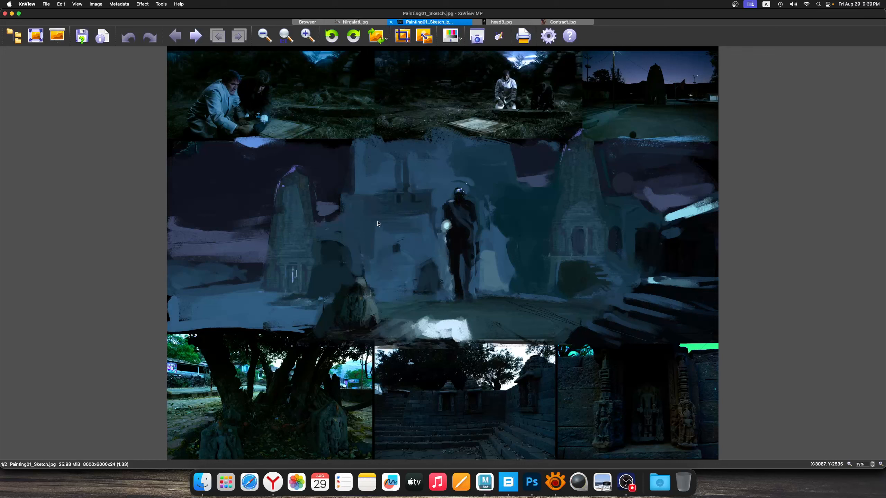
{"action": "mouse_move", "coordinate": [268, 167]}
{"action": "left_mouse_down"}
{"action": "mouse_move", "coordinate": [461, 287]}
{"action": "mouse_move", "coordinate": [653, 333]}
{"action": "left_mouse_up"}
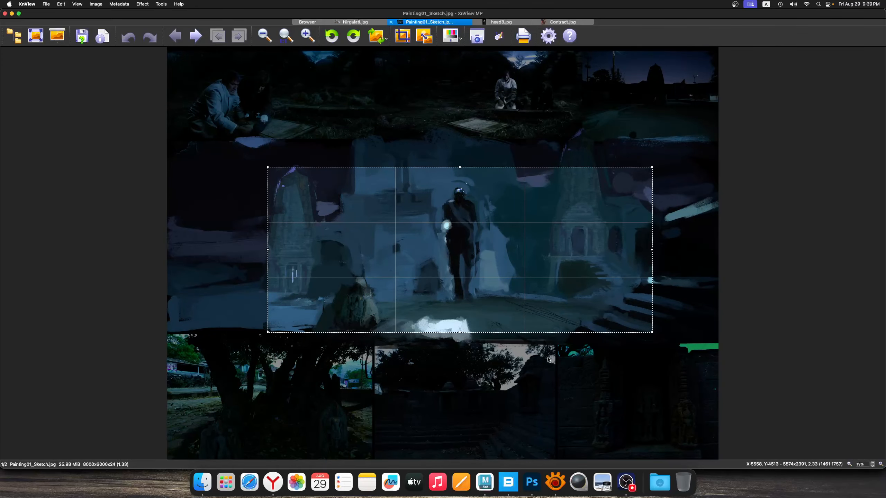
{"action": "left_click", "coordinate": [542, 347]}
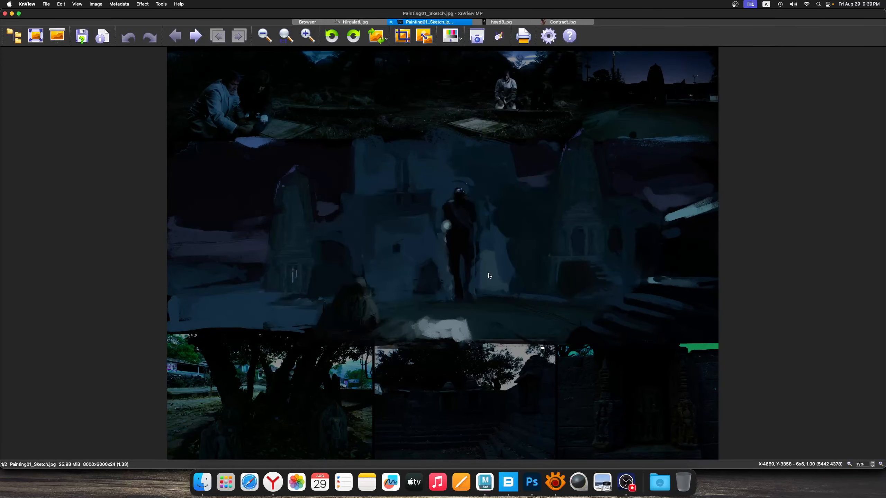
{"action": "left_click", "coordinate": [741, 238]}
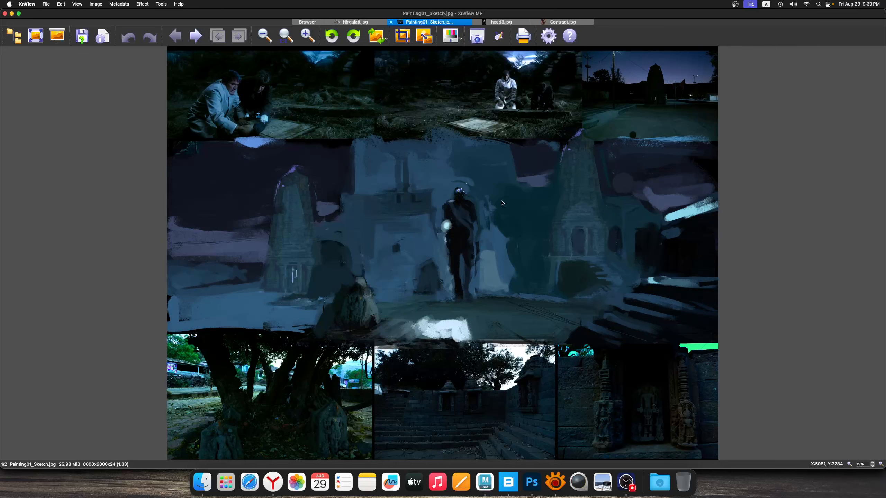
{"action": "left_click", "coordinate": [450, 250]}
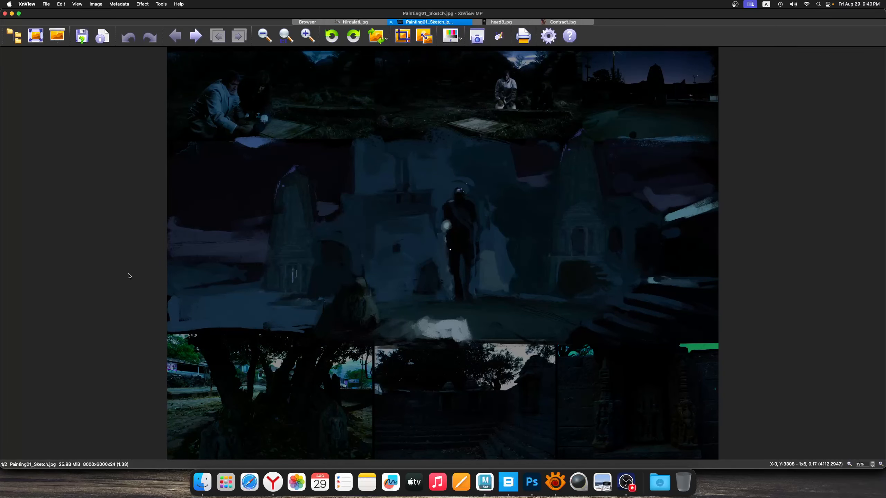
{"action": "left_click", "coordinate": [343, 265]}
{"action": "left_click", "coordinate": [719, 265]}
{"action": "left_click", "coordinate": [733, 260]}
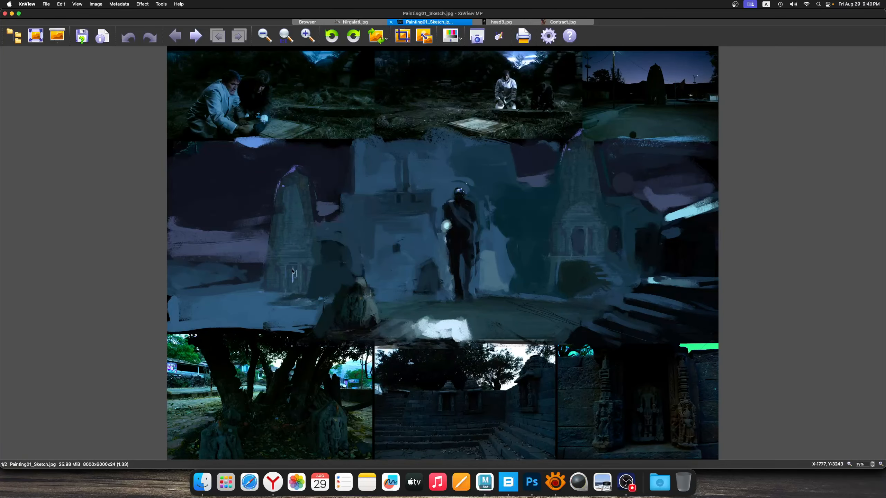
{"action": "left_click_drag", "start_coordinate": [317, 260], "coordinate": [572, 341]}
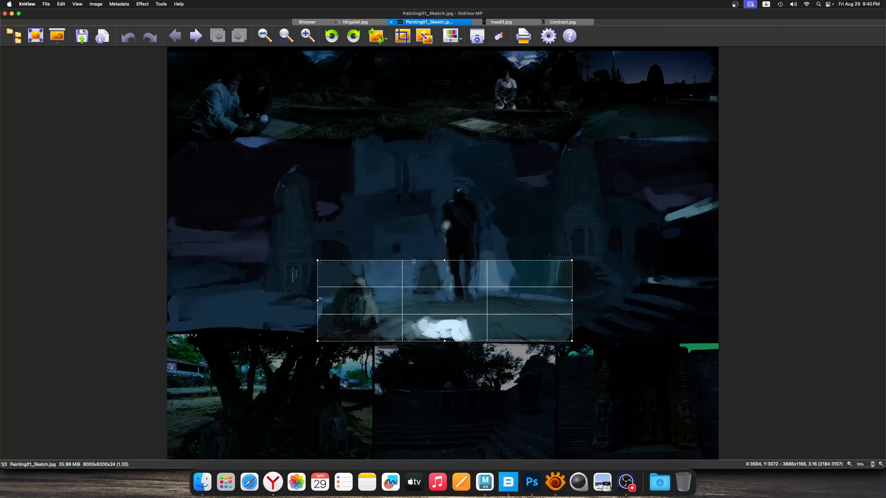
{"action": "left_click_drag", "start_coordinate": [420, 280], "coordinate": [411, 302]}
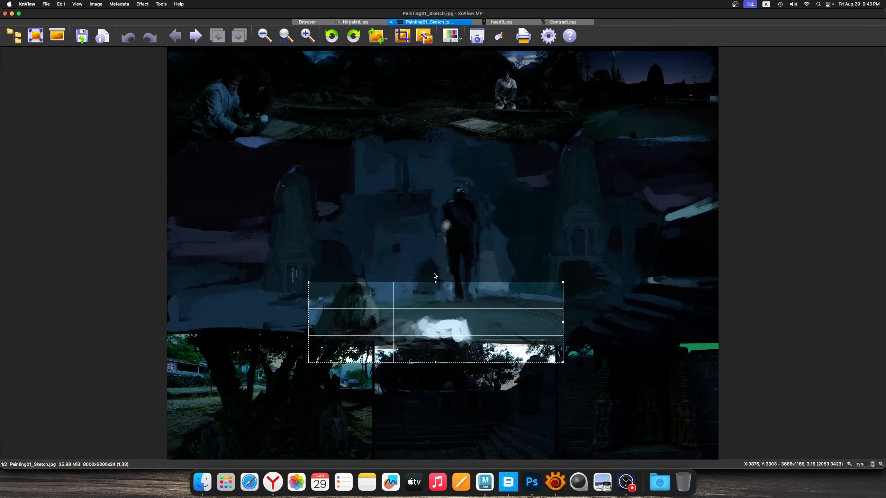
{"action": "left_click_drag", "start_coordinate": [557, 358], "coordinate": [736, 265]}
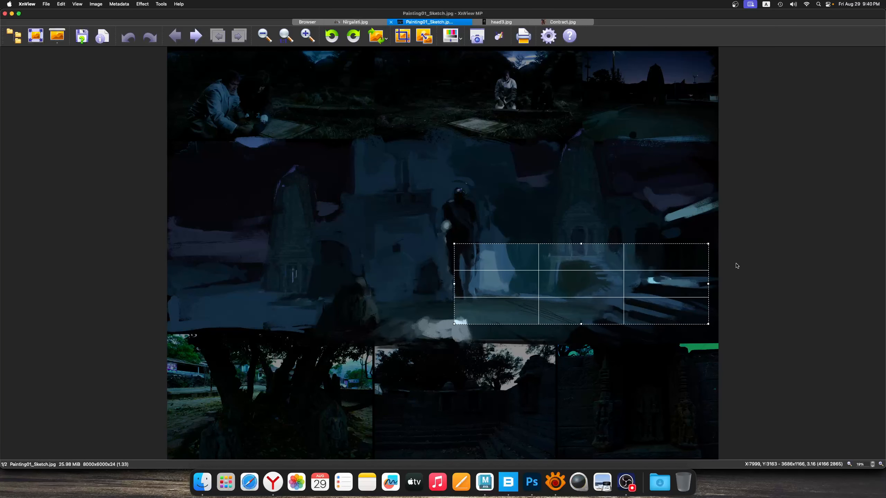
{"action": "left_click", "coordinate": [734, 267]}
{"action": "left_click", "coordinate": [733, 273]}
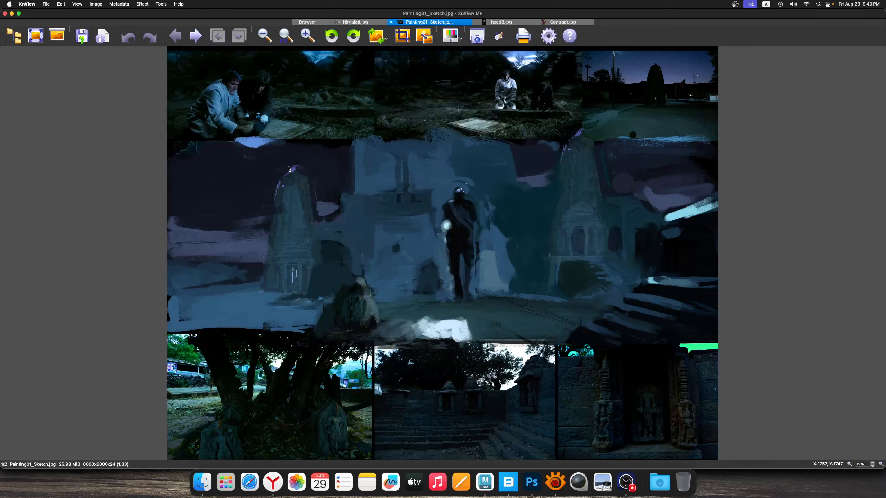
Return to the ref2 folder's thumbnails and preview the Kwaidan stills of the overgrown ruins and the dark abandoned house
{"action": "left_click", "coordinate": [306, 23]}
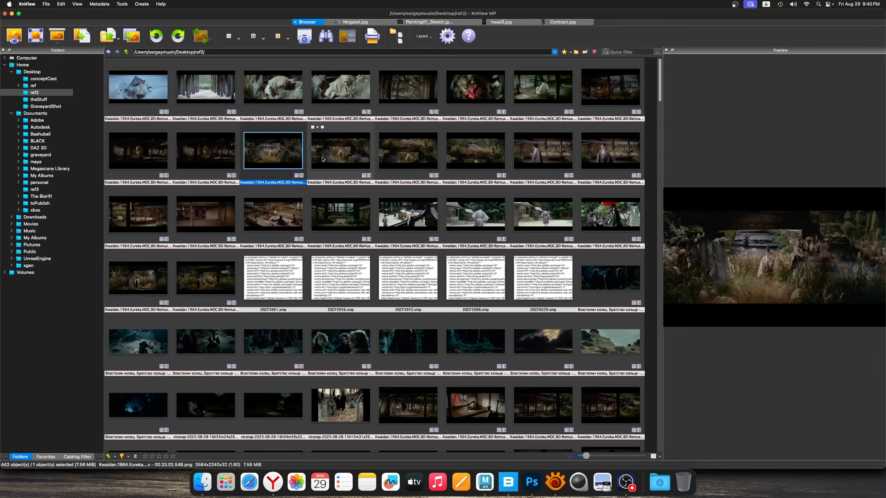
{"action": "left_click", "coordinate": [324, 159]}
{"action": "left_click", "coordinate": [401, 156]}
{"action": "left_click_drag", "start_coordinate": [660, 77], "coordinate": [666, 78]}
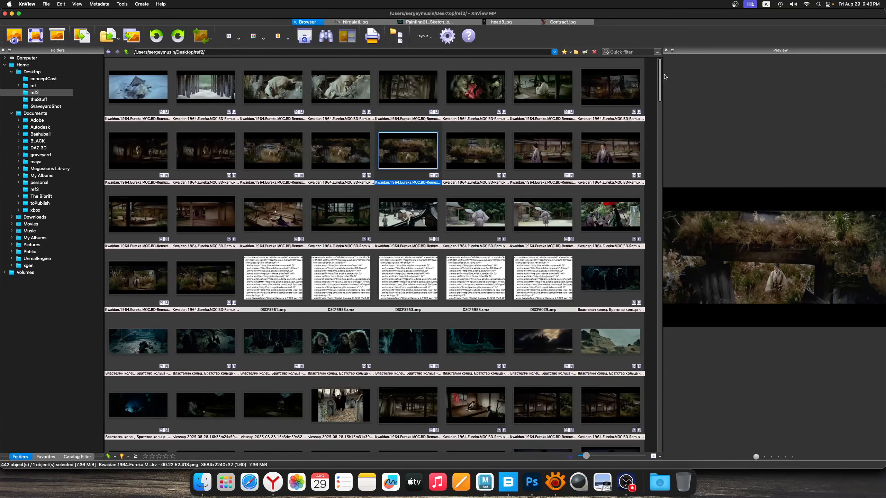
{"action": "left_click", "coordinate": [543, 151]}
{"action": "left_click", "coordinate": [611, 151]}
{"action": "left_click", "coordinate": [610, 87]}
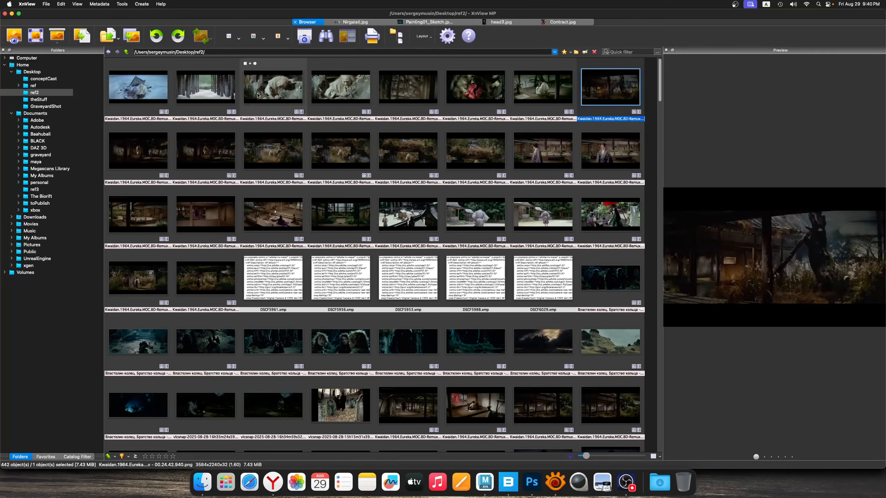
Compare the bright snowy Kwaidan stills with the dark ruined-interior stills in the preview
{"action": "left_click", "coordinate": [257, 94]}
{"action": "left_click", "coordinate": [206, 89]}
{"action": "left_click", "coordinate": [138, 87]}
{"action": "left_click", "coordinate": [138, 151]}
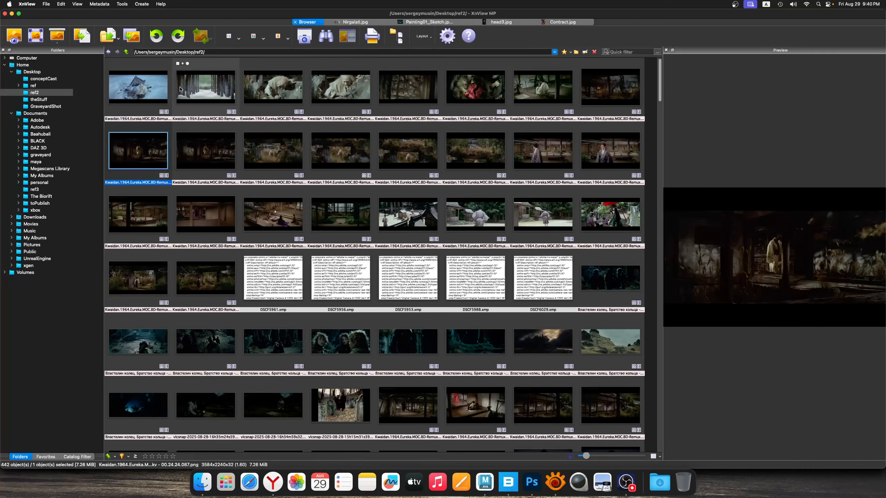
{"action": "left_click", "coordinate": [150, 90]}
{"action": "left_click", "coordinate": [186, 91]}
{"action": "left_click", "coordinate": [150, 91]}
{"action": "left_click", "coordinate": [150, 143]}
{"action": "left_click", "coordinate": [186, 94]}
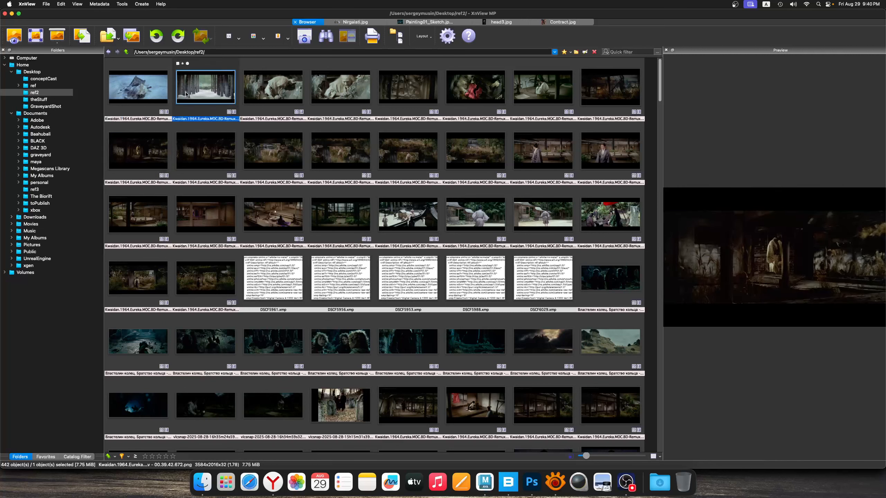
{"action": "left_click", "coordinate": [149, 94]}
{"action": "left_click", "coordinate": [185, 94]}
{"action": "left_click", "coordinate": [185, 145]}
{"action": "left_click_drag", "start_coordinate": [153, 153], "coordinate": [151, 95]}
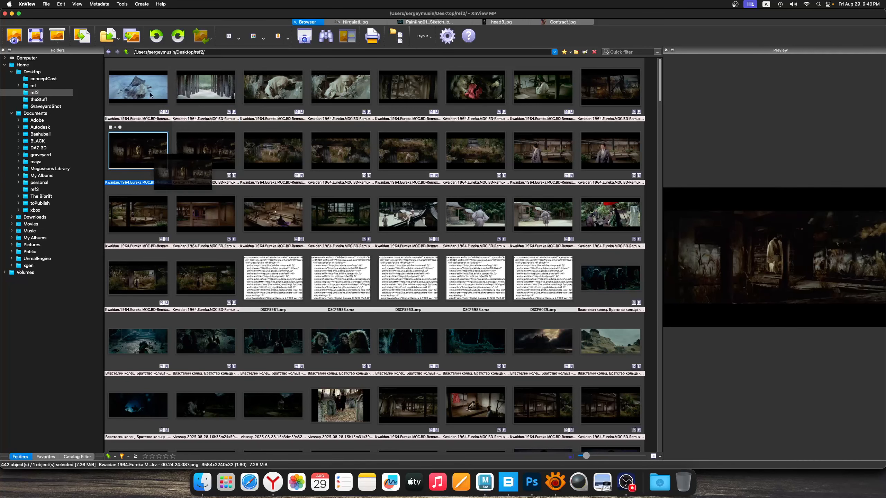
{"action": "left_click", "coordinate": [150, 95]}
{"action": "left_click", "coordinate": [184, 93]}
{"action": "left_click", "coordinate": [185, 150]}
{"action": "left_click", "coordinate": [256, 153]}
{"action": "left_click", "coordinate": [267, 87]}
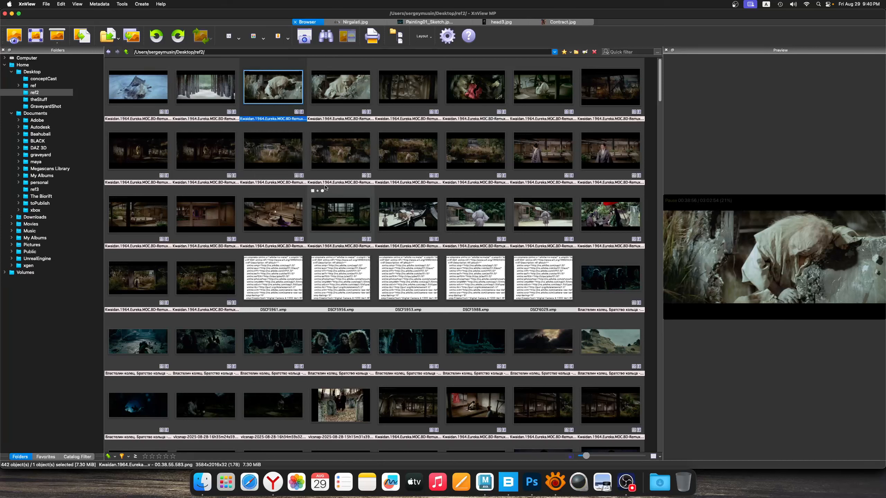
Compare the overgrown-ruin stills with the gateway, house interior, veranda gathering and inner courtyard stills
{"action": "left_click", "coordinate": [336, 161]}
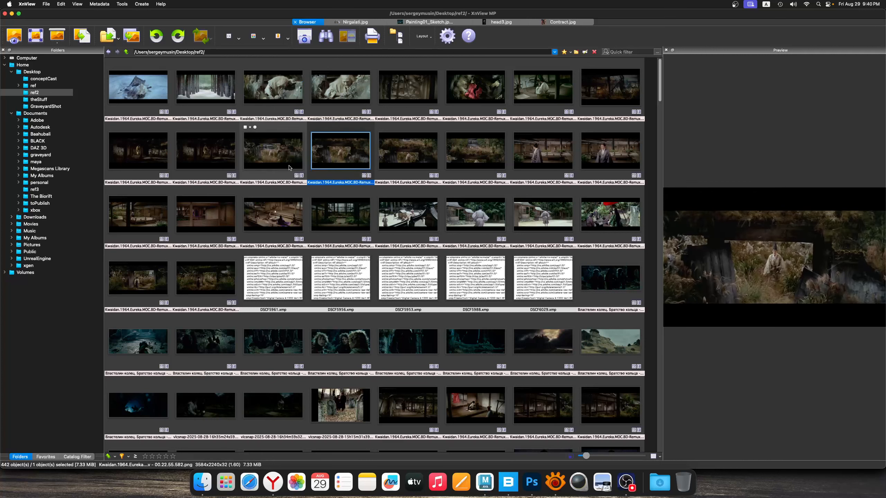
{"action": "left_click", "coordinate": [286, 160]}
{"action": "left_click", "coordinate": [285, 217]}
{"action": "left_click", "coordinate": [327, 218]}
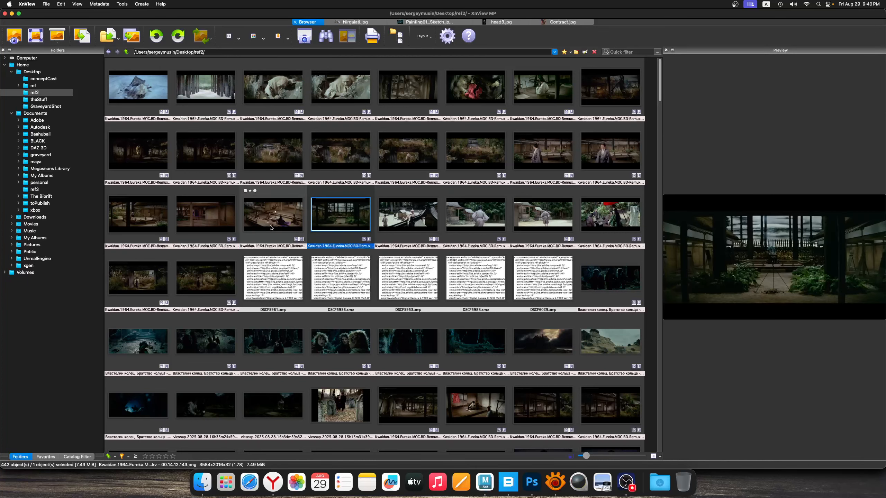
{"action": "left_click", "coordinate": [225, 221]}
{"action": "left_click", "coordinate": [262, 222]}
{"action": "left_click", "coordinate": [211, 274]}
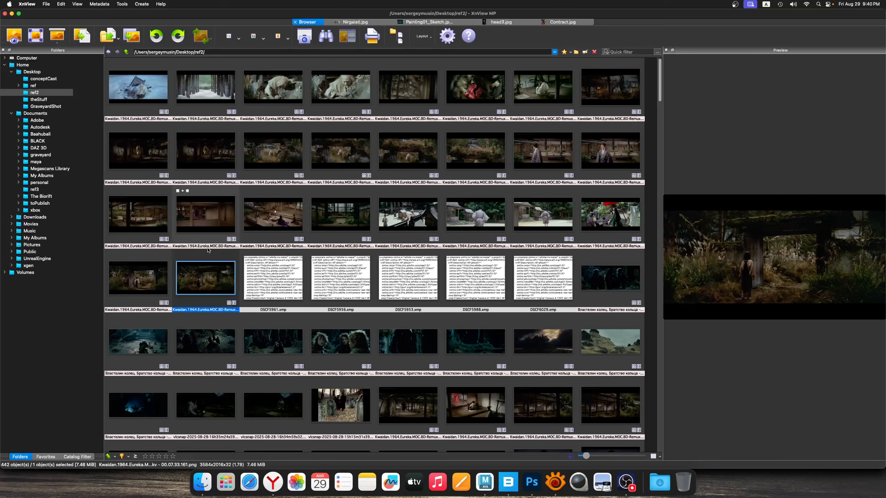
{"action": "left_click", "coordinate": [212, 223]}
{"action": "left_click", "coordinate": [273, 214]}
{"action": "left_click", "coordinate": [341, 215]}
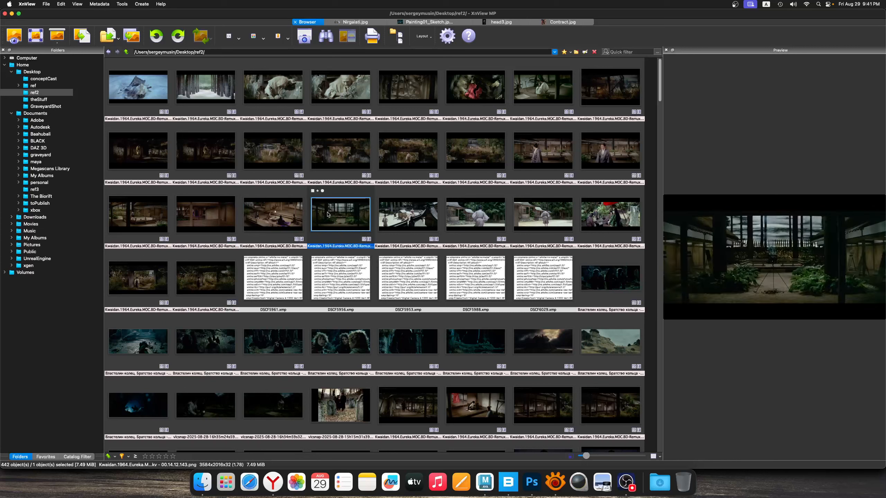
Examine the Kwaidan stills of the grassy ruins, the abandoned house, the misty broken beams and the crouching white-haired figure
{"action": "left_click", "coordinate": [280, 162]}
{"action": "left_click", "coordinate": [324, 147]}
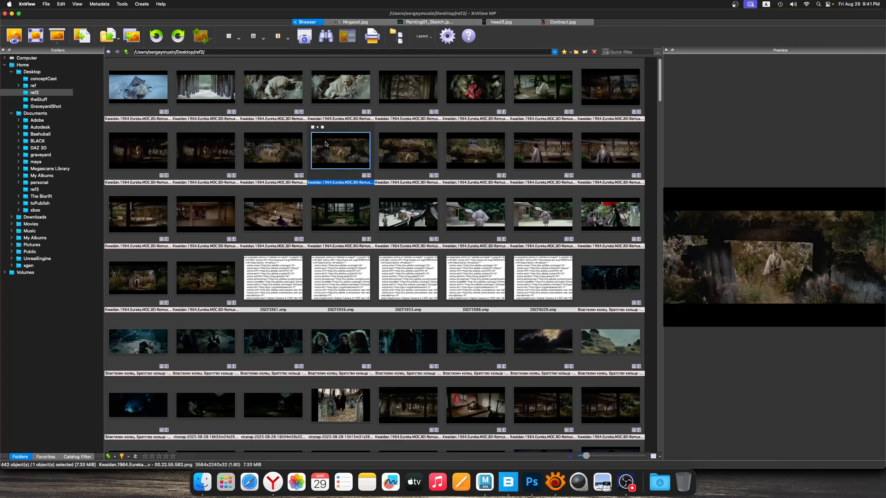
{"action": "left_click", "coordinate": [408, 146]}
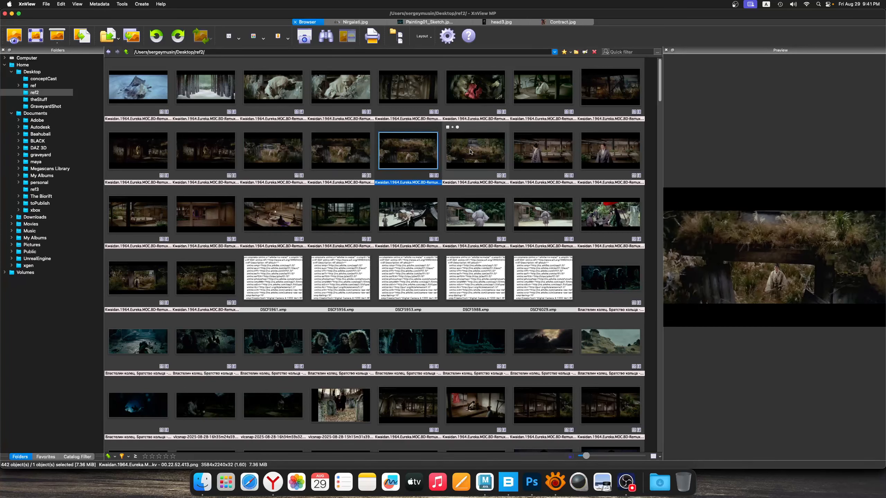
{"action": "left_click", "coordinate": [476, 146]}
{"action": "left_click", "coordinate": [543, 145]}
{"action": "left_click", "coordinate": [598, 141]}
{"action": "left_click", "coordinate": [610, 88]}
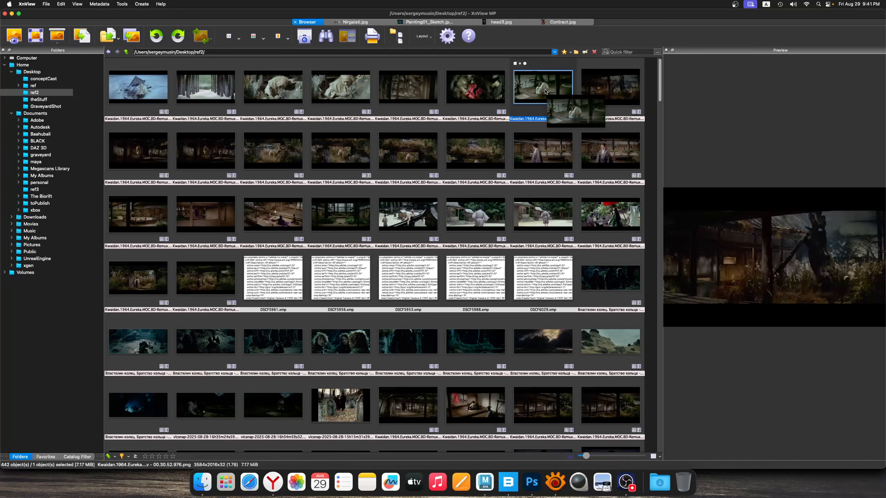
{"action": "left_click", "coordinate": [543, 87]}
{"action": "left_click", "coordinate": [408, 87]}
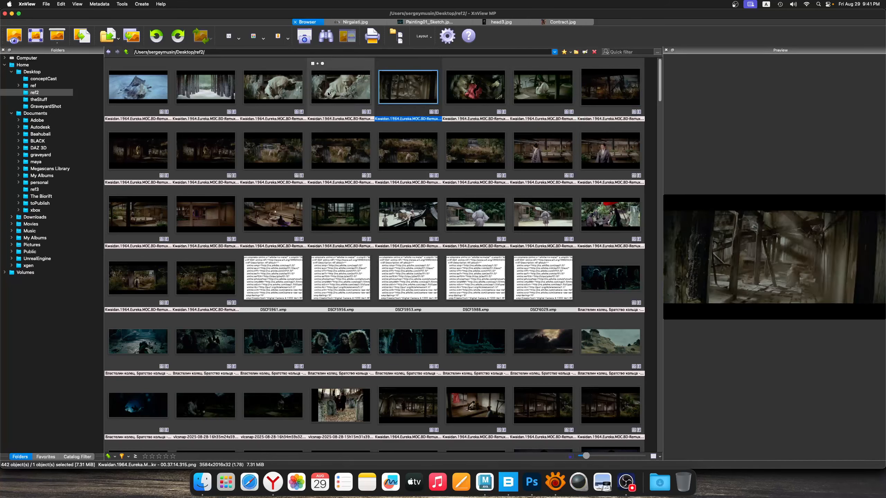
{"action": "left_click", "coordinate": [341, 87]}
{"action": "left_click", "coordinate": [207, 88]}
{"action": "left_click", "coordinate": [273, 87]}
{"action": "left_click", "coordinate": [273, 150]}
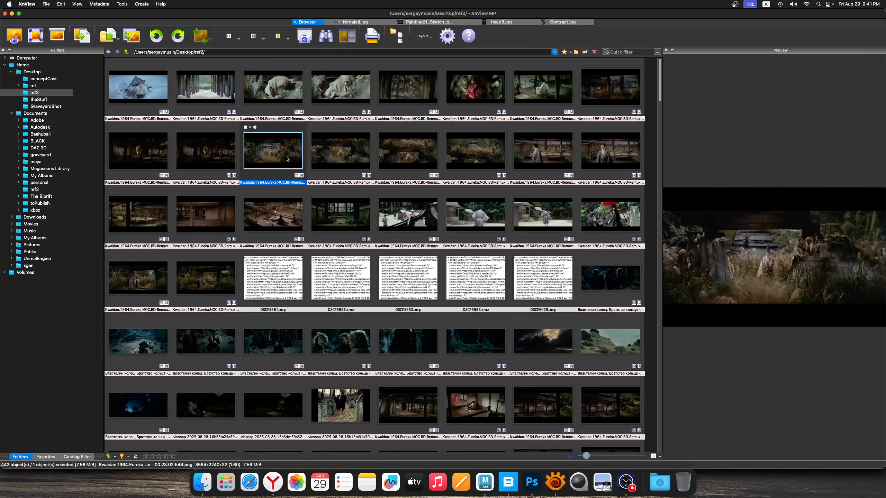
Examine the stills of the overgrown gateway, the wooden veranda, the seated gathering and the inner courtyard
{"action": "left_click", "coordinate": [273, 213]}
{"action": "left_click", "coordinate": [197, 283]}
{"action": "left_click", "coordinate": [138, 277]}
{"action": "left_click", "coordinate": [138, 214]}
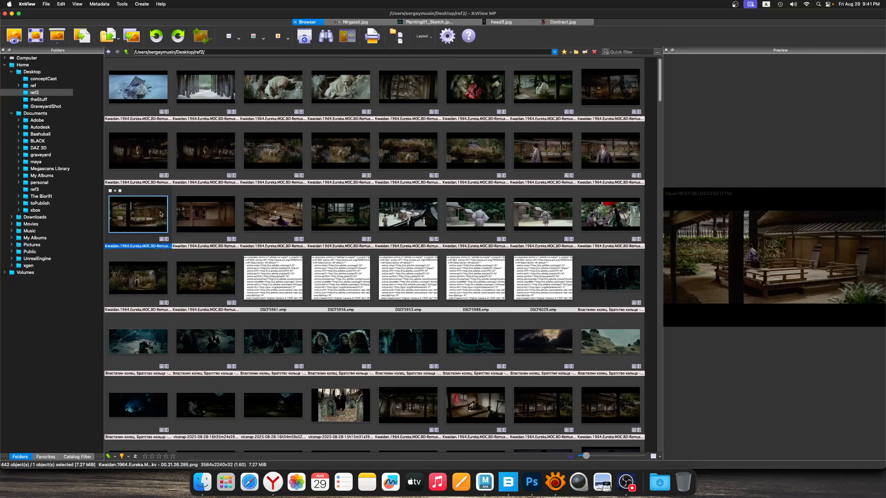
{"action": "left_click", "coordinate": [206, 214]}
{"action": "left_click", "coordinate": [263, 222]}
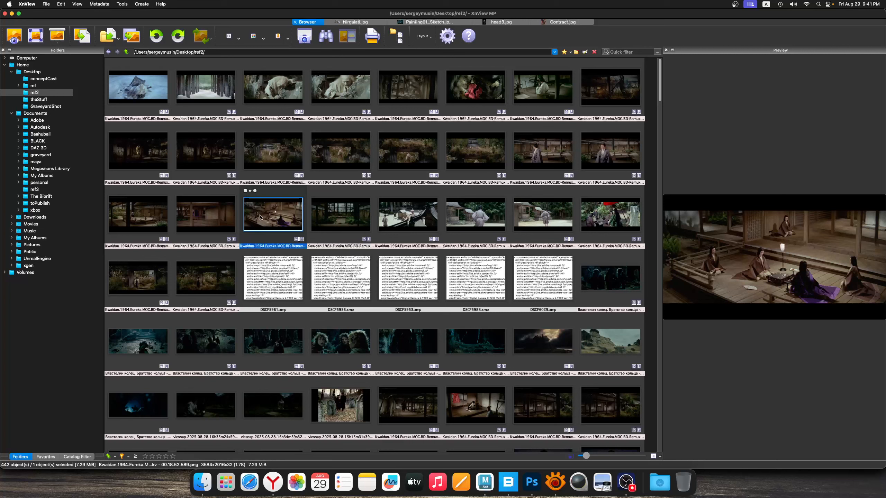
{"action": "left_click", "coordinate": [220, 213]}
{"action": "left_click", "coordinate": [360, 213]}
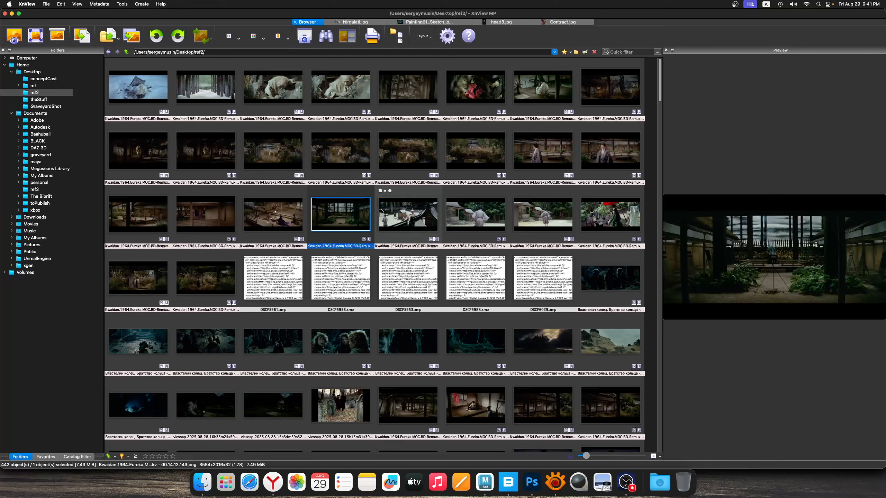
Compare the brightly lit yard with tiled roofs against the inner courtyard and overgrown-ruin stills
{"action": "left_click", "coordinate": [385, 211]}
{"action": "left_click", "coordinate": [389, 164]}
{"action": "left_click", "coordinate": [361, 159]}
{"action": "left_click", "coordinate": [388, 160]}
{"action": "left_click", "coordinate": [388, 208]}
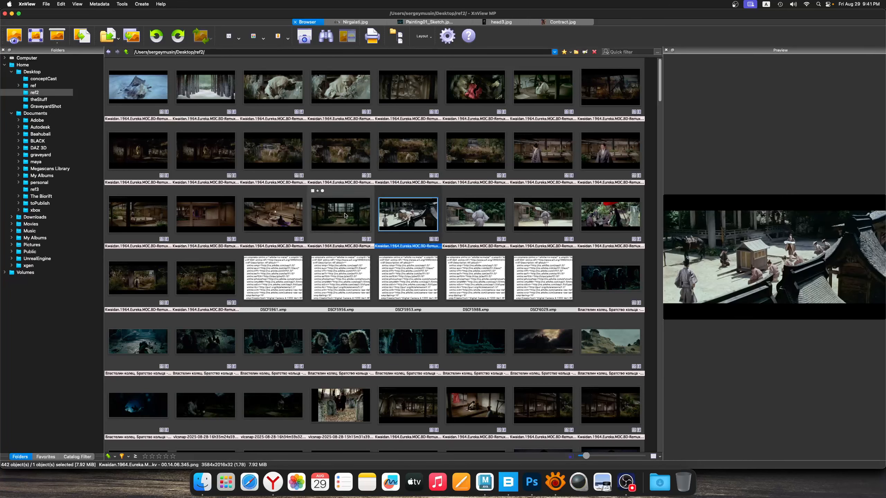
{"action": "left_click", "coordinate": [345, 215]}
{"action": "left_click", "coordinate": [346, 162]}
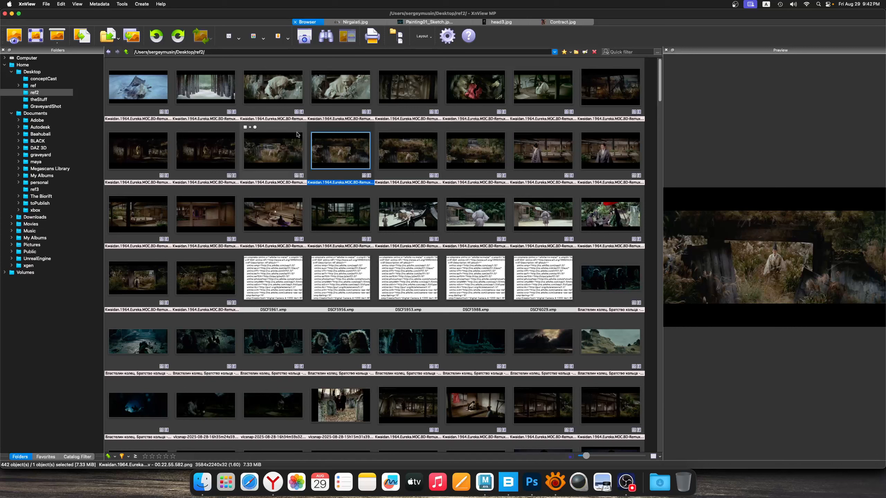
Review the ruin, snow and dark interior stills again, followed by the veranda, courtyard and robed walking figure stills
{"action": "left_click", "coordinate": [298, 136]}
{"action": "left_click", "coordinate": [348, 151]}
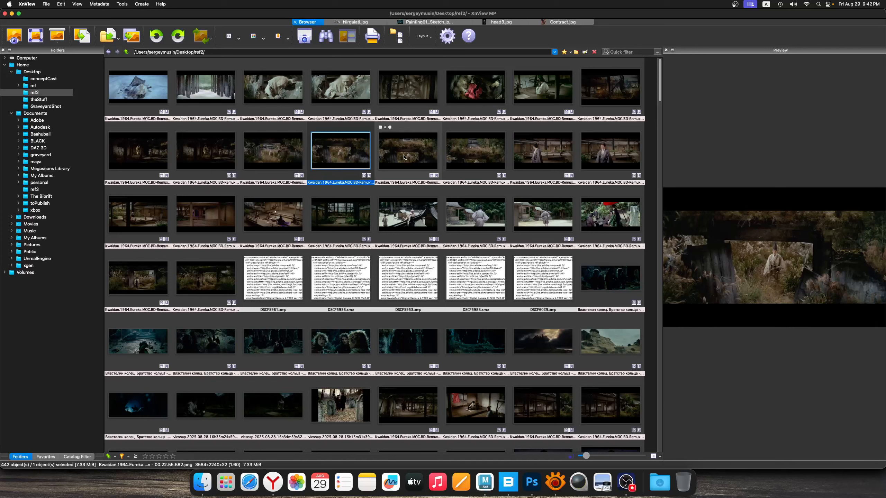
{"action": "left_click", "coordinate": [405, 157]}
{"action": "left_click", "coordinate": [282, 82]}
{"action": "left_click", "coordinate": [206, 86]}
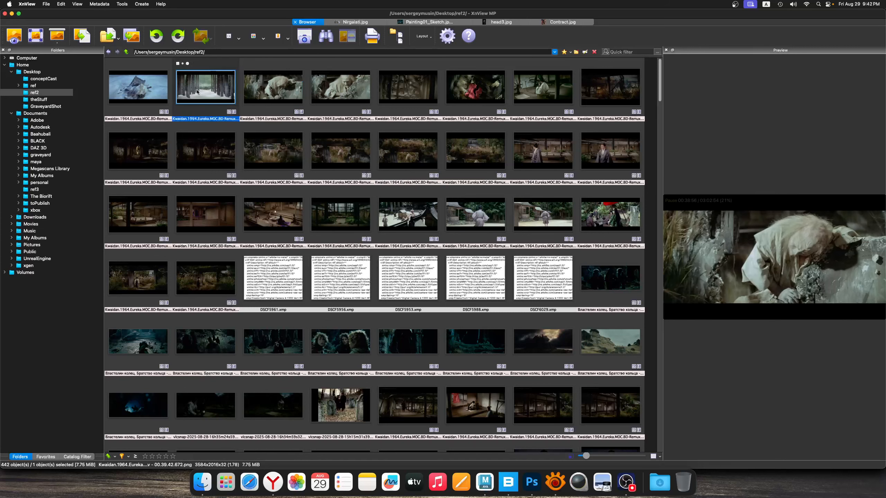
{"action": "left_click", "coordinate": [138, 150]}
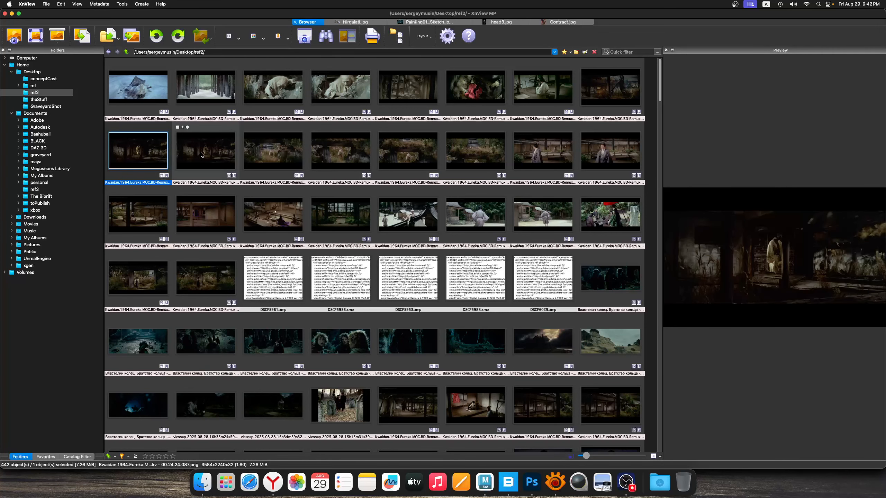
{"action": "left_click", "coordinate": [209, 218]}
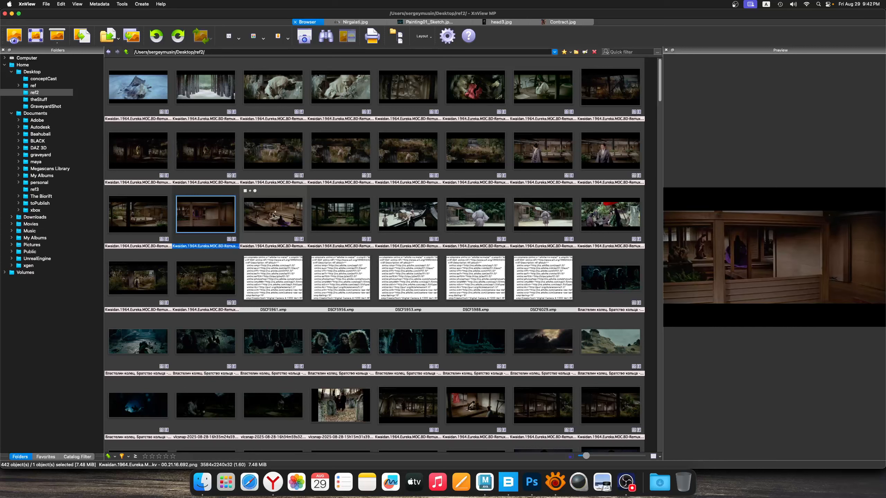
{"action": "left_click", "coordinate": [274, 217]}
{"action": "left_click", "coordinate": [340, 217]}
{"action": "left_click", "coordinate": [424, 217]}
{"action": "left_click", "coordinate": [476, 215]}
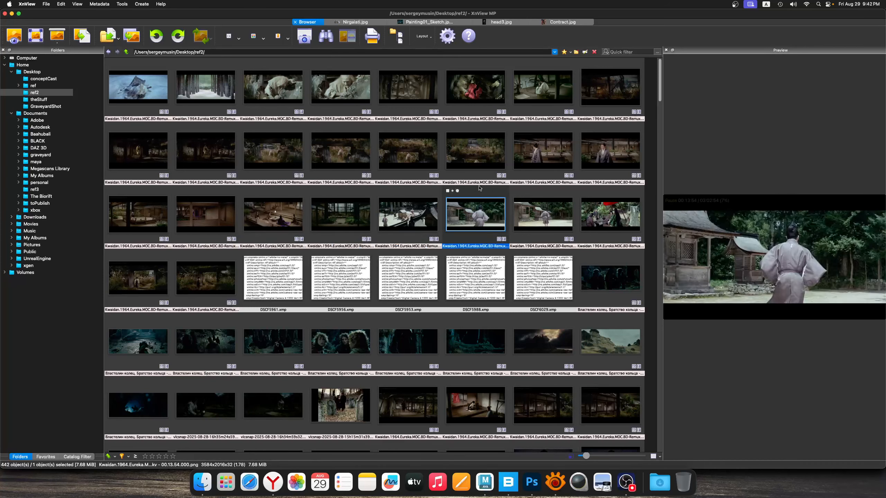
Review the grassy ruin stills in sequence, through to the dark ruin interiors with the standing robed figure
{"action": "left_click", "coordinate": [476, 151]}
{"action": "left_click", "coordinate": [408, 151]}
{"action": "left_click", "coordinate": [341, 151]}
{"action": "left_click", "coordinate": [281, 154]}
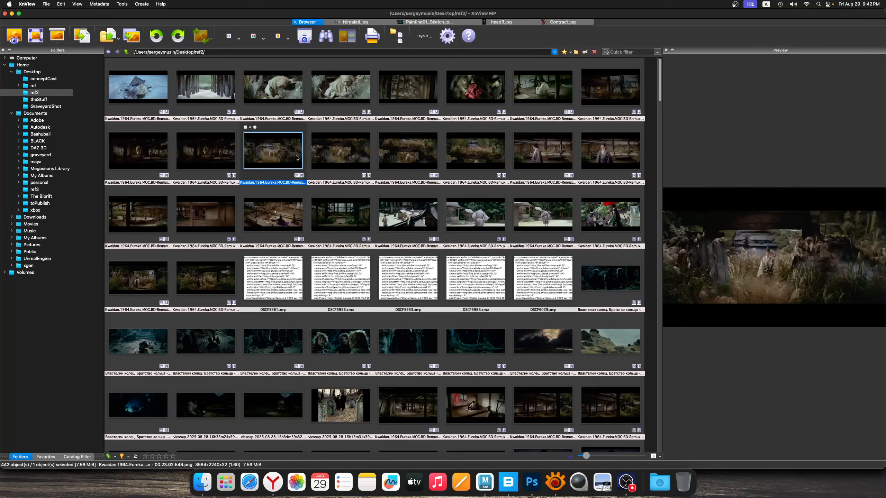
{"action": "left_click", "coordinate": [203, 156]}
{"action": "left_click", "coordinate": [157, 161]}
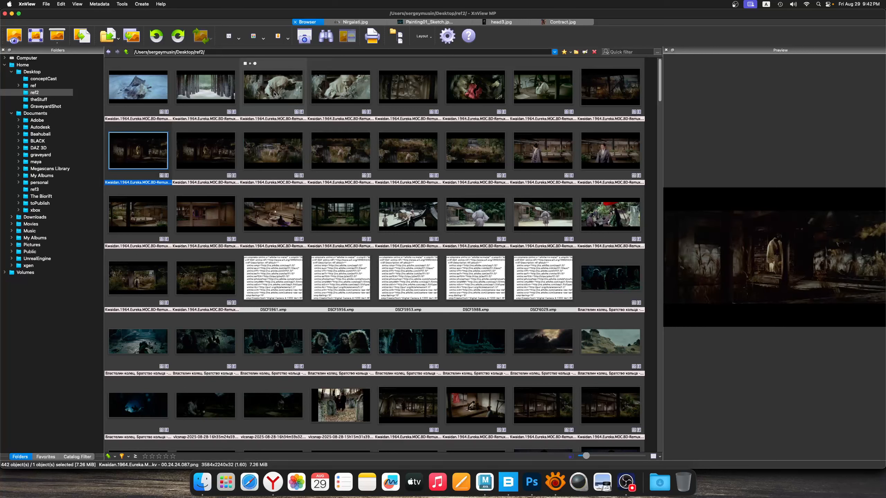
Compare the white-haired figure and misty broken-beam stills with the overgrown ruin stills
{"action": "left_click", "coordinate": [275, 92]}
{"action": "left_click", "coordinate": [404, 104]}
{"action": "left_click", "coordinate": [406, 155]}
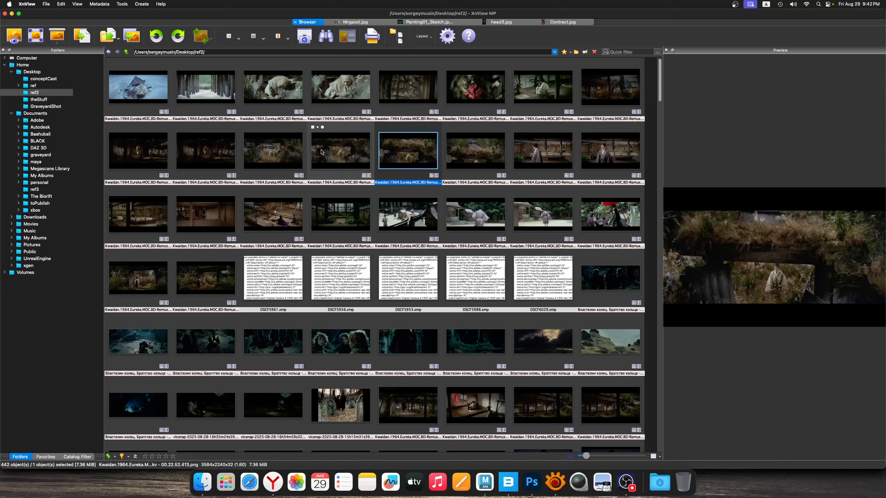
{"action": "left_click", "coordinate": [340, 158]}
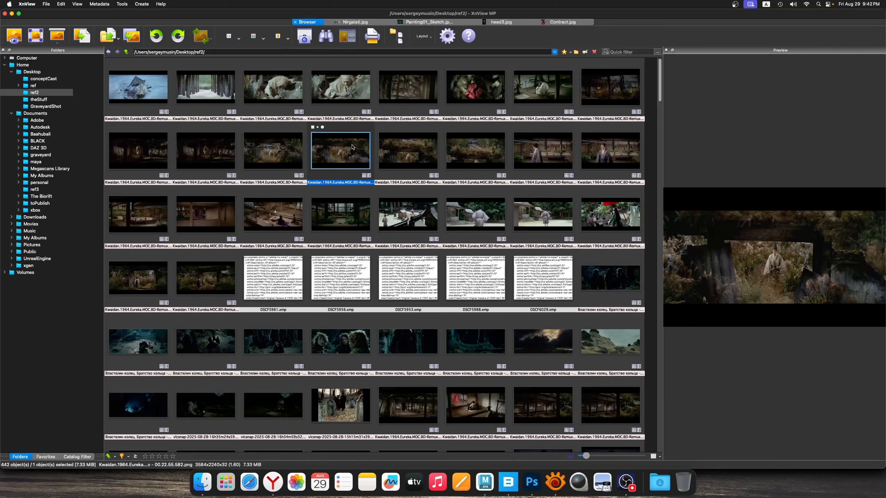
Compare the still of the seated gathering with the overgrown gateway and inner courtyard stills
{"action": "left_click", "coordinate": [286, 215]}
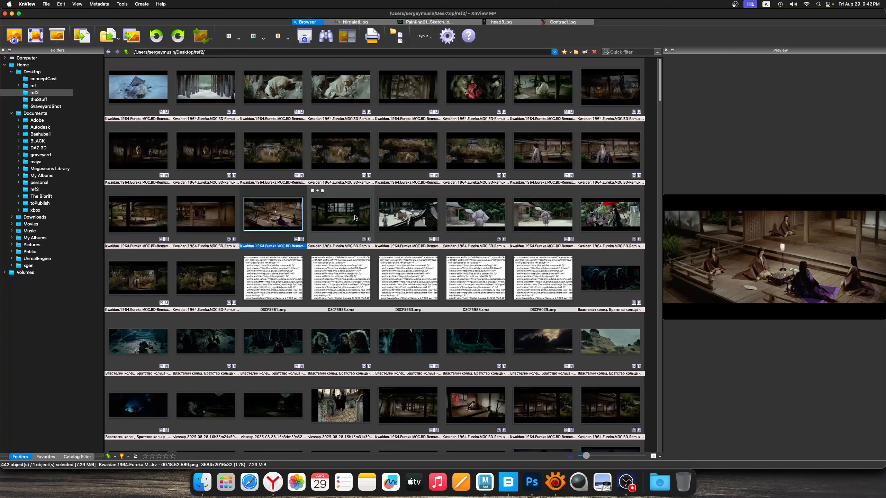
{"action": "left_click", "coordinate": [193, 282]}
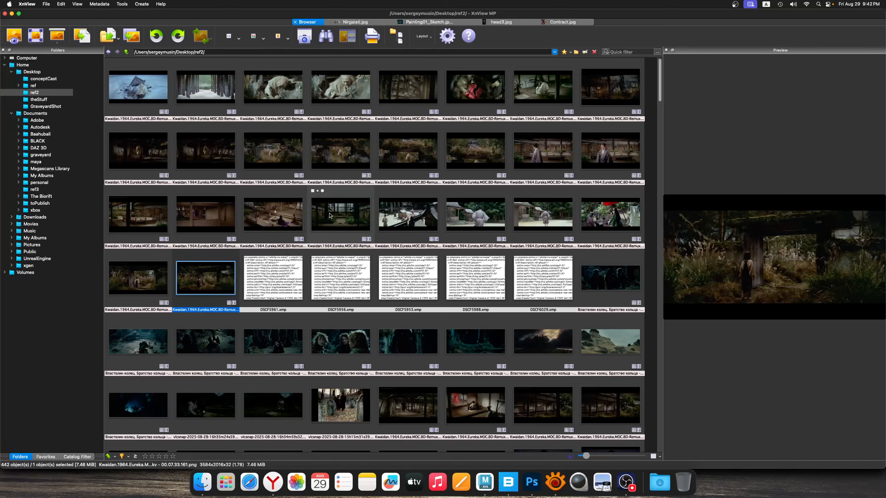
{"action": "left_click", "coordinate": [273, 214]}
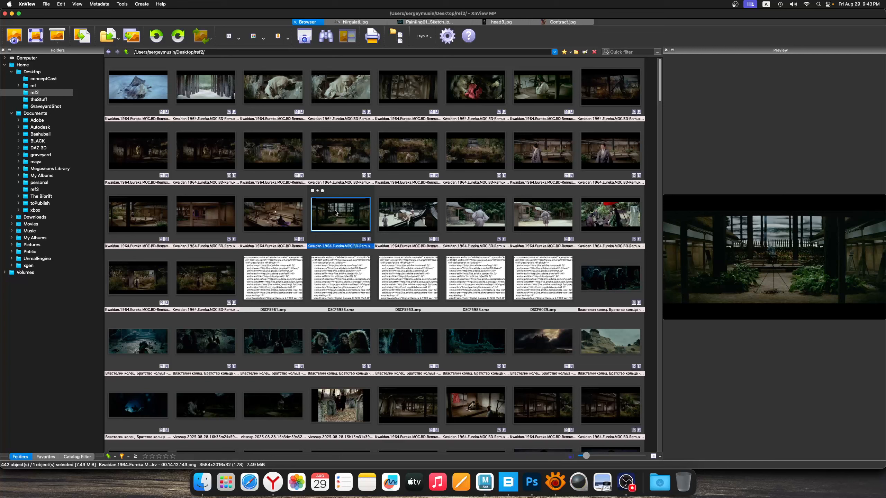
{"action": "left_click", "coordinate": [288, 212]}
Study the figure's placement in the overgrown ruin stills and in the dark ruin interiors
{"action": "left_click", "coordinate": [325, 158]}
{"action": "left_click", "coordinate": [286, 157]}
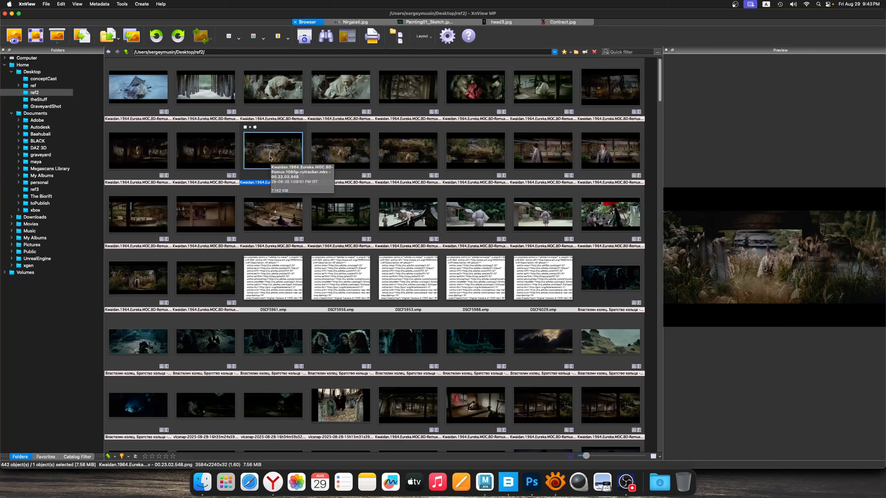
{"action": "key", "text": "Left"}
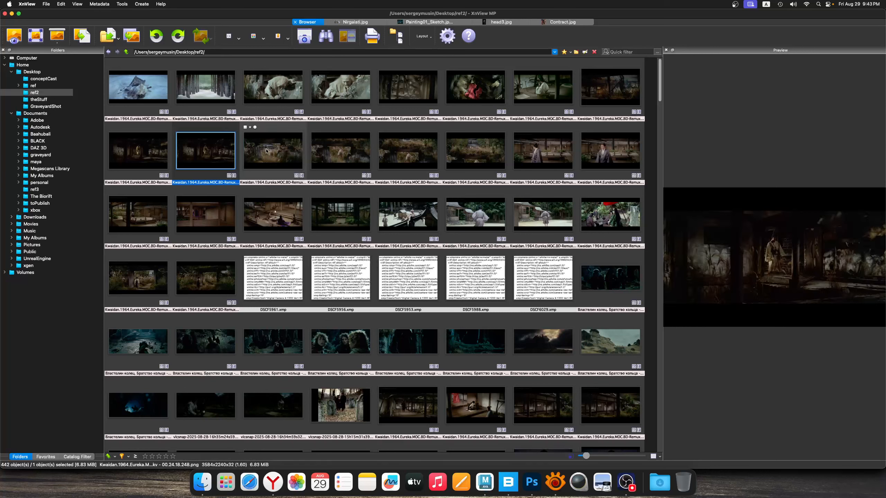
{"action": "key", "text": "Right"}
{"action": "key", "text": "Right"}
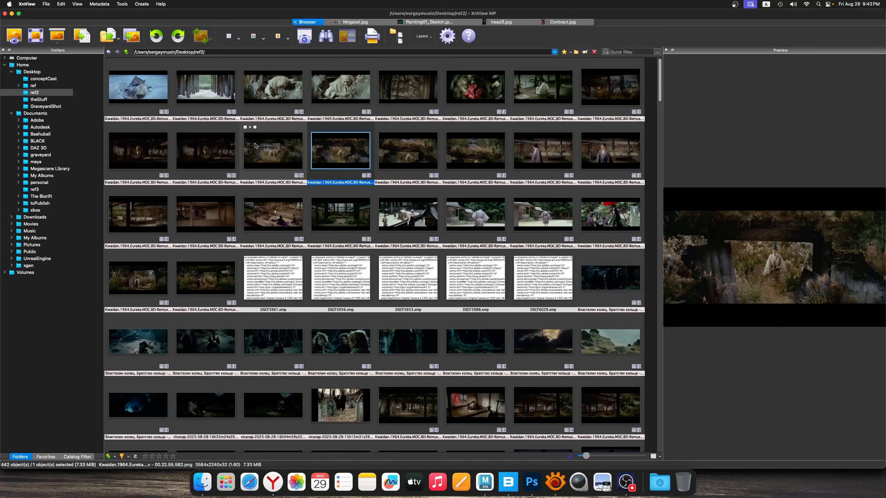
{"action": "left_click", "coordinate": [152, 154]}
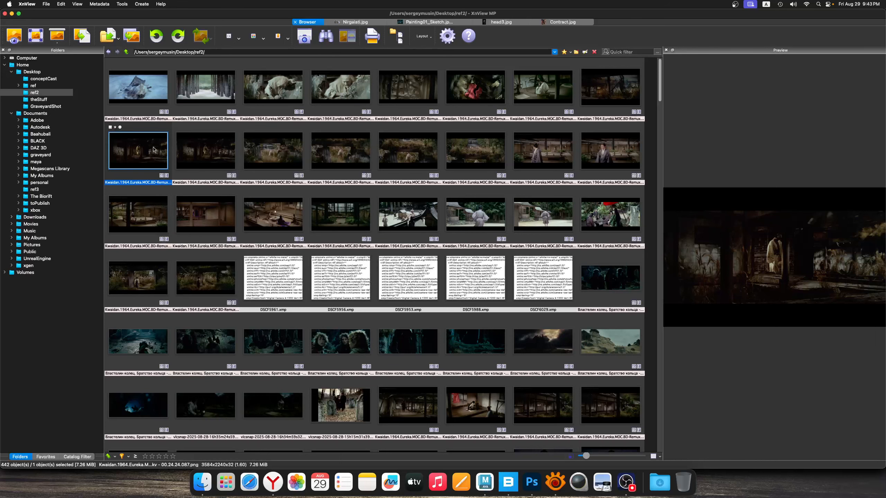
{"action": "double_click", "coordinate": [153, 150]}
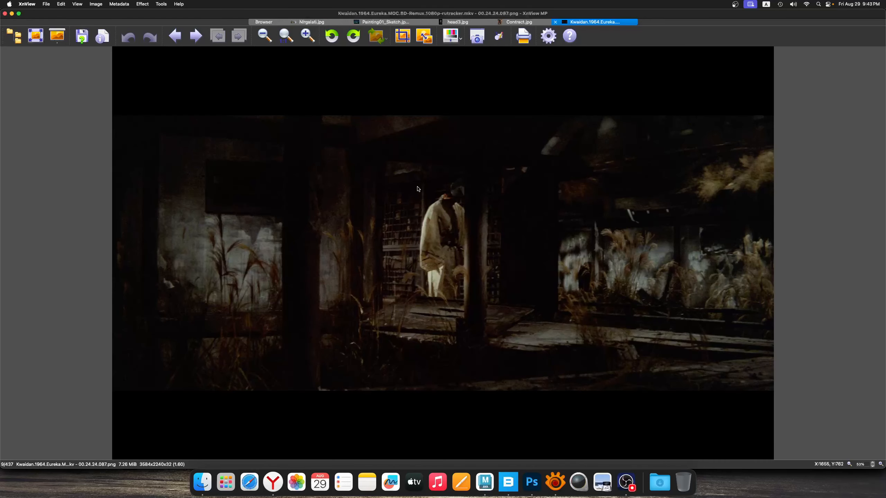
{"action": "left_click", "coordinate": [556, 22]}
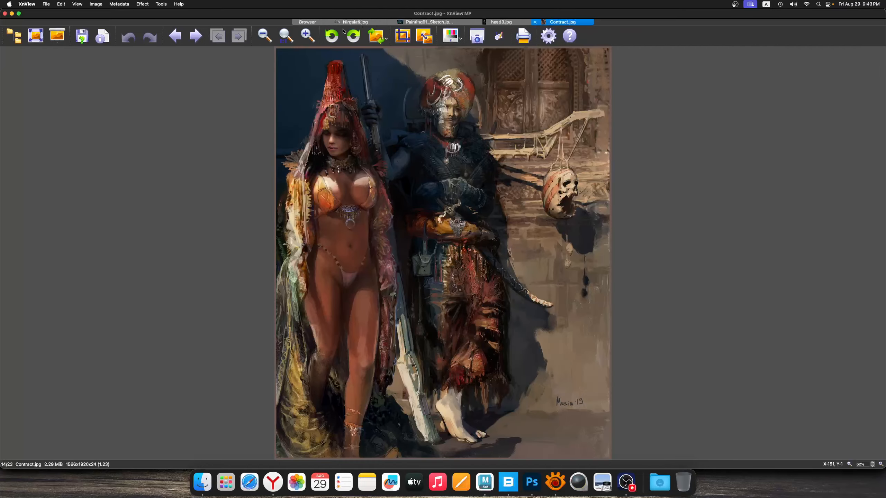
{"action": "left_click", "coordinate": [310, 22]}
Open the dark ruin interior still 00.24.24.087.png in Photoshop and show it in full screen mode with the menu bar
{"action": "right_click", "coordinate": [151, 152]}
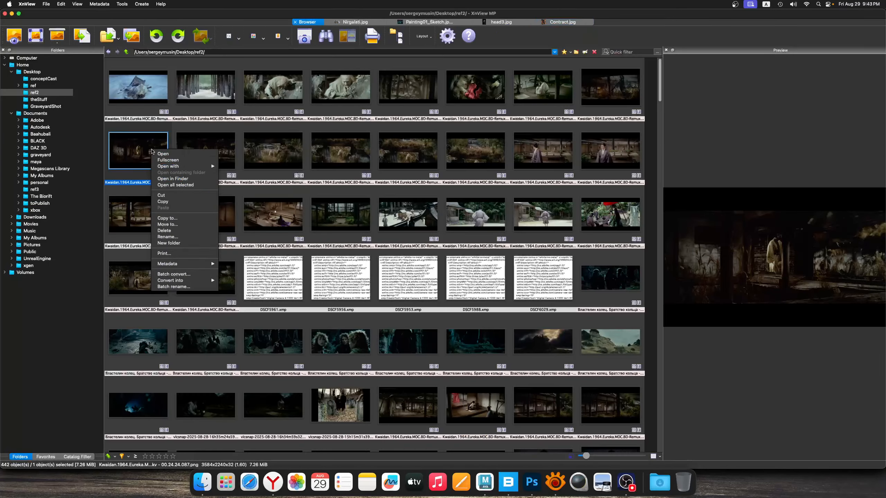
{"action": "mouse_move", "coordinate": [174, 165]}
{"action": "left_click", "coordinate": [259, 168]}
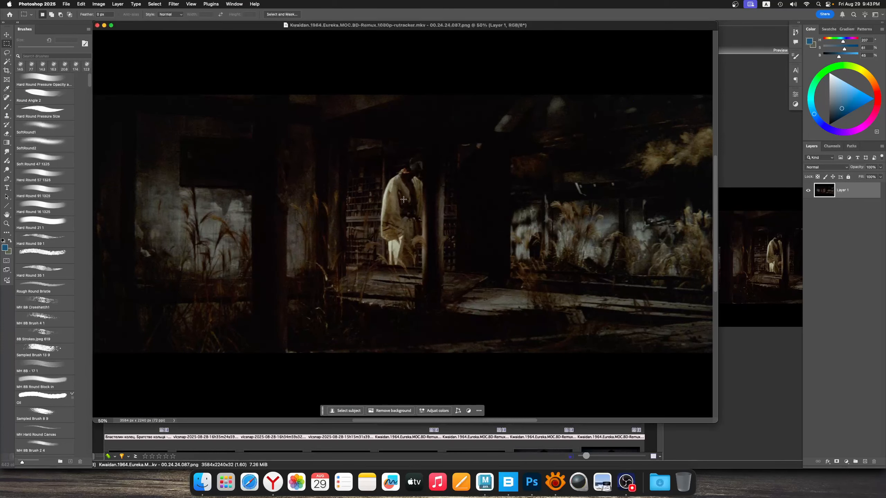
{"action": "key", "text": "h"}
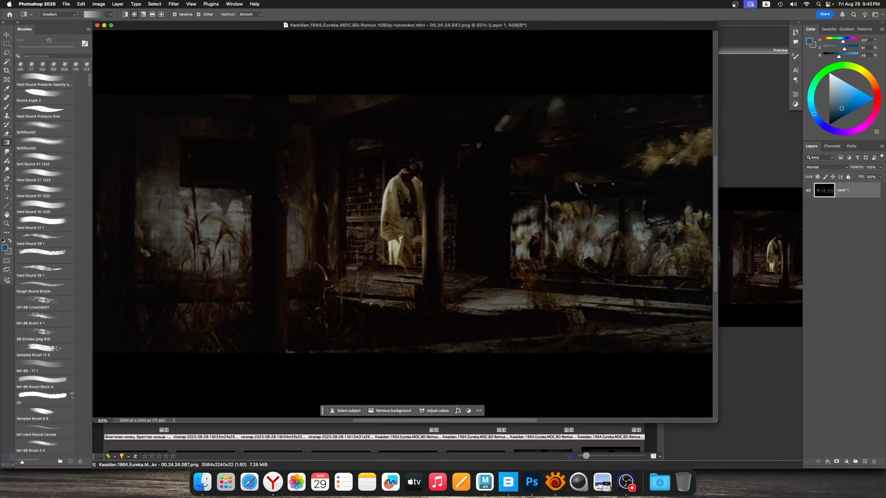
{"action": "key", "text": "f"}
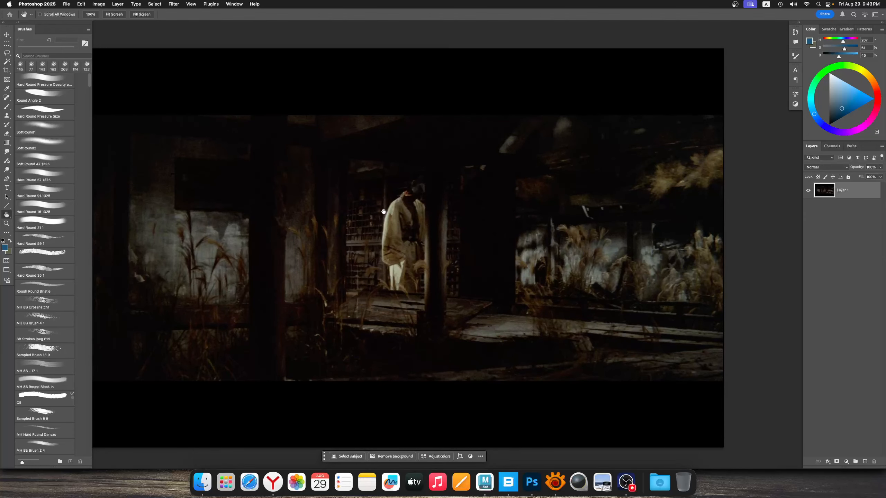
Examine the overall composition and lighting of the dark ruin still at several zoom levels
{"action": "scroll", "coordinate": [384, 212], "scroll_direction": "down", "scroll_amount": 2}
{"action": "scroll", "coordinate": [383, 222], "scroll_direction": "up", "scroll_amount": 4}
{"action": "scroll", "coordinate": [384, 227], "scroll_direction": "down", "scroll_amount": 4}
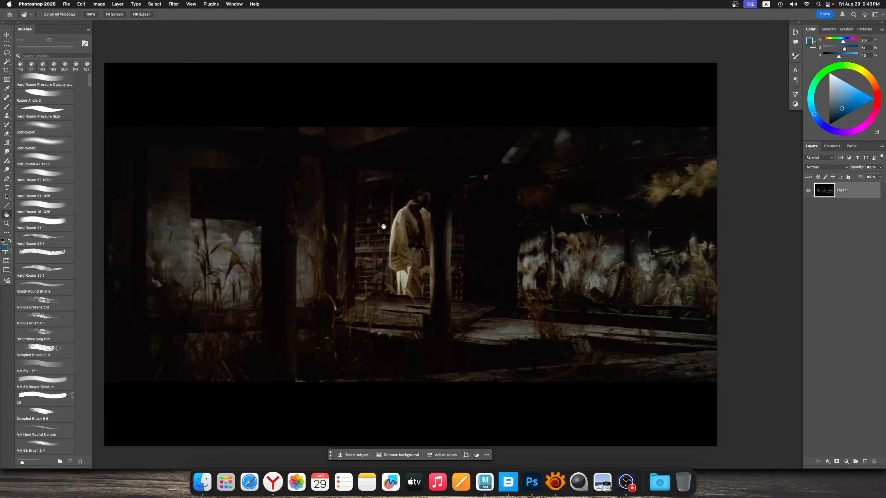
{"action": "scroll", "coordinate": [384, 226], "scroll_direction": "down", "scroll_amount": 1}
{"action": "scroll", "coordinate": [356, 236], "scroll_direction": "up", "scroll_amount": 2}
{"action": "scroll", "coordinate": [355, 234], "scroll_direction": "down", "scroll_amount": 3}
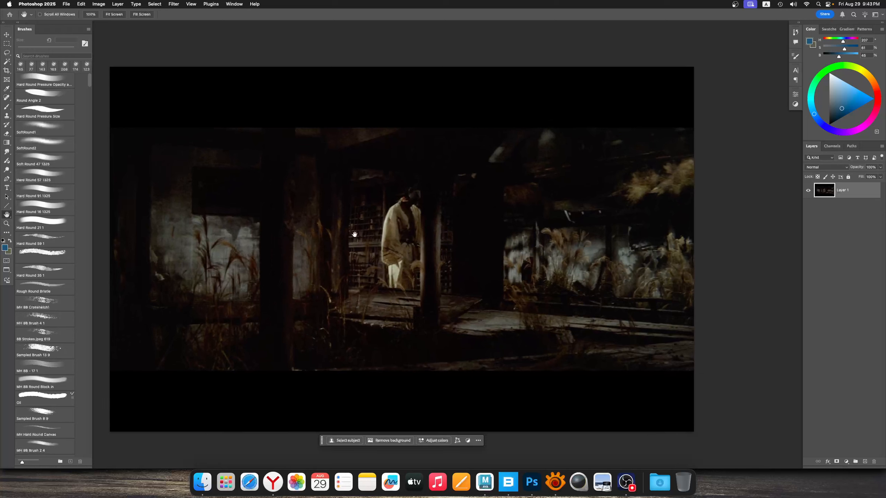
{"action": "scroll", "coordinate": [353, 237], "scroll_direction": "down", "scroll_amount": 1}
{"action": "scroll", "coordinate": [357, 248], "scroll_direction": "up", "scroll_amount": 2}
{"action": "scroll", "coordinate": [344, 243], "scroll_direction": "down", "scroll_amount": 3}
{"action": "scroll", "coordinate": [339, 245], "scroll_direction": "up", "scroll_amount": 1}
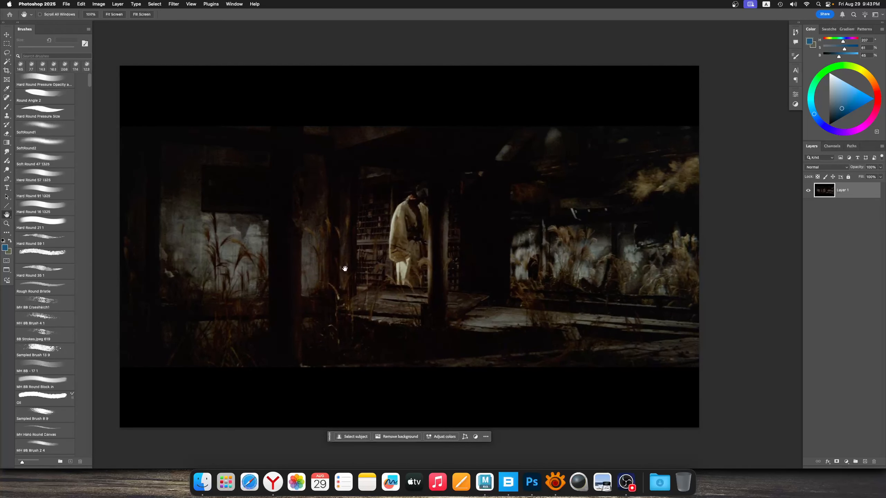
{"action": "scroll", "coordinate": [366, 270], "scroll_direction": "up", "scroll_amount": 1, "text": "alt"}
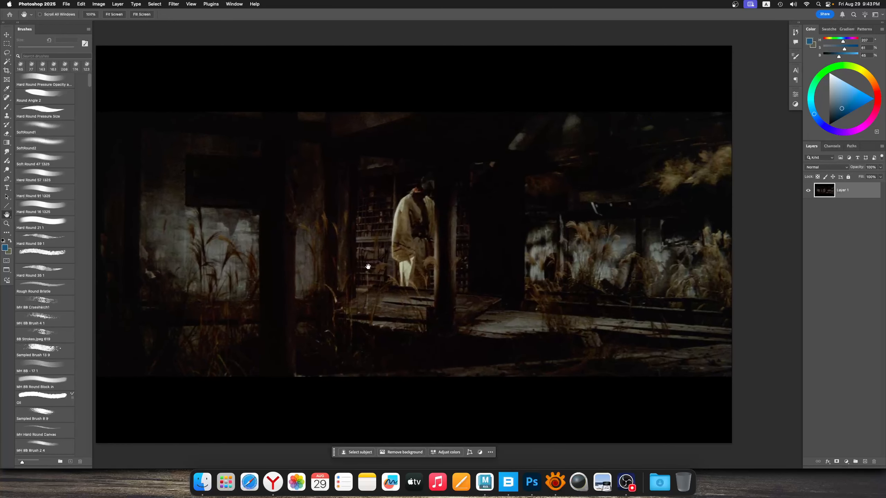
{"action": "scroll", "coordinate": [365, 268], "scroll_direction": "down", "scroll_amount": 1, "text": "alt"}
{"action": "scroll", "coordinate": [360, 265], "scroll_direction": "up", "scroll_amount": 1, "text": "alt"}
{"action": "scroll", "coordinate": [360, 265], "scroll_direction": "down", "scroll_amount": 1, "text": "alt"}
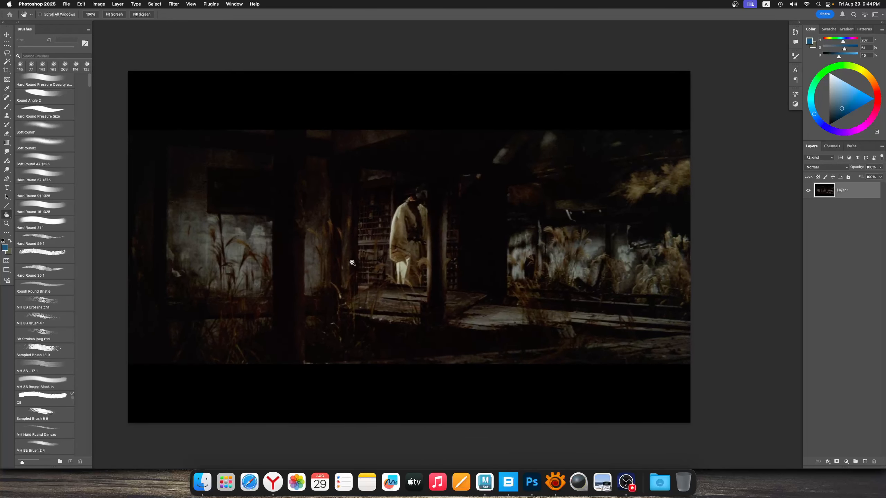
{"action": "scroll", "coordinate": [358, 251], "scroll_direction": "up", "scroll_amount": 1, "text": "alt"}
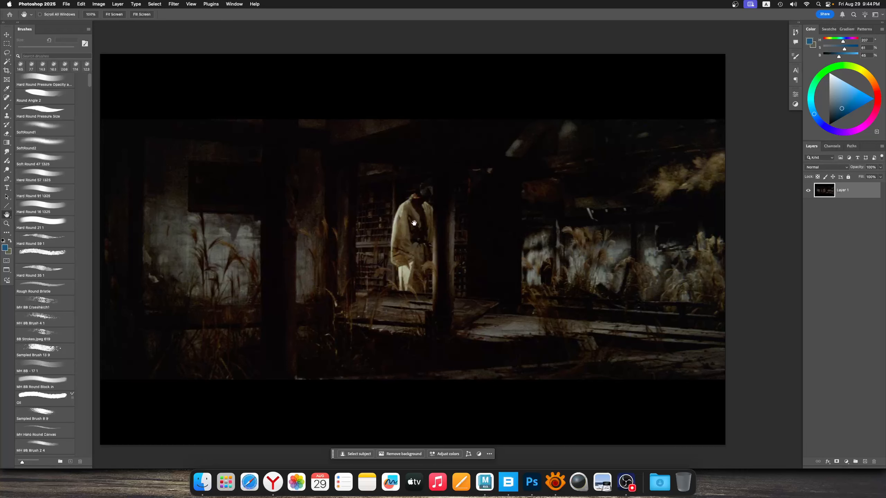
Study the pale robed figure against the dark lattice and pillars around it
{"action": "left_click_drag", "start_coordinate": [403, 172], "coordinate": [401, 174]}
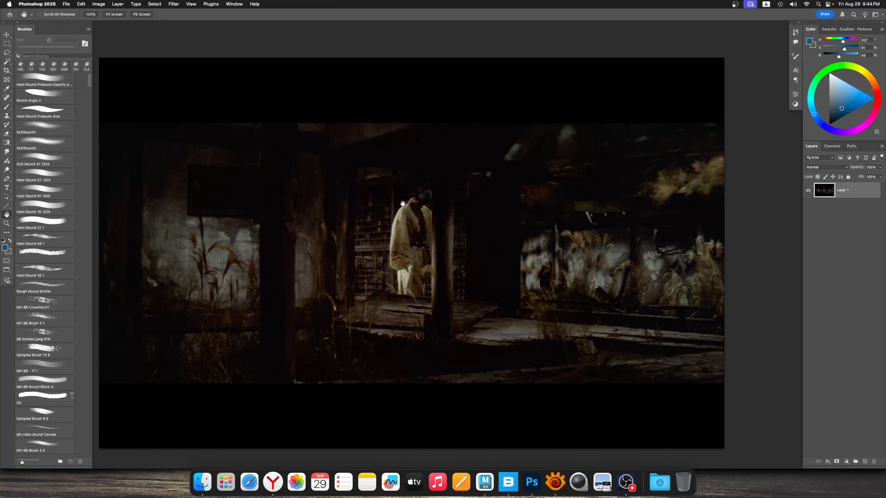
{"action": "left_click_drag", "start_coordinate": [424, 227], "coordinate": [423, 229]}
{"action": "scroll", "coordinate": [413, 230], "scroll_direction": "up", "scroll_amount": 2, "text": "alt"}
{"action": "scroll", "coordinate": [411, 232], "scroll_direction": "up", "scroll_amount": 1, "text": "alt"}
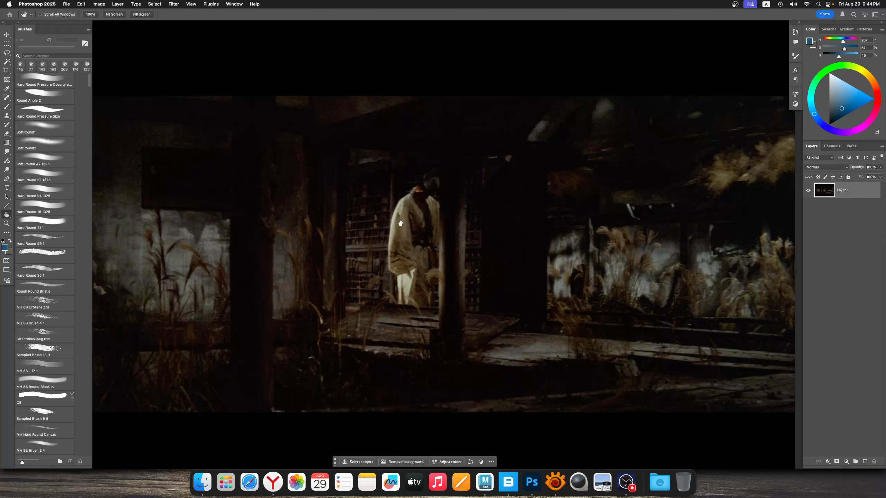
{"action": "scroll", "coordinate": [400, 224], "scroll_direction": "down", "scroll_amount": 2, "text": "alt"}
{"action": "scroll", "coordinate": [409, 204], "scroll_direction": "up", "scroll_amount": 1, "text": "alt"}
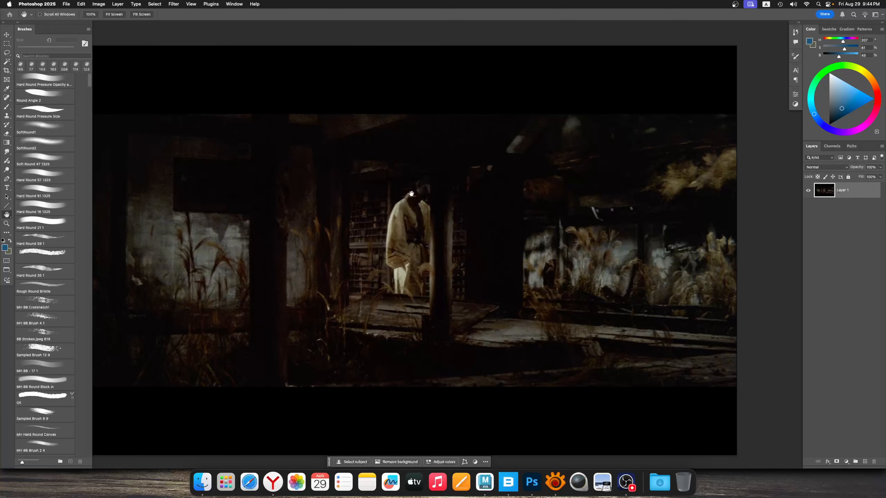
{"action": "left_click_drag", "start_coordinate": [411, 194], "coordinate": [403, 215]}
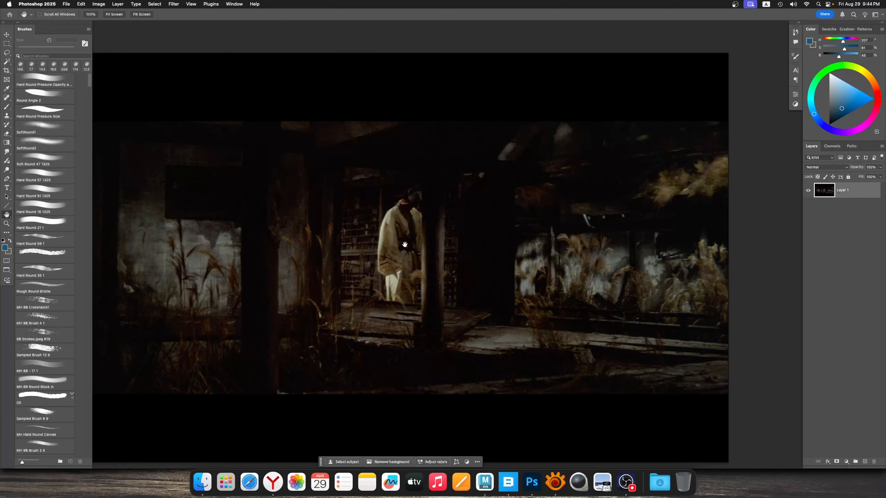
Add a new layer and trace the lit outer edge of the robed figure in light blue with a 41 px brush
{"action": "key", "text": "l"}
{"action": "scroll", "coordinate": [401, 224], "scroll_direction": "down", "scroll_amount": 1, "text": "alt"}
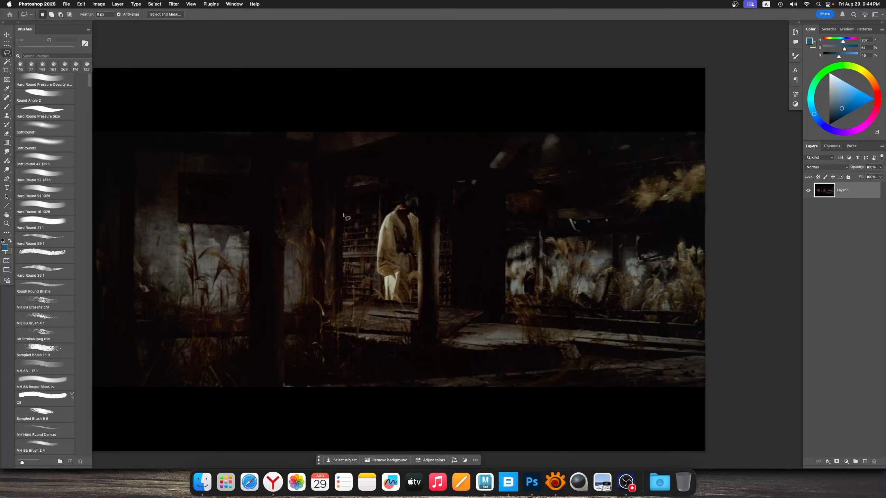
{"action": "key", "text": "b"}
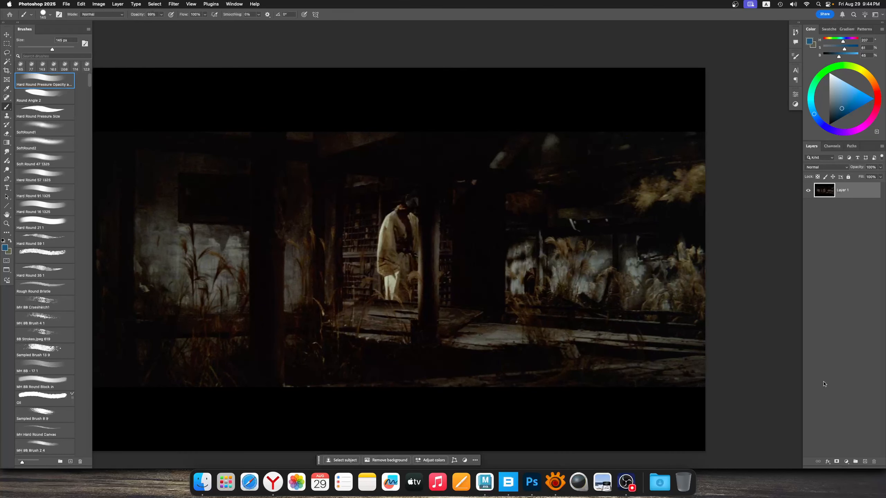
{"action": "left_click", "coordinate": [866, 462]}
{"action": "mouse_move", "coordinate": [398, 225]}
{"action": "left_mouse_down", "text": "ctrl+alt"}
{"action": "mouse_move", "coordinate": [393, 218]}
{"action": "mouse_move", "coordinate": [377, 267]}
{"action": "mouse_move", "coordinate": [384, 301]}
{"action": "mouse_move", "coordinate": [405, 199]}
{"action": "left_mouse_up", "text": "ctrl+alt"}
{"action": "left_click", "coordinate": [844, 84]}
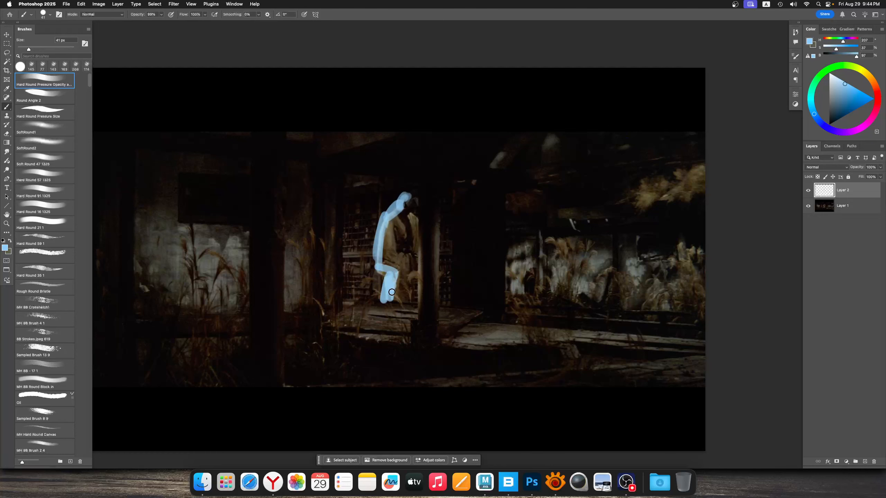
{"action": "left_click_drag", "start_coordinate": [391, 292], "coordinate": [406, 299]}
Paint over the area beside the pillar with an 86 px brush in sampled near-black, and add two slanting grey strokes at its edge
{"action": "left_click", "coordinate": [461, 207], "text": "alt"}
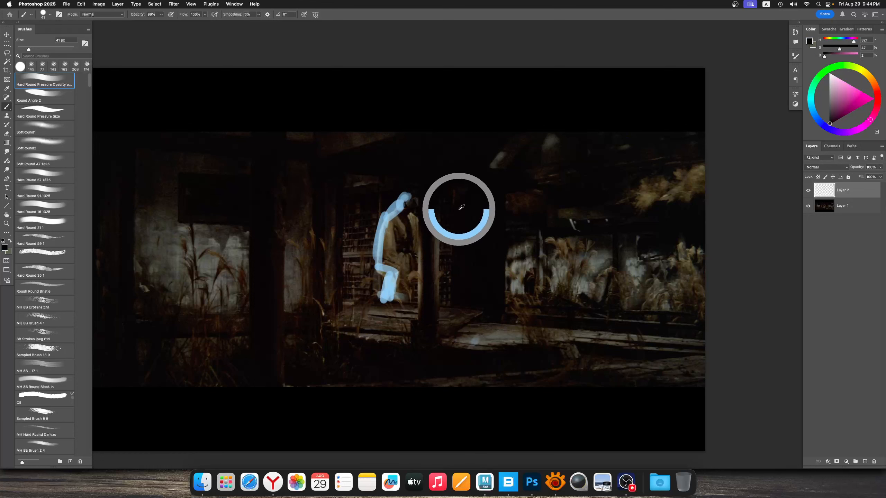
{"action": "left_click_drag", "start_coordinate": [441, 244], "coordinate": [445, 246], "text": "ctrl+alt"}
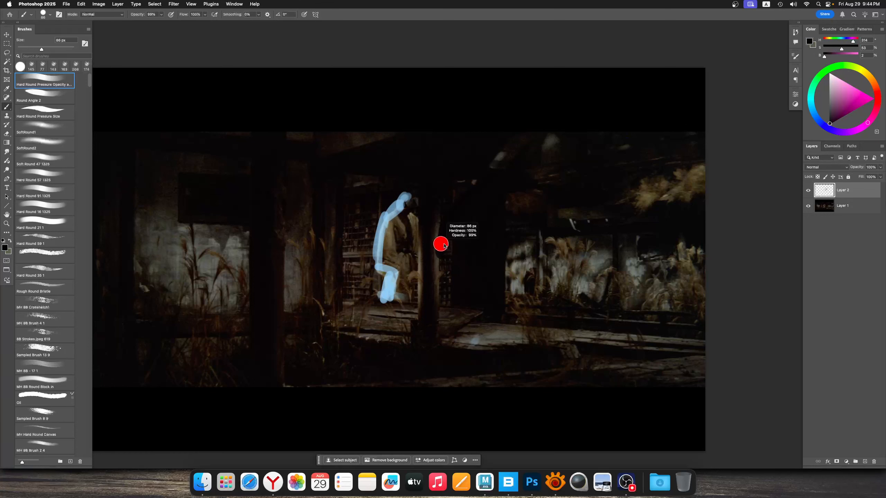
{"action": "left_click", "coordinate": [517, 250], "text": "alt"}
{"action": "left_click_drag", "start_coordinate": [500, 247], "coordinate": [487, 300]}
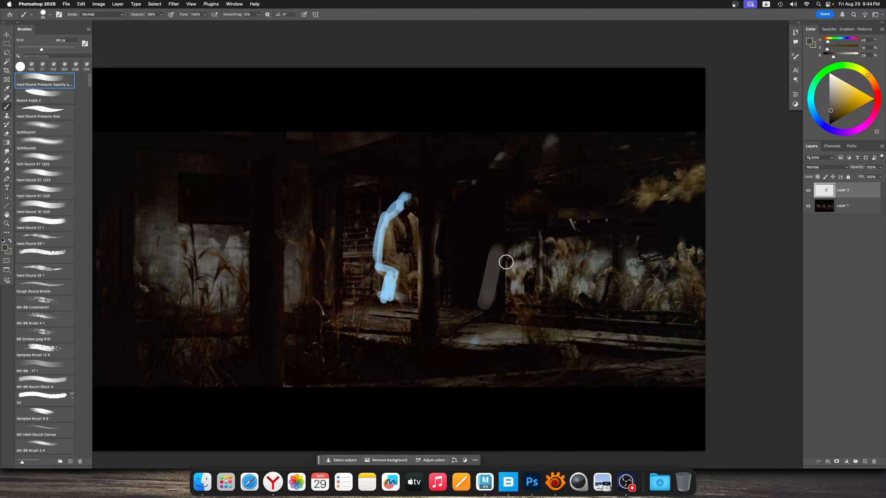
{"action": "left_click_drag", "start_coordinate": [506, 262], "coordinate": [501, 306]}
Reduce the brush size and paint the figure's dark head and shaded robe with tones sampled from the still
{"action": "mouse_move", "coordinate": [453, 237]}
{"action": "left_mouse_down", "text": "super"}
{"action": "mouse_move", "coordinate": [439, 235]}
{"action": "mouse_move", "coordinate": [438, 243]}
{"action": "left_mouse_up", "text": "super"}
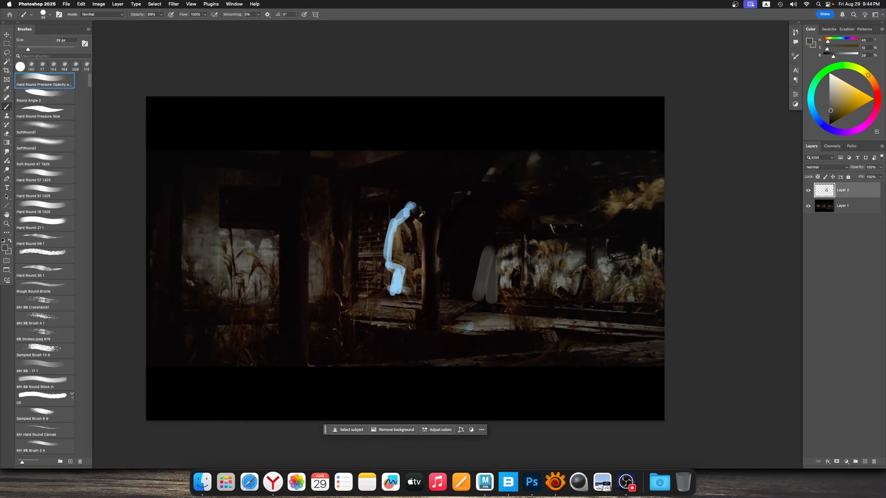
{"action": "left_click", "coordinate": [412, 217], "text": "alt"}
{"action": "left_click_drag", "start_coordinate": [416, 210], "coordinate": [414, 213]}
{"action": "mouse_move", "coordinate": [413, 206]}
{"action": "left_mouse_down"}
{"action": "mouse_move", "coordinate": [424, 217]}
{"action": "mouse_move", "coordinate": [414, 236]}
{"action": "mouse_move", "coordinate": [415, 227]}
{"action": "mouse_move", "coordinate": [400, 231]}
{"action": "mouse_move", "coordinate": [423, 207]}
{"action": "left_mouse_up"}
{"action": "left_click", "coordinate": [420, 217], "text": "alt"}
{"action": "left_click", "coordinate": [410, 230], "text": "alt"}
{"action": "left_click", "coordinate": [411, 232], "text": "alt"}
{"action": "left_click", "coordinate": [412, 232], "text": "alt"}
{"action": "left_click", "coordinate": [398, 235], "text": "alt"}
{"action": "left_click", "coordinate": [396, 224], "text": "alt"}
{"action": "left_click", "coordinate": [417, 200], "text": "alt"}
Touch up the figure's robe and paint two light-blue strokes from its lit edge out across the lattice
{"action": "mouse_move", "coordinate": [431, 210]}
{"action": "left_mouse_down"}
{"action": "mouse_move", "coordinate": [428, 203]}
{"action": "mouse_move", "coordinate": [419, 215]}
{"action": "mouse_move", "coordinate": [400, 284]}
{"action": "mouse_move", "coordinate": [412, 293]}
{"action": "mouse_move", "coordinate": [403, 275]}
{"action": "mouse_move", "coordinate": [385, 280]}
{"action": "left_mouse_up"}
{"action": "left_click", "coordinate": [409, 264], "text": "alt"}
{"action": "left_click", "coordinate": [406, 270], "text": "alt"}
{"action": "left_click", "coordinate": [411, 276], "text": "alt"}
{"action": "left_click", "coordinate": [384, 267], "text": "alt"}
{"action": "left_click_drag", "start_coordinate": [392, 251], "coordinate": [357, 237], "text": "super"}
{"action": "left_click", "coordinate": [383, 226], "text": "alt"}
{"action": "mouse_move", "coordinate": [354, 237]}
{"action": "left_mouse_down"}
{"action": "mouse_move", "coordinate": [379, 231]}
{"action": "mouse_move", "coordinate": [383, 246]}
{"action": "mouse_move", "coordinate": [379, 230]}
{"action": "mouse_move", "coordinate": [401, 186]}
{"action": "mouse_move", "coordinate": [402, 194]}
{"action": "left_mouse_up"}
{"action": "left_click", "coordinate": [383, 228], "text": "alt"}
{"action": "left_click", "coordinate": [386, 222], "text": "alt"}
Paint broad translucent blue-grey strokes over the grassy background beyond the dark pillar with a 124 px brush
{"action": "left_click_drag", "start_coordinate": [425, 218], "coordinate": [405, 219]}
{"action": "left_click_drag", "start_coordinate": [481, 224], "coordinate": [556, 204]}
{"action": "left_click", "coordinate": [483, 226], "text": "alt"}
{"action": "left_click_drag", "start_coordinate": [474, 240], "coordinate": [605, 223]}
{"action": "left_click_drag", "start_coordinate": [482, 251], "coordinate": [590, 240]}
{"action": "left_click_drag", "start_coordinate": [499, 255], "coordinate": [568, 210]}
{"action": "left_click", "coordinate": [493, 221], "text": "alt"}
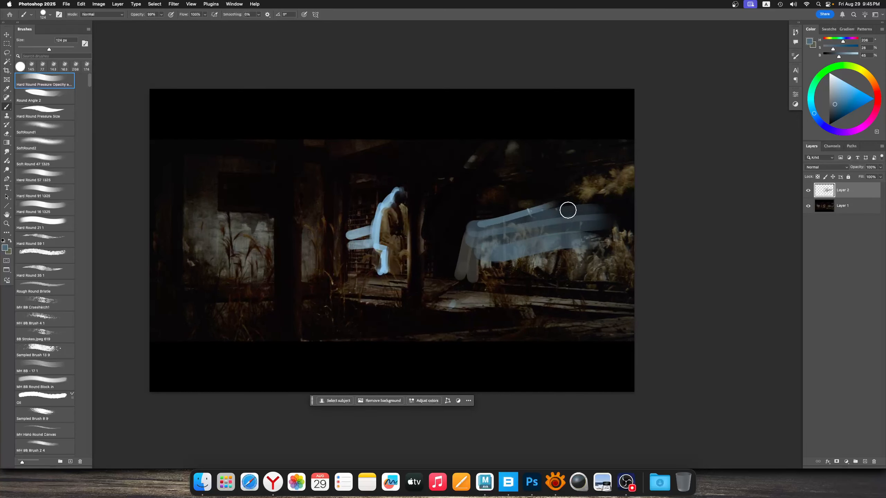
Sample near-black from the still and paint it over the dark mass beside the pillar around the slanting strokes
{"action": "left_click", "coordinate": [457, 231], "text": "alt"}
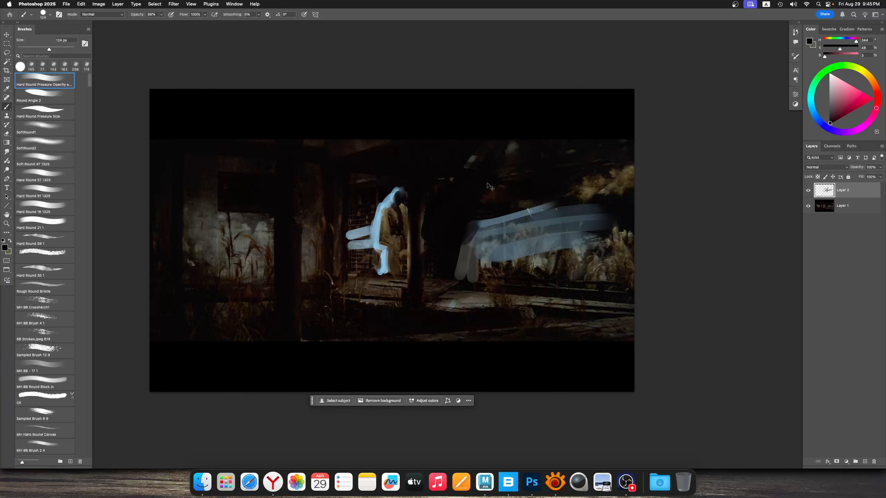
{"action": "left_click_drag", "start_coordinate": [490, 189], "coordinate": [482, 197], "text": "super"}
{"action": "left_click", "coordinate": [473, 192], "text": "alt"}
{"action": "left_click", "coordinate": [464, 219], "text": "alt"}
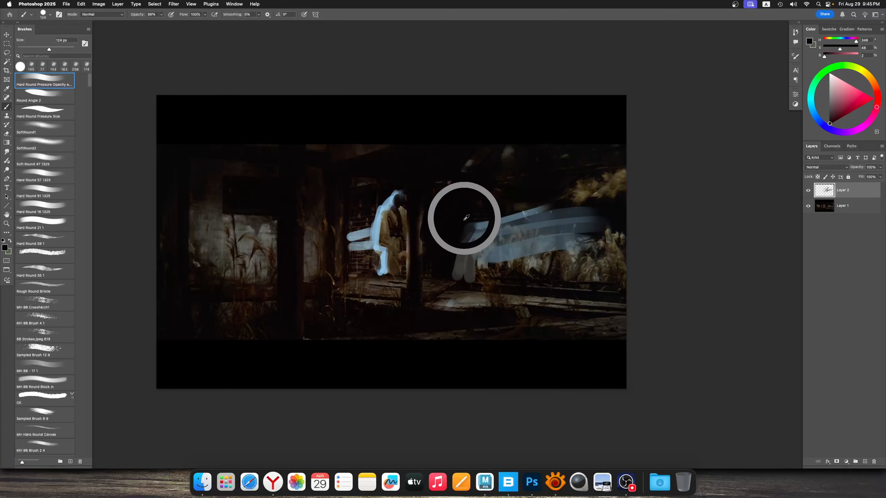
{"action": "left_click_drag", "start_coordinate": [461, 253], "coordinate": [464, 248], "text": "super"}
{"action": "mouse_move", "coordinate": [461, 273]}
{"action": "left_mouse_down", "text": "ctrl+alt"}
{"action": "mouse_move", "coordinate": [455, 284]}
{"action": "mouse_move", "coordinate": [500, 296]}
{"action": "mouse_move", "coordinate": [451, 295]}
{"action": "mouse_move", "coordinate": [477, 311]}
{"action": "mouse_move", "coordinate": [447, 281]}
{"action": "mouse_move", "coordinate": [460, 284]}
{"action": "left_mouse_up", "text": "ctrl+alt"}
Paint the shadowed and lit floorboards at the pillar's base with dark and grey tones sampled from the still
{"action": "left_click", "coordinate": [458, 300], "text": "alt"}
{"action": "left_click", "coordinate": [439, 311], "text": "alt"}
{"action": "mouse_move", "coordinate": [458, 286]}
{"action": "left_mouse_down", "text": "ctrl+alt"}
{"action": "mouse_move", "coordinate": [448, 287]}
{"action": "mouse_move", "coordinate": [477, 286]}
{"action": "mouse_move", "coordinate": [458, 271]}
{"action": "mouse_move", "coordinate": [453, 289]}
{"action": "mouse_move", "coordinate": [479, 309]}
{"action": "mouse_move", "coordinate": [474, 317]}
{"action": "mouse_move", "coordinate": [471, 291]}
{"action": "mouse_move", "coordinate": [445, 289]}
{"action": "mouse_move", "coordinate": [464, 290]}
{"action": "left_mouse_up", "text": "ctrl+alt"}
{"action": "left_click", "coordinate": [462, 283], "text": "alt"}
{"action": "left_click", "coordinate": [450, 295], "text": "alt"}
{"action": "left_click", "coordinate": [440, 309], "text": "alt"}
{"action": "left_click", "coordinate": [470, 309], "text": "alt"}
{"action": "left_click", "coordinate": [362, 290], "text": "alt"}
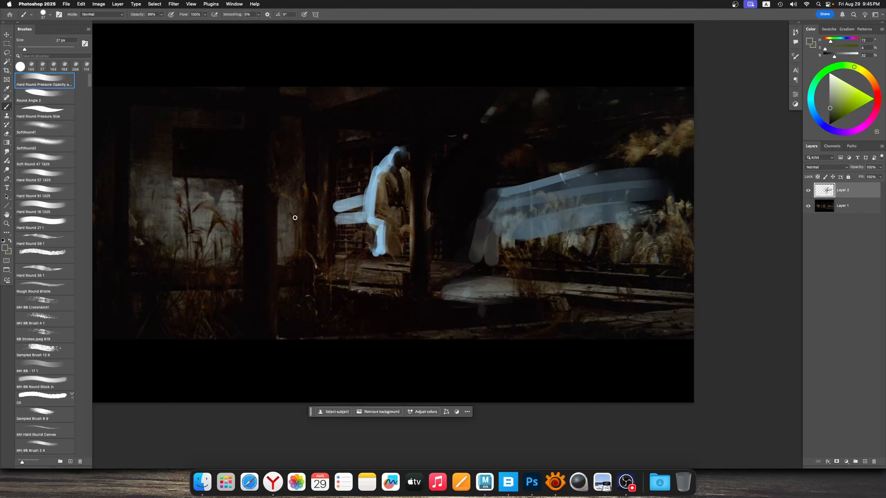
{"action": "mouse_move", "coordinate": [340, 220]}
{"action": "left_mouse_down"}
{"action": "mouse_move", "coordinate": [344, 230]}
{"action": "mouse_move", "coordinate": [332, 228]}
{"action": "left_mouse_up"}
{"action": "mouse_move", "coordinate": [428, 232]}
{"action": "left_mouse_down"}
{"action": "mouse_move", "coordinate": [445, 237]}
{"action": "mouse_move", "coordinate": [403, 251]}
{"action": "mouse_move", "coordinate": [428, 252]}
{"action": "mouse_move", "coordinate": [420, 243]}
{"action": "left_mouse_up"}
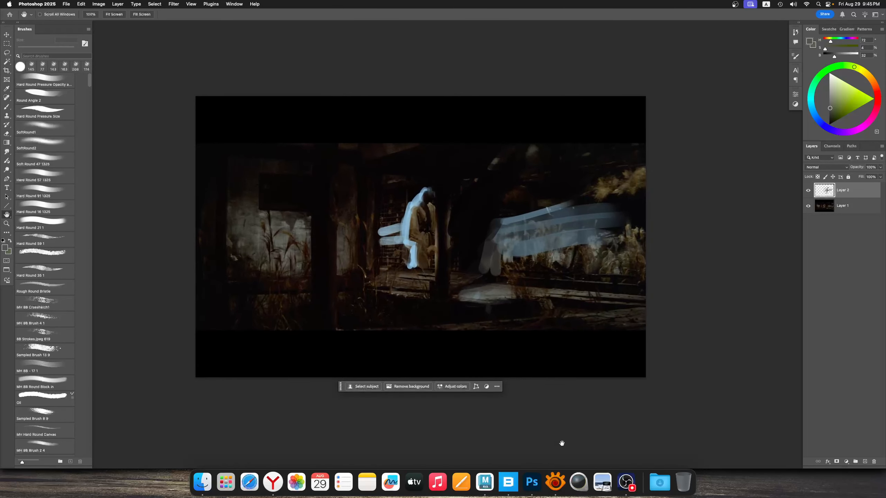
Switch to XnView MP and preview the courtyard still and the still of the figure walking through the overgrown gate
{"action": "left_click", "coordinate": [555, 482]}
{"action": "left_click", "coordinate": [279, 214]}
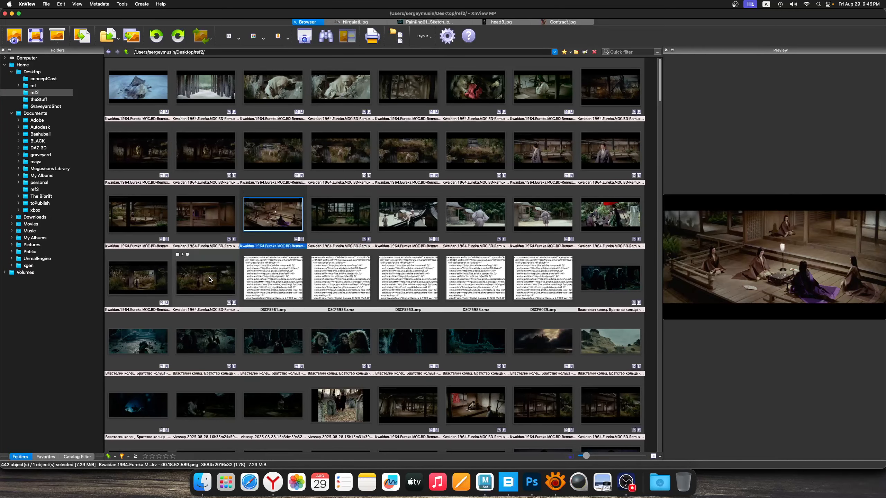
{"action": "left_click", "coordinate": [210, 279]}
{"action": "left_click", "coordinate": [144, 282]}
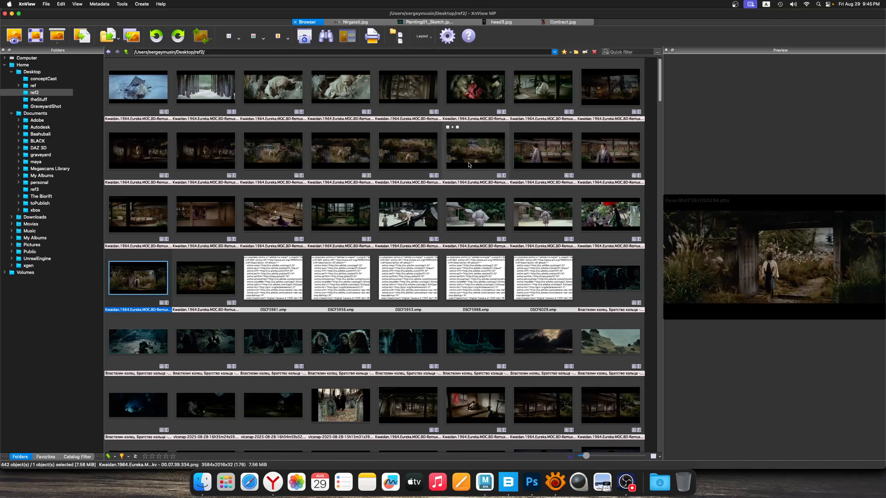
Find the still of the grass-covered beam with the figure beneath it and open it in Photoshop
{"action": "left_click", "coordinate": [431, 159]}
{"action": "left_click", "coordinate": [478, 156]}
{"action": "left_click_drag", "start_coordinate": [476, 153], "coordinate": [532, 482]}
{"action": "left_click", "coordinate": [441, 246], "text": "alt"}
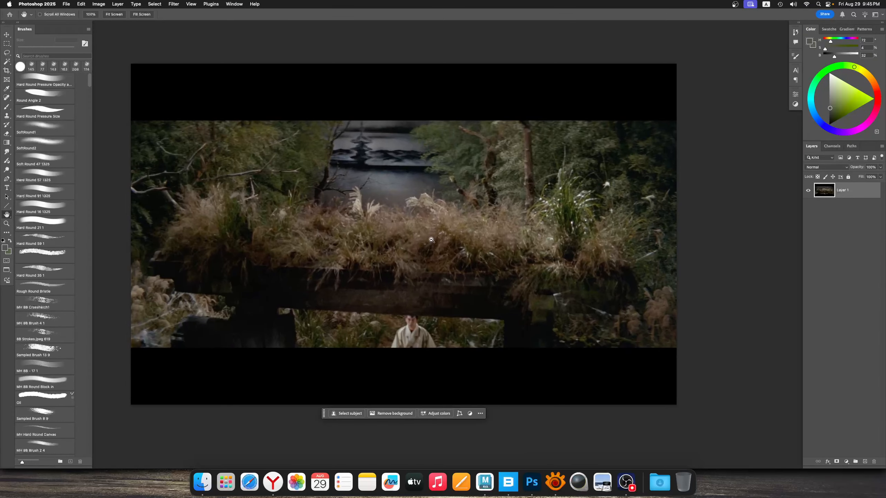
Add a new layer and paint the figure's robe, head and base with the pale tone sampled from the robe
{"action": "key", "text": "b"}
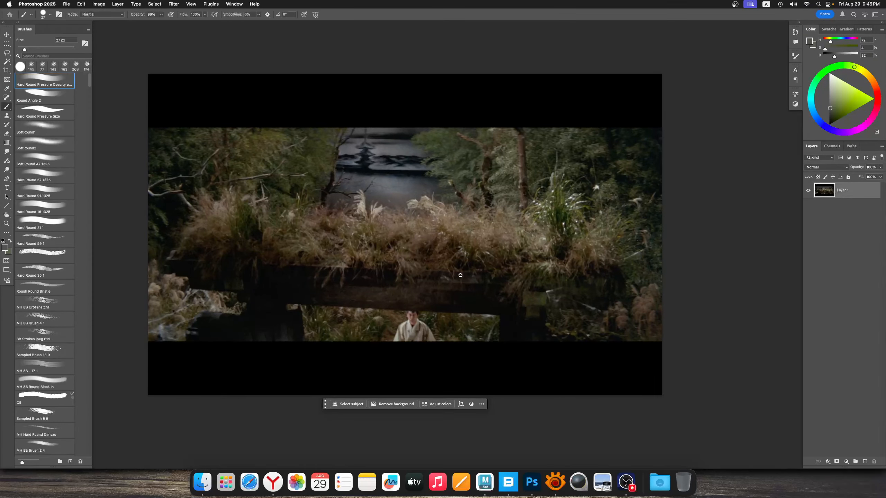
{"action": "left_click", "coordinate": [865, 462]}
{"action": "mouse_move", "coordinate": [414, 257]}
{"action": "left_mouse_down", "text": "super"}
{"action": "mouse_move", "coordinate": [404, 260]}
{"action": "mouse_move", "coordinate": [413, 261]}
{"action": "left_mouse_up", "text": "super"}
{"action": "left_click_drag", "start_coordinate": [404, 294], "coordinate": [413, 294], "text": "ctrl+alt"}
{"action": "left_click_drag", "start_coordinate": [412, 324], "coordinate": [415, 329], "text": "ctrl+alt"}
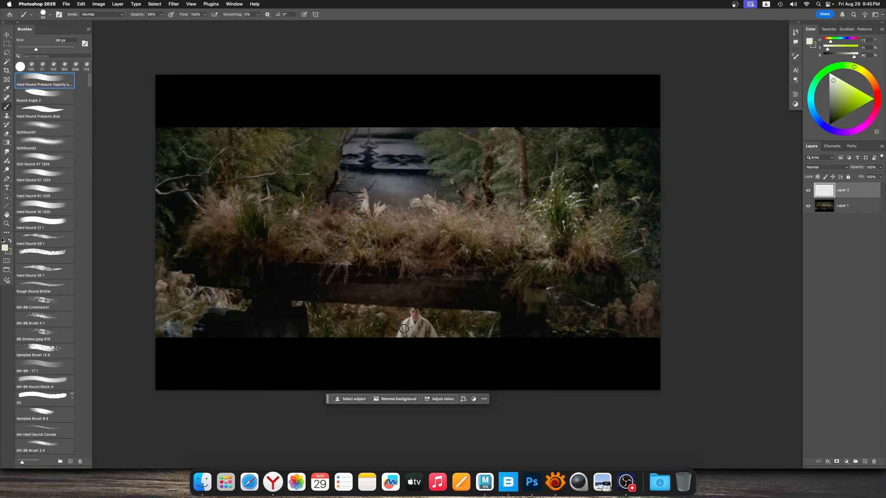
{"action": "left_click", "coordinate": [402, 331], "text": "alt"}
{"action": "mouse_move", "coordinate": [398, 330]}
{"action": "left_mouse_down"}
{"action": "mouse_move", "coordinate": [434, 336]}
{"action": "mouse_move", "coordinate": [403, 322]}
{"action": "mouse_move", "coordinate": [415, 319]}
{"action": "mouse_move", "coordinate": [412, 309]}
{"action": "mouse_move", "coordinate": [419, 316]}
{"action": "left_mouse_up"}
{"action": "key", "text": "super+z"}
{"action": "mouse_move", "coordinate": [394, 337]}
{"action": "left_mouse_down"}
{"action": "mouse_move", "coordinate": [384, 337]}
{"action": "mouse_move", "coordinate": [442, 340]}
{"action": "left_mouse_up"}
{"action": "left_click", "coordinate": [416, 316], "text": "alt"}
{"action": "mouse_move", "coordinate": [414, 302]}
{"action": "left_mouse_down", "text": "super"}
{"action": "mouse_move", "coordinate": [407, 304]}
{"action": "mouse_move", "coordinate": [415, 301]}
{"action": "left_mouse_up", "text": "super"}
Paint the pale water behind the grass with grey tones sampled from its surface
{"action": "mouse_move", "coordinate": [354, 168]}
{"action": "left_mouse_down", "text": "ctrl+alt"}
{"action": "mouse_move", "coordinate": [355, 185]}
{"action": "mouse_move", "coordinate": [419, 179]}
{"action": "left_mouse_up", "text": "ctrl+alt"}
{"action": "left_click", "coordinate": [364, 169], "text": "alt"}
{"action": "left_click", "coordinate": [360, 175], "text": "alt"}
{"action": "left_click", "coordinate": [385, 179], "text": "alt"}
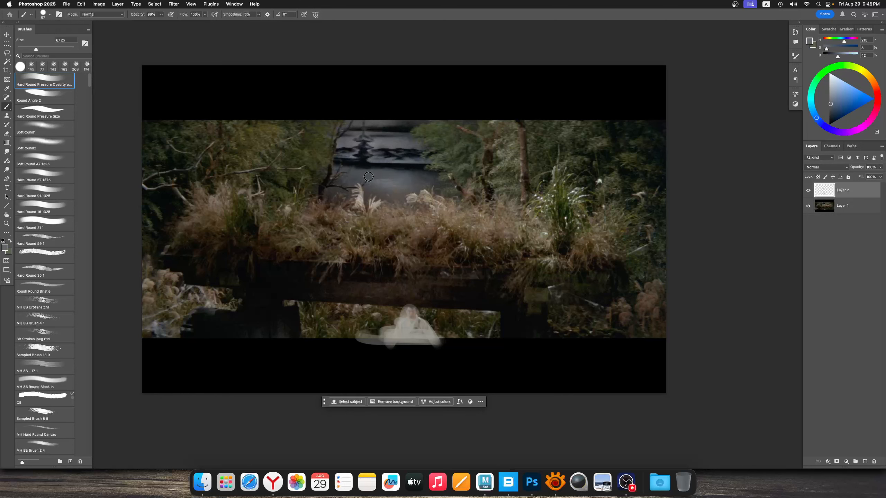
{"action": "mouse_move", "coordinate": [366, 177]}
{"action": "left_mouse_down"}
{"action": "mouse_move", "coordinate": [439, 174]}
{"action": "mouse_move", "coordinate": [392, 182]}
{"action": "left_mouse_up"}
{"action": "left_click", "coordinate": [363, 166], "text": "alt"}
{"action": "left_click", "coordinate": [389, 183], "text": "alt"}
{"action": "left_click_drag", "start_coordinate": [381, 189], "coordinate": [429, 188]}
{"action": "left_click", "coordinate": [370, 188], "text": "alt"}
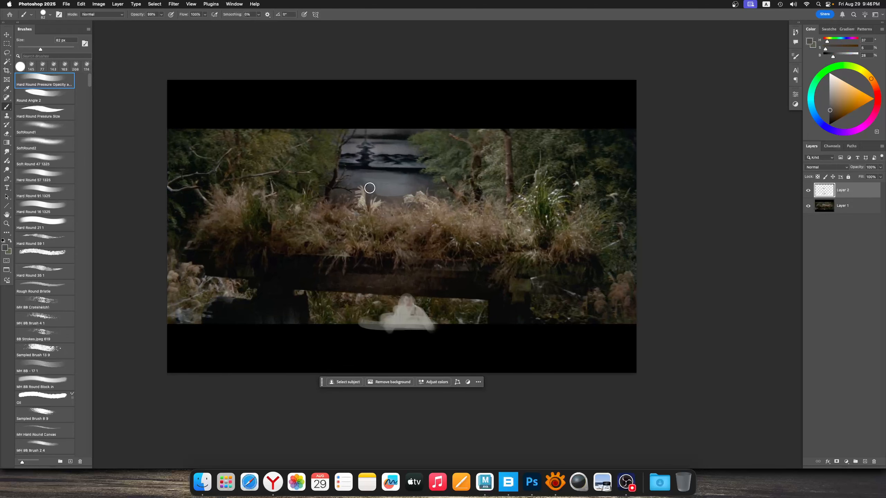
Reduce the brush to 37 px and touch up the water's lower edge above the grass plumes with sampled greys
{"action": "scroll", "coordinate": [387, 190], "scroll_direction": "up", "scroll_amount": 1, "text": "alt"}
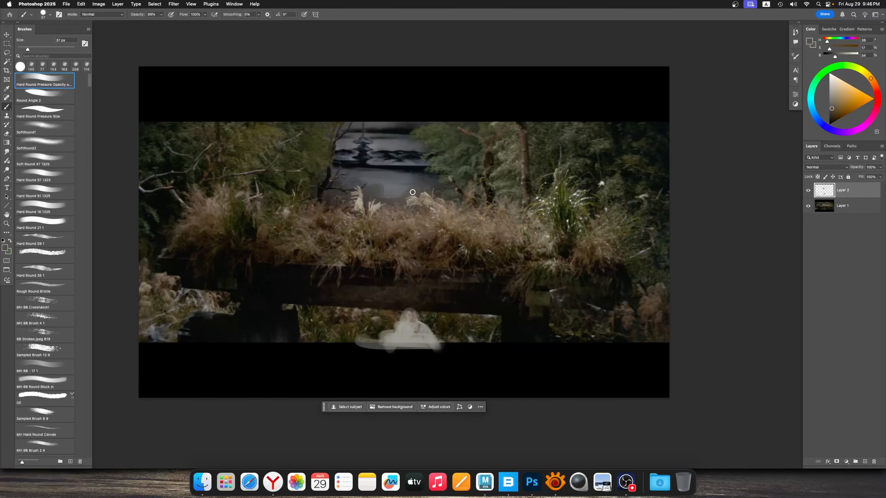
{"action": "left_click", "coordinate": [399, 196], "text": "alt"}
{"action": "left_click", "coordinate": [387, 195], "text": "alt"}
{"action": "left_click_drag", "start_coordinate": [388, 197], "coordinate": [404, 199], "text": "ctrl+alt"}
{"action": "scroll", "coordinate": [398, 176], "scroll_direction": "down", "scroll_amount": 1, "text": "alt"}
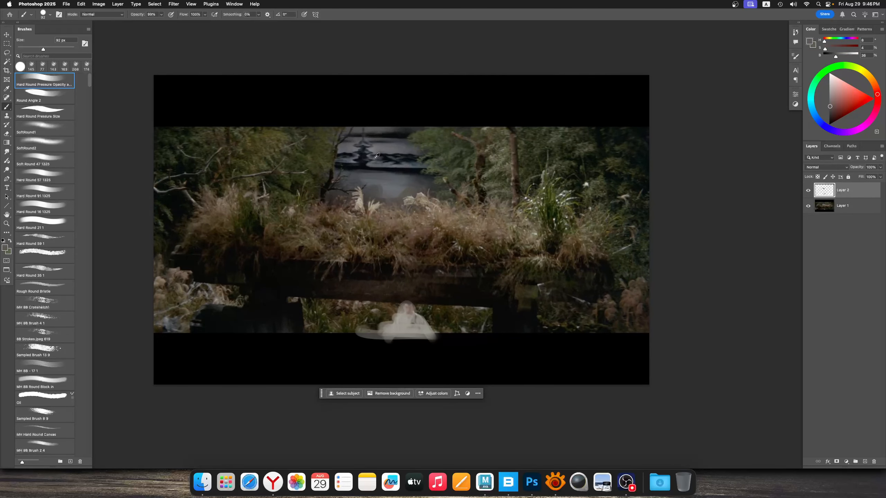
{"action": "left_click", "coordinate": [347, 148], "text": "alt"}
{"action": "scroll", "coordinate": [411, 178], "scroll_direction": "up", "scroll_amount": 1, "text": "alt"}
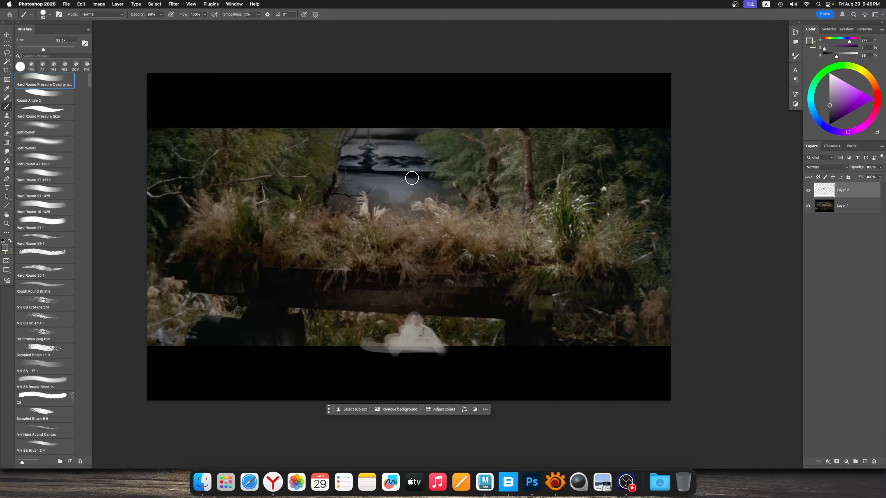
Choose a light blue and glaze it over the pale band of water
{"action": "left_click_drag", "start_coordinate": [847, 93], "coordinate": [843, 86]}
{"action": "left_click", "coordinate": [812, 115]}
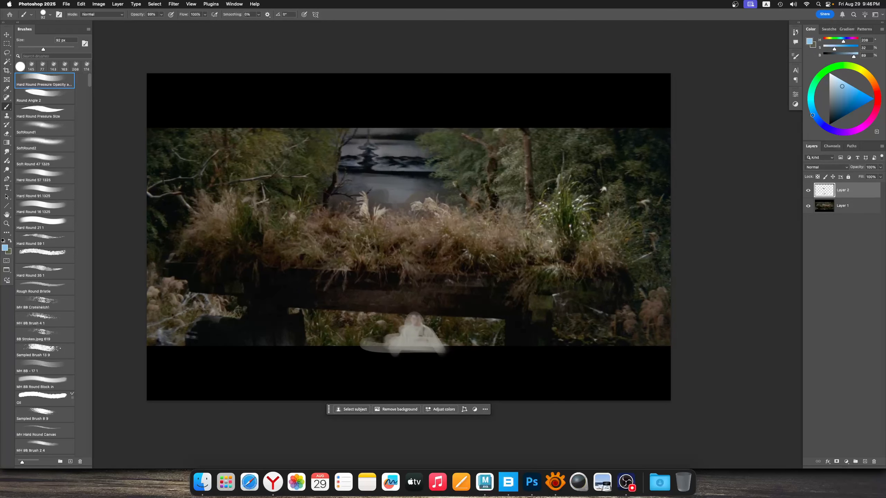
{"action": "left_click_drag", "start_coordinate": [399, 193], "coordinate": [343, 178], "text": "ctrl+alt"}
{"action": "left_click", "coordinate": [368, 186], "text": "alt"}
{"action": "left_click", "coordinate": [362, 181], "text": "alt"}
{"action": "left_click", "coordinate": [412, 191], "text": "alt"}
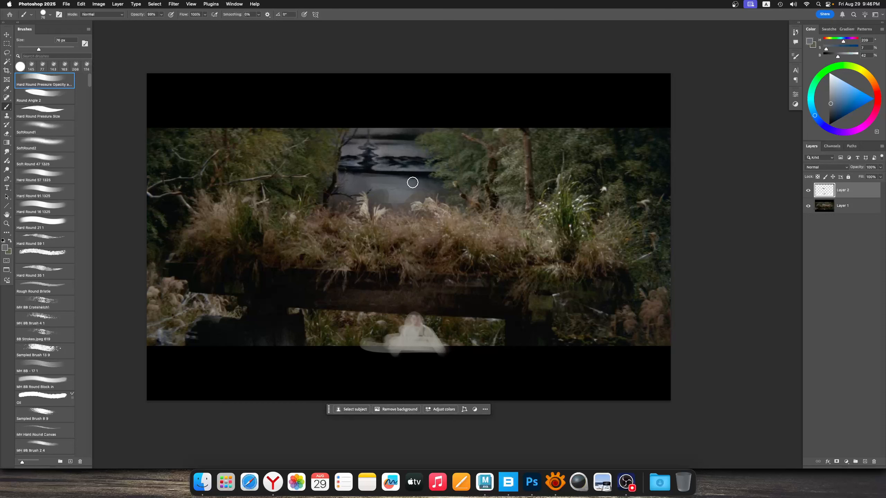
Blend the pale band of water with sampled blue-grey using a 78 px brush
{"action": "mouse_move", "coordinate": [413, 183]}
{"action": "left_mouse_down"}
{"action": "mouse_move", "coordinate": [439, 184]}
{"action": "mouse_move", "coordinate": [440, 194]}
{"action": "mouse_move", "coordinate": [432, 182]}
{"action": "mouse_move", "coordinate": [407, 182]}
{"action": "mouse_move", "coordinate": [431, 178]}
{"action": "mouse_move", "coordinate": [406, 174]}
{"action": "left_mouse_up"}
{"action": "left_click", "coordinate": [418, 174], "text": "alt"}
{"action": "left_click", "coordinate": [416, 184], "text": "alt"}
{"action": "left_click", "coordinate": [420, 177], "text": "alt"}
{"action": "left_click", "coordinate": [383, 176], "text": "alt"}
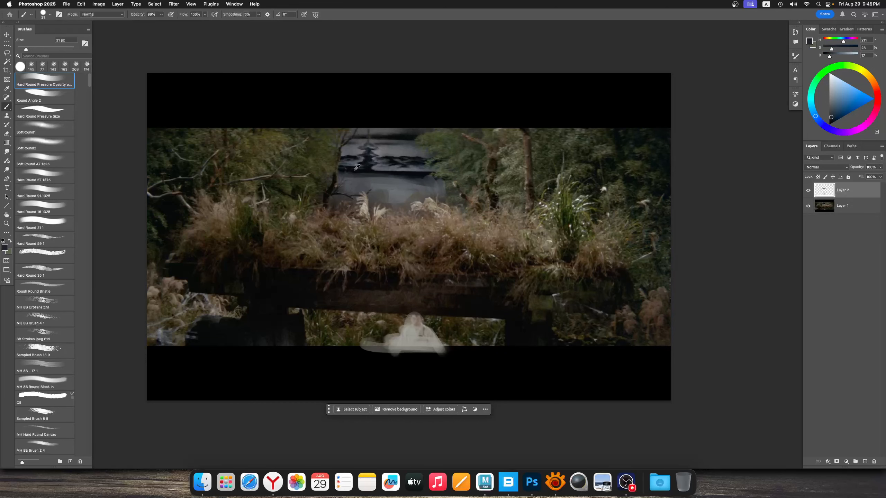
Paint the dark edge of the reflection with a 31 px brush and restate the water's far edge against the foliage
{"action": "left_click", "coordinate": [340, 167], "text": "alt"}
{"action": "left_click_drag", "start_coordinate": [341, 167], "coordinate": [340, 172]}
{"action": "left_click", "coordinate": [419, 173], "text": "alt"}
{"action": "left_click_drag", "start_coordinate": [430, 174], "coordinate": [445, 174]}
{"action": "left_click_drag", "start_coordinate": [431, 173], "coordinate": [423, 178]}
{"action": "left_click_drag", "start_coordinate": [425, 177], "coordinate": [421, 178], "text": "super"}
{"action": "left_click_drag", "start_coordinate": [424, 177], "coordinate": [425, 181], "text": "ctrl+alt"}
{"action": "left_click", "coordinate": [438, 177], "text": "alt"}
{"action": "mouse_move", "coordinate": [425, 180]}
{"action": "left_mouse_down"}
{"action": "mouse_move", "coordinate": [431, 186]}
{"action": "mouse_move", "coordinate": [411, 181]}
{"action": "left_mouse_up"}
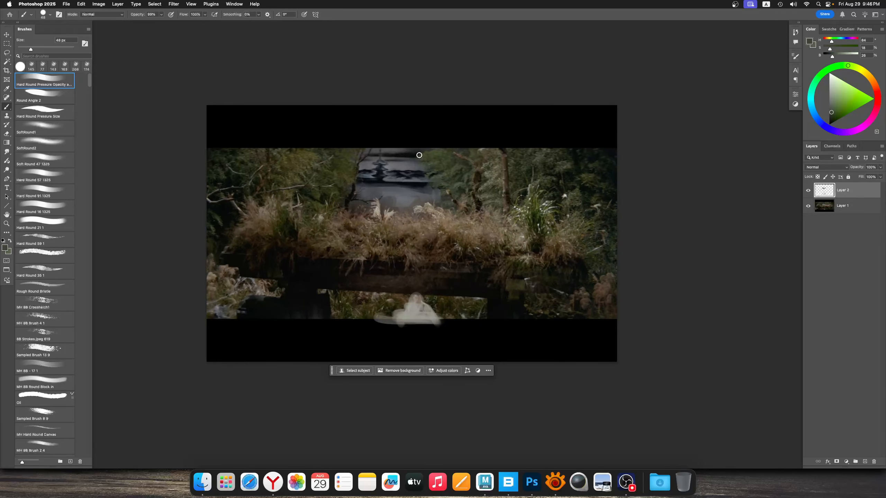
{"action": "left_click", "coordinate": [845, 95]}
{"action": "left_click", "coordinate": [811, 104]}
{"action": "left_click", "coordinate": [843, 89]}
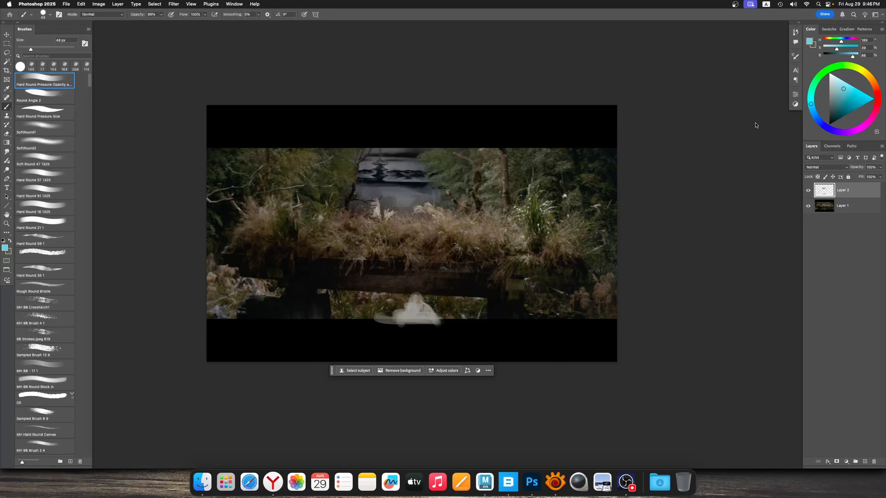
{"action": "left_click_drag", "start_coordinate": [383, 193], "coordinate": [386, 194], "text": "ctrl+alt"}
{"action": "left_click_drag", "start_coordinate": [365, 185], "coordinate": [390, 183]}
{"action": "left_click_drag", "start_coordinate": [405, 185], "coordinate": [415, 183]}
{"action": "key", "text": "super+z"}
{"action": "key", "text": "super+z"}
Paint sampled grey strokes with an 87 px brush along the upper end of the water, reaching into the black bar
{"action": "left_click", "coordinate": [367, 167], "text": "alt"}
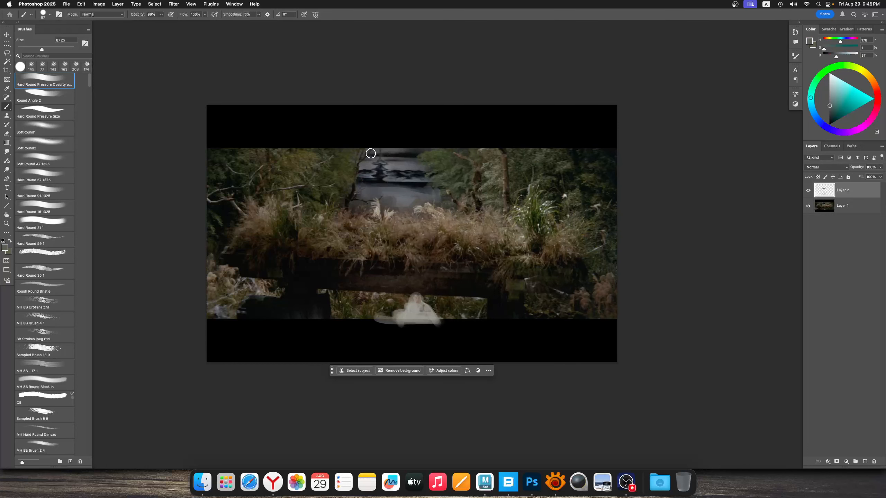
{"action": "left_click", "coordinate": [395, 165], "text": "alt"}
{"action": "left_click", "coordinate": [405, 151], "text": "alt"}
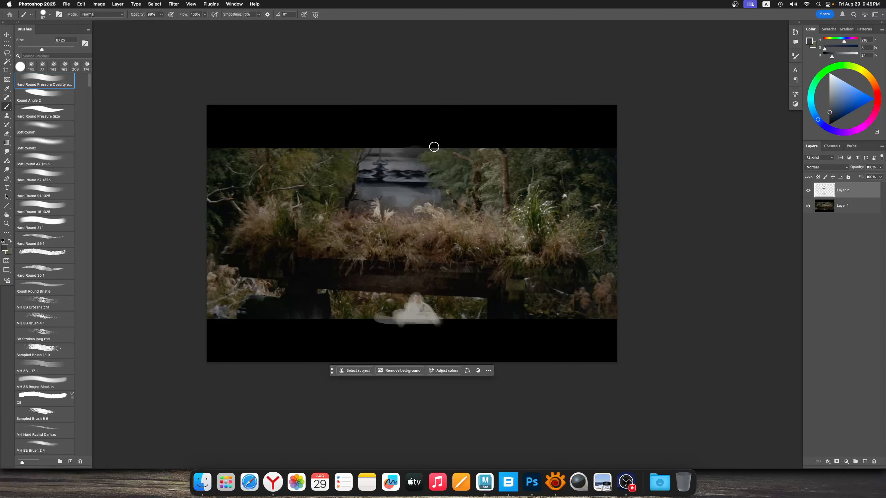
{"action": "left_click", "coordinate": [426, 152], "text": "alt"}
{"action": "left_click", "coordinate": [406, 152], "text": "alt"}
{"action": "left_click_drag", "start_coordinate": [379, 149], "coordinate": [436, 147]}
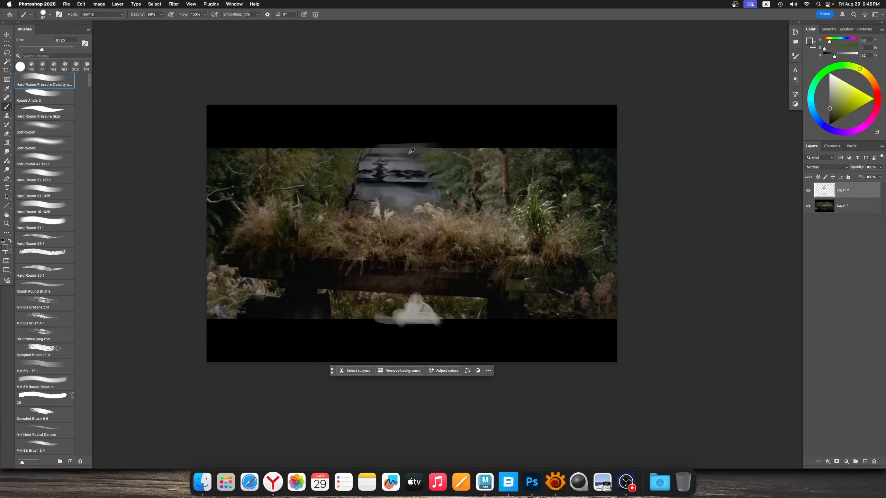
Blend the water around the dark reflection and down to the grass plumes with sampled greys
{"action": "left_click_drag", "start_coordinate": [388, 166], "coordinate": [370, 161], "text": "ctrl+alt"}
{"action": "left_click", "coordinate": [380, 162], "text": "alt"}
{"action": "left_click", "coordinate": [371, 162], "text": "alt"}
{"action": "left_click_drag", "start_coordinate": [384, 175], "coordinate": [382, 175], "text": "ctrl+alt"}
{"action": "left_click_drag", "start_coordinate": [371, 201], "coordinate": [365, 196]}
{"action": "left_click_drag", "start_coordinate": [366, 210], "coordinate": [380, 213], "text": "super"}
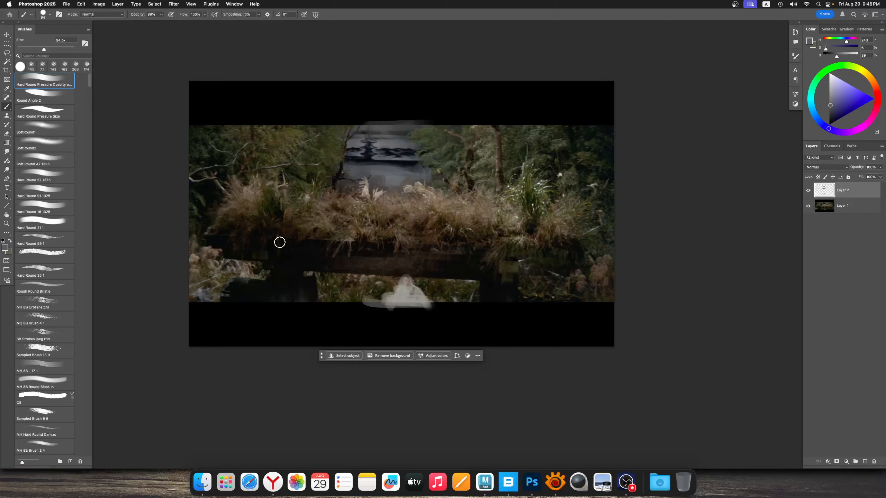
Simplify the wooden beam under the grass with dark brown and near-black strokes using a 94 px brush
{"action": "left_click", "coordinate": [283, 239], "text": "alt"}
{"action": "left_click_drag", "start_coordinate": [305, 239], "coordinate": [306, 239], "text": "ctrl+alt"}
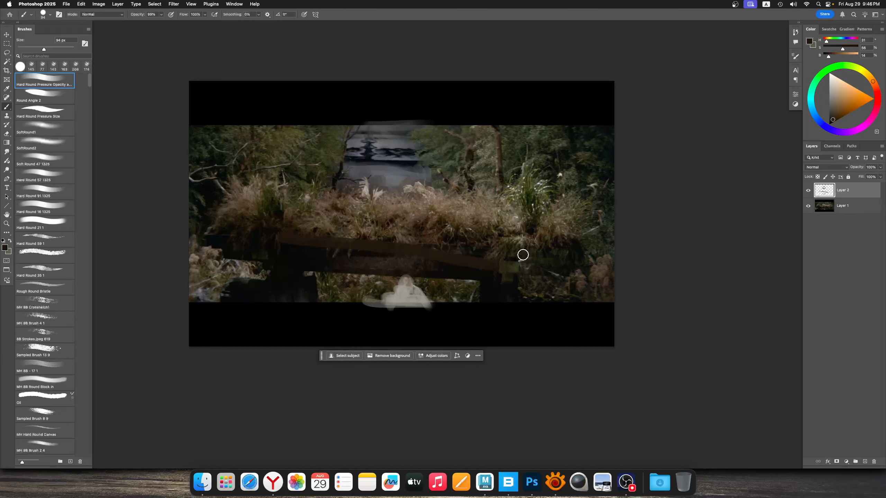
{"action": "left_click", "coordinate": [486, 277], "text": "alt"}
{"action": "left_click_drag", "start_coordinate": [476, 259], "coordinate": [498, 258]}
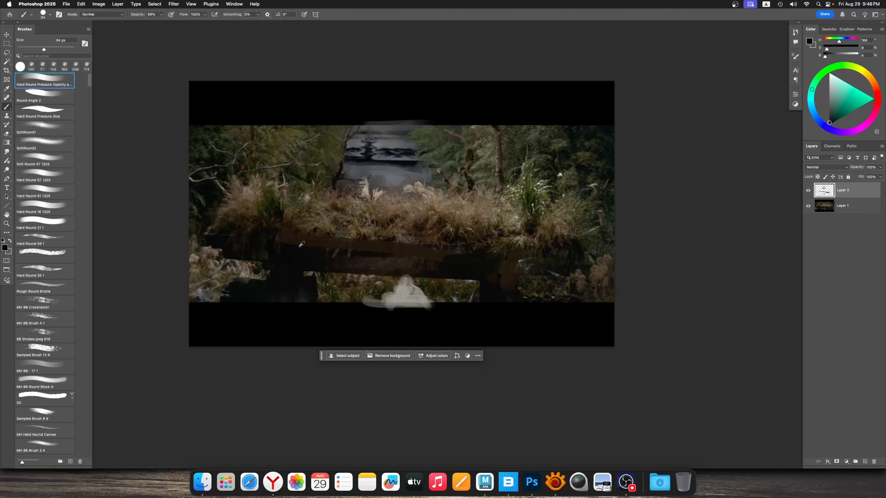
{"action": "left_click", "coordinate": [299, 248], "text": "alt"}
{"action": "left_click_drag", "start_coordinate": [310, 244], "coordinate": [340, 242]}
{"action": "left_click", "coordinate": [310, 255], "text": "alt"}
{"action": "left_click_drag", "start_coordinate": [380, 206], "coordinate": [396, 203]}
Paint a dark olive stroke down beside the support post and darken the shadow areas under the beam with sampled near-blacks
{"action": "left_click", "coordinate": [292, 290], "text": "alt"}
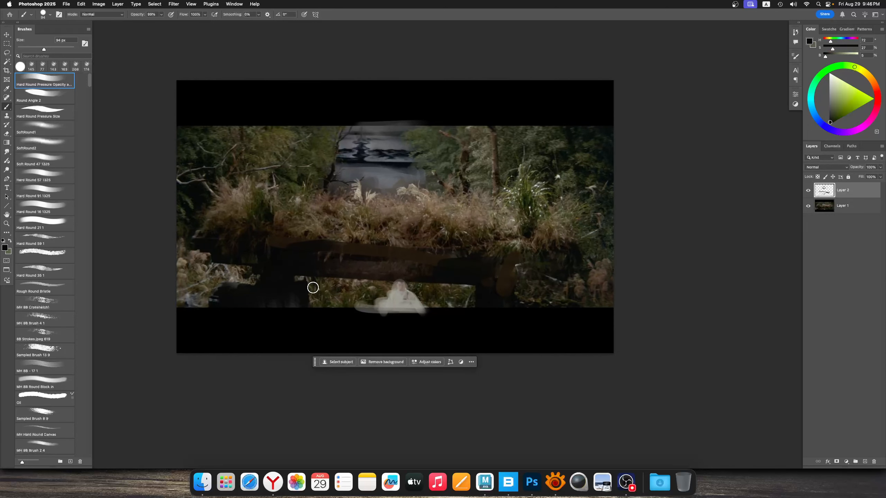
{"action": "left_click_drag", "start_coordinate": [314, 287], "coordinate": [319, 315]}
{"action": "left_click", "coordinate": [321, 294], "text": "alt"}
{"action": "left_click", "coordinate": [225, 295], "text": "alt"}
{"action": "left_click_drag", "start_coordinate": [222, 294], "coordinate": [212, 297]}
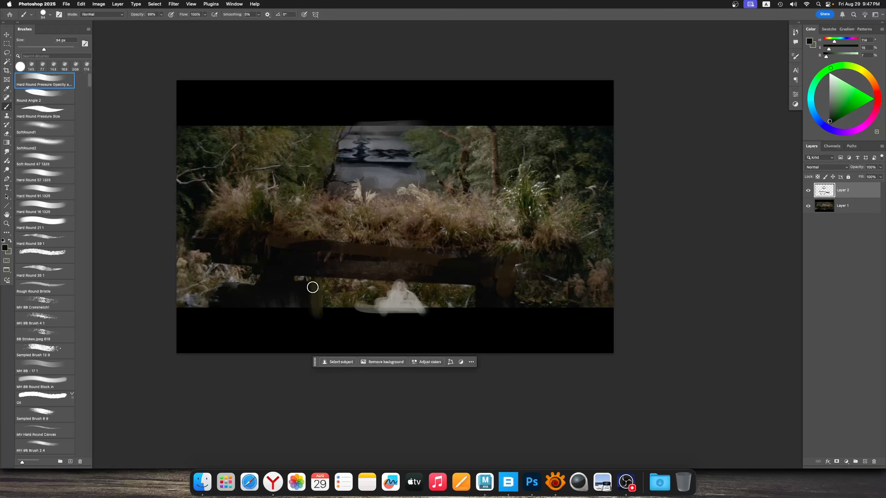
{"action": "left_click", "coordinate": [496, 300], "text": "alt"}
{"action": "left_click_drag", "start_coordinate": [407, 298], "coordinate": [399, 303], "text": "ctrl+alt"}
Add another layer and paint pale grey strokes across the dark beam above the figure with a 38 px brush
{"action": "left_click", "coordinate": [866, 463]}
{"action": "left_click", "coordinate": [389, 303], "text": "alt"}
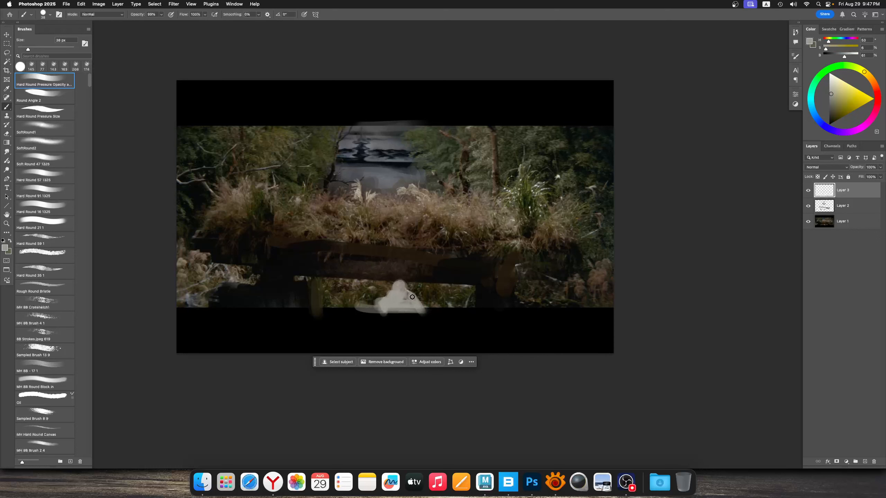
{"action": "left_click_drag", "start_coordinate": [355, 272], "coordinate": [414, 271]}
{"action": "left_click_drag", "start_coordinate": [364, 260], "coordinate": [414, 266]}
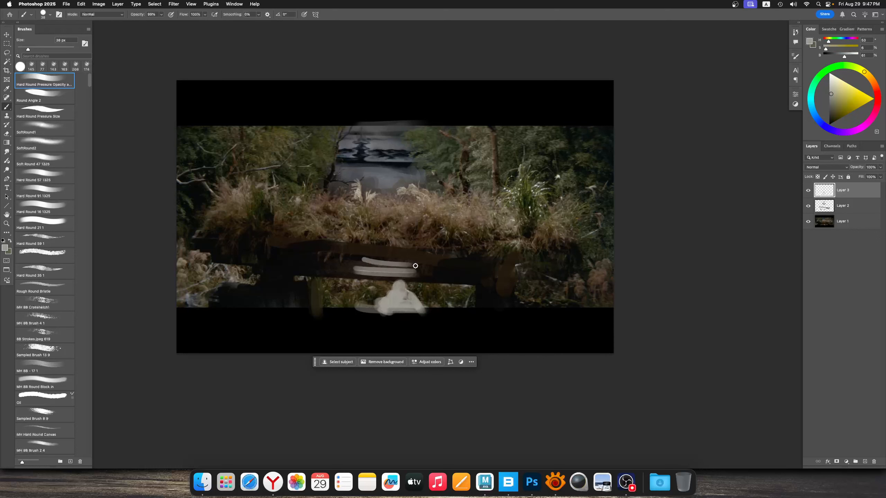
{"action": "left_click", "coordinate": [372, 273], "text": "alt"}
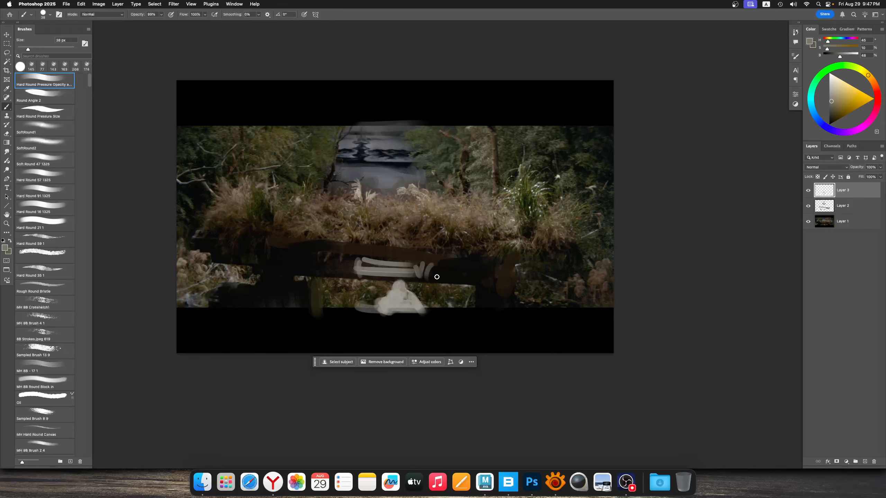
{"action": "left_click_drag", "start_coordinate": [361, 278], "coordinate": [317, 271]}
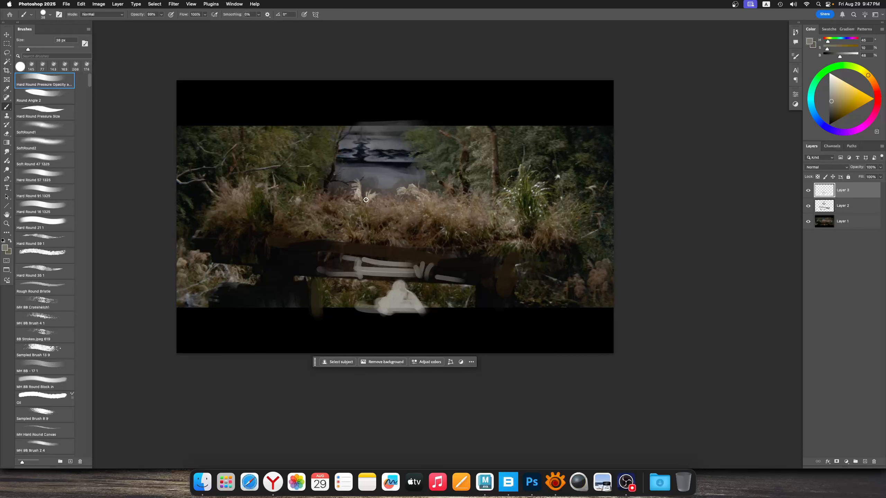
{"action": "left_click_drag", "start_coordinate": [376, 199], "coordinate": [360, 198], "text": "super"}
Switch to XnView MP and preview the wooden interior stills and the dark courtyard still with green shrubs
{"action": "left_click_drag", "start_coordinate": [531, 476], "coordinate": [536, 475]}
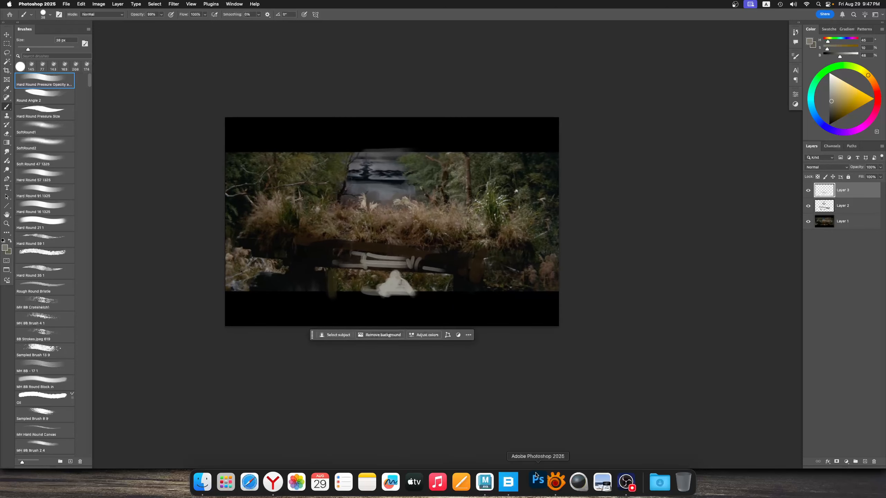
{"action": "left_click", "coordinate": [556, 482]}
{"action": "left_click", "coordinate": [274, 217]}
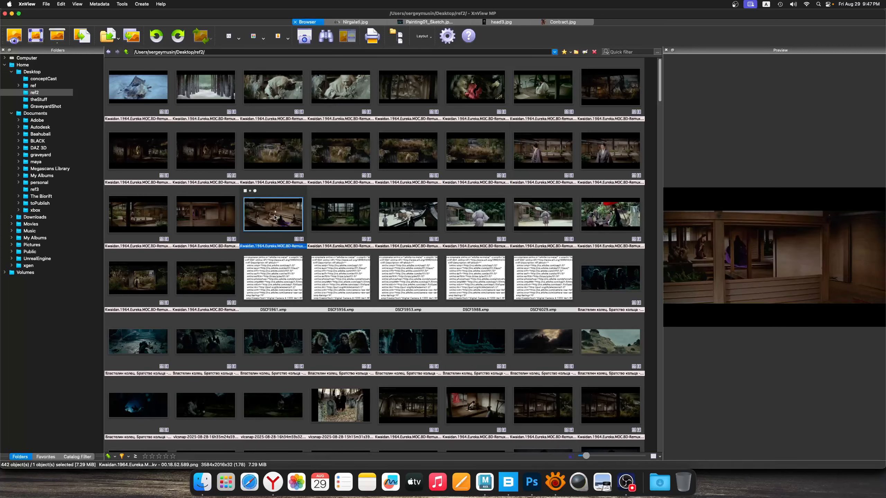
{"action": "left_click", "coordinate": [332, 215]}
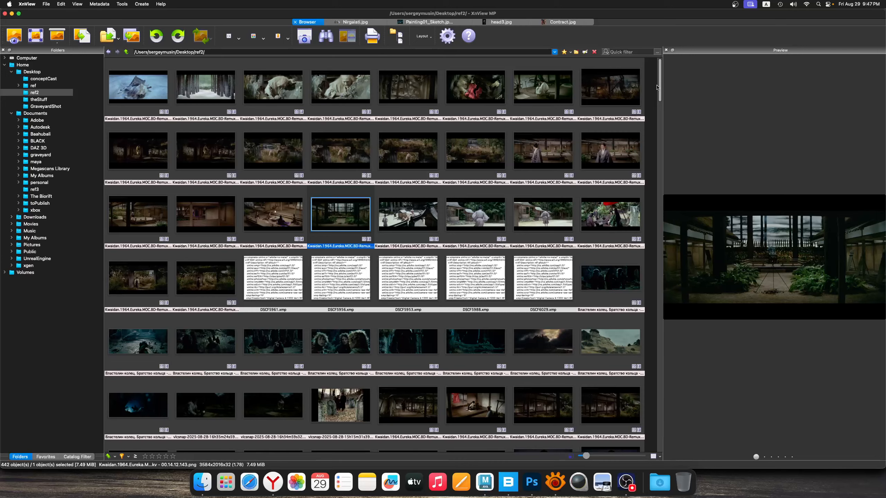
{"action": "left_click_drag", "start_coordinate": [657, 87], "coordinate": [657, 88]}
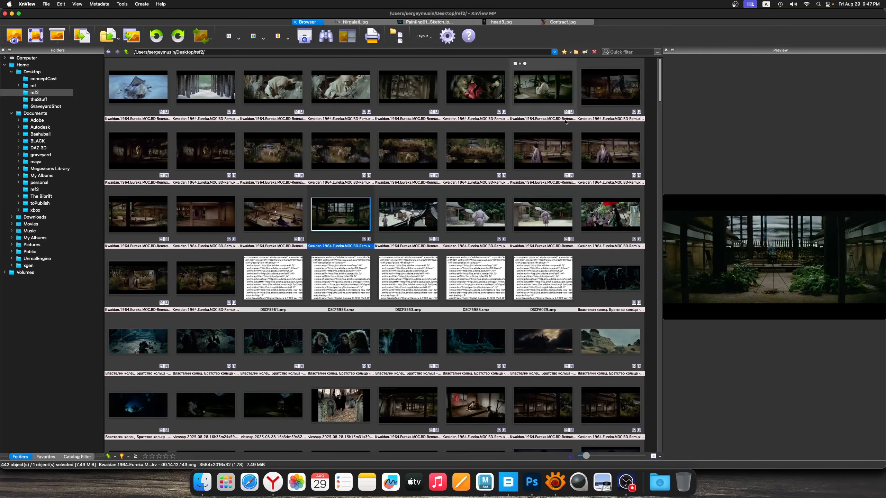
Preview the grassy gateway, veranda, courtyard, ruined interior and robed-figure stills for their light and dark composition
{"action": "left_click", "coordinate": [211, 273]}
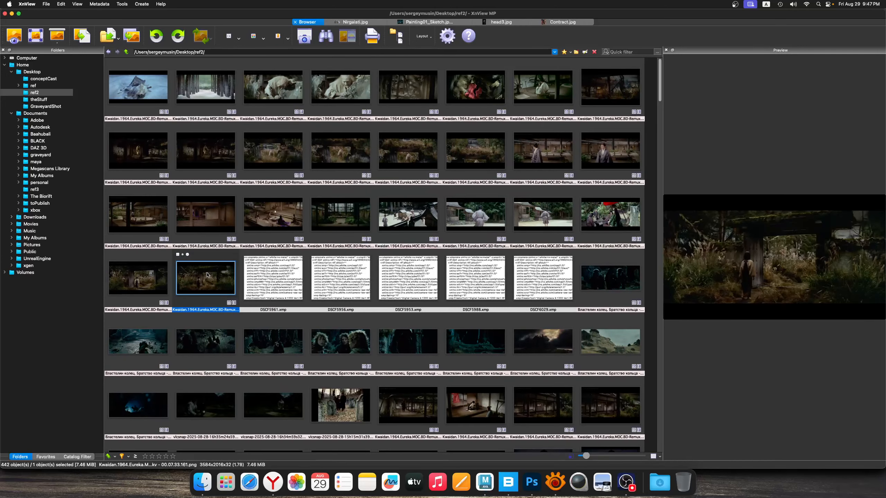
{"action": "left_click", "coordinate": [157, 278]}
{"action": "left_click", "coordinate": [149, 216]}
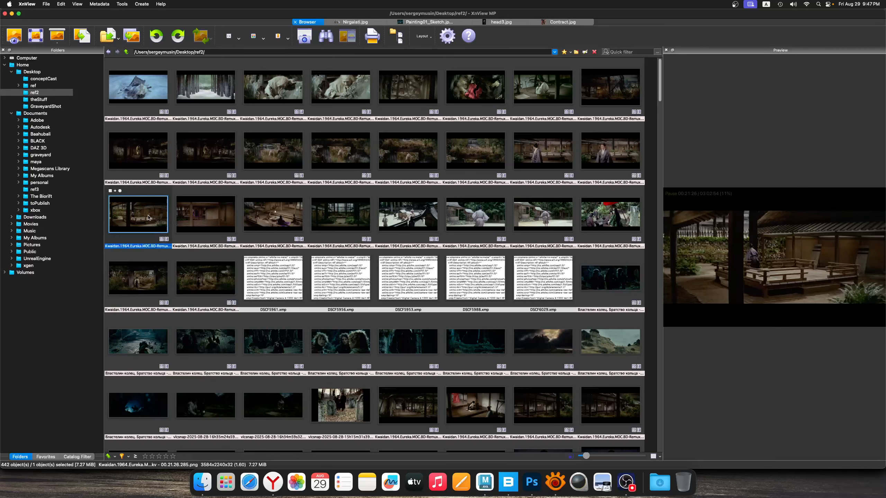
{"action": "left_click", "coordinate": [476, 214]}
{"action": "left_click", "coordinate": [607, 212]}
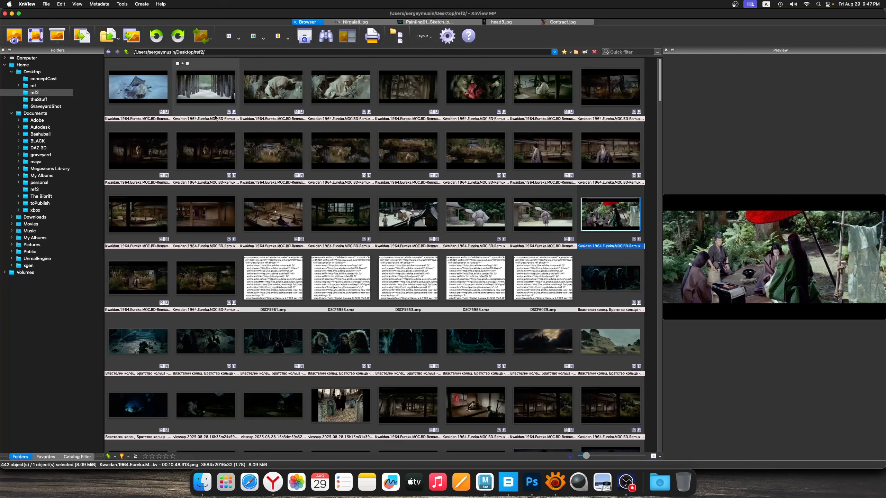
{"action": "left_click", "coordinate": [422, 90]}
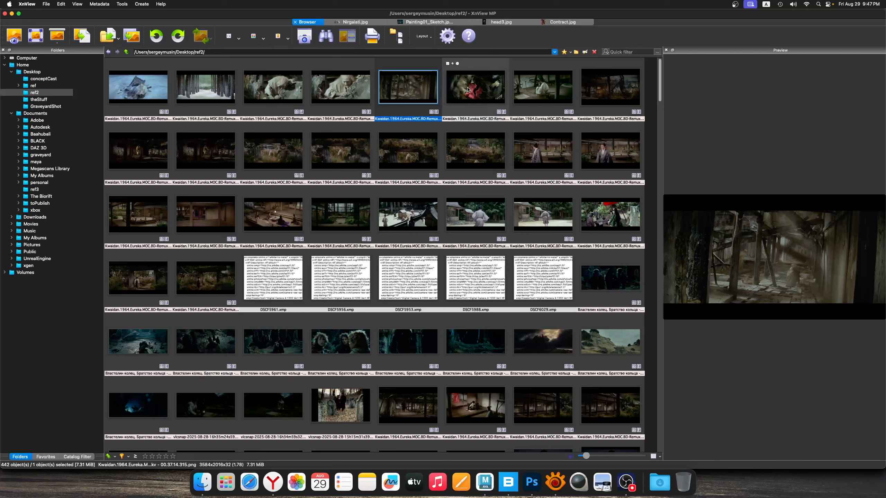
{"action": "left_click", "coordinate": [482, 89]}
{"action": "left_click", "coordinate": [547, 89]}
Bring the ruined farmhouse still with the dead tree into Photoshop and darken its grass clumps with sampled near-blacks using an 87 px brush
{"action": "left_click", "coordinate": [617, 90]}
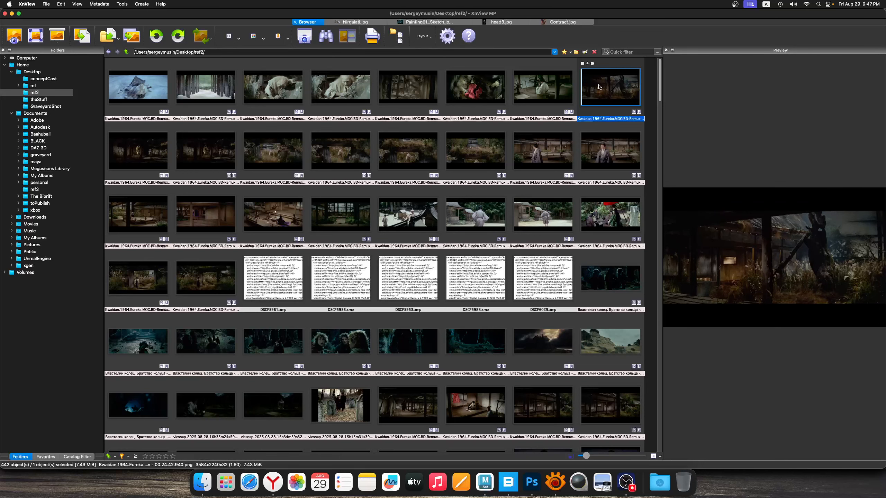
{"action": "left_click_drag", "start_coordinate": [609, 89], "coordinate": [534, 481]}
{"action": "mouse_move", "coordinate": [422, 261]}
{"action": "left_mouse_down"}
{"action": "mouse_move", "coordinate": [403, 259]}
{"action": "mouse_move", "coordinate": [478, 255]}
{"action": "left_mouse_up"}
{"action": "left_click", "coordinate": [363, 333], "text": "alt"}
{"action": "left_click_drag", "start_coordinate": [362, 327], "coordinate": [316, 307], "text": "ctrl+alt"}
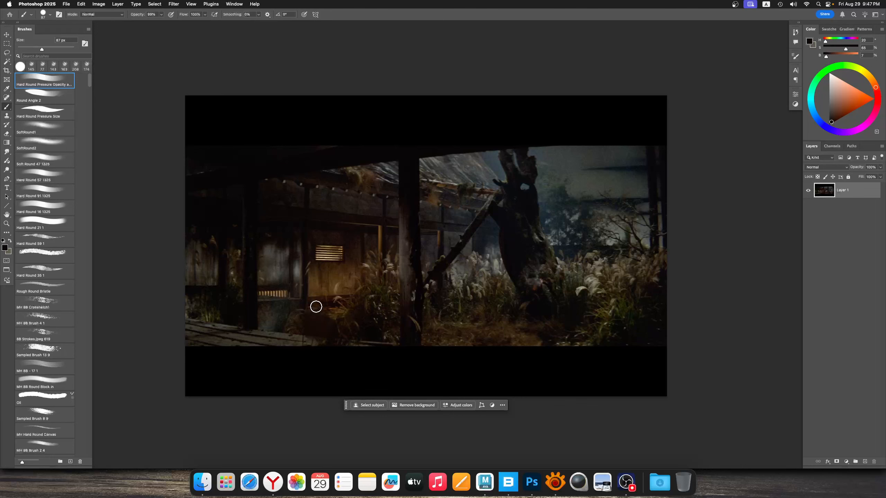
{"action": "left_click", "coordinate": [371, 332], "text": "alt"}
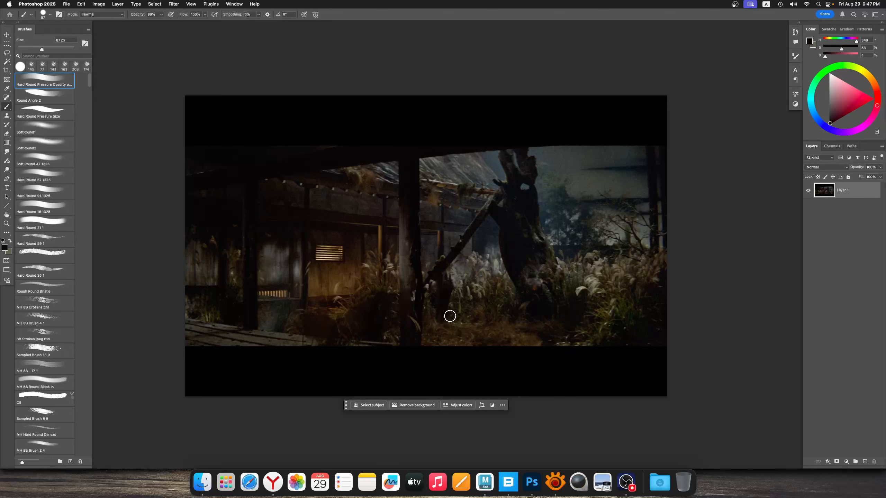
{"action": "left_click_drag", "start_coordinate": [484, 286], "coordinate": [484, 316]}
{"action": "left_click", "coordinate": [636, 329], "text": "alt"}
{"action": "left_click_drag", "start_coordinate": [654, 294], "coordinate": [603, 329]}
{"action": "left_click_drag", "start_coordinate": [566, 282], "coordinate": [583, 260]}
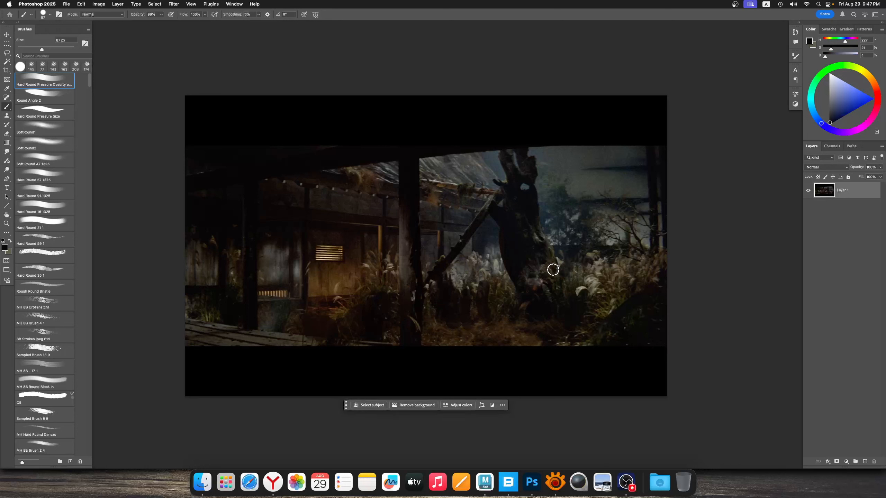
Block in the lit wall below the slatted window as one flat warm tan shape
{"action": "mouse_move", "coordinate": [334, 260]}
{"action": "left_mouse_down", "text": "ctrl+alt"}
{"action": "mouse_move", "coordinate": [362, 285]}
{"action": "mouse_move", "coordinate": [326, 257]}
{"action": "mouse_move", "coordinate": [341, 294]}
{"action": "mouse_move", "coordinate": [339, 258]}
{"action": "left_mouse_up", "text": "ctrl+alt"}
{"action": "left_click", "coordinate": [322, 253], "text": "alt"}
{"action": "left_click", "coordinate": [333, 271], "text": "alt"}
{"action": "left_click", "coordinate": [338, 271], "text": "alt"}
{"action": "left_click", "coordinate": [316, 229], "text": "alt"}
{"action": "left_click_drag", "start_coordinate": [363, 230], "coordinate": [357, 229]}
{"action": "left_click_drag", "start_coordinate": [366, 229], "coordinate": [362, 229], "text": "super"}
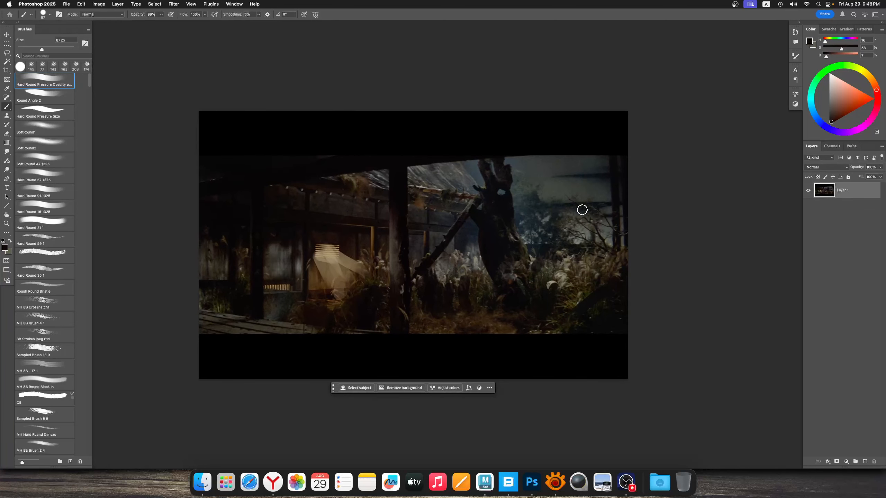
Simplify the sky behind the dead tree with broad grey-green strokes using a 222 px brush
{"action": "left_click", "coordinate": [552, 172], "text": "alt"}
{"action": "left_click_drag", "start_coordinate": [552, 174], "coordinate": [566, 175], "text": "ctrl+alt"}
{"action": "mouse_move", "coordinate": [544, 189]}
{"action": "left_mouse_down"}
{"action": "mouse_move", "coordinate": [554, 230]}
{"action": "mouse_move", "coordinate": [540, 182]}
{"action": "mouse_move", "coordinate": [537, 269]}
{"action": "mouse_move", "coordinate": [614, 252]}
{"action": "left_mouse_up"}
{"action": "left_click_drag", "start_coordinate": [538, 166], "coordinate": [585, 178]}
{"action": "left_click_drag", "start_coordinate": [361, 221], "coordinate": [377, 224]}
{"action": "left_click_drag", "start_coordinate": [377, 227], "coordinate": [381, 227], "text": "super"}
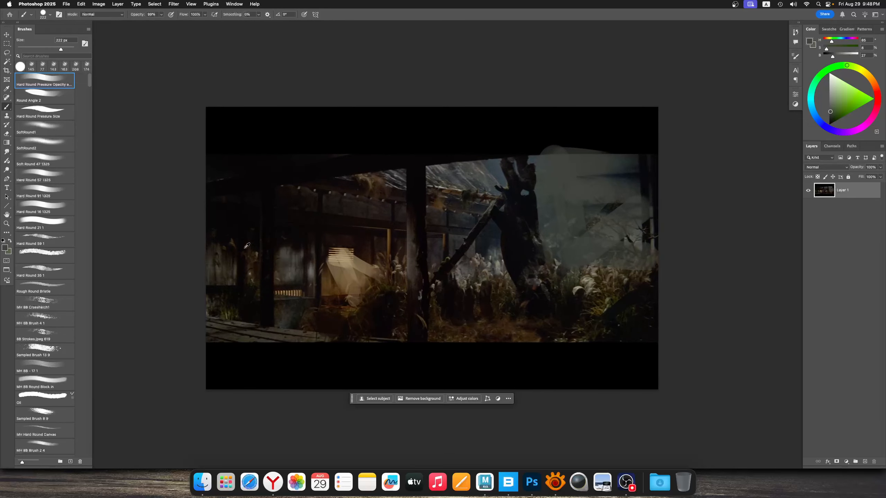
Darken the shadowed wall panels beside the outer post with near-black strokes using a 177 px brush
{"action": "left_click", "coordinate": [224, 259], "text": "alt"}
{"action": "left_click", "coordinate": [217, 229], "text": "alt"}
{"action": "mouse_move", "coordinate": [230, 236]}
{"action": "left_mouse_down"}
{"action": "mouse_move", "coordinate": [218, 304]}
{"action": "mouse_move", "coordinate": [242, 241]}
{"action": "left_mouse_up"}
{"action": "left_click", "coordinate": [241, 232], "text": "alt"}
{"action": "left_click_drag", "start_coordinate": [244, 241], "coordinate": [239, 290]}
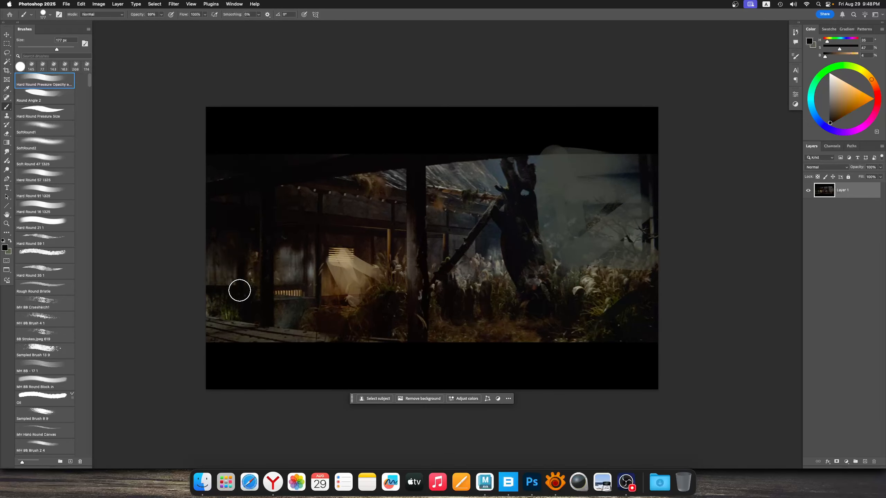
Paint thin dark and light grass accents beside the lit wall and central post, reducing the brush to 10 px
{"action": "mouse_move", "coordinate": [356, 298]}
{"action": "left_mouse_down", "text": "ctrl+alt"}
{"action": "mouse_move", "coordinate": [323, 302]}
{"action": "mouse_move", "coordinate": [356, 320]}
{"action": "left_mouse_up", "text": "ctrl+alt"}
{"action": "left_click", "coordinate": [341, 283], "text": "alt"}
{"action": "left_click", "coordinate": [369, 313], "text": "alt"}
{"action": "left_click_drag", "start_coordinate": [363, 307], "coordinate": [361, 307], "text": "ctrl+alt"}
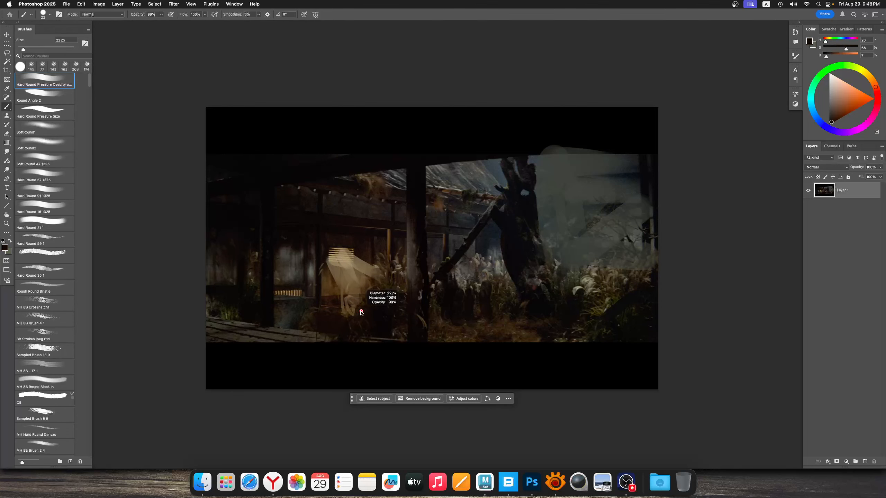
{"action": "left_click", "coordinate": [353, 308], "text": "alt"}
{"action": "left_click", "coordinate": [387, 302], "text": "alt"}
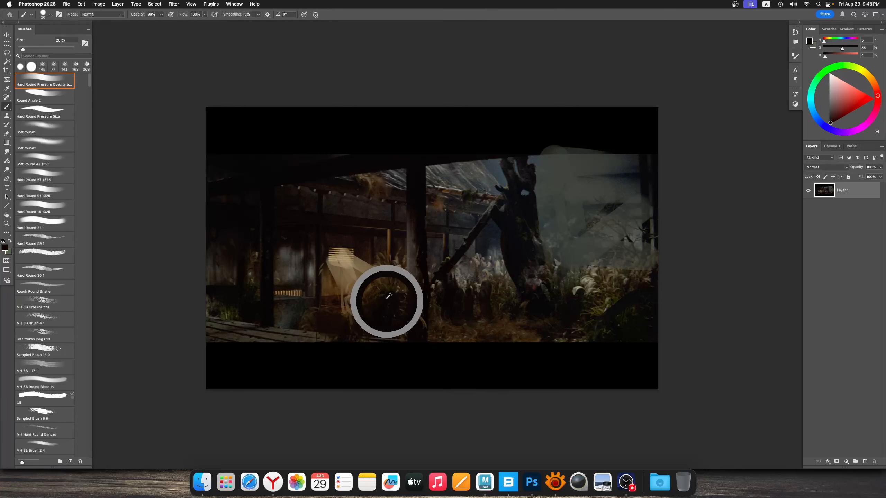
{"action": "mouse_move", "coordinate": [399, 272]}
{"action": "left_mouse_down"}
{"action": "mouse_move", "coordinate": [385, 291]}
{"action": "mouse_move", "coordinate": [393, 298]}
{"action": "left_mouse_up"}
{"action": "left_click", "coordinate": [392, 299], "text": "alt"}
{"action": "left_click", "coordinate": [382, 304], "text": "alt"}
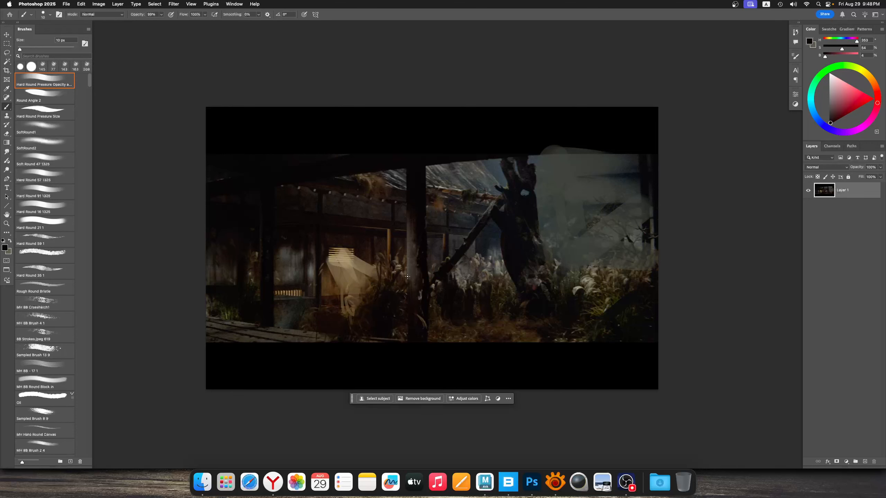
{"action": "left_click", "coordinate": [457, 277], "text": "alt"}
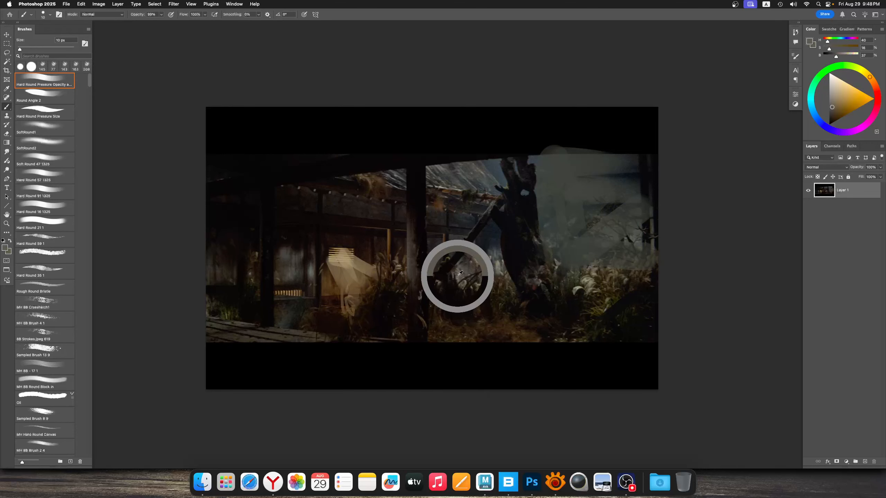
{"action": "mouse_move", "coordinate": [454, 267]}
{"action": "left_mouse_down", "text": "super"}
{"action": "mouse_move", "coordinate": [440, 259]}
{"action": "mouse_move", "coordinate": [453, 260]}
{"action": "left_mouse_up", "text": "super"}
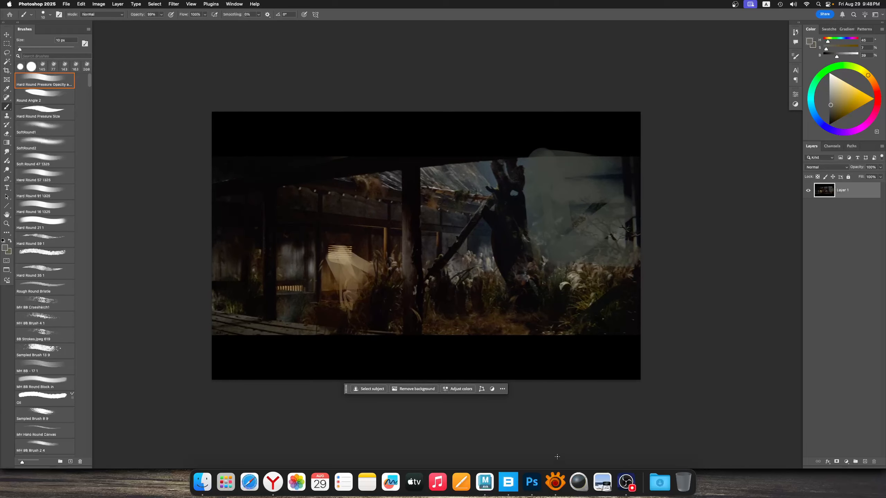
Switch to XnView MP and compare the previews of the courtyard, seated group, gateway, farmhouse and overgrown-beam stills
{"action": "left_click", "coordinate": [556, 483]}
{"action": "left_click", "coordinate": [341, 214]}
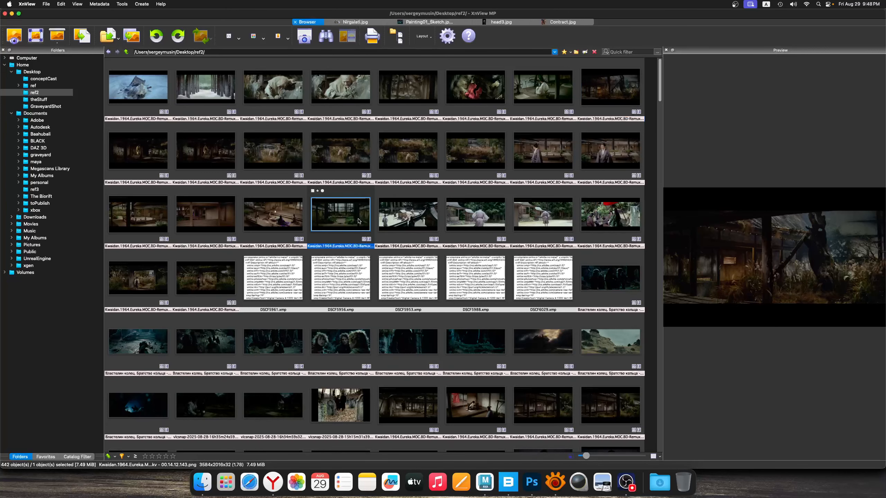
{"action": "left_click", "coordinate": [258, 233]}
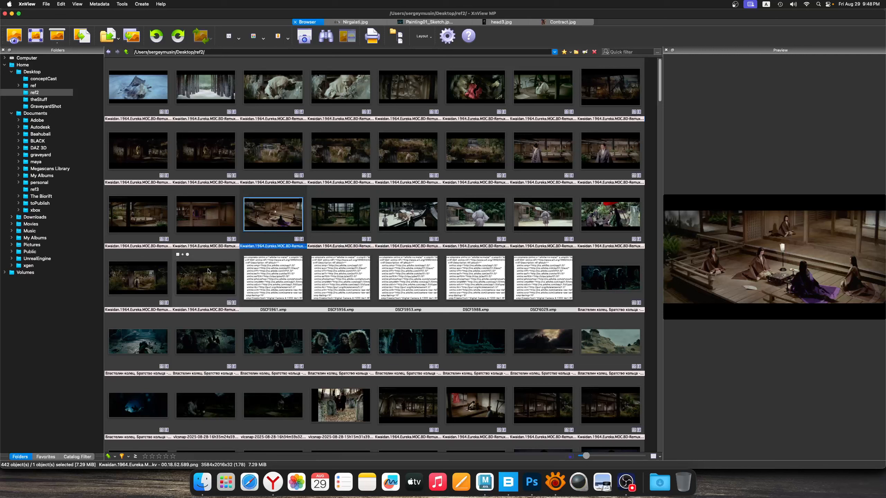
{"action": "left_click", "coordinate": [140, 279]}
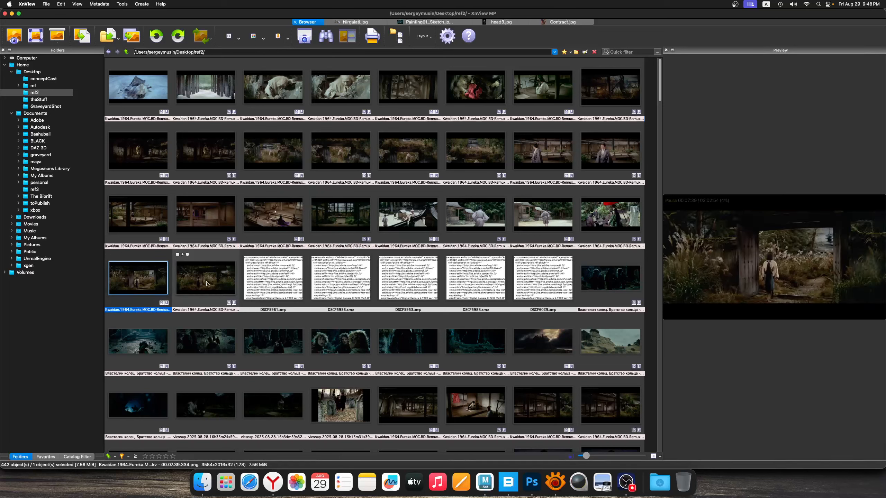
{"action": "left_click", "coordinate": [224, 146]}
{"action": "left_click", "coordinate": [602, 92]}
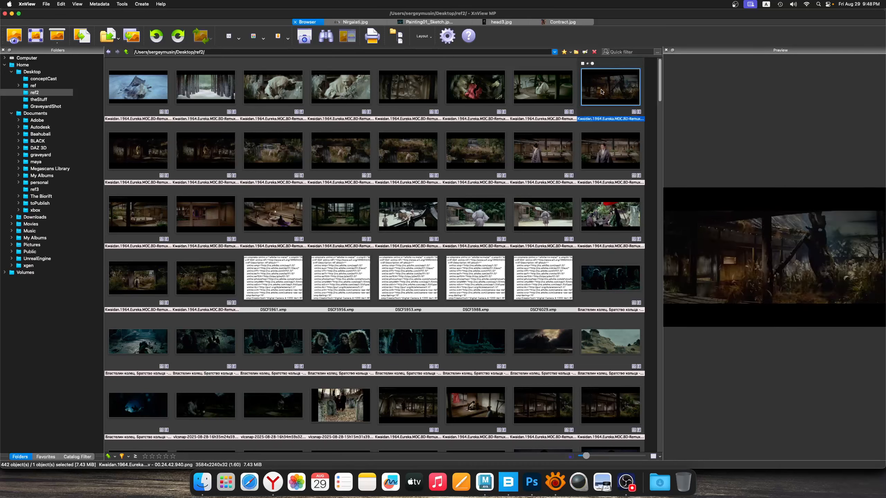
{"action": "left_click", "coordinate": [278, 153]}
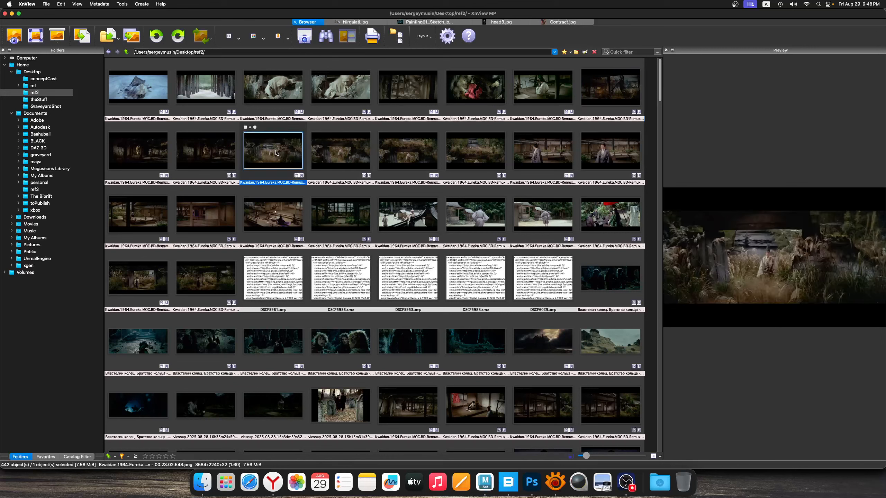
{"action": "left_click", "coordinate": [224, 154]}
{"action": "left_click", "coordinate": [283, 154]}
{"action": "left_click", "coordinate": [224, 154]}
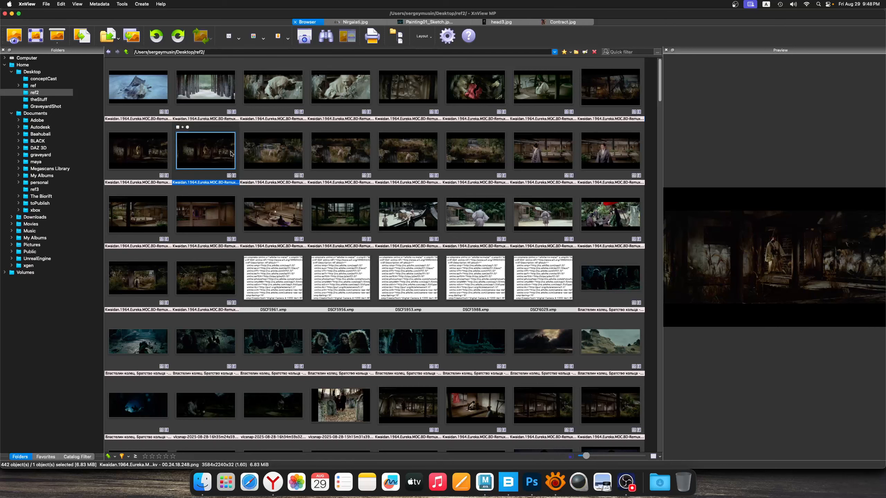
Bring the still of the robed figure standing in tall grass under the dark beam into Photoshop
{"action": "left_click", "coordinate": [279, 156], "text": "shift"}
{"action": "left_click_drag", "start_coordinate": [280, 157], "coordinate": [532, 482]}
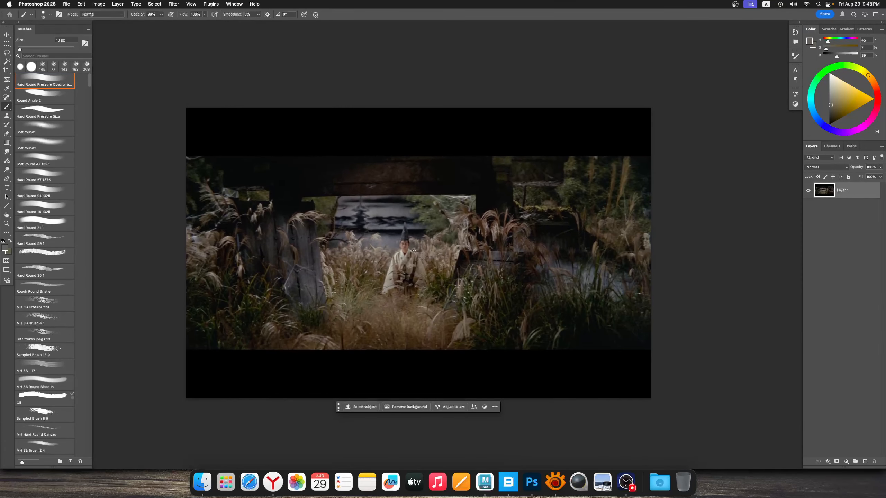
{"action": "key", "text": "h"}
{"action": "left_click_drag", "start_coordinate": [402, 244], "coordinate": [407, 253]}
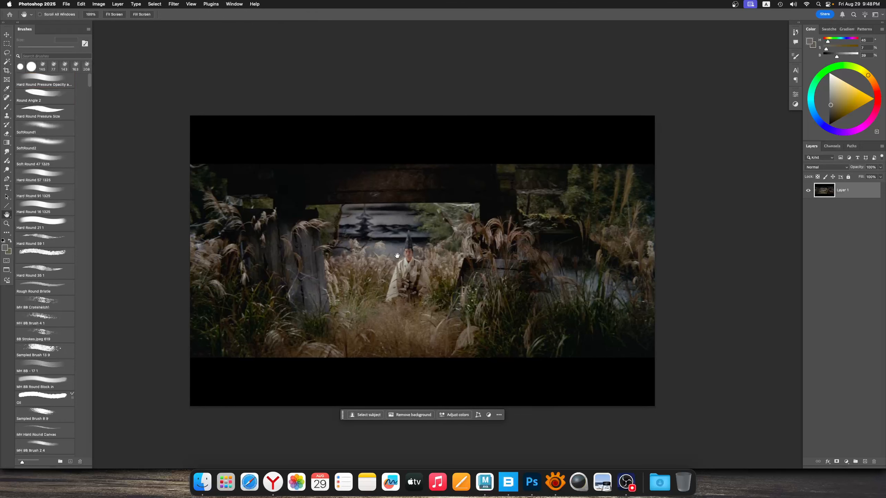
Compare the robed-figure still with the painted farmhouse still and the other open documents
{"action": "key", "text": "ctrl+Tab"}
{"action": "key", "text": "ctrl+Tab"}
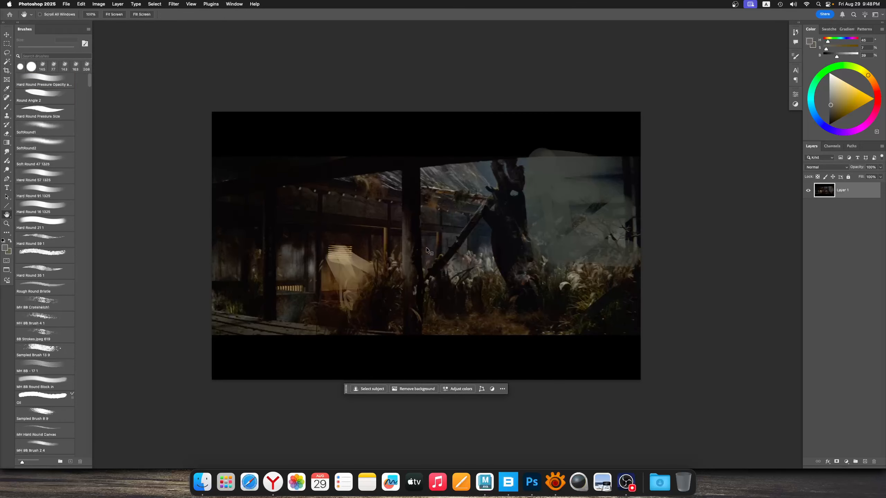
{"action": "key", "text": "ctrl+Tab"}
{"action": "mouse_move", "coordinate": [425, 237]}
{"action": "left_mouse_down"}
{"action": "mouse_move", "coordinate": [421, 251]}
{"action": "mouse_move", "coordinate": [423, 235]}
{"action": "left_mouse_up"}
{"action": "key", "text": "ctrl+Tab"}
{"action": "key", "text": "ctrl+Tab"}
{"action": "key", "text": "ctrl+Tab"}
{"action": "mouse_move", "coordinate": [422, 235]}
{"action": "left_mouse_down", "text": "super"}
{"action": "mouse_move", "coordinate": [407, 236]}
{"action": "mouse_move", "coordinate": [419, 237]}
{"action": "left_mouse_up", "text": "super"}
Paint sampled dark grey on the weathered planks and reddish brown along the slanted beam beside the figure with a 28 px brush
{"action": "key", "text": "b"}
{"action": "mouse_move", "coordinate": [378, 261]}
{"action": "left_mouse_down", "text": "super"}
{"action": "mouse_move", "coordinate": [361, 261]}
{"action": "mouse_move", "coordinate": [371, 260]}
{"action": "left_mouse_up", "text": "super"}
{"action": "left_click_drag", "start_coordinate": [366, 258], "coordinate": [369, 259], "text": "ctrl+alt"}
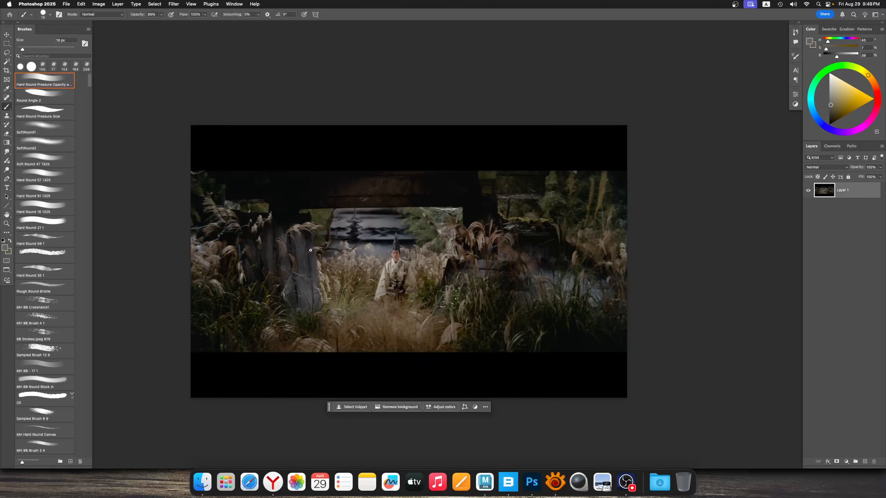
{"action": "left_click", "coordinate": [320, 245], "text": "alt"}
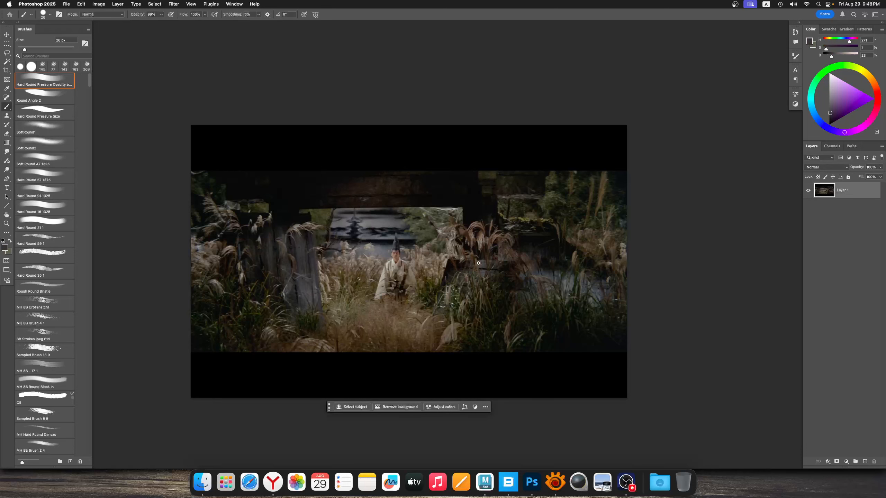
{"action": "left_click", "coordinate": [451, 280], "text": "alt"}
{"action": "left_click", "coordinate": [451, 264], "text": "alt"}
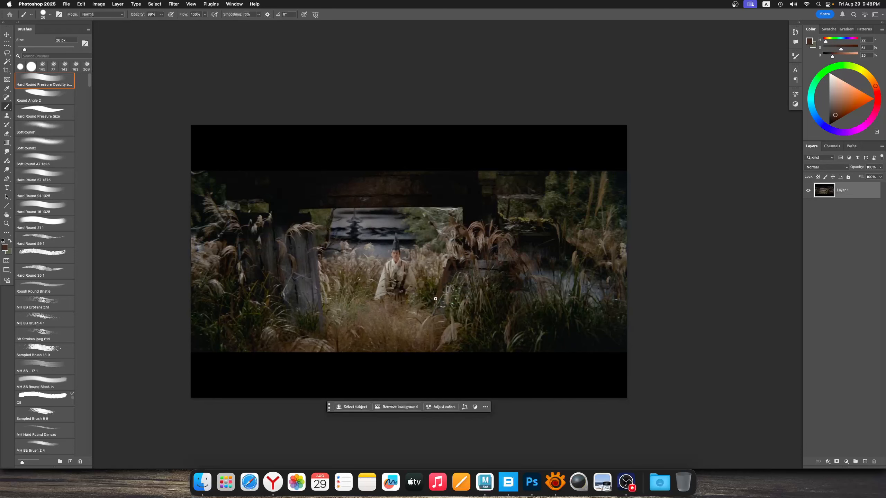
{"action": "left_click", "coordinate": [450, 268], "text": "alt"}
Block in the grass below the robed figure with sampled tan and brown strokes using a 40 px brush
{"action": "left_click_drag", "start_coordinate": [419, 278], "coordinate": [413, 261], "text": "super"}
{"action": "left_click", "coordinate": [360, 333], "text": "alt"}
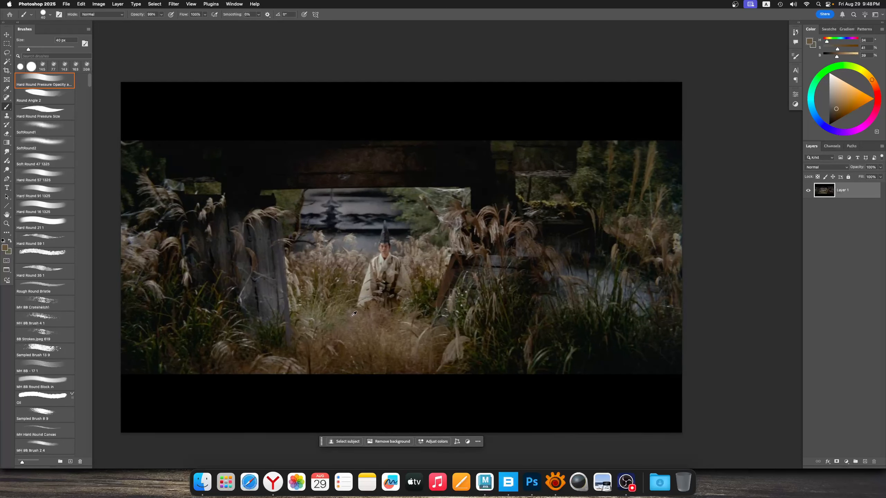
{"action": "left_click", "coordinate": [330, 336], "text": "alt"}
{"action": "mouse_move", "coordinate": [324, 327]}
{"action": "left_mouse_down"}
{"action": "mouse_move", "coordinate": [339, 315]}
{"action": "mouse_move", "coordinate": [338, 301]}
{"action": "left_mouse_up"}
{"action": "left_click_drag", "start_coordinate": [357, 303], "coordinate": [343, 310], "text": "super"}
{"action": "left_click", "coordinate": [331, 319], "text": "alt"}
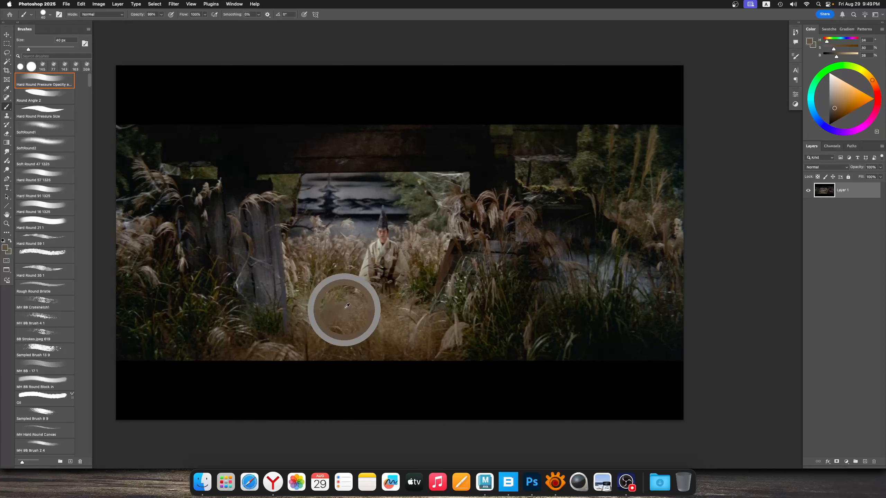
Sample the robe's pale grey, try a stroke through the grass in front of the figure, and undo it
{"action": "left_click_drag", "start_coordinate": [385, 274], "coordinate": [377, 279]}
{"action": "left_click", "coordinate": [370, 270], "text": "alt"}
{"action": "left_click", "coordinate": [377, 263], "text": "alt"}
{"action": "left_click_drag", "start_coordinate": [373, 353], "coordinate": [379, 284]}
{"action": "key", "text": "super+z"}
Merge the foreground grass into soft warm-brown masses, adding darker brown along its lower edge with the 40 px brush
{"action": "left_click_drag", "start_coordinate": [330, 315], "coordinate": [369, 317], "text": "super"}
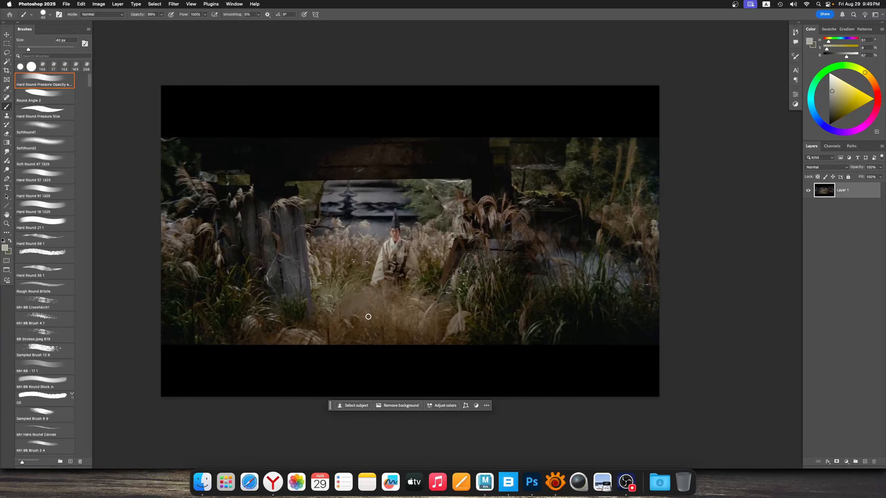
{"action": "left_click", "coordinate": [367, 300], "text": "alt"}
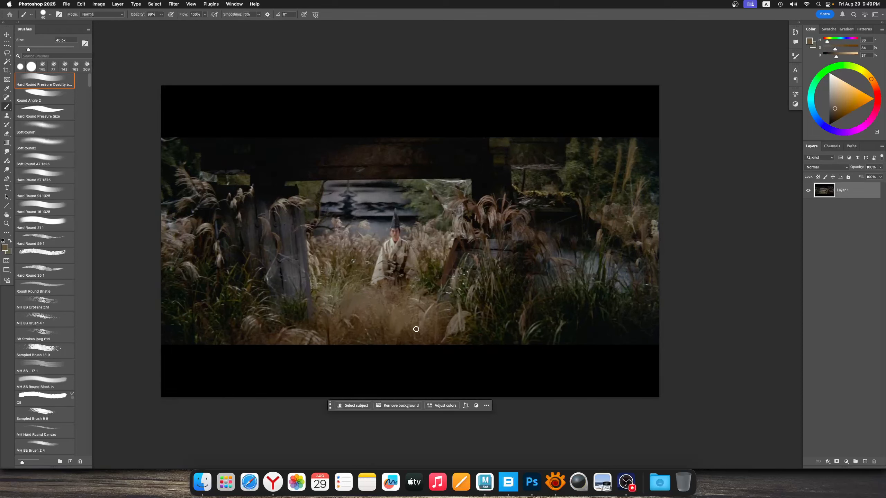
{"action": "left_click", "coordinate": [426, 309], "text": "alt"}
{"action": "left_click", "coordinate": [403, 321], "text": "alt"}
{"action": "left_click", "coordinate": [322, 329], "text": "alt"}
{"action": "left_click", "coordinate": [319, 328], "text": "alt"}
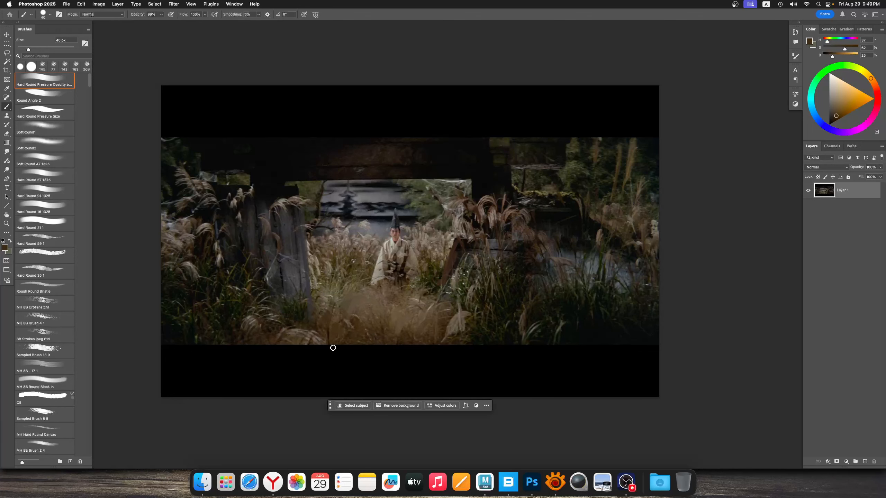
{"action": "left_click", "coordinate": [425, 339], "text": "alt"}
Sample olive and tan grass tones and dab them into the grass between the weathered planks and the robed figure
{"action": "left_click_drag", "start_coordinate": [375, 296], "coordinate": [370, 295], "text": "alt"}
{"action": "left_click", "coordinate": [366, 295], "text": "alt"}
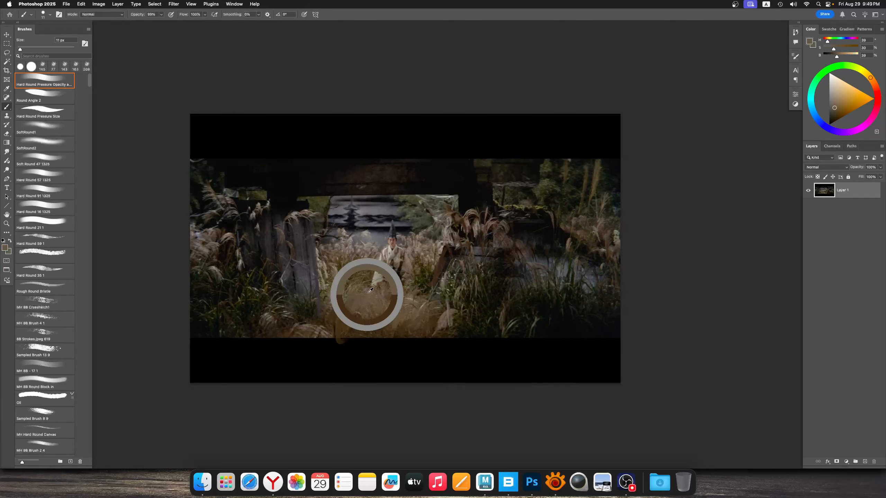
{"action": "scroll", "coordinate": [369, 280], "scroll_direction": "up", "scroll_amount": 2, "text": "alt"}
{"action": "left_click", "coordinate": [322, 297], "text": "alt"}
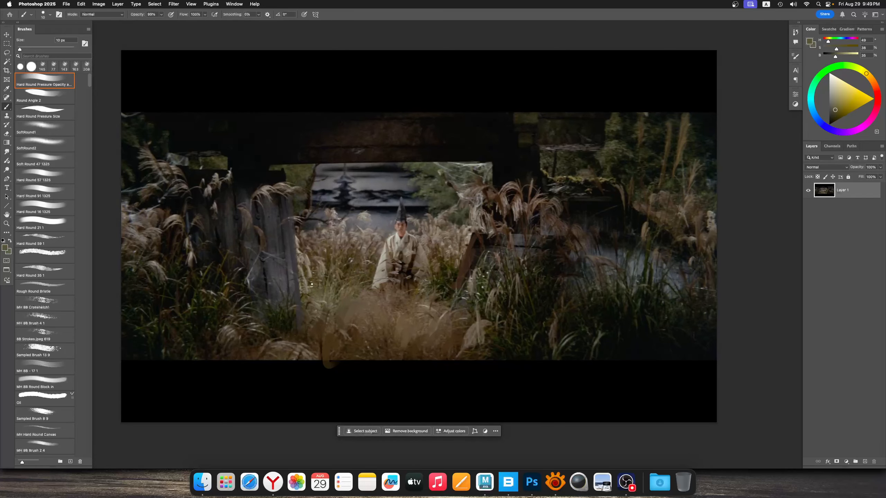
{"action": "left_click", "coordinate": [304, 257], "text": "alt"}
{"action": "left_click_drag", "start_coordinate": [304, 258], "coordinate": [316, 269], "text": "ctrl+alt"}
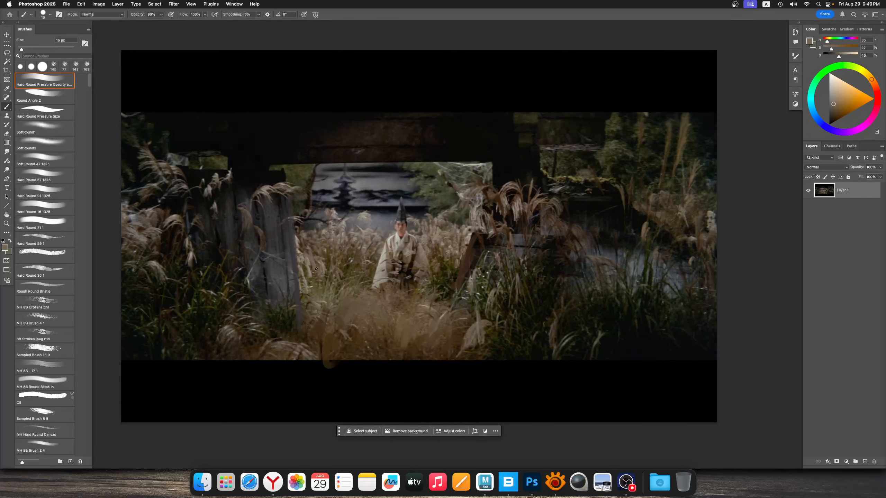
Paint sampled dark blue-grey strokes across the roof and wall of the background building with a 24 px brush
{"action": "left_click", "coordinate": [362, 210], "text": "alt"}
{"action": "left_click", "coordinate": [392, 210], "text": "alt"}
{"action": "left_click_drag", "start_coordinate": [380, 208], "coordinate": [350, 210]}
{"action": "left_click", "coordinate": [351, 187], "text": "alt"}
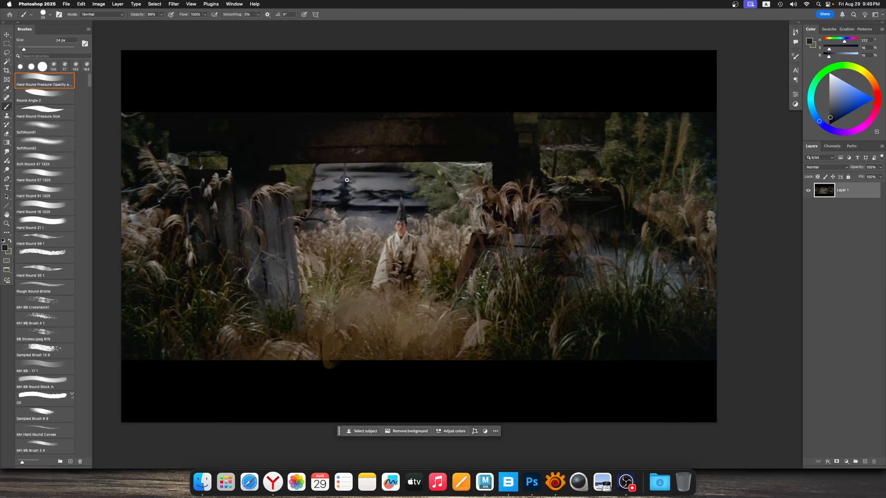
{"action": "left_click", "coordinate": [358, 172], "text": "ctrl+alt"}
{"action": "left_click_drag", "start_coordinate": [339, 178], "coordinate": [394, 169]}
{"action": "left_click", "coordinate": [358, 170], "text": "alt"}
{"action": "left_click", "coordinate": [338, 180], "text": "alt"}
{"action": "left_click", "coordinate": [402, 167], "text": "alt"}
Try a vertical dark brown stroke from the robe's hem down through the foreground grass with a 31 px brush, and undo it
{"action": "left_click", "coordinate": [396, 268], "text": "alt"}
{"action": "left_click_drag", "start_coordinate": [393, 274], "coordinate": [389, 325]}
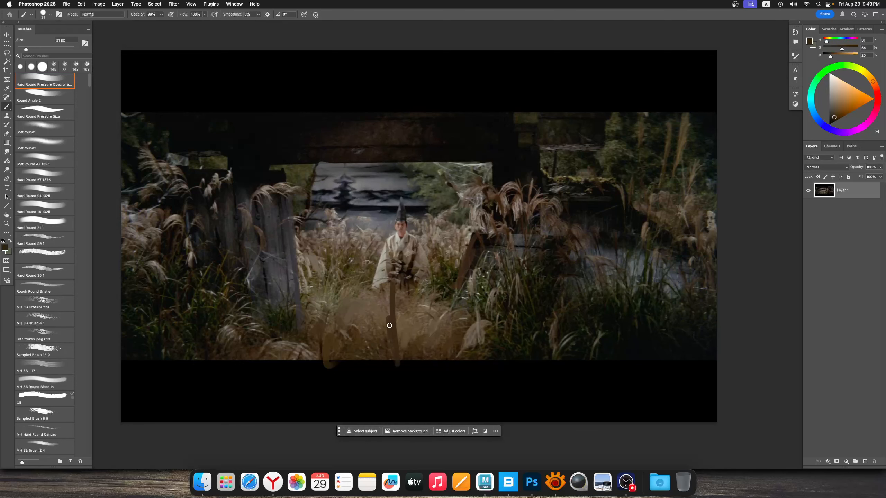
{"action": "key", "text": "super+z"}
Add small dark brown strokes to the lower folds and hem of the figure's robe, and check the still at different sizes
{"action": "left_click_drag", "start_coordinate": [412, 278], "coordinate": [420, 276]}
{"action": "mouse_move", "coordinate": [389, 276]}
{"action": "left_mouse_down", "text": "super"}
{"action": "mouse_move", "coordinate": [397, 268]}
{"action": "mouse_move", "coordinate": [373, 276]}
{"action": "left_mouse_up", "text": "super"}
{"action": "left_click_drag", "start_coordinate": [373, 277], "coordinate": [397, 261], "text": "super"}
{"action": "left_click_drag", "start_coordinate": [397, 261], "coordinate": [380, 274], "text": "super"}
{"action": "scroll", "coordinate": [373, 263], "scroll_direction": "down", "scroll_amount": 4}
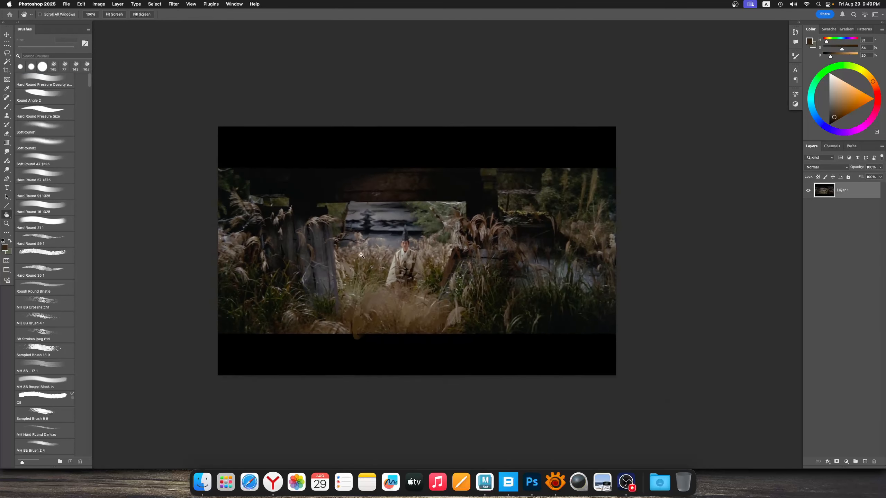
{"action": "scroll", "coordinate": [374, 263], "scroll_direction": "up", "scroll_amount": 4}
{"action": "scroll", "coordinate": [381, 238], "scroll_direction": "down", "scroll_amount": 3}
{"action": "scroll", "coordinate": [375, 237], "scroll_direction": "up", "scroll_amount": 1}
{"action": "key", "text": "b"}
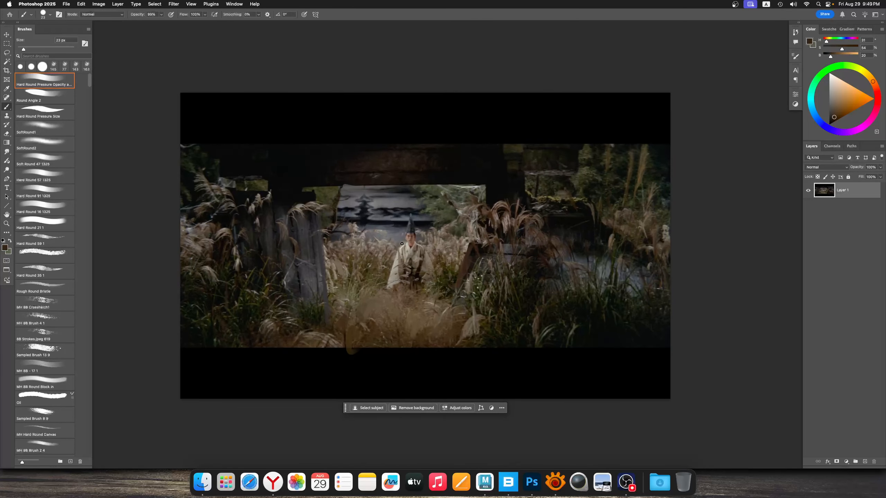
Simplify the mossy ledge and the foliage beside it with sampled olive and near-black strokes using a 53 px brush
{"action": "scroll", "coordinate": [387, 239], "scroll_direction": "down", "scroll_amount": 1}
{"action": "left_click_drag", "start_coordinate": [550, 201], "coordinate": [545, 198], "text": "ctrl+alt"}
{"action": "left_click", "coordinate": [545, 198], "text": "alt"}
{"action": "left_click_drag", "start_coordinate": [542, 202], "coordinate": [559, 201]}
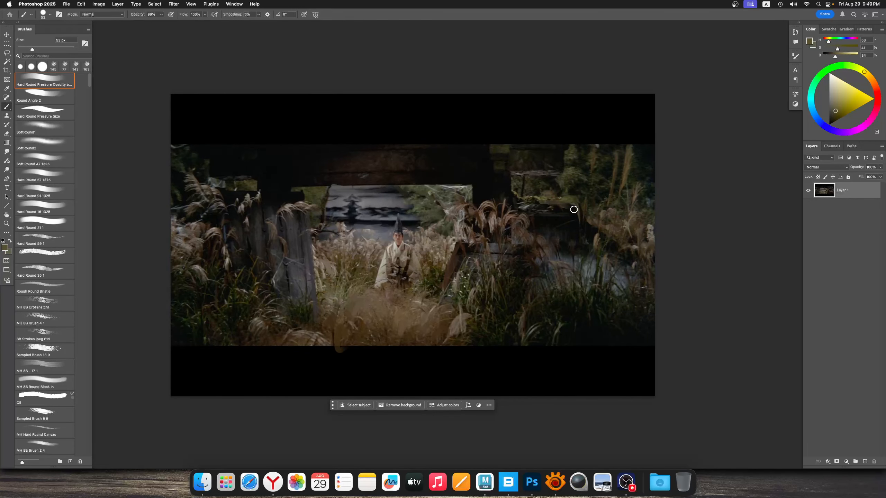
{"action": "left_click", "coordinate": [575, 205], "text": "alt"}
{"action": "left_click", "coordinate": [584, 234], "text": "alt"}
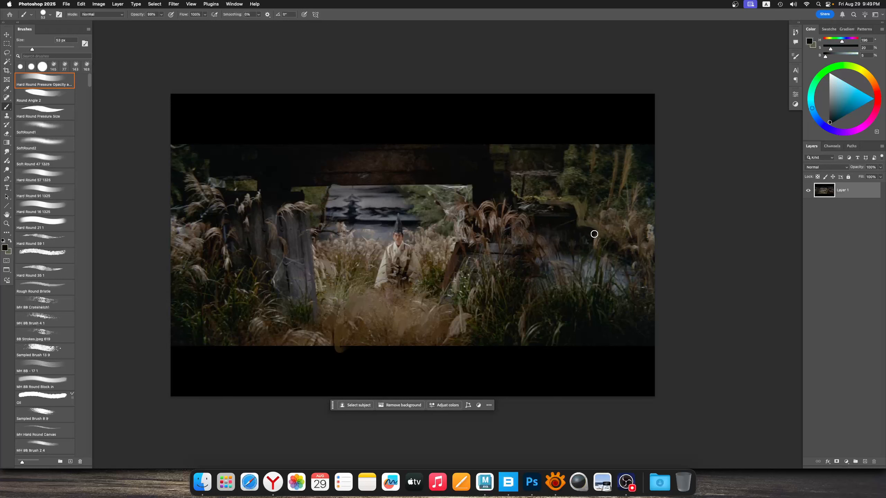
{"action": "left_click", "coordinate": [594, 228], "text": "alt"}
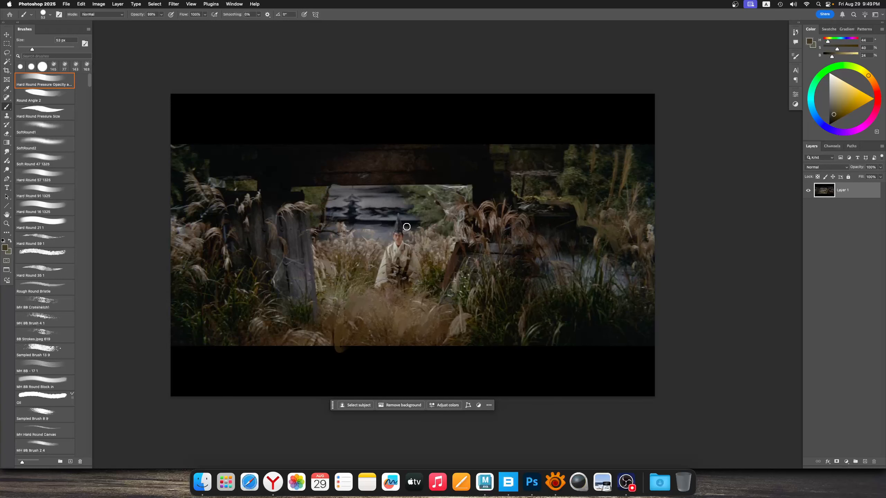
{"action": "mouse_move", "coordinate": [342, 197]}
{"action": "left_mouse_down"}
{"action": "mouse_move", "coordinate": [328, 206]}
{"action": "mouse_move", "coordinate": [354, 208]}
{"action": "mouse_move", "coordinate": [345, 200]}
{"action": "mouse_move", "coordinate": [317, 214]}
{"action": "left_mouse_up"}
{"action": "left_click_drag", "start_coordinate": [316, 216], "coordinate": [306, 223], "text": "super"}
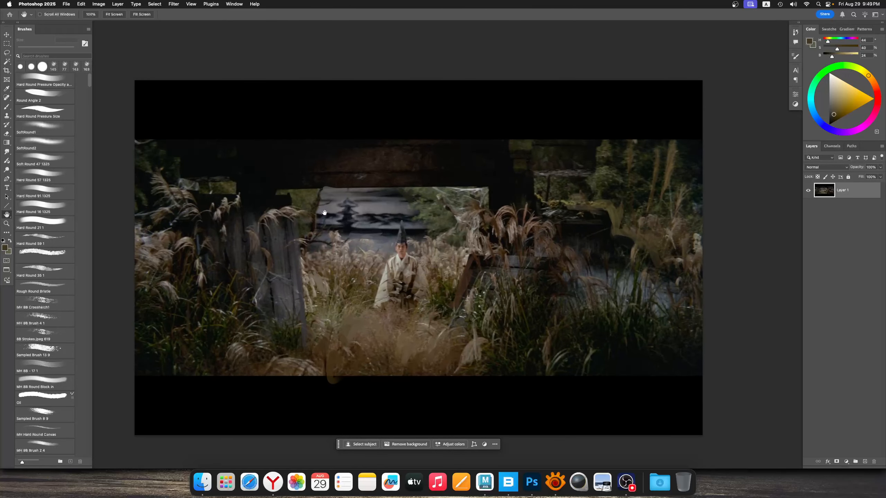
{"action": "left_click_drag", "start_coordinate": [325, 212], "coordinate": [328, 211]}
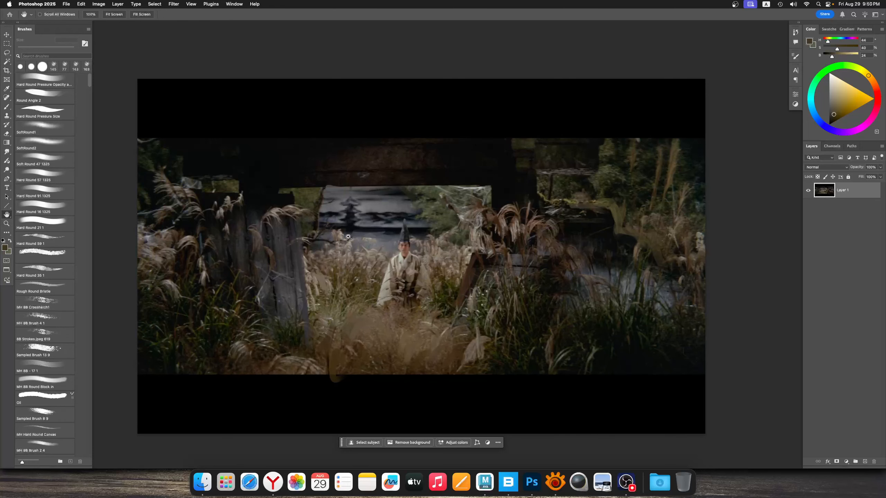
Close all the painted-over film stills without saving their changes
{"action": "key", "text": "super+w"}
{"action": "left_click", "coordinate": [442, 178]}
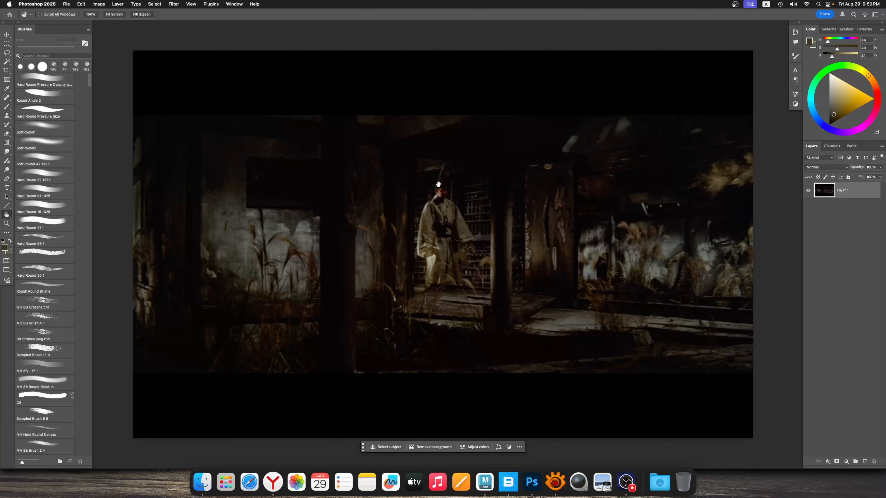
{"action": "key", "text": "super+w"}
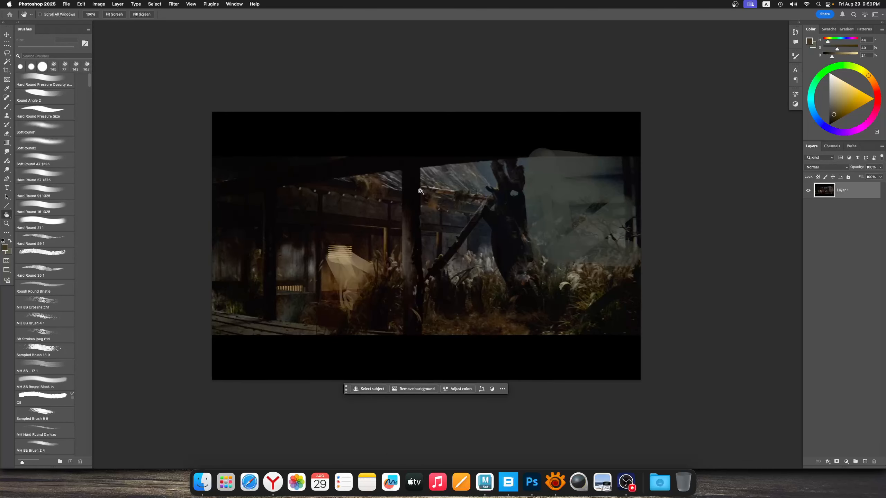
{"action": "key", "text": "super+w"}
{"action": "left_click", "coordinate": [424, 178]}
{"action": "key", "text": "super+w"}
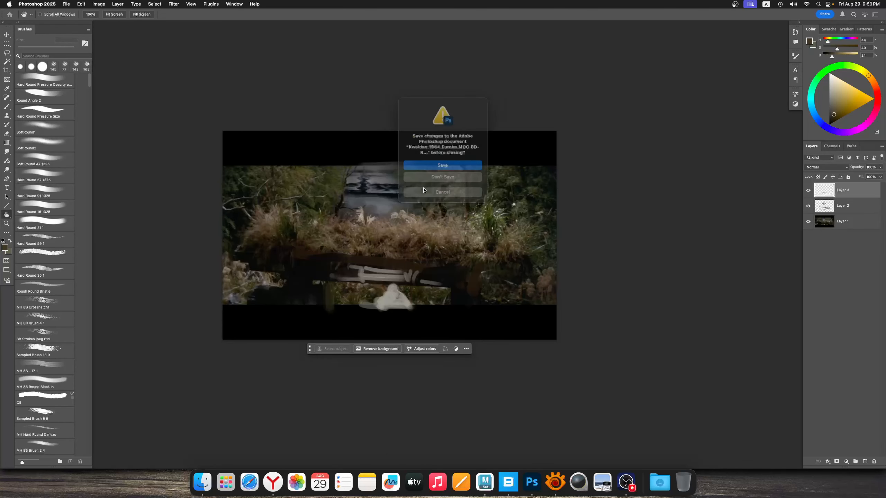
{"action": "left_click", "coordinate": [428, 177]}
{"action": "key", "text": "super+w"}
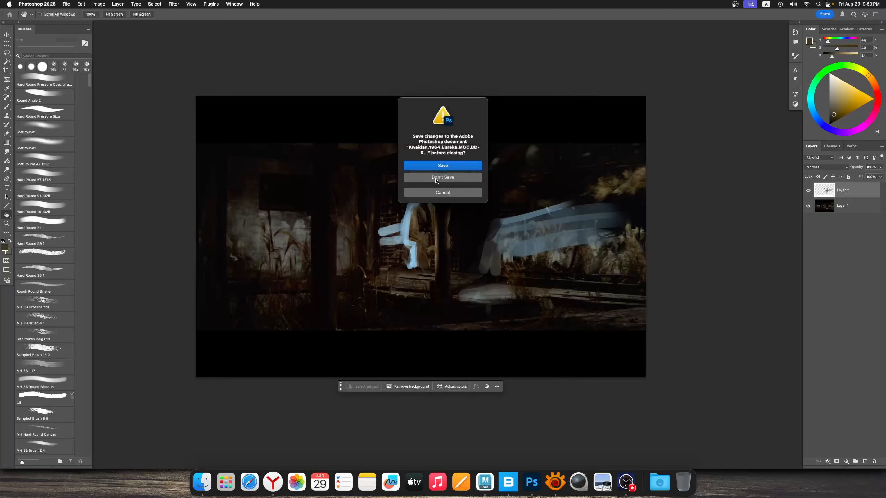
{"action": "left_click", "coordinate": [436, 177]}
Look through the stills in the ref2 folder in XnView, previewing several Kwaidan frames as further painting references
{"action": "left_click", "coordinate": [229, 344]}
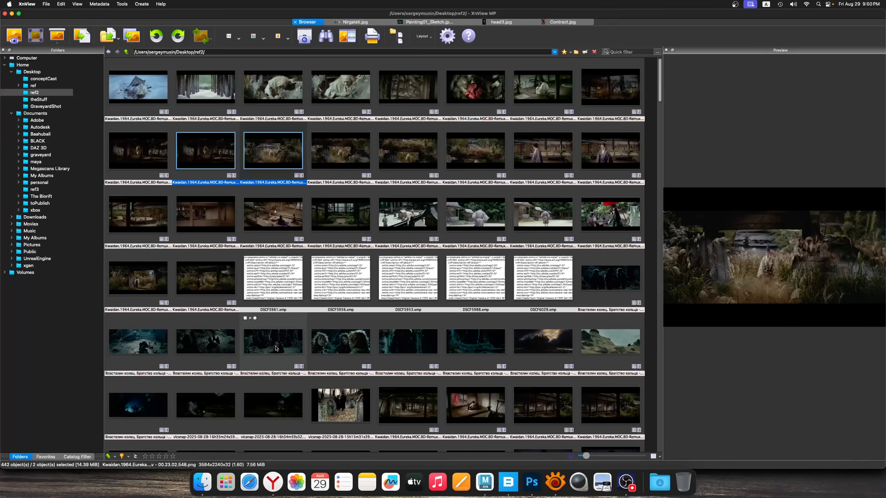
{"action": "left_click", "coordinate": [280, 349]}
{"action": "left_click", "coordinate": [217, 280]}
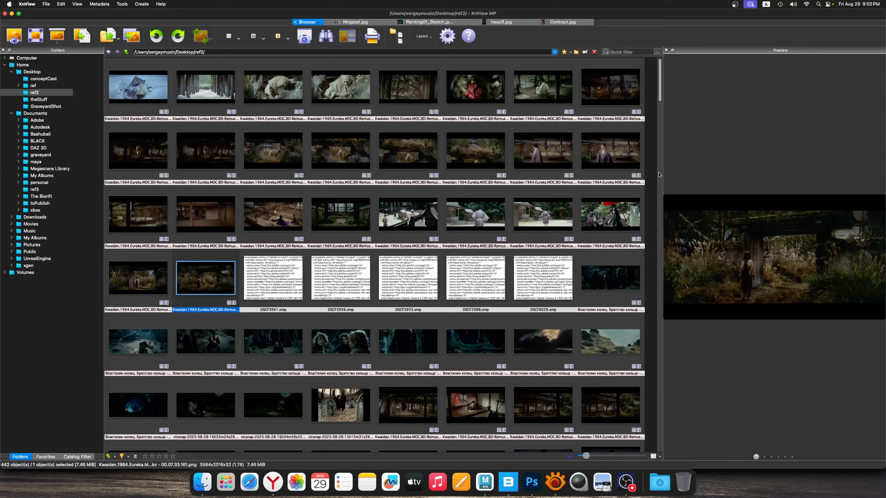
{"action": "left_click", "coordinate": [538, 91]}
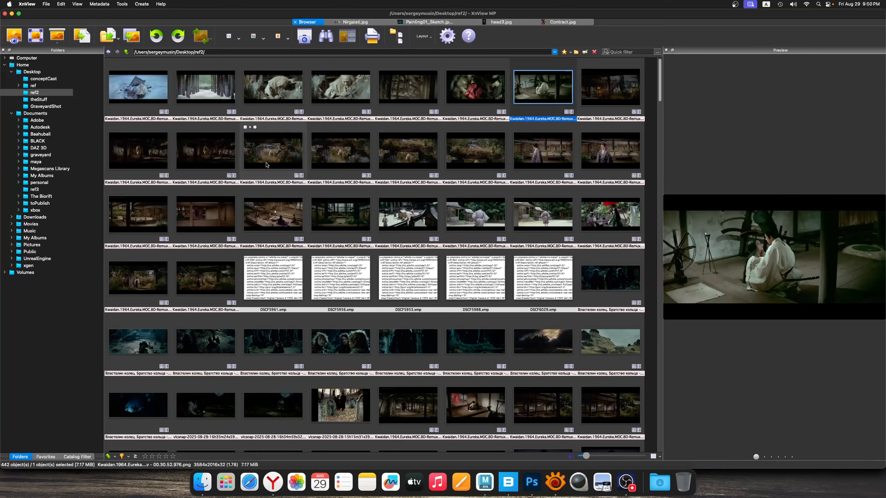
{"action": "left_click", "coordinate": [275, 157]}
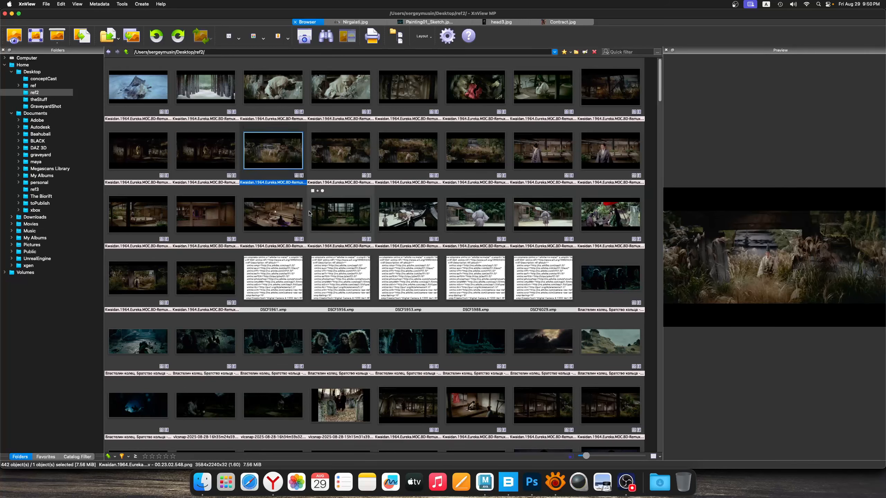
{"action": "left_click", "coordinate": [408, 214]}
{"action": "left_click", "coordinate": [605, 216]}
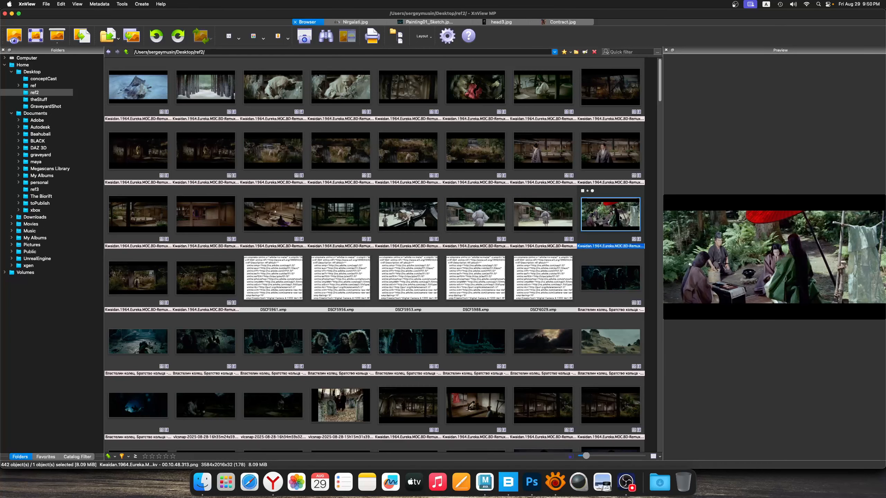
{"action": "left_click_drag", "start_coordinate": [659, 93], "coordinate": [657, 118]}
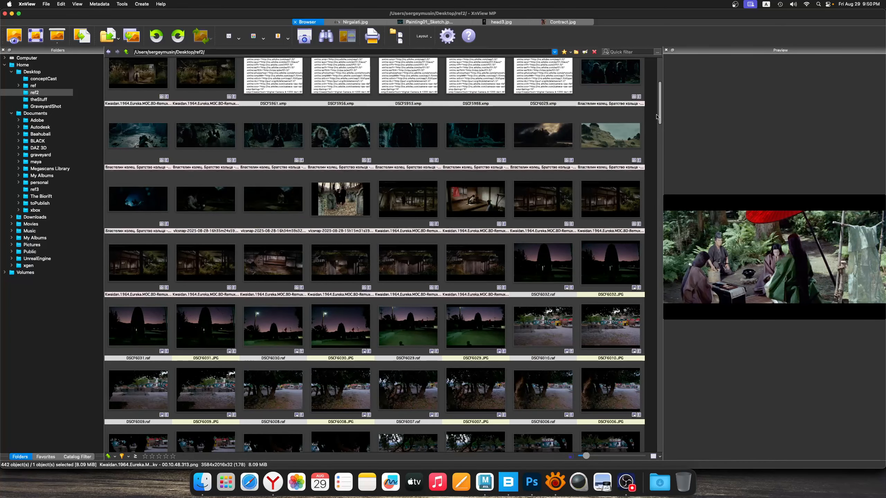
{"action": "left_click_drag", "start_coordinate": [657, 118], "coordinate": [653, 82]}
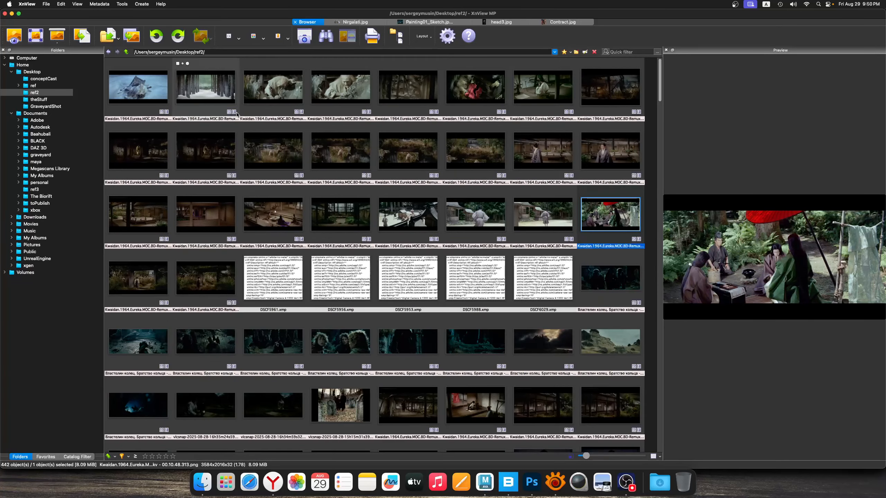
View the snow-covered Kwaidan still and the frames following it at full size, and return to the thumbnails
{"action": "double_click", "coordinate": [152, 93]}
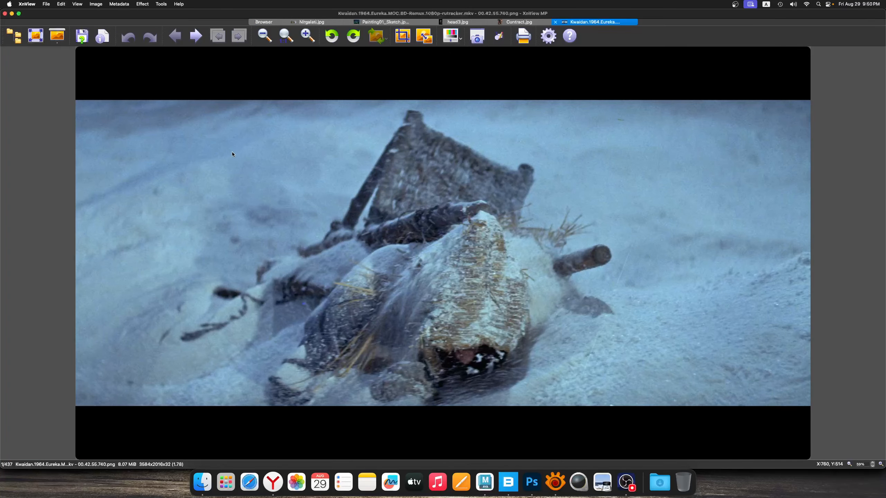
{"action": "scroll", "coordinate": [240, 155], "scroll_direction": "down", "scroll_amount": 1}
{"action": "scroll", "coordinate": [243, 155], "scroll_direction": "down", "scroll_amount": 2}
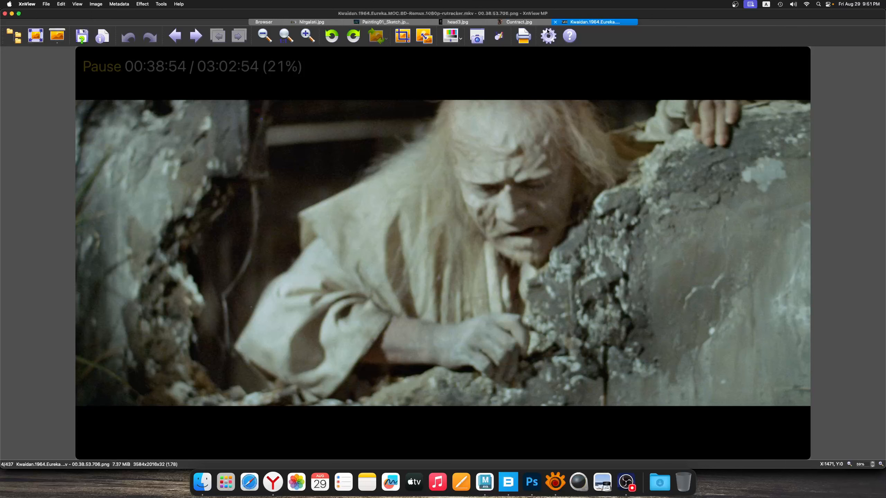
{"action": "left_click", "coordinate": [556, 23]}
{"action": "left_click", "coordinate": [307, 22]}
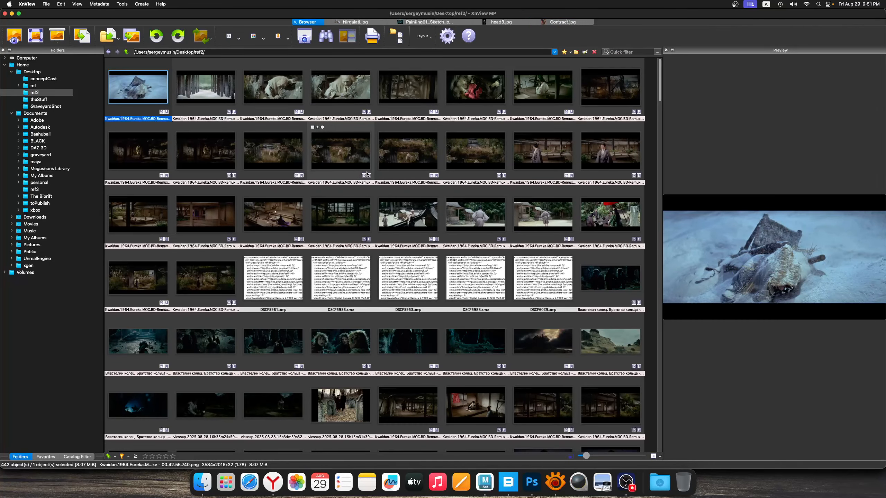
View the courtyard stills at full size and open the 00.21.51.518 frame of the man looking back in Adobe Photoshop 2025
{"action": "double_click", "coordinate": [543, 150]}
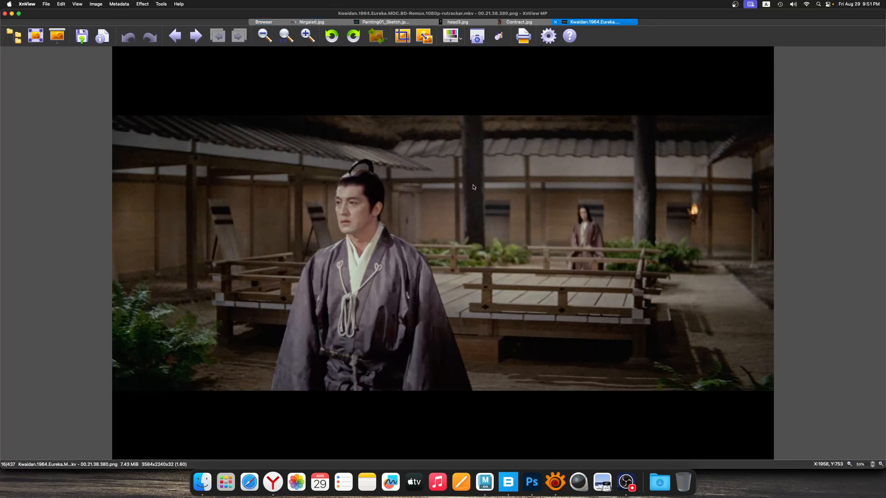
{"action": "scroll", "coordinate": [474, 187], "scroll_direction": "down", "scroll_amount": 1}
{"action": "scroll", "coordinate": [474, 188], "scroll_direction": "up", "scroll_amount": 2}
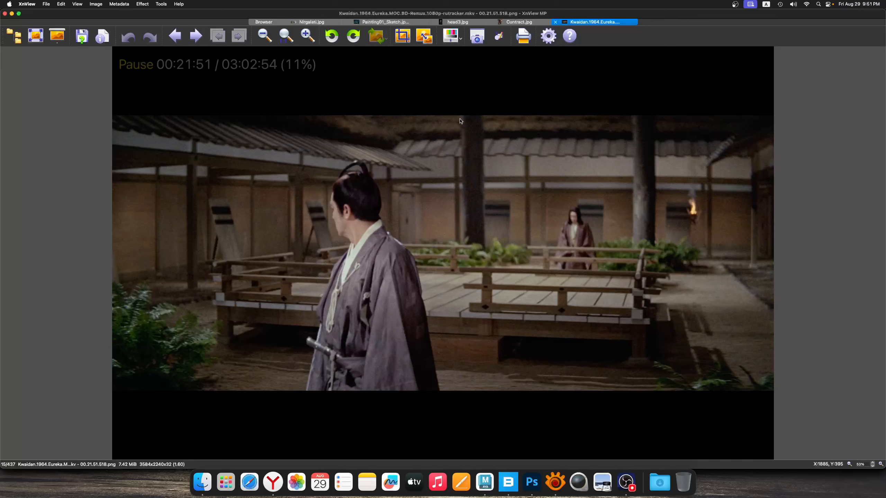
{"action": "right_click", "coordinate": [617, 171]}
{"action": "mouse_move", "coordinate": [652, 215]}
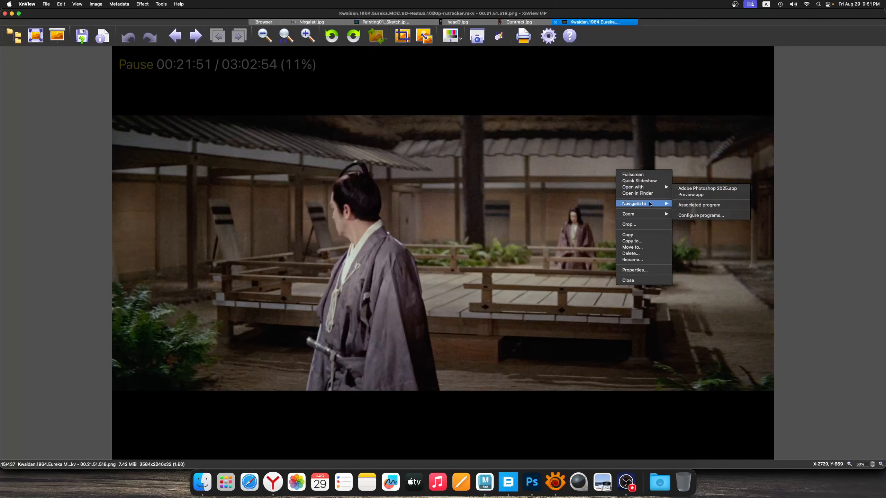
{"action": "mouse_move", "coordinate": [649, 189]}
{"action": "left_click", "coordinate": [697, 189]}
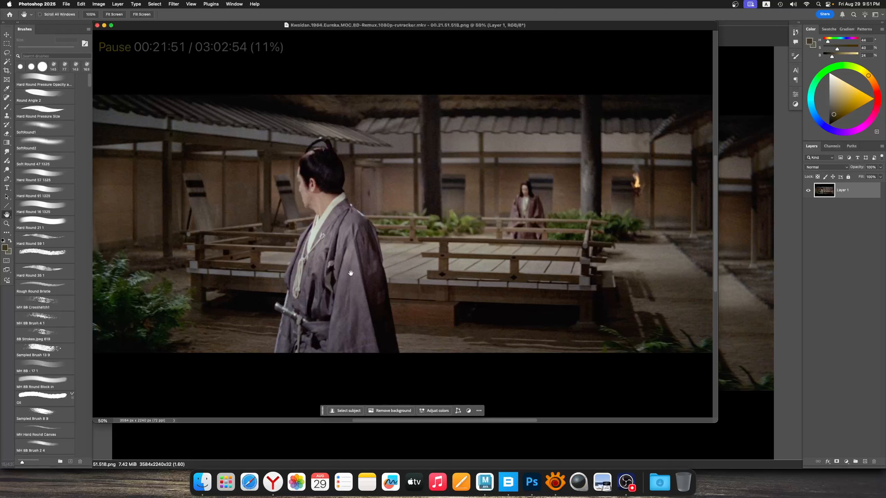
Draw olive arcs and converging lines over the ground beside the man with a 43 px brush
{"action": "key", "text": "f"}
{"action": "left_click_drag", "start_coordinate": [376, 247], "coordinate": [366, 256]}
{"action": "scroll", "coordinate": [366, 256], "scroll_direction": "down", "scroll_amount": 1}
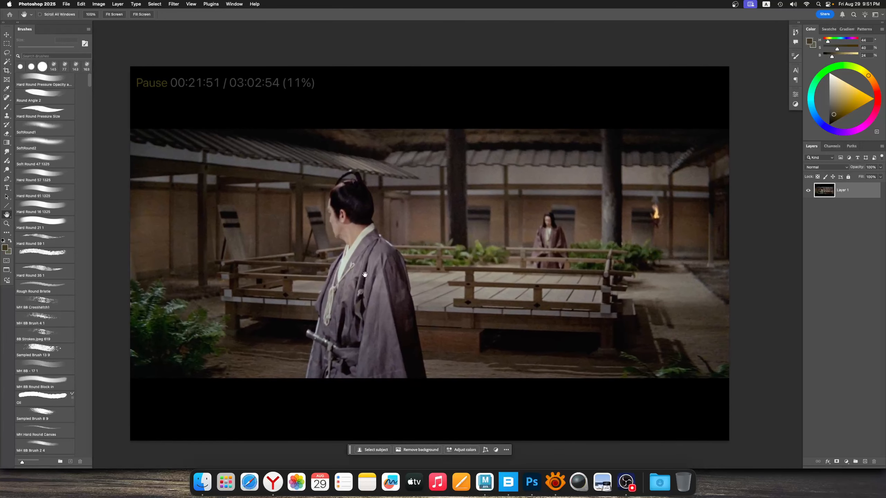
{"action": "key", "text": "b"}
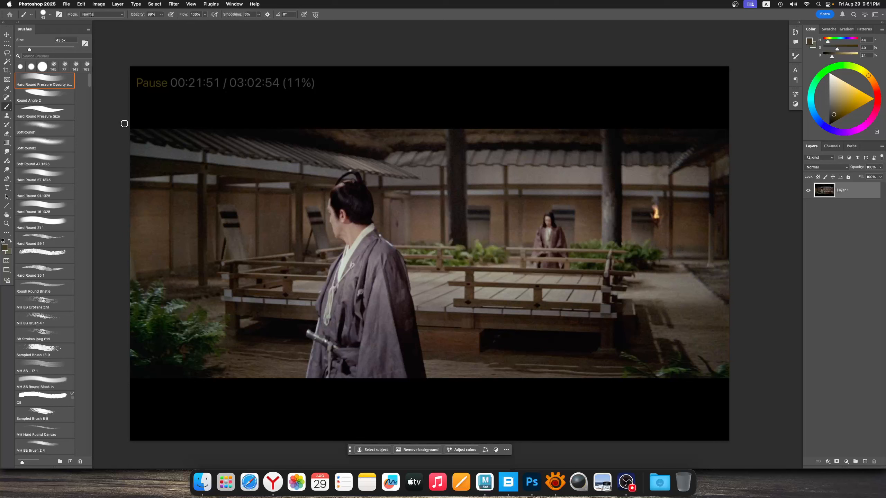
{"action": "mouse_move", "coordinate": [502, 423]}
{"action": "left_mouse_down"}
{"action": "mouse_move", "coordinate": [568, 328]}
{"action": "mouse_move", "coordinate": [420, 363]}
{"action": "mouse_move", "coordinate": [464, 424]}
{"action": "left_mouse_up"}
{"action": "mouse_move", "coordinate": [342, 363]}
{"action": "left_mouse_down"}
{"action": "mouse_move", "coordinate": [583, 342]}
{"action": "mouse_move", "coordinate": [564, 367]}
{"action": "left_mouse_up"}
{"action": "scroll", "coordinate": [427, 285], "scroll_direction": "up", "scroll_amount": 1}
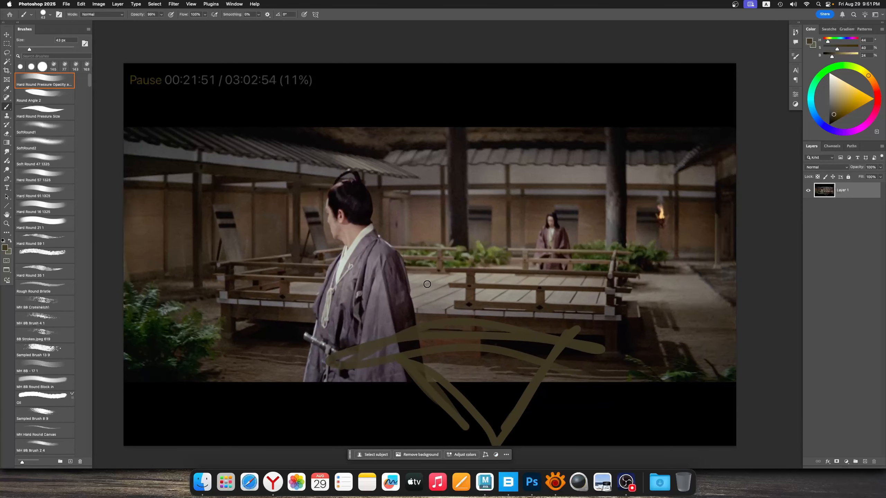
Block in the man's robe with flat sampled purple-grey strokes along the sleeve, shoulder and front using a 60 px brush
{"action": "left_click", "coordinate": [402, 319], "text": "alt"}
{"action": "key", "text": "bracketright"}
{"action": "key", "text": "bracketright"}
{"action": "key", "text": "bracketright"}
{"action": "key", "text": "bracketright"}
{"action": "left_click_drag", "start_coordinate": [388, 259], "coordinate": [394, 372]}
{"action": "mouse_move", "coordinate": [375, 258]}
{"action": "left_mouse_down"}
{"action": "mouse_move", "coordinate": [387, 365]}
{"action": "mouse_move", "coordinate": [416, 372]}
{"action": "mouse_move", "coordinate": [394, 250]}
{"action": "left_mouse_up"}
{"action": "left_click", "coordinate": [390, 313], "text": "alt"}
{"action": "left_click", "coordinate": [351, 284], "text": "alt"}
{"action": "left_click_drag", "start_coordinate": [344, 301], "coordinate": [324, 356]}
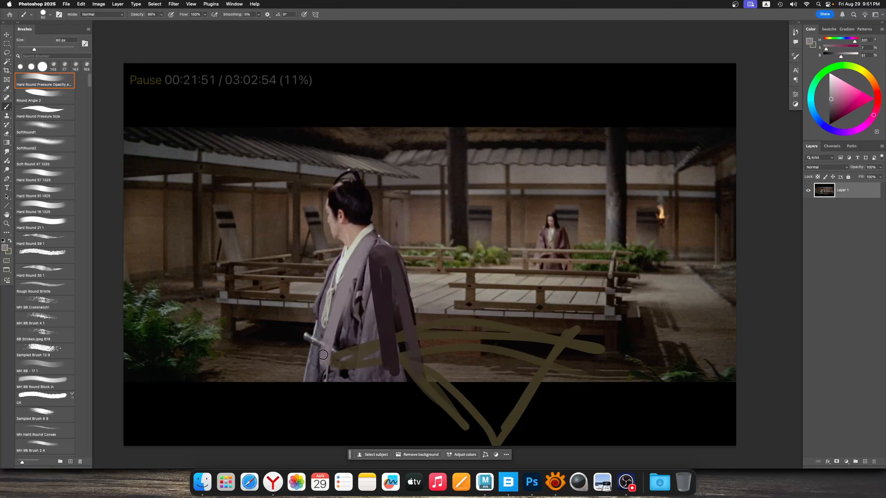
Simplify the man's face and cheek with flat sampled skin-tone strokes using a 47 px brush
{"action": "mouse_move", "coordinate": [344, 218]}
{"action": "left_mouse_down"}
{"action": "mouse_move", "coordinate": [355, 228]}
{"action": "mouse_move", "coordinate": [333, 225]}
{"action": "left_mouse_up"}
{"action": "left_click", "coordinate": [337, 221], "text": "alt"}
{"action": "left_click", "coordinate": [332, 225], "text": "alt"}
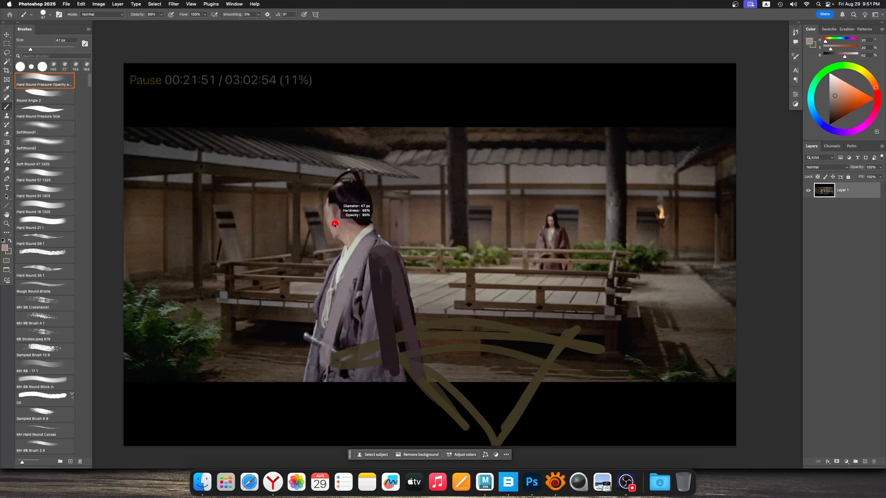
Draw two sampled skin-tone arrows with a 40 px brush, one along the man's gaze and one toward the distant woman
{"action": "key", "text": "bracketleft"}
{"action": "left_click", "coordinate": [333, 213], "text": "alt"}
{"action": "mouse_move", "coordinate": [279, 227]}
{"action": "left_mouse_down"}
{"action": "mouse_move", "coordinate": [153, 232]}
{"action": "mouse_move", "coordinate": [199, 238]}
{"action": "left_mouse_up"}
{"action": "mouse_move", "coordinate": [415, 238]}
{"action": "left_mouse_down"}
{"action": "mouse_move", "coordinate": [526, 234]}
{"action": "mouse_move", "coordinate": [505, 249]}
{"action": "left_mouse_up"}
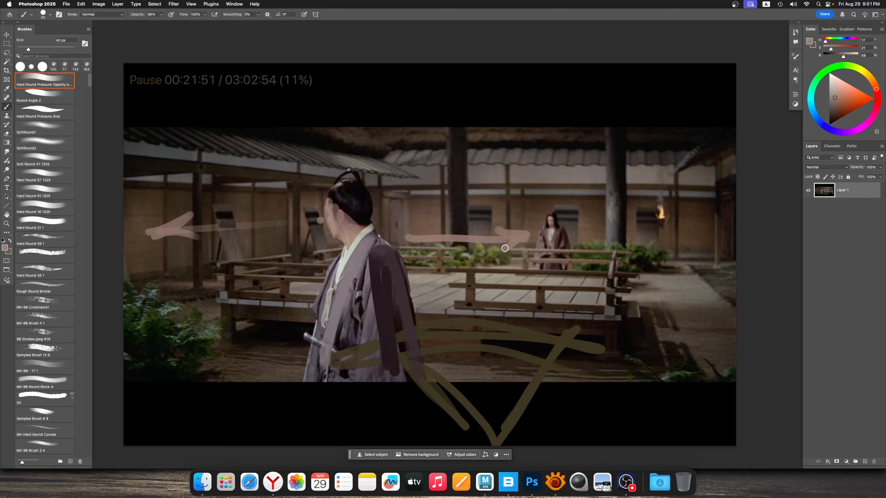
Block in the distant woman's face and robe with flat sampled colours using the 40 px brush
{"action": "left_click", "coordinate": [555, 219], "text": "alt"}
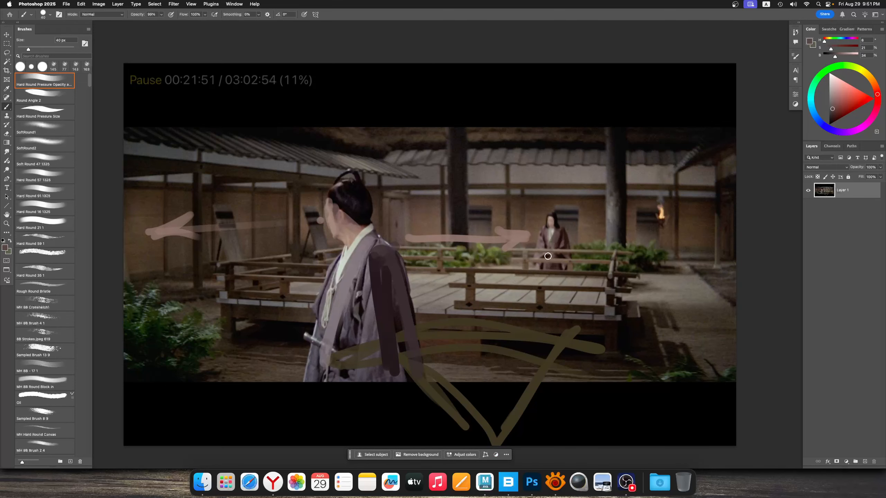
{"action": "left_click", "coordinate": [546, 233], "text": "alt"}
{"action": "left_click_drag", "start_coordinate": [546, 232], "coordinate": [555, 261]}
{"action": "left_click", "coordinate": [545, 263], "text": "alt"}
Extend the flat shadow and light shapes on the lower half of the man's robe with sampled purple-greys and a 41 px brush
{"action": "scroll", "coordinate": [526, 260], "scroll_direction": "up", "scroll_amount": 1}
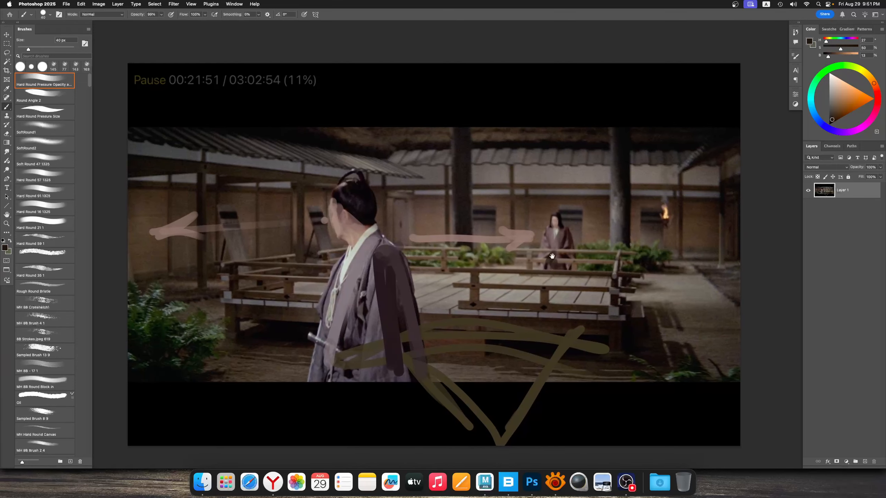
{"action": "scroll", "coordinate": [528, 267], "scroll_direction": "down", "scroll_amount": 2}
{"action": "scroll", "coordinate": [529, 267], "scroll_direction": "up", "scroll_amount": 2}
{"action": "left_click_drag", "start_coordinate": [320, 280], "coordinate": [319, 280], "text": "ctrl+alt"}
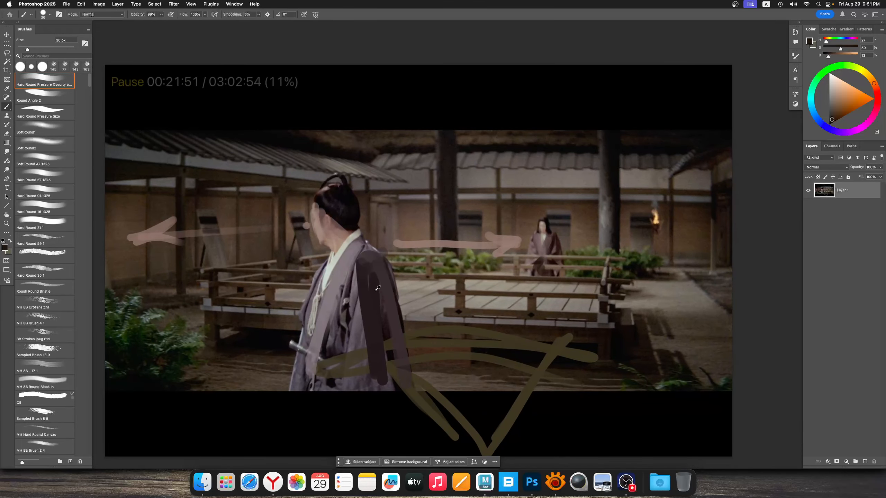
{"action": "left_click", "coordinate": [379, 286], "text": "alt"}
{"action": "left_click_drag", "start_coordinate": [383, 321], "coordinate": [389, 362]}
{"action": "left_click_drag", "start_coordinate": [373, 334], "coordinate": [375, 334], "text": "ctrl+alt"}
{"action": "left_click", "coordinate": [357, 329], "text": "alt"}
{"action": "mouse_move", "coordinate": [358, 344]}
{"action": "left_mouse_down"}
{"action": "mouse_move", "coordinate": [356, 376]}
{"action": "mouse_move", "coordinate": [367, 383]}
{"action": "left_mouse_up"}
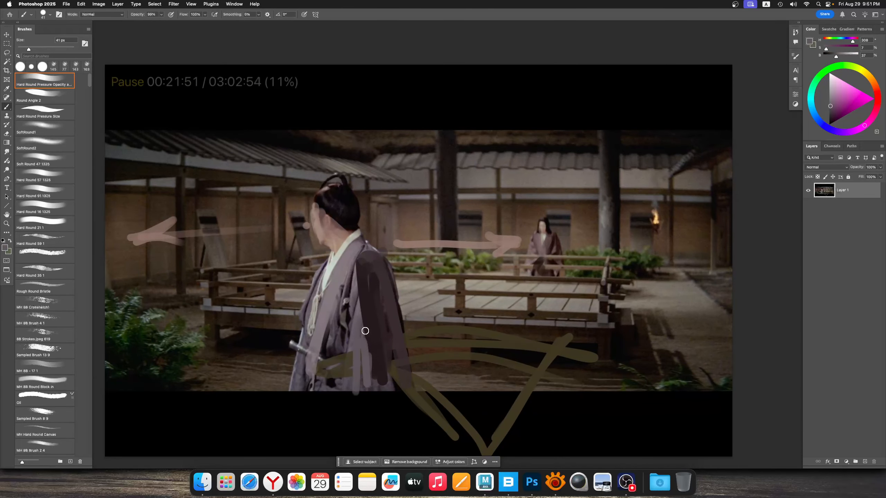
{"action": "left_click_drag", "start_coordinate": [401, 274], "coordinate": [398, 275], "text": "super"}
{"action": "left_click", "coordinate": [444, 227], "text": "alt"}
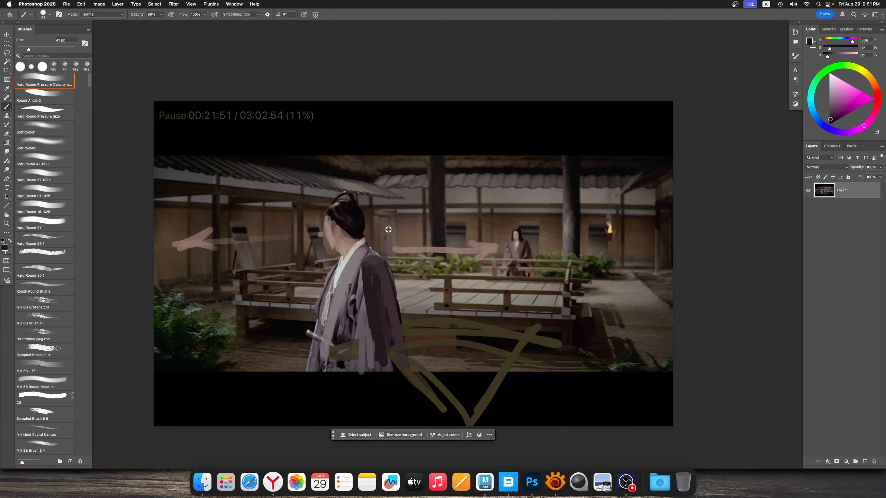
{"action": "left_click", "coordinate": [352, 212], "text": "alt"}
{"action": "mouse_move", "coordinate": [384, 235]}
{"action": "left_mouse_down"}
{"action": "mouse_move", "coordinate": [390, 216]}
{"action": "mouse_move", "coordinate": [414, 249]}
{"action": "left_mouse_up"}
{"action": "left_click_drag", "start_coordinate": [407, 212], "coordinate": [401, 244]}
{"action": "mouse_move", "coordinate": [387, 224]}
{"action": "left_mouse_down", "text": "ctrl+alt"}
{"action": "mouse_move", "coordinate": [421, 257]}
{"action": "mouse_move", "coordinate": [440, 311]}
{"action": "mouse_move", "coordinate": [425, 348]}
{"action": "mouse_move", "coordinate": [415, 281]}
{"action": "mouse_move", "coordinate": [413, 367]}
{"action": "left_mouse_up", "text": "ctrl+alt"}
{"action": "left_click", "coordinate": [362, 229], "text": "alt"}
{"action": "left_click", "coordinate": [412, 242], "text": "alt"}
{"action": "mouse_move", "coordinate": [444, 237]}
{"action": "left_mouse_down"}
{"action": "mouse_move", "coordinate": [475, 237]}
{"action": "mouse_move", "coordinate": [427, 236]}
{"action": "mouse_move", "coordinate": [508, 238]}
{"action": "left_mouse_up"}
{"action": "key", "text": "super+z"}
{"action": "key", "text": "super+z"}
{"action": "key", "text": "super+z"}
{"action": "key", "text": "super+z"}
{"action": "key", "text": "super+z"}
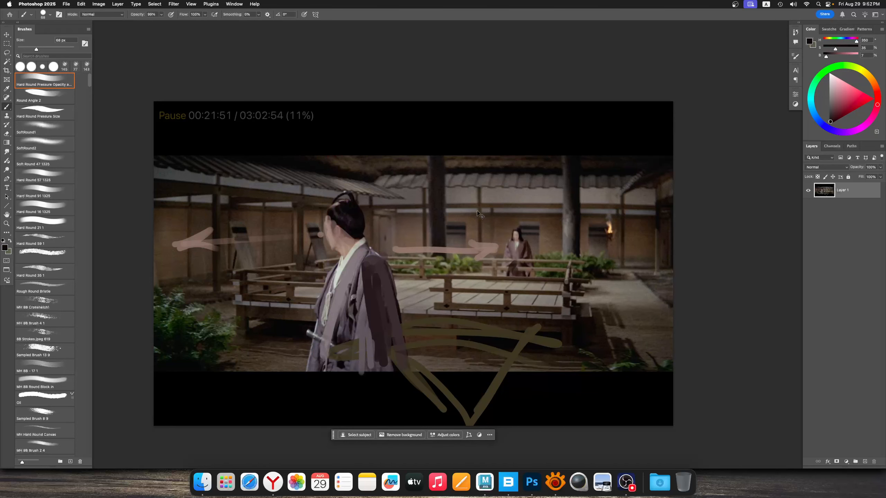
Strengthen the gaze arrow's shaft up to the man's face with sampled skin tone and trim it in dark brown using a 34 px brush
{"action": "mouse_move", "coordinate": [440, 233]}
{"action": "left_mouse_down"}
{"action": "mouse_move", "coordinate": [450, 230]}
{"action": "mouse_move", "coordinate": [433, 263]}
{"action": "mouse_move", "coordinate": [455, 243]}
{"action": "left_mouse_up"}
{"action": "left_click", "coordinate": [433, 245], "text": "alt"}
{"action": "left_click", "coordinate": [402, 245], "text": "alt"}
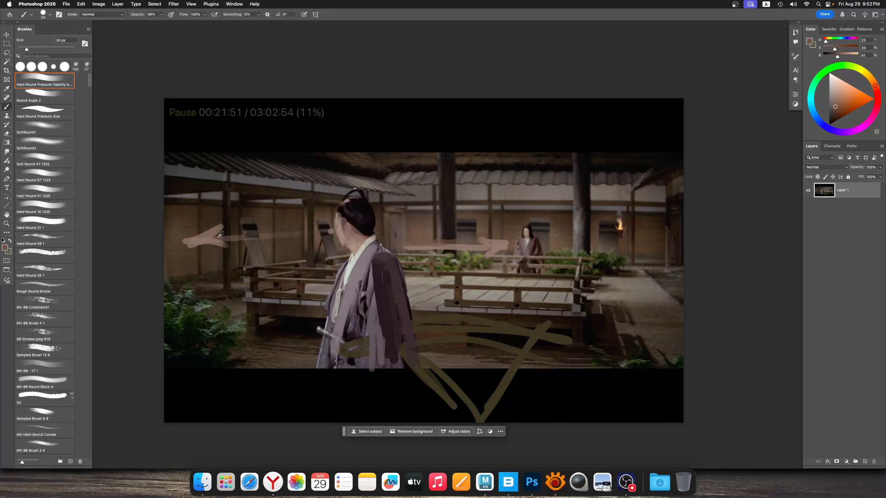
{"action": "left_click", "coordinate": [219, 238], "text": "alt"}
{"action": "left_click_drag", "start_coordinate": [216, 239], "coordinate": [323, 231]}
{"action": "left_click_drag", "start_coordinate": [261, 232], "coordinate": [302, 232]}
{"action": "left_click", "coordinate": [236, 228], "text": "alt"}
{"action": "left_click_drag", "start_coordinate": [240, 232], "coordinate": [308, 228]}
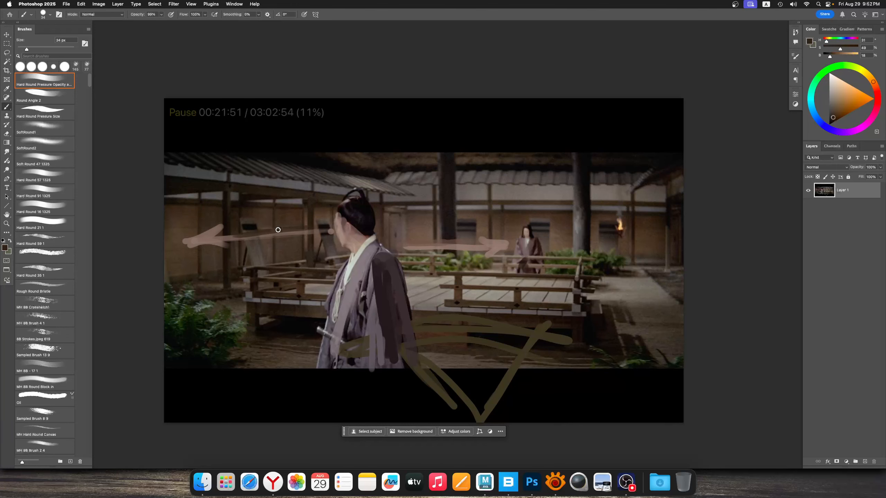
Clean up the wall around the gaze arrow with sampled browns and refine its tip at the face using 45 px and 33 px brushes
{"action": "left_click", "coordinate": [225, 236], "text": "alt"}
{"action": "left_click_drag", "start_coordinate": [230, 236], "coordinate": [312, 235]}
{"action": "left_click_drag", "start_coordinate": [298, 234], "coordinate": [304, 239]}
{"action": "left_click_drag", "start_coordinate": [299, 246], "coordinate": [303, 246], "text": "ctrl+alt"}
{"action": "left_click", "coordinate": [230, 251], "text": "alt"}
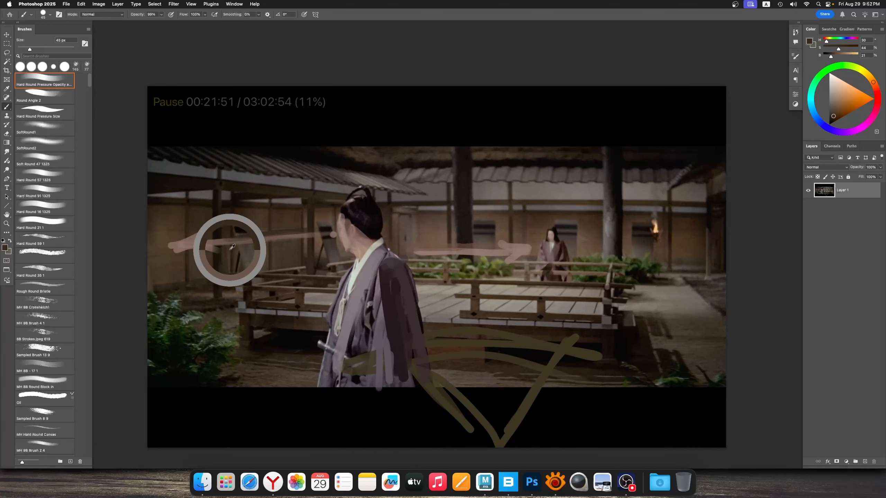
{"action": "left_click_drag", "start_coordinate": [239, 246], "coordinate": [328, 242]}
{"action": "left_click", "coordinate": [332, 236], "text": "alt"}
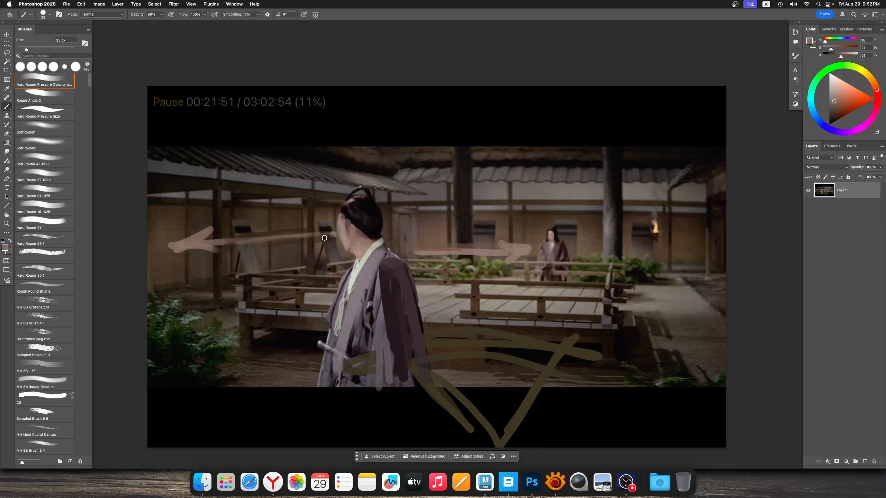
{"action": "left_click", "coordinate": [337, 240], "text": "alt"}
{"action": "left_click", "coordinate": [244, 244], "text": "alt"}
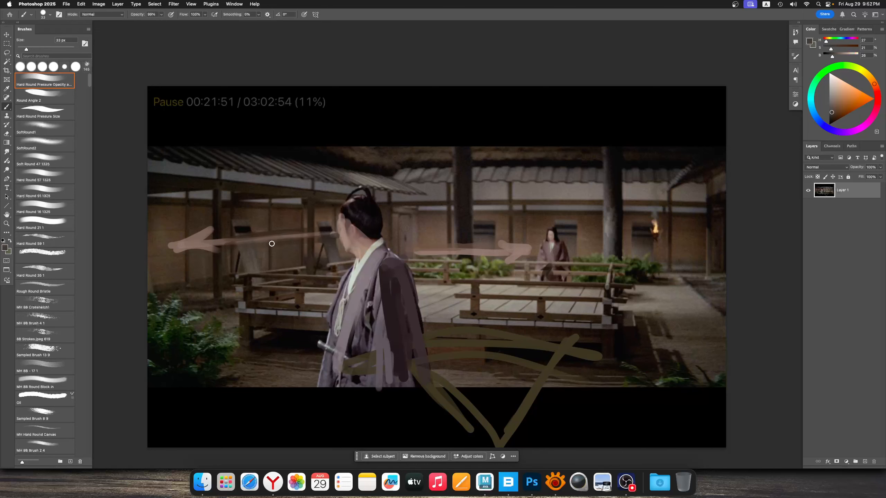
{"action": "left_click_drag", "start_coordinate": [271, 244], "coordinate": [297, 235]}
Simplify the man's forehead, ear and topknot into flat sampled skin and near-black hair shapes with a 44 px brush
{"action": "key", "text": "]"}
{"action": "key", "text": "]"}
{"action": "key", "text": "]"}
{"action": "left_click", "coordinate": [320, 231], "text": "alt"}
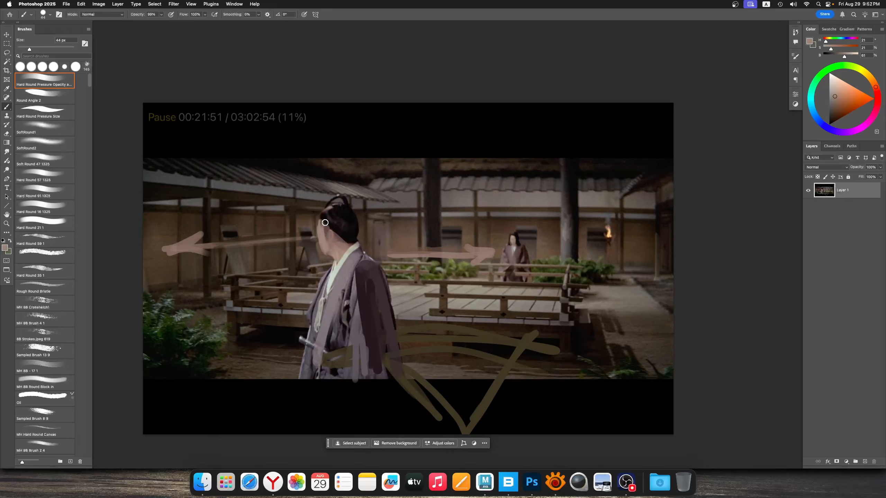
{"action": "left_click", "coordinate": [336, 218], "text": "alt"}
{"action": "left_click", "coordinate": [329, 207], "text": "alt"}
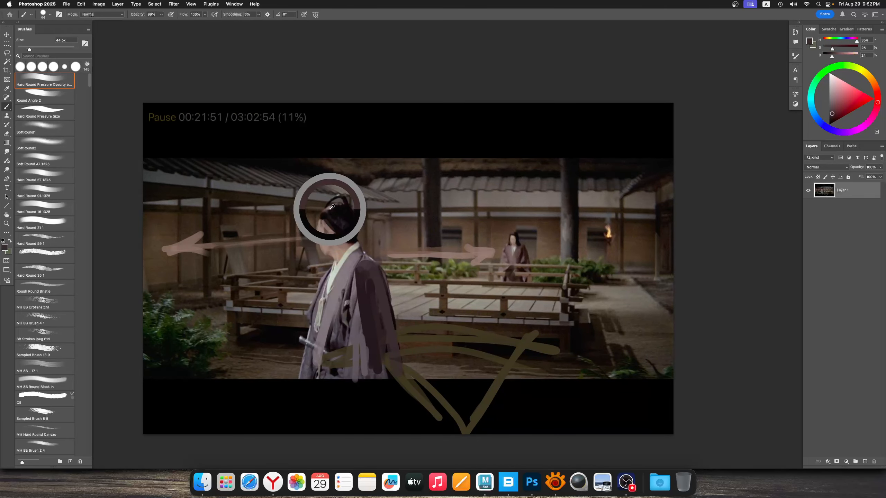
{"action": "left_click", "coordinate": [346, 214], "text": "alt"}
{"action": "left_click", "coordinate": [342, 220], "text": "alt"}
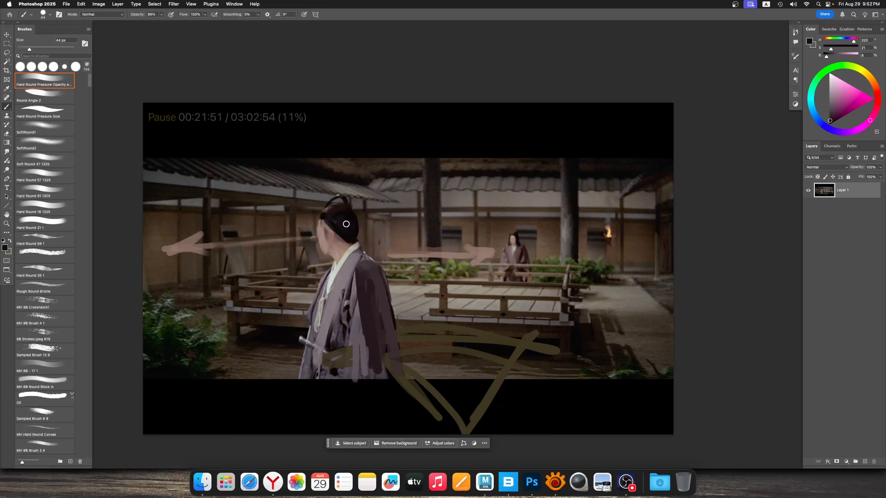
{"action": "left_click", "coordinate": [355, 237], "text": "alt"}
{"action": "mouse_move", "coordinate": [345, 213]}
{"action": "left_mouse_down"}
{"action": "mouse_move", "coordinate": [355, 241]}
{"action": "mouse_move", "coordinate": [336, 221]}
{"action": "mouse_move", "coordinate": [311, 262]}
{"action": "left_mouse_up"}
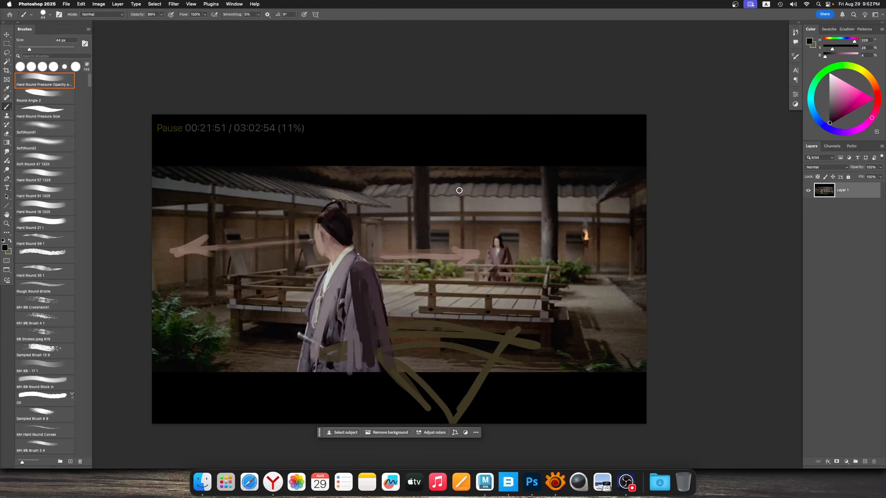
{"action": "mouse_move", "coordinate": [430, 205]}
{"action": "left_mouse_down"}
{"action": "mouse_move", "coordinate": [437, 204]}
{"action": "mouse_move", "coordinate": [430, 218]}
{"action": "left_mouse_up"}
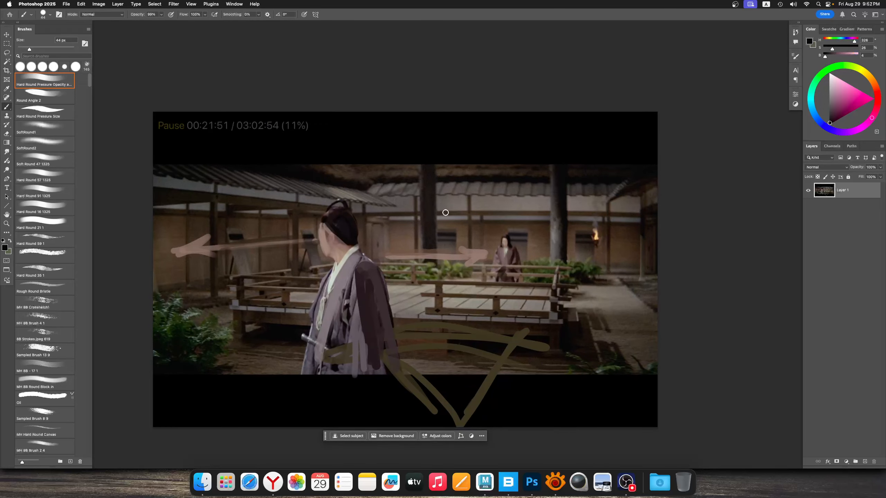
Switch to XnView MP and open the next still, 00.21.38.380, with the man facing forward, in Adobe Photoshop 2025
{"action": "left_click", "coordinate": [555, 482]}
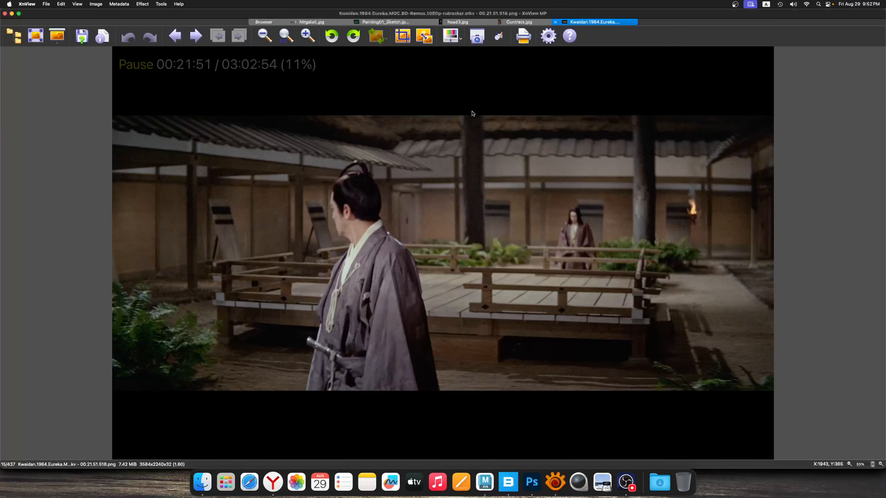
{"action": "key", "text": "Right"}
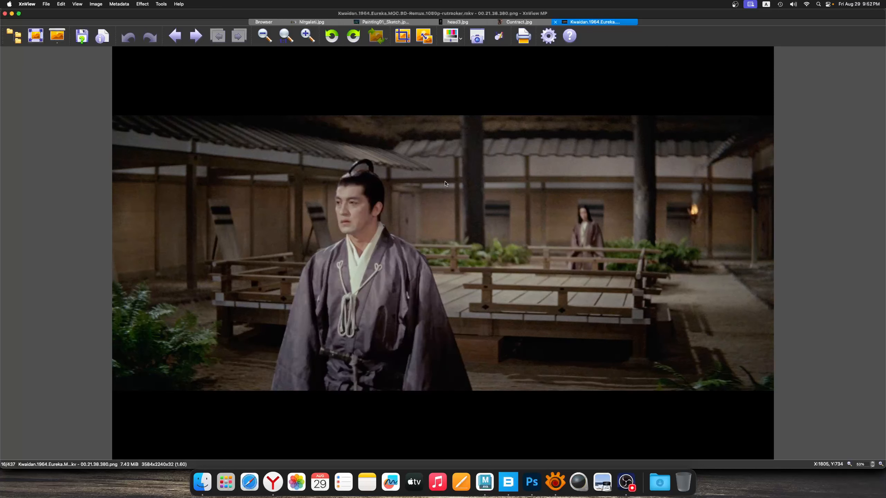
{"action": "right_click", "coordinate": [471, 181]}
{"action": "left_click", "coordinate": [544, 198]}
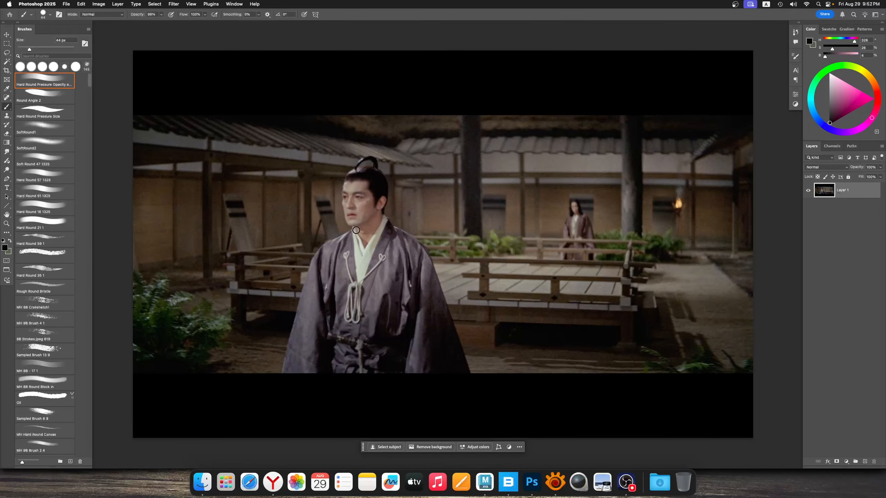
Add a new layer and draw a pale beige arrow from the man's eyes to the picture's left edge with a 23 px brush
{"action": "mouse_move", "coordinate": [356, 230]}
{"action": "left_mouse_down"}
{"action": "mouse_move", "coordinate": [359, 243]}
{"action": "mouse_move", "coordinate": [350, 244]}
{"action": "mouse_move", "coordinate": [373, 225]}
{"action": "mouse_move", "coordinate": [386, 227]}
{"action": "left_mouse_up"}
{"action": "left_click", "coordinate": [866, 463]}
{"action": "mouse_move", "coordinate": [386, 228]}
{"action": "left_mouse_down", "text": "super"}
{"action": "mouse_move", "coordinate": [348, 227]}
{"action": "mouse_move", "coordinate": [350, 204]}
{"action": "left_mouse_up", "text": "super"}
{"action": "left_click_drag", "start_coordinate": [345, 212], "coordinate": [342, 214], "text": "ctrl+alt"}
{"action": "left_click", "coordinate": [343, 214], "text": "alt"}
{"action": "left_click_drag", "start_coordinate": [176, 199], "coordinate": [303, 211]}
{"action": "mouse_move", "coordinate": [175, 199]}
{"action": "left_mouse_down"}
{"action": "mouse_move", "coordinate": [224, 200]}
{"action": "mouse_move", "coordinate": [189, 204]}
{"action": "mouse_move", "coordinate": [236, 190]}
{"action": "mouse_move", "coordinate": [294, 211]}
{"action": "mouse_move", "coordinate": [233, 207]}
{"action": "left_mouse_up"}
{"action": "left_click", "coordinate": [194, 201], "text": "alt"}
{"action": "scroll", "coordinate": [315, 224], "scroll_direction": "up", "scroll_amount": 1}
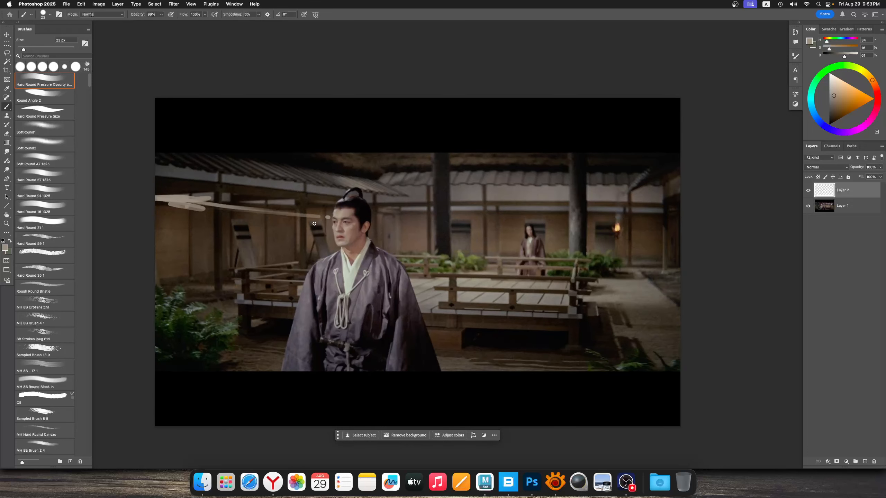
{"action": "mouse_move", "coordinate": [289, 214]}
{"action": "left_mouse_down"}
{"action": "mouse_move", "coordinate": [171, 201]}
{"action": "mouse_move", "coordinate": [204, 216]}
{"action": "left_mouse_up"}
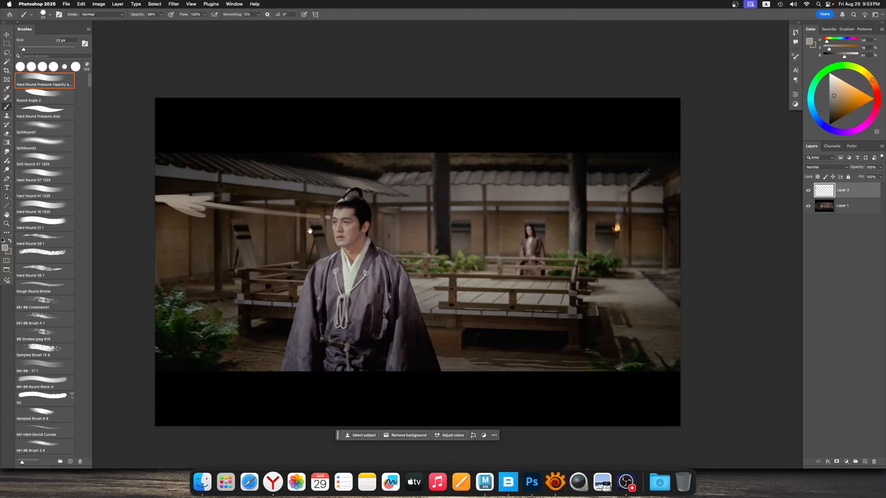
Paint flat sampled skin-tone shapes over the man's forehead and eye area on the new layer
{"action": "scroll", "coordinate": [370, 232], "scroll_direction": "up", "scroll_amount": 1, "text": "alt"}
{"action": "mouse_move", "coordinate": [362, 233]}
{"action": "left_mouse_down", "text": "ctrl+alt"}
{"action": "mouse_move", "coordinate": [338, 237]}
{"action": "mouse_move", "coordinate": [339, 223]}
{"action": "left_mouse_up", "text": "ctrl+alt"}
{"action": "left_click", "coordinate": [344, 222], "text": "alt"}
{"action": "mouse_move", "coordinate": [365, 214]}
{"action": "left_mouse_down"}
{"action": "mouse_move", "coordinate": [336, 217]}
{"action": "mouse_move", "coordinate": [355, 241]}
{"action": "mouse_move", "coordinate": [329, 285]}
{"action": "left_mouse_up"}
{"action": "left_click", "coordinate": [347, 210], "text": "alt"}
{"action": "left_click", "coordinate": [356, 218], "text": "alt"}
{"action": "left_click", "coordinate": [350, 211], "text": "alt"}
{"action": "scroll", "coordinate": [345, 223], "scroll_direction": "down", "scroll_amount": 1, "text": "alt"}
Paint broad sampled purple-grey strokes over the man's collar and down the front of his robe with a 90 px brush
{"action": "left_click", "coordinate": [348, 241], "text": "alt"}
{"action": "scroll", "coordinate": [352, 237], "scroll_direction": "down", "scroll_amount": 2, "text": "alt"}
{"action": "left_click", "coordinate": [328, 246], "text": "alt"}
{"action": "left_click", "coordinate": [328, 246], "text": "alt"}
{"action": "mouse_move", "coordinate": [328, 252]}
{"action": "left_mouse_down"}
{"action": "mouse_move", "coordinate": [339, 294]}
{"action": "mouse_move", "coordinate": [355, 296]}
{"action": "left_mouse_up"}
{"action": "mouse_move", "coordinate": [377, 239]}
{"action": "left_mouse_down"}
{"action": "mouse_move", "coordinate": [369, 300]}
{"action": "mouse_move", "coordinate": [328, 253]}
{"action": "left_mouse_up"}
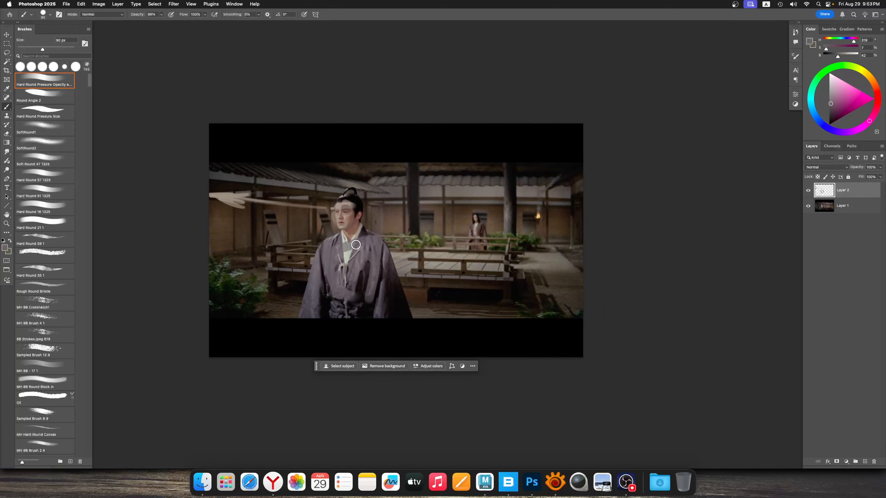
{"action": "left_click_drag", "start_coordinate": [335, 290], "coordinate": [345, 334]}
{"action": "mouse_move", "coordinate": [369, 267]}
{"action": "left_mouse_down"}
{"action": "mouse_move", "coordinate": [365, 329]}
{"action": "mouse_move", "coordinate": [374, 320]}
{"action": "left_mouse_up"}
{"action": "left_click_drag", "start_coordinate": [348, 248], "coordinate": [336, 346]}
{"action": "left_click_drag", "start_coordinate": [347, 261], "coordinate": [333, 351]}
{"action": "left_click_drag", "start_coordinate": [334, 314], "coordinate": [328, 348]}
{"action": "key", "text": "super+z"}
Enlarge the man's gaze arrowhead and draw a beige arrow from the distant woman toward him with a 30 px brush
{"action": "key", "text": "super+z"}
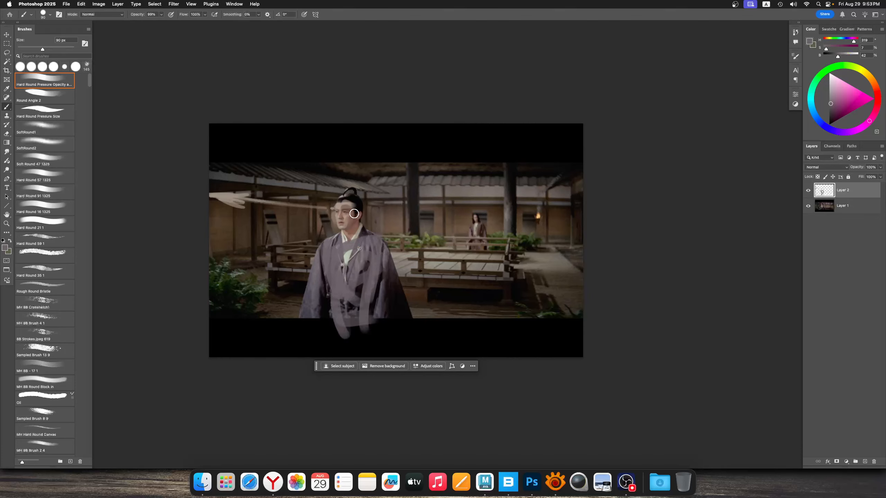
{"action": "left_click", "coordinate": [346, 219], "text": "alt"}
{"action": "left_click", "coordinate": [317, 210]}
{"action": "key", "text": "super+z"}
{"action": "left_click_drag", "start_coordinate": [331, 190], "coordinate": [331, 203]}
{"action": "mouse_move", "coordinate": [317, 225]}
{"action": "left_mouse_down", "text": "ctrl+alt"}
{"action": "mouse_move", "coordinate": [212, 211]}
{"action": "mouse_move", "coordinate": [254, 229]}
{"action": "left_mouse_up", "text": "ctrl+alt"}
{"action": "left_click", "coordinate": [332, 221], "text": "alt"}
{"action": "left_click_drag", "start_coordinate": [224, 210], "coordinate": [254, 207]}
{"action": "mouse_move", "coordinate": [443, 235]}
{"action": "left_mouse_down"}
{"action": "mouse_move", "coordinate": [424, 239]}
{"action": "mouse_move", "coordinate": [460, 239]}
{"action": "mouse_move", "coordinate": [390, 237]}
{"action": "left_mouse_up"}
{"action": "left_click_drag", "start_coordinate": [380, 232], "coordinate": [428, 237]}
Touch up the man's brow, cheek and hairline with sampled skin, brown and dark tones
{"action": "left_click", "coordinate": [310, 236], "text": "alt"}
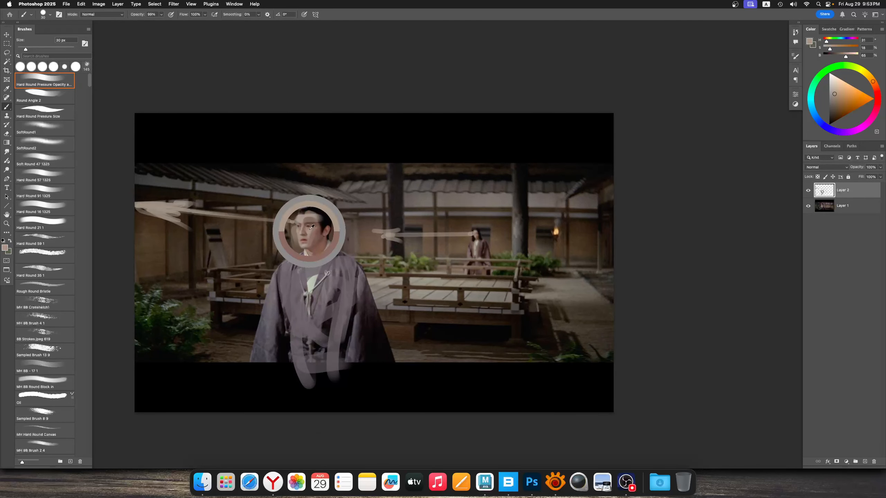
{"action": "left_click", "coordinate": [309, 231], "text": "alt"}
{"action": "left_click", "coordinate": [298, 250], "text": "alt"}
{"action": "left_click", "coordinate": [292, 246], "text": "alt"}
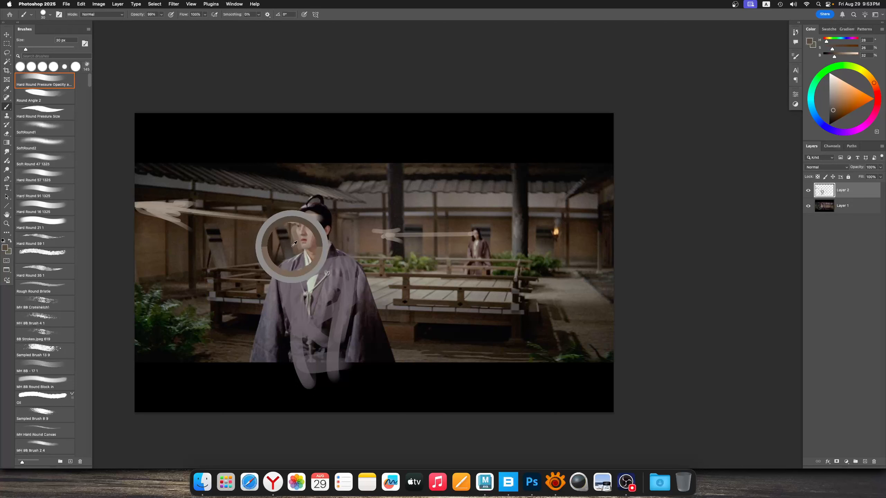
{"action": "left_click_drag", "start_coordinate": [324, 217], "coordinate": [316, 226]}
{"action": "left_click", "coordinate": [311, 219], "text": "alt"}
{"action": "left_click", "coordinate": [321, 217], "text": "alt"}
{"action": "left_click_drag", "start_coordinate": [320, 229], "coordinate": [314, 232], "text": "super"}
Refine the man's ear and hair edge with sampled skin and near-black tones using a 25 px brush, and sample the arrow's beige
{"action": "left_click", "coordinate": [320, 234], "text": "alt"}
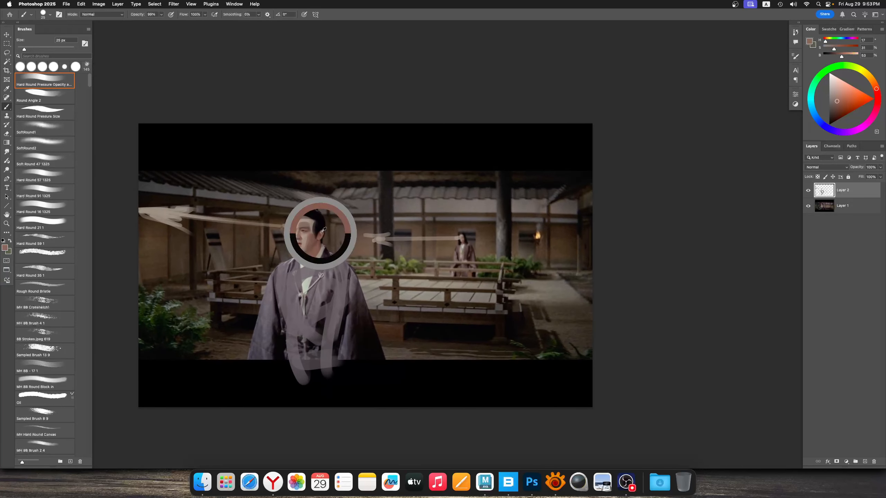
{"action": "key", "text": "["}
{"action": "left_click", "coordinate": [322, 235], "text": "alt"}
{"action": "left_click", "coordinate": [318, 219], "text": "alt"}
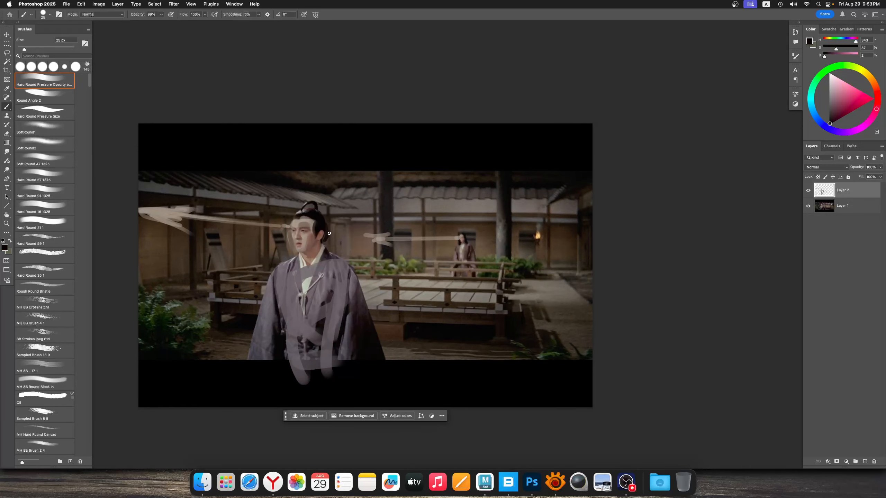
{"action": "mouse_move", "coordinate": [327, 221]}
{"action": "left_mouse_down", "text": "super"}
{"action": "mouse_move", "coordinate": [309, 227]}
{"action": "mouse_move", "coordinate": [316, 228]}
{"action": "mouse_move", "coordinate": [267, 215]}
{"action": "left_mouse_up", "text": "super"}
{"action": "left_click", "coordinate": [329, 225], "text": "alt"}
{"action": "key", "text": "]"}
{"action": "key", "text": "]"}
{"action": "left_click", "coordinate": [191, 204], "text": "alt"}
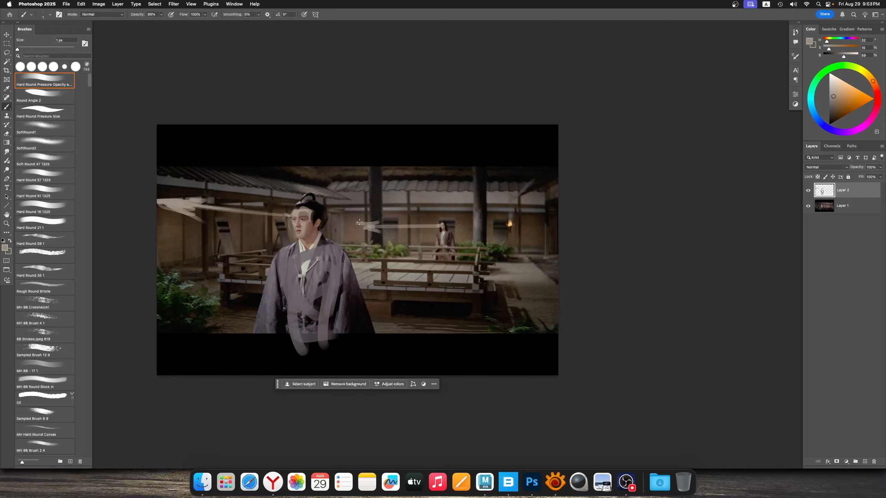
{"action": "left_click_drag", "start_coordinate": [375, 218], "coordinate": [369, 224]}
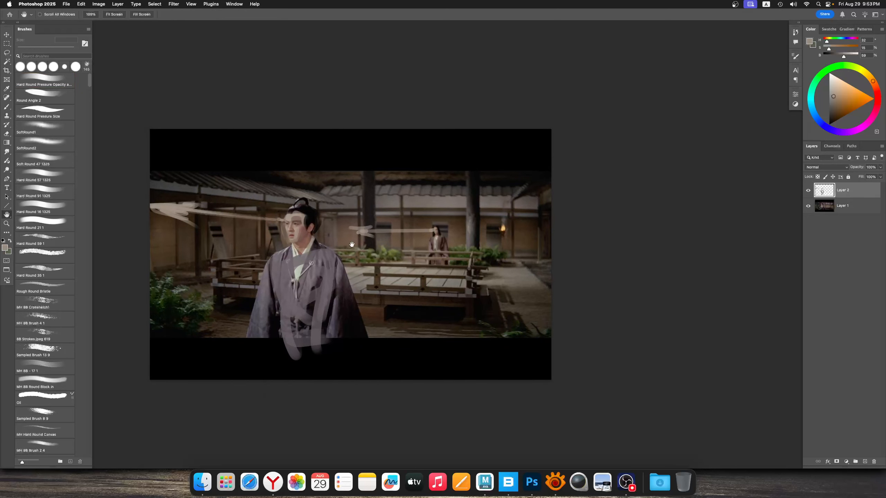
{"action": "left_click_drag", "start_coordinate": [352, 243], "coordinate": [352, 250]}
{"action": "mouse_move", "coordinate": [353, 250]}
{"action": "left_mouse_down", "text": "super"}
{"action": "mouse_move", "coordinate": [360, 250]}
{"action": "mouse_move", "coordinate": [338, 252]}
{"action": "left_mouse_up", "text": "super"}
{"action": "left_click_drag", "start_coordinate": [401, 248], "coordinate": [379, 259], "text": "super"}
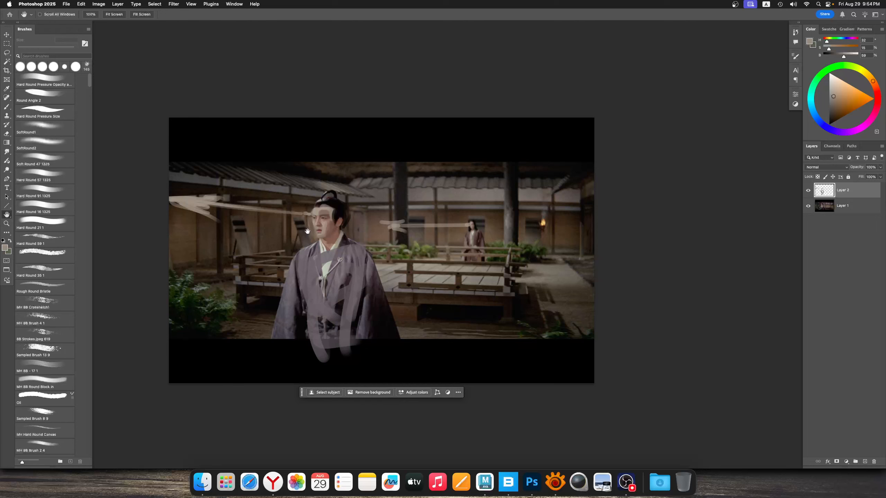
{"action": "left_click_drag", "start_coordinate": [319, 206], "coordinate": [310, 198]}
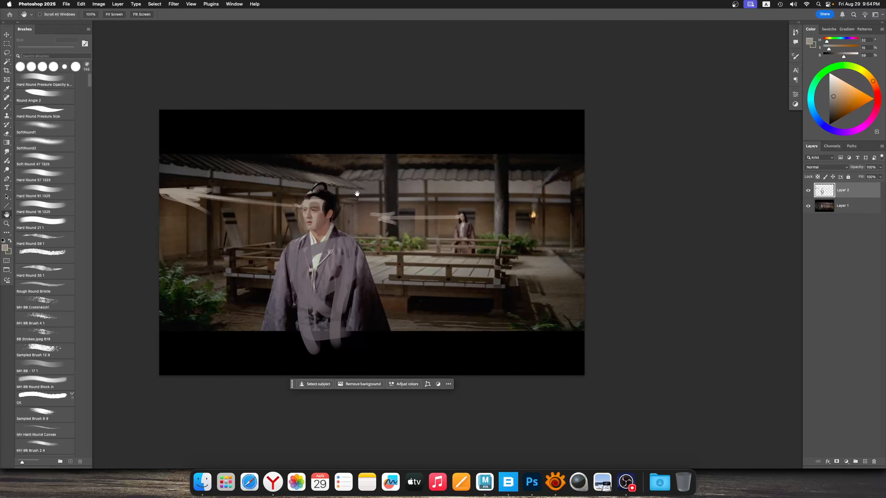
{"action": "scroll", "coordinate": [357, 193], "scroll_direction": "down", "scroll_amount": 2}
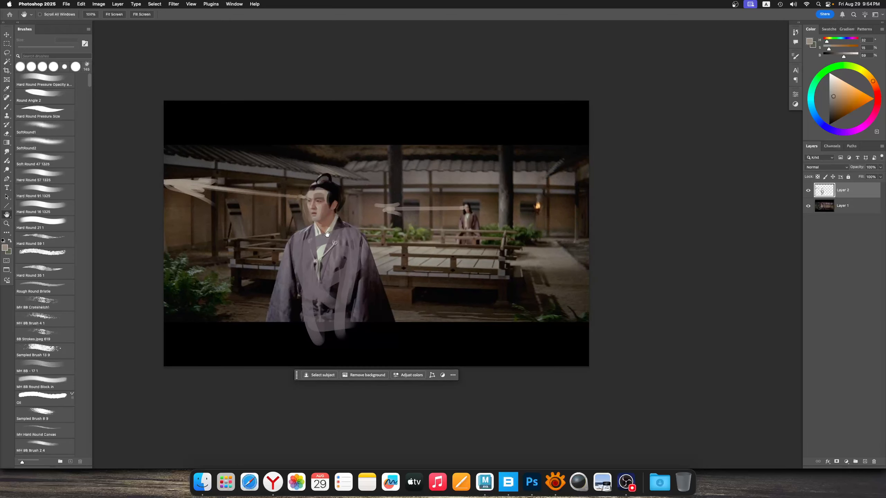
Paint trial near-black strokes in the gap behind the man's head with a 37 px brush, and undo them
{"action": "key", "text": "b"}
{"action": "scroll", "coordinate": [332, 216], "scroll_direction": "down", "scroll_amount": 1, "text": "alt"}
{"action": "left_click", "coordinate": [335, 192], "text": "alt"}
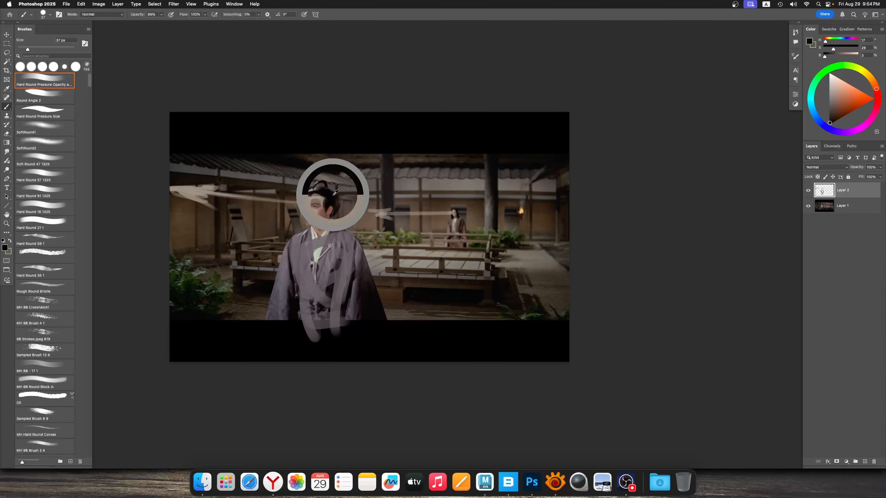
{"action": "mouse_move", "coordinate": [343, 198]}
{"action": "left_mouse_down"}
{"action": "mouse_move", "coordinate": [352, 228]}
{"action": "mouse_move", "coordinate": [339, 220]}
{"action": "mouse_move", "coordinate": [357, 222]}
{"action": "mouse_move", "coordinate": [364, 210]}
{"action": "mouse_move", "coordinate": [359, 222]}
{"action": "left_mouse_up"}
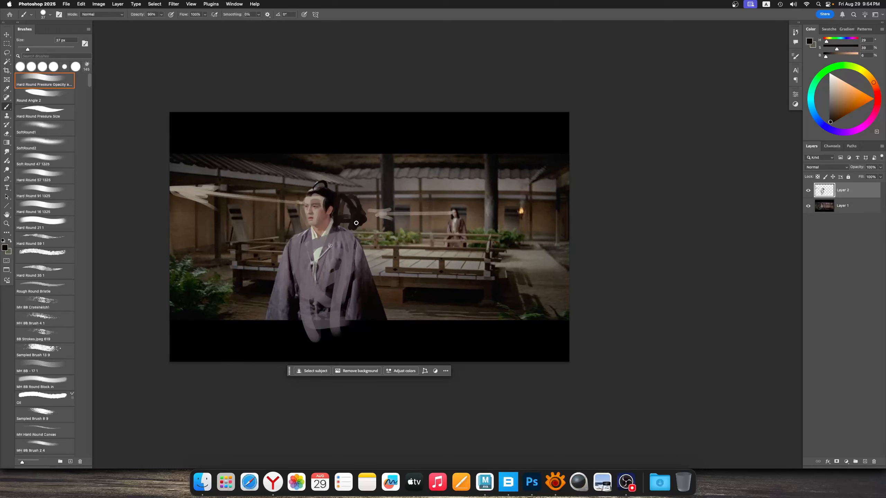
{"action": "left_click_drag", "start_coordinate": [449, 220], "coordinate": [451, 215]}
{"action": "key", "text": "super+z"}
{"action": "key", "text": "super+z"}
{"action": "key", "text": "super+z"}
{"action": "key", "text": "super+z"}
{"action": "key", "text": "super+z"}
{"action": "key", "text": "super+z"}
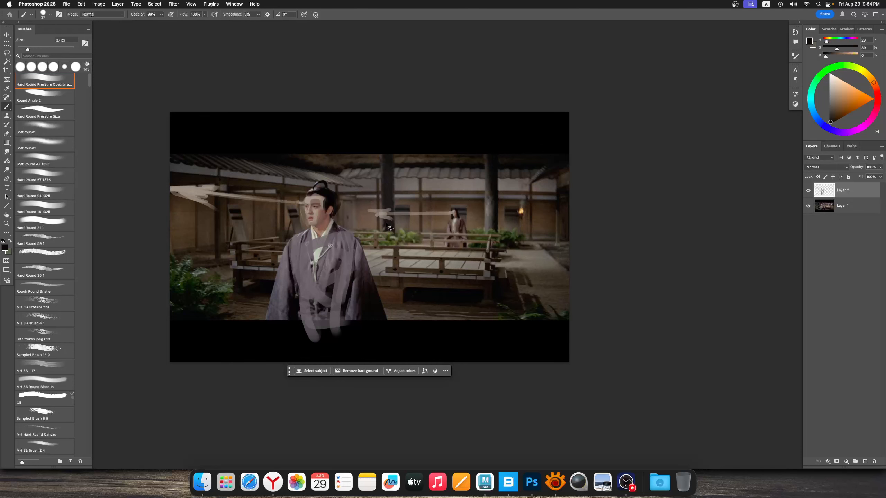
{"action": "left_click_drag", "start_coordinate": [370, 231], "coordinate": [383, 214], "text": "super"}
{"action": "mouse_move", "coordinate": [373, 213]}
{"action": "left_mouse_down"}
{"action": "mouse_move", "coordinate": [382, 210]}
{"action": "mouse_move", "coordinate": [373, 214]}
{"action": "left_mouse_up"}
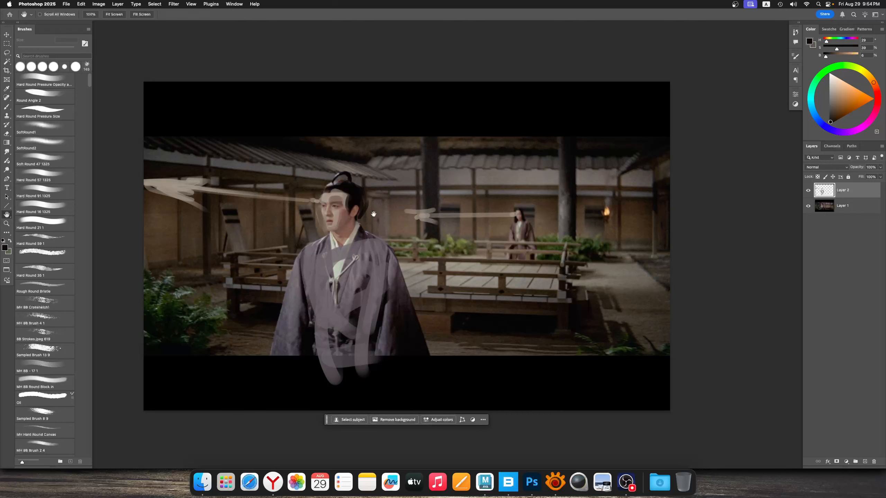
{"action": "left_click_drag", "start_coordinate": [409, 230], "coordinate": [374, 261]}
{"action": "left_click_drag", "start_coordinate": [427, 235], "coordinate": [463, 231]}
{"action": "left_click_drag", "start_coordinate": [459, 237], "coordinate": [441, 246], "text": "super"}
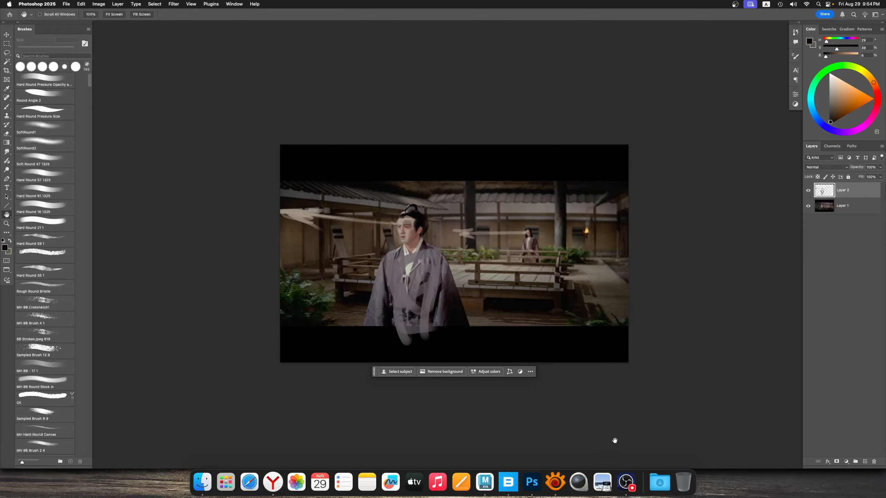
{"action": "left_click_drag", "start_coordinate": [488, 283], "coordinate": [482, 287]}
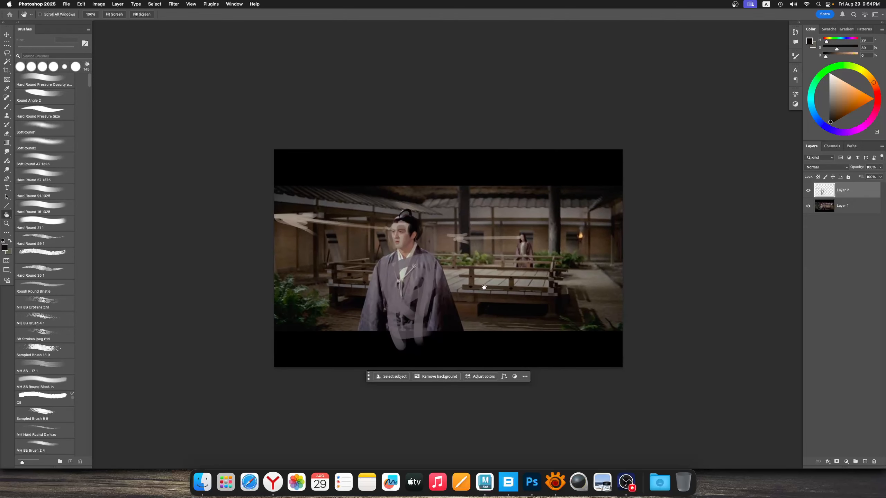
Close both painted-over courtyard stills without saving them
{"action": "key", "text": "super+w"}
{"action": "left_click", "coordinate": [449, 180]}
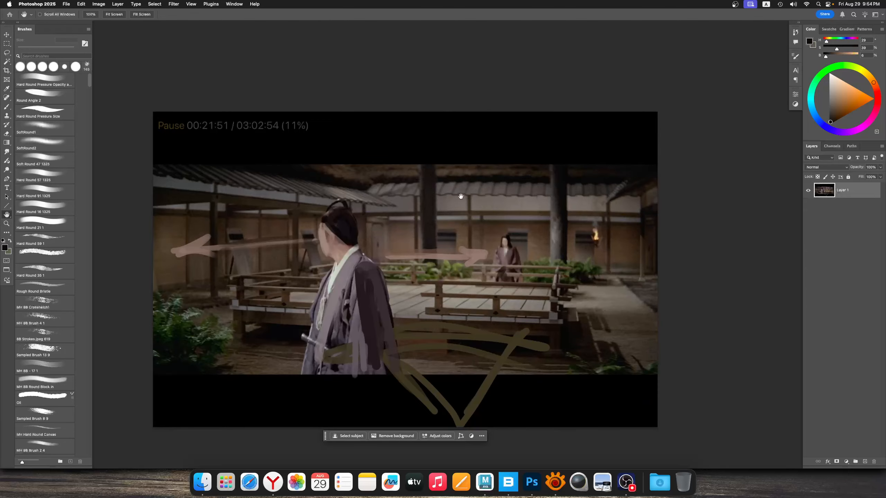
{"action": "key", "text": "super+w"}
{"action": "left_click", "coordinate": [456, 181]}
Switch to XnView, close the Kwaidan still there and bring up Painting01_Sketch.jpg
{"action": "left_click", "coordinate": [572, 22]}
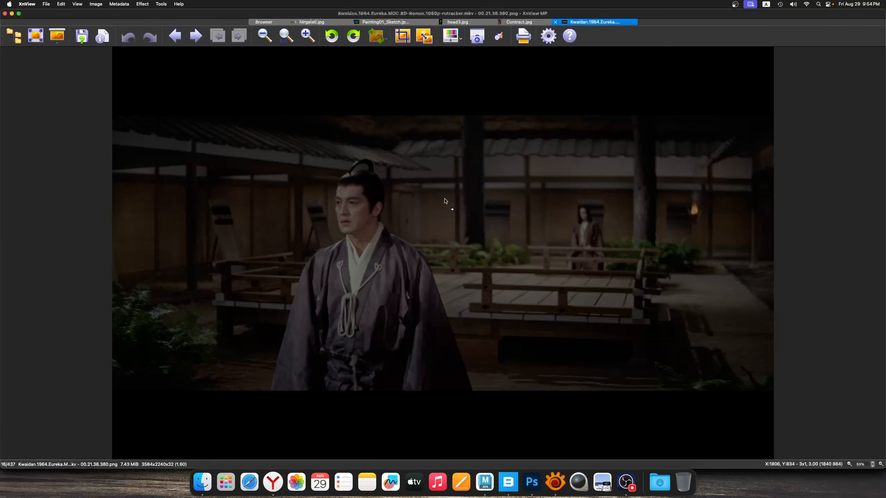
{"action": "left_click", "coordinate": [556, 22]}
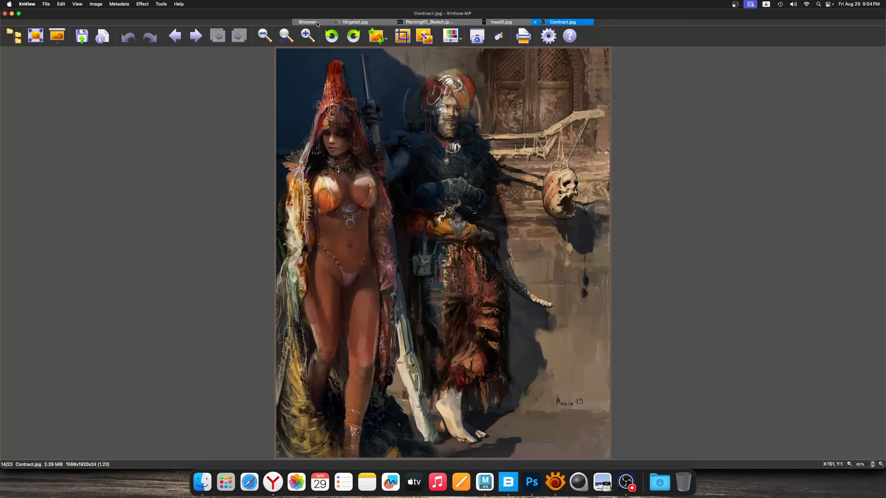
{"action": "left_click", "coordinate": [429, 22]}
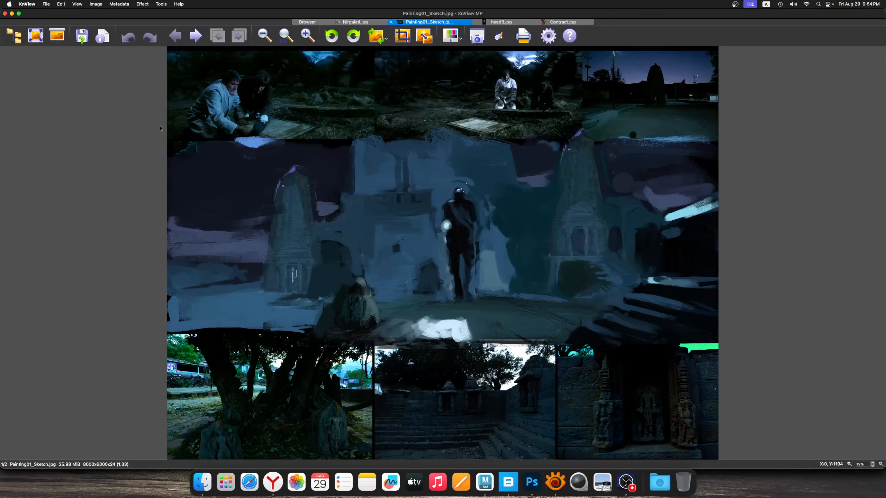
Mark out the central painted scene, the white foreground patch and the standing figure in turn with selection frames, and clear the selection
{"action": "left_click_drag", "start_coordinate": [161, 124], "coordinate": [732, 383]}
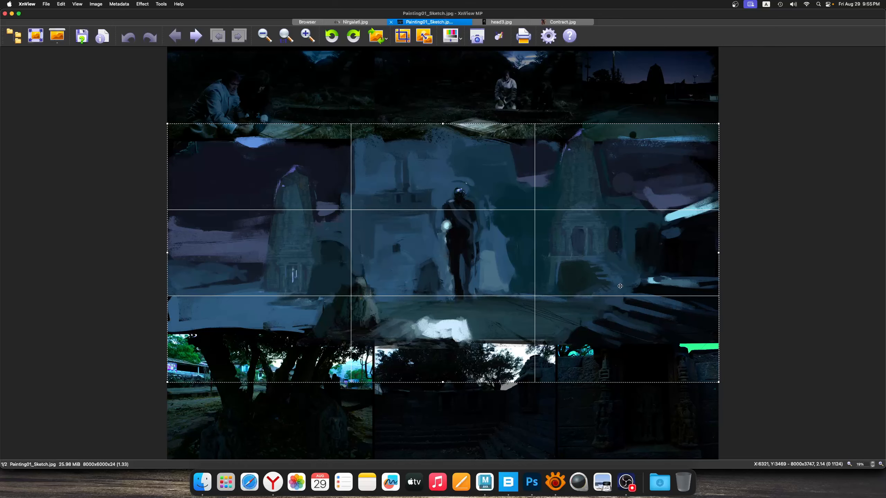
{"action": "left_click", "coordinate": [752, 292]}
{"action": "left_click_drag", "start_coordinate": [328, 278], "coordinate": [492, 354]}
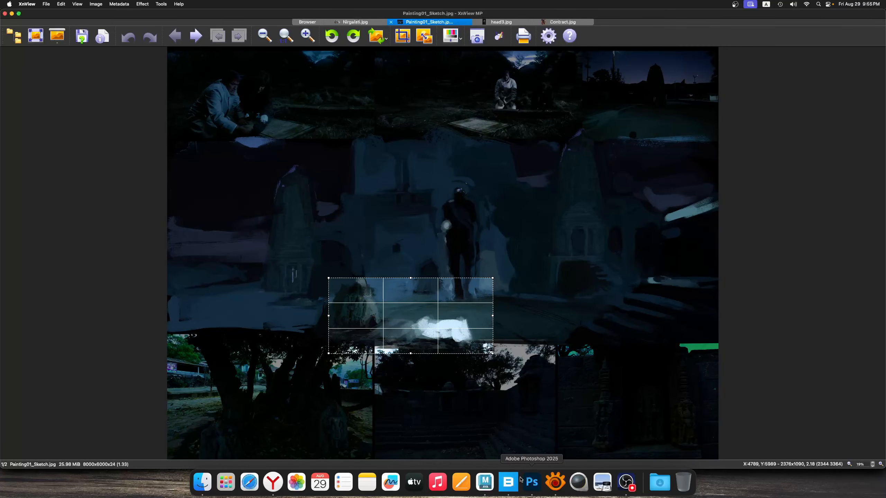
{"action": "left_click", "coordinate": [486, 217]}
{"action": "left_click_drag", "start_coordinate": [427, 182], "coordinate": [501, 314]}
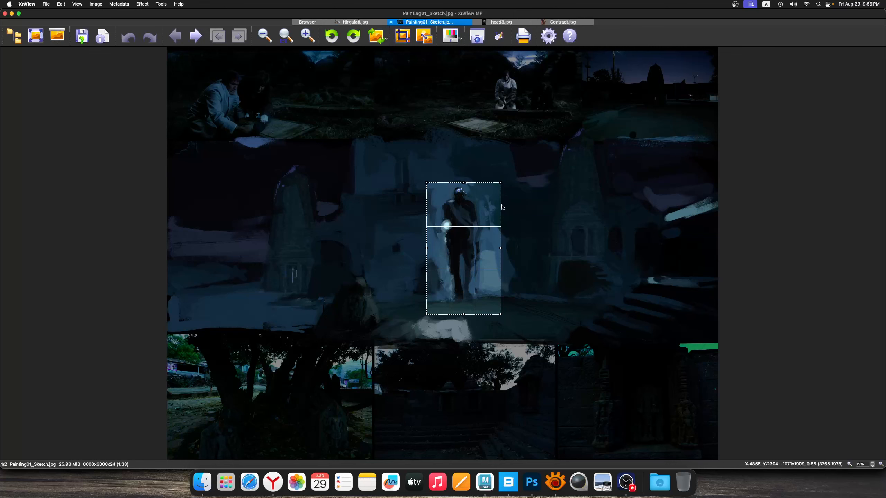
{"action": "left_click_drag", "start_coordinate": [493, 181], "coordinate": [424, 309]}
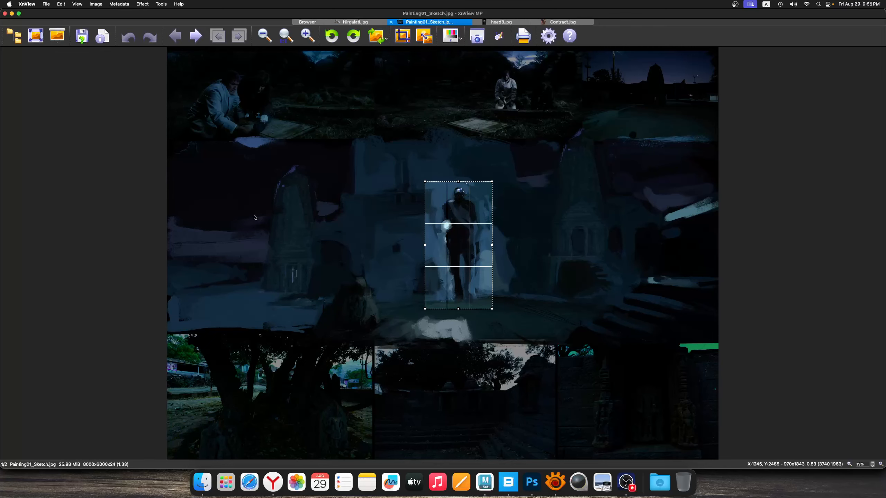
{"action": "left_click", "coordinate": [405, 196]}
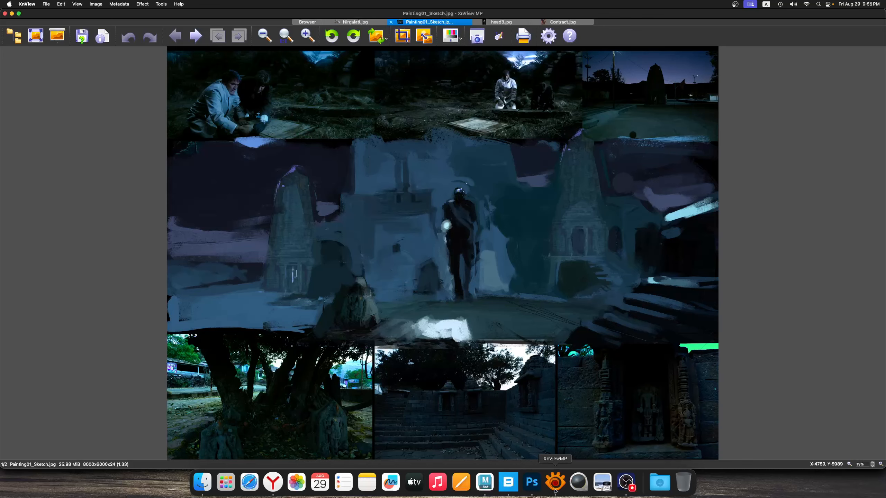
Search the installed applications for "daz" and launch DAZStudio
{"action": "left_click", "coordinate": [226, 483]}
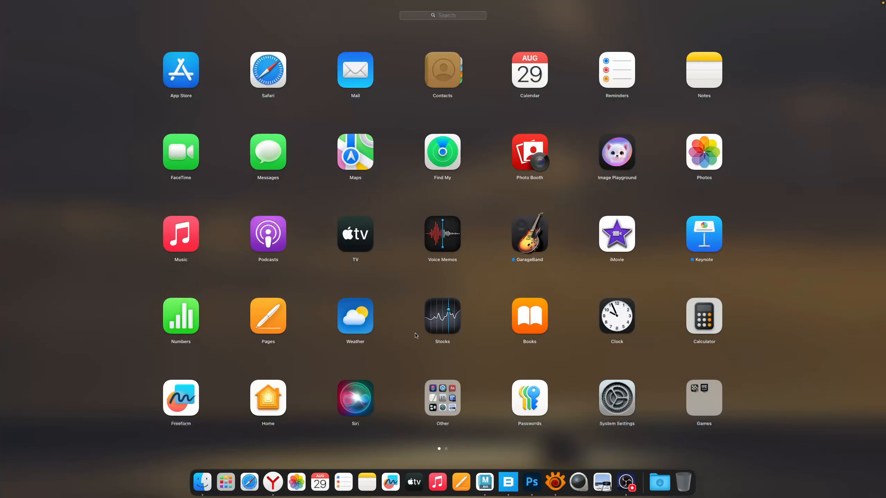
{"action": "type", "text": "daz"}
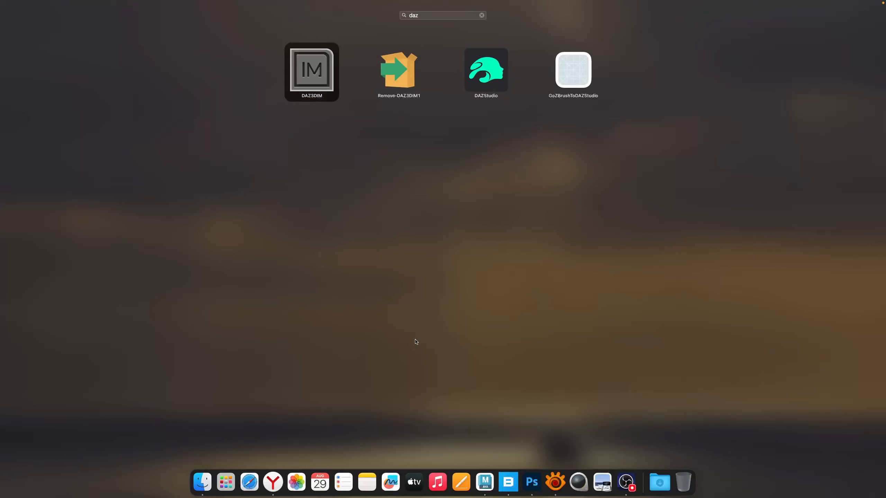
{"action": "key", "text": "Right"}
{"action": "key", "text": "Right"}
{"action": "key", "text": "Return"}
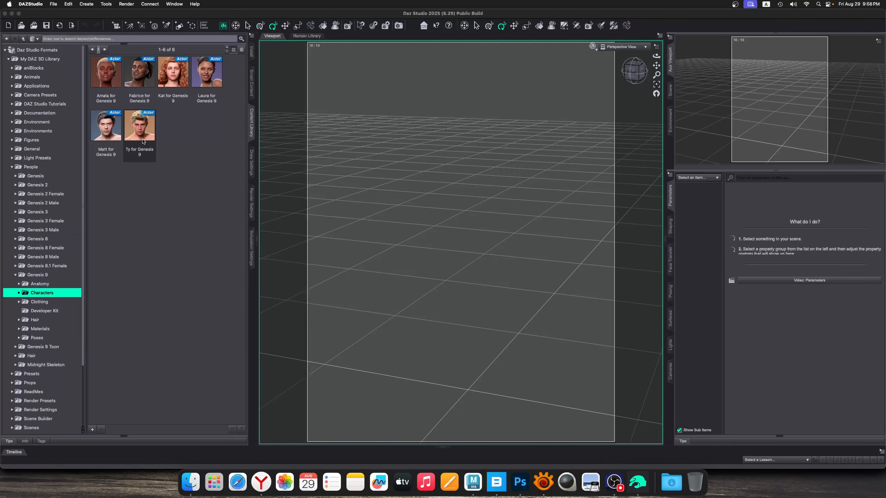
Load the Ty for Genesis 9 character into the scene, and compare it briefly with the painting sketch in XnView
{"action": "left_click", "coordinate": [148, 135]}
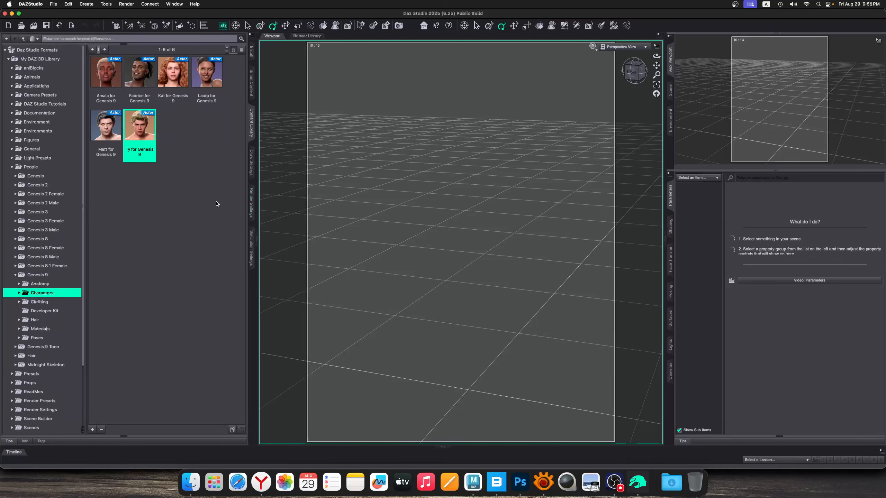
{"action": "double_click", "coordinate": [154, 130]}
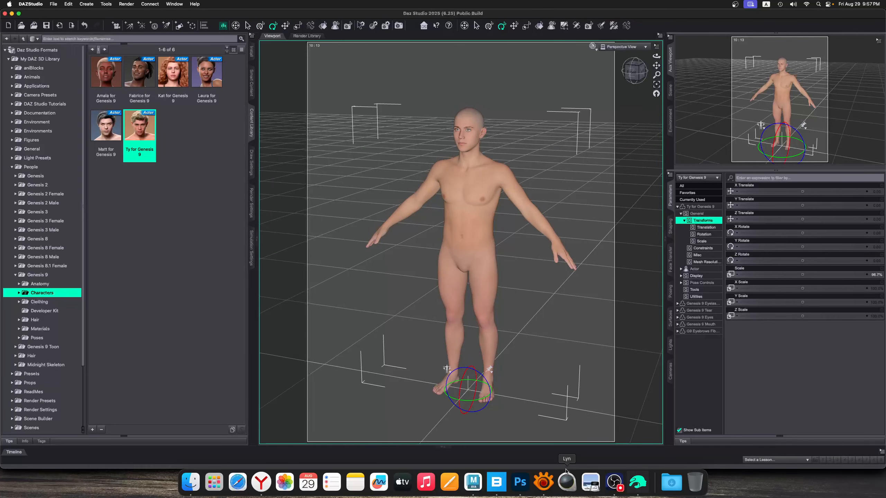
{"action": "left_click", "coordinate": [542, 481]}
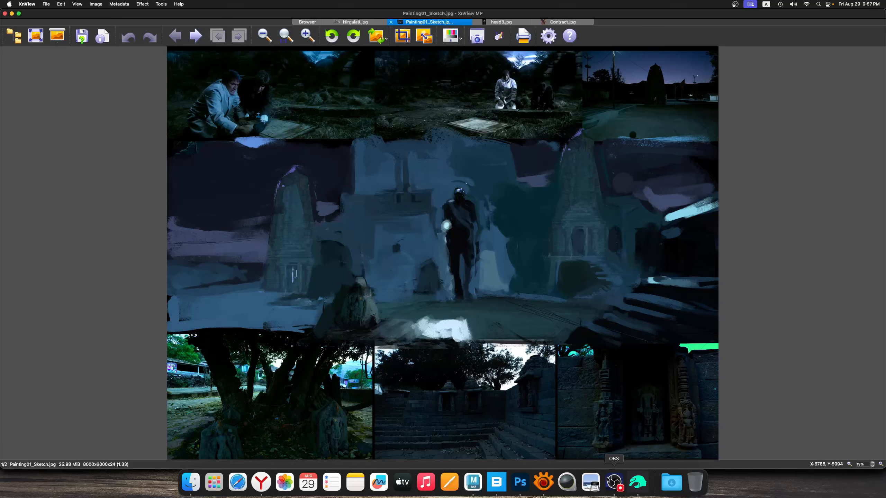
{"action": "left_click", "coordinate": [637, 483]}
Look through the figure's General, Translation, Rotation and full parameter groups for body adjustments
{"action": "scroll", "coordinate": [473, 168], "scroll_direction": "up", "scroll_amount": 2}
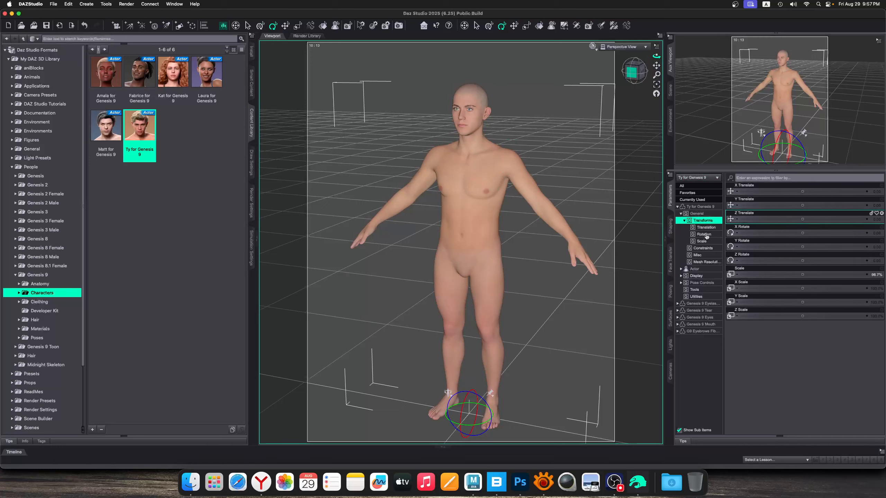
{"action": "left_click", "coordinate": [698, 213]}
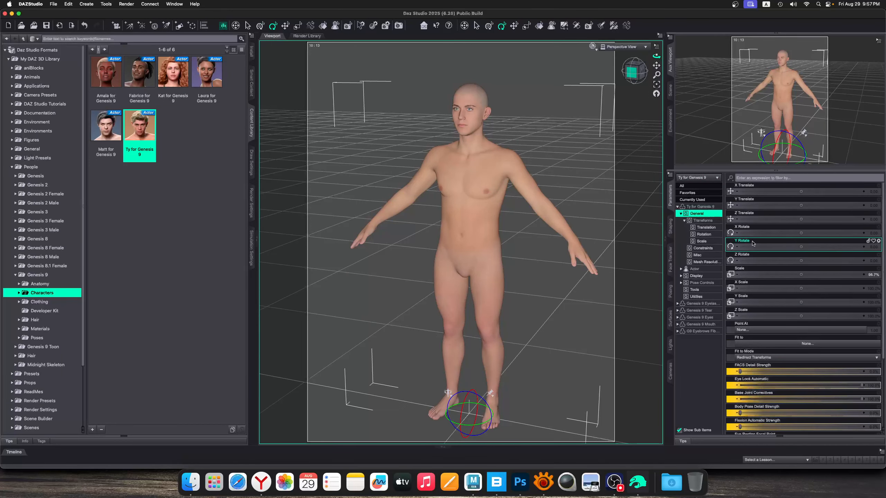
{"action": "scroll", "coordinate": [802, 307], "scroll_direction": "down", "scroll_amount": 3}
{"action": "left_click", "coordinate": [705, 227]}
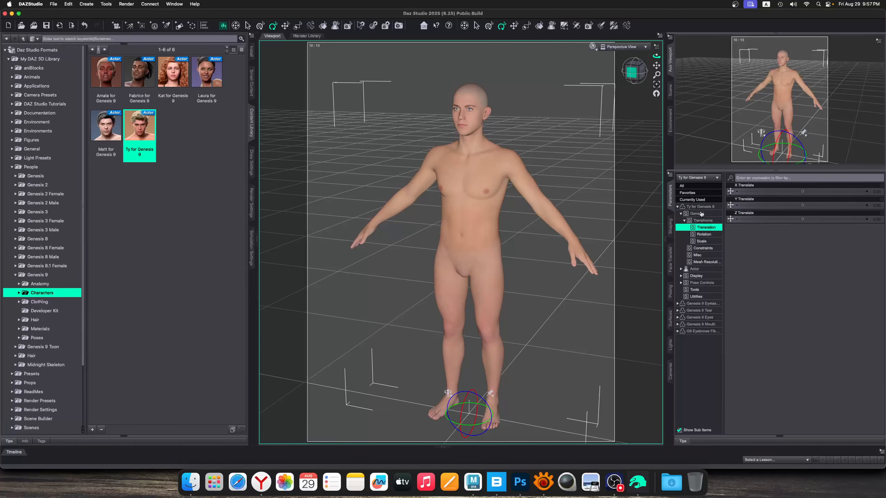
{"action": "left_click", "coordinate": [705, 200]}
{"action": "left_click", "coordinate": [707, 227]}
{"action": "left_click", "coordinate": [706, 234]}
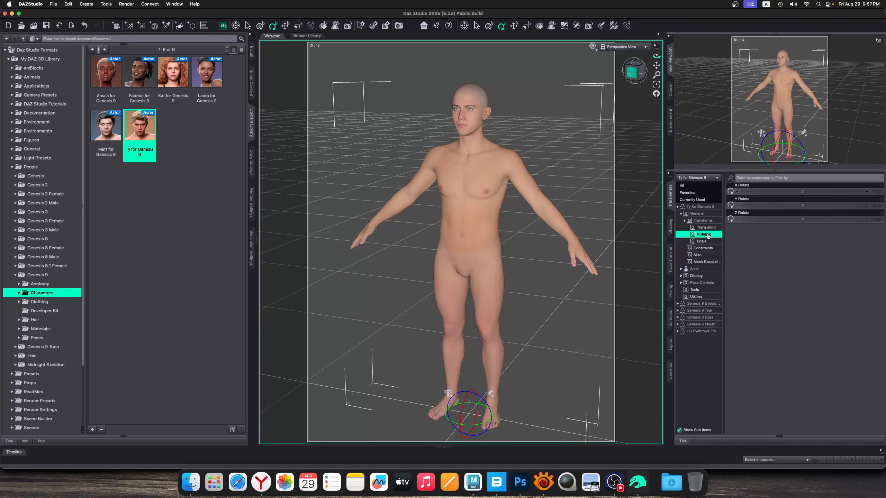
{"action": "left_click", "coordinate": [708, 228]}
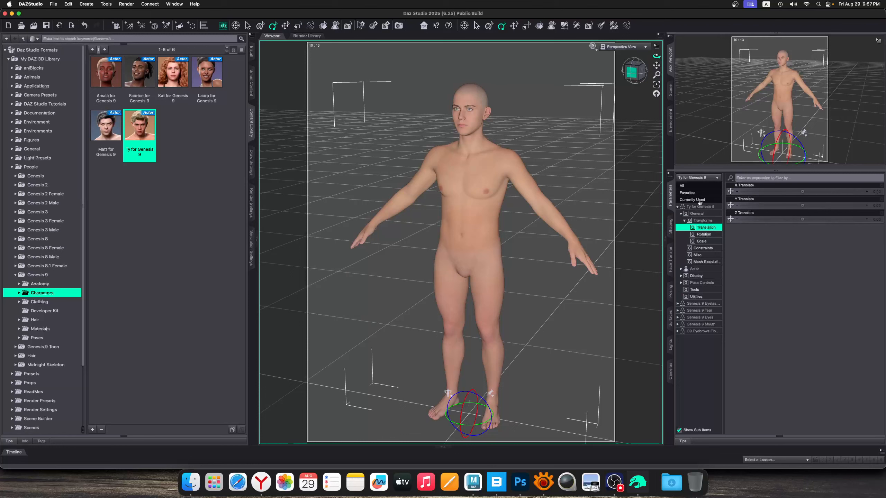
{"action": "left_click", "coordinate": [703, 207]}
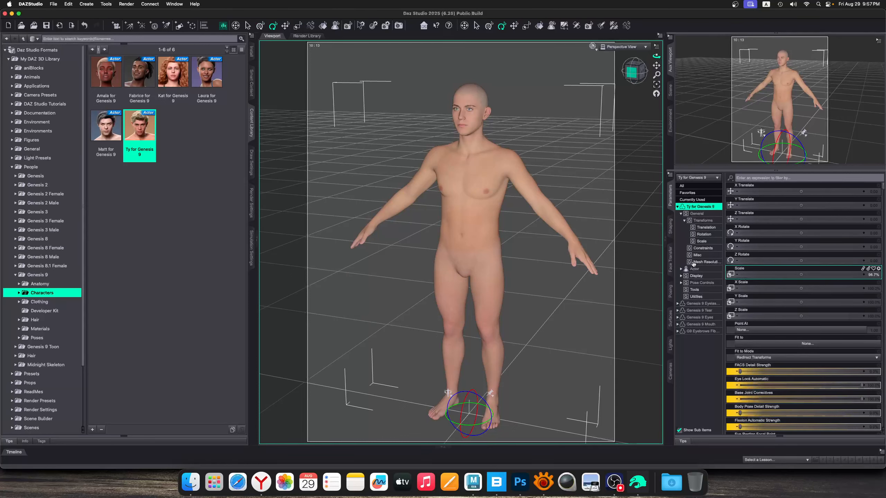
Set the figure's full-body Proportion Height shaping to 146.8%
{"action": "left_click", "coordinate": [670, 227]}
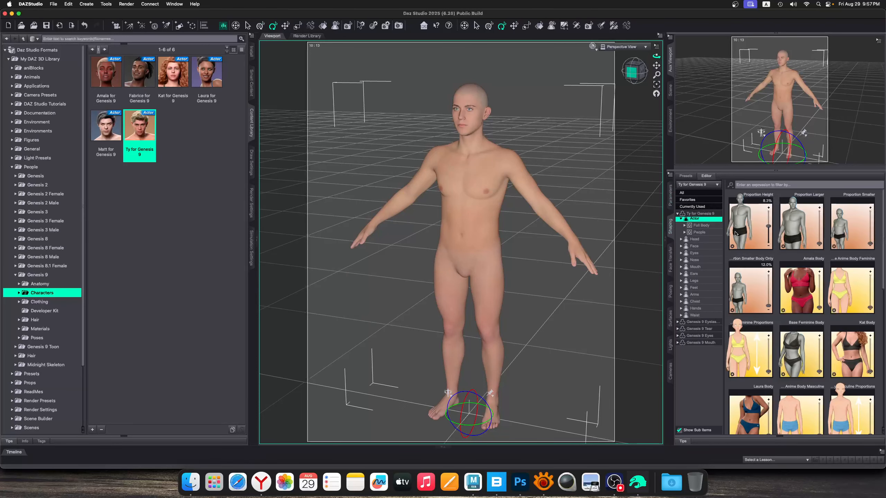
{"action": "left_click", "coordinate": [698, 213]}
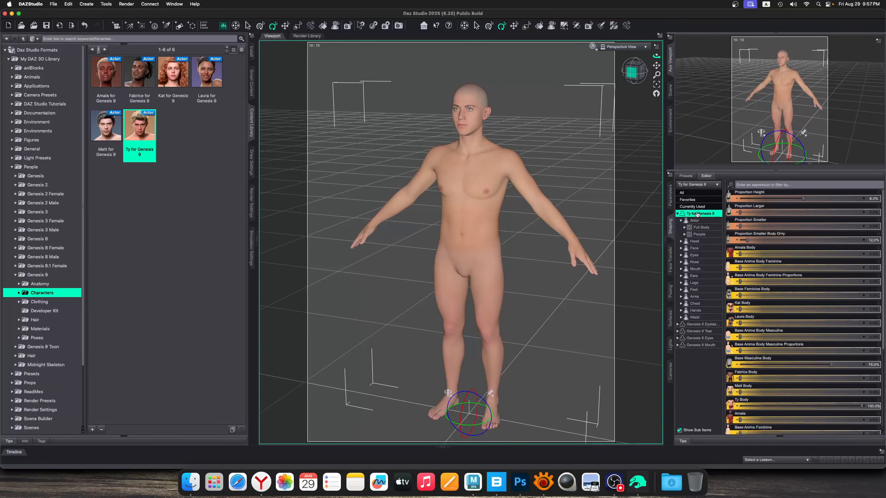
{"action": "left_click", "coordinate": [490, 229]}
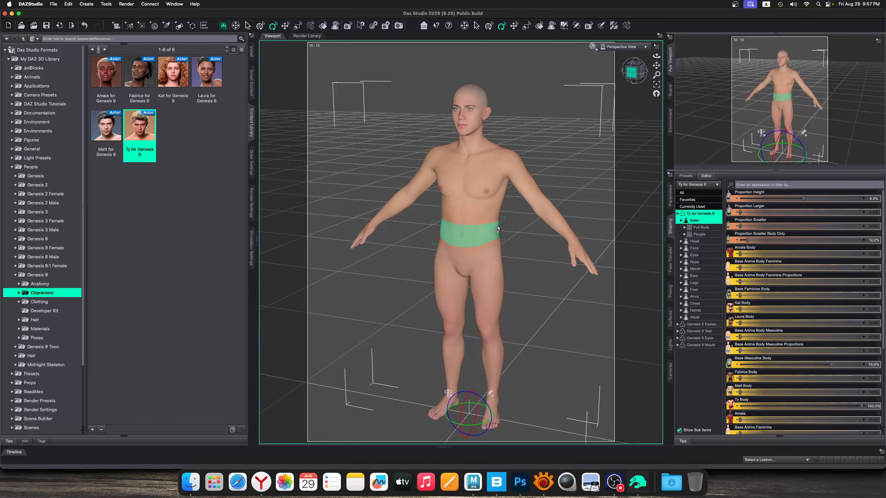
{"action": "left_click", "coordinate": [698, 228]}
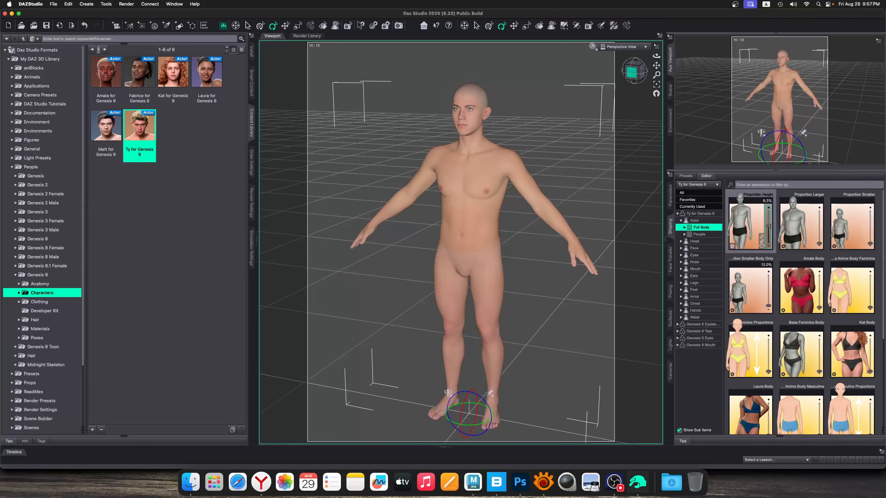
{"action": "left_click_drag", "start_coordinate": [772, 227], "coordinate": [770, 214]}
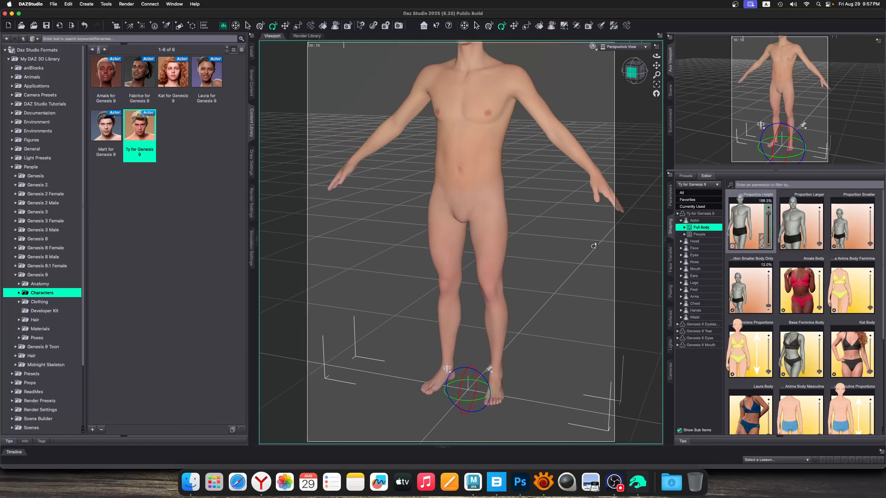
{"action": "scroll", "coordinate": [594, 246], "scroll_direction": "down", "scroll_amount": 5}
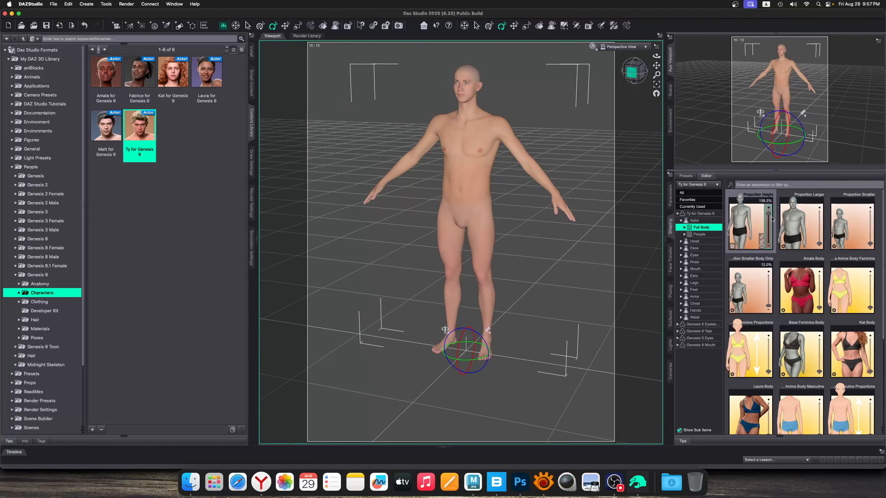
{"action": "left_click_drag", "start_coordinate": [772, 220], "coordinate": [772, 221]}
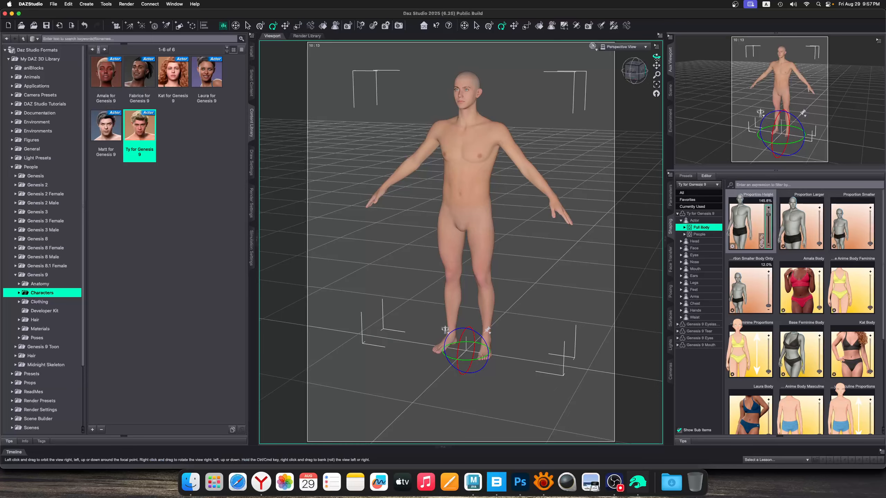
{"action": "left_click_drag", "start_coordinate": [657, 56], "coordinate": [681, 60]}
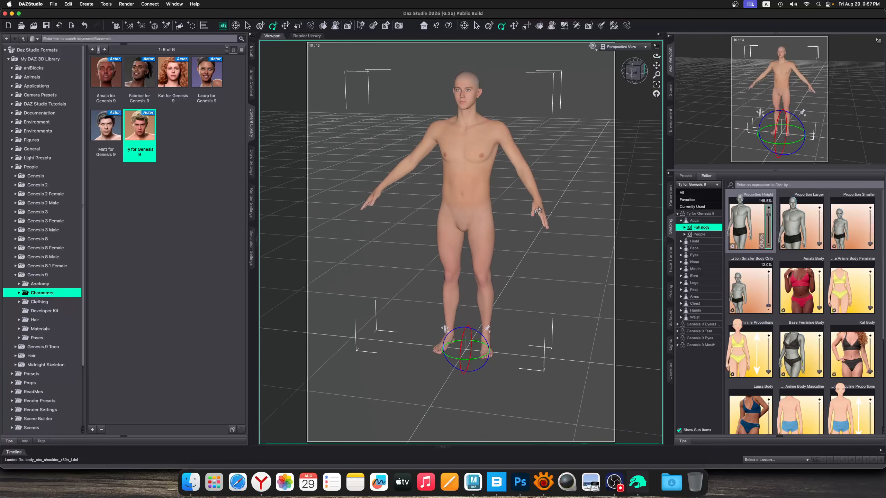
Lower both of the figure's outstretched arms so the hands hang beside the hips
{"action": "left_click_drag", "start_coordinate": [539, 210], "coordinate": [511, 212]}
{"action": "left_click", "coordinate": [605, 158]}
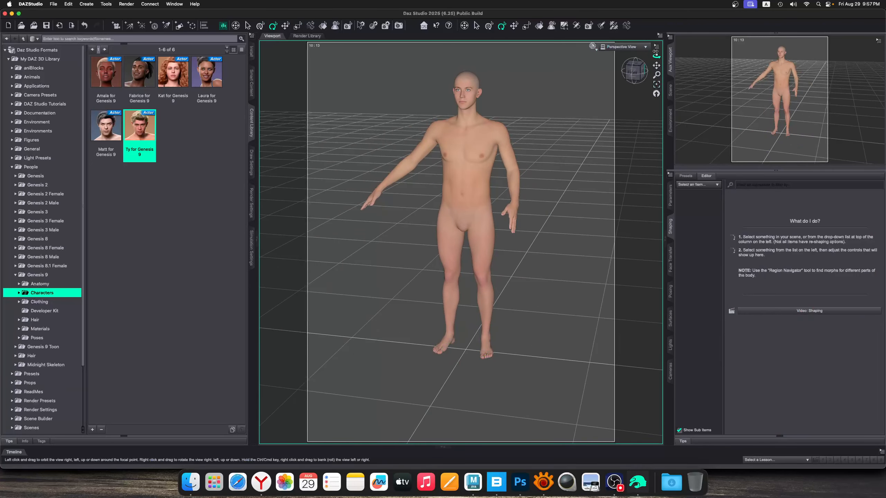
{"action": "left_click_drag", "start_coordinate": [656, 55], "coordinate": [634, 50]}
{"action": "left_click_drag", "start_coordinate": [436, 215], "coordinate": [494, 217]}
{"action": "left_click_drag", "start_coordinate": [657, 55], "coordinate": [680, 64]}
{"action": "left_click_drag", "start_coordinate": [529, 209], "coordinate": [510, 211]}
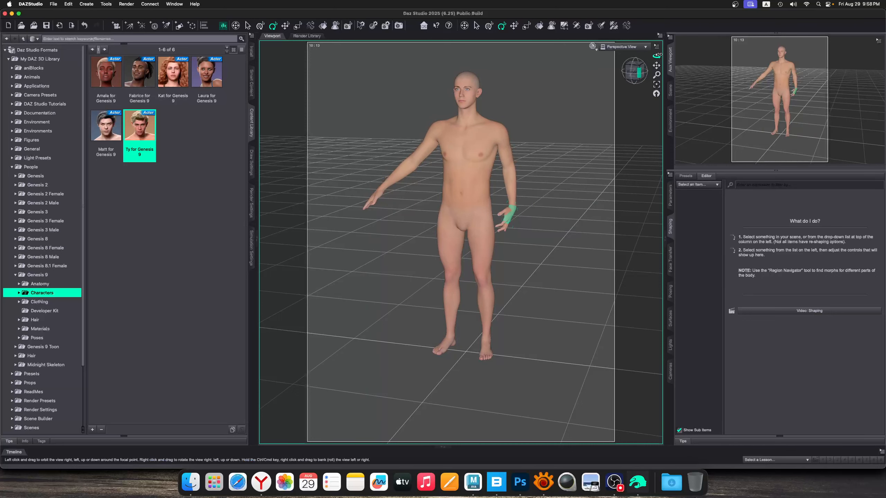
{"action": "left_click_drag", "start_coordinate": [551, 182], "coordinate": [408, 221], "text": "alt"}
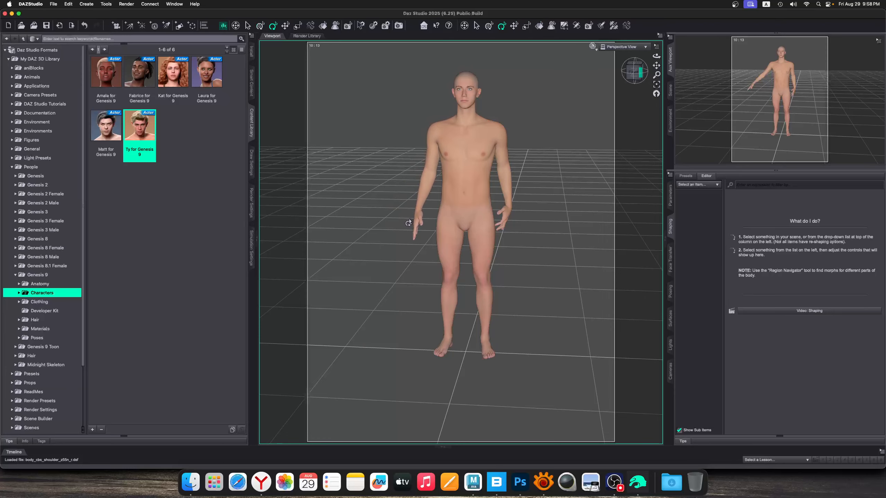
Bend the figure's right forearm forward at waist height and draw its elbow back, checking the central figure in Painting01_Sketch.jpg in XnView
{"action": "left_click_drag", "start_coordinate": [657, 56], "coordinate": [694, 42]}
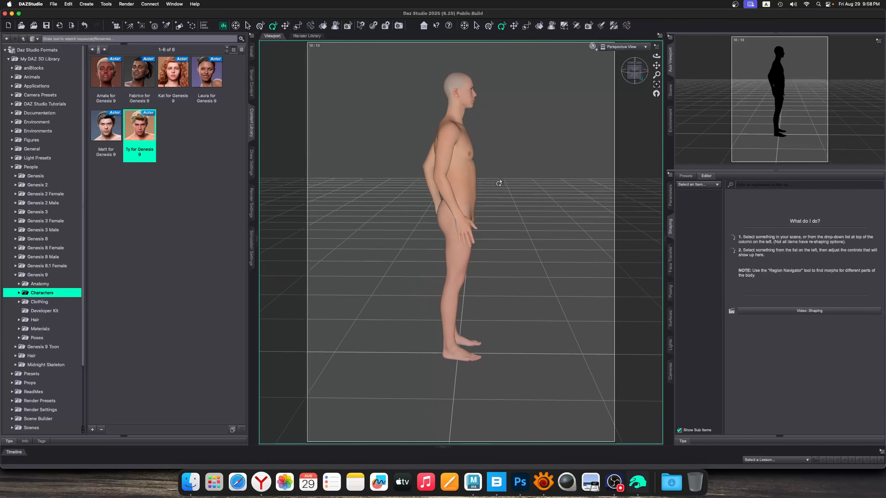
{"action": "left_click_drag", "start_coordinate": [469, 224], "coordinate": [507, 164]}
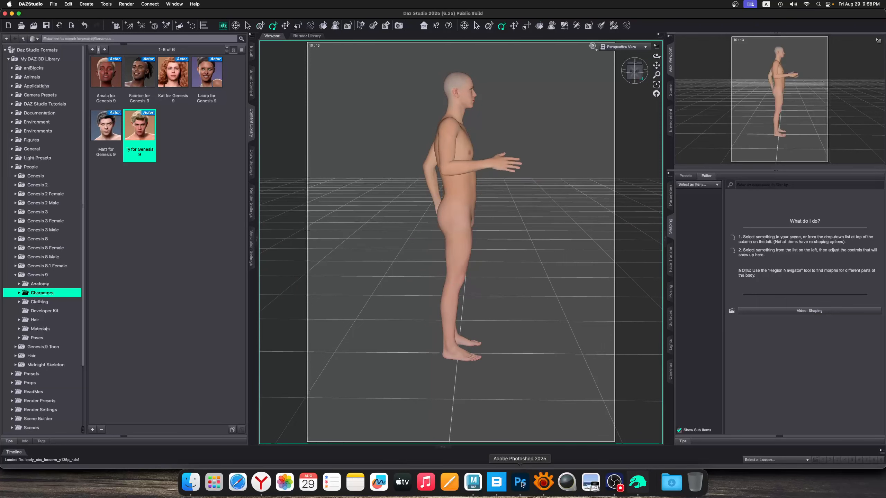
{"action": "left_click", "coordinate": [544, 484]}
{"action": "left_click_drag", "start_coordinate": [424, 182], "coordinate": [515, 311]}
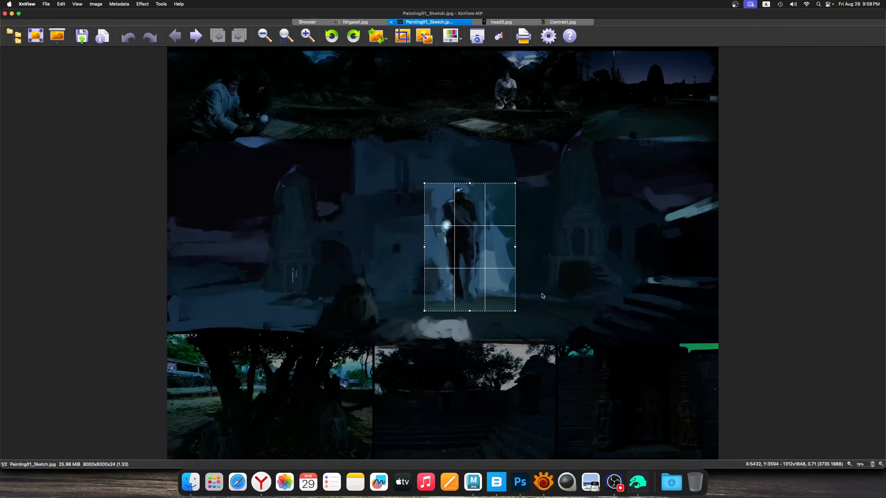
{"action": "left_click", "coordinate": [543, 296]}
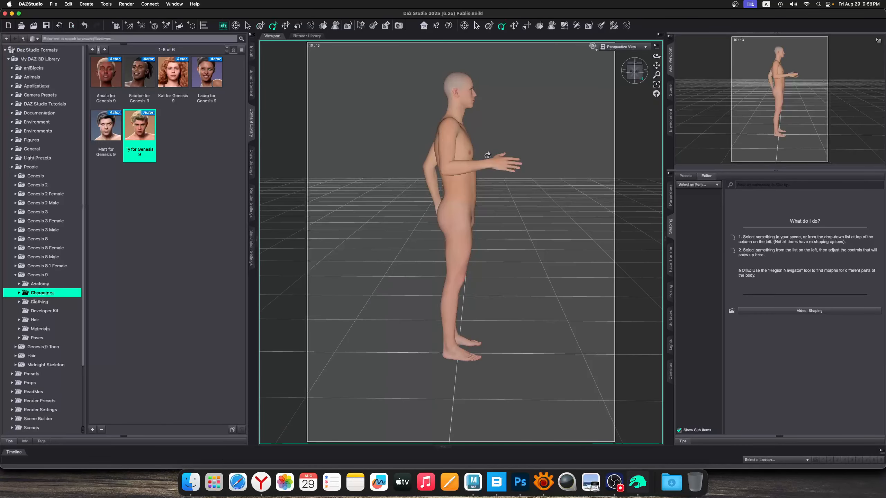
{"action": "left_click_drag", "start_coordinate": [487, 152], "coordinate": [493, 166]}
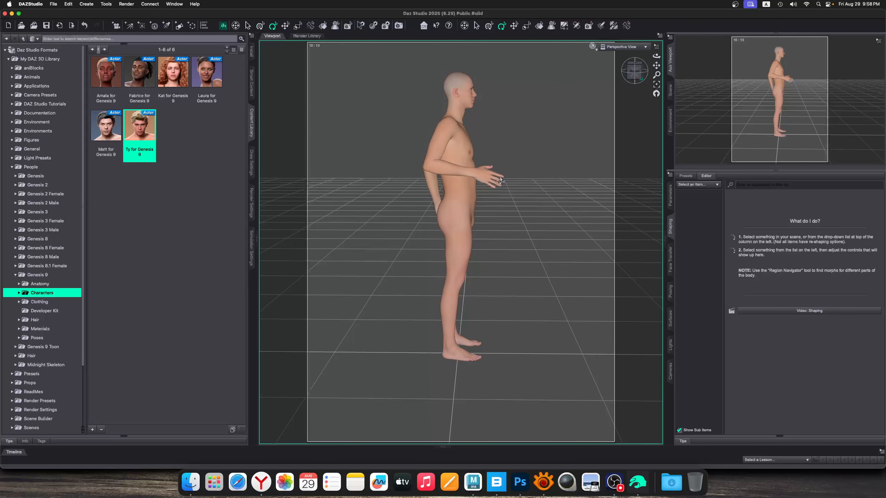
{"action": "left_click_drag", "start_coordinate": [655, 57], "coordinate": [332, 276]}
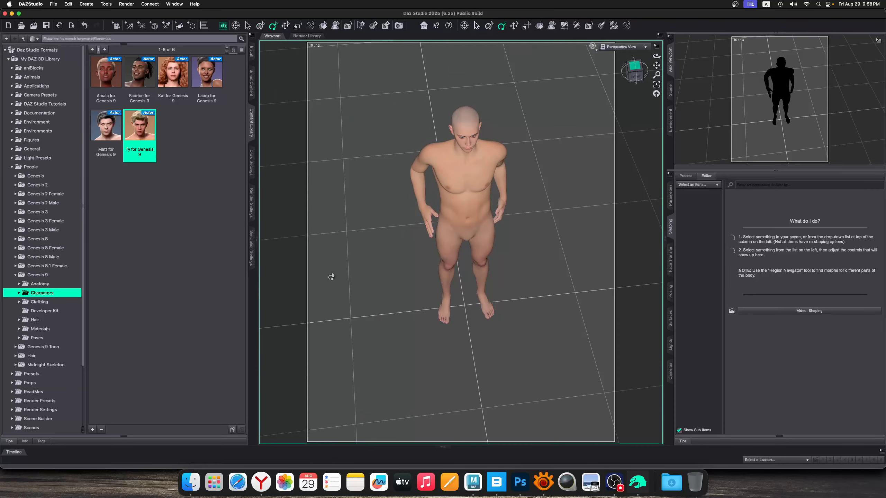
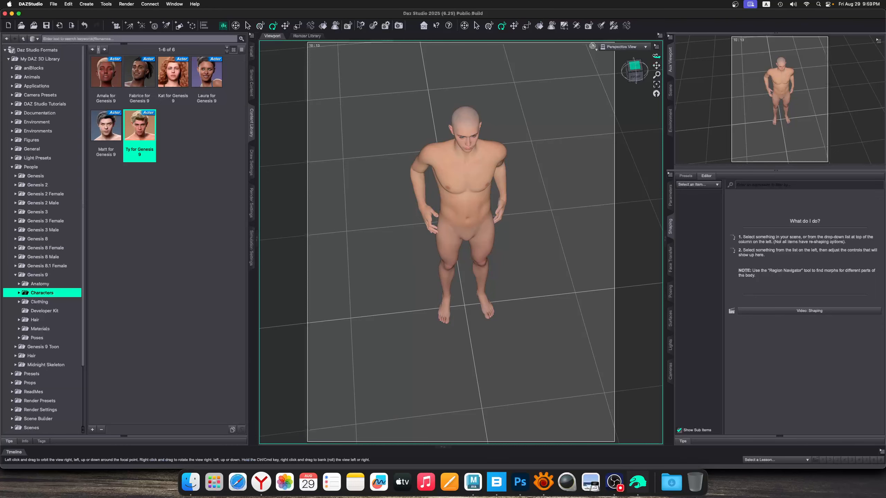
Inspect the figure's bent right arm, hand and torso from several angles
{"action": "mouse_move", "coordinate": [656, 55]}
{"action": "left_mouse_down"}
{"action": "mouse_move", "coordinate": [694, 43]}
{"action": "mouse_move", "coordinate": [641, 60]}
{"action": "mouse_move", "coordinate": [656, 55]}
{"action": "left_mouse_up"}
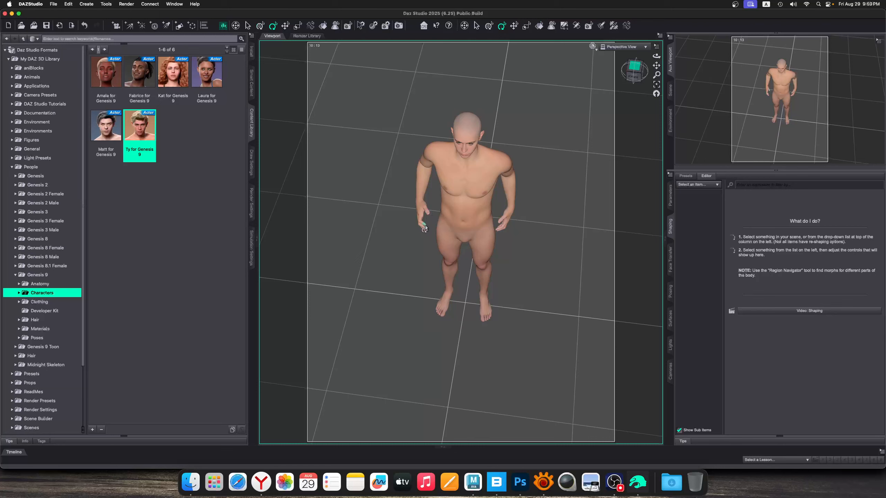
{"action": "left_click_drag", "start_coordinate": [424, 227], "coordinate": [431, 226]}
{"action": "left_click", "coordinate": [428, 230]}
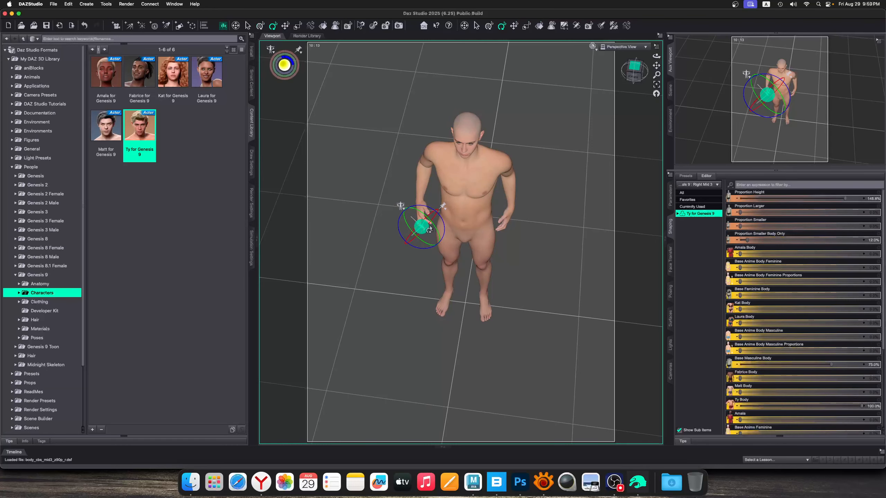
{"action": "left_click", "coordinate": [534, 238]}
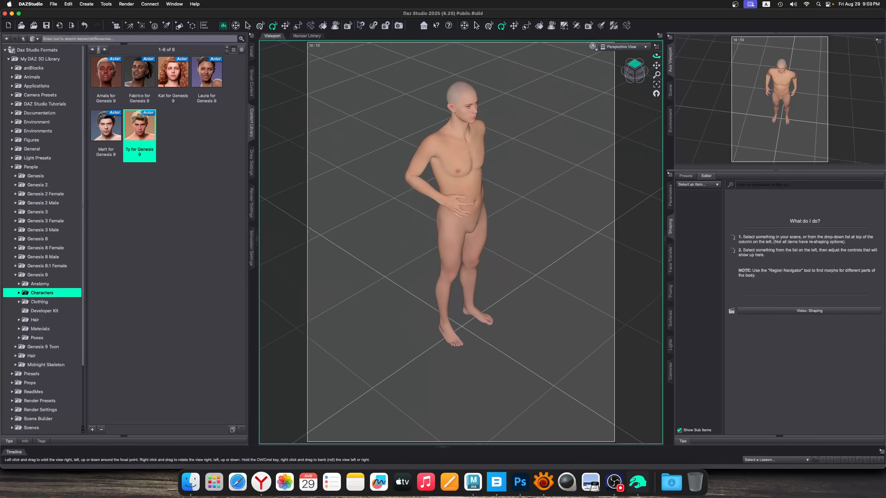
{"action": "left_click", "coordinate": [465, 223]}
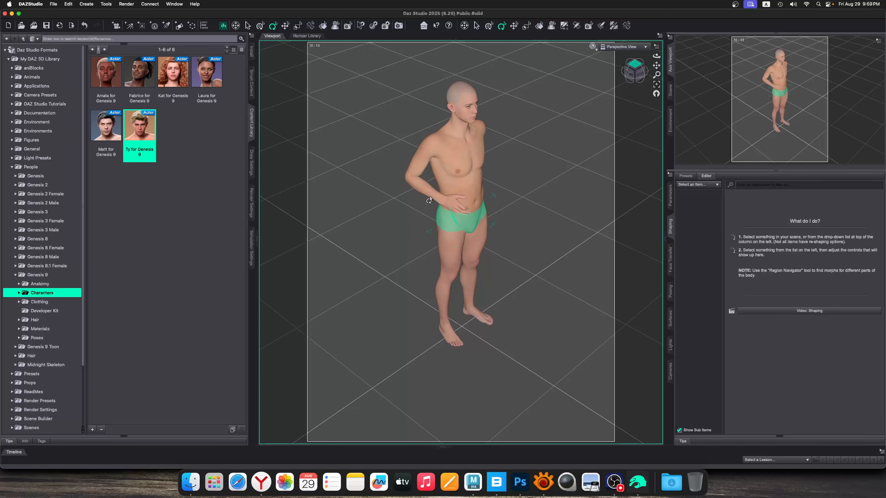
{"action": "left_click", "coordinate": [537, 126]}
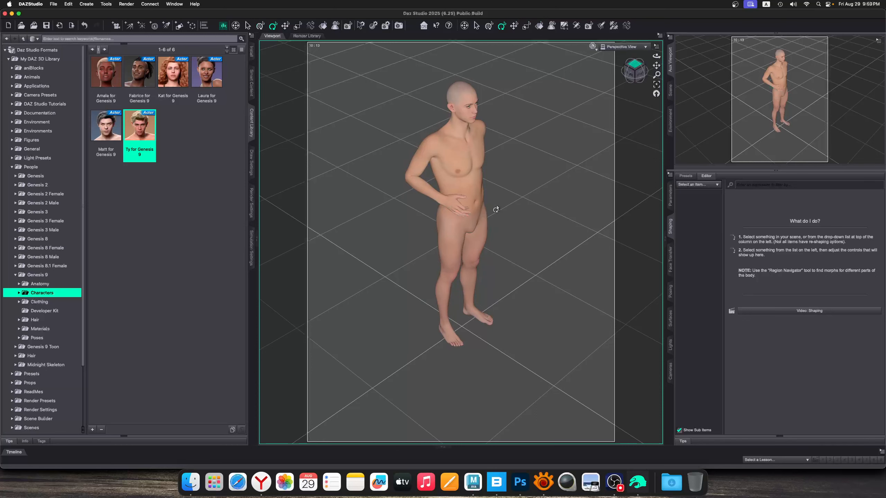
{"action": "scroll", "coordinate": [496, 209], "scroll_direction": "up", "scroll_amount": 3}
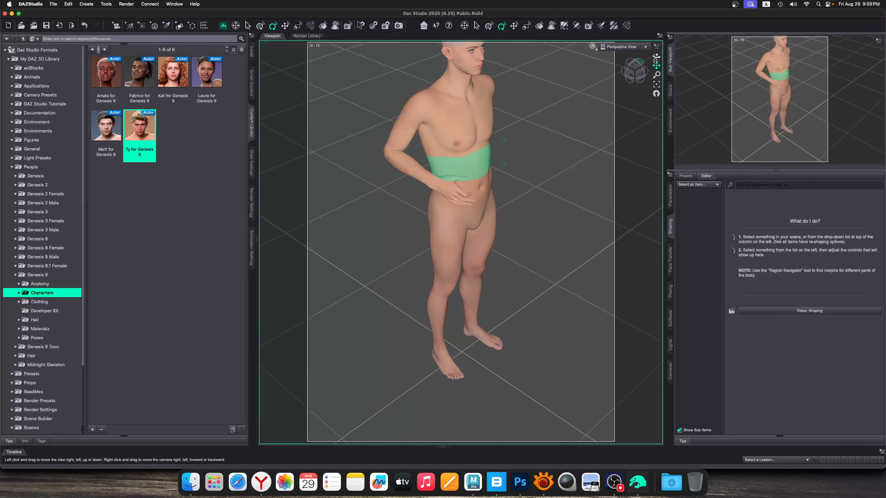
{"action": "left_click_drag", "start_coordinate": [656, 64], "coordinate": [547, 154]}
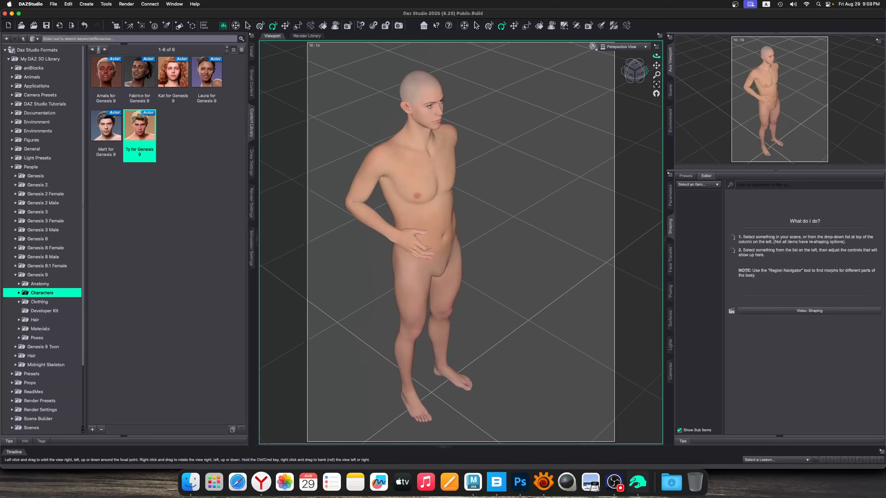
{"action": "left_click_drag", "start_coordinate": [656, 56], "coordinate": [678, 37]}
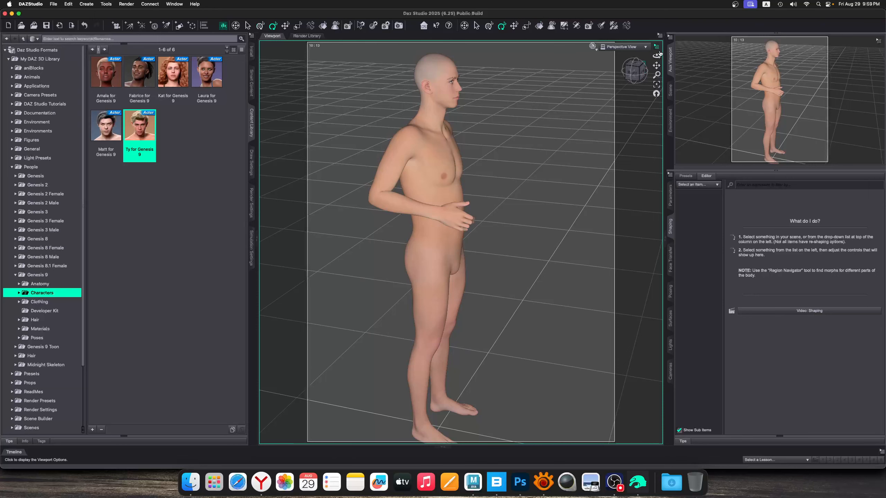
{"action": "left_click_drag", "start_coordinate": [657, 56], "coordinate": [651, 69]}
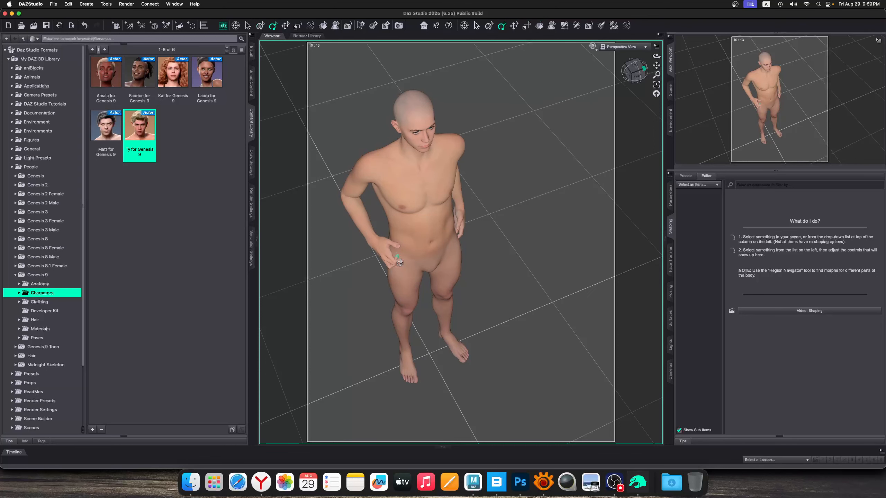
{"action": "left_click_drag", "start_coordinate": [657, 56], "coordinate": [645, 52]}
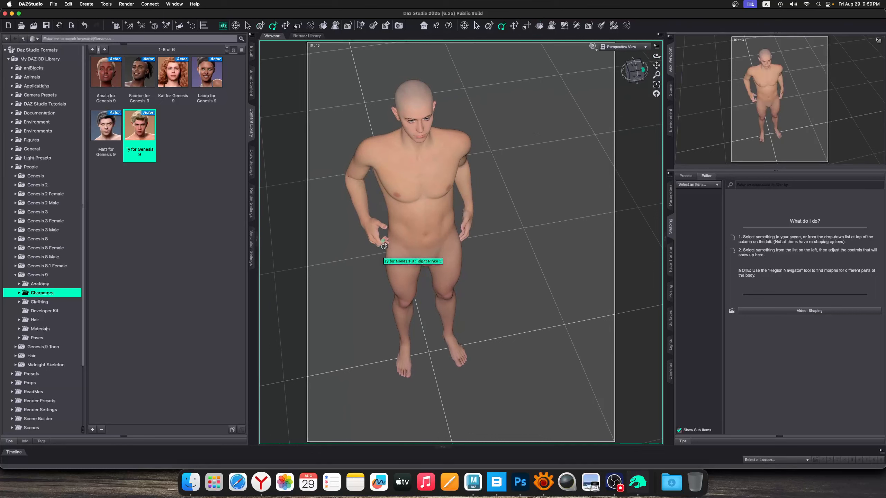
{"action": "left_click", "coordinate": [369, 226]}
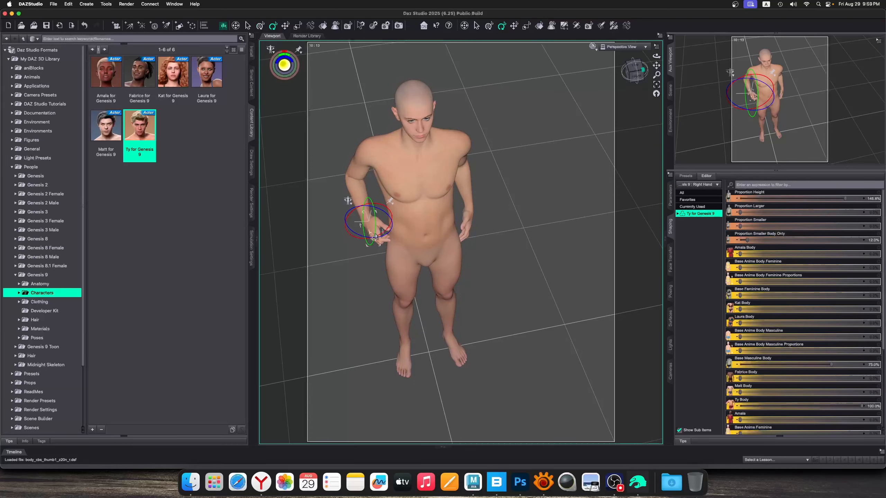
{"action": "left_click", "coordinate": [286, 217]}
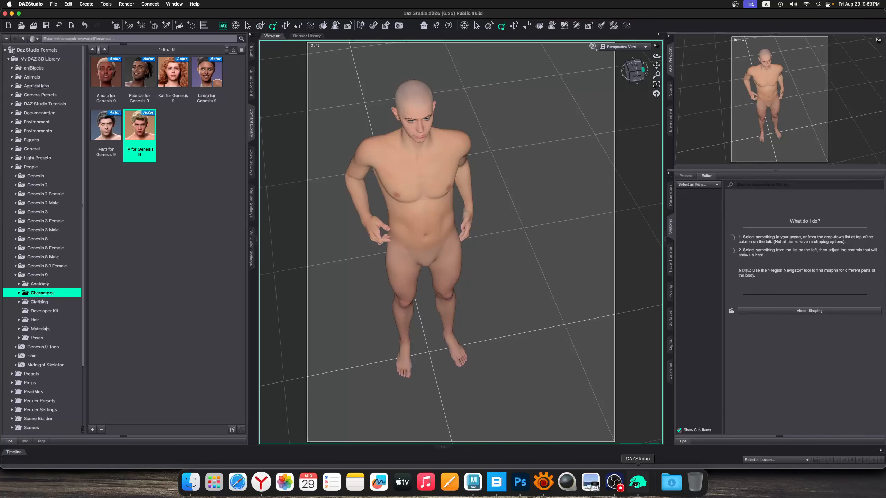
Switch to XnView and examine the armoured figure on the hillside in Nirgalati.jpg
{"action": "left_click", "coordinate": [545, 481]}
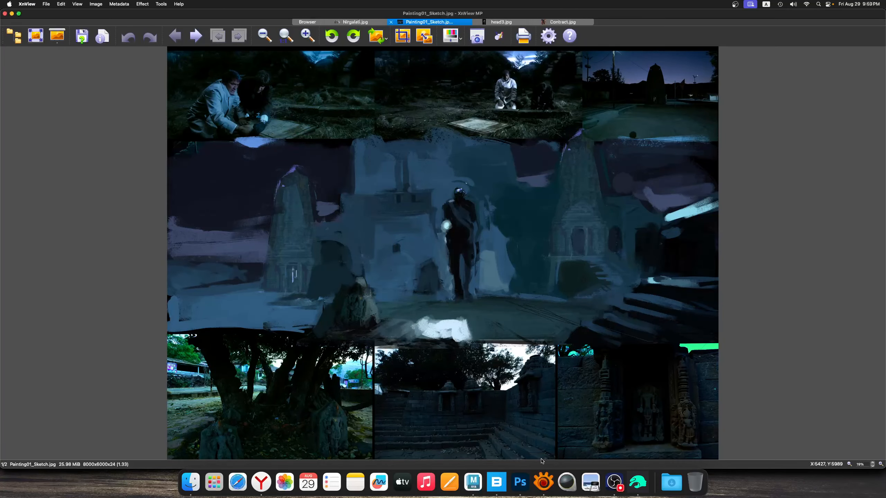
{"action": "left_click", "coordinate": [361, 22]}
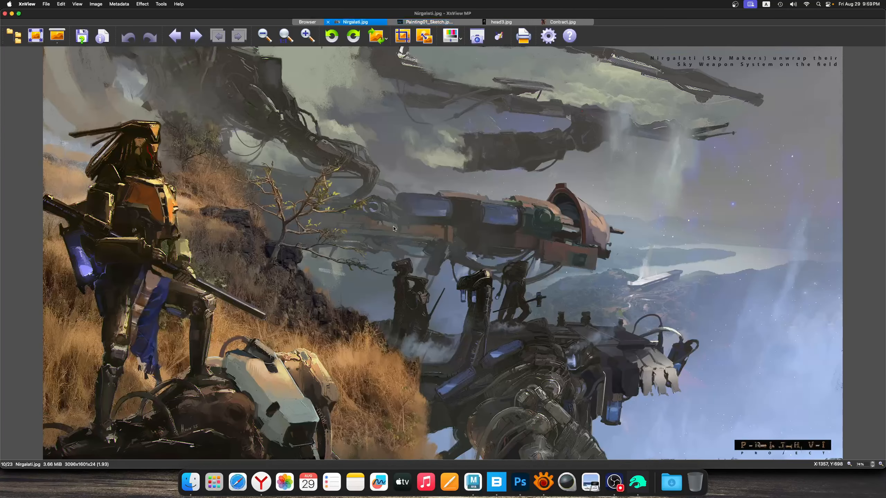
{"action": "left_click_drag", "start_coordinate": [105, 133], "coordinate": [316, 437]}
{"action": "left_click", "coordinate": [294, 317]}
{"action": "left_click", "coordinate": [314, 435]}
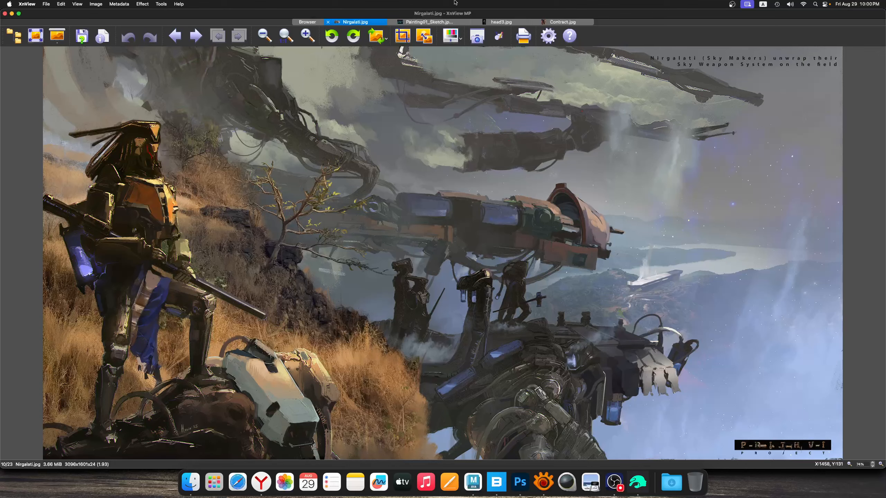
Examine the central figure's feet and the middle painted band in Painting01_Sketch.jpg by framing them with temporary selections
{"action": "left_click", "coordinate": [440, 23]}
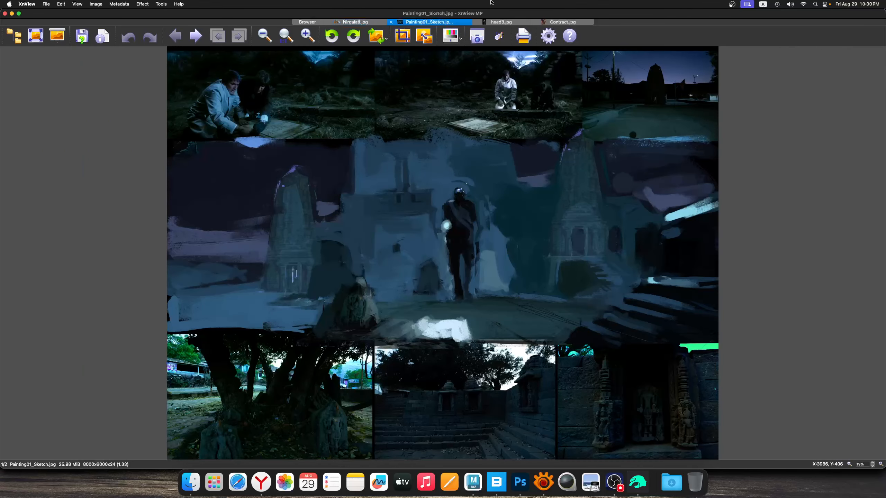
{"action": "left_click_drag", "start_coordinate": [477, 291], "coordinate": [518, 313]}
{"action": "left_click", "coordinate": [454, 313]}
{"action": "left_click_drag", "start_coordinate": [167, 139], "coordinate": [721, 402]}
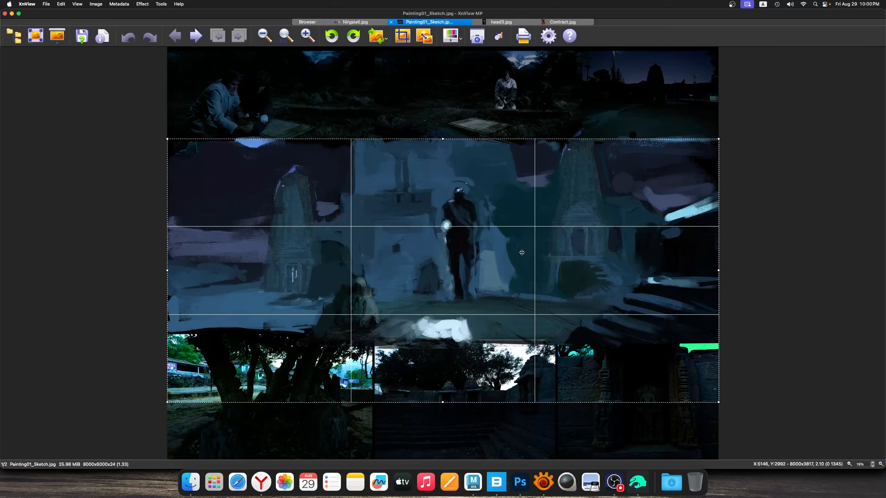
{"action": "left_click", "coordinate": [545, 265]}
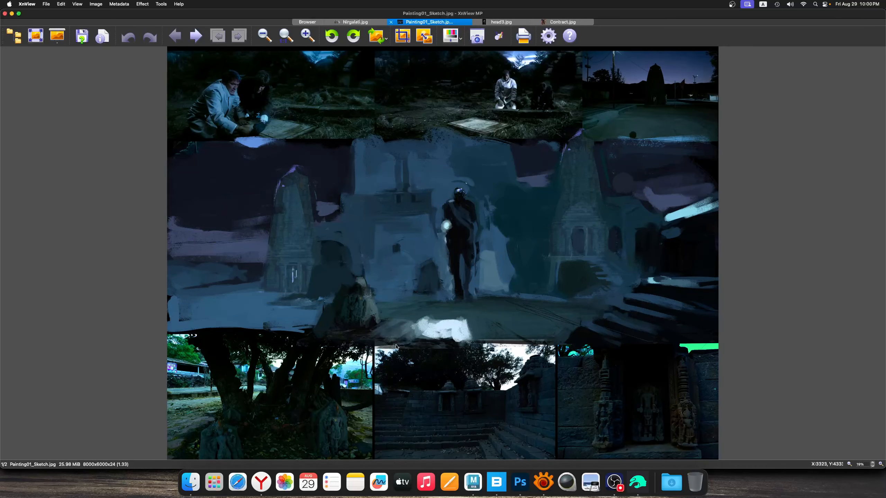
Examine the white foreground patch below the standing figure in Painting01_Sketch.jpg, framing it with several temporary selections
{"action": "left_click_drag", "start_coordinate": [381, 321], "coordinate": [472, 352]}
{"action": "left_click", "coordinate": [496, 358]}
{"action": "mouse_move", "coordinate": [344, 313]}
{"action": "left_mouse_down"}
{"action": "mouse_move", "coordinate": [490, 355]}
{"action": "mouse_move", "coordinate": [347, 304]}
{"action": "left_mouse_up"}
{"action": "left_click", "coordinate": [488, 352]}
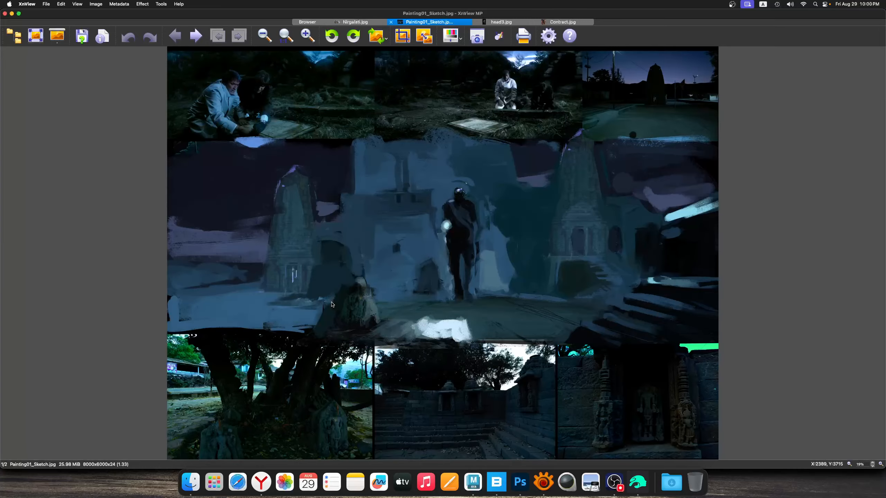
{"action": "left_click", "coordinate": [346, 304]}
{"action": "left_click_drag", "start_coordinate": [340, 309], "coordinate": [491, 358]}
{"action": "left_click", "coordinate": [509, 328]}
{"action": "left_click_drag", "start_coordinate": [490, 312], "coordinate": [297, 368]}
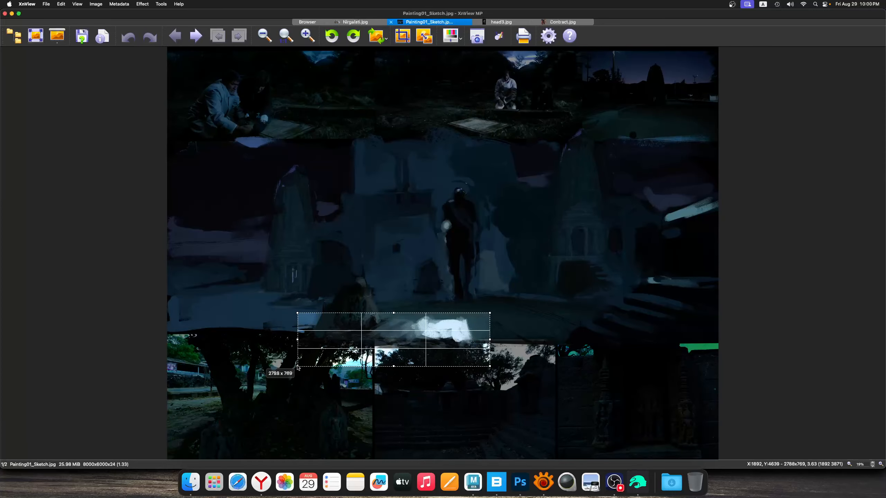
{"action": "left_click", "coordinate": [291, 321]}
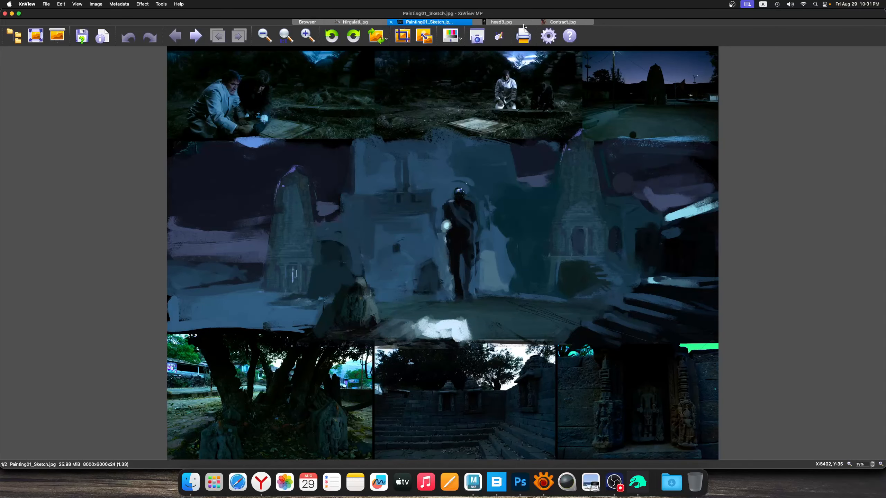
View head3.jpg and frame the painted skull with a temporary selection
{"action": "left_click", "coordinate": [512, 23]}
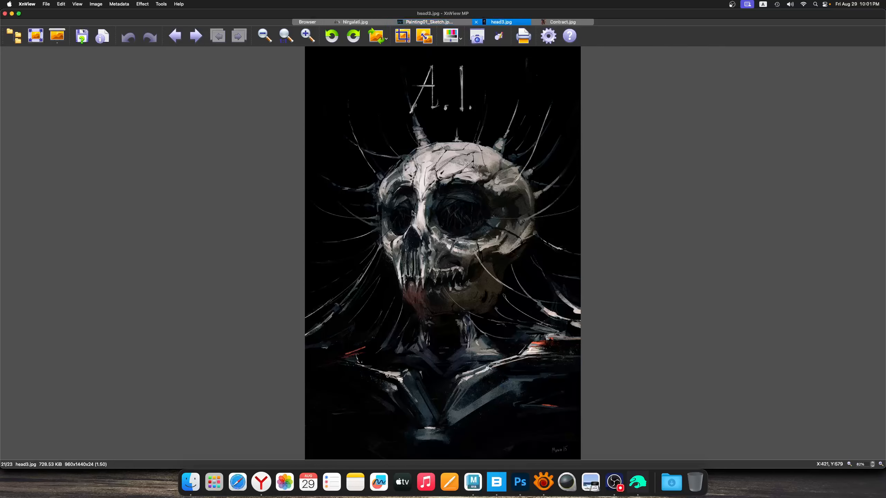
{"action": "left_click_drag", "start_coordinate": [364, 144], "coordinate": [538, 332]}
{"action": "left_click", "coordinate": [551, 300]}
View Contract.jpg and examine the hanging skull and the area around the turbaned man using temporary selections
{"action": "left_click", "coordinate": [558, 24]}
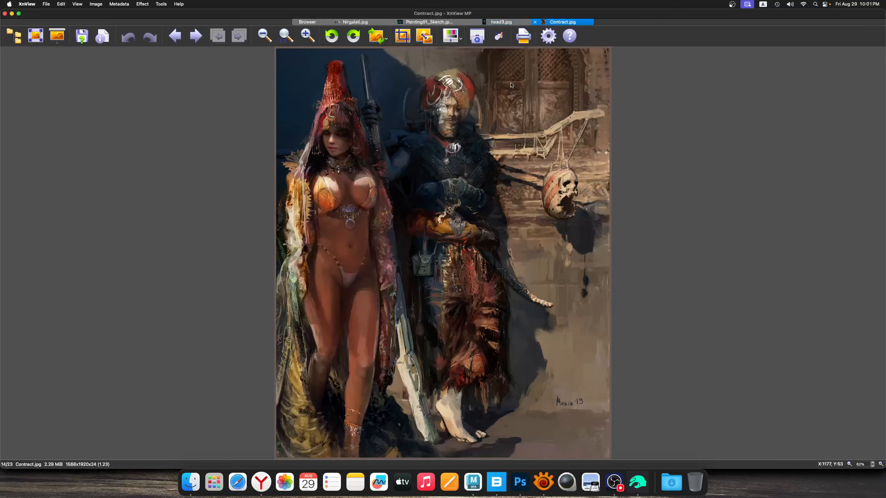
{"action": "left_click_drag", "start_coordinate": [492, 147], "coordinate": [604, 241]}
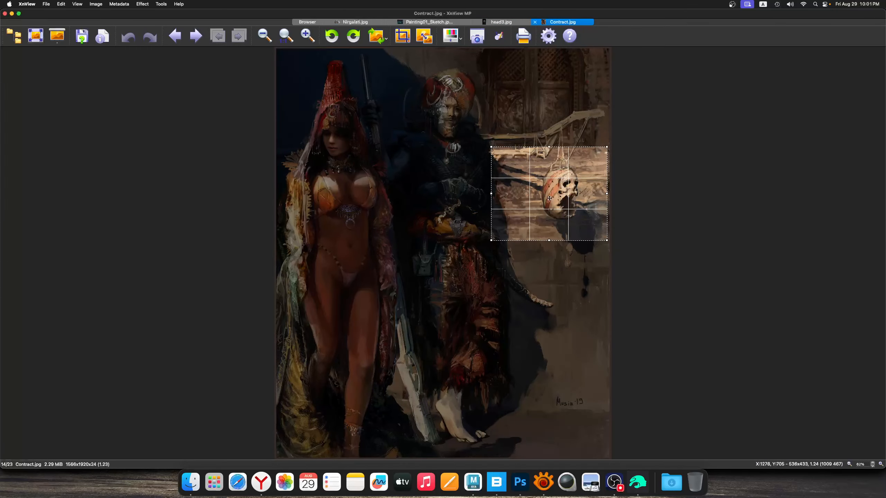
{"action": "left_click_drag", "start_coordinate": [466, 101], "coordinate": [604, 231]}
{"action": "left_click_drag", "start_coordinate": [347, 95], "coordinate": [605, 222]}
{"action": "left_click", "coordinate": [571, 265]}
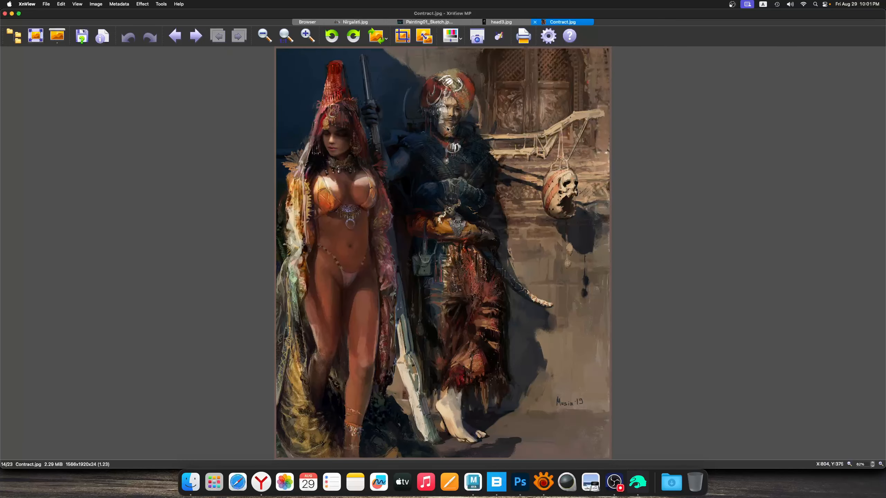
Compare the posed figure in Daz Studio, seen from the front, with the standing figure in Painting01_Sketch.jpg in XnView
{"action": "left_click", "coordinate": [352, 22]}
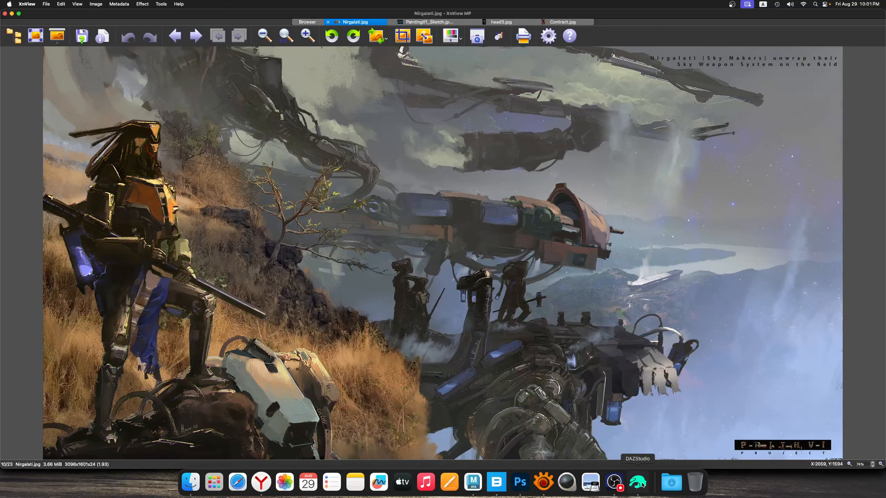
{"action": "left_click", "coordinate": [631, 487]}
{"action": "left_click_drag", "start_coordinate": [656, 56], "coordinate": [651, 32]}
{"action": "left_click", "coordinate": [543, 483]}
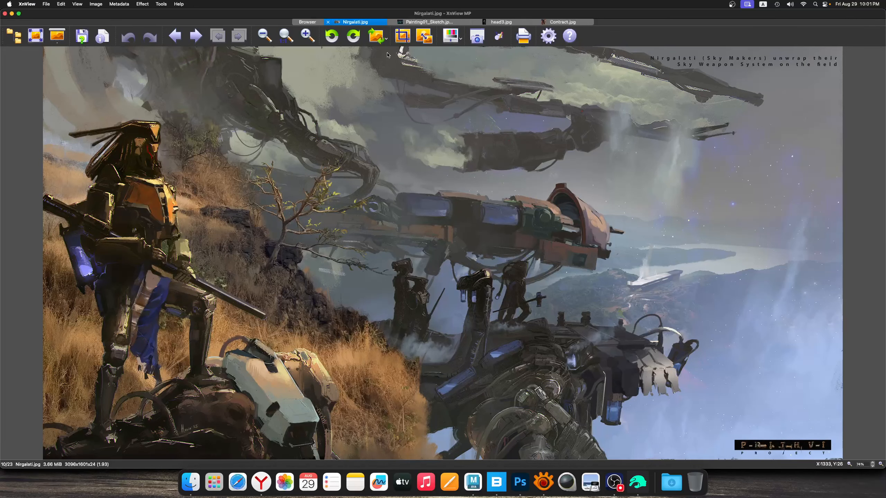
{"action": "left_click", "coordinate": [430, 22]}
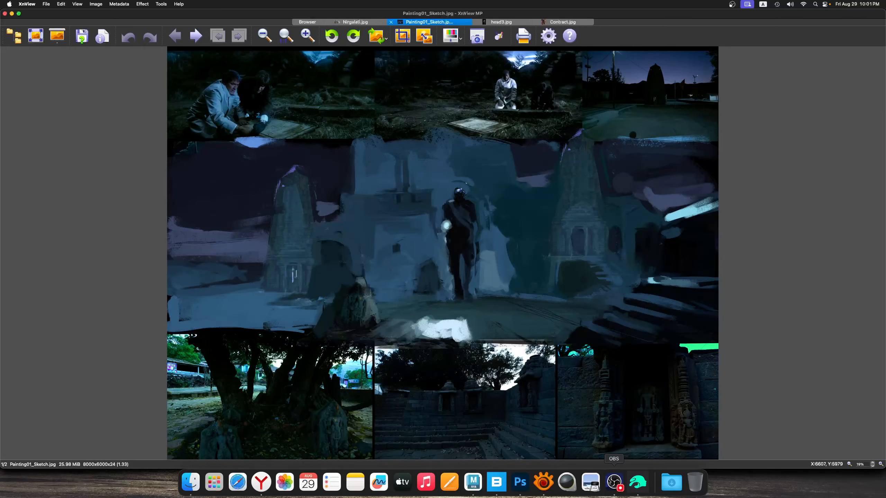
{"action": "left_click", "coordinate": [520, 482]}
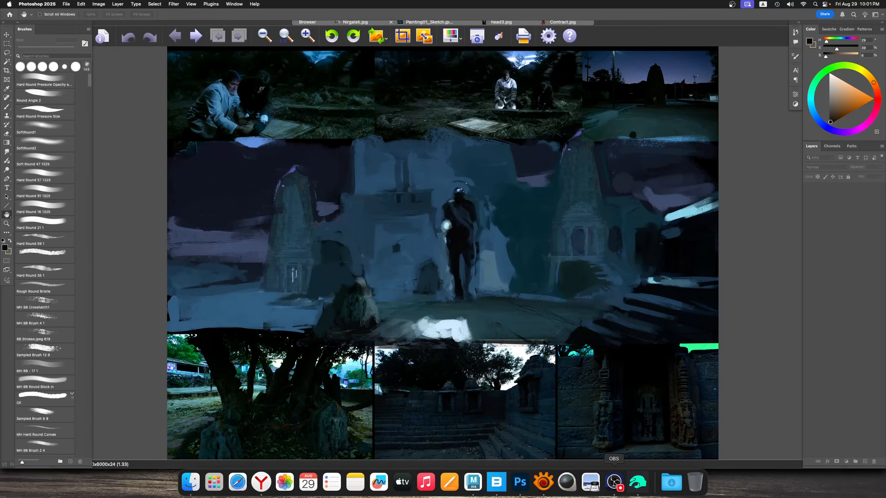
{"action": "left_click", "coordinate": [638, 482]}
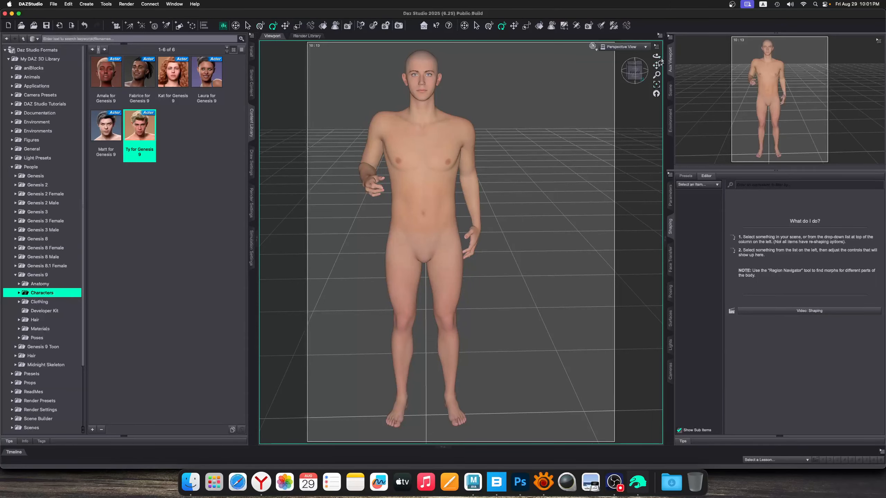
Lower the figure's bent right forearm slightly and draw its left foot back behind the right leg with the heel raised
{"action": "left_click_drag", "start_coordinate": [657, 56], "coordinate": [822, 48]}
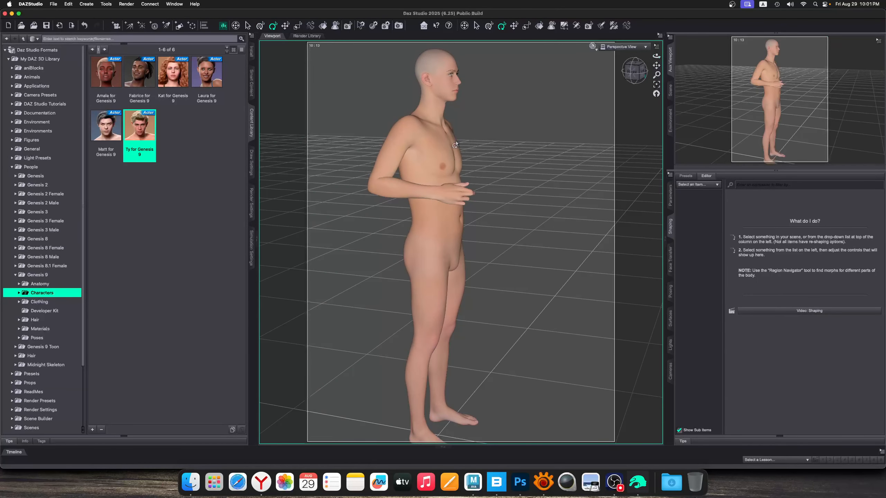
{"action": "left_click_drag", "start_coordinate": [446, 194], "coordinate": [464, 218]}
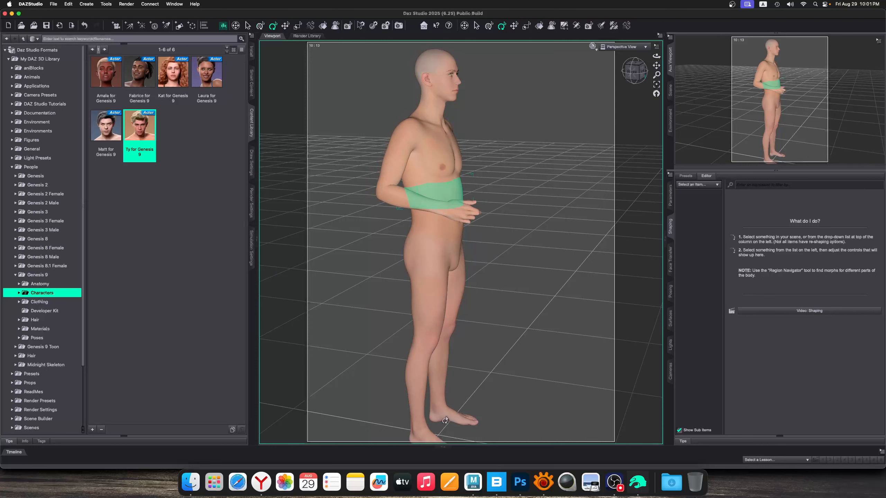
{"action": "left_click_drag", "start_coordinate": [445, 412], "coordinate": [401, 412]}
Save the scene as necropolis_robot.duf in the Scenes folder and accept the scene save options as offered
{"action": "left_click", "coordinate": [54, 5]}
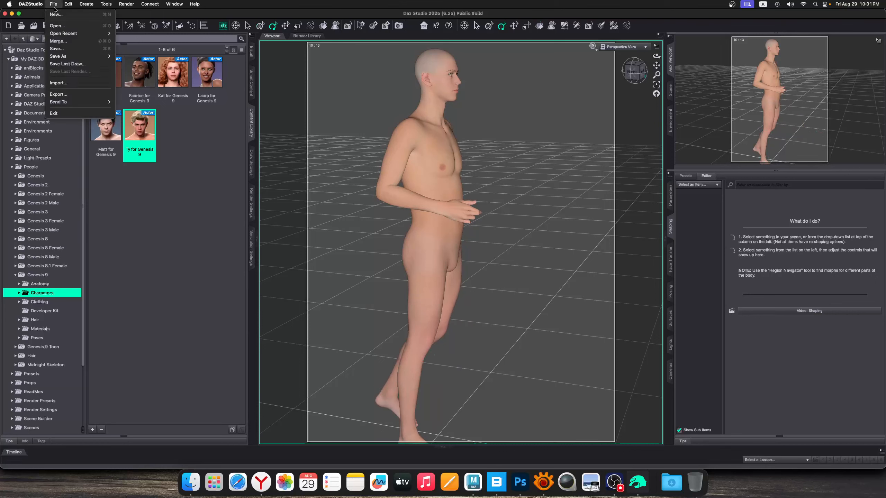
{"action": "mouse_move", "coordinate": [58, 56]}
{"action": "left_click", "coordinate": [126, 60]}
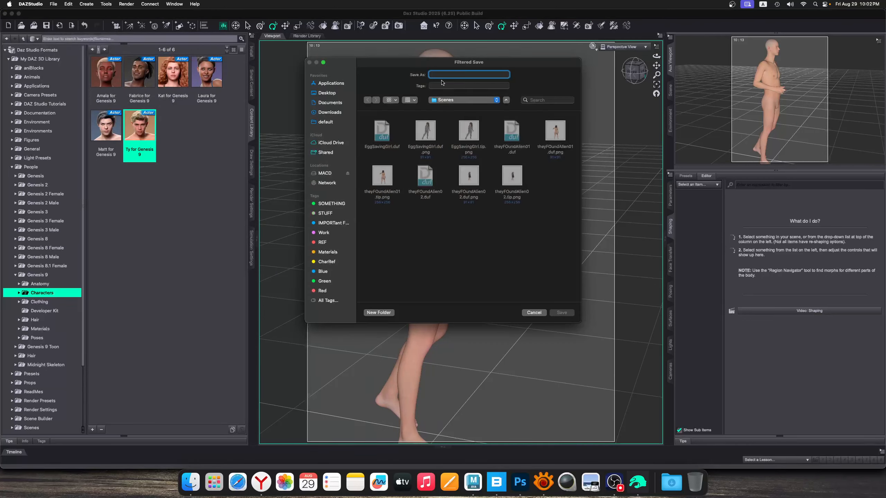
{"action": "type", "text": "gra"}
{"action": "key", "text": "BackSpace"}
{"action": "key", "text": "BackSpace"}
{"action": "key", "text": "BackSpace"}
{"action": "key", "text": "BackSpace"}
{"action": "key", "text": "BackSpace"}
{"action": "type", "text": "ne"}
{"action": "key", "text": "Return"}
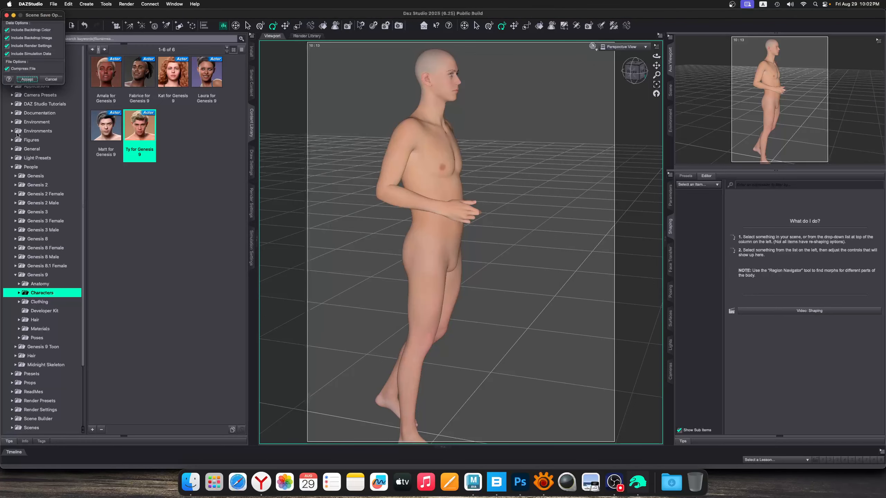
{"action": "left_click", "coordinate": [28, 79]}
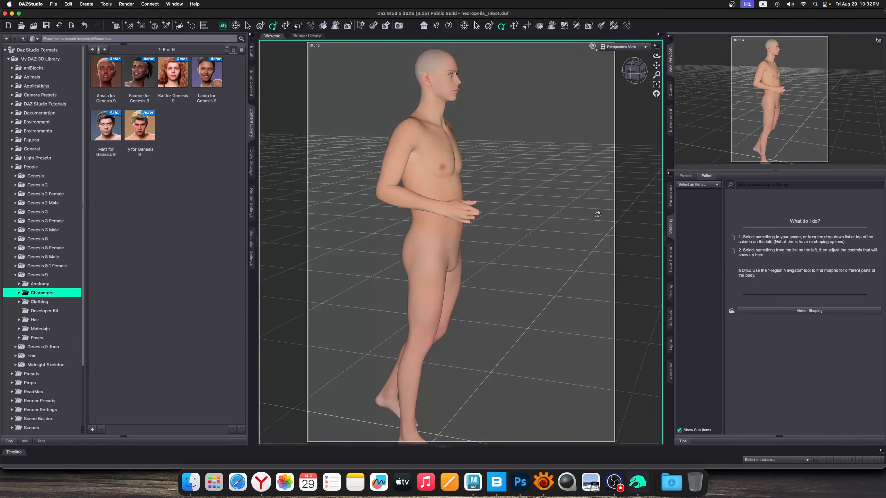
Move the figure's right foot forward in side view to lengthen the stride
{"action": "scroll", "coordinate": [489, 250], "scroll_direction": "down", "scroll_amount": 3}
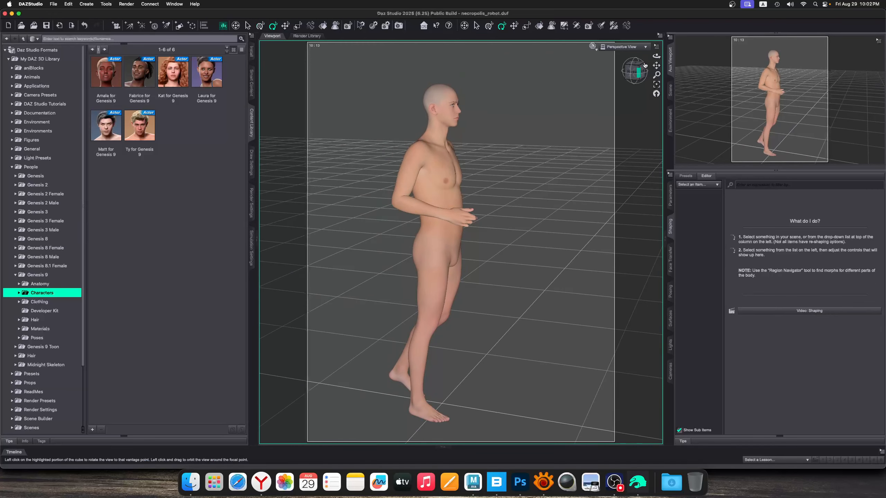
{"action": "left_click_drag", "start_coordinate": [656, 56], "coordinate": [701, 42]}
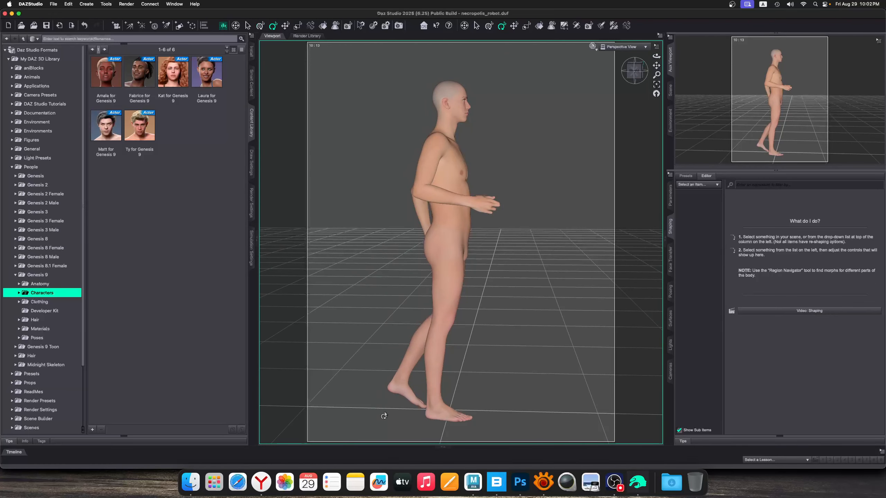
{"action": "left_click_drag", "start_coordinate": [440, 419], "coordinate": [481, 412]}
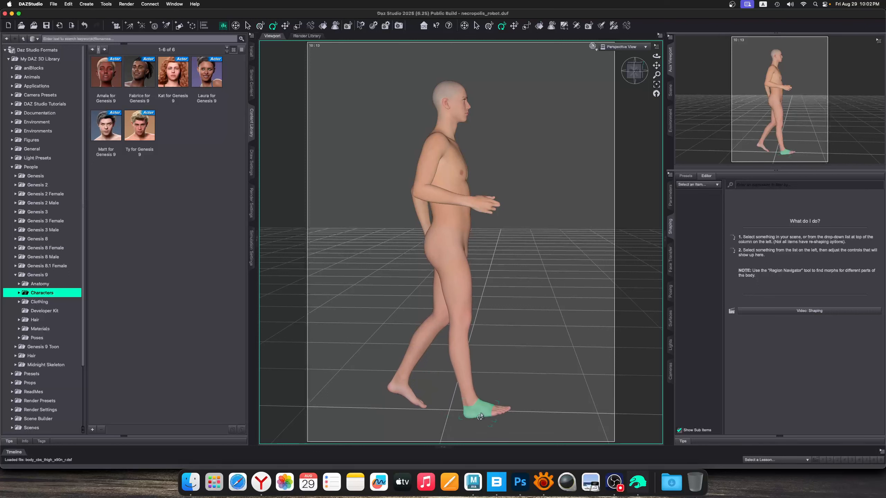
Rotate the right foot's toes slightly upward and bend the left foot's toes toward the ground
{"action": "left_click", "coordinate": [501, 412]}
{"action": "left_click", "coordinate": [531, 402]}
{"action": "left_click", "coordinate": [493, 411]}
{"action": "left_click", "coordinate": [519, 403]}
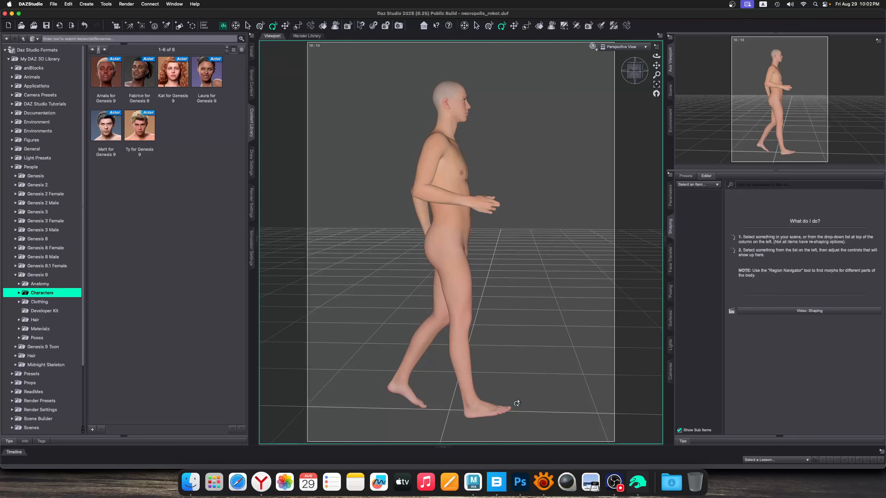
{"action": "left_click", "coordinate": [502, 412]}
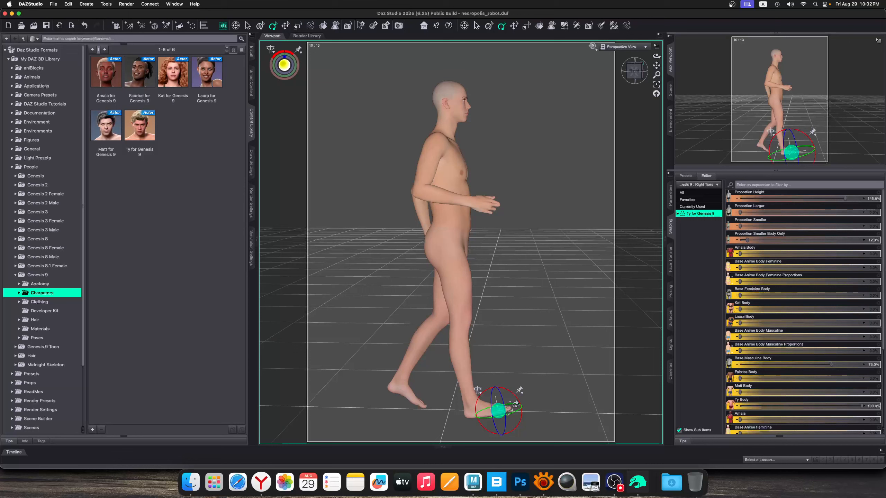
{"action": "left_click", "coordinate": [260, 27]}
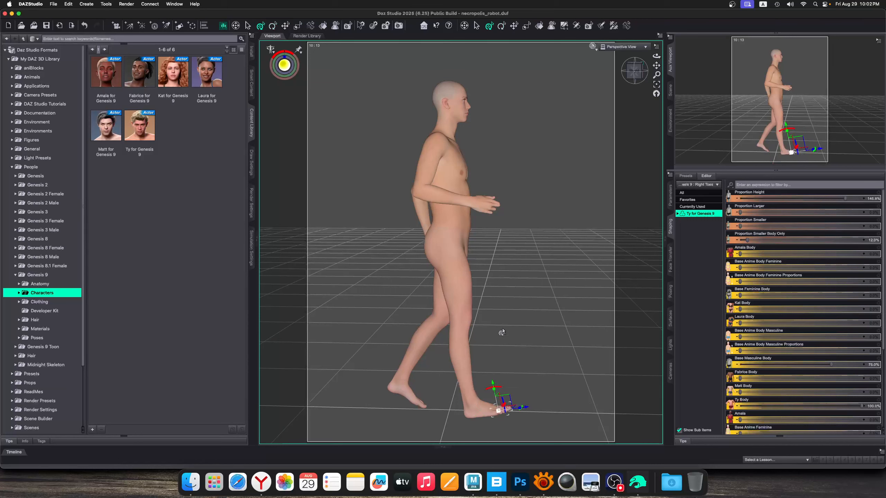
{"action": "left_click_drag", "start_coordinate": [497, 389], "coordinate": [494, 389]}
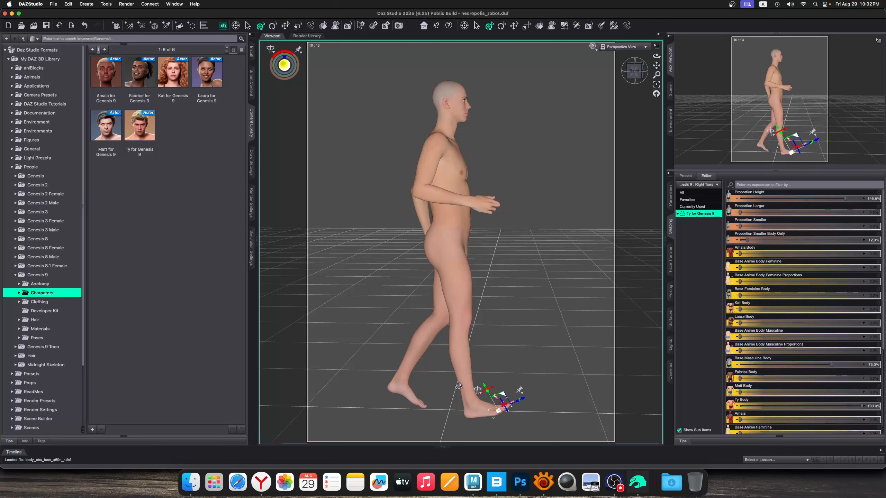
{"action": "left_click", "coordinate": [417, 406]}
{"action": "left_click_drag", "start_coordinate": [432, 383], "coordinate": [427, 383]}
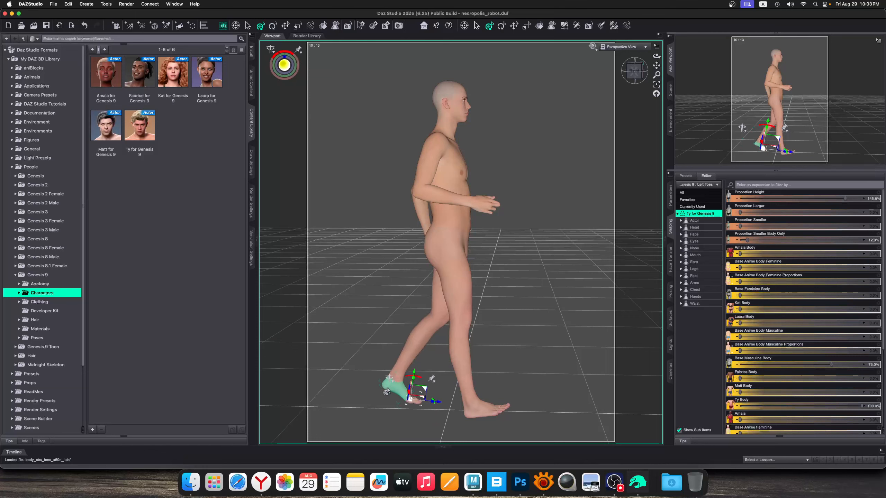
{"action": "left_click", "coordinate": [532, 196]}
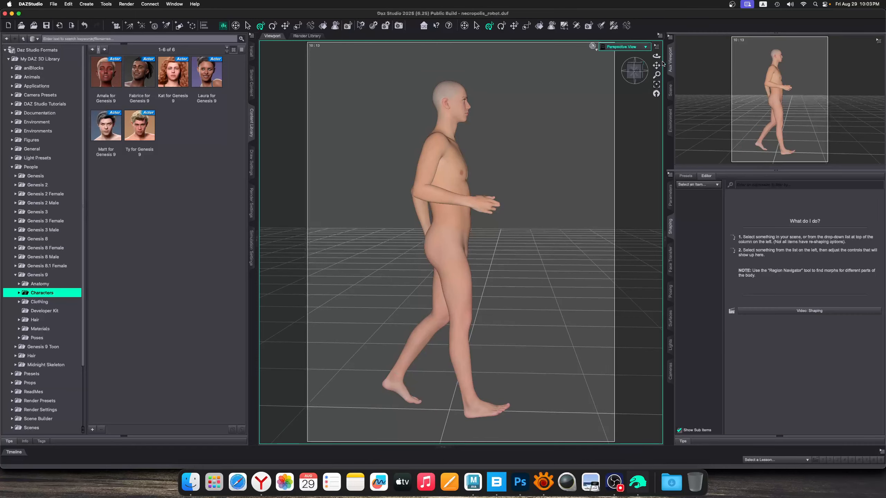
Shift the figure's right foot inward toward the body's centre line as seen from the front
{"action": "mouse_move", "coordinate": [656, 56]}
{"action": "left_mouse_down"}
{"action": "mouse_move", "coordinate": [607, 51]}
{"action": "mouse_move", "coordinate": [657, 56]}
{"action": "left_mouse_up"}
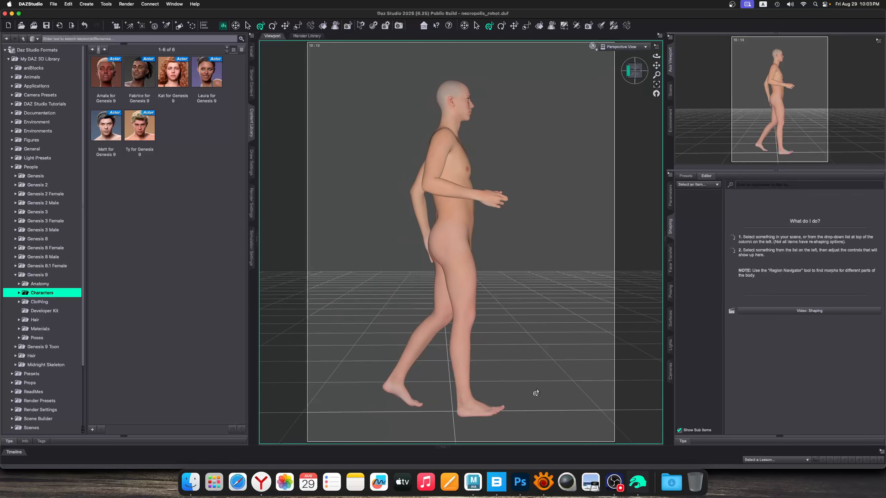
{"action": "left_click_drag", "start_coordinate": [657, 51], "coordinate": [313, 345]}
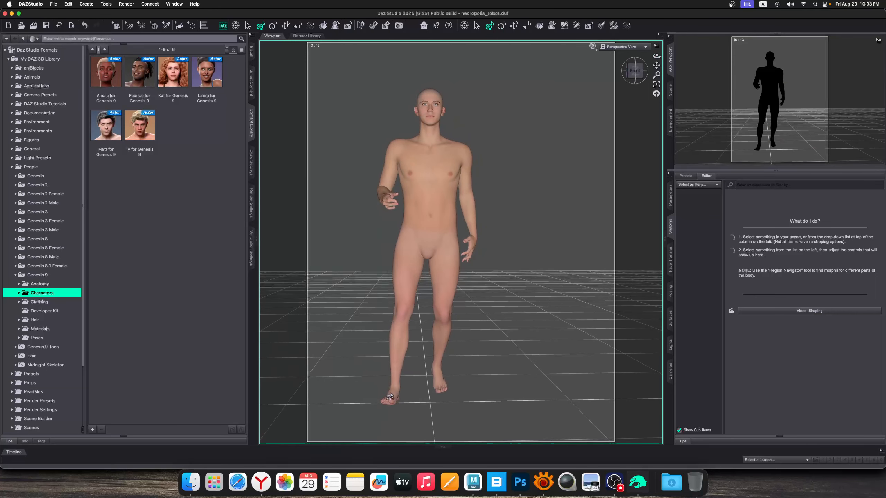
{"action": "left_click_drag", "start_coordinate": [389, 399], "coordinate": [407, 399]}
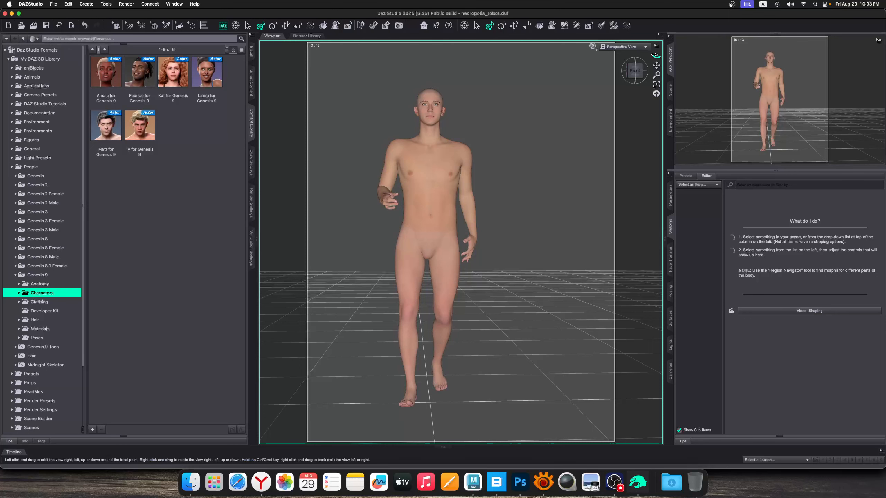
Lean the figure's upper body slightly forward and lower its bent right arm
{"action": "left_click_drag", "start_coordinate": [656, 55], "coordinate": [729, 70]}
{"action": "left_click", "coordinate": [432, 148]}
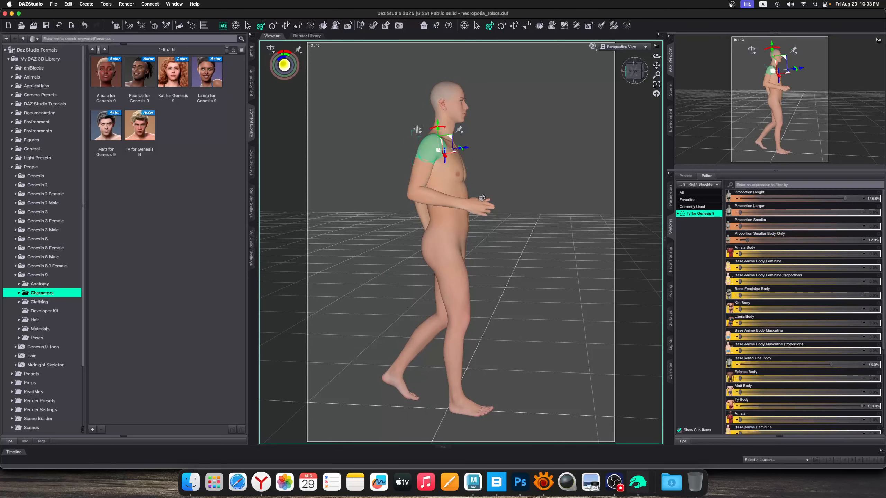
{"action": "left_click", "coordinate": [522, 162]}
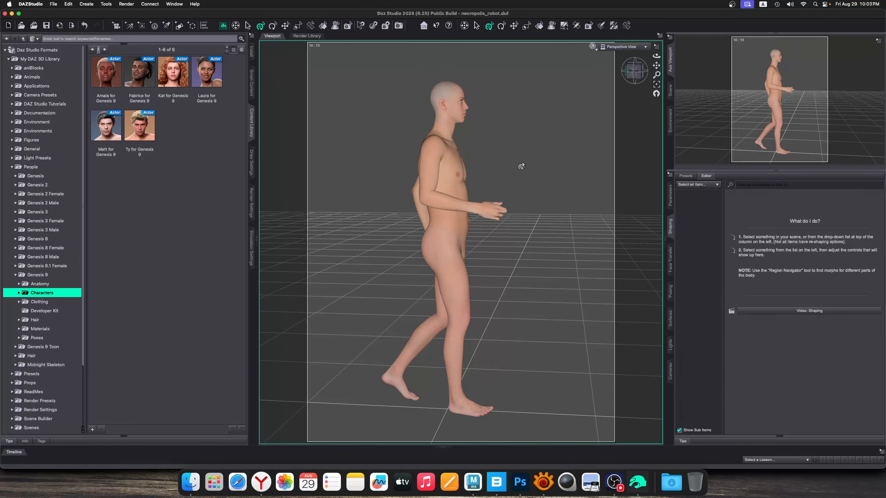
{"action": "left_click", "coordinate": [439, 147]}
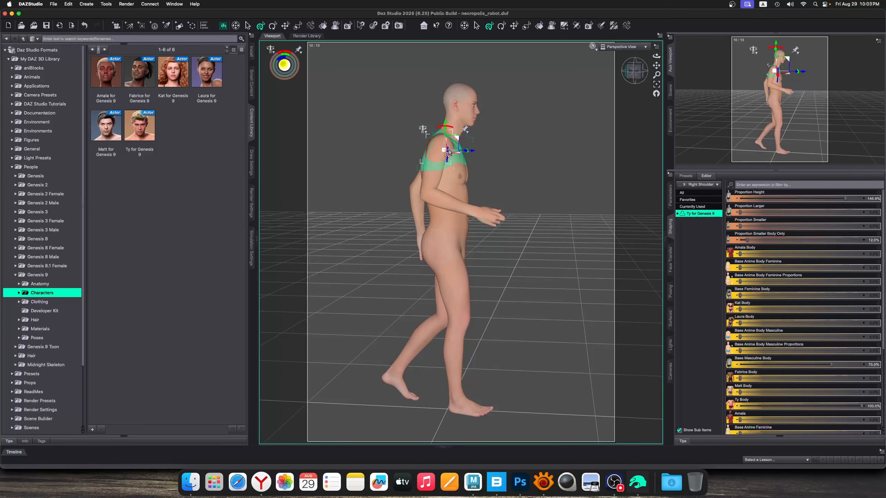
{"action": "left_click_drag", "start_coordinate": [467, 156], "coordinate": [329, 159]}
{"action": "left_click_drag", "start_coordinate": [657, 56], "coordinate": [431, 222]}
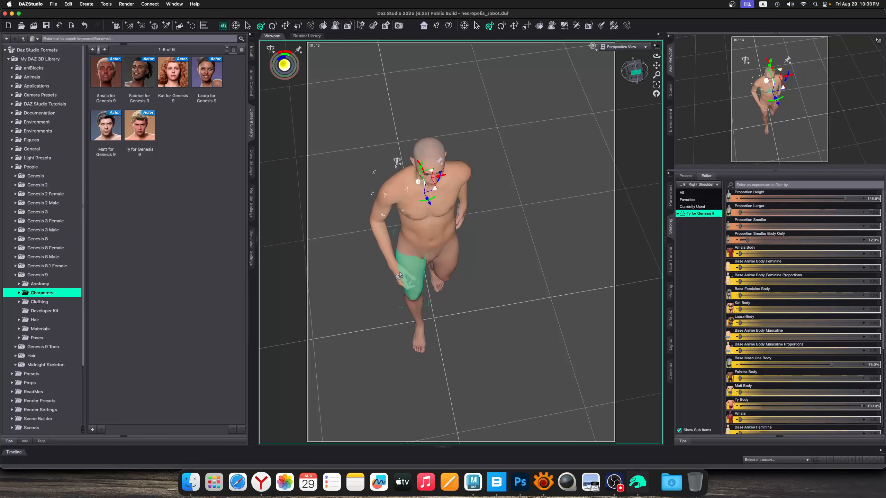
Tilt the figure's neck slightly toward its right shoulder with the Neck 2 joint and rotate the head slightly
{"action": "left_click", "coordinate": [425, 61]}
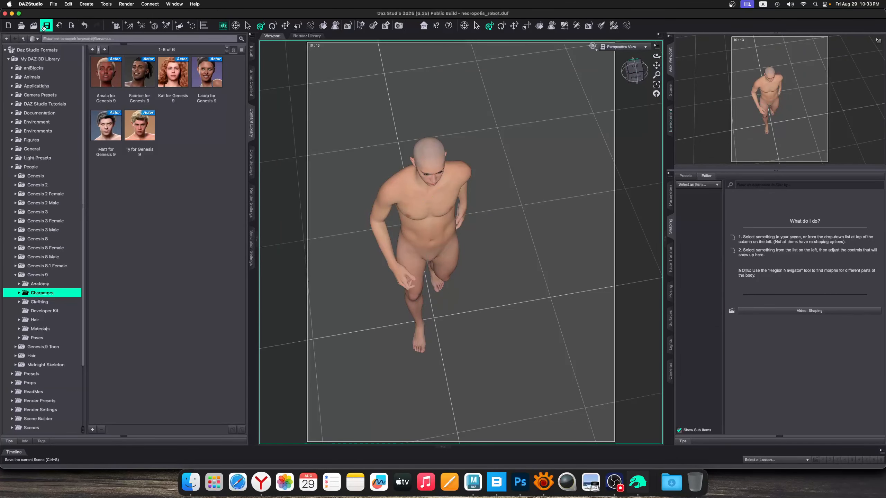
{"action": "left_click", "coordinate": [431, 154]}
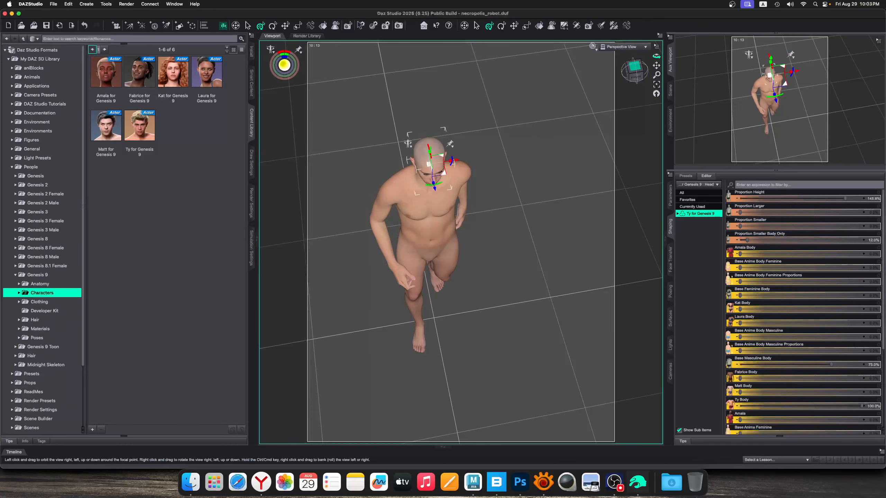
{"action": "left_click_drag", "start_coordinate": [656, 56], "coordinate": [652, 28]}
{"action": "left_click", "coordinate": [493, 112]}
{"action": "left_click", "coordinate": [435, 134]}
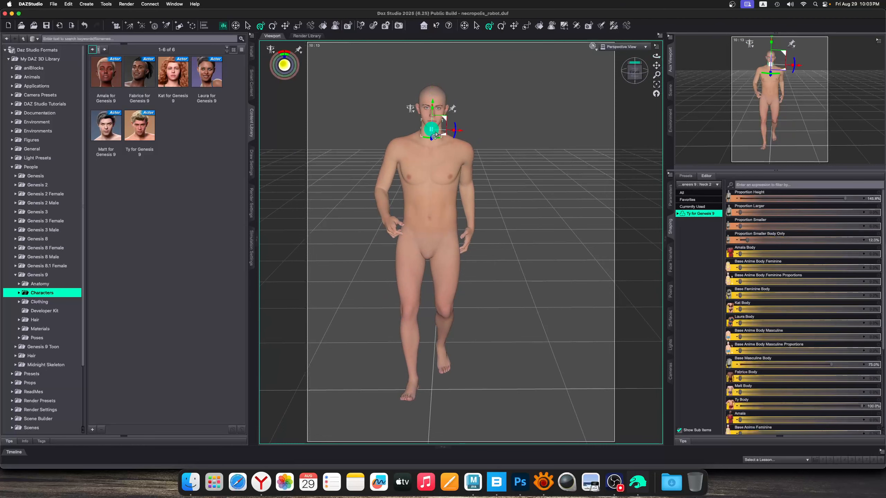
{"action": "left_click_drag", "start_coordinate": [454, 130], "coordinate": [453, 128]}
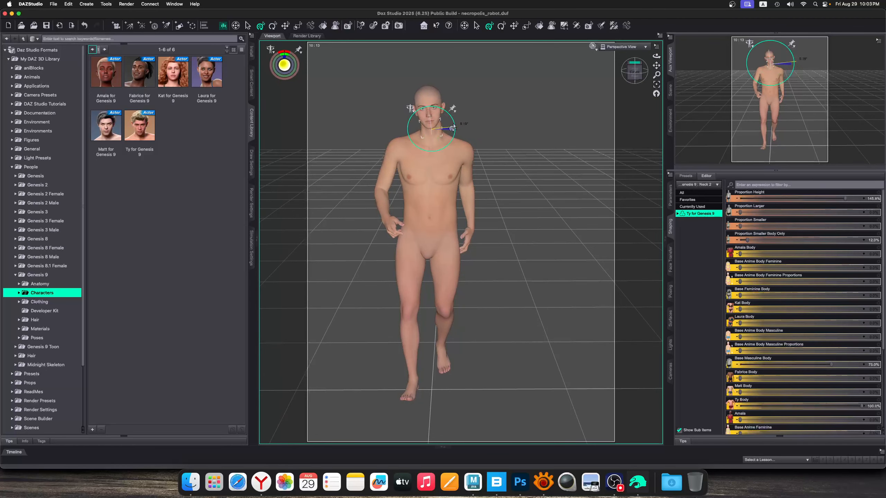
{"action": "left_click", "coordinate": [450, 117]}
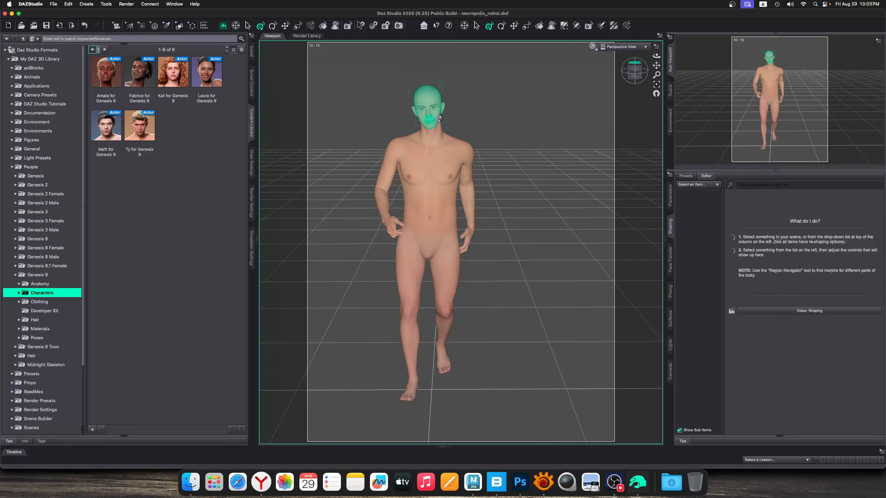
{"action": "left_click", "coordinate": [436, 119]}
{"action": "left_click_drag", "start_coordinate": [436, 119], "coordinate": [435, 123]}
{"action": "left_click", "coordinate": [512, 134]}
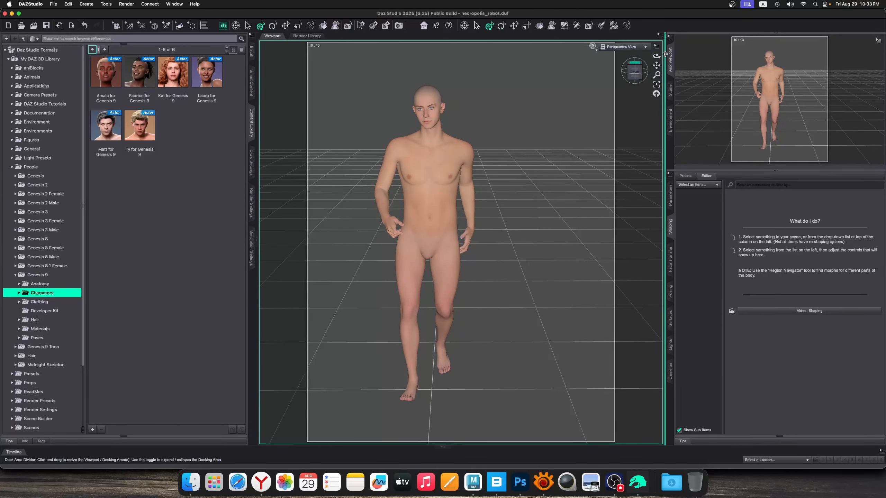
Twist the torso at the Spine 1 joint so the chest turns and the right arm reaches further forward
{"action": "left_click_drag", "start_coordinate": [658, 56], "coordinate": [609, 57]}
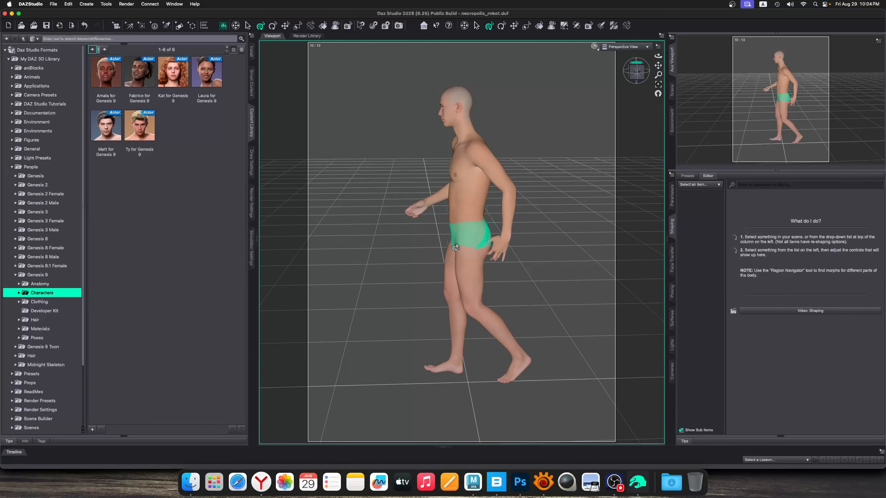
{"action": "left_click", "coordinate": [463, 210]}
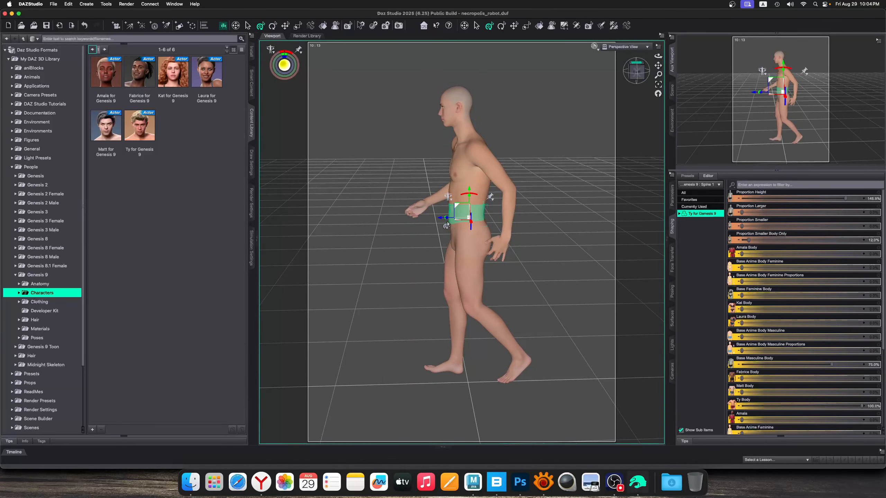
{"action": "left_click_drag", "start_coordinate": [444, 222], "coordinate": [434, 222]}
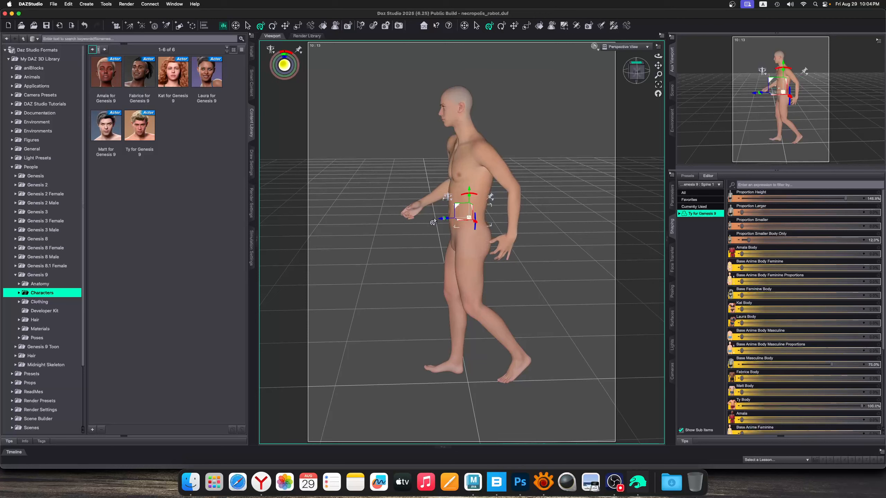
{"action": "left_click", "coordinate": [413, 221]}
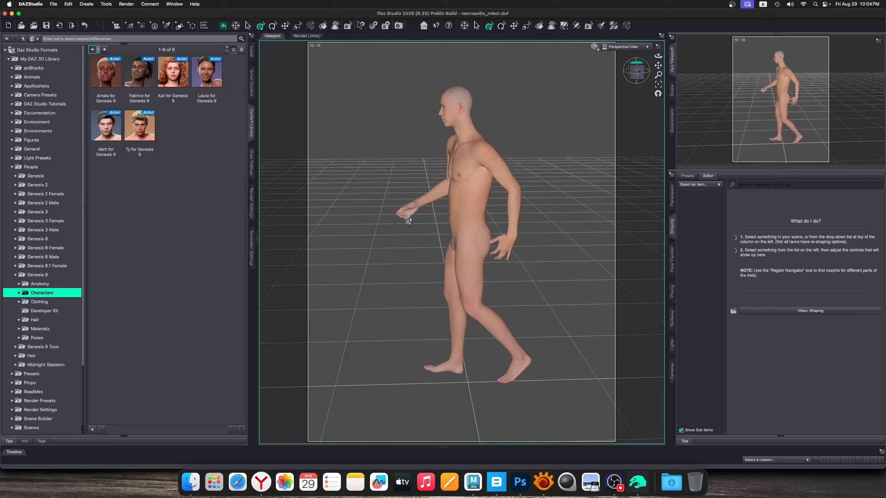
Examine the figure's right hand up close and check the whole pose from the front
{"action": "scroll", "coordinate": [390, 209], "scroll_direction": "up", "scroll_amount": 5}
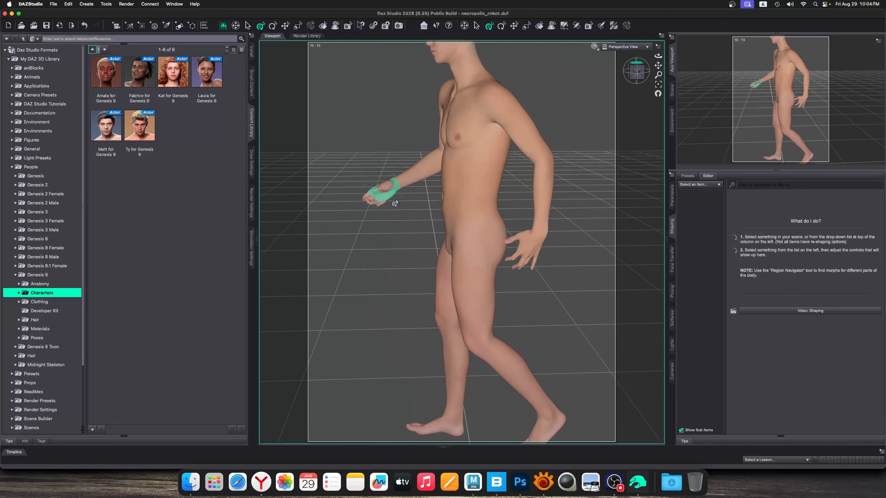
{"action": "left_click_drag", "start_coordinate": [658, 65], "coordinate": [764, 93]}
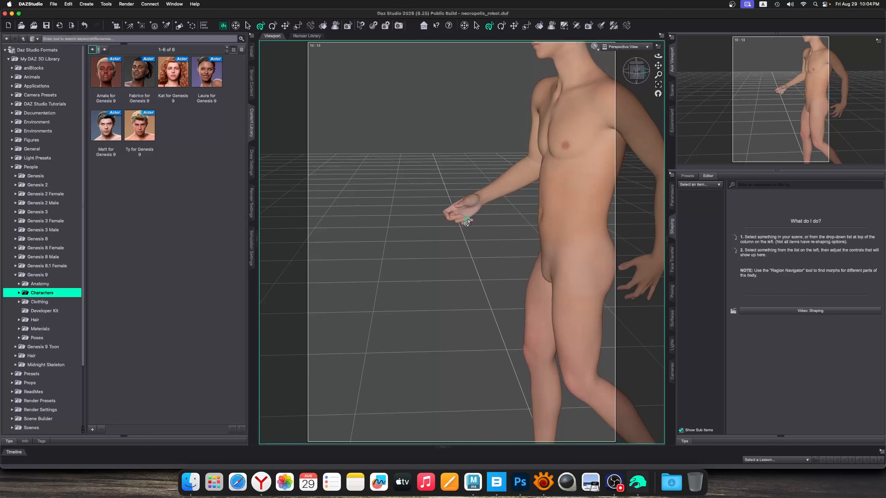
{"action": "left_click", "coordinate": [459, 220]}
{"action": "left_click", "coordinate": [353, 227]}
{"action": "left_click_drag", "start_coordinate": [658, 55], "coordinate": [822, 69]}
{"action": "scroll", "coordinate": [498, 190], "scroll_direction": "down", "scroll_amount": 10}
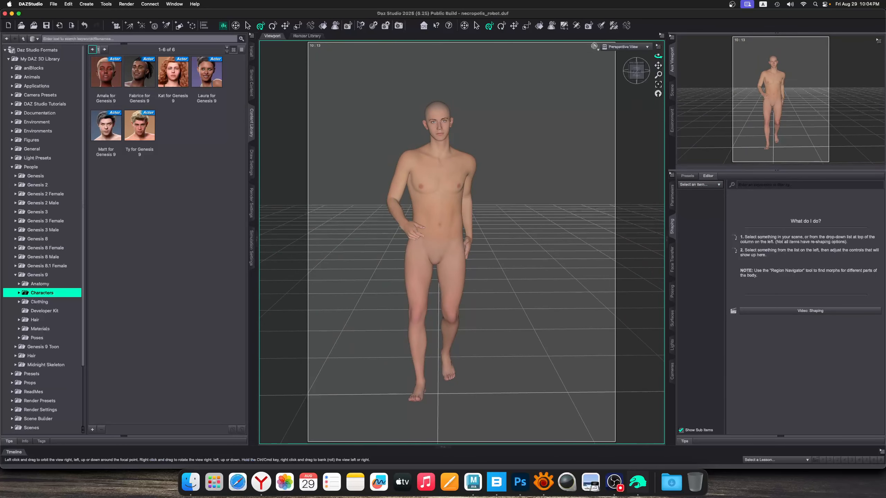
{"action": "mouse_move", "coordinate": [659, 56]}
{"action": "left_mouse_down"}
{"action": "mouse_move", "coordinate": [596, 44]}
{"action": "mouse_move", "coordinate": [649, 44]}
{"action": "left_mouse_up"}
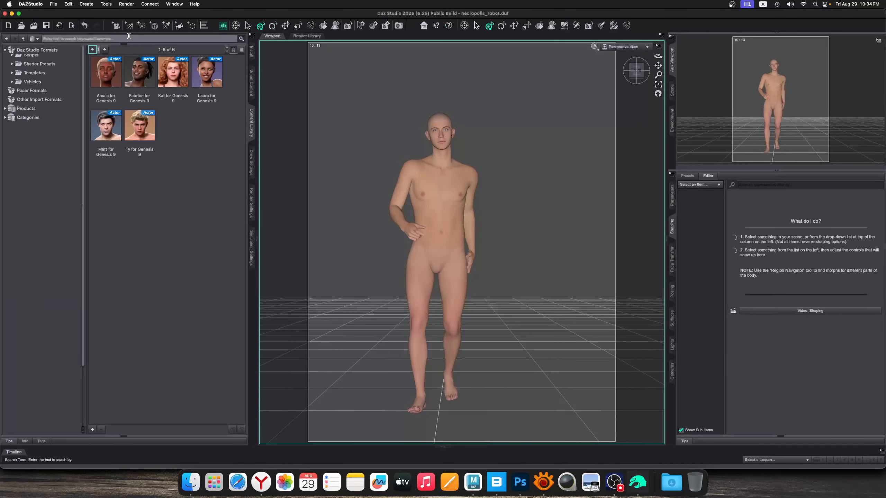
Start exporting the posed figure's scene in Autodesk FBX (*.fbx) format
{"action": "left_click", "coordinate": [54, 4]}
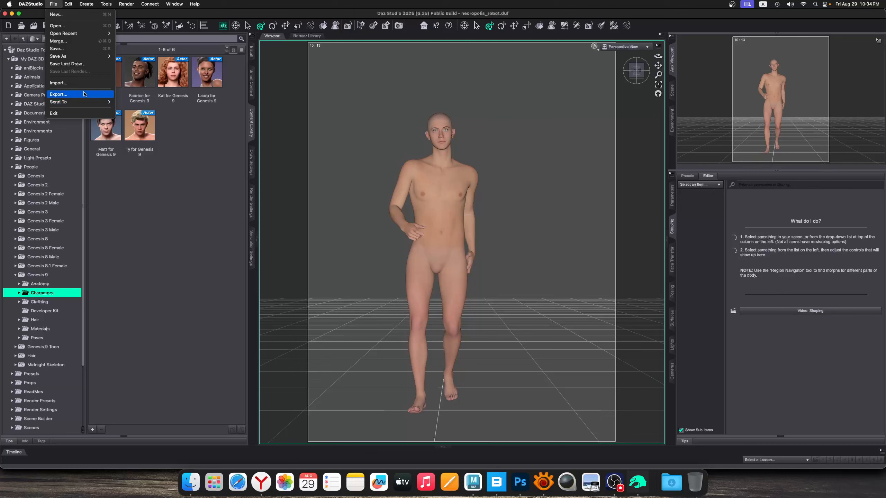
{"action": "left_click", "coordinate": [59, 94]}
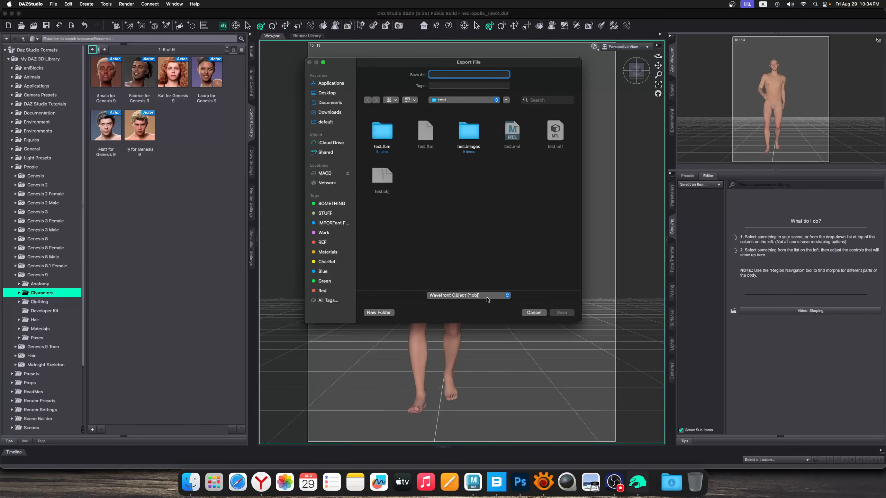
{"action": "left_click", "coordinate": [487, 297]}
{"action": "left_click", "coordinate": [477, 280]}
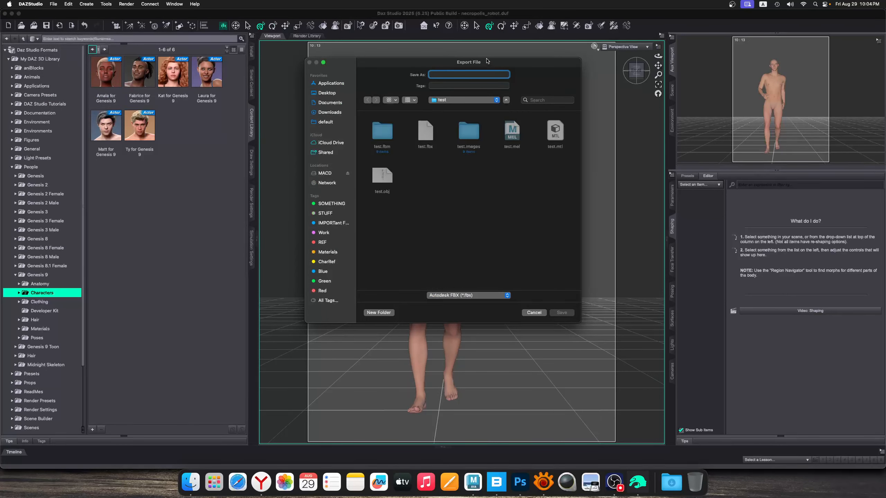
{"action": "left_click_drag", "start_coordinate": [487, 62], "coordinate": [350, 83]}
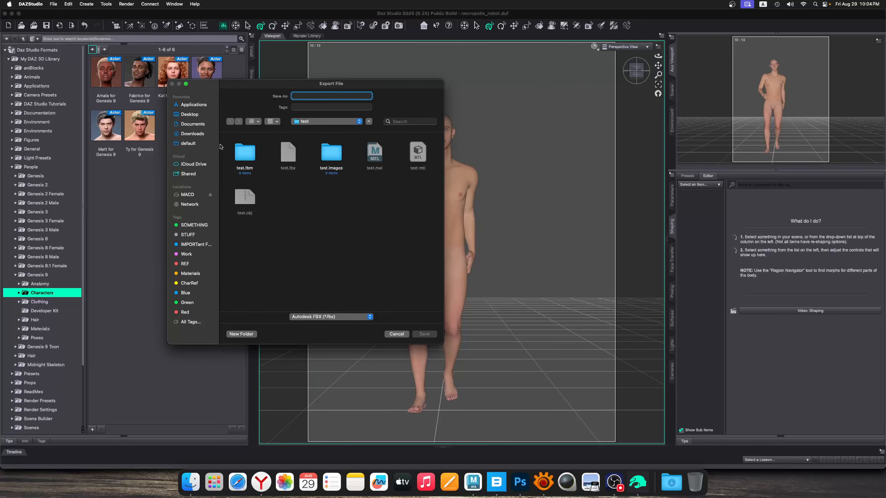
Create a folder named necropolis_robot inside sourceimages as the export destination
{"action": "left_click", "coordinate": [334, 121]}
{"action": "left_click", "coordinate": [335, 129]}
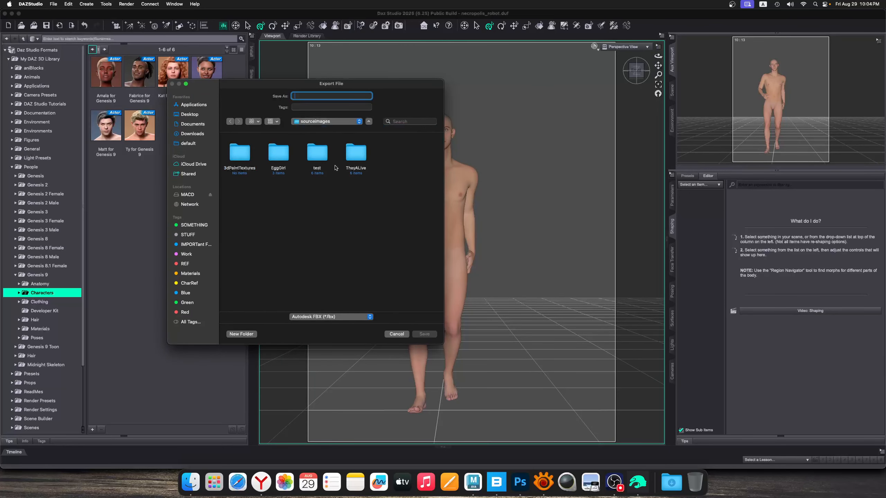
{"action": "left_click", "coordinate": [245, 334]}
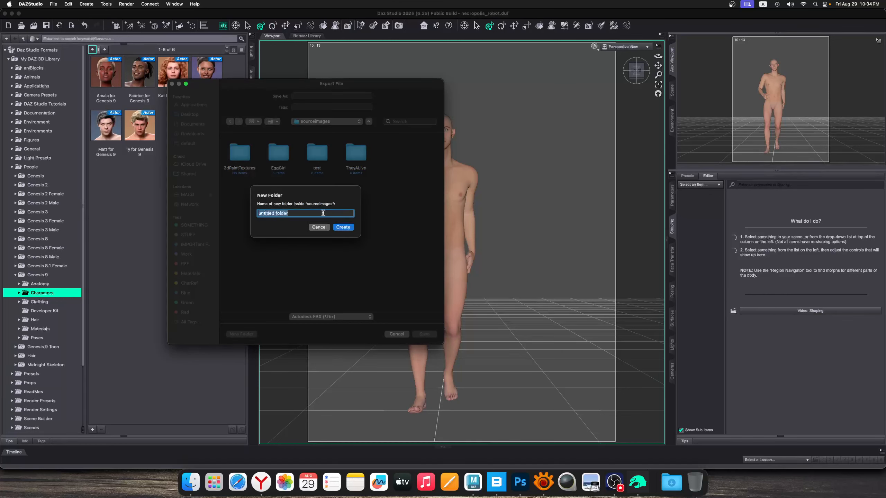
{"action": "type", "text": "necropolis_robot"}
{"action": "key", "text": "Return"}
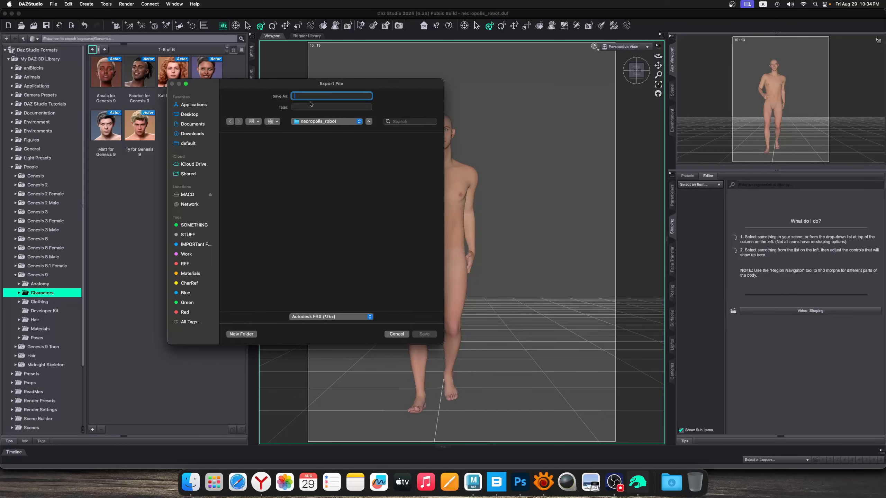
Name the export file theRobot and set its FBX version to FBX 2020 -- Binary
{"action": "type", "text": "theRobot"}
{"action": "left_click", "coordinate": [424, 334]}
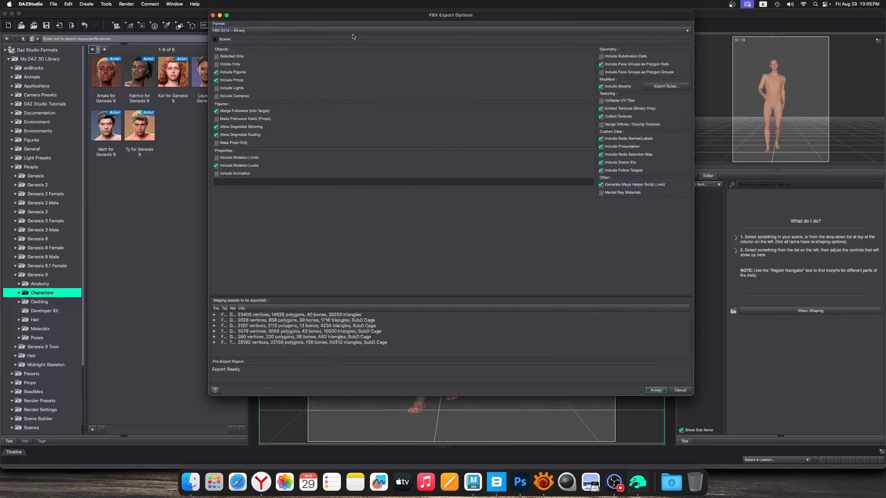
{"action": "left_click", "coordinate": [266, 34]}
{"action": "left_click", "coordinate": [264, 14]}
{"action": "left_click_drag", "start_coordinate": [337, 19], "coordinate": [257, 34]}
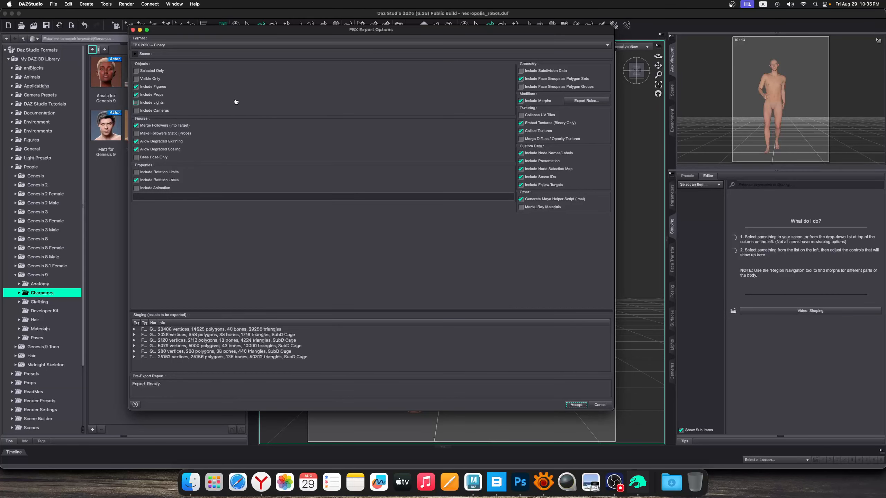
Review the object and figure export options, including Include Figures and Merge Followers (Into Target)
{"action": "left_click", "coordinate": [174, 140]}
{"action": "left_click", "coordinate": [162, 87]}
{"action": "left_click", "coordinate": [168, 88]}
{"action": "left_click_drag", "start_coordinate": [412, 30], "coordinate": [366, 34]}
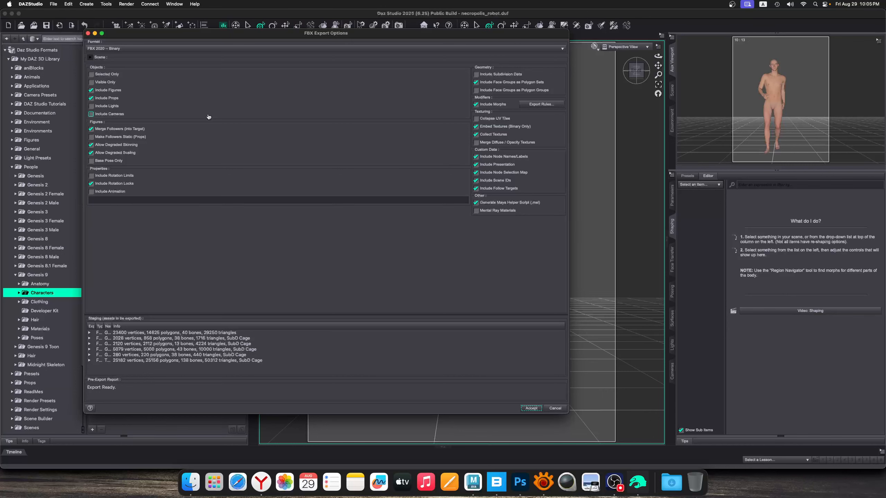
{"action": "left_click", "coordinate": [126, 130]}
{"action": "left_click", "coordinate": [127, 130]}
{"action": "left_click_drag", "start_coordinate": [252, 37], "coordinate": [261, 55]}
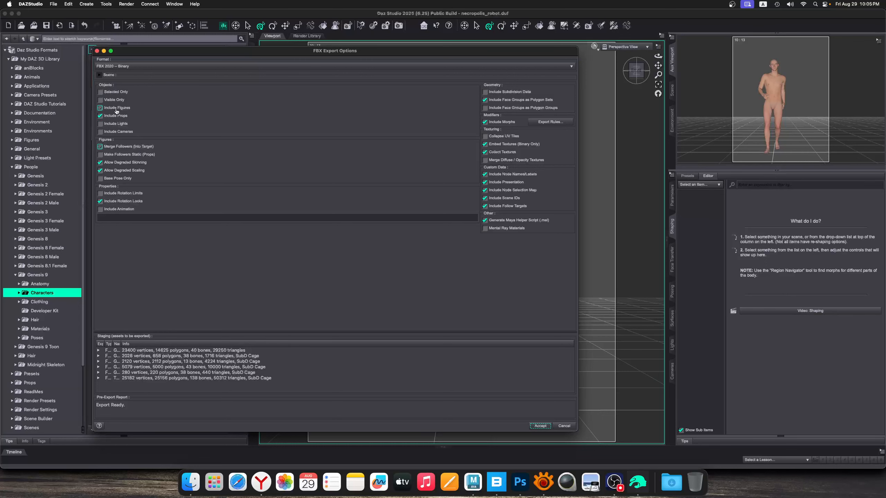
{"action": "left_click_drag", "start_coordinate": [254, 48], "coordinate": [221, 38]}
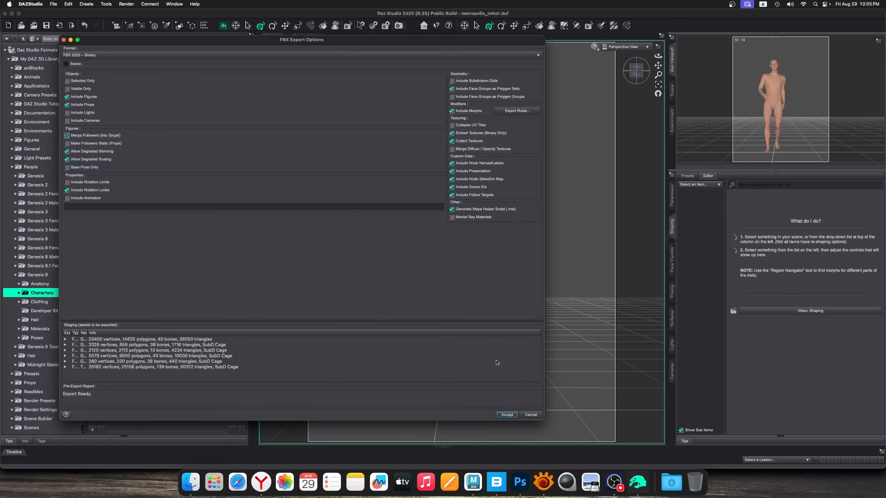
Widen the staging list's columns to read each asset's type and name, and check the geometry and texturing options
{"action": "left_click_drag", "start_coordinate": [72, 333], "coordinate": [370, 333]}
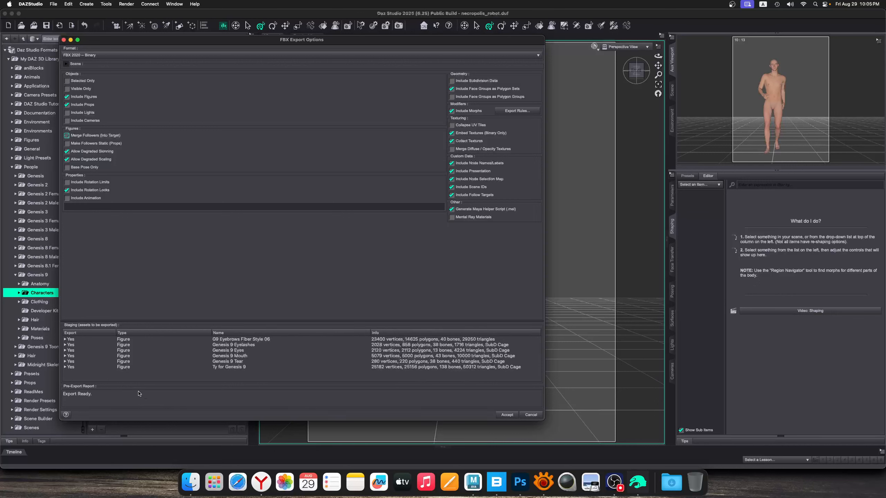
{"action": "left_click", "coordinate": [506, 415]}
{"action": "left_click_drag", "start_coordinate": [432, 39], "coordinate": [413, 35]}
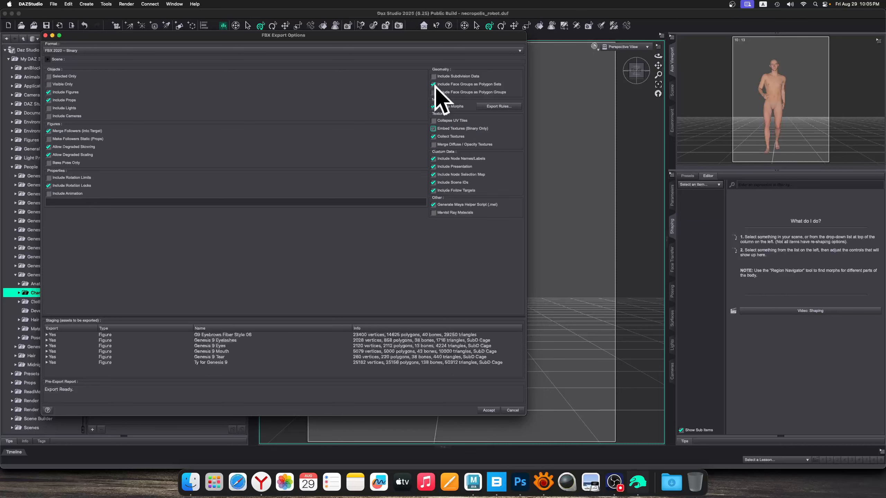
{"action": "mouse_move", "coordinate": [379, 38]}
{"action": "left_mouse_down"}
{"action": "mouse_move", "coordinate": [387, 39]}
{"action": "mouse_move", "coordinate": [378, 42]}
{"action": "left_mouse_up"}
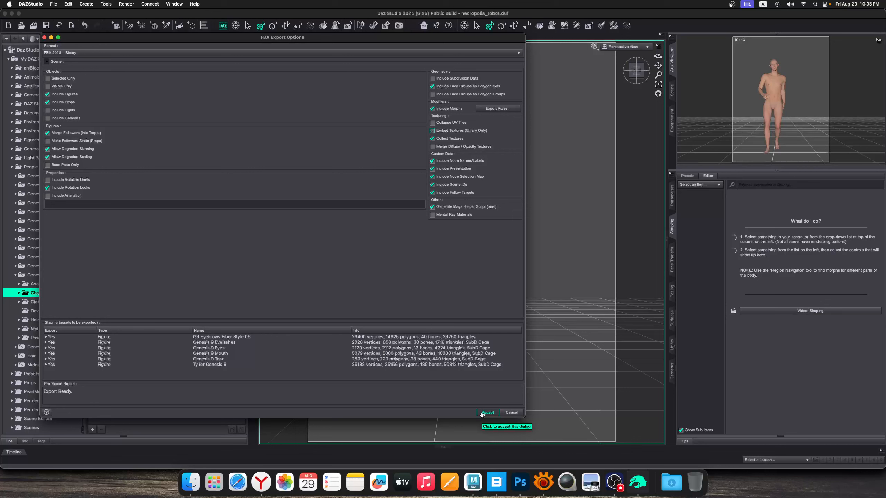
Accept the FBX export options and run the export
{"action": "left_click", "coordinate": [53, 4]}
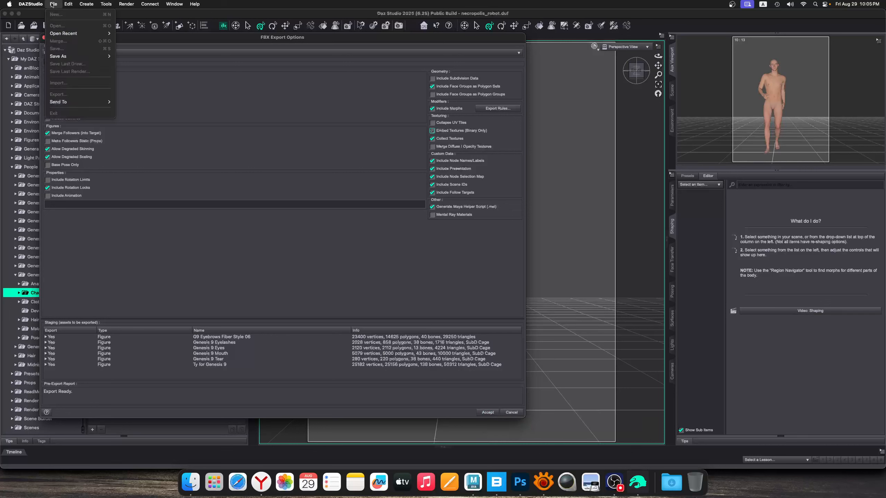
{"action": "mouse_move", "coordinate": [90, 103]}
{"action": "left_click", "coordinate": [176, 38]}
{"action": "left_click_drag", "start_coordinate": [162, 37], "coordinate": [153, 35]}
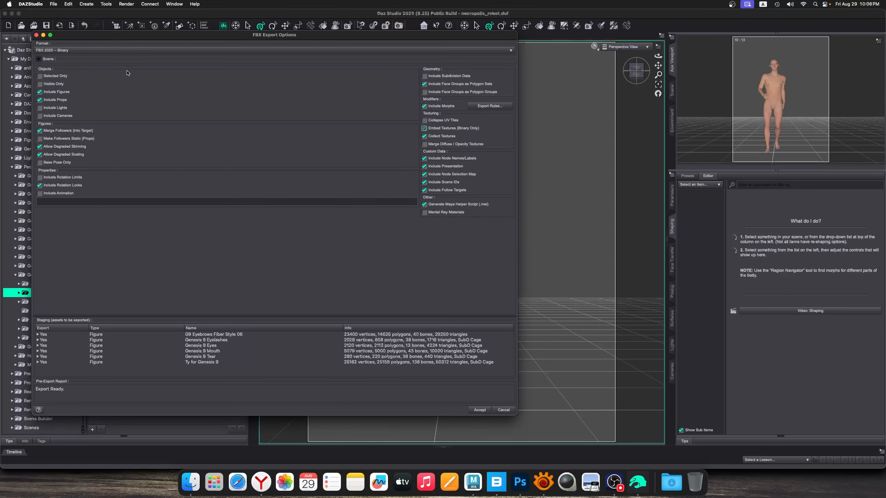
{"action": "left_click", "coordinate": [479, 410]}
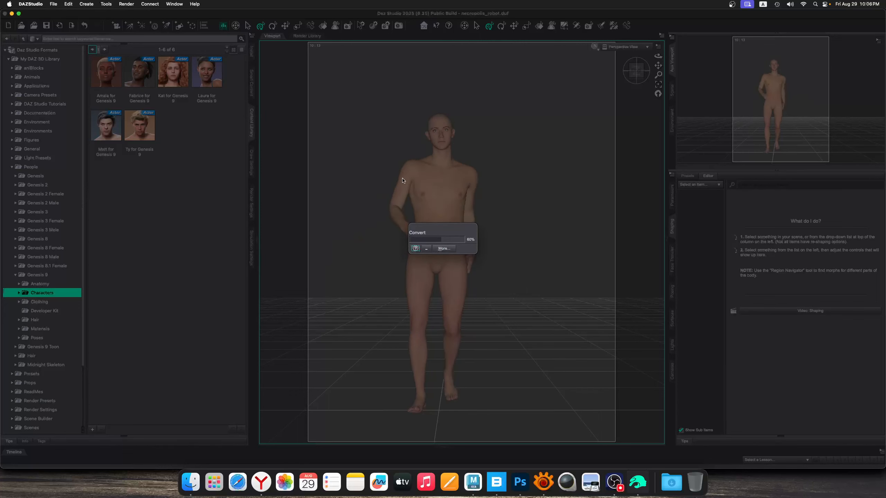
Switch to Maya and import theRobot.fbx from the necropolis_robot folder in sourceimages
{"action": "left_click", "coordinate": [474, 484]}
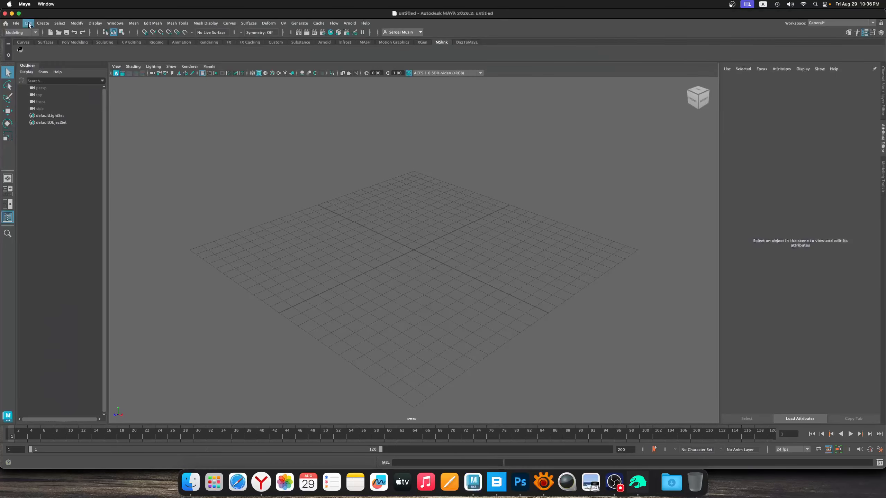
{"action": "left_click", "coordinate": [16, 24]}
{"action": "mouse_move", "coordinate": [59, 24]}
{"action": "mouse_move", "coordinate": [16, 23]}
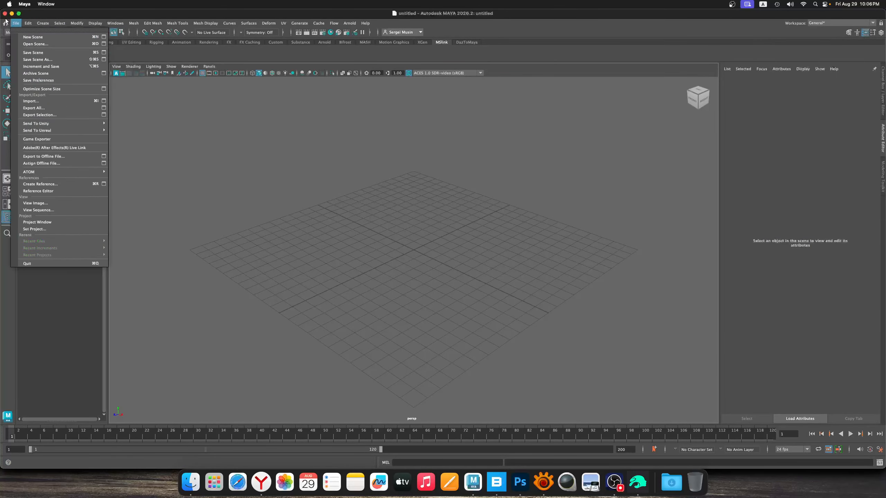
{"action": "left_click", "coordinate": [41, 101]}
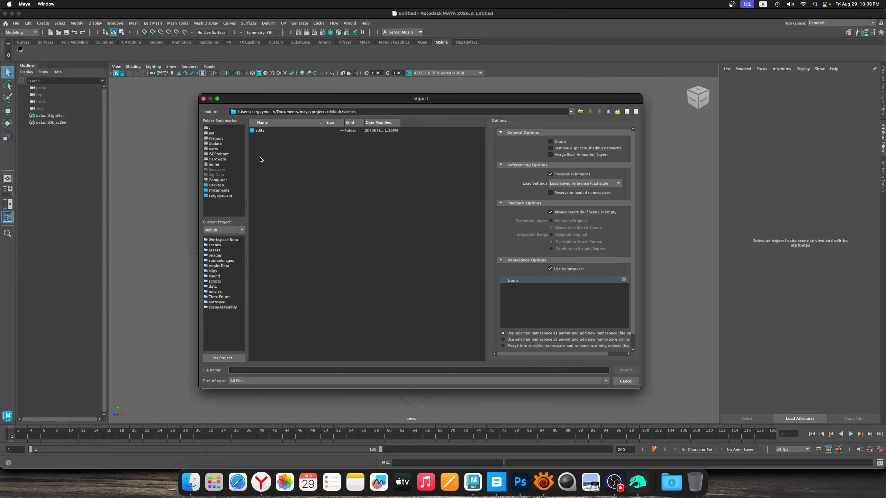
{"action": "left_click", "coordinate": [225, 261]}
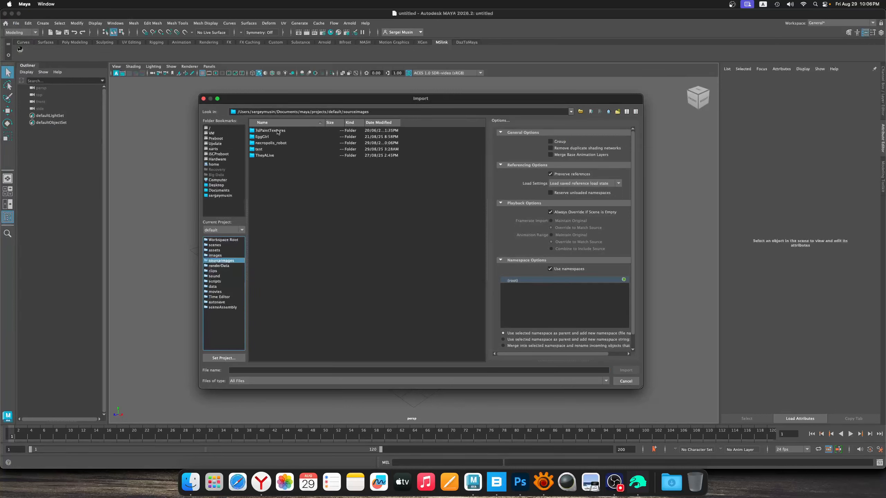
{"action": "double_click", "coordinate": [272, 144]}
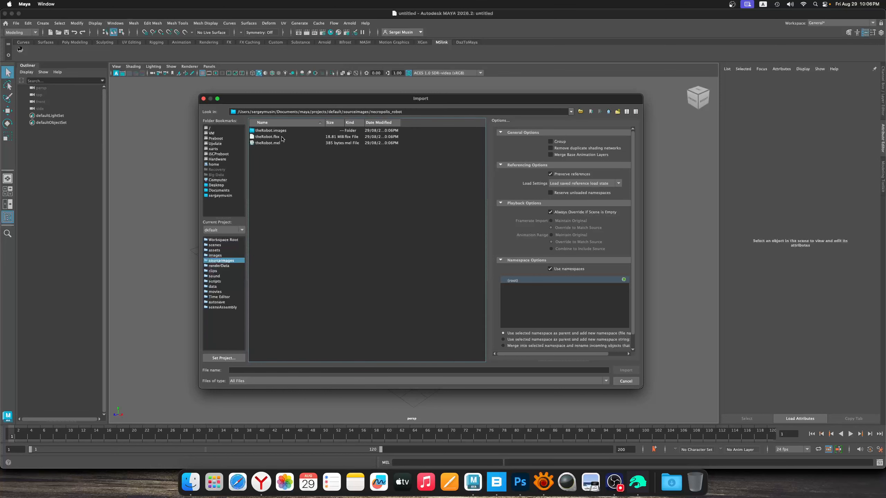
{"action": "left_click", "coordinate": [281, 137]}
{"action": "left_click", "coordinate": [626, 371]}
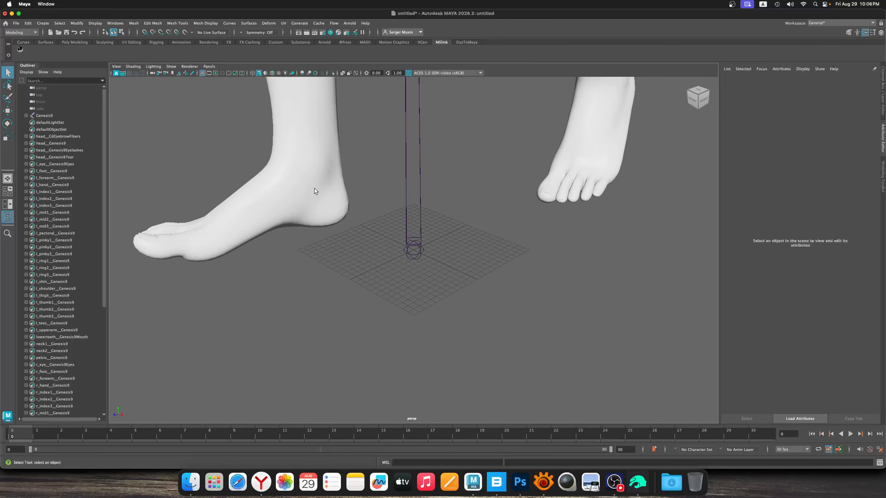
Turn on textured display in the perspective view and examine the imported figure from the front
{"action": "scroll", "coordinate": [314, 189], "scroll_direction": "down", "scroll_amount": 8}
{"action": "middle_click_drag", "start_coordinate": [505, 137], "coordinate": [501, 231], "text": "alt"}
{"action": "scroll", "coordinate": [501, 230], "scroll_direction": "down", "scroll_amount": 4}
{"action": "left_click_drag", "start_coordinate": [388, 171], "coordinate": [407, 163], "text": "alt"}
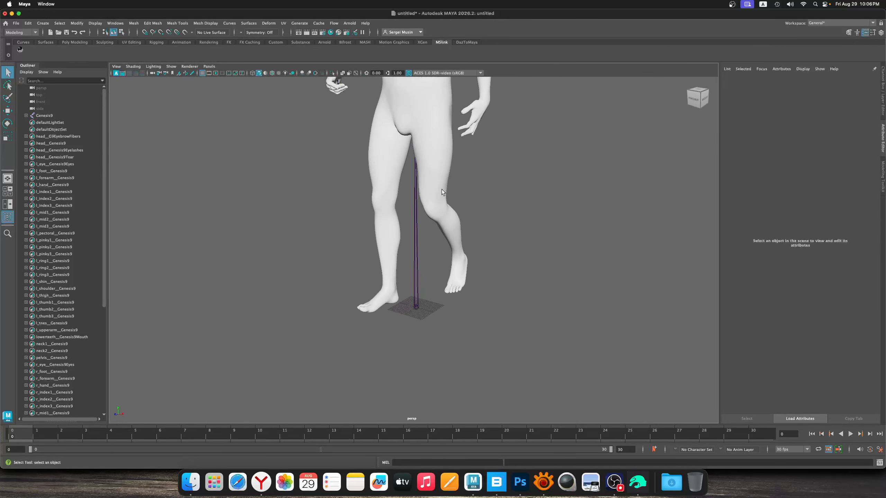
{"action": "middle_click_drag", "start_coordinate": [441, 190], "coordinate": [403, 221], "text": "alt"}
{"action": "left_click", "coordinate": [278, 74]}
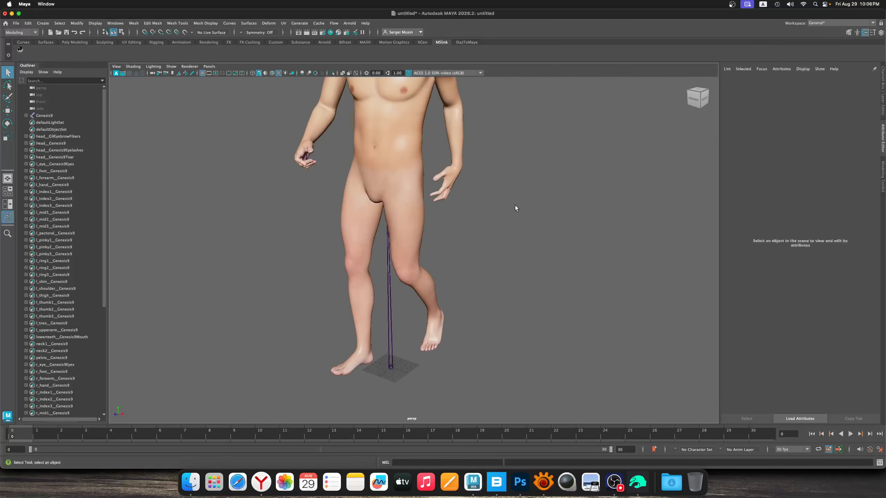
{"action": "scroll", "coordinate": [457, 220], "scroll_direction": "up", "scroll_amount": 3}
{"action": "scroll", "coordinate": [454, 234], "scroll_direction": "down", "scroll_amount": 3}
{"action": "mouse_move", "coordinate": [380, 166]}
{"action": "left_mouse_down", "text": "alt"}
{"action": "mouse_move", "coordinate": [408, 162]}
{"action": "mouse_move", "coordinate": [383, 154]}
{"action": "mouse_move", "coordinate": [377, 164]}
{"action": "mouse_move", "coordinate": [421, 184]}
{"action": "mouse_move", "coordinate": [380, 174]}
{"action": "left_mouse_up", "text": "alt"}
{"action": "scroll", "coordinate": [377, 165], "scroll_direction": "up", "scroll_amount": 3}
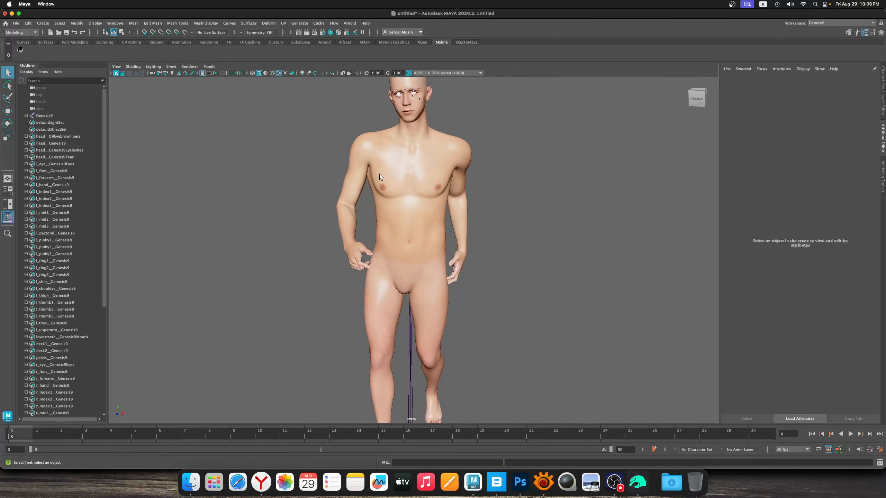
Turn off textured display and examine the plain-shaded figure from several sides
{"action": "left_click", "coordinate": [279, 73]}
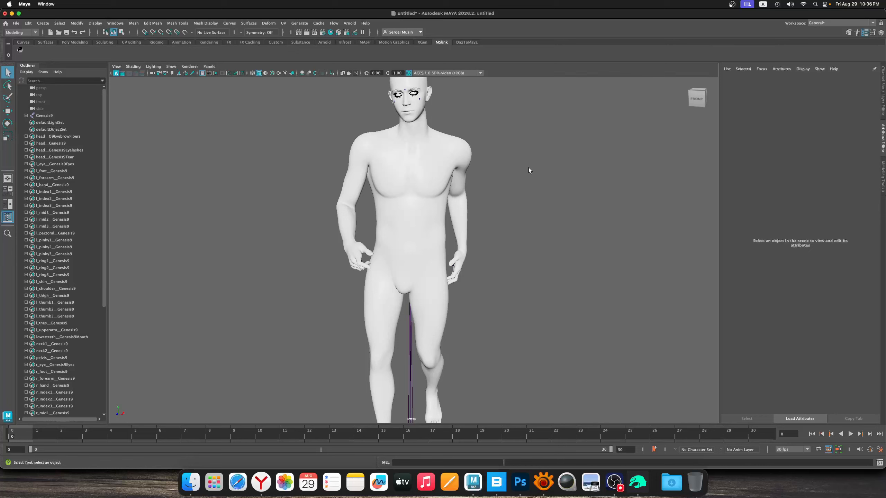
{"action": "left_click_drag", "start_coordinate": [529, 167], "coordinate": [425, 216], "text": "alt"}
{"action": "scroll", "coordinate": [430, 181], "scroll_direction": "up", "scroll_amount": 3}
{"action": "scroll", "coordinate": [422, 221], "scroll_direction": "down", "scroll_amount": 3}
{"action": "scroll", "coordinate": [416, 229], "scroll_direction": "down", "scroll_amount": 3}
{"action": "middle_click_drag", "start_coordinate": [417, 229], "coordinate": [415, 199], "text": "alt"}
{"action": "left_click_drag", "start_coordinate": [408, 206], "coordinate": [441, 237], "text": "alt"}
{"action": "middle_click_drag", "start_coordinate": [441, 237], "coordinate": [387, 232], "text": "alt"}
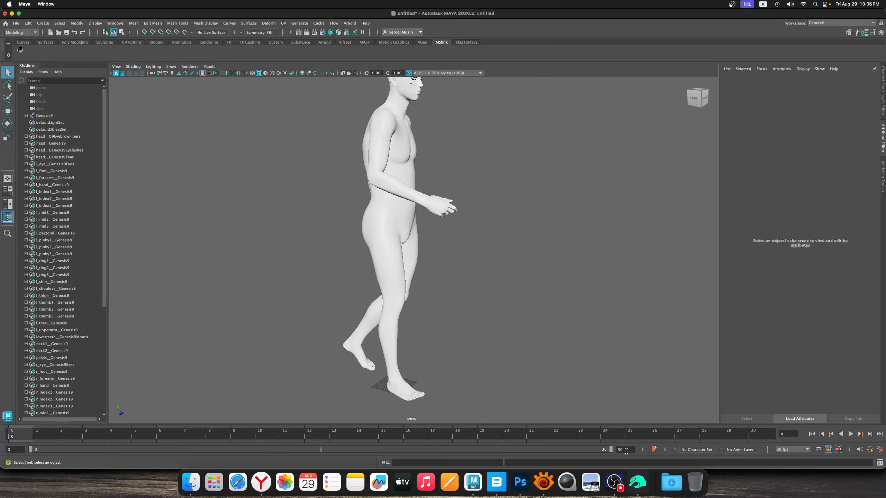
Save the Maya scene as necropolis in Maya Binary format in the default project's scenes folder
{"action": "key", "text": "super+s"}
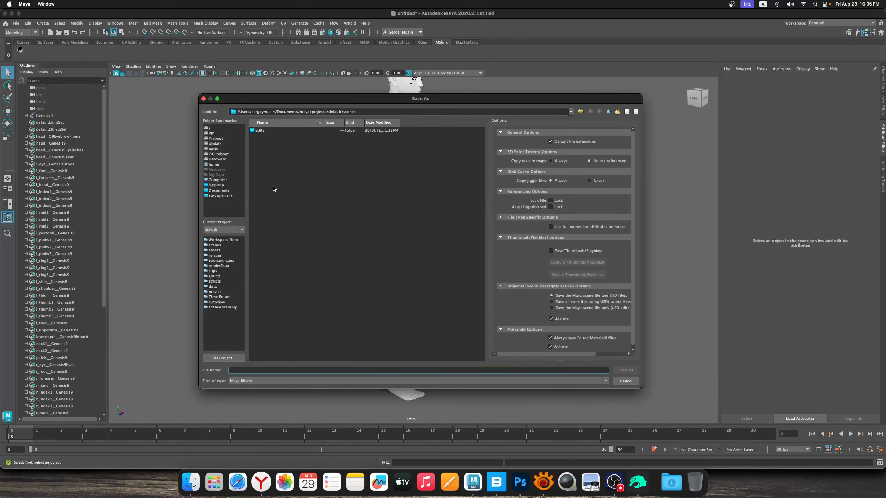
{"action": "type", "text": "necropolis"}
{"action": "key", "text": "Return"}
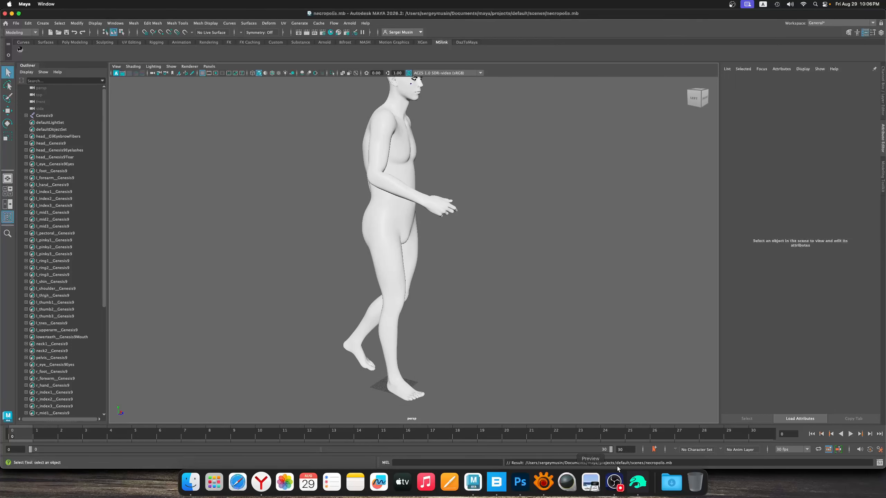
Switch to Daz Studio, save the necropolis_robot scene and close its window
{"action": "left_click", "coordinate": [638, 482]}
{"action": "left_click", "coordinate": [46, 26]}
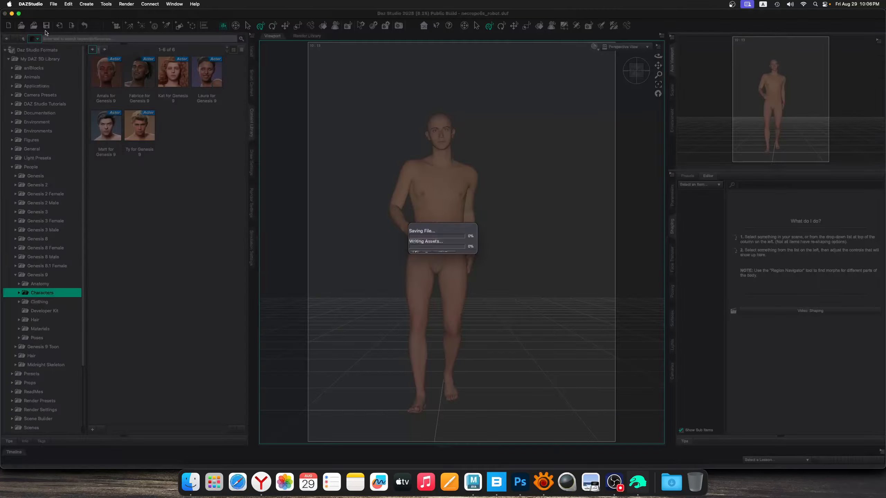
{"action": "left_click", "coordinate": [5, 14]}
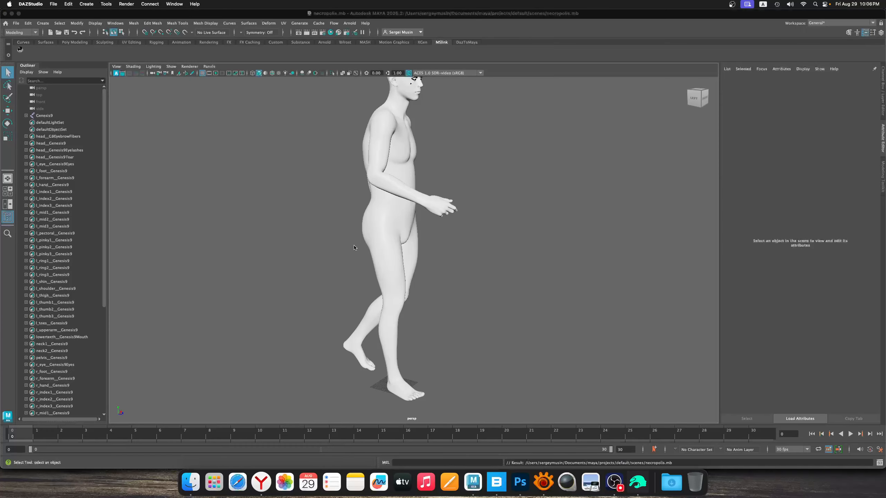
Expand the Genesis9 hierarchy in the Outliner and delete the construction history of all objects
{"action": "left_click_drag", "start_coordinate": [501, 239], "coordinate": [478, 233], "text": "alt"}
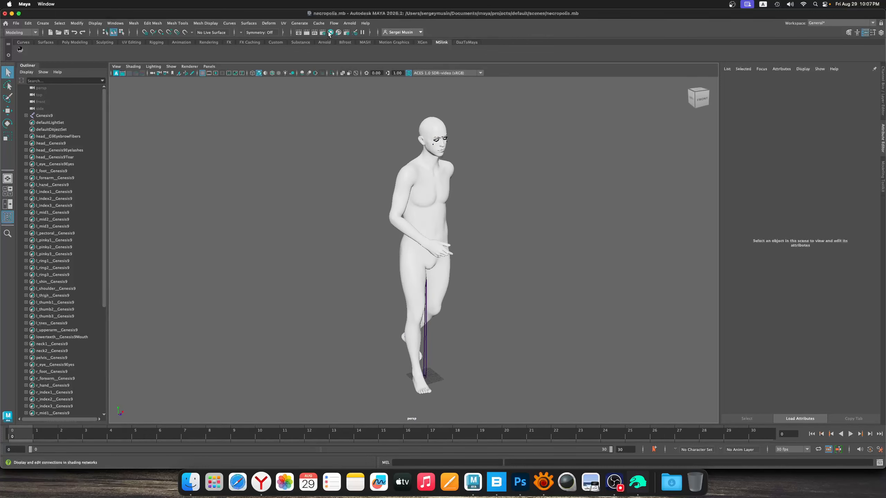
{"action": "left_click_drag", "start_coordinate": [387, 254], "coordinate": [440, 244], "text": "alt"}
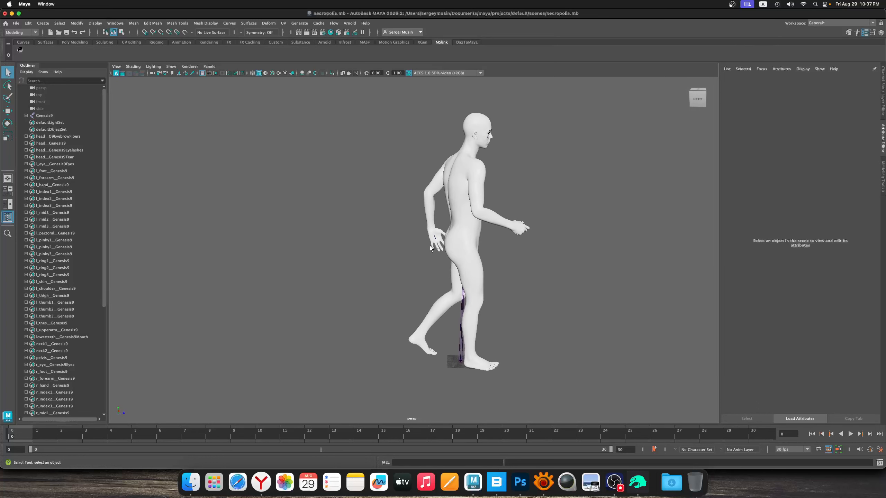
{"action": "scroll", "coordinate": [485, 227], "scroll_direction": "down", "scroll_amount": 1}
{"action": "middle_click_drag", "start_coordinate": [486, 226], "coordinate": [437, 230], "text": "alt"}
{"action": "scroll", "coordinate": [439, 233], "scroll_direction": "up", "scroll_amount": 3}
{"action": "left_click_drag", "start_coordinate": [485, 256], "coordinate": [405, 242], "text": "alt"}
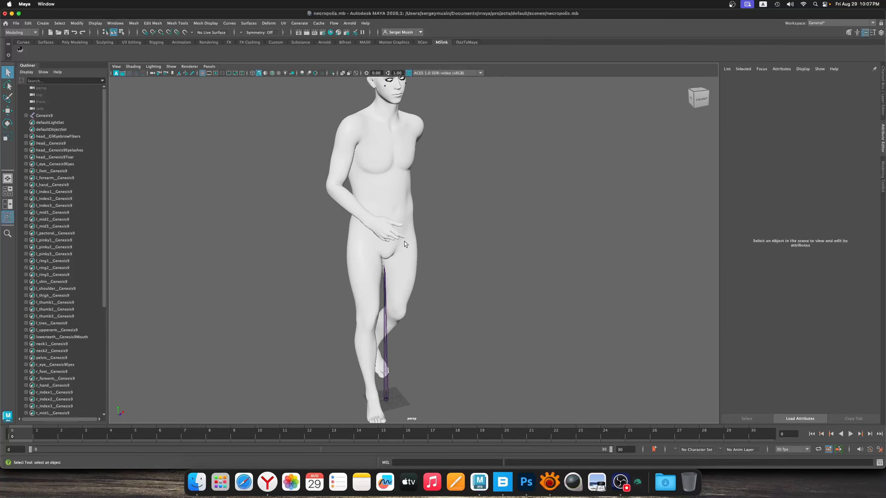
{"action": "left_click", "coordinate": [26, 115]}
{"action": "left_click", "coordinate": [28, 23]}
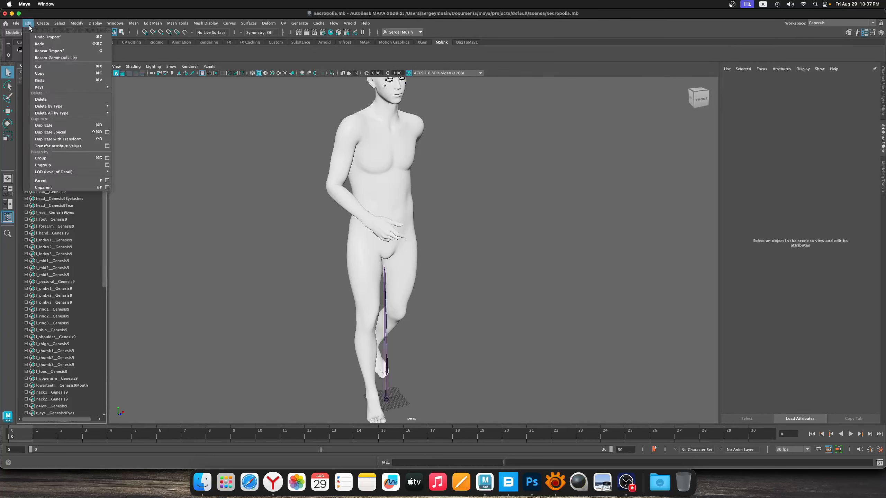
{"action": "mouse_move", "coordinate": [83, 117]}
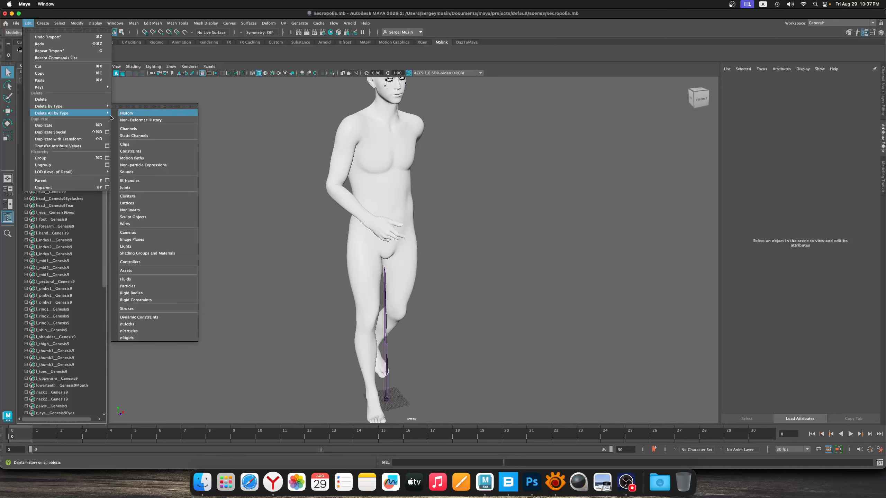
{"action": "left_click", "coordinate": [143, 114]}
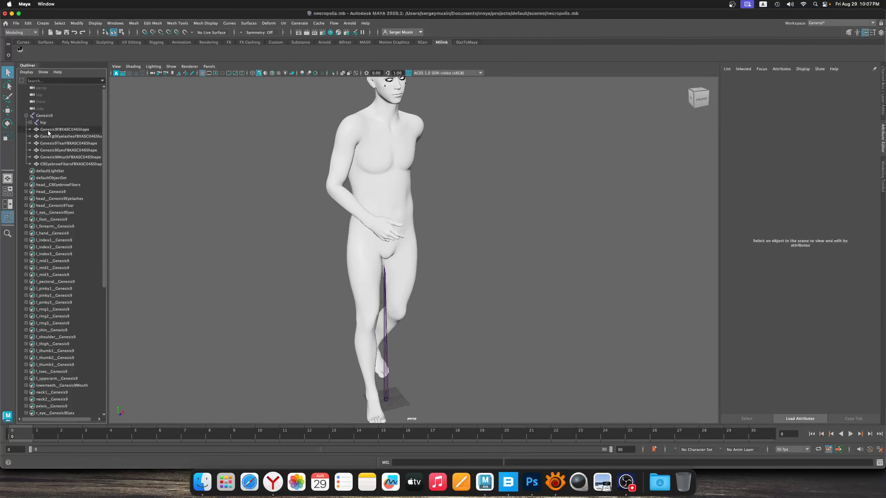
Group all six mesh objects under Genesis9 and move the group out of the Genesis9 hierarchy to the top level
{"action": "left_click", "coordinate": [48, 130]}
{"action": "left_click", "coordinate": [95, 164], "text": "shift"}
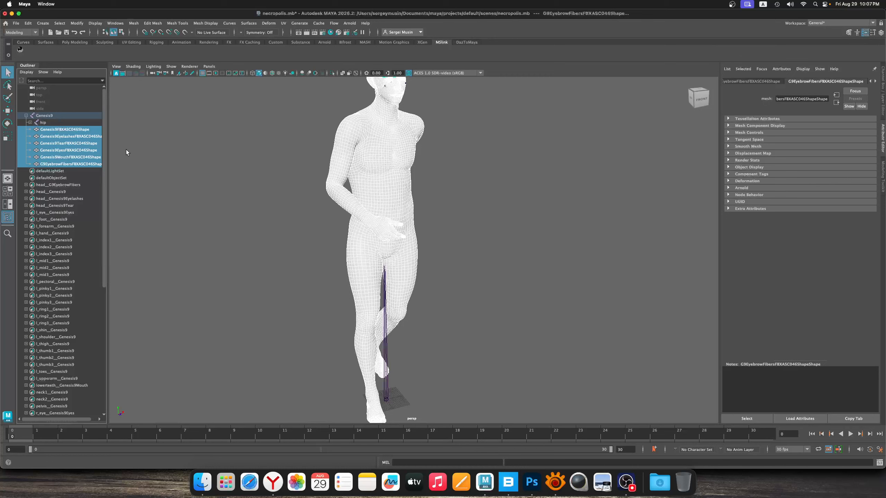
{"action": "mouse_move", "coordinate": [104, 117]}
{"action": "left_mouse_down"}
{"action": "mouse_move", "coordinate": [108, 134]}
{"action": "mouse_move", "coordinate": [106, 118]}
{"action": "left_mouse_up"}
{"action": "key", "text": "super+g"}
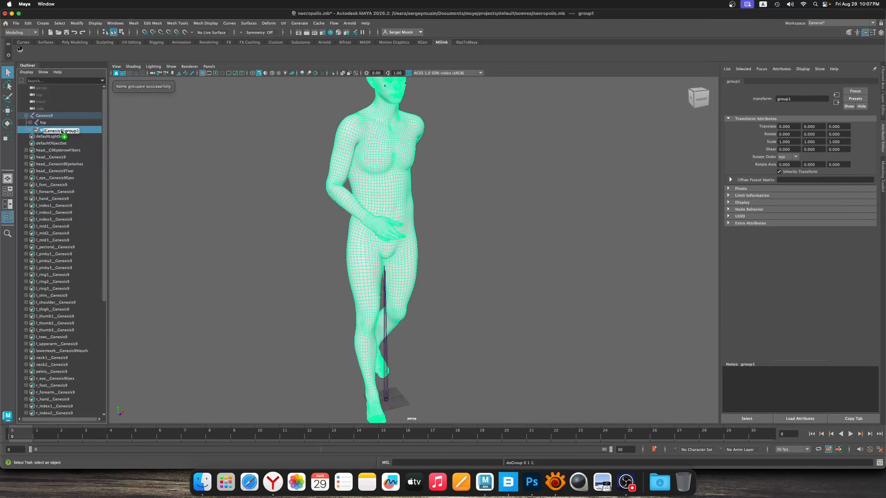
{"action": "left_click_drag", "start_coordinate": [47, 129], "coordinate": [61, 114]}
Delete the Genesis9 joint with its skeleton and check the remaining figure
{"action": "left_click", "coordinate": [52, 122]}
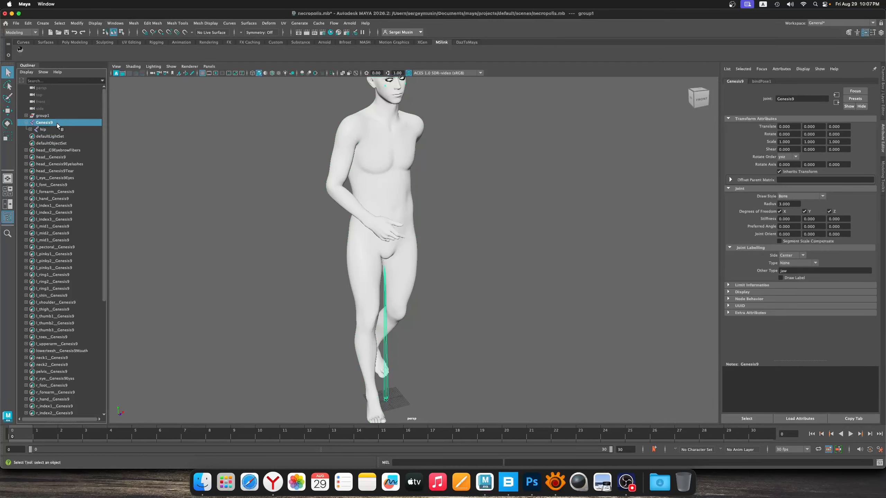
{"action": "left_click", "coordinate": [124, 117]}
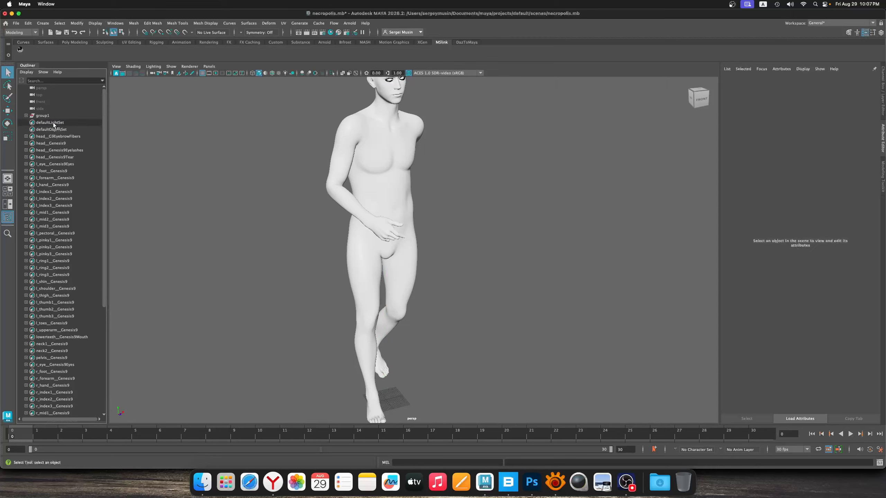
{"action": "left_click", "coordinate": [42, 115]}
{"action": "key", "text": "f"}
{"action": "left_click", "coordinate": [469, 177]}
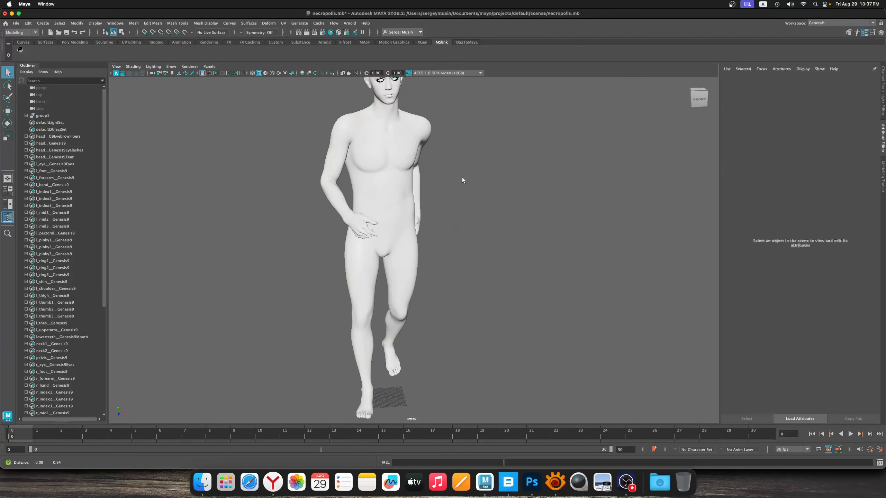
Open Hypershade and make the Arms and Body materials matte with black ambient color, cosine power 2 and reflectivity 0
{"action": "left_click", "coordinate": [330, 33]}
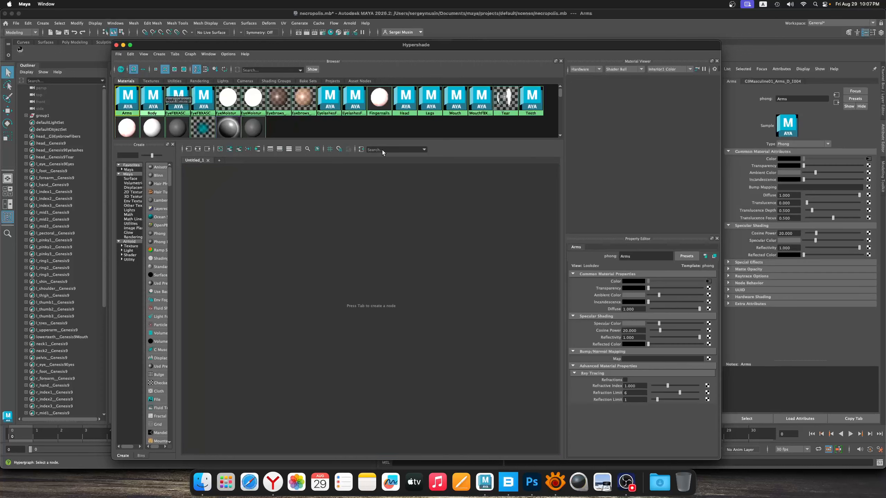
{"action": "left_click_drag", "start_coordinate": [659, 295], "coordinate": [628, 296]}
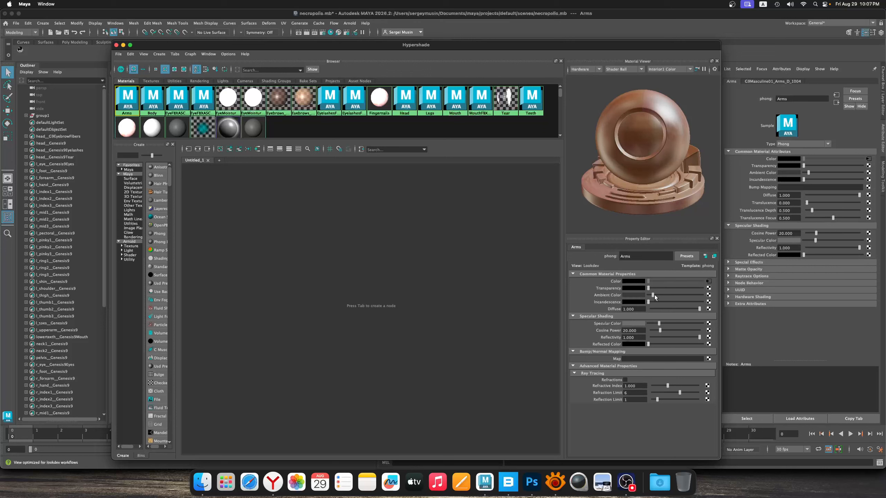
{"action": "left_click_drag", "start_coordinate": [659, 330], "coordinate": [651, 330]}
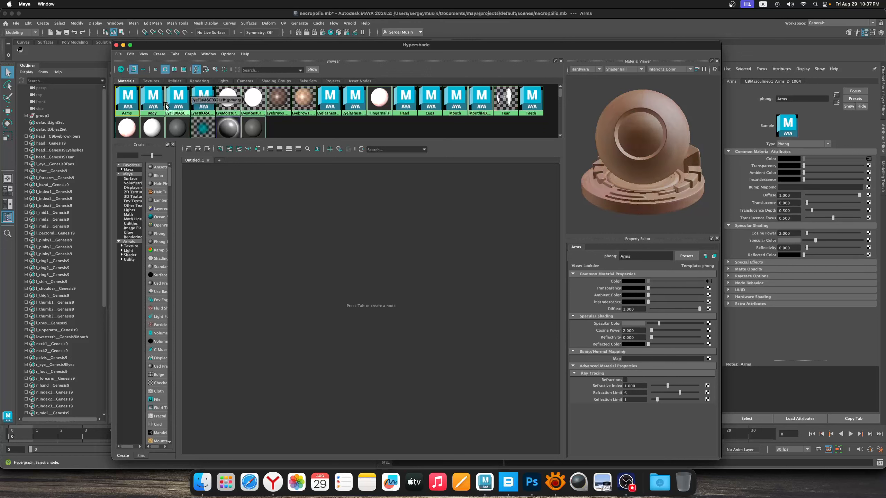
{"action": "left_click", "coordinate": [152, 99]}
{"action": "left_click_drag", "start_coordinate": [659, 295], "coordinate": [637, 297]}
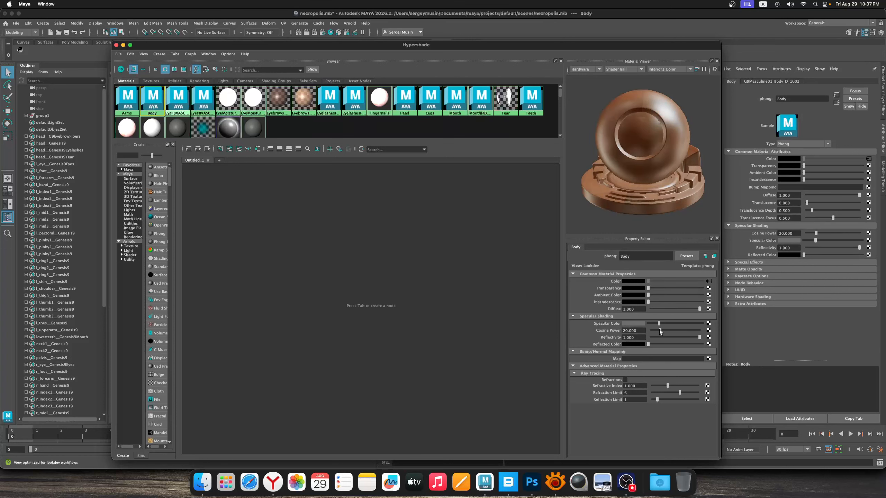
{"action": "mouse_move", "coordinate": [660, 330]}
{"action": "left_mouse_down"}
{"action": "mouse_move", "coordinate": [650, 338]}
{"action": "mouse_move", "coordinate": [650, 329]}
{"action": "left_mouse_up"}
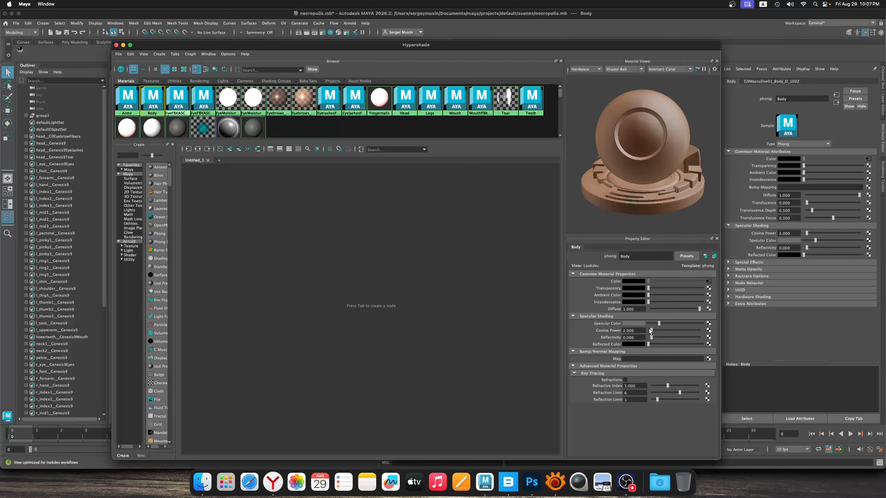
Darken the left and right eye materials' ambient color to black, set their cosine power to 2 and lower their reflectivity
{"action": "left_click", "coordinate": [178, 99]}
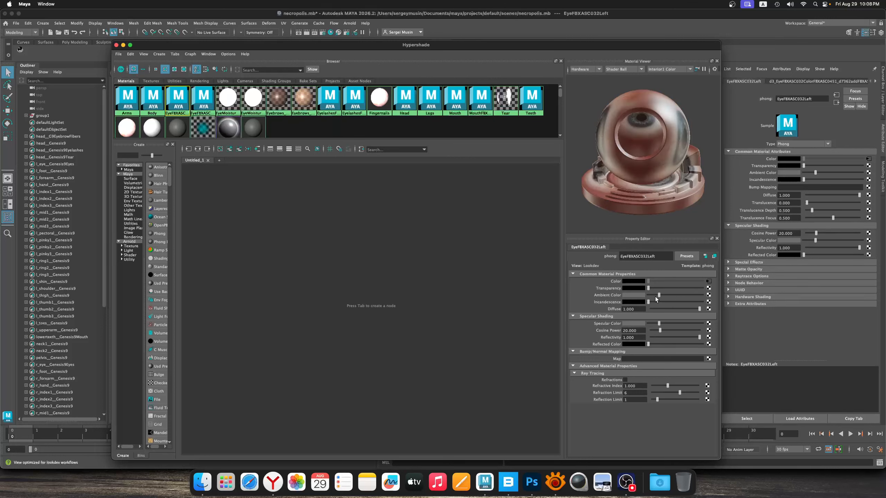
{"action": "left_click_drag", "start_coordinate": [655, 297], "coordinate": [646, 296]}
{"action": "left_click_drag", "start_coordinate": [663, 331], "coordinate": [651, 332]}
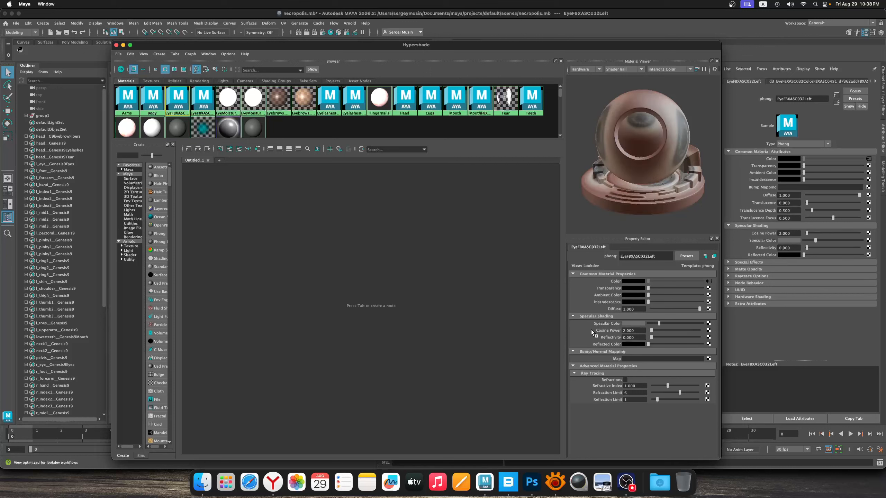
{"action": "left_click", "coordinate": [204, 100]}
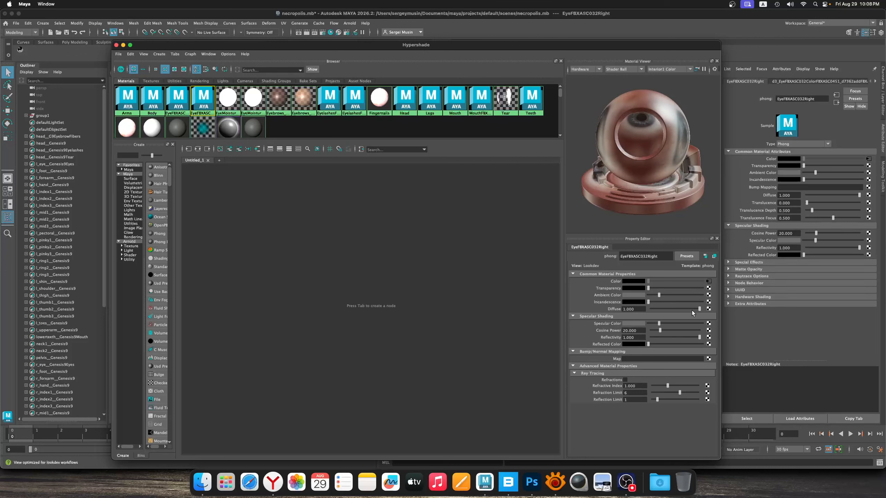
{"action": "left_click_drag", "start_coordinate": [659, 295], "coordinate": [648, 295]}
{"action": "left_click_drag", "start_coordinate": [660, 331], "coordinate": [651, 330]}
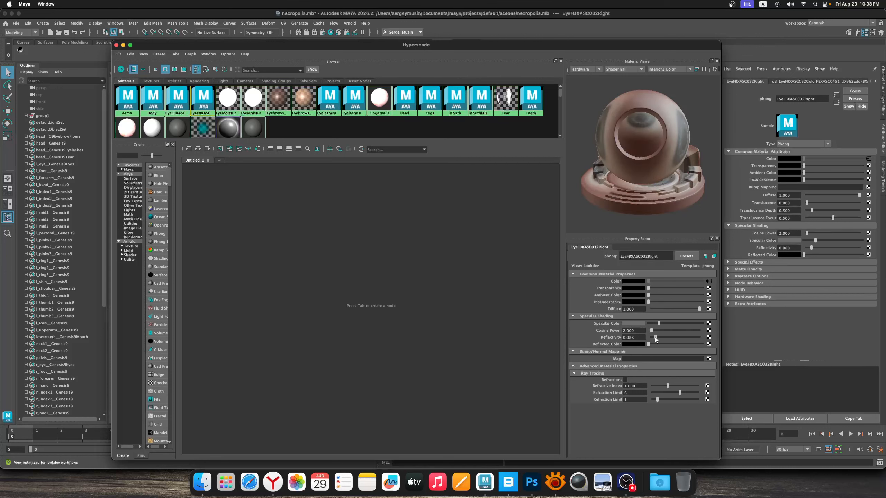
Give the left and right EyeMoisture materials black ambient color, cosine power 2 and reflectivity 0
{"action": "left_click", "coordinate": [228, 100]}
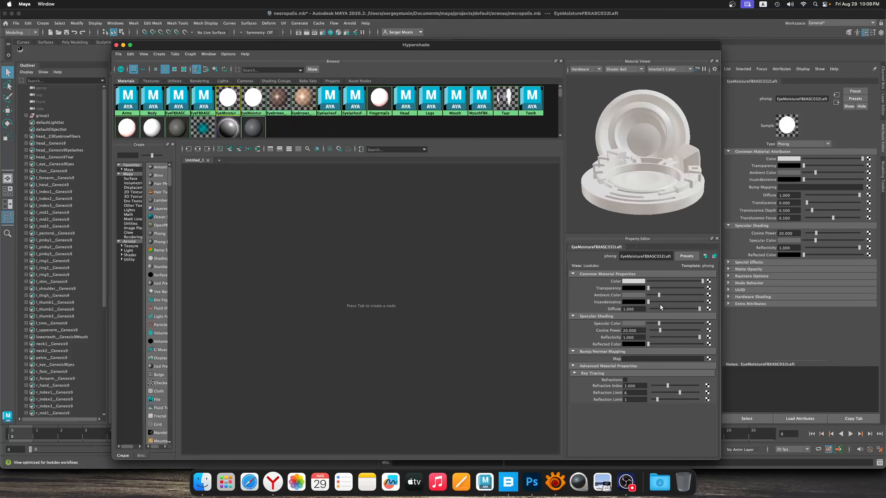
{"action": "left_click_drag", "start_coordinate": [659, 295], "coordinate": [630, 300]}
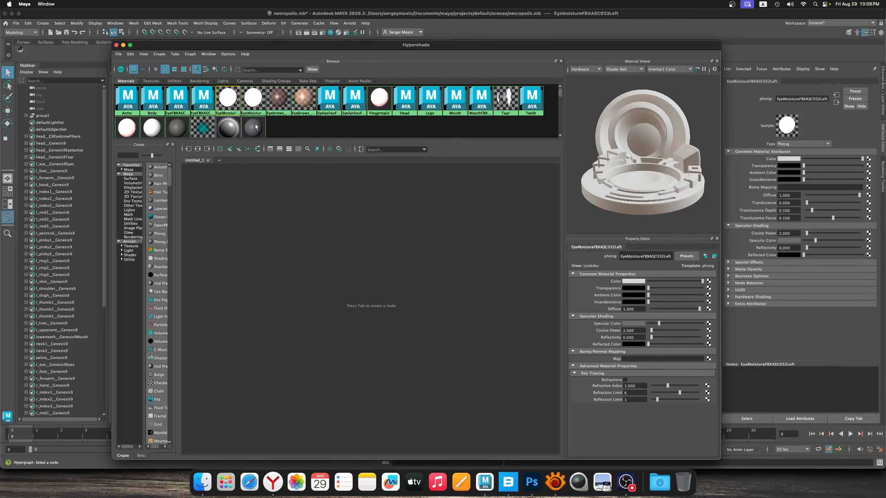
{"action": "left_click", "coordinate": [253, 100]}
{"action": "left_click_drag", "start_coordinate": [659, 295], "coordinate": [641, 336]}
Enlarge the Hypershade material browser and set Eyebrows_Secondary to black ambient color, cosine power 2 and reflectivity 0
{"action": "left_click", "coordinate": [278, 99]}
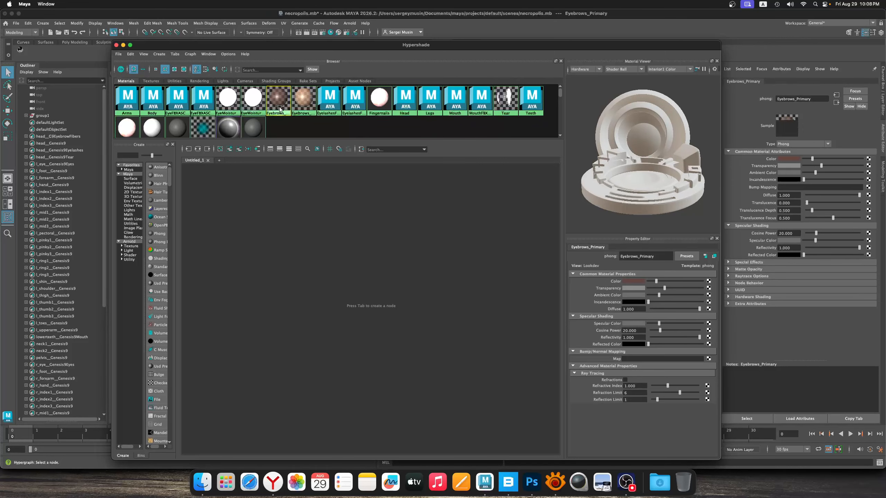
{"action": "left_click_drag", "start_coordinate": [228, 45], "coordinate": [287, 11]}
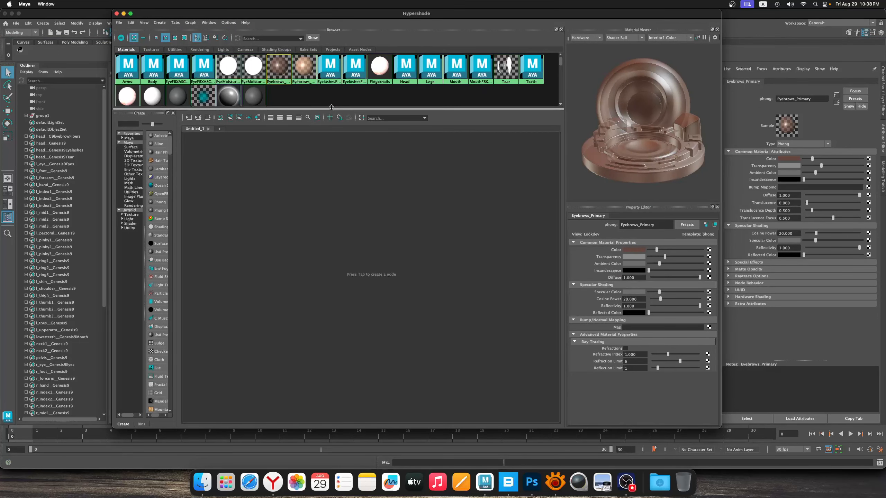
{"action": "left_click_drag", "start_coordinate": [331, 108], "coordinate": [314, 202]}
{"action": "left_click", "coordinate": [300, 69]}
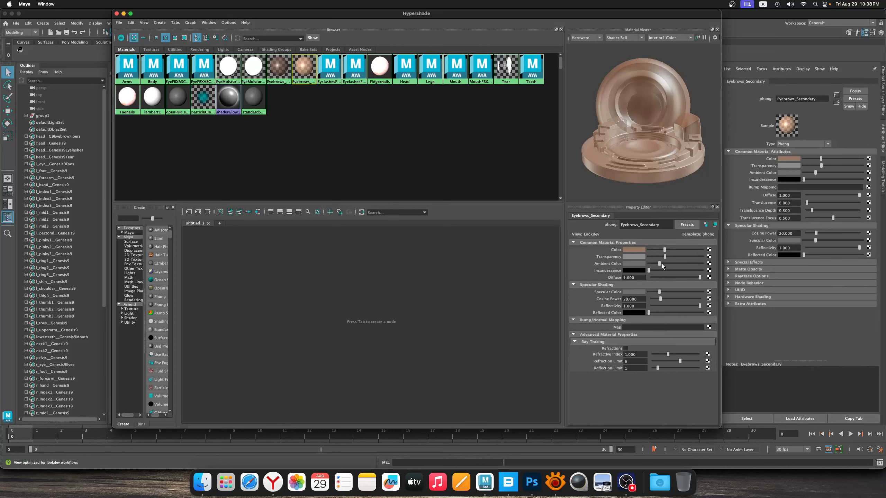
{"action": "left_click_drag", "start_coordinate": [662, 263], "coordinate": [640, 271]}
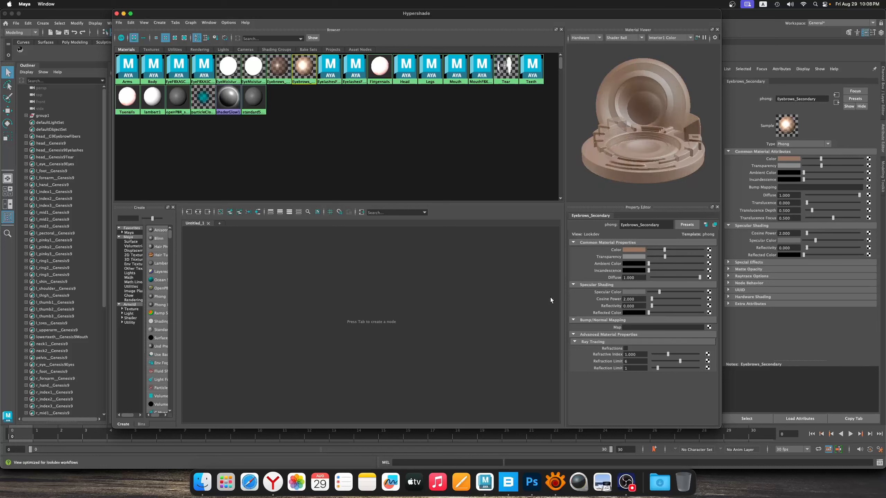
Set black ambient color, cosine power 2 and reflectivity 0 on the lower and upper eyelash materials
{"action": "left_click", "coordinate": [336, 85]}
{"action": "left_click_drag", "start_coordinate": [659, 264], "coordinate": [619, 266]}
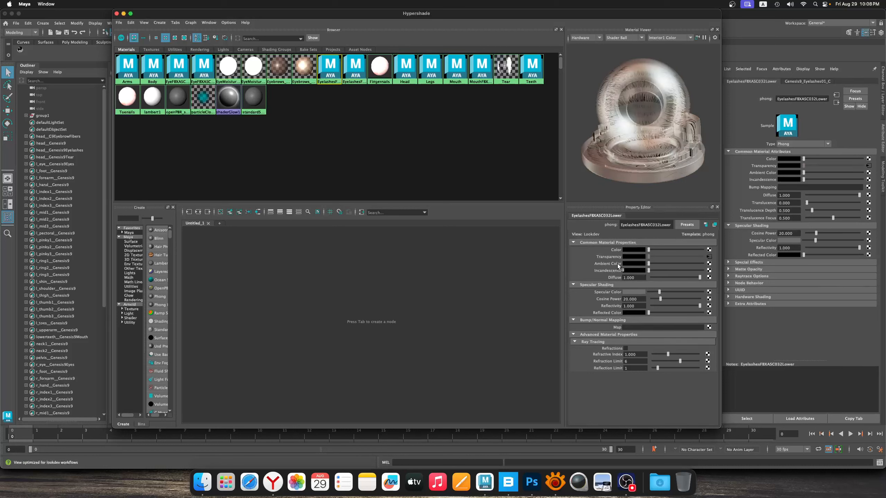
{"action": "left_click_drag", "start_coordinate": [664, 299], "coordinate": [641, 298]}
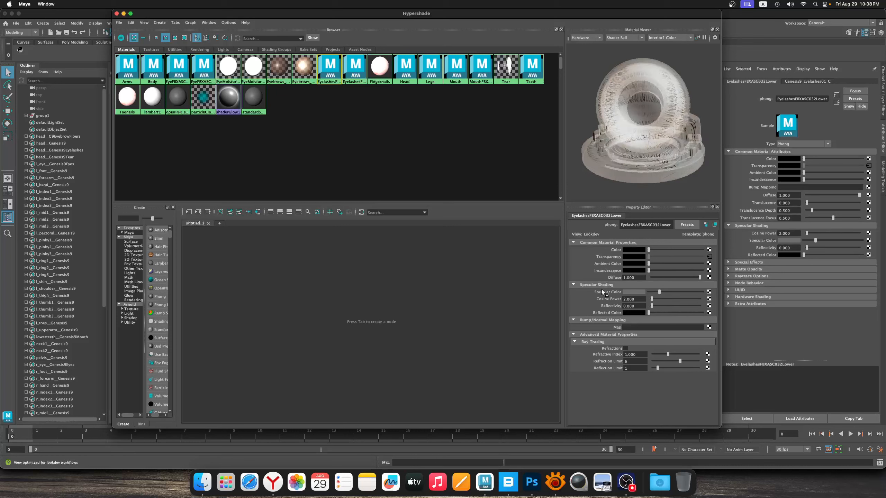
{"action": "left_click", "coordinate": [363, 78]}
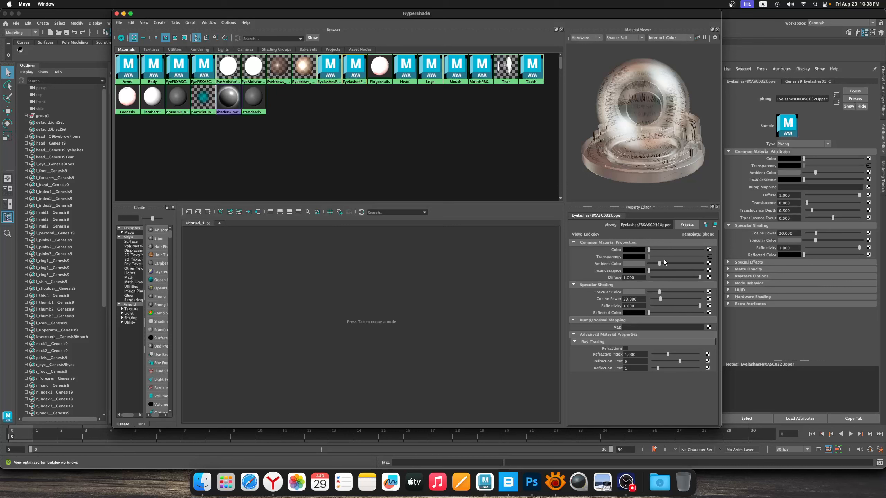
{"action": "left_click_drag", "start_coordinate": [660, 264], "coordinate": [648, 263]}
{"action": "left_click_drag", "start_coordinate": [661, 299], "coordinate": [651, 299]}
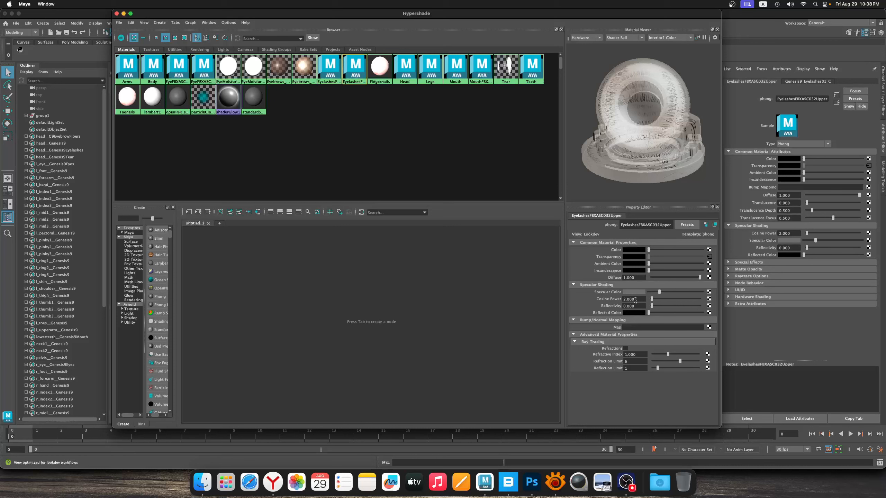
Set the Head material's ambient color to black, its cosine power to 2 and its reflectivity to 0
{"action": "left_click", "coordinate": [380, 68]}
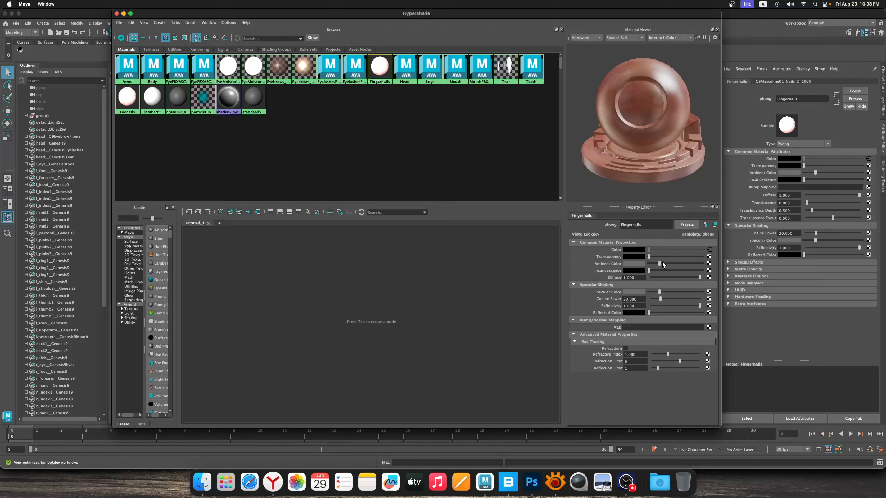
{"action": "left_click", "coordinate": [405, 69]}
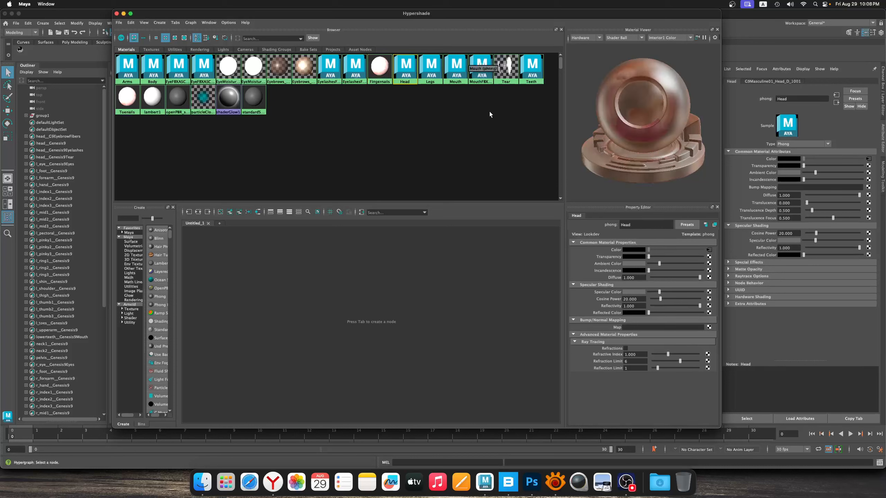
{"action": "left_click_drag", "start_coordinate": [659, 264], "coordinate": [649, 264]}
{"action": "left_click_drag", "start_coordinate": [660, 299], "coordinate": [651, 306]}
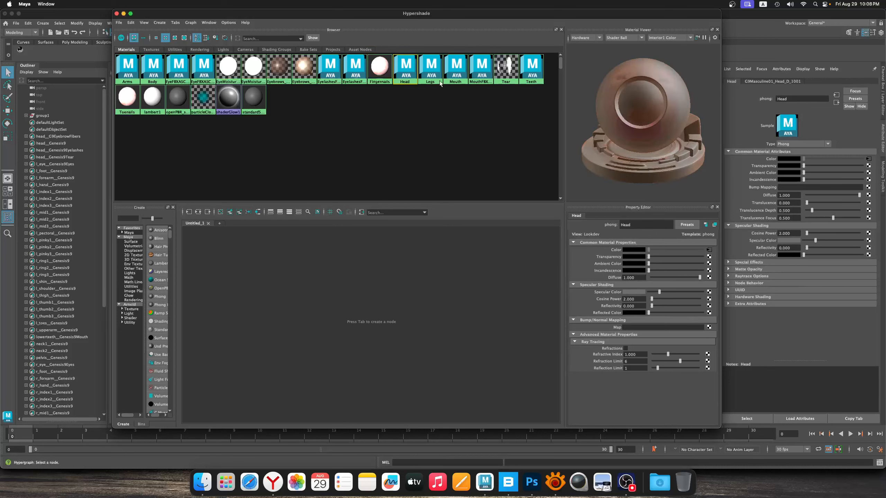
Set black ambient color, cosine power 2 and reflectivity 0 on the Legs and Mouth materials
{"action": "left_click", "coordinate": [431, 68]}
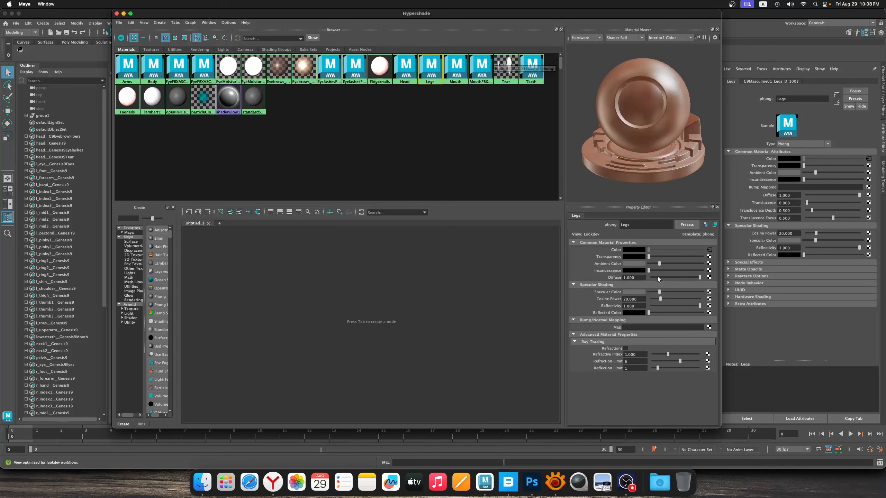
{"action": "left_click_drag", "start_coordinate": [659, 263], "coordinate": [645, 300]}
{"action": "left_click", "coordinate": [455, 68]}
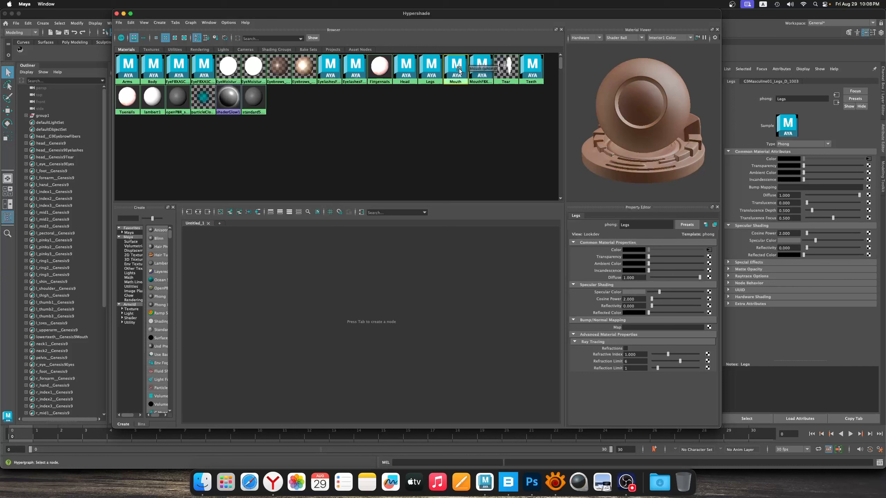
{"action": "left_click_drag", "start_coordinate": [660, 264], "coordinate": [648, 264]}
{"action": "left_click_drag", "start_coordinate": [661, 299], "coordinate": [641, 299]}
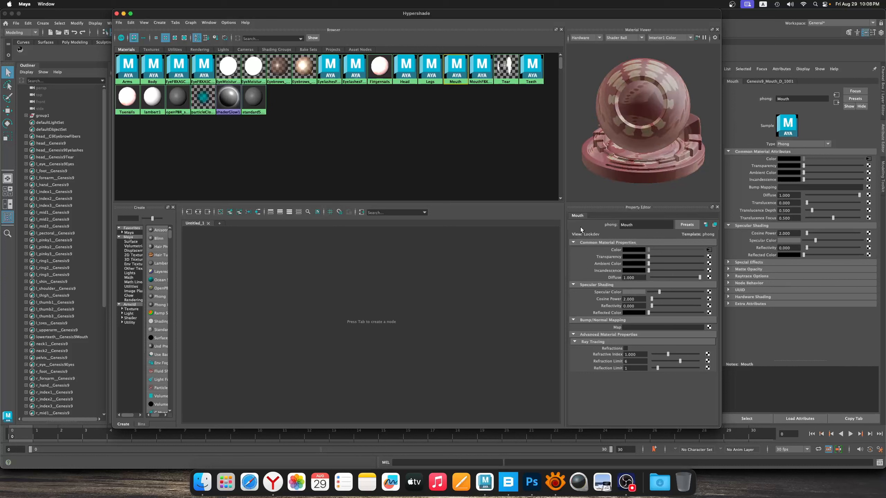
Give the mouth cavity material black ambient color and cosine power 2, and lower the Tear material's cosine power
{"action": "left_click", "coordinate": [482, 68]}
{"action": "left_click_drag", "start_coordinate": [659, 263], "coordinate": [648, 264]}
{"action": "left_click_drag", "start_coordinate": [661, 299], "coordinate": [652, 299]}
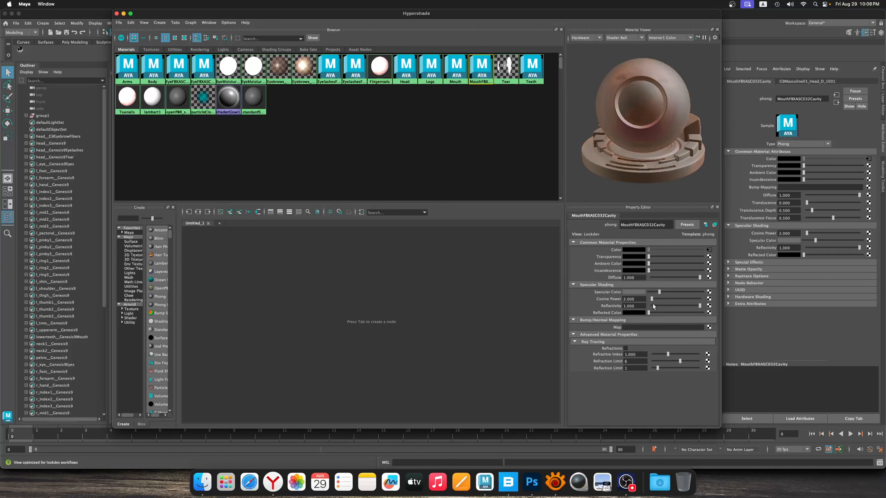
{"action": "left_click", "coordinate": [506, 68]}
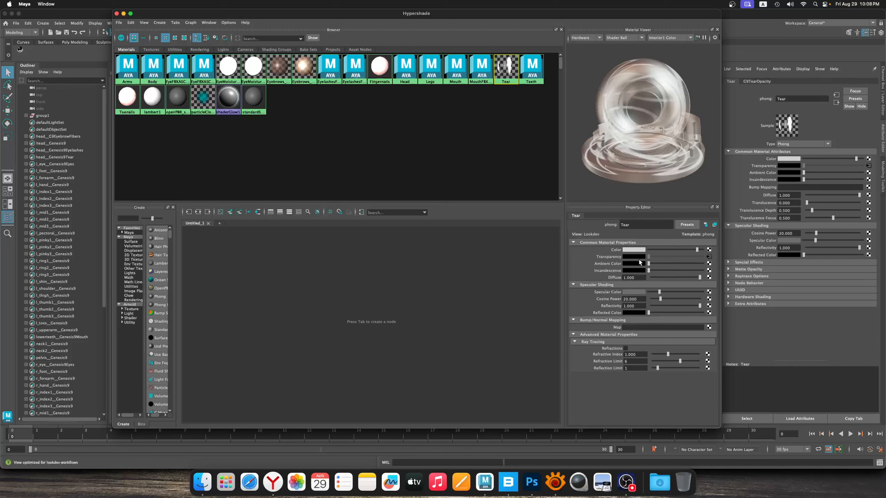
{"action": "left_click_drag", "start_coordinate": [659, 300], "coordinate": [651, 302]}
Give the Teeth and Toenails materials black ambient color, cosine power 2 and reflectivity 0
{"action": "left_click", "coordinate": [532, 69]}
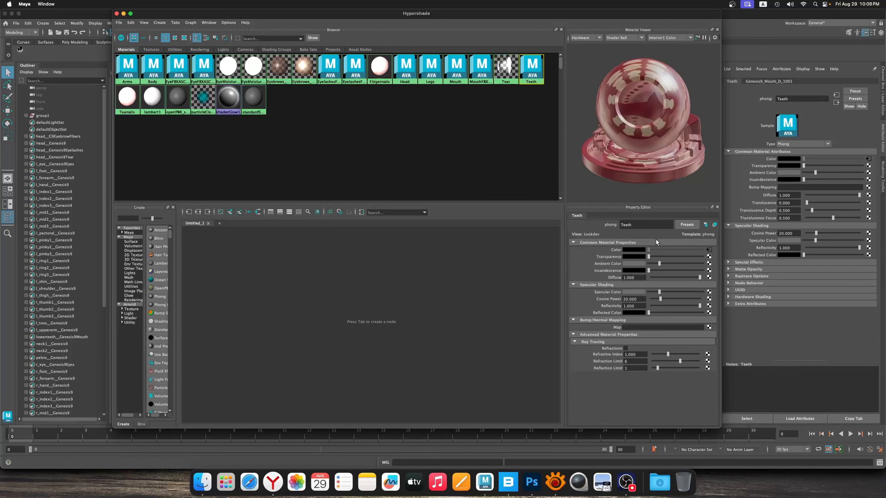
{"action": "left_click_drag", "start_coordinate": [659, 263], "coordinate": [647, 264]}
{"action": "left_click_drag", "start_coordinate": [660, 299], "coordinate": [651, 301]}
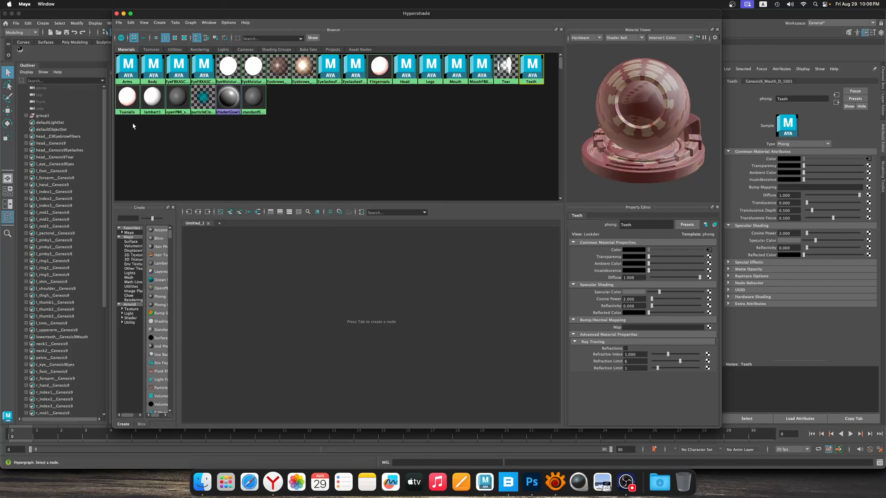
{"action": "left_click", "coordinate": [130, 104]}
{"action": "left_click_drag", "start_coordinate": [659, 263], "coordinate": [649, 264]}
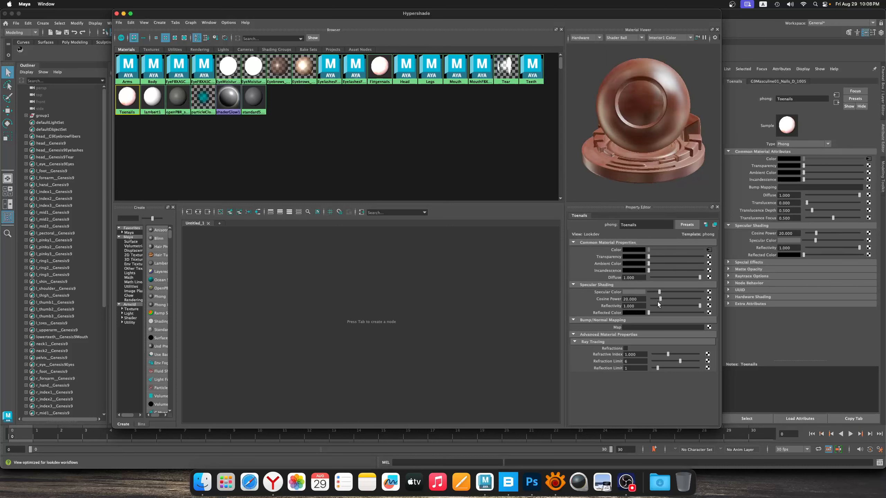
{"action": "left_click_drag", "start_coordinate": [661, 299], "coordinate": [652, 299]}
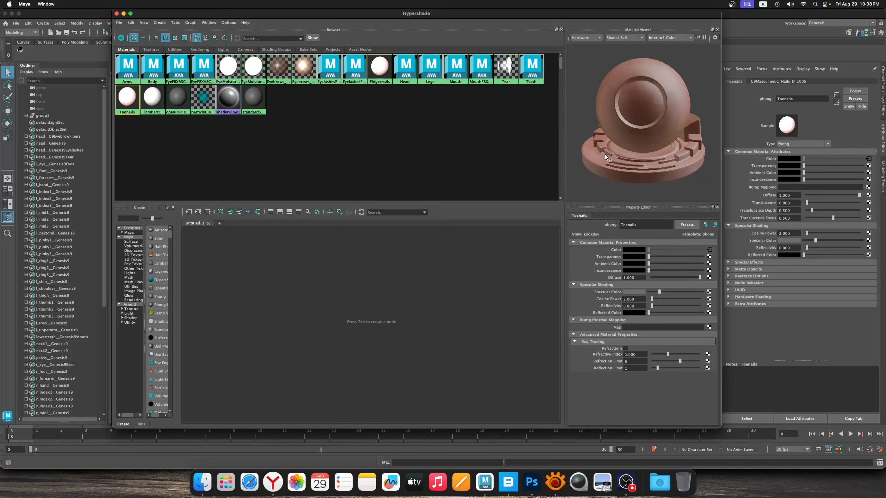
Check the lambert1 material, close Hypershade and save the necropolis.mb scene
{"action": "left_click", "coordinate": [152, 98]}
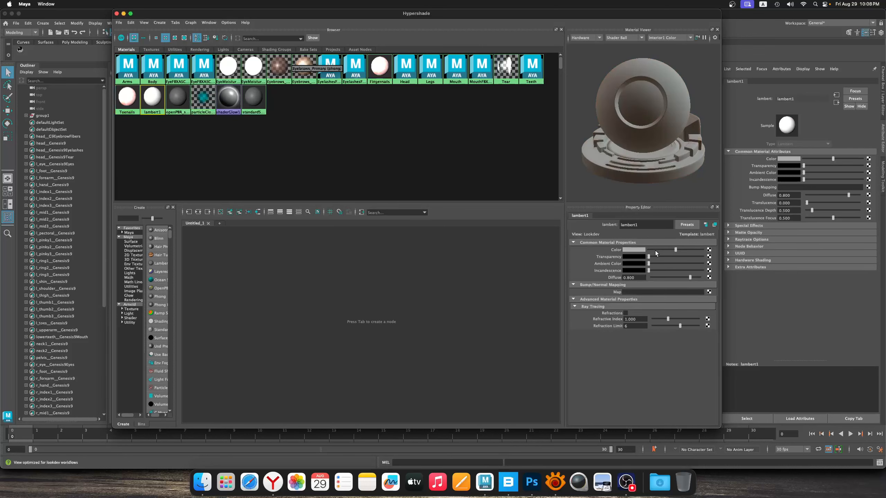
{"action": "left_click_drag", "start_coordinate": [555, 14], "coordinate": [643, 99]}
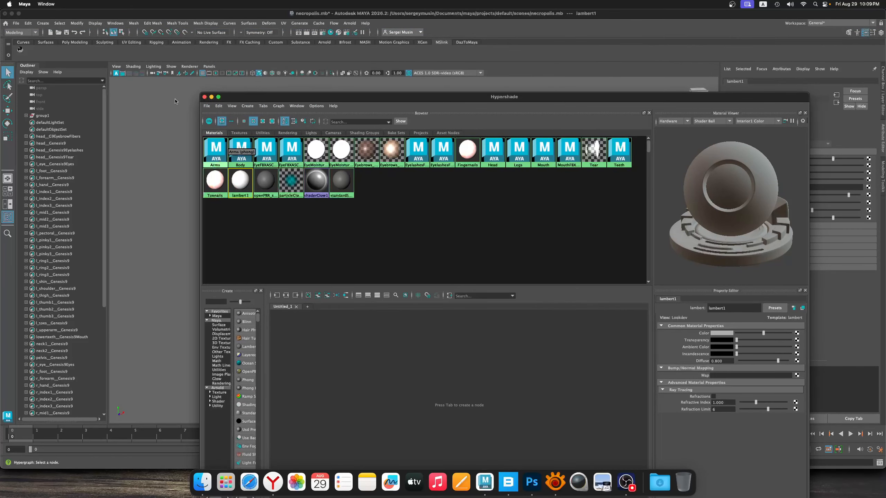
{"action": "left_click", "coordinate": [205, 96]}
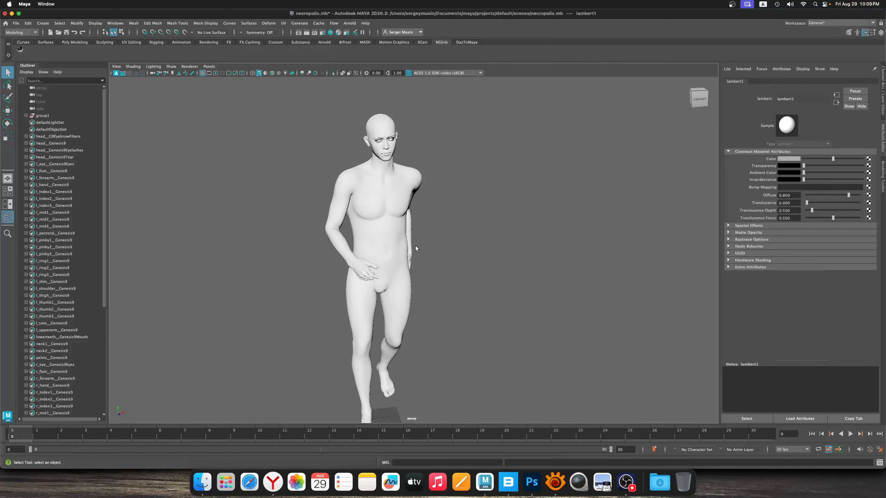
{"action": "left_click_drag", "start_coordinate": [405, 261], "coordinate": [428, 278], "text": "alt"}
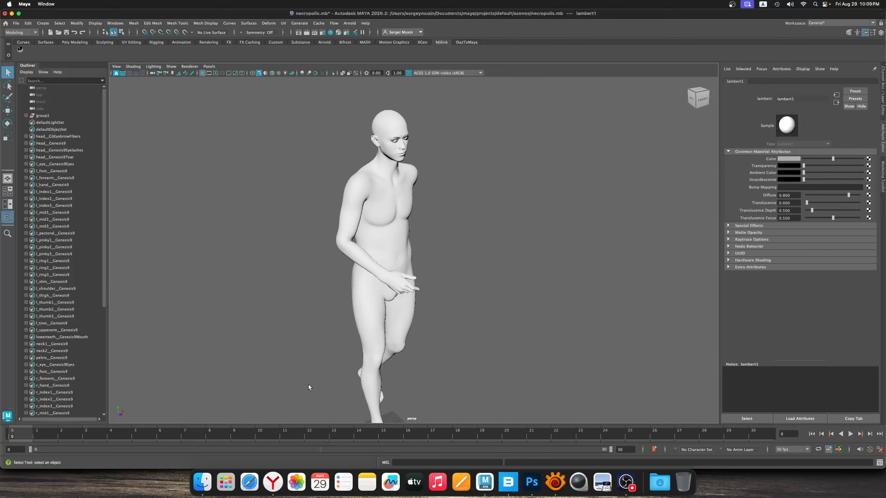
{"action": "left_click_drag", "start_coordinate": [410, 251], "coordinate": [429, 212], "text": "alt"}
{"action": "middle_click_drag", "start_coordinate": [428, 212], "coordinate": [423, 237], "text": "alt"}
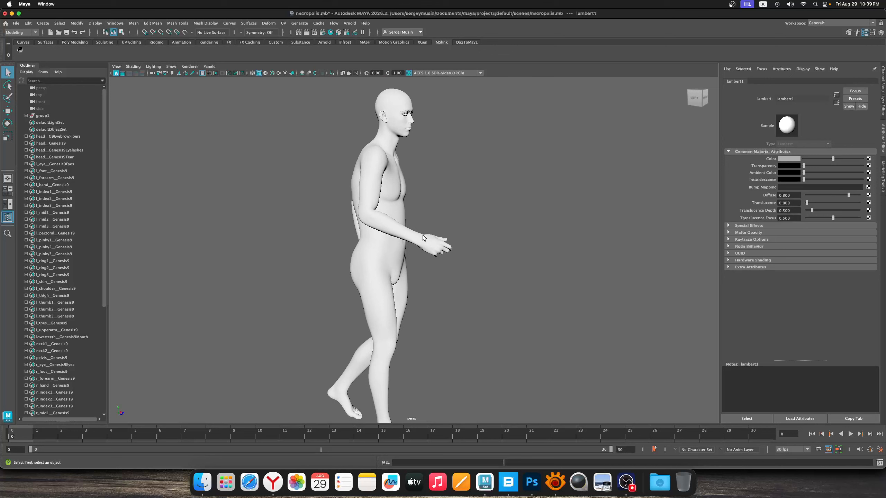
{"action": "key", "text": "super+s"}
Try to launch the DazToMaya tool, then dismiss its dialog and clear the selection
{"action": "left_click_drag", "start_coordinate": [441, 211], "coordinate": [425, 200], "text": "alt"}
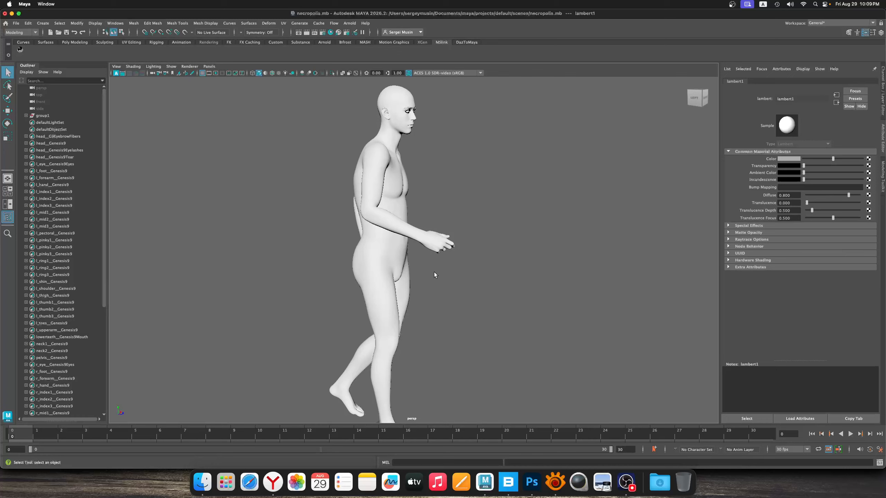
{"action": "middle_click_drag", "start_coordinate": [420, 215], "coordinate": [443, 219], "text": "alt"}
{"action": "mouse_move", "coordinate": [442, 218]}
{"action": "left_mouse_down", "text": "alt"}
{"action": "mouse_move", "coordinate": [390, 213]}
{"action": "mouse_move", "coordinate": [375, 224]}
{"action": "mouse_move", "coordinate": [458, 225]}
{"action": "mouse_move", "coordinate": [444, 223]}
{"action": "mouse_move", "coordinate": [439, 232]}
{"action": "left_mouse_up", "text": "alt"}
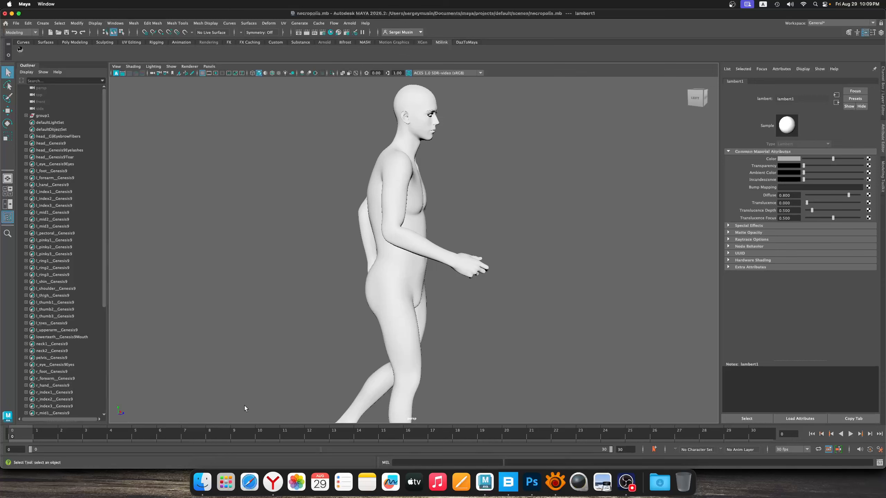
{"action": "left_click", "coordinate": [463, 42]}
{"action": "left_click", "coordinate": [20, 52]}
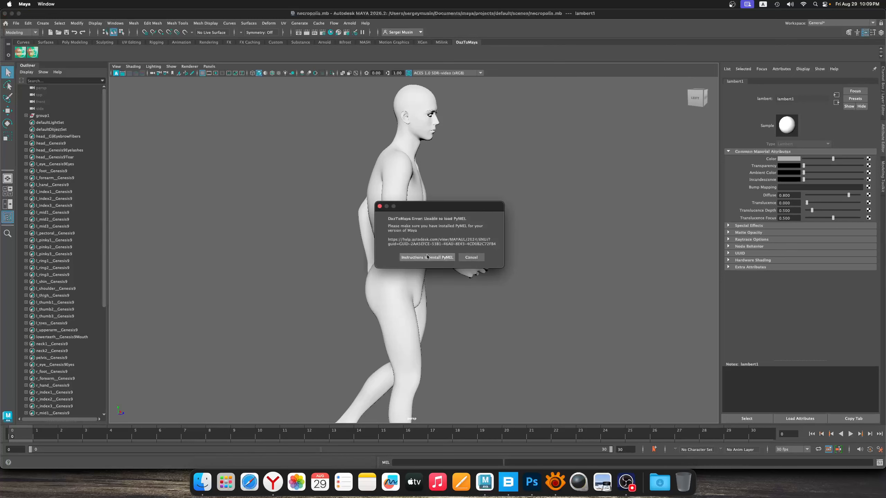
{"action": "left_click", "coordinate": [471, 258]}
{"action": "left_click", "coordinate": [325, 174]}
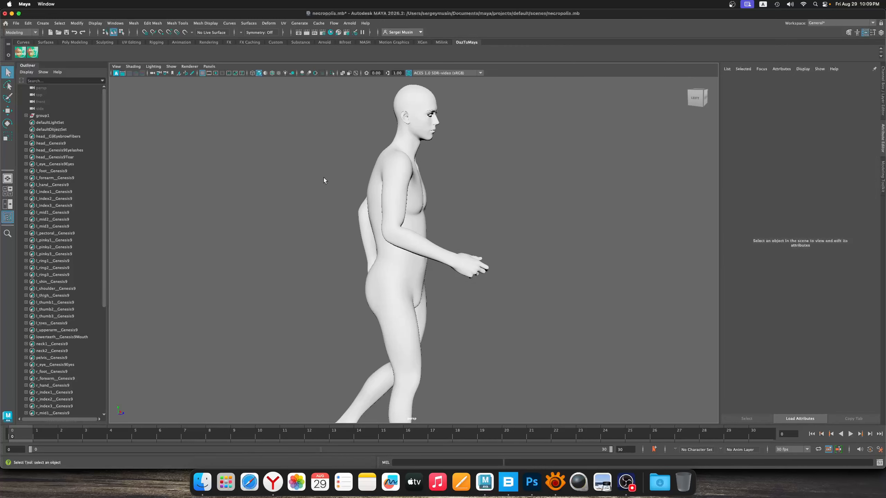
Look over the figure's side profile and bring the MSlink tools back up
{"action": "mouse_move", "coordinate": [433, 241]}
{"action": "left_mouse_down", "text": "alt"}
{"action": "mouse_move", "coordinate": [415, 237]}
{"action": "mouse_move", "coordinate": [431, 239]}
{"action": "left_mouse_up", "text": "alt"}
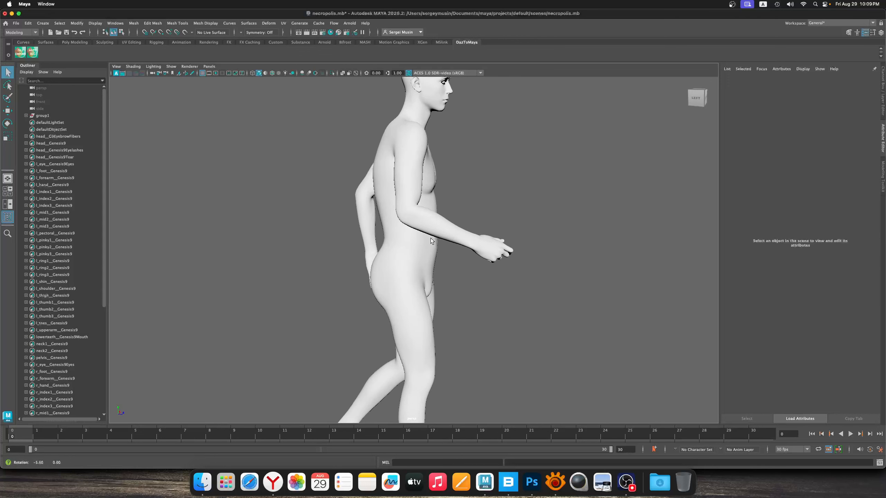
{"action": "middle_click_drag", "start_coordinate": [439, 215], "coordinate": [425, 241], "text": "alt"}
{"action": "left_click_drag", "start_coordinate": [425, 241], "coordinate": [416, 254], "text": "alt"}
{"action": "middle_click_drag", "start_coordinate": [415, 212], "coordinate": [412, 241], "text": "alt"}
{"action": "mouse_move", "coordinate": [413, 241]}
{"action": "left_mouse_down", "text": "alt"}
{"action": "mouse_move", "coordinate": [429, 230]}
{"action": "mouse_move", "coordinate": [421, 226]}
{"action": "left_mouse_up", "text": "alt"}
{"action": "middle_click_drag", "start_coordinate": [421, 209], "coordinate": [404, 216], "text": "alt"}
{"action": "right_click_drag", "start_coordinate": [404, 216], "coordinate": [408, 247], "text": "alt"}
{"action": "left_click_drag", "start_coordinate": [408, 247], "coordinate": [691, 305], "text": "alt"}
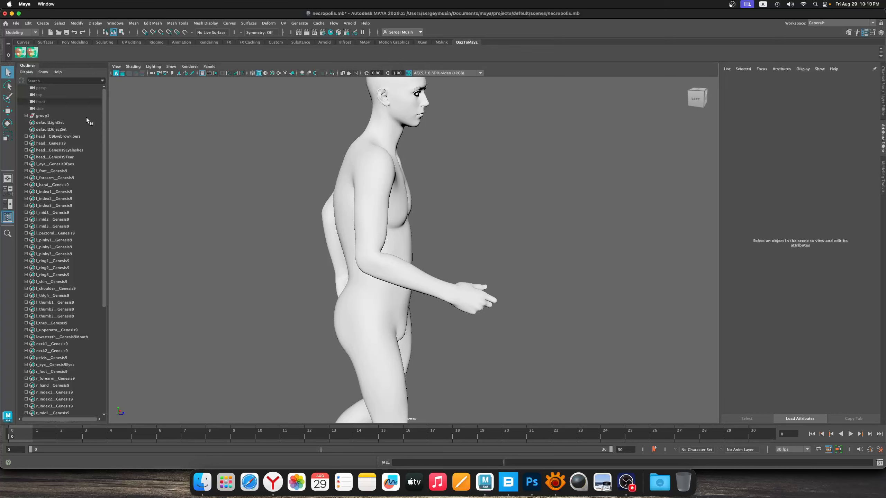
{"action": "left_click", "coordinate": [423, 42]}
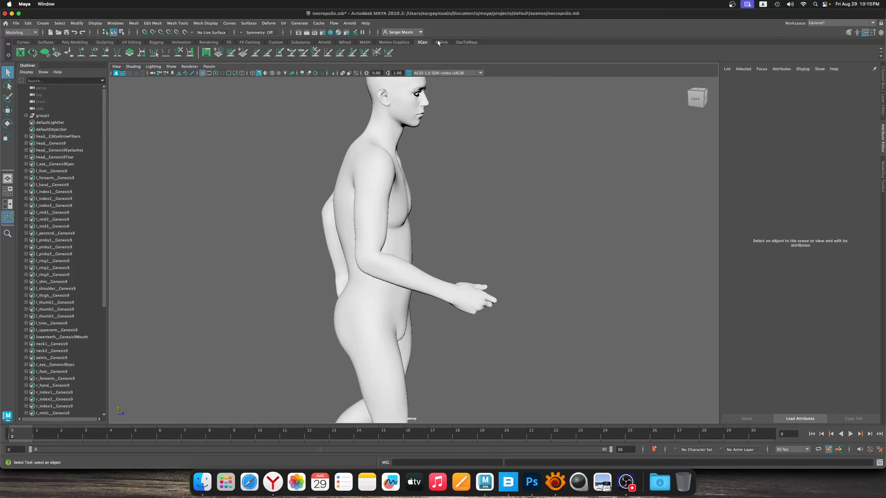
{"action": "left_click", "coordinate": [442, 42]}
Examine the figure's walking pose from the back, front and left side, ending with the full body in view
{"action": "left_click_drag", "start_coordinate": [348, 224], "coordinate": [425, 257], "text": "alt"}
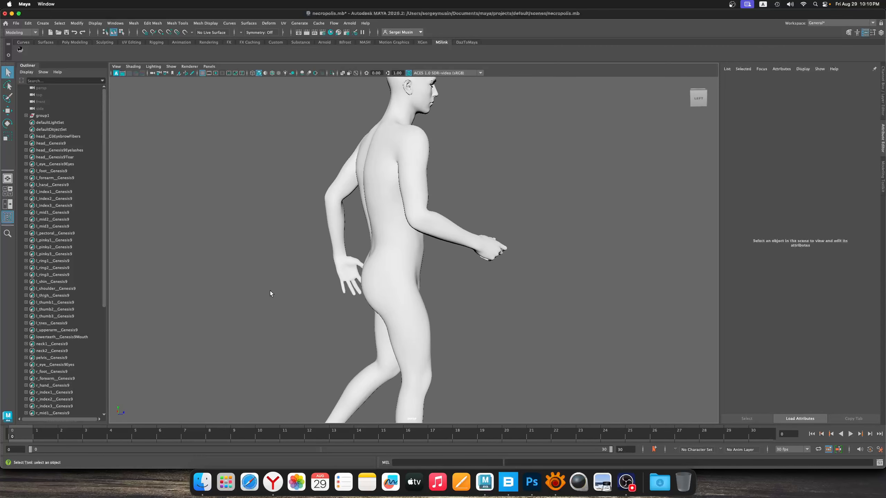
{"action": "scroll", "coordinate": [389, 258], "scroll_direction": "down", "scroll_amount": 4}
{"action": "scroll", "coordinate": [418, 262], "scroll_direction": "up", "scroll_amount": 2}
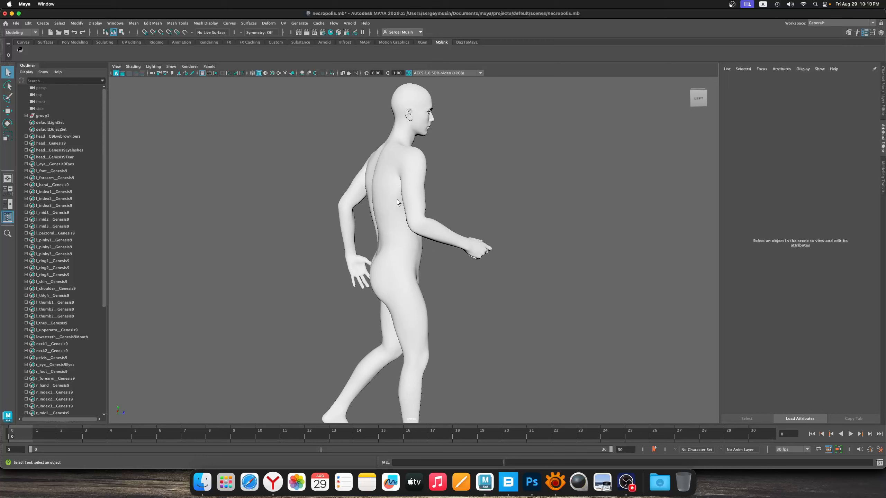
{"action": "left_click_drag", "start_coordinate": [425, 198], "coordinate": [421, 225], "text": "alt"}
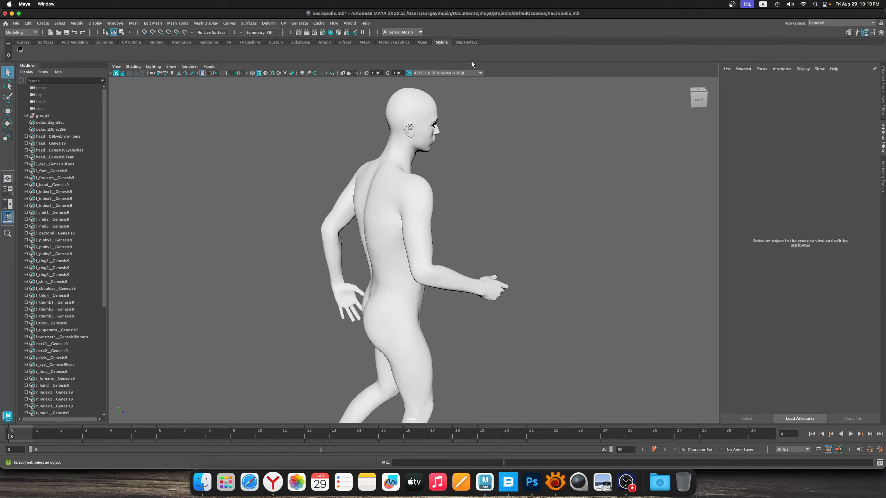
{"action": "left_click_drag", "start_coordinate": [447, 275], "coordinate": [359, 272], "text": "alt"}
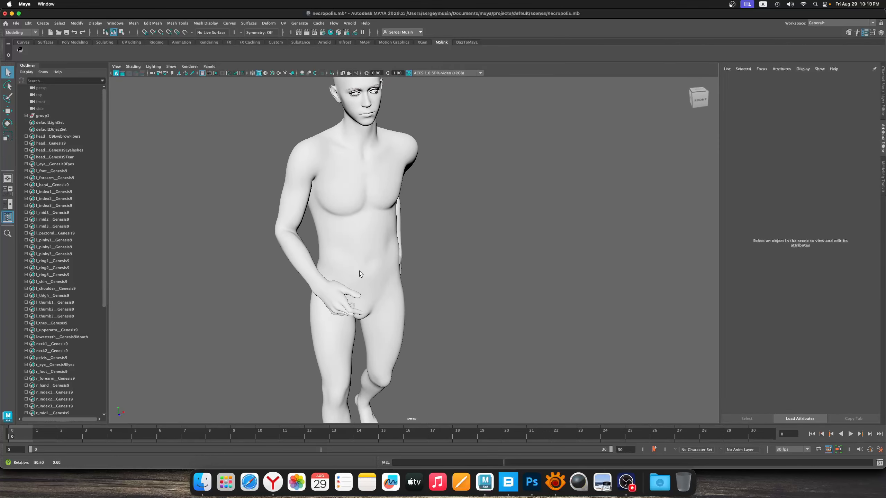
{"action": "right_click_drag", "start_coordinate": [359, 272], "coordinate": [396, 279], "text": "alt"}
{"action": "left_click_drag", "start_coordinate": [396, 278], "coordinate": [457, 265], "text": "alt"}
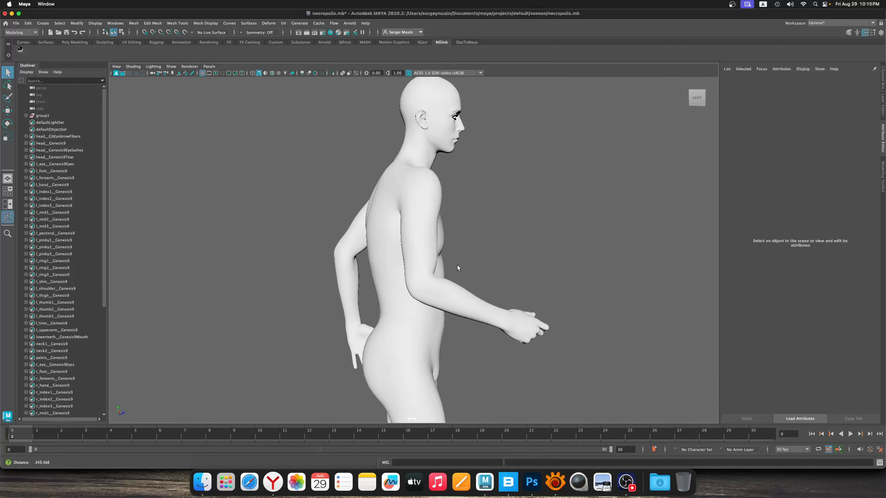
{"action": "right_click_drag", "start_coordinate": [457, 266], "coordinate": [457, 301], "text": "alt"}
{"action": "middle_click_drag", "start_coordinate": [457, 301], "coordinate": [447, 226], "text": "alt"}
{"action": "right_click_drag", "start_coordinate": [447, 227], "coordinate": [403, 300], "text": "alt"}
{"action": "left_click_drag", "start_coordinate": [403, 300], "coordinate": [412, 301], "text": "alt"}
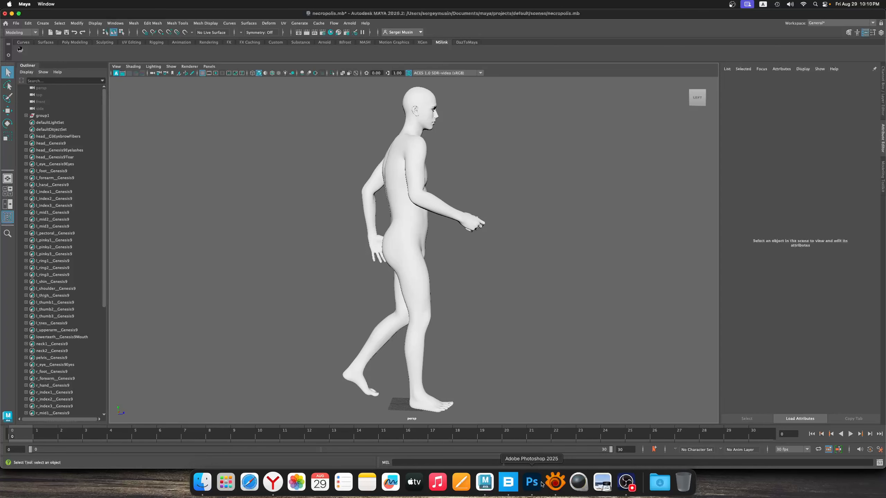
Switch to XnView MP and inspect the standing figure in Painting01_Sketch.jpg up close
{"action": "left_click", "coordinate": [558, 489]}
{"action": "left_click", "coordinate": [336, 22]}
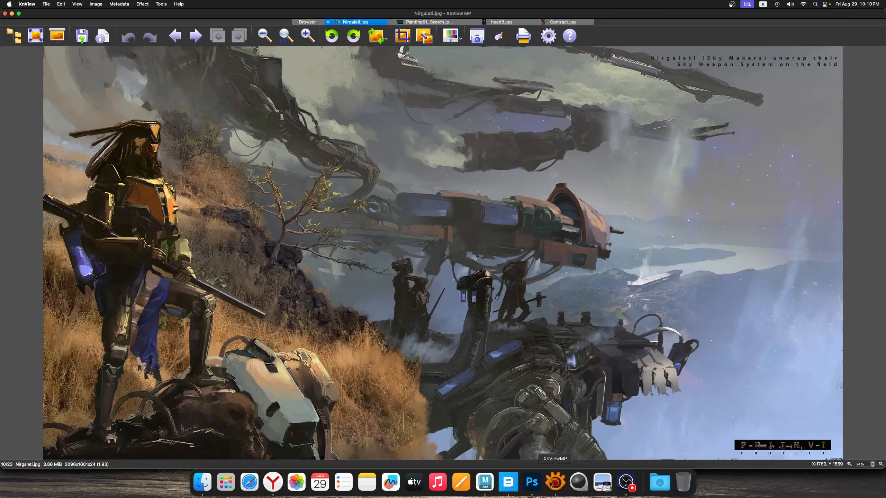
{"action": "left_click", "coordinate": [440, 22]}
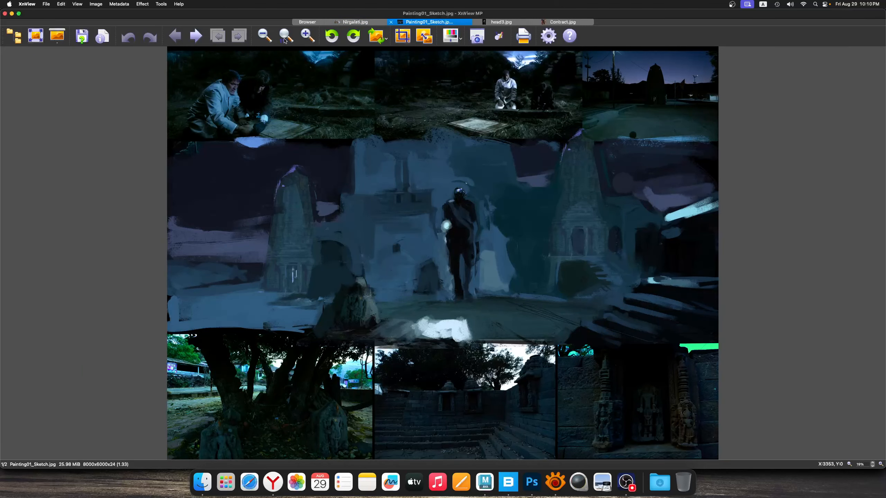
{"action": "left_click", "coordinate": [308, 35]}
{"action": "left_click", "coordinate": [307, 35]}
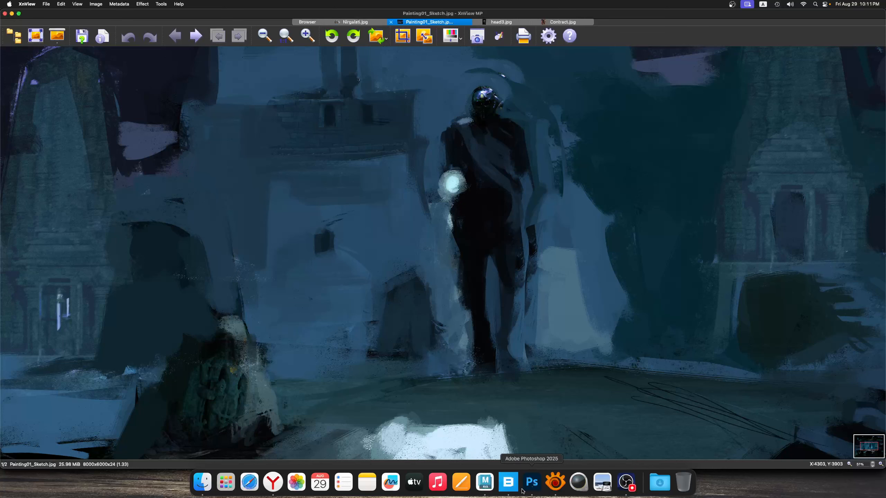
Check the Tomb assets among the purchased Historical 3D assets in Quixel Bridge and return to Maya
{"action": "left_click", "coordinate": [509, 484]}
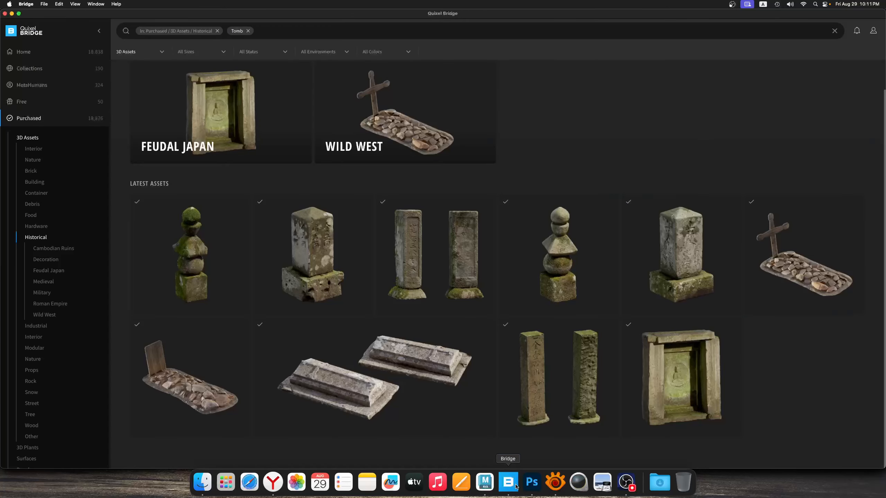
{"action": "left_click", "coordinate": [484, 483]}
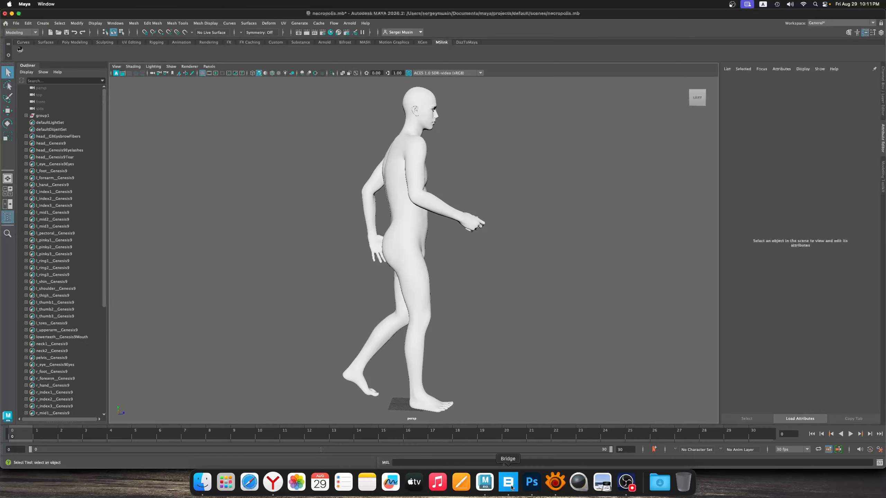
{"action": "left_click", "coordinate": [508, 483]}
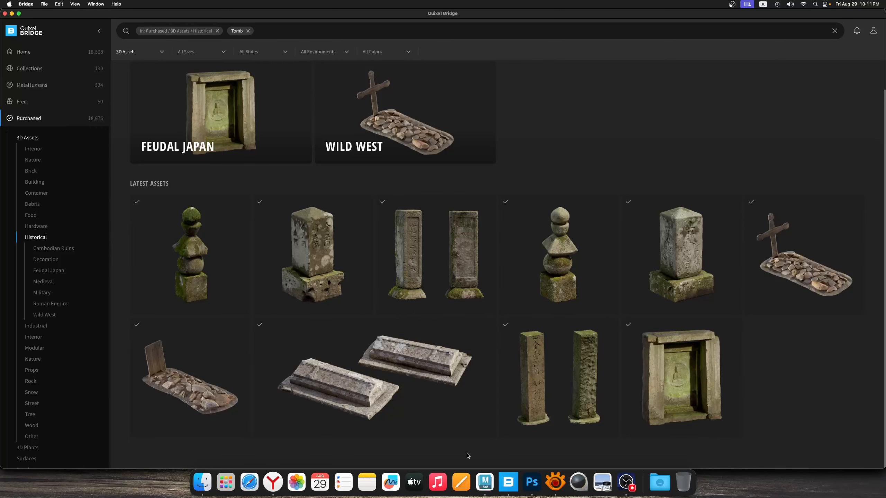
{"action": "left_click", "coordinate": [485, 483]}
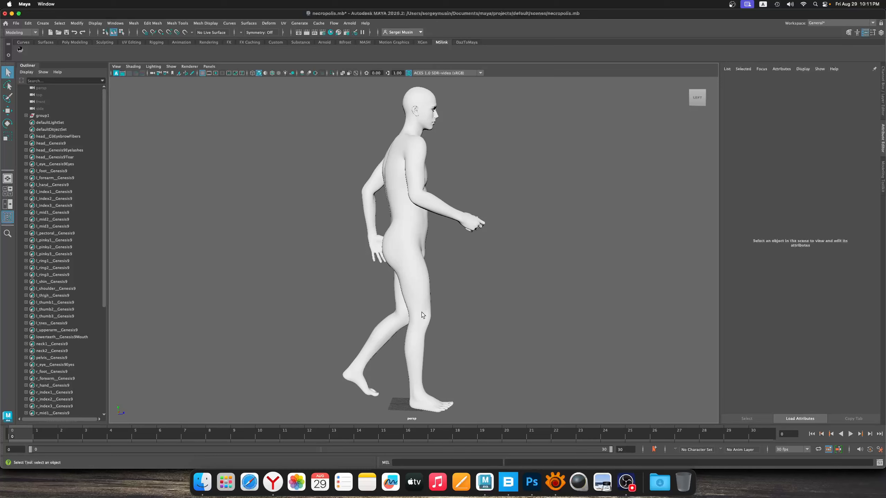
Launch DAZ Studio from the installed applications
{"action": "left_click_drag", "start_coordinate": [434, 297], "coordinate": [407, 320], "text": "alt"}
{"action": "left_click", "coordinate": [225, 482]}
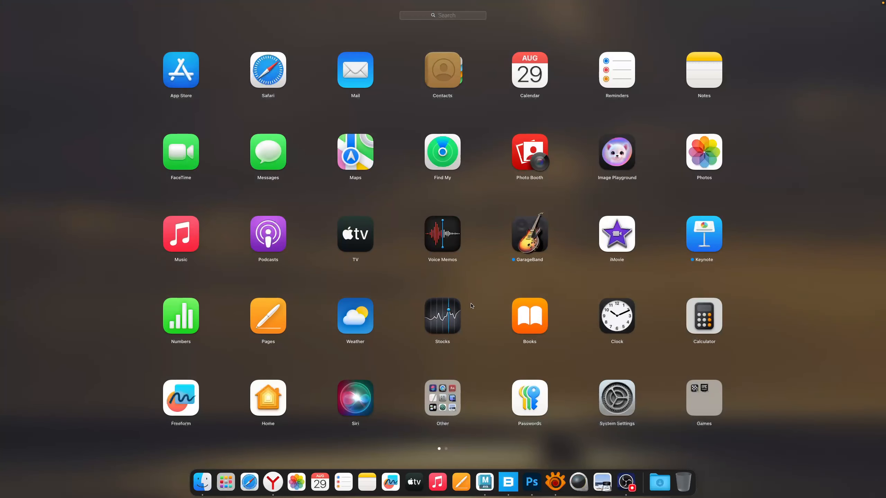
{"action": "scroll", "coordinate": [463, 307], "scroll_direction": "right", "scroll_amount": 3}
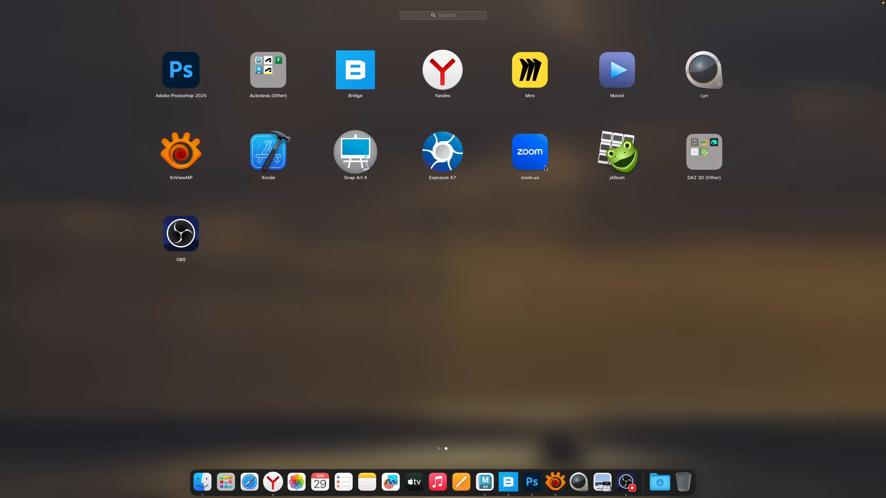
{"action": "type", "text": "da"}
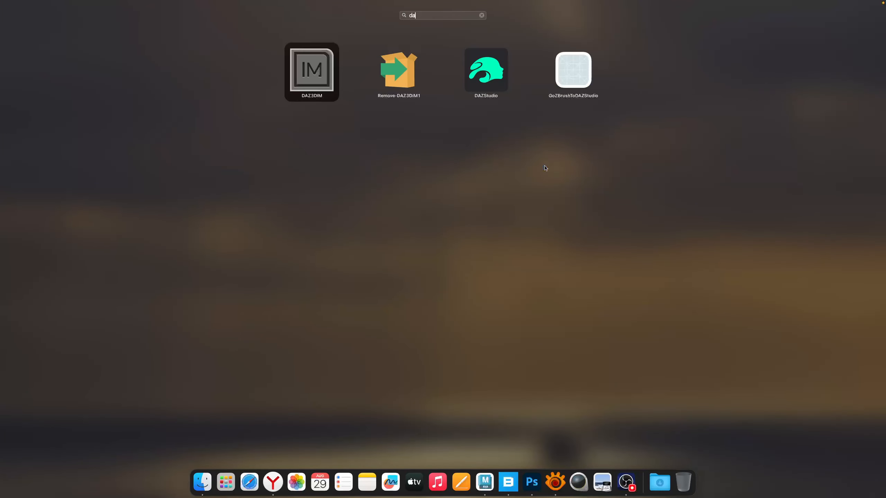
{"action": "left_click", "coordinate": [495, 66]}
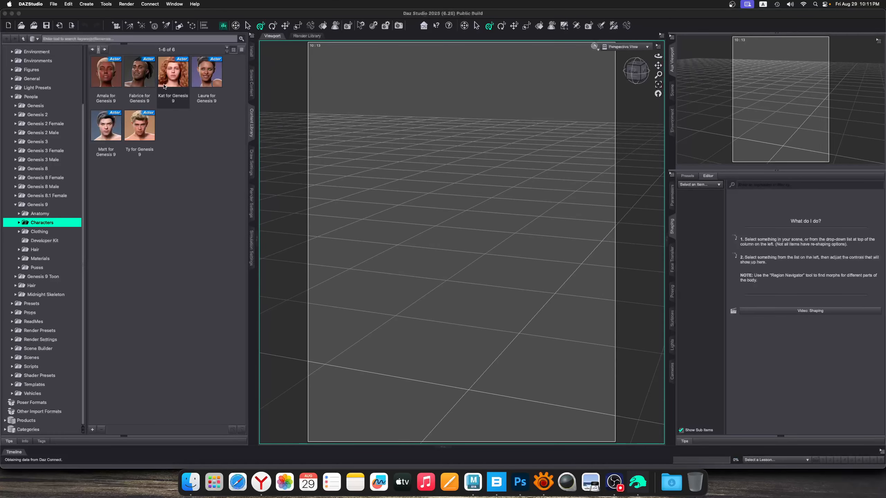
Open necropolis_robot.duf from the Scenes folder of the DAZ 3D Studio library in Documents
{"action": "left_click", "coordinate": [33, 25]}
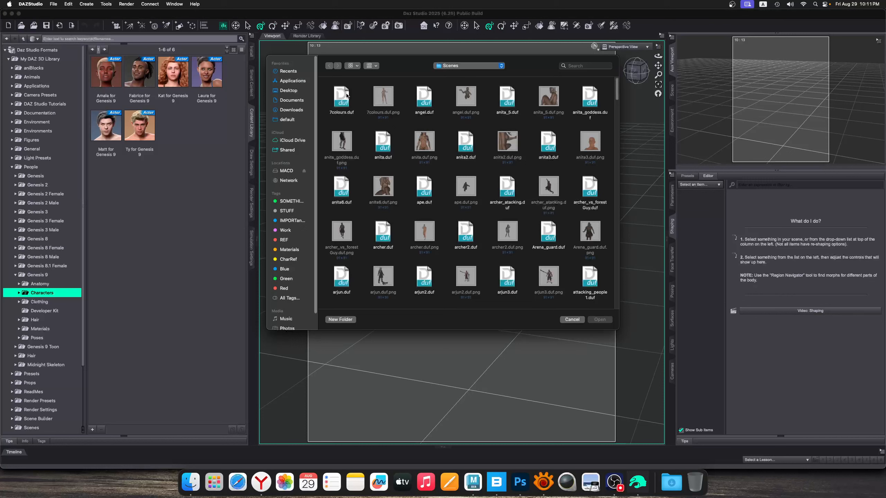
{"action": "left_click", "coordinate": [291, 111]}
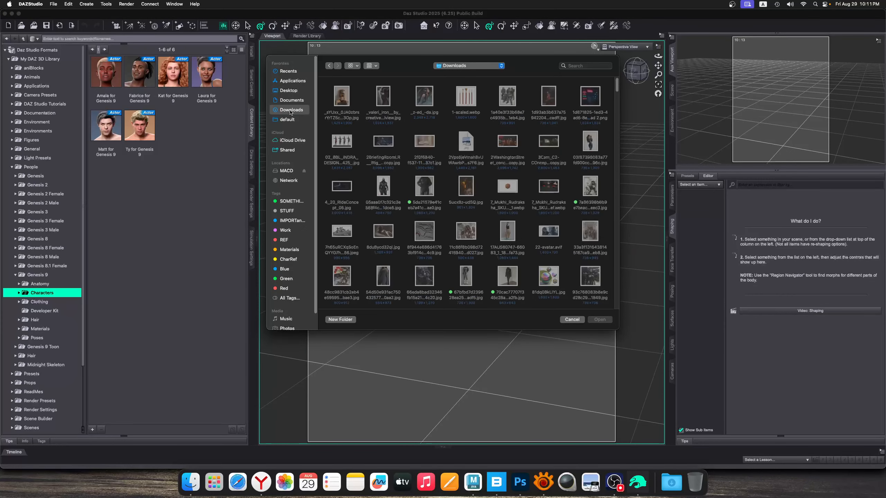
{"action": "left_click", "coordinate": [288, 99]}
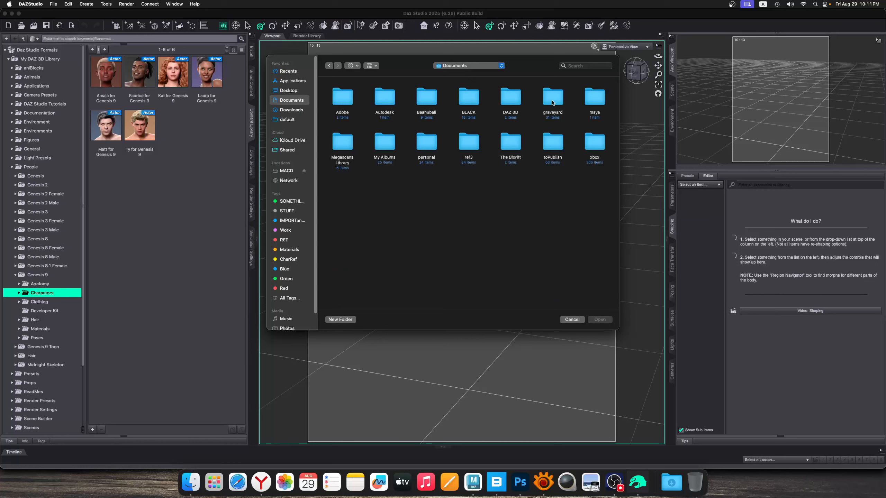
{"action": "double_click", "coordinate": [501, 101]}
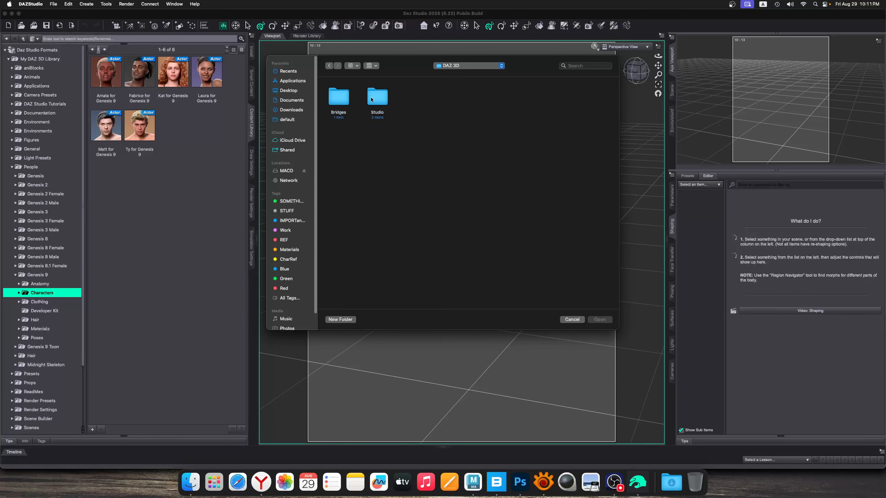
{"action": "double_click", "coordinate": [371, 100]}
{"action": "double_click", "coordinate": [377, 97]}
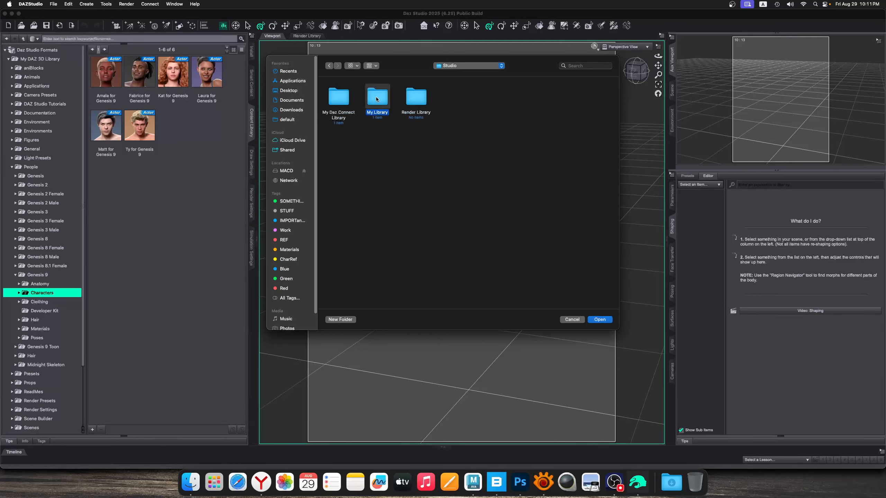
{"action": "double_click", "coordinate": [338, 97]}
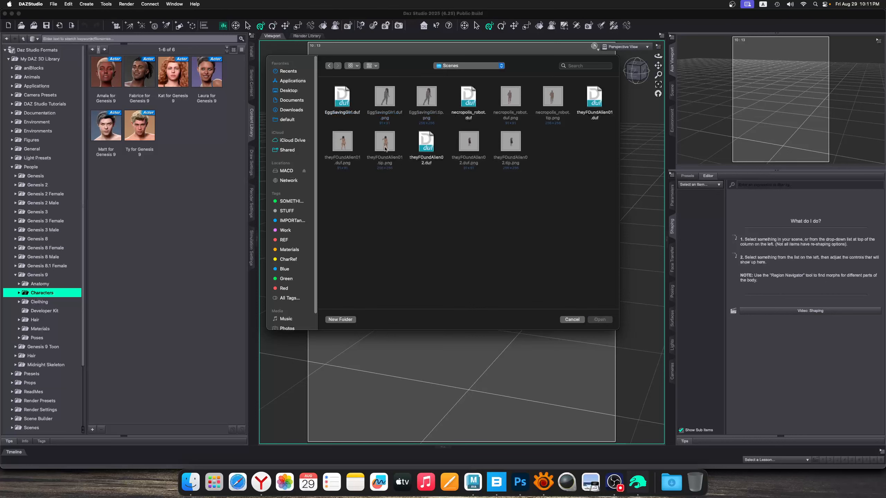
{"action": "left_click", "coordinate": [465, 100]}
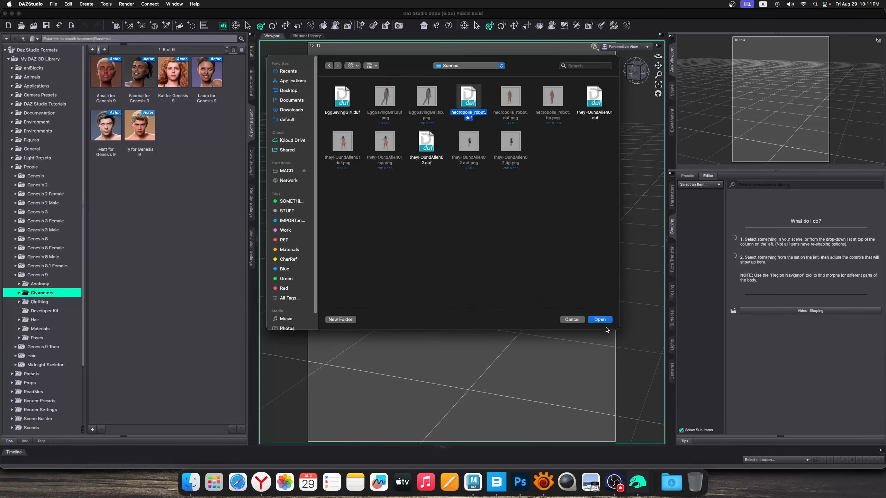
{"action": "left_click", "coordinate": [596, 320]}
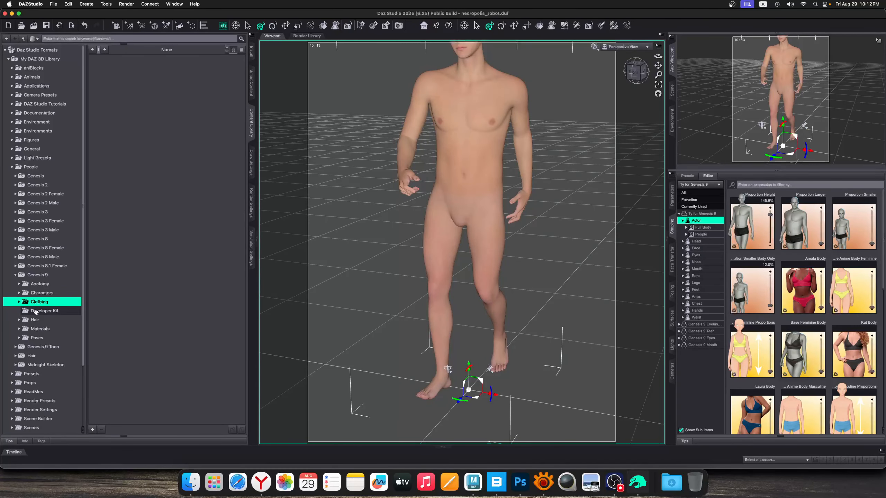
Browse the Genesis 9 Base Poses in the Base, Base Feminine and Base Masculine folders for a suitable pose
{"action": "left_click", "coordinate": [20, 338]}
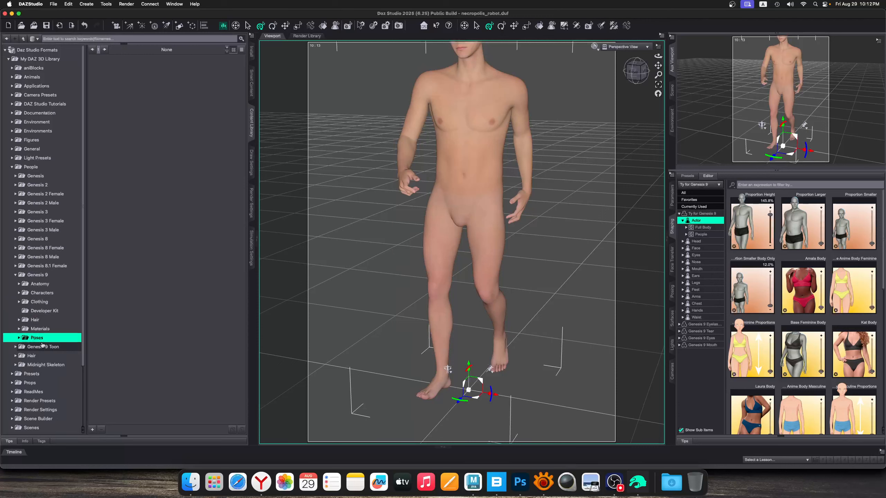
{"action": "left_click", "coordinate": [19, 337]}
{"action": "left_click", "coordinate": [21, 347]}
{"action": "left_click", "coordinate": [21, 348]}
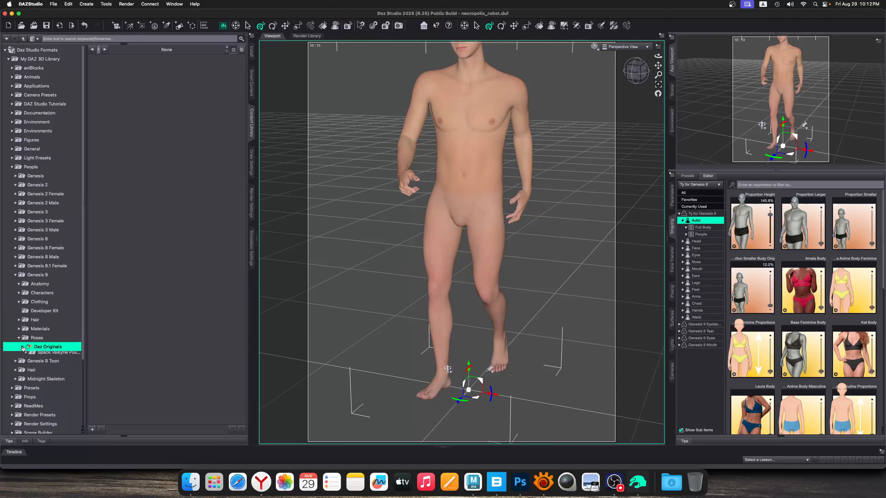
{"action": "left_click", "coordinate": [55, 357]}
{"action": "left_click", "coordinate": [28, 356]}
{"action": "left_click", "coordinate": [46, 365]}
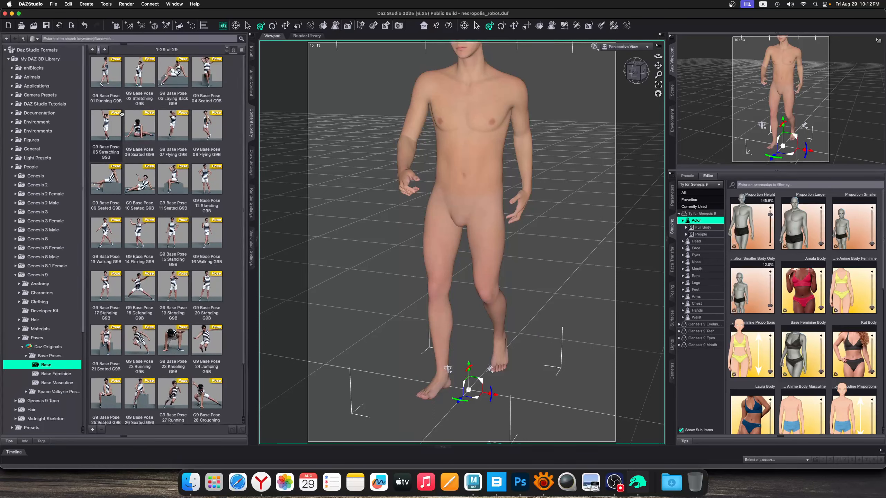
{"action": "left_click", "coordinate": [56, 373]}
{"action": "left_click", "coordinate": [58, 382]}
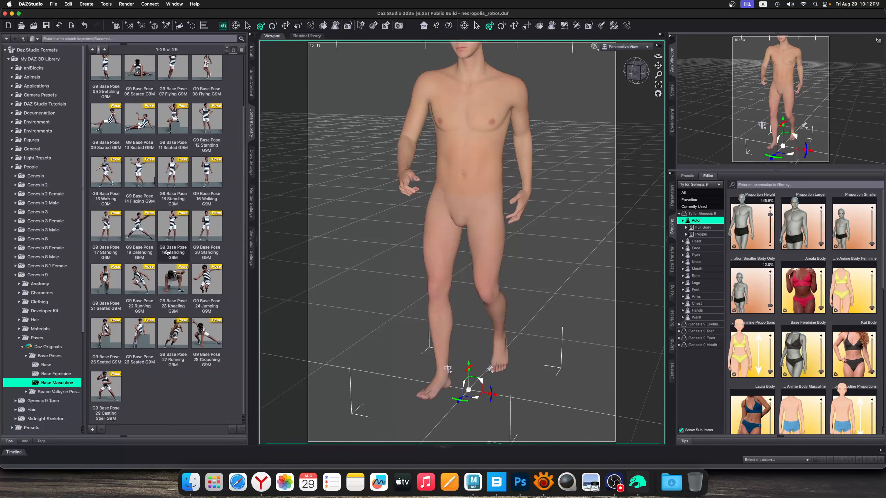
{"action": "left_click", "coordinate": [42, 367]}
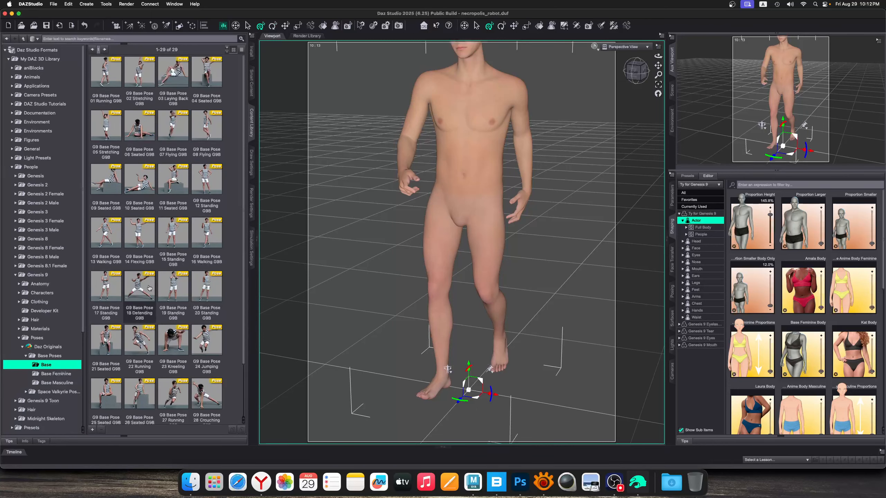
{"action": "left_click", "coordinate": [43, 357]}
{"action": "left_click", "coordinate": [45, 365]}
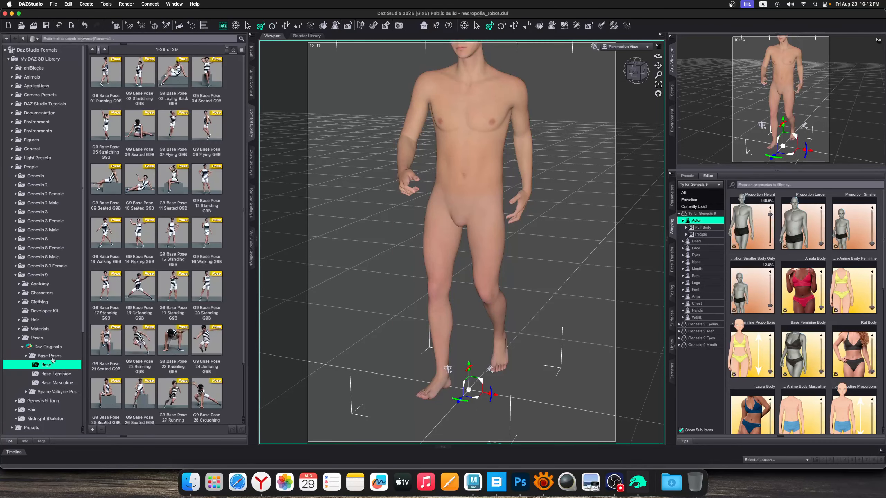
{"action": "scroll", "coordinate": [113, 80], "scroll_direction": "down", "scroll_amount": 3}
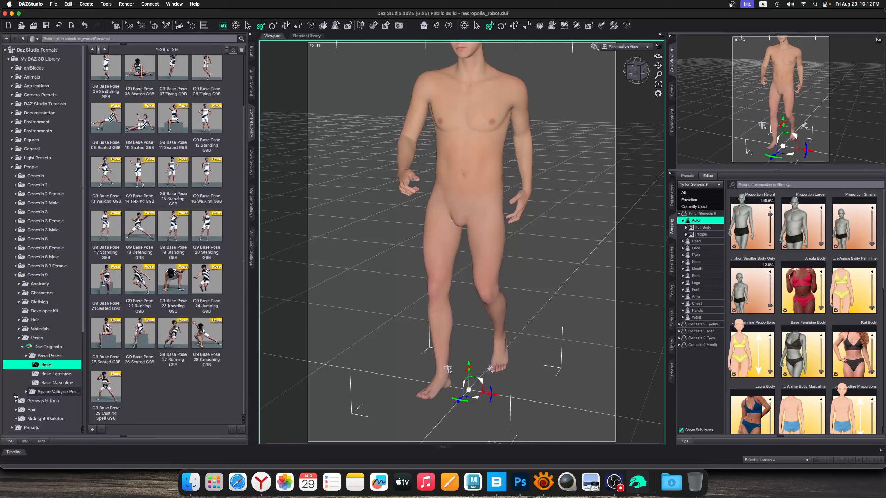
{"action": "left_click", "coordinate": [55, 373]}
{"action": "left_click", "coordinate": [55, 384]}
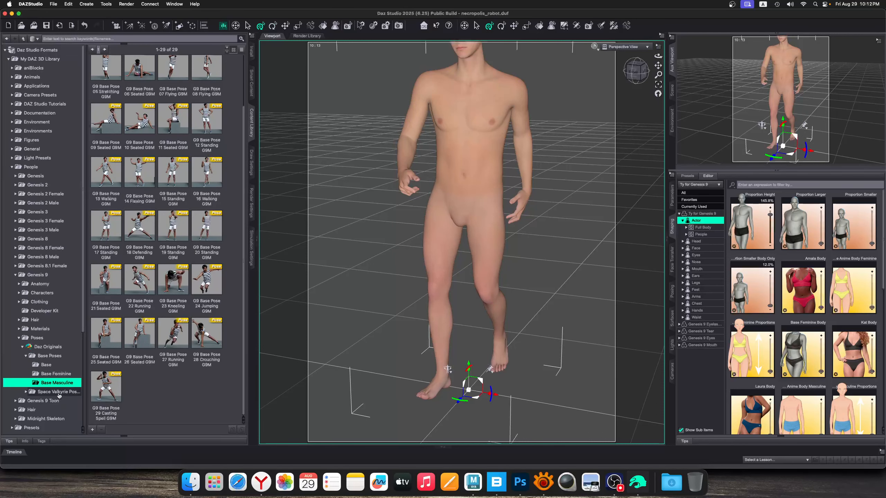
Check the Space Valkyrie poses for Genesis 9 in the Base, Base Feminine and Freja 9 folders
{"action": "left_click", "coordinate": [58, 393]}
{"action": "left_click", "coordinate": [26, 393]}
{"action": "left_click", "coordinate": [33, 401]}
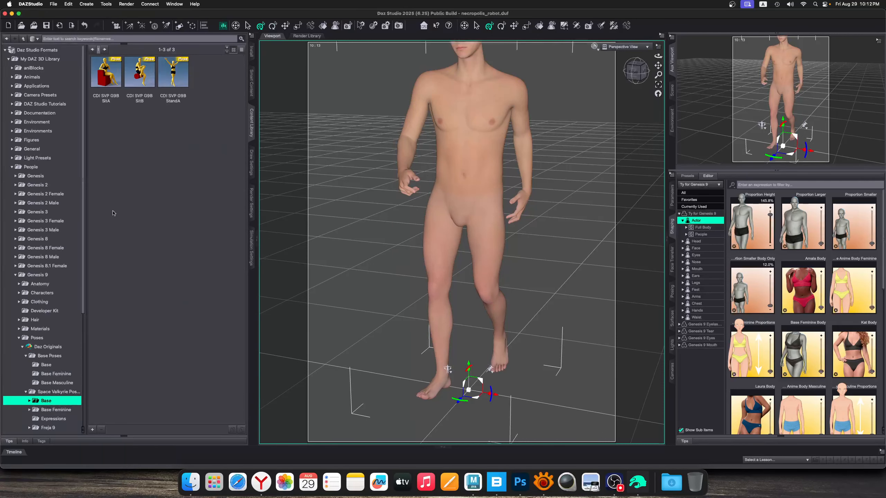
{"action": "left_click", "coordinate": [53, 410]}
{"action": "scroll", "coordinate": [35, 406], "scroll_direction": "down", "scroll_amount": 3}
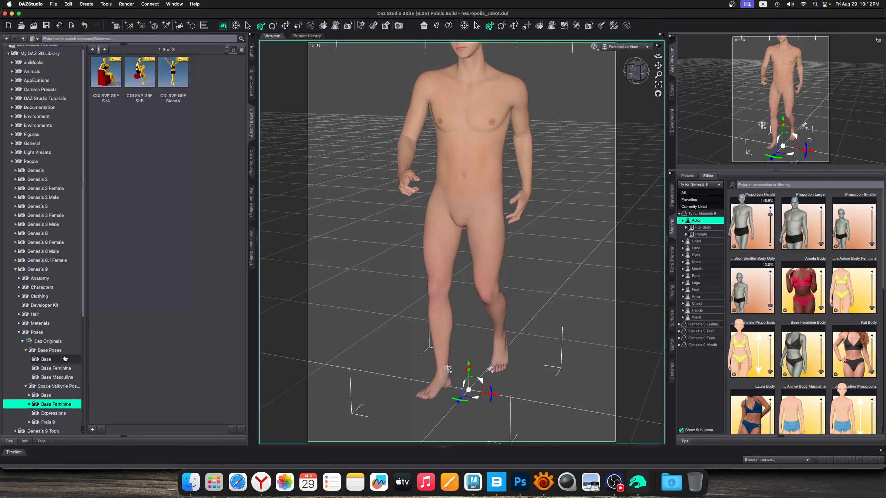
{"action": "left_click", "coordinate": [34, 404]}
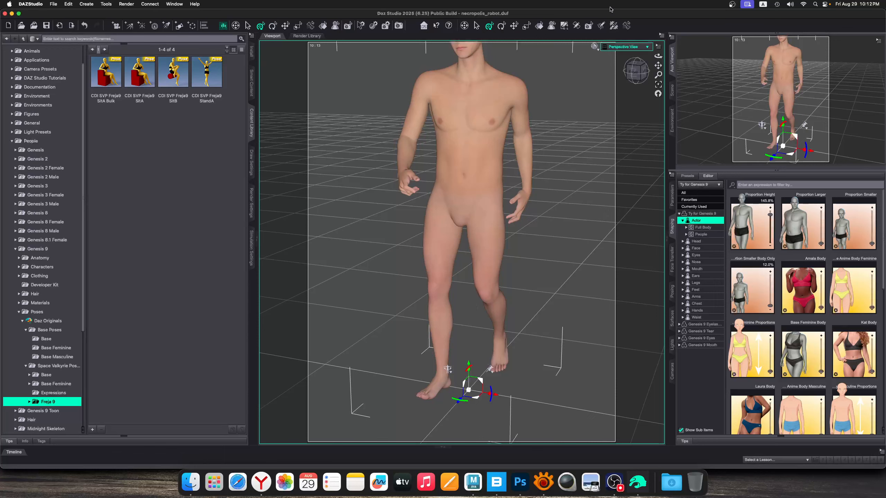
Try reposing the walking figure from the side by lowering its arms alongside the body and pulling the rear foot in
{"action": "left_click_drag", "start_coordinate": [658, 55], "coordinate": [635, 52]}
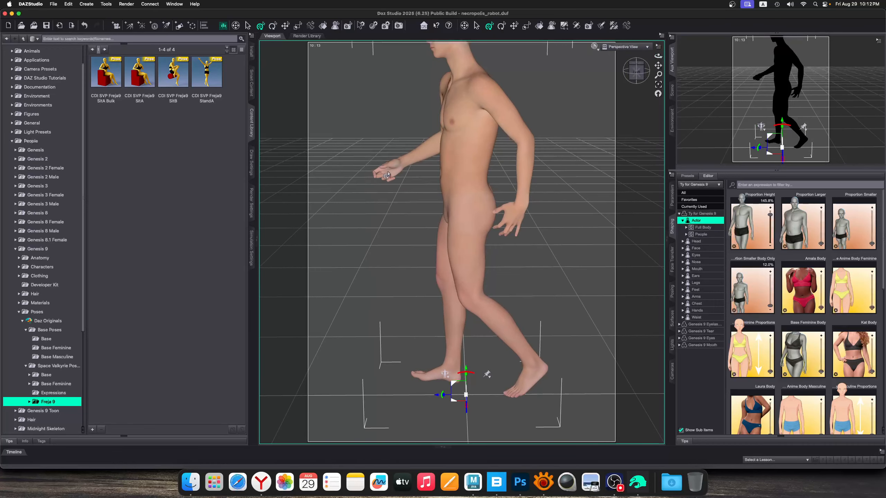
{"action": "left_click_drag", "start_coordinate": [514, 217], "coordinate": [475, 238]}
{"action": "left_click_drag", "start_coordinate": [521, 382], "coordinate": [497, 385]}
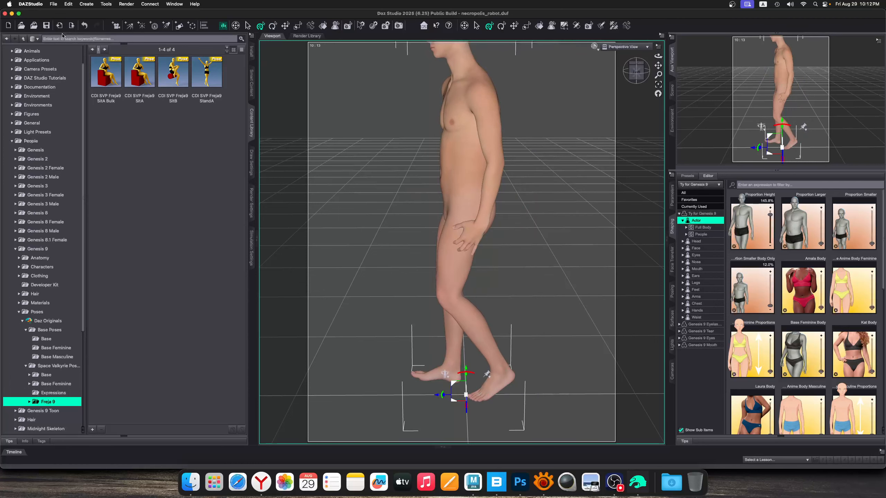
Start a new scene without saving the current one and load the Ty for Genesis 9 character
{"action": "key", "text": "super+n"}
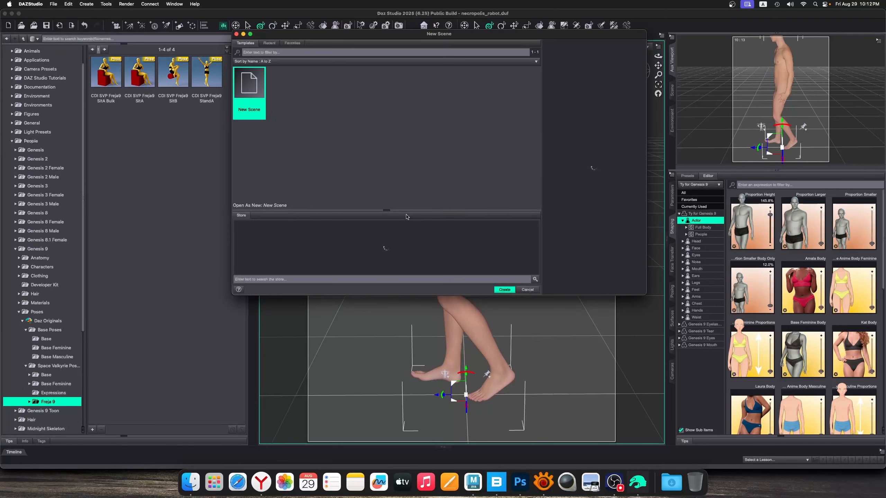
{"action": "left_click", "coordinate": [504, 290]}
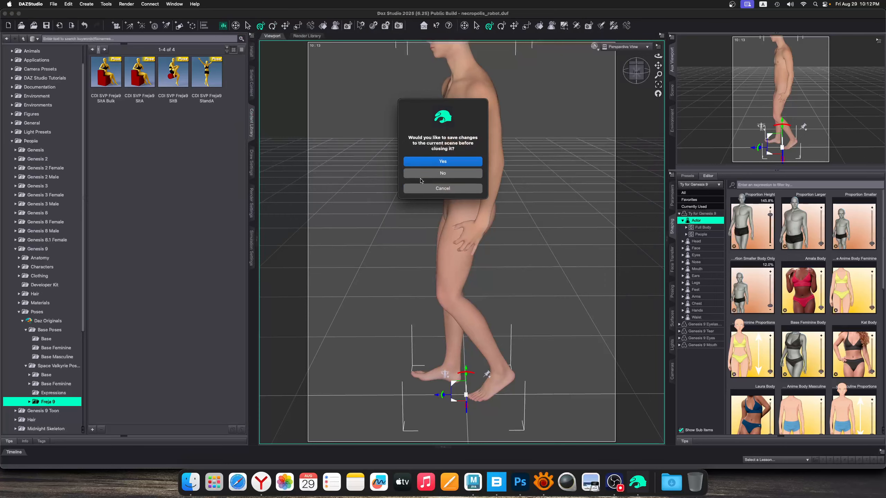
{"action": "left_click", "coordinate": [432, 175]}
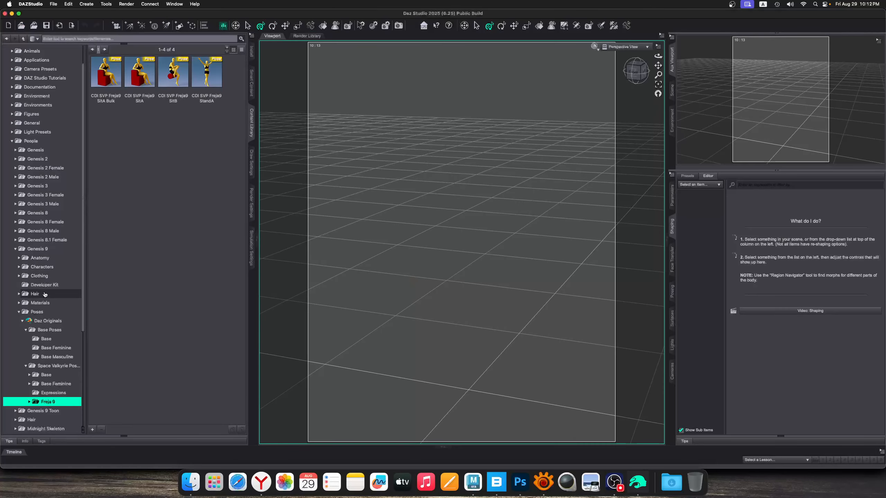
{"action": "left_click", "coordinate": [44, 285]}
{"action": "left_click", "coordinate": [45, 260]}
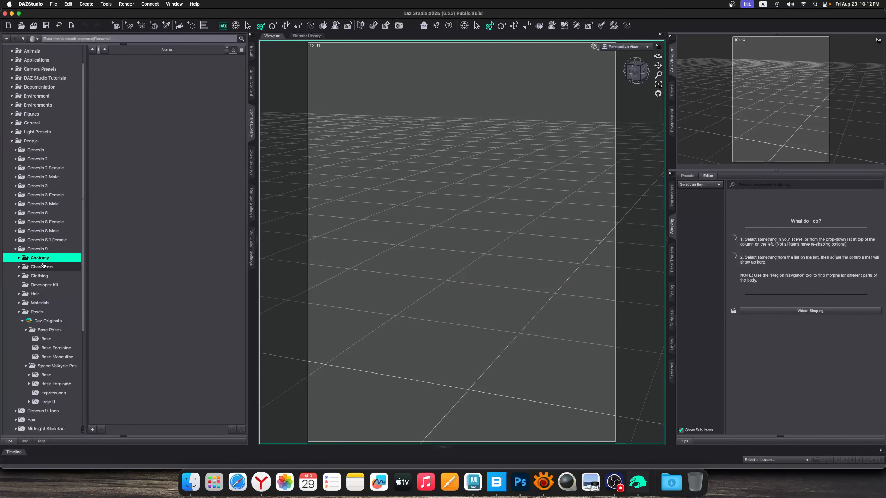
{"action": "left_click", "coordinate": [42, 266]}
{"action": "double_click", "coordinate": [139, 126]}
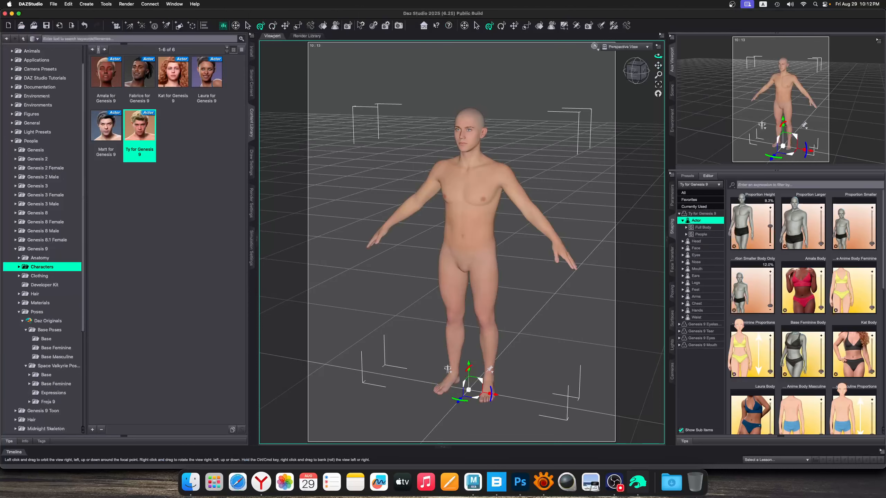
Lower both of the figure's arms from a front view so they hang at the sides of the body
{"action": "left_click_drag", "start_coordinate": [658, 56], "coordinate": [633, 58]}
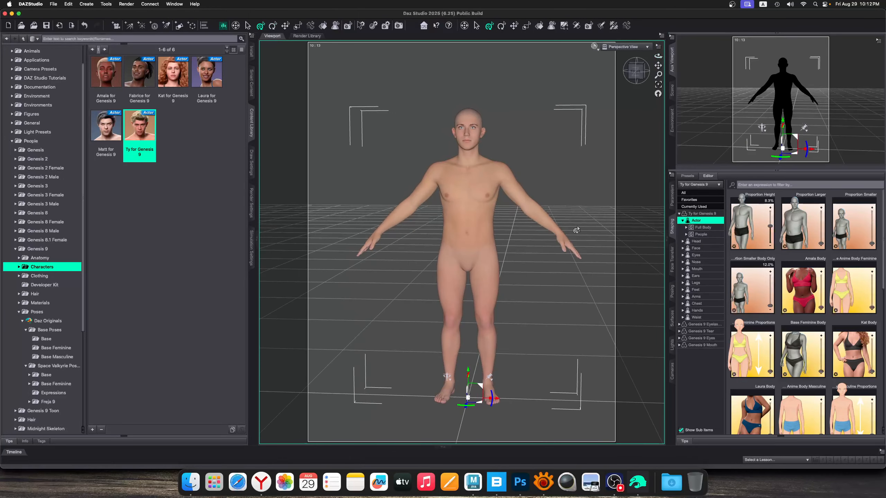
{"action": "left_click_drag", "start_coordinate": [566, 245], "coordinate": [517, 262]}
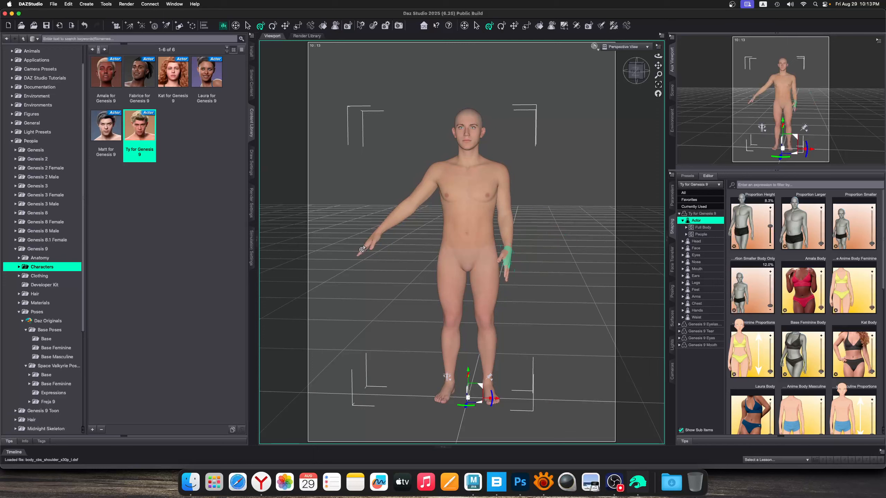
{"action": "left_click_drag", "start_coordinate": [363, 250], "coordinate": [422, 270]}
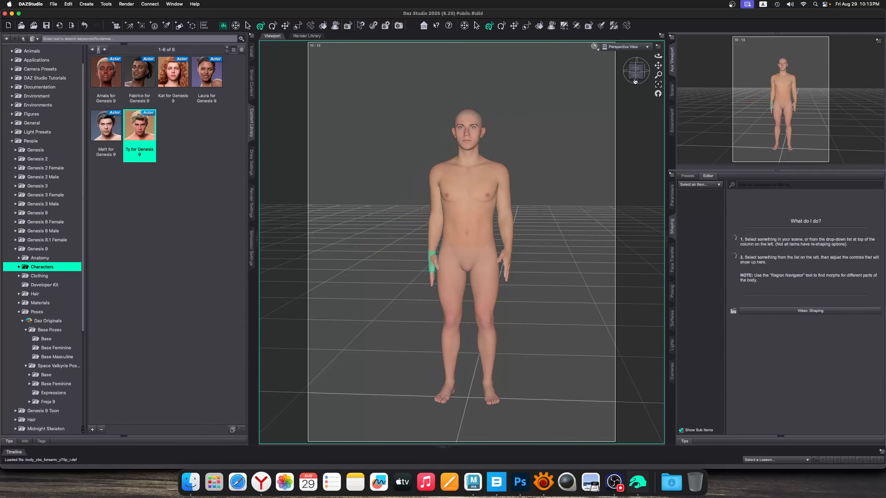
Tilt the figure's head and neck backward from a side view so the face looks upward
{"action": "mouse_move", "coordinate": [659, 56]}
{"action": "left_mouse_down"}
{"action": "mouse_move", "coordinate": [632, 55]}
{"action": "mouse_move", "coordinate": [666, 58]}
{"action": "left_mouse_up"}
{"action": "left_click_drag", "start_coordinate": [458, 274], "coordinate": [469, 279]}
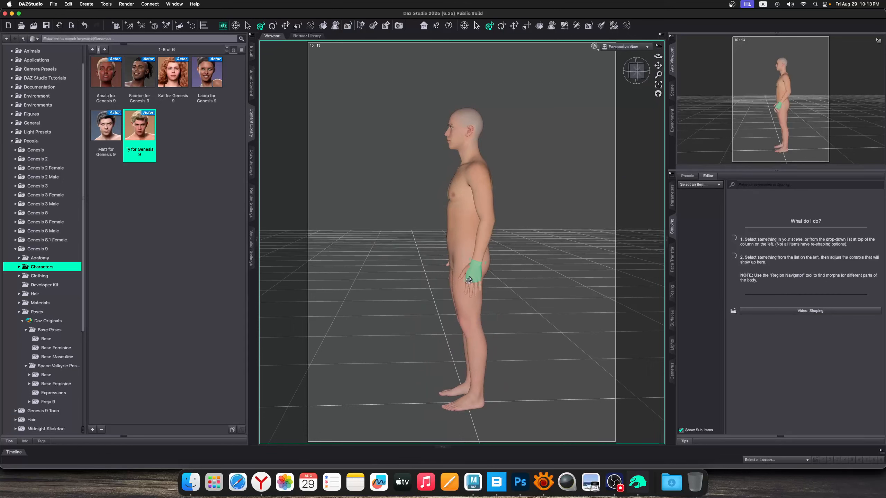
{"action": "left_click", "coordinate": [459, 145]}
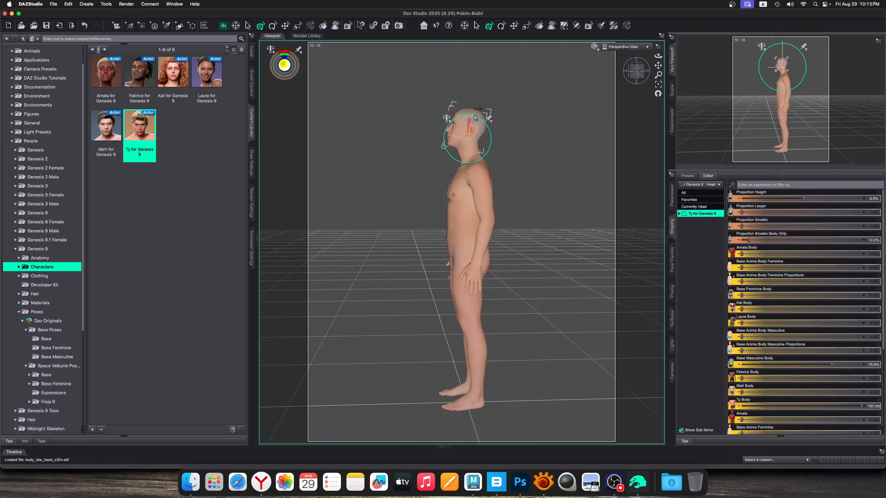
{"action": "left_click_drag", "start_coordinate": [475, 117], "coordinate": [473, 130]}
{"action": "left_click", "coordinate": [514, 129]}
{"action": "left_click", "coordinate": [473, 149]}
{"action": "left_click_drag", "start_coordinate": [659, 56], "coordinate": [883, 59]}
{"action": "left_click_drag", "start_coordinate": [659, 56], "coordinate": [844, 59]}
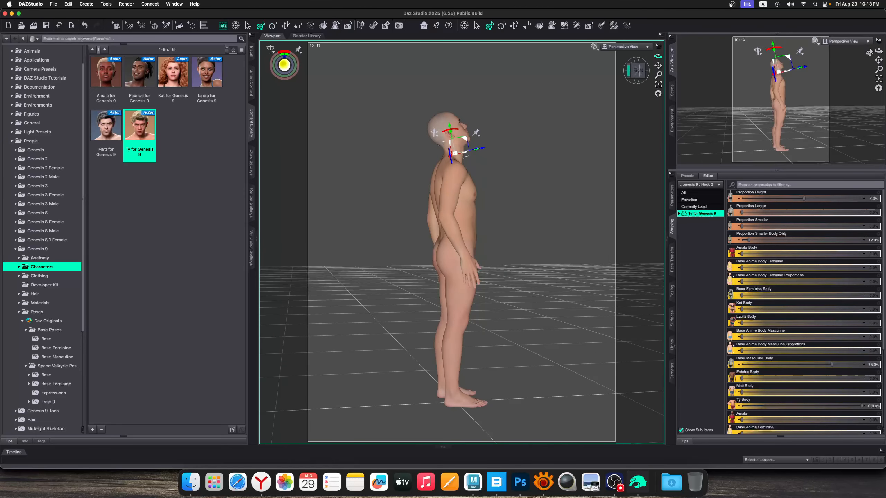
{"action": "left_click", "coordinate": [844, 59]}
{"action": "left_click_drag", "start_coordinate": [658, 56], "coordinate": [583, 67]}
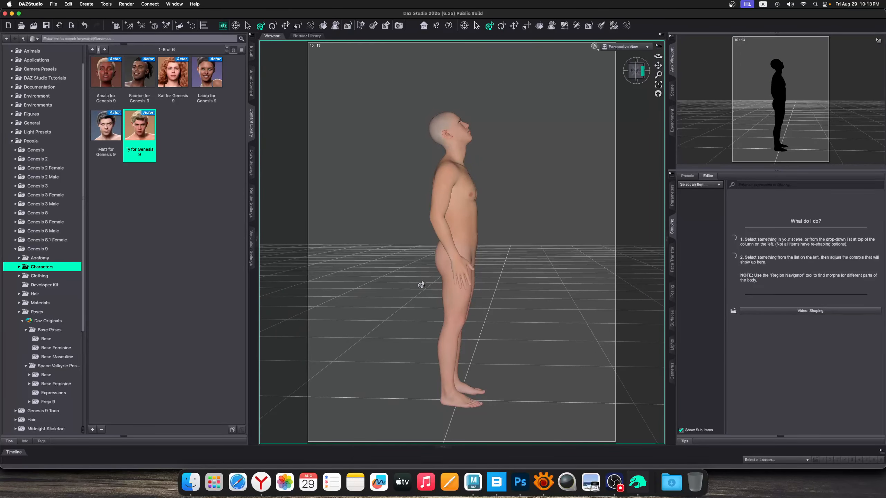
{"action": "left_click_drag", "start_coordinate": [658, 55], "coordinate": [394, 90]}
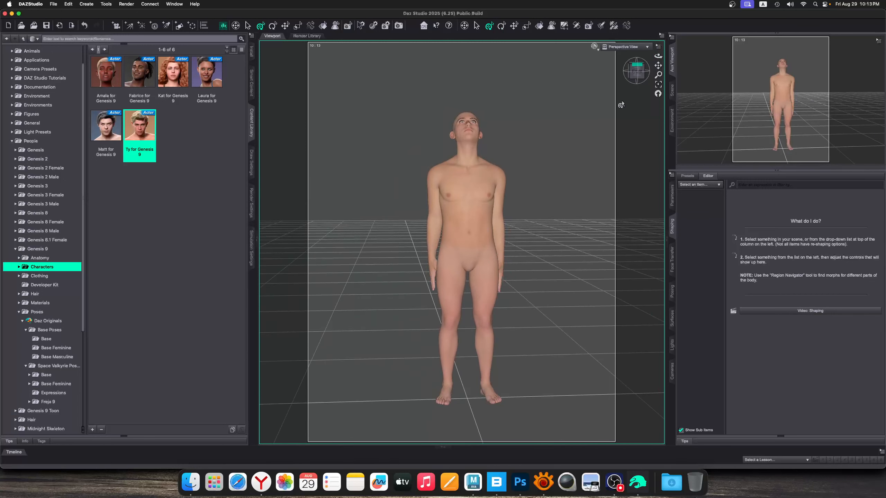
Pull the figure's left foot inward so it stands close beside the right foot
{"action": "left_click_drag", "start_coordinate": [658, 56], "coordinate": [617, 72]}
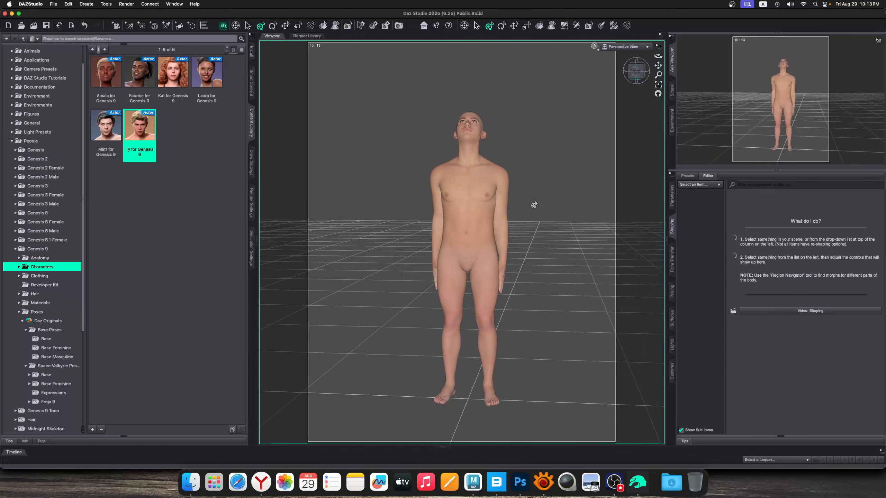
{"action": "left_click_drag", "start_coordinate": [489, 391], "coordinate": [460, 388]}
{"action": "mouse_move", "coordinate": [658, 55]}
{"action": "left_mouse_down"}
{"action": "mouse_move", "coordinate": [635, 56]}
{"action": "mouse_move", "coordinate": [637, 77]}
{"action": "mouse_move", "coordinate": [649, 68]}
{"action": "left_mouse_up"}
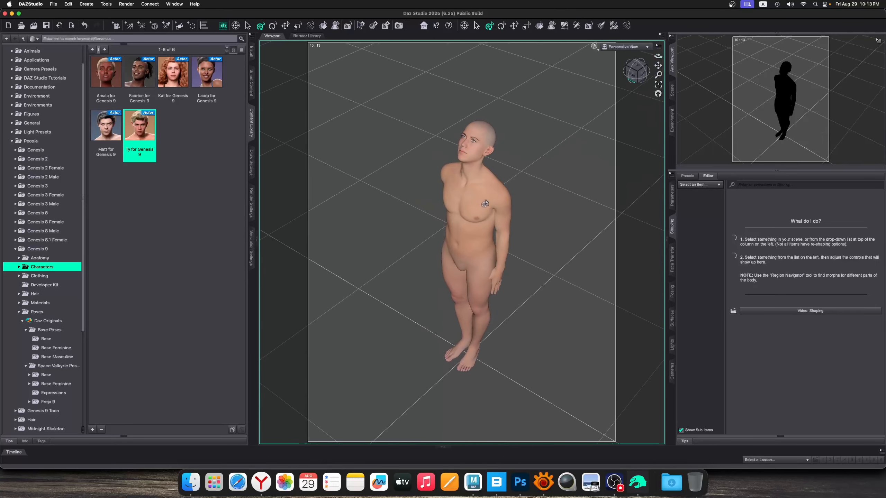
Export the whole Ty for Genesis 9 figure as Autodesk FBX into the necropolis_robot folder, under a name beginning with "sent_"
{"action": "left_click", "coordinate": [466, 204]}
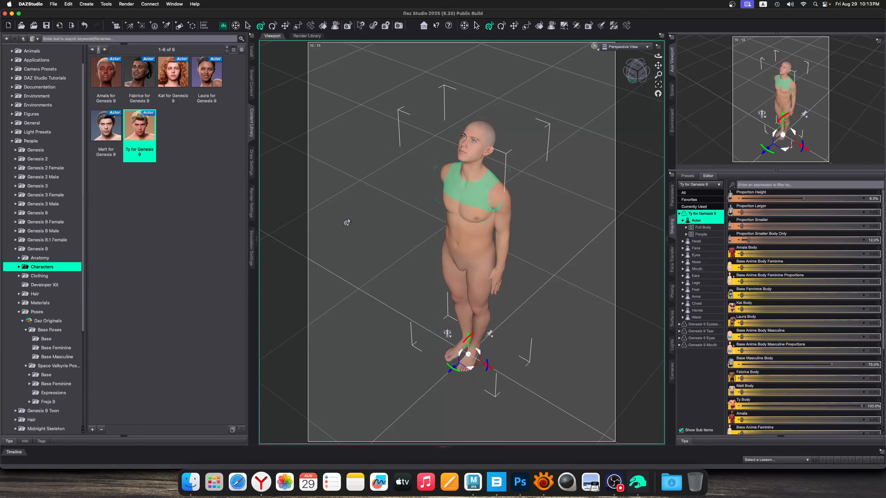
{"action": "left_click", "coordinate": [347, 223]}
{"action": "left_click", "coordinate": [461, 185]}
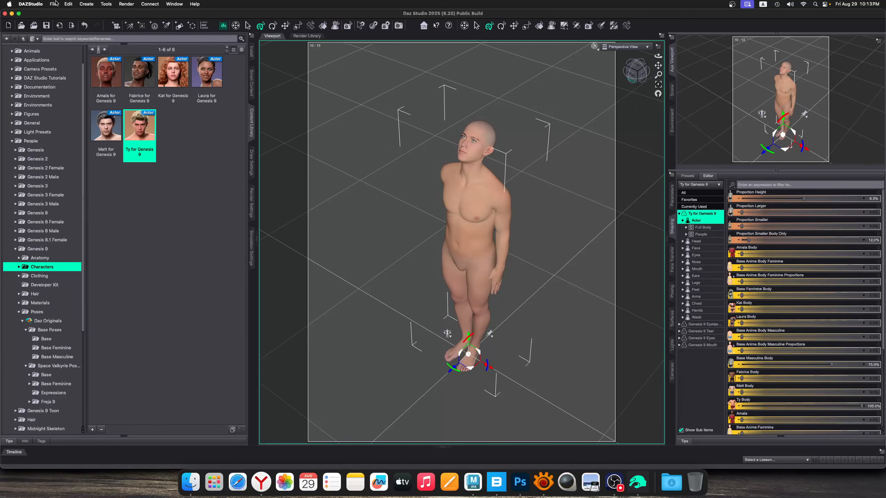
{"action": "left_click", "coordinate": [55, 4]}
{"action": "left_click", "coordinate": [83, 95]}
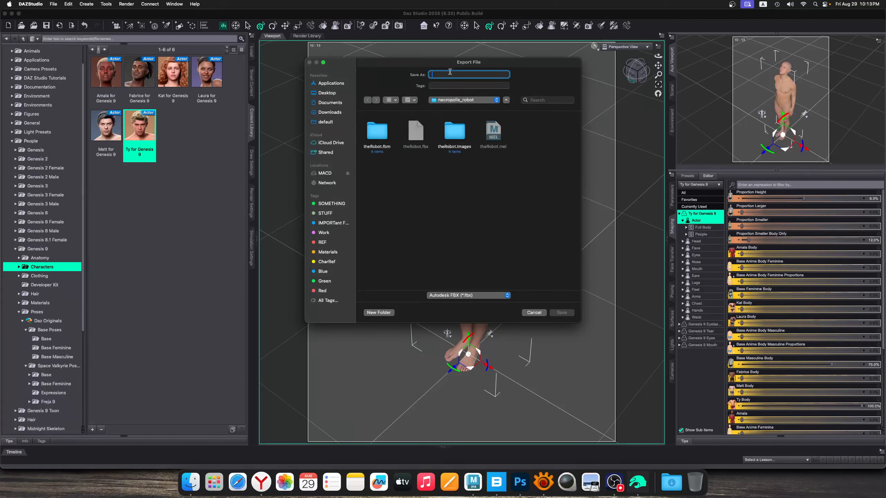
{"action": "type", "text": "s"}
{"action": "type", "text": "ent"}
{"action": "type", "text": "_"}
{"action": "left_click", "coordinate": [561, 313]}
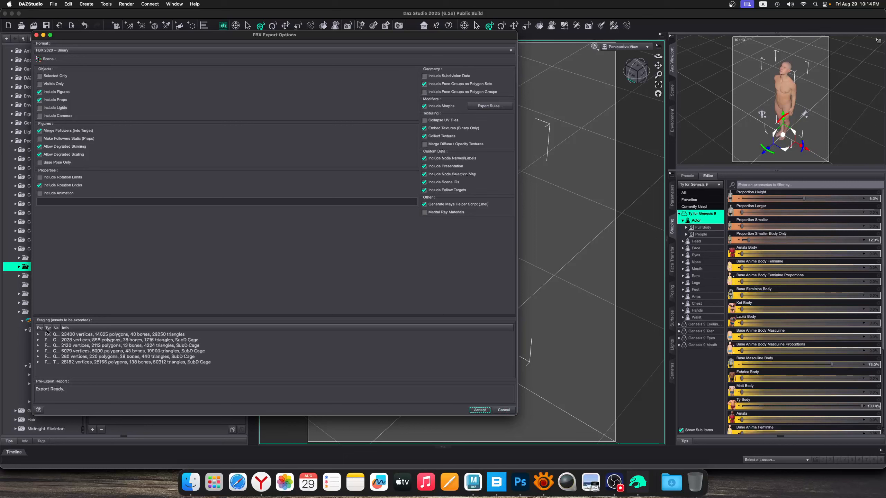
{"action": "left_click_drag", "start_coordinate": [44, 329], "coordinate": [129, 329]}
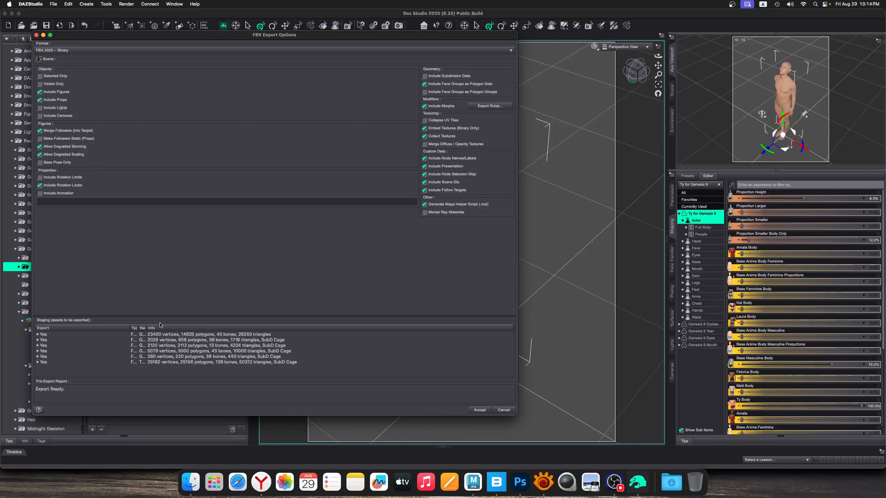
{"action": "left_click", "coordinate": [480, 410]}
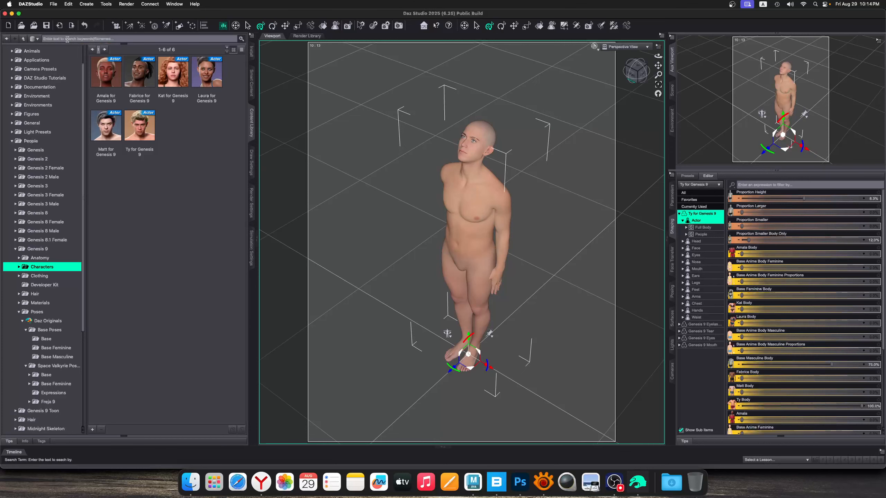
Close DAZ Studio and return to the necropolis scene in Maya
{"action": "left_click", "coordinate": [5, 14]}
{"action": "left_click", "coordinate": [435, 187]}
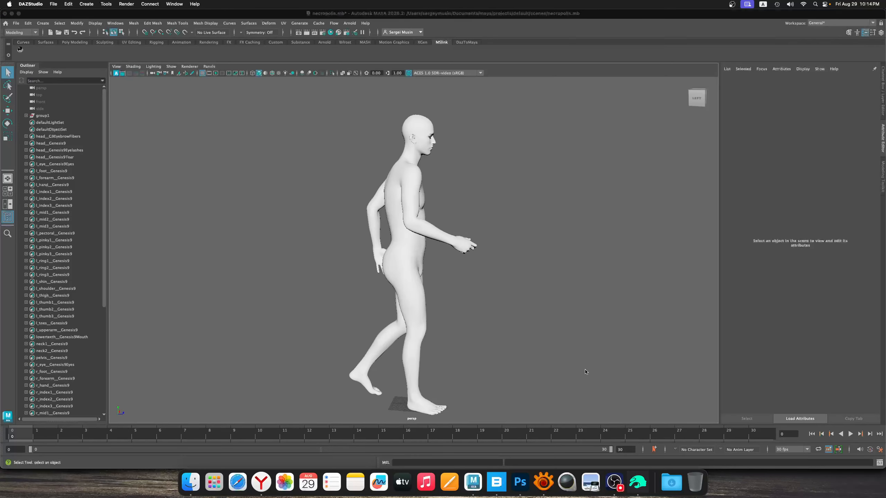
{"action": "left_click", "coordinate": [585, 372]}
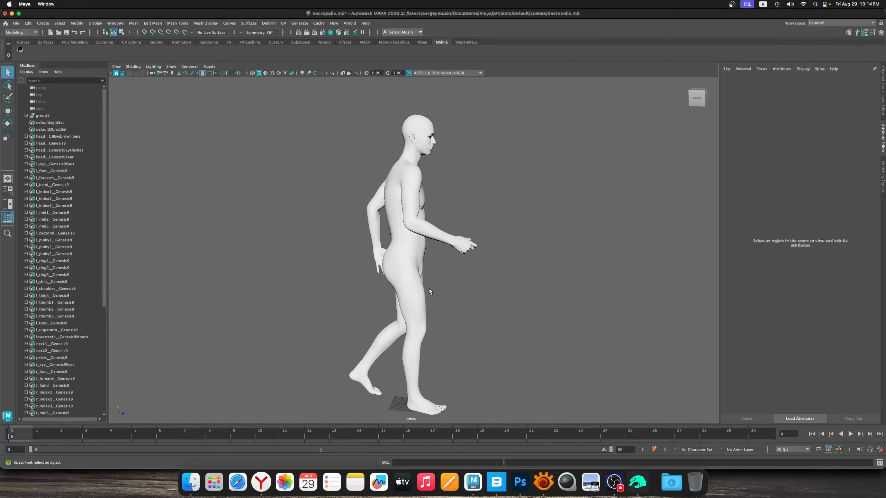
Create a polygon cube at the walking figure's feet and scale it into a tall block of about 7.4 × 34 × 7.4
{"action": "scroll", "coordinate": [443, 286], "scroll_direction": "down", "scroll_amount": 4}
{"action": "scroll", "coordinate": [443, 286], "scroll_direction": "up", "scroll_amount": 2}
{"action": "left_click_drag", "start_coordinate": [443, 286], "coordinate": [419, 241], "text": "alt"}
{"action": "middle_click_drag", "start_coordinate": [419, 241], "coordinate": [393, 256], "text": "alt"}
{"action": "right_click_drag", "start_coordinate": [393, 257], "coordinate": [426, 287], "text": "alt"}
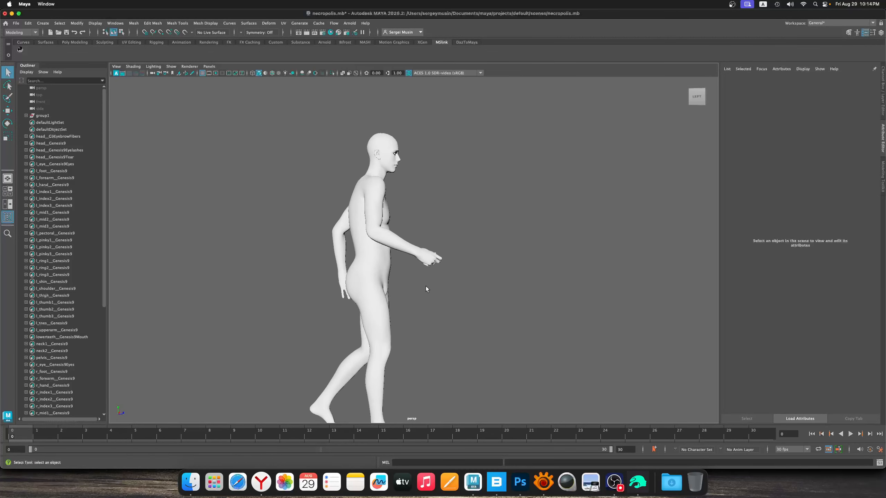
{"action": "left_click", "coordinate": [78, 44]}
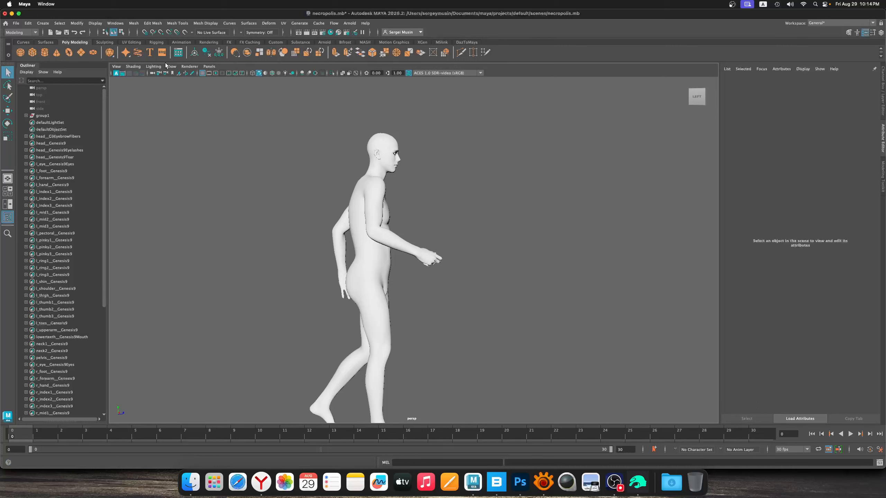
{"action": "left_click", "coordinate": [33, 52]}
{"action": "key", "text": "w"}
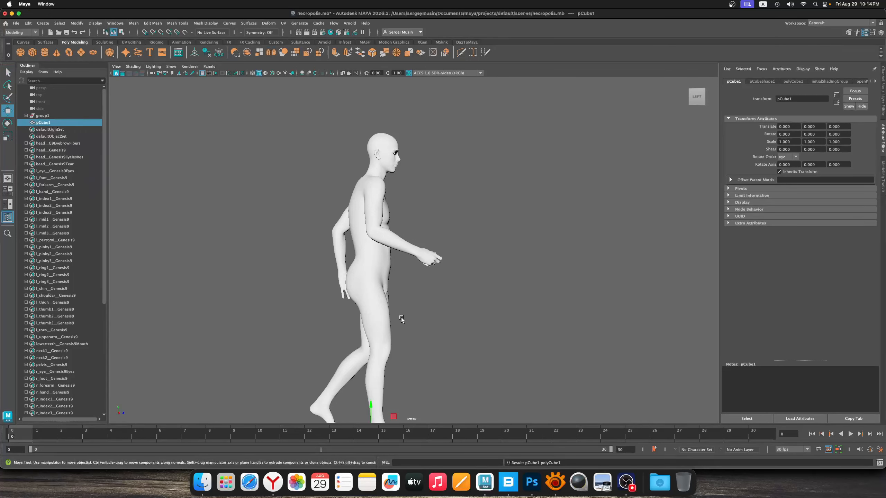
{"action": "middle_click_drag", "start_coordinate": [397, 329], "coordinate": [400, 236], "text": "alt"}
{"action": "right_click_drag", "start_coordinate": [399, 236], "coordinate": [435, 384], "text": "alt"}
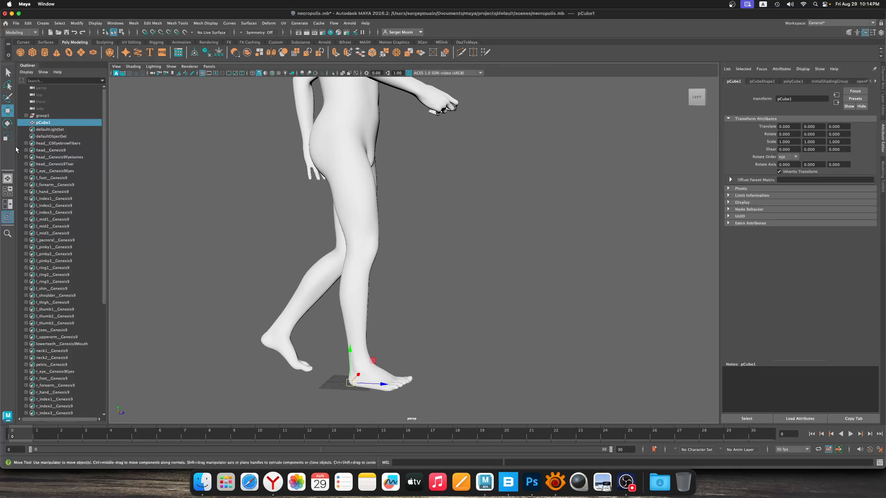
{"action": "key", "text": "r"}
{"action": "left_click_drag", "start_coordinate": [350, 383], "coordinate": [355, 244]}
{"action": "key", "text": "w"}
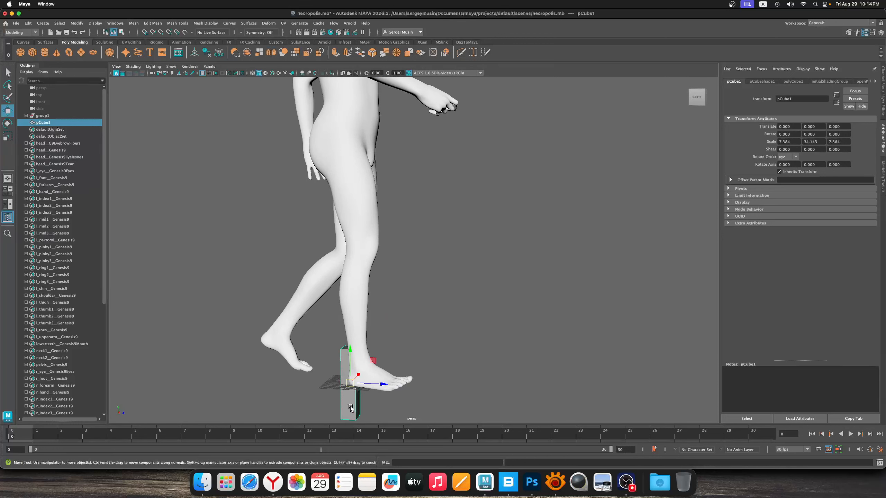
Switch to XnView, show Nirgalati.jpg in a narrower window and enlarge the armored robot warrior
{"action": "left_click", "coordinate": [555, 482]}
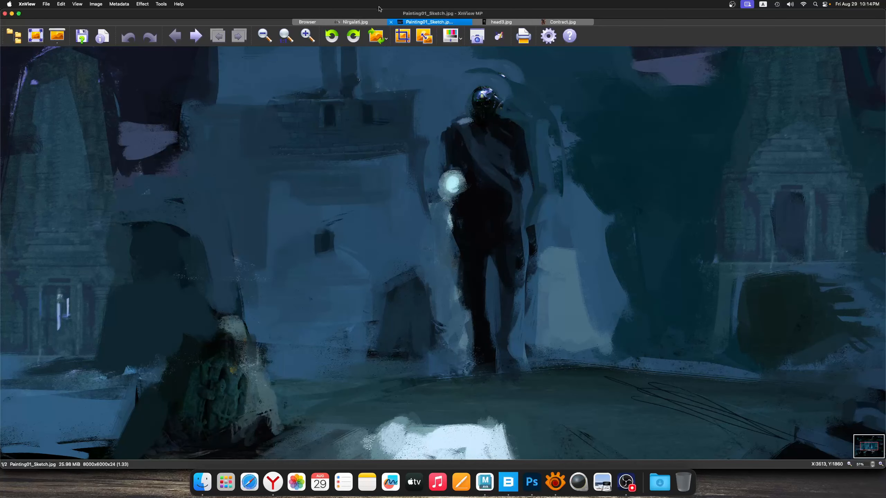
{"action": "left_click", "coordinate": [353, 23]}
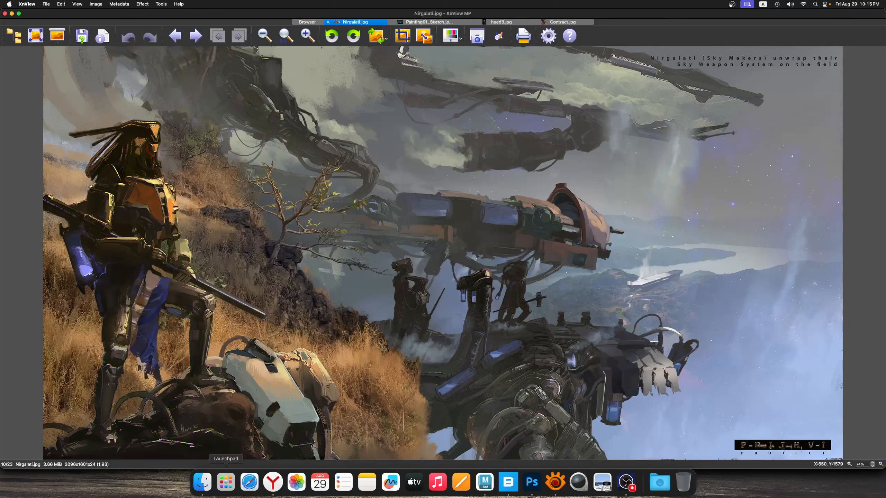
{"action": "left_click_drag", "start_coordinate": [1, 28], "coordinate": [604, 27]}
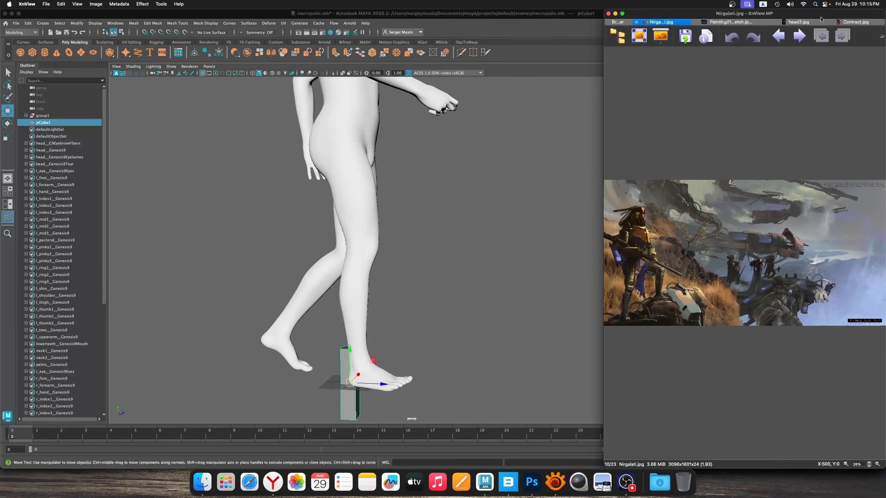
{"action": "left_click_drag", "start_coordinate": [821, 18], "coordinate": [611, 16]}
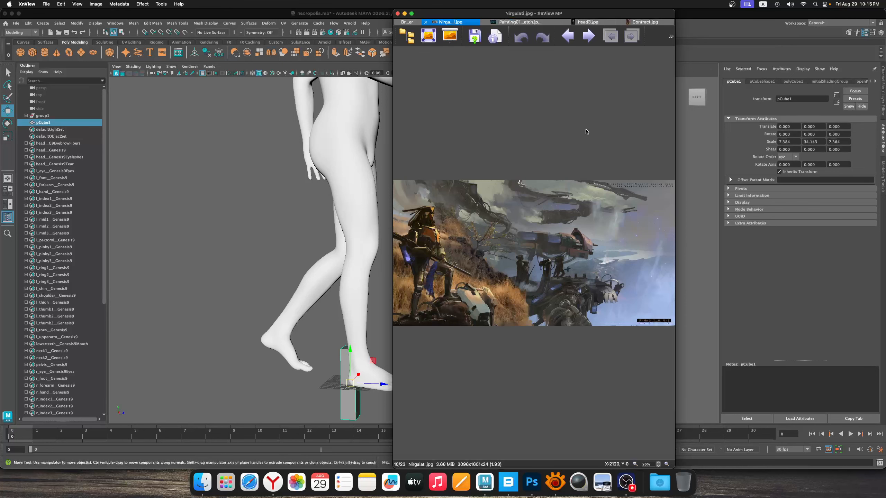
{"action": "scroll", "coordinate": [521, 265], "scroll_direction": "up", "scroll_amount": 5}
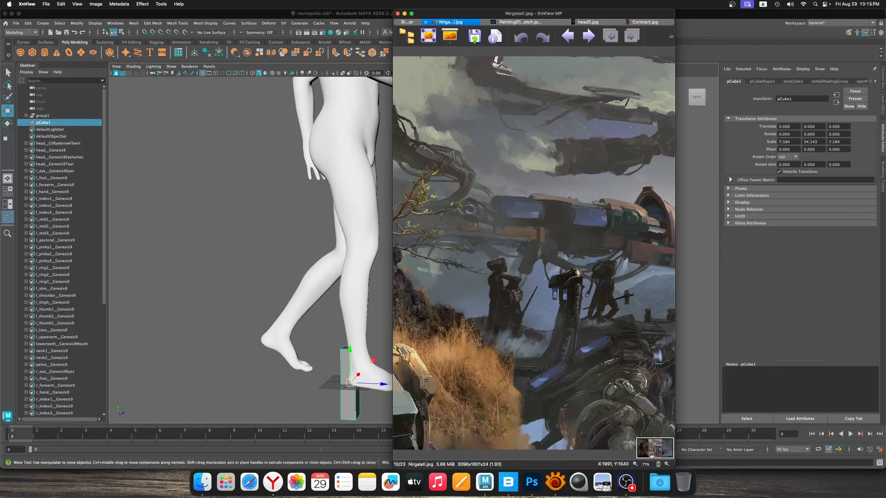
{"action": "left_click_drag", "start_coordinate": [651, 456], "coordinate": [640, 455]}
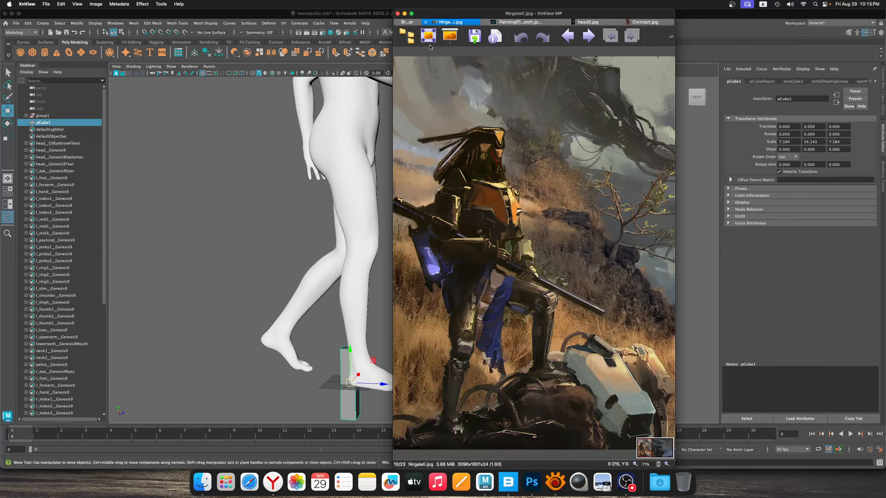
Arrange the windows so the Maya scene sits beside the enlarged robot warrior reference
{"action": "left_click", "coordinate": [370, 14]}
{"action": "left_click_drag", "start_coordinate": [883, 82], "coordinate": [506, 88]}
{"action": "left_click_drag", "start_coordinate": [607, 15], "coordinate": [769, 16]}
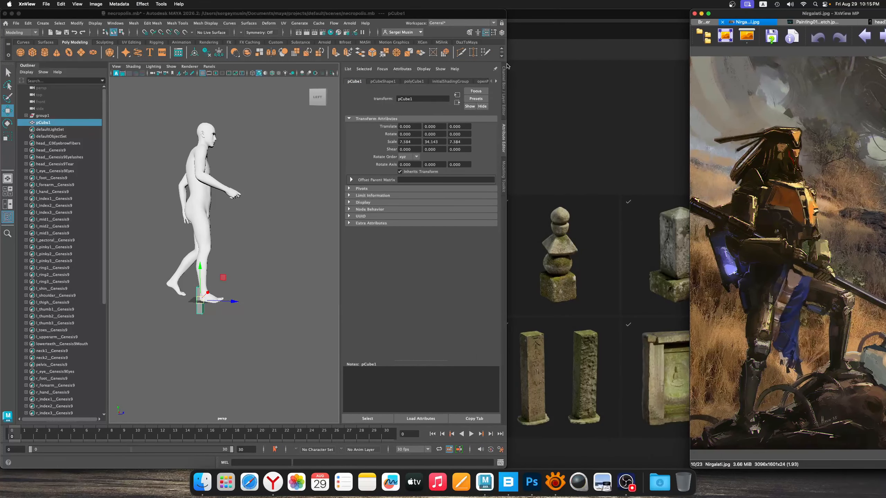
{"action": "left_click_drag", "start_coordinate": [508, 66], "coordinate": [688, 67]}
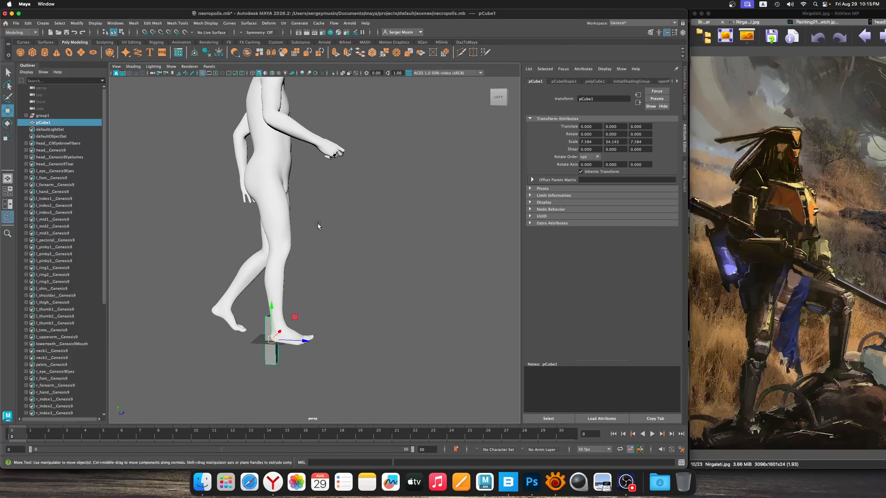
Add a second polygon cube at the origin of the walking figure's scene
{"action": "middle_click_drag", "start_coordinate": [318, 225], "coordinate": [330, 249], "text": "alt"}
{"action": "right_click_drag", "start_coordinate": [329, 249], "coordinate": [361, 261], "text": "alt"}
{"action": "left_click_drag", "start_coordinate": [361, 261], "coordinate": [338, 259], "text": "alt"}
{"action": "middle_click_drag", "start_coordinate": [317, 158], "coordinate": [359, 223], "text": "alt"}
{"action": "left_click_drag", "start_coordinate": [376, 218], "coordinate": [307, 188], "text": "alt"}
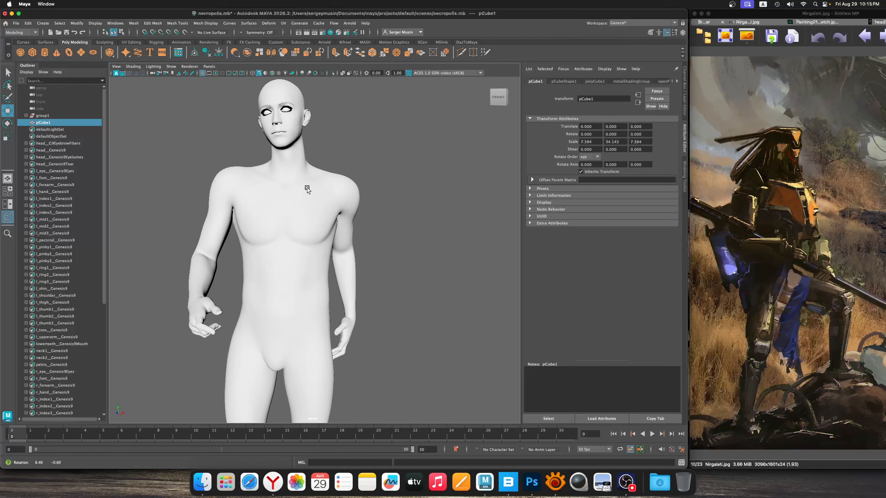
{"action": "left_click", "coordinate": [34, 53]}
{"action": "right_click_drag", "start_coordinate": [326, 249], "coordinate": [278, 275], "text": "alt"}
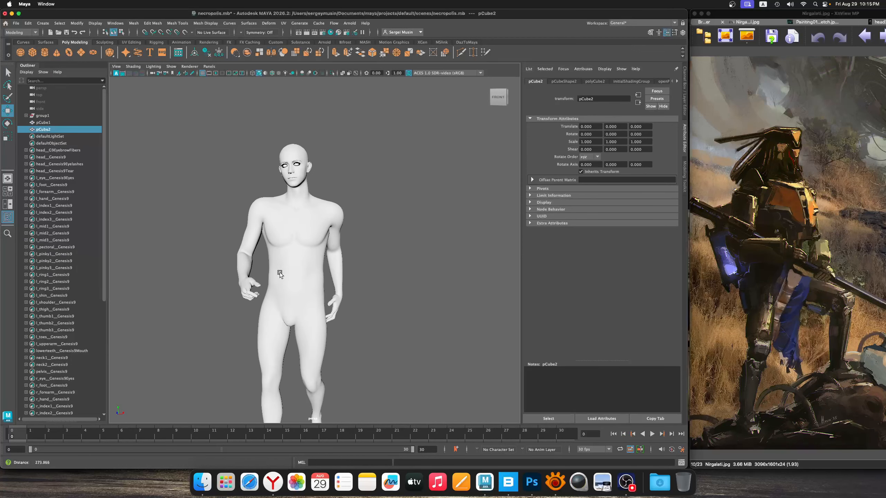
{"action": "left_click_drag", "start_coordinate": [278, 275], "coordinate": [354, 309], "text": "alt"}
{"action": "middle_click_drag", "start_coordinate": [354, 309], "coordinate": [352, 181], "text": "alt"}
{"action": "left_click_drag", "start_coordinate": [352, 182], "coordinate": [401, 176], "text": "alt"}
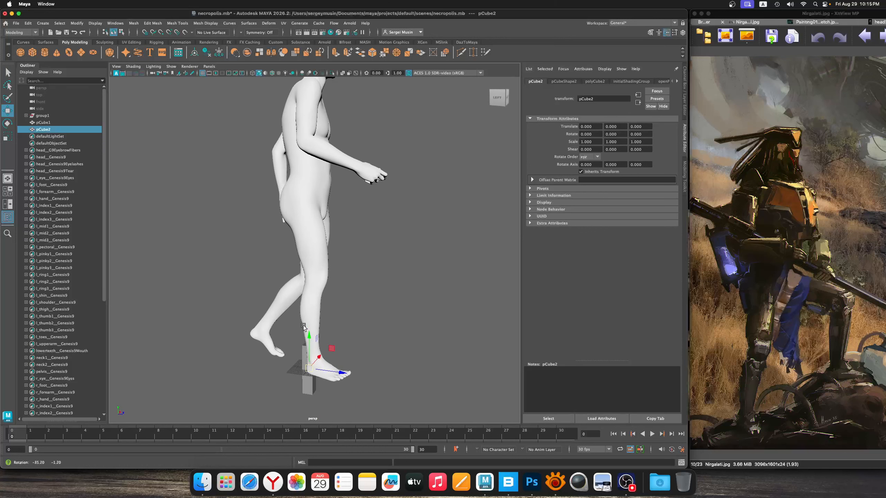
Move the tall block up to the shin of the figure's forward leg and tilt it about 4.9 degrees to follow the leg
{"action": "left_click", "coordinate": [308, 355]}
{"action": "left_click_drag", "start_coordinate": [309, 338], "coordinate": [311, 277]}
{"action": "left_click_drag", "start_coordinate": [340, 303], "coordinate": [328, 316], "text": "alt"}
{"action": "left_click_drag", "start_coordinate": [328, 316], "coordinate": [354, 324], "text": "alt"}
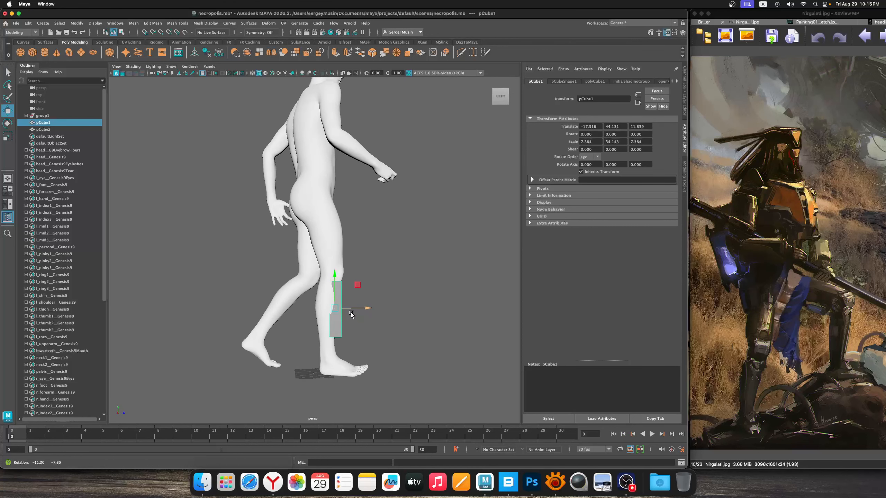
{"action": "key", "text": "e"}
{"action": "left_click_drag", "start_coordinate": [342, 283], "coordinate": [330, 325]}
{"action": "key", "text": "w"}
Duplicate the shin block, tilt the copy to about -5.2 degrees and shift it back behind the calf
{"action": "key", "text": "super+d"}
{"action": "key", "text": "e"}
{"action": "key", "text": "q"}
{"action": "key", "text": "w"}
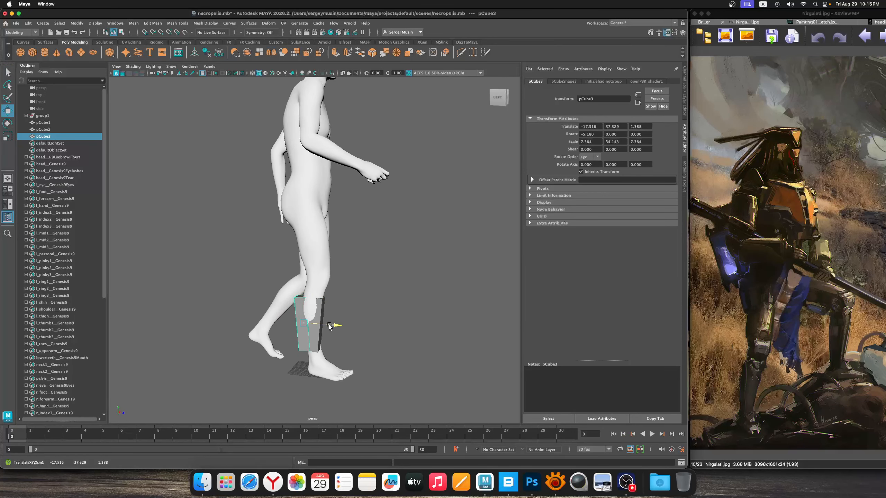
{"action": "right_click_drag", "start_coordinate": [309, 326], "coordinate": [365, 356], "text": "alt"}
{"action": "middle_click_drag", "start_coordinate": [366, 356], "coordinate": [360, 297], "text": "alt"}
{"action": "left_click_drag", "start_coordinate": [360, 297], "coordinate": [310, 328], "text": "alt"}
{"action": "right_click_drag", "start_coordinate": [303, 317], "coordinate": [311, 320], "text": "alt"}
{"action": "middle_click_drag", "start_coordinate": [311, 320], "coordinate": [346, 289], "text": "alt"}
{"action": "left_click_drag", "start_coordinate": [346, 289], "coordinate": [325, 311], "text": "alt"}
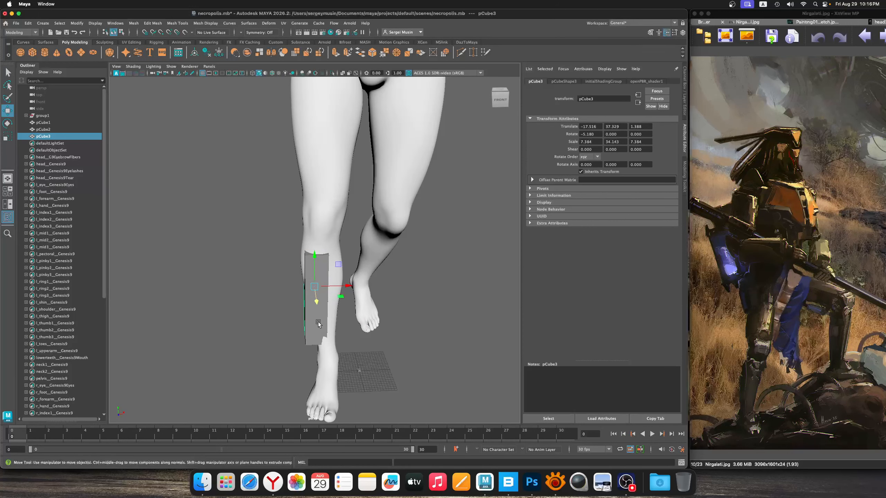
Bevel all edges of the front shin block and reduce the bevel fraction to keep the chamfer narrow
{"action": "left_click", "coordinate": [318, 322]}
{"action": "right_click_drag", "start_coordinate": [309, 263], "coordinate": [307, 244]}
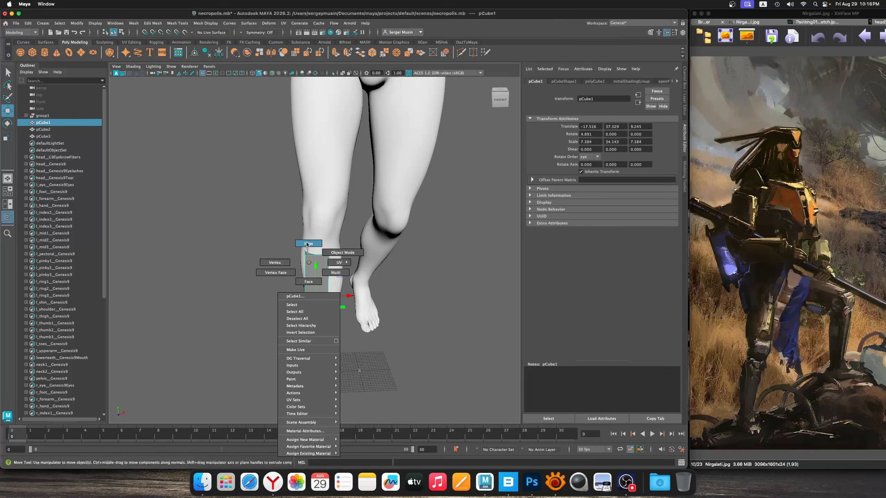
{"action": "right_click_drag", "start_coordinate": [309, 260], "coordinate": [306, 250]}
{"action": "left_click_drag", "start_coordinate": [289, 241], "coordinate": [370, 397]}
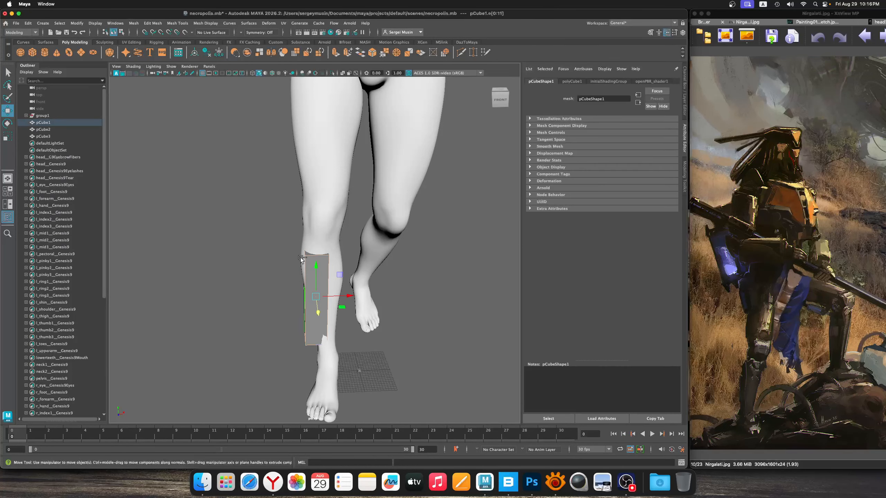
{"action": "right_click", "coordinate": [304, 265], "text": "shift"}
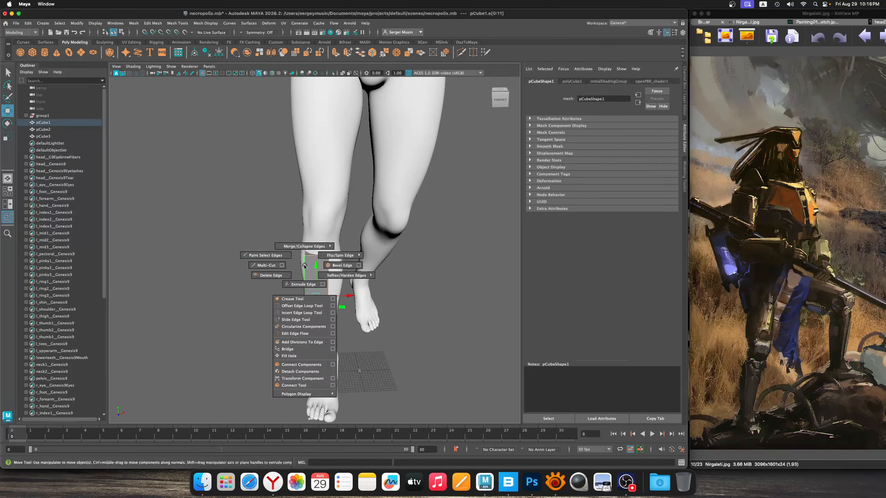
{"action": "left_click", "coordinate": [346, 268]}
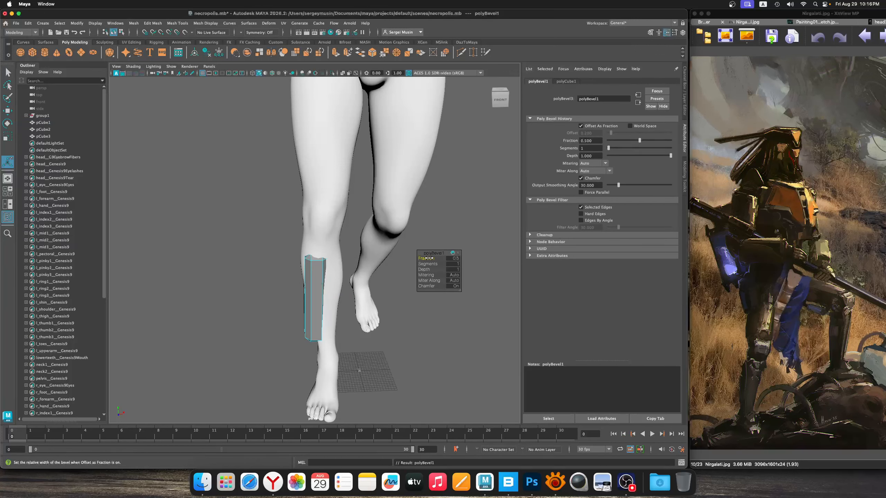
{"action": "left_click_drag", "start_coordinate": [429, 259], "coordinate": [429, 258]}
{"action": "right_click_drag", "start_coordinate": [316, 278], "coordinate": [347, 254]}
{"action": "left_click", "coordinate": [402, 324]}
Bevel all edges of the rear calf block with a fraction of 0.2
{"action": "left_click_drag", "start_coordinate": [286, 336], "coordinate": [383, 336], "text": "alt"}
{"action": "left_click", "coordinate": [335, 303]}
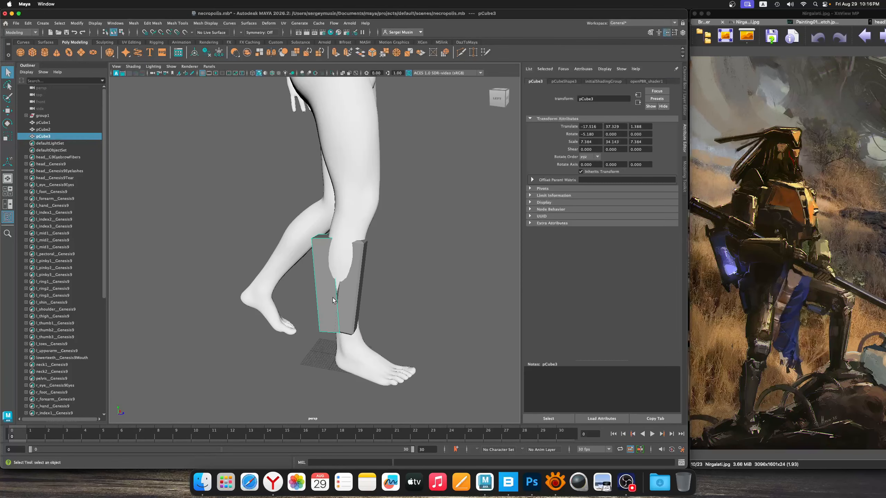
{"action": "left_click_drag", "start_coordinate": [335, 300], "coordinate": [334, 286], "text": "alt"}
{"action": "right_click_drag", "start_coordinate": [332, 262], "coordinate": [331, 243]}
{"action": "left_click_drag", "start_coordinate": [296, 230], "coordinate": [398, 343]}
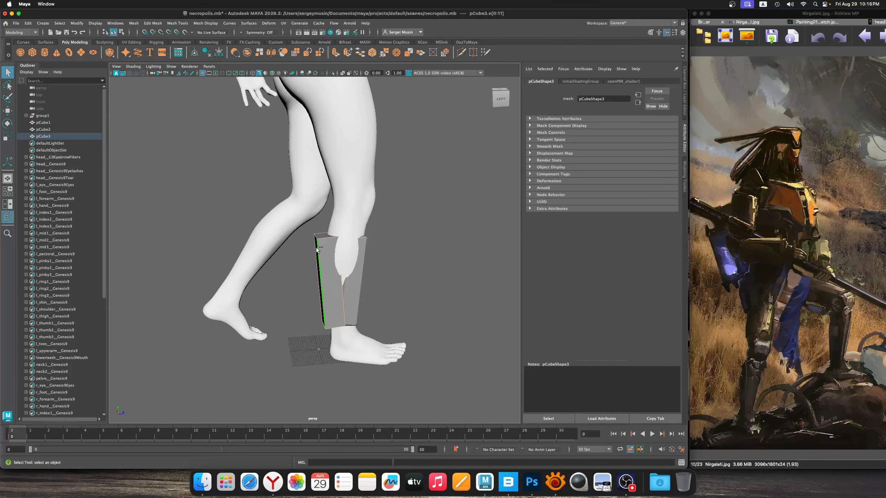
{"action": "right_click_drag", "start_coordinate": [316, 246], "coordinate": [350, 248], "text": "shift"}
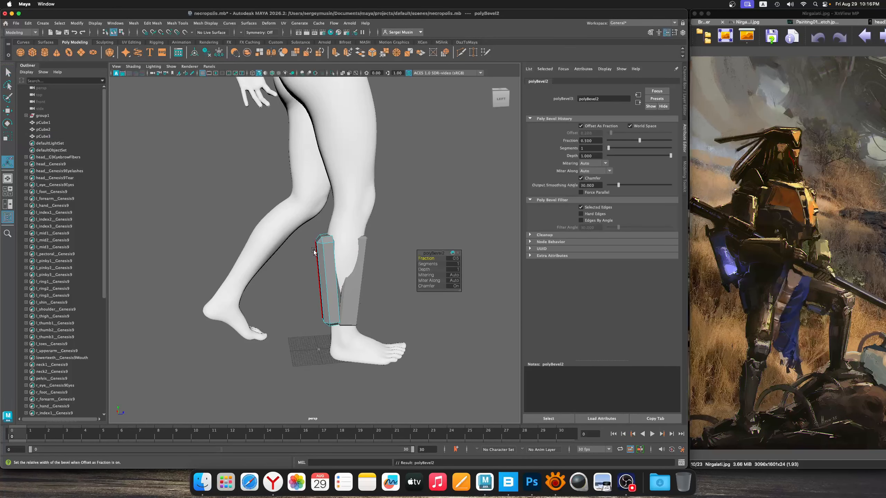
{"action": "left_click_drag", "start_coordinate": [436, 257], "coordinate": [431, 257]}
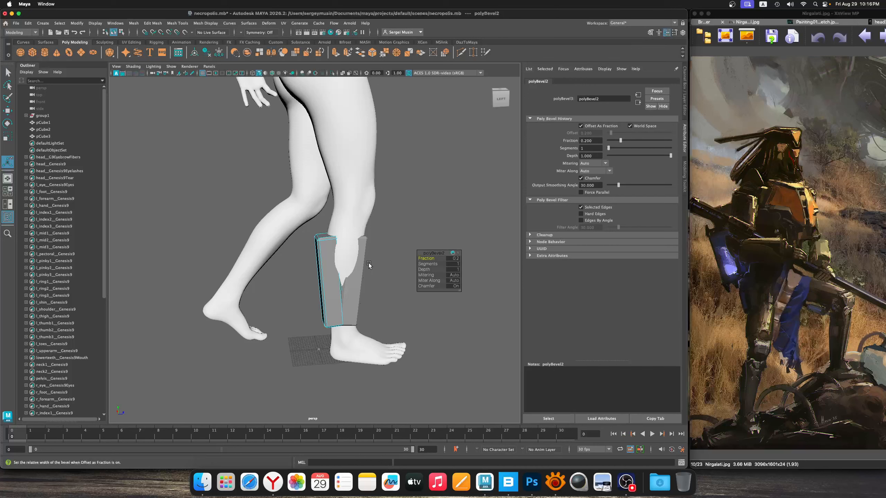
{"action": "right_click_drag", "start_coordinate": [334, 263], "coordinate": [353, 254]}
Duplicate the front shin block, move the copy up in front of the knee and shorten its height scale to about 11.08
{"action": "left_click_drag", "start_coordinate": [386, 284], "coordinate": [391, 203], "text": "alt"}
{"action": "left_click", "coordinate": [314, 308]}
{"action": "key", "text": "ctrl+d"}
{"action": "key", "text": "w"}
{"action": "right_click_drag", "start_coordinate": [398, 224], "coordinate": [430, 246], "text": "alt"}
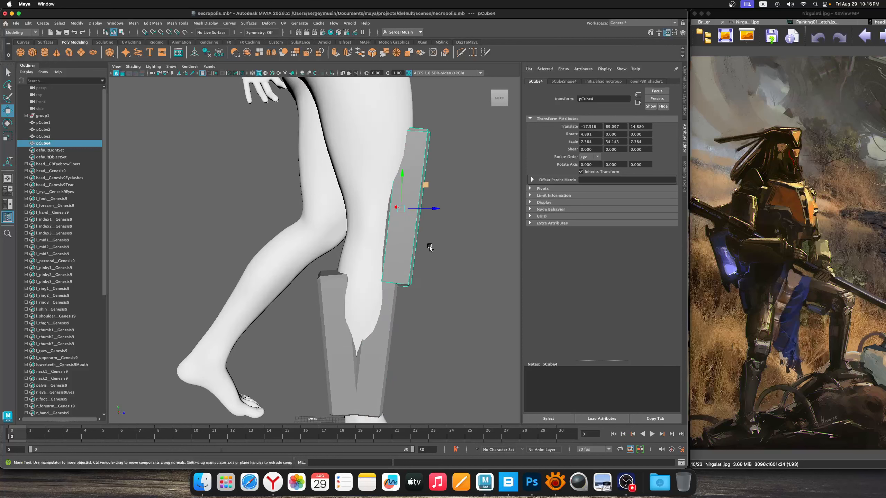
{"action": "left_click_drag", "start_coordinate": [430, 246], "coordinate": [384, 240], "text": "alt"}
{"action": "key", "text": "r"}
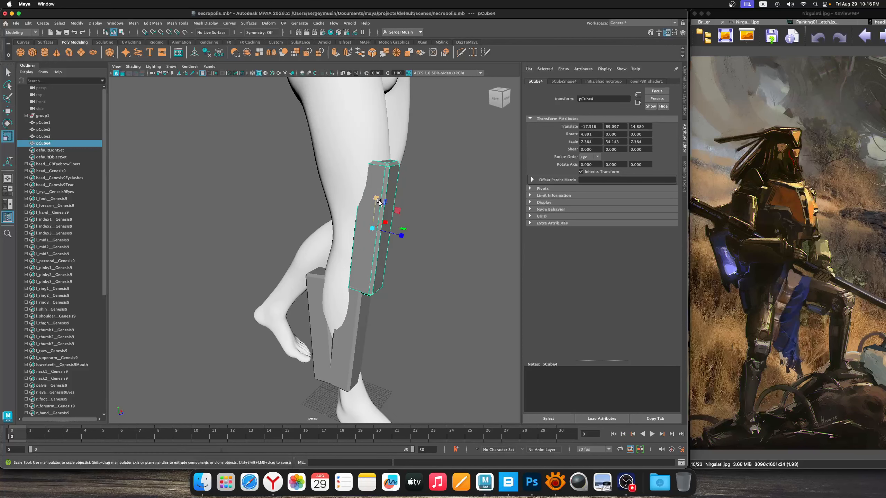
{"action": "left_click_drag", "start_coordinate": [375, 196], "coordinate": [324, 244]}
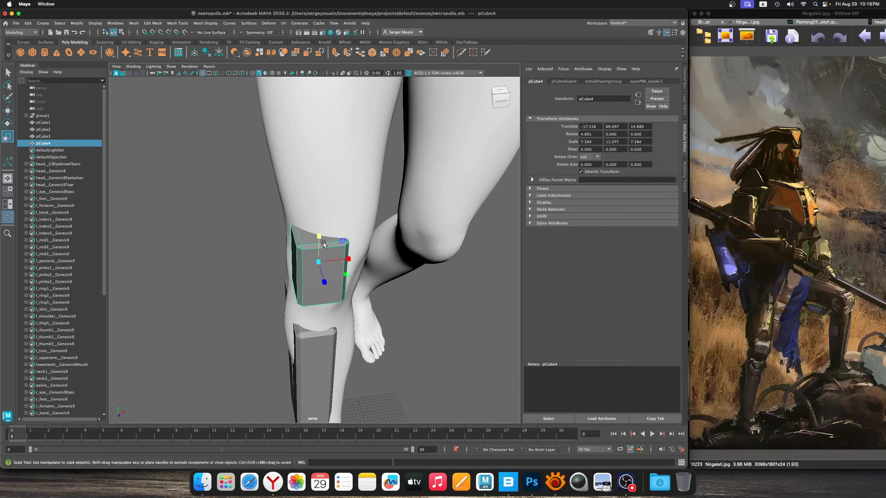
Select the knee block's top face and raise it to extend the block's upper part
{"action": "right_click", "coordinate": [313, 239]}
{"action": "right_click_drag", "start_coordinate": [308, 238], "coordinate": [312, 249]}
{"action": "left_click", "coordinate": [312, 240]}
{"action": "left_click_drag", "start_coordinate": [311, 240], "coordinate": [348, 230], "text": "alt"}
{"action": "key", "text": "w"}
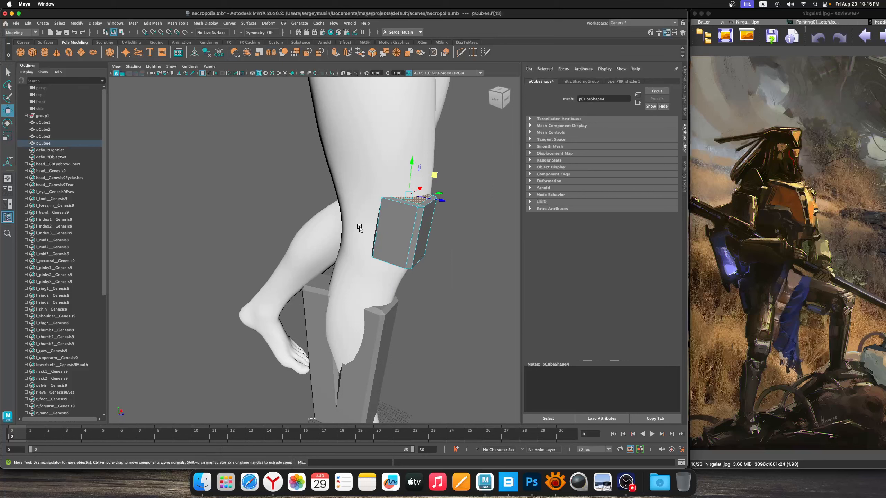
{"action": "left_click_drag", "start_coordinate": [412, 164], "coordinate": [390, 175]}
{"action": "right_click_drag", "start_coordinate": [390, 175], "coordinate": [419, 190], "text": "alt"}
{"action": "left_click_drag", "start_coordinate": [419, 191], "coordinate": [401, 197], "text": "alt"}
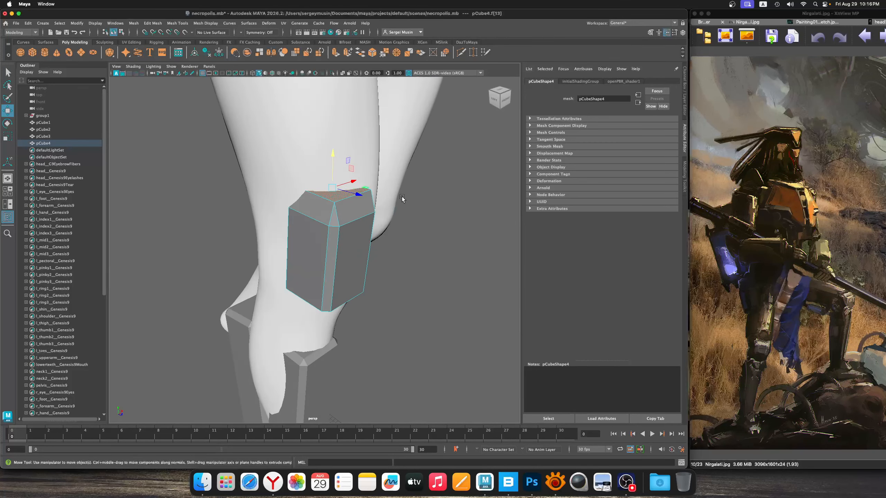
Turn on soft selection for the Move tool with volume falloff and a radius of about 8.45
{"action": "double_click", "coordinate": [11, 115]}
{"action": "left_click_drag", "start_coordinate": [220, 69], "coordinate": [588, 91]}
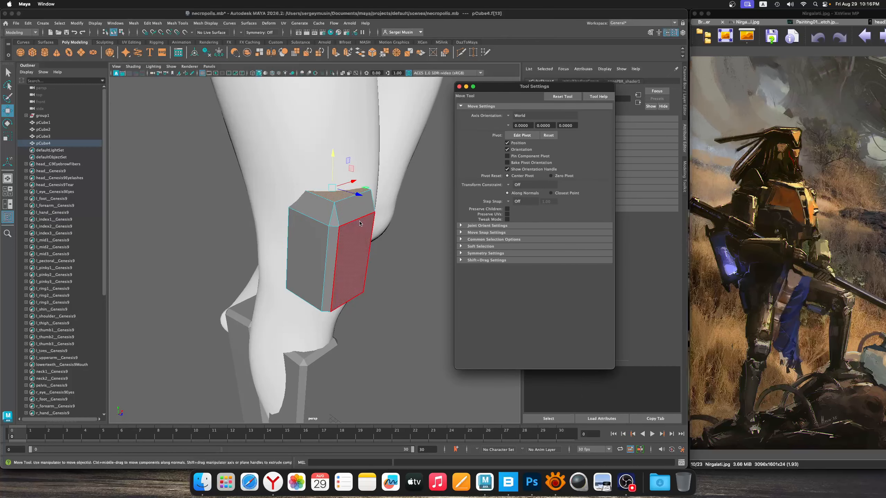
{"action": "left_click", "coordinate": [495, 247]}
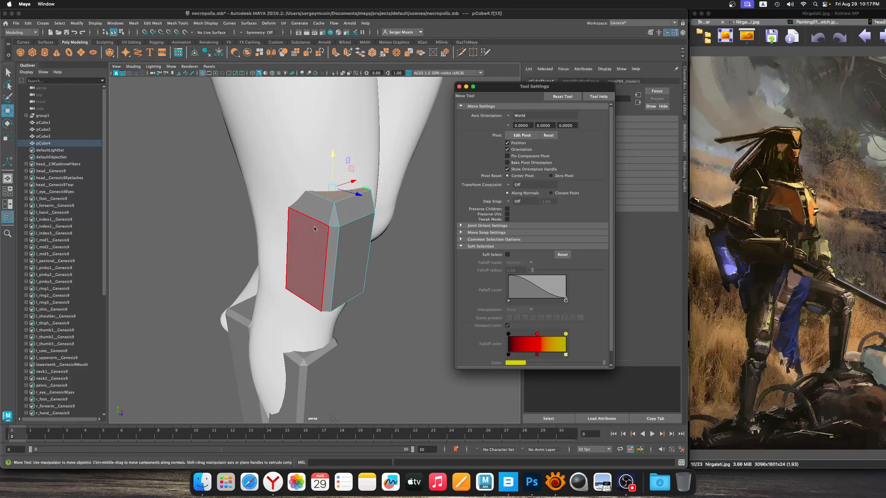
{"action": "left_click", "coordinate": [508, 254]}
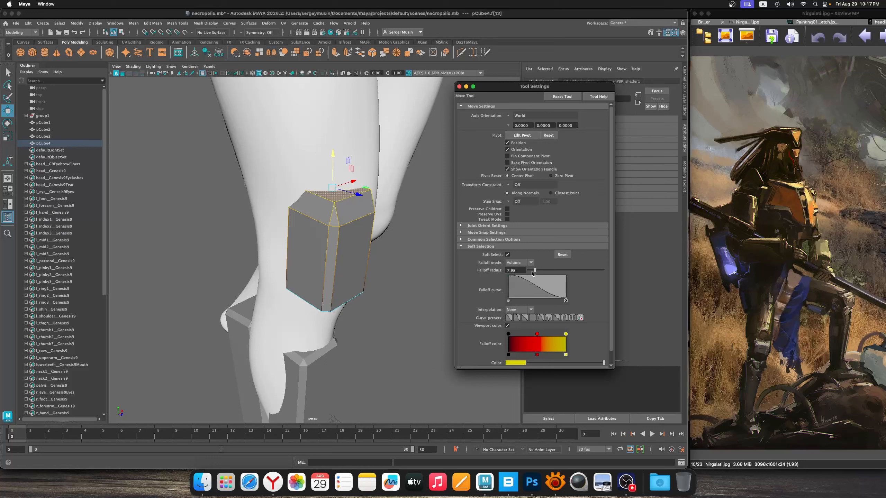
{"action": "left_click_drag", "start_coordinate": [534, 273], "coordinate": [596, 274]}
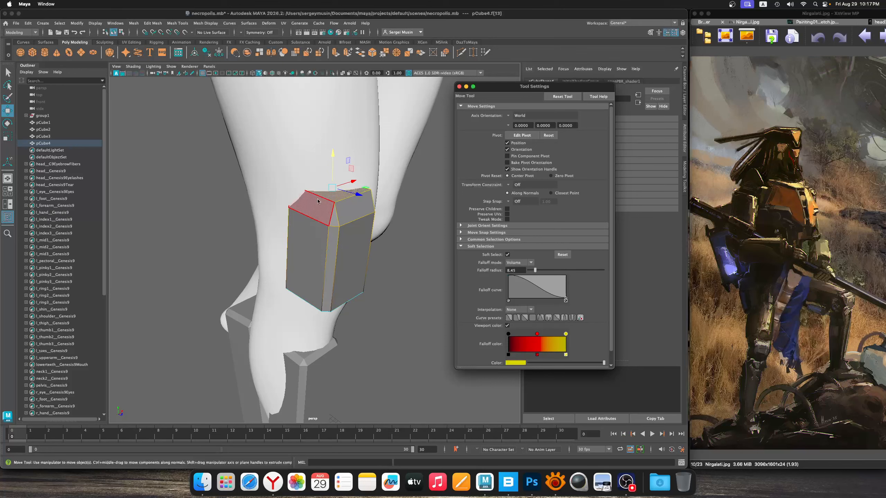
Rotate and shift the knee block's top face with soft selection, and save the scene
{"action": "key", "text": "e"}
{"action": "key", "text": "w"}
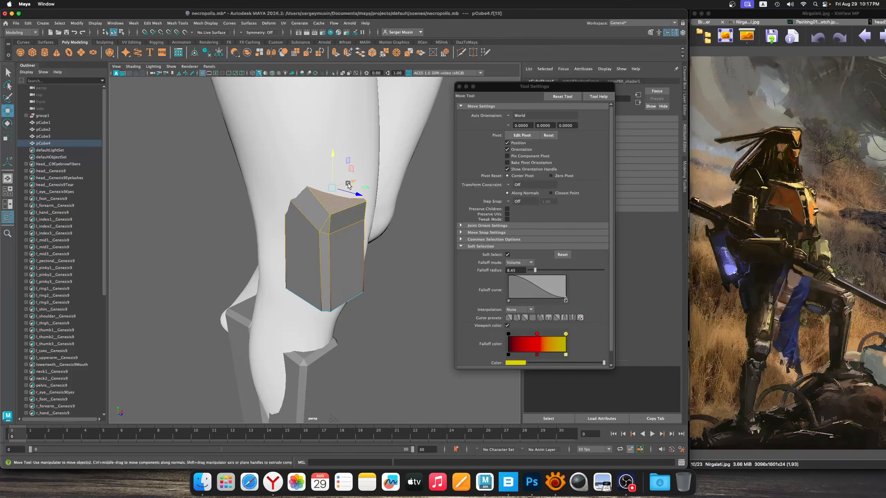
{"action": "left_click_drag", "start_coordinate": [351, 169], "coordinate": [436, 147]}
{"action": "left_click", "coordinate": [459, 87]}
{"action": "left_click_drag", "start_coordinate": [425, 208], "coordinate": [371, 216], "text": "alt"}
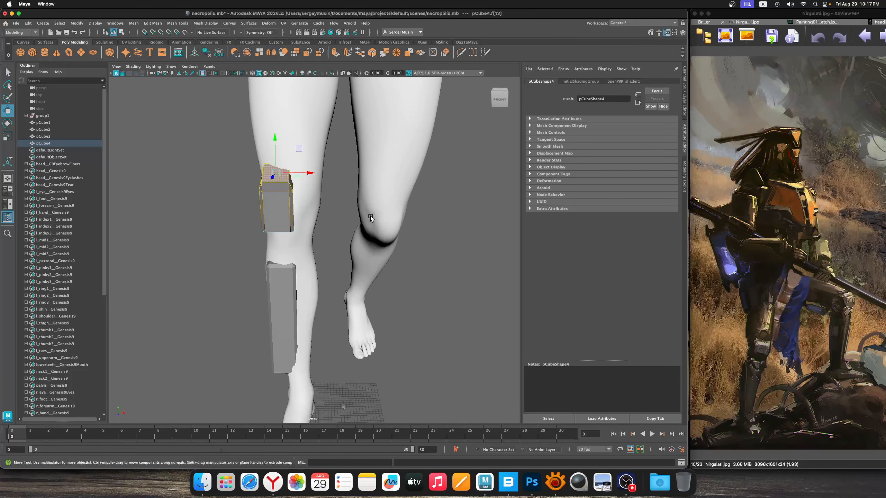
{"action": "key", "text": "super+s"}
Duplicate the front shin block and shift and tilt the copy along the inner side of the shin
{"action": "right_click_drag", "start_coordinate": [284, 199], "coordinate": [317, 187]}
{"action": "left_click_drag", "start_coordinate": [317, 185], "coordinate": [337, 215], "text": "alt"}
{"action": "left_click", "coordinate": [311, 249]}
{"action": "key", "text": "super+d"}
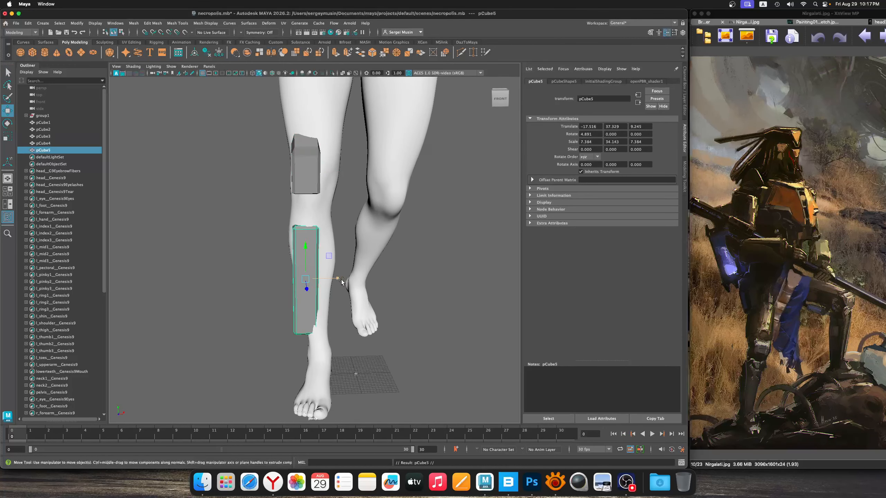
{"action": "left_click_drag", "start_coordinate": [341, 280], "coordinate": [356, 282]}
{"action": "left_click_drag", "start_coordinate": [357, 282], "coordinate": [325, 266], "text": "alt"}
{"action": "key", "text": "e"}
{"action": "key", "text": "w"}
{"action": "key", "text": "e"}
{"action": "key", "text": "w"}
{"action": "left_click", "coordinate": [381, 222]}
Examine the leg blocks on the whole figure from the front and sides
{"action": "middle_click_drag", "start_coordinate": [380, 223], "coordinate": [316, 299], "text": "alt"}
{"action": "right_click_drag", "start_coordinate": [316, 298], "coordinate": [286, 257], "text": "alt"}
{"action": "left_click_drag", "start_coordinate": [286, 256], "coordinate": [297, 245], "text": "alt"}
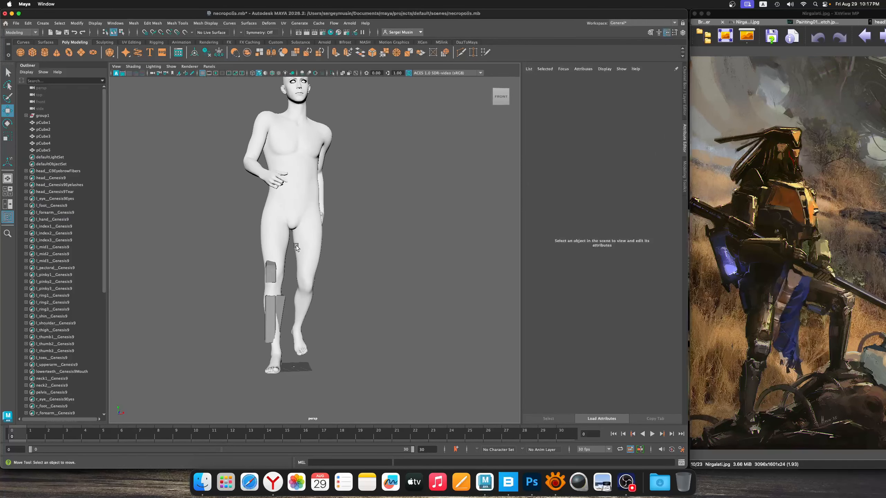
{"action": "middle_click_drag", "start_coordinate": [296, 245], "coordinate": [337, 251], "text": "alt"}
{"action": "right_click_drag", "start_coordinate": [337, 251], "coordinate": [354, 252], "text": "alt"}
{"action": "left_click_drag", "start_coordinate": [354, 252], "coordinate": [381, 257], "text": "alt"}
{"action": "middle_click_drag", "start_coordinate": [381, 257], "coordinate": [342, 246], "text": "alt"}
{"action": "right_click_drag", "start_coordinate": [342, 247], "coordinate": [328, 242], "text": "alt"}
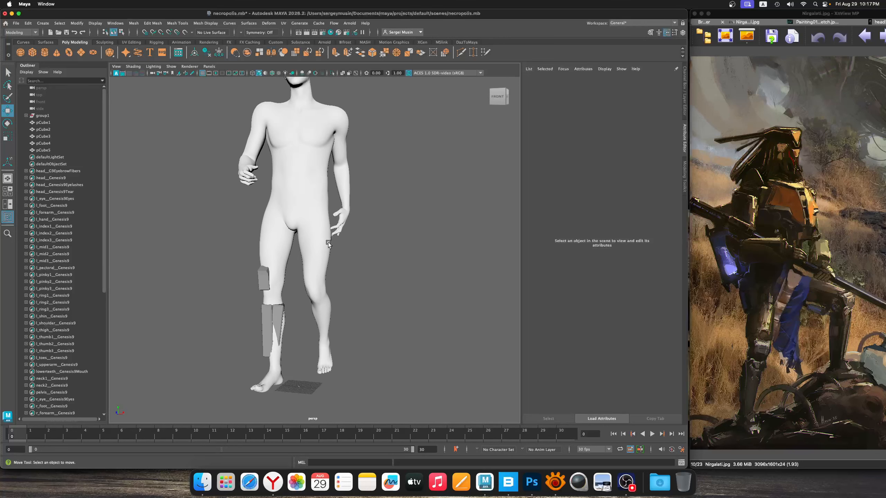
{"action": "left_click_drag", "start_coordinate": [328, 242], "coordinate": [314, 217], "text": "alt"}
Save the necropolis scene with the current leg blocks and clear the body selection
{"action": "left_click", "coordinate": [314, 217]}
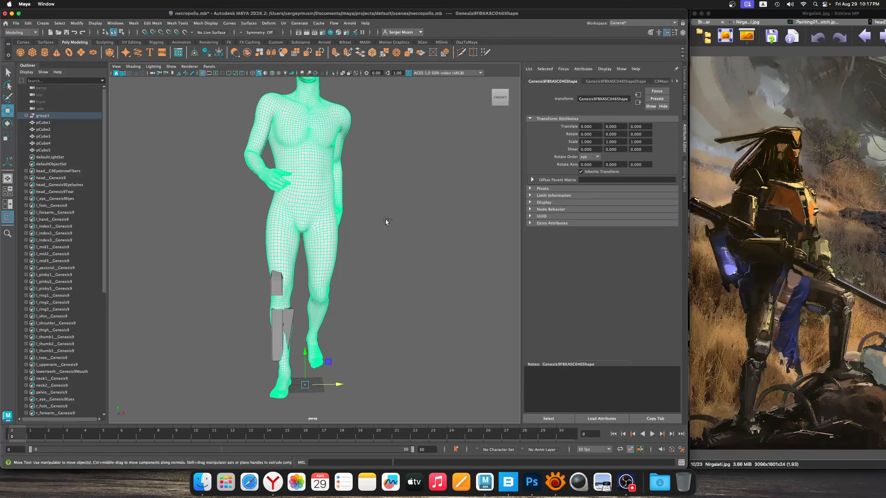
{"action": "key", "text": "ctrl+s"}
{"action": "middle_click_drag", "start_coordinate": [323, 232], "coordinate": [331, 220], "text": "alt"}
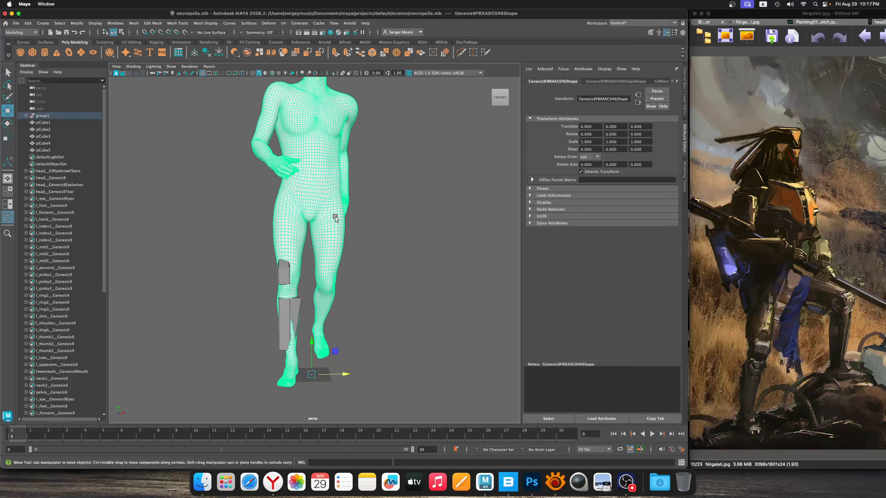
{"action": "left_click", "coordinate": [370, 221]}
{"action": "right_click_drag", "start_coordinate": [332, 217], "coordinate": [358, 235], "text": "alt"}
Duplicate the knee block and move the copy up onto the lower thigh
{"action": "left_click", "coordinate": [291, 297]}
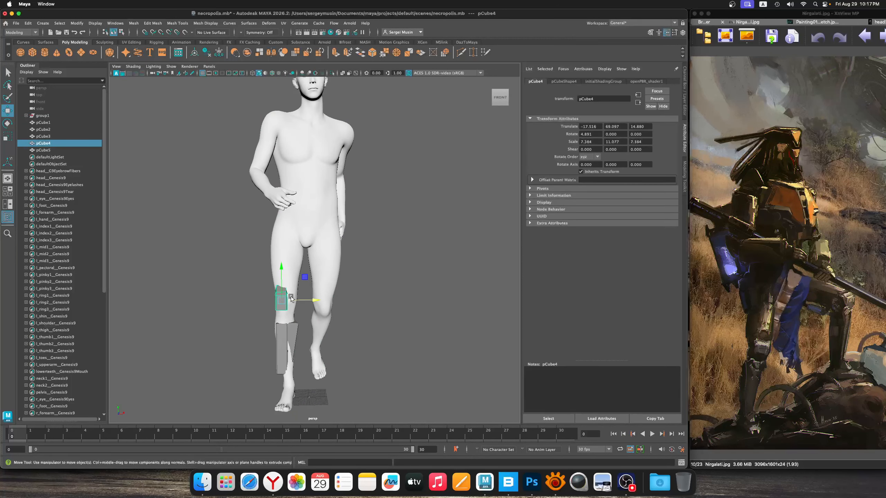
{"action": "key", "text": "ctrl+d"}
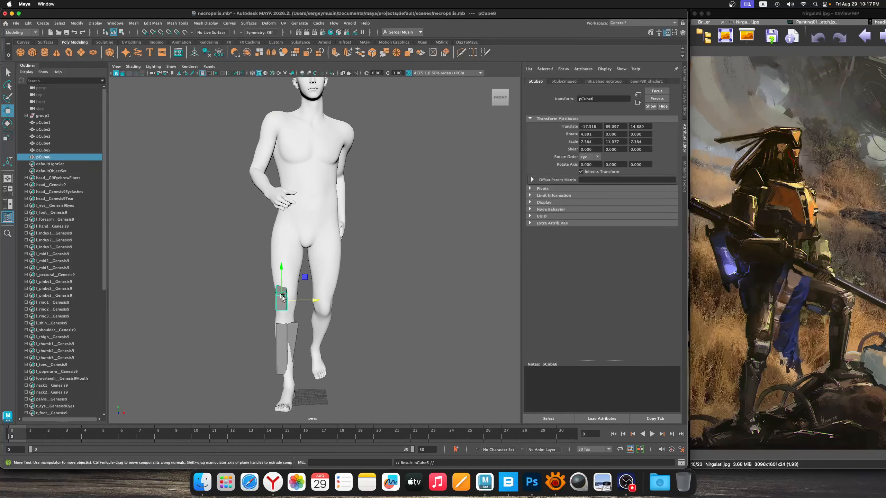
{"action": "left_click_drag", "start_coordinate": [282, 297], "coordinate": [283, 250]}
{"action": "left_click_drag", "start_coordinate": [279, 276], "coordinate": [359, 292], "text": "alt"}
Duplicate the front shin block, raise the copy onto the outer front of the thigh and tilt it to follow the leg
{"action": "left_click", "coordinate": [328, 365]}
{"action": "key", "text": "ctrl+d"}
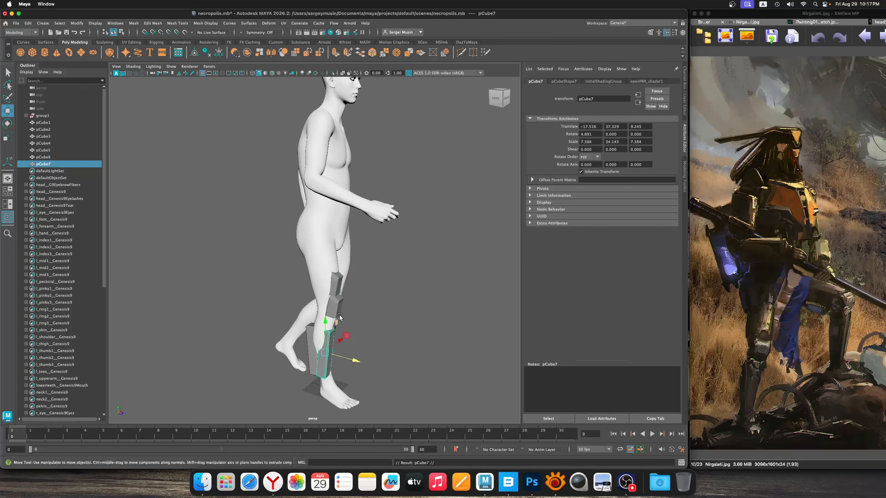
{"action": "left_click_drag", "start_coordinate": [347, 338], "coordinate": [346, 253]}
{"action": "left_click_drag", "start_coordinate": [323, 285], "coordinate": [381, 269], "text": "alt"}
{"action": "left_click_drag", "start_coordinate": [392, 269], "coordinate": [324, 290], "text": "alt"}
{"action": "key", "text": "e"}
{"action": "key", "text": "w"}
Duplicate the thigh block to the inner thigh and roll the copy to about -4.6 degrees
{"action": "key", "text": "ctrl+d"}
{"action": "key", "text": "e"}
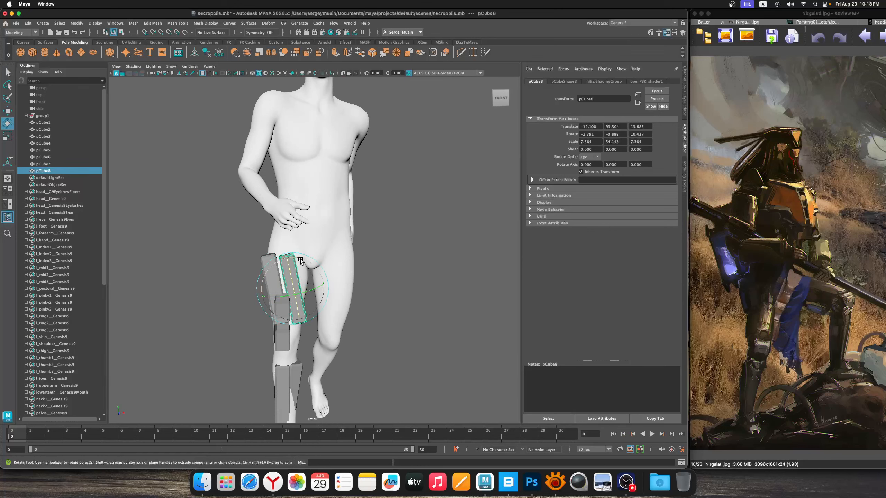
{"action": "left_click_drag", "start_coordinate": [301, 258], "coordinate": [308, 262]}
{"action": "key", "text": "w"}
Reshape the top of the outer thigh block by moving its upper vertices
{"action": "left_click_drag", "start_coordinate": [271, 293], "coordinate": [282, 262], "text": "alt"}
{"action": "left_click", "coordinate": [322, 272]}
{"action": "right_click_drag", "start_coordinate": [269, 259], "coordinate": [242, 253]}
{"action": "left_click_drag", "start_coordinate": [261, 251], "coordinate": [270, 268]}
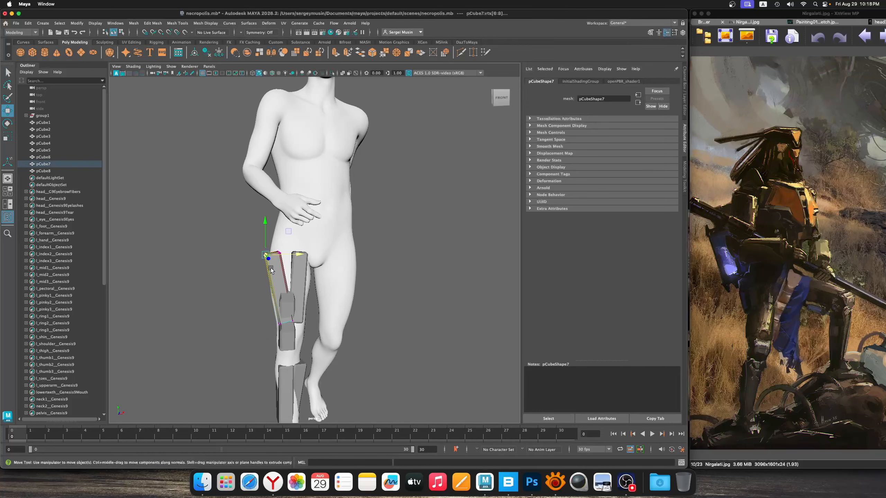
{"action": "left_click_drag", "start_coordinate": [288, 232], "coordinate": [297, 276]}
{"action": "right_click_drag", "start_coordinate": [297, 276], "coordinate": [321, 288], "text": "alt"}
{"action": "right_click_drag", "start_coordinate": [255, 257], "coordinate": [281, 247]}
Examine how the inner and outer thigh blocks sit on the leg from the front and side
{"action": "left_click", "coordinate": [281, 258]}
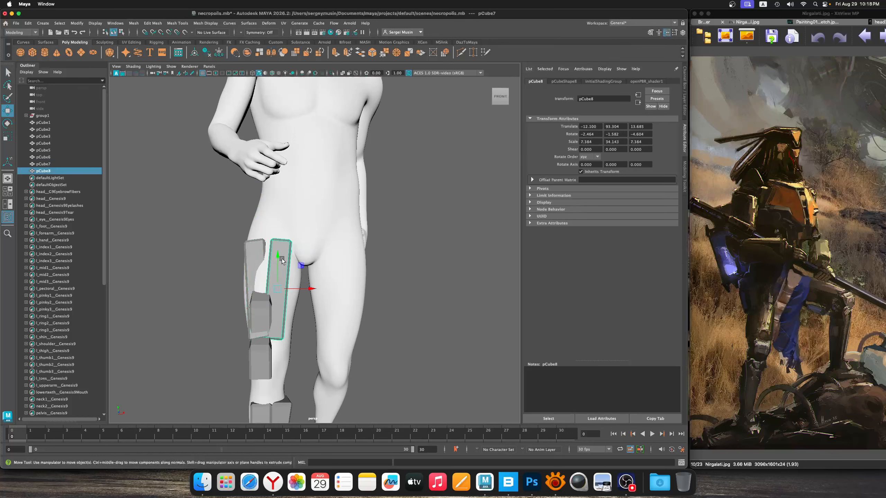
{"action": "right_click_drag", "start_coordinate": [335, 279], "coordinate": [310, 285], "text": "alt"}
{"action": "left_click_drag", "start_coordinate": [310, 285], "coordinate": [291, 293], "text": "alt"}
{"action": "right_click_drag", "start_coordinate": [292, 294], "coordinate": [303, 323], "text": "alt"}
{"action": "left_click_drag", "start_coordinate": [303, 323], "coordinate": [367, 309], "text": "alt"}
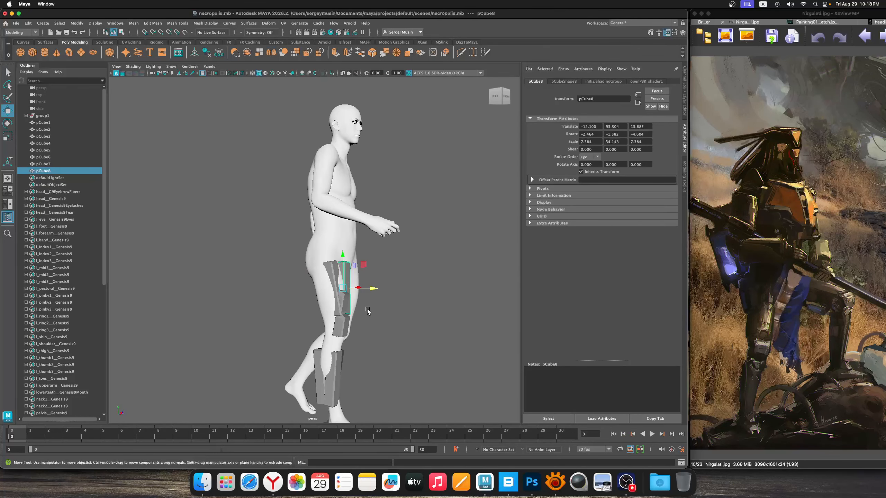
{"action": "right_click_drag", "start_coordinate": [366, 309], "coordinate": [372, 325], "text": "alt"}
{"action": "middle_click_drag", "start_coordinate": [372, 325], "coordinate": [353, 305], "text": "alt"}
{"action": "left_click_drag", "start_coordinate": [353, 305], "coordinate": [310, 335], "text": "alt"}
Tilt the small lower thigh block above the knee to about -7.3 degrees
{"action": "left_click", "coordinate": [329, 294]}
{"action": "key", "text": "e"}
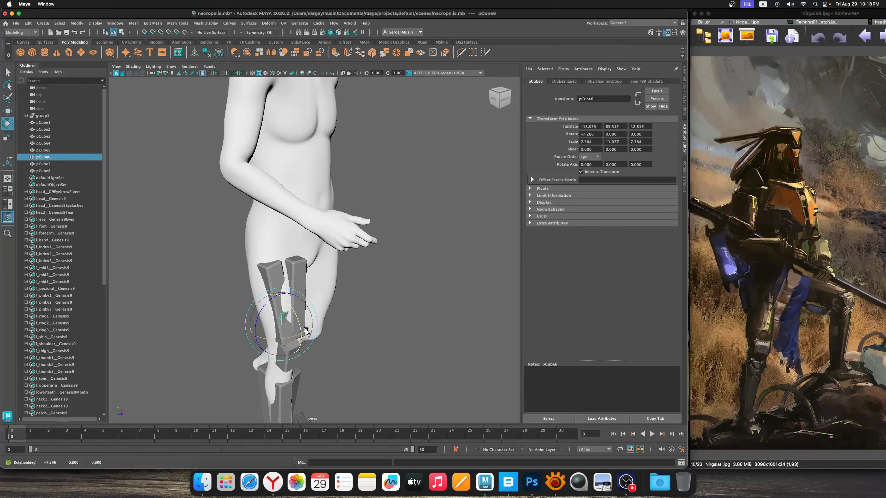
{"action": "key", "text": "w"}
{"action": "middle_click_drag", "start_coordinate": [286, 310], "coordinate": [286, 290], "text": "alt"}
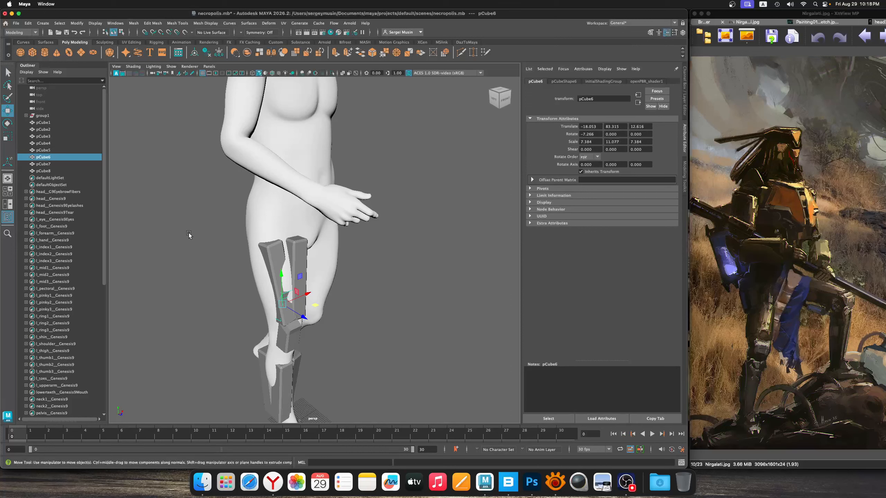
{"action": "key", "text": "q"}
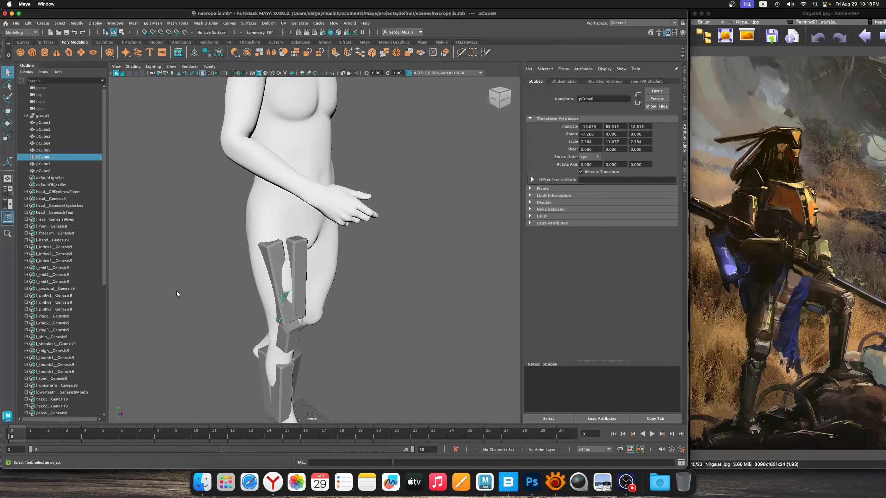
{"action": "key", "text": "r"}
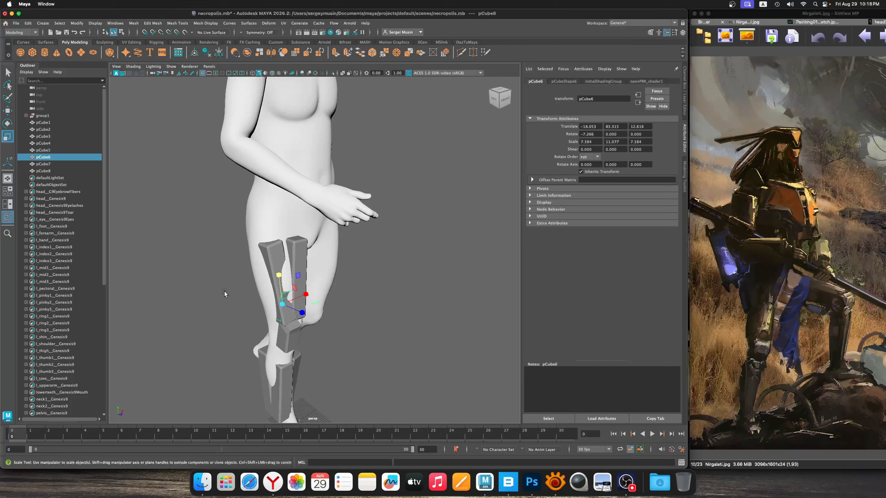
{"action": "key", "text": "e"}
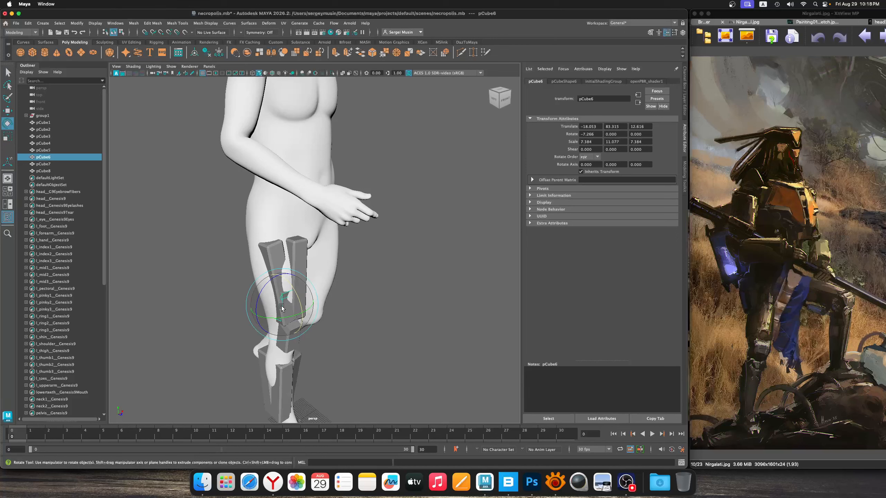
{"action": "key", "text": "w"}
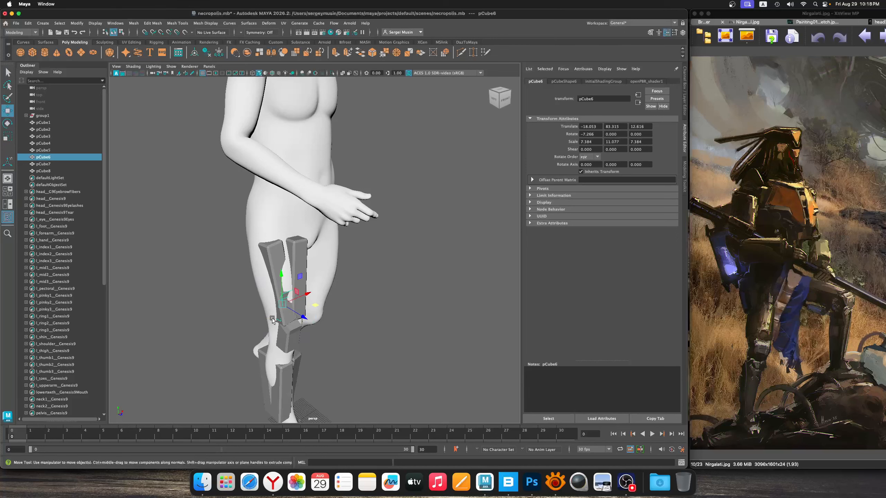
{"action": "key", "text": "q"}
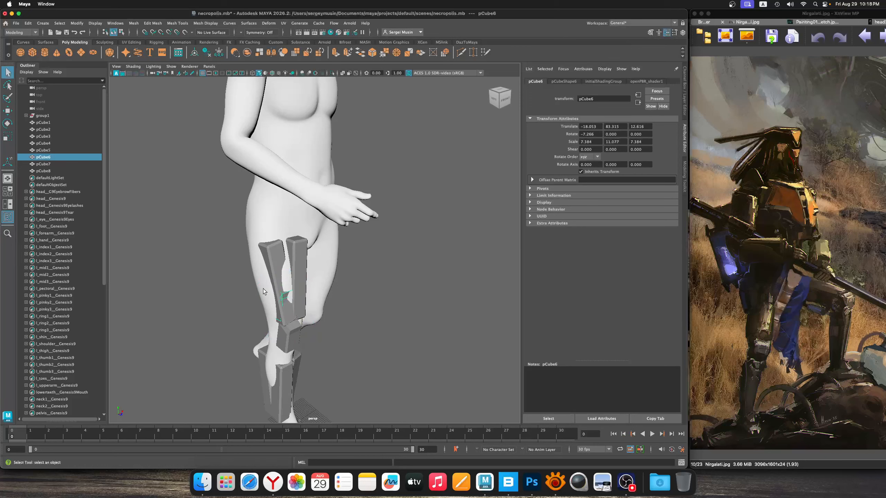
{"action": "left_click", "coordinate": [262, 254]}
{"action": "left_click_drag", "start_coordinate": [276, 253], "coordinate": [370, 302]}
{"action": "left_click", "coordinate": [370, 302]}
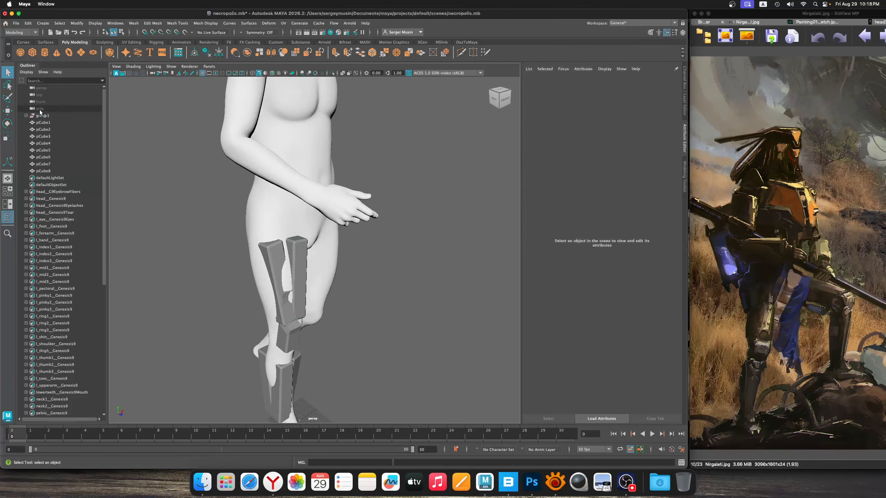
{"action": "left_click_drag", "start_coordinate": [285, 289], "coordinate": [263, 292], "text": "alt"}
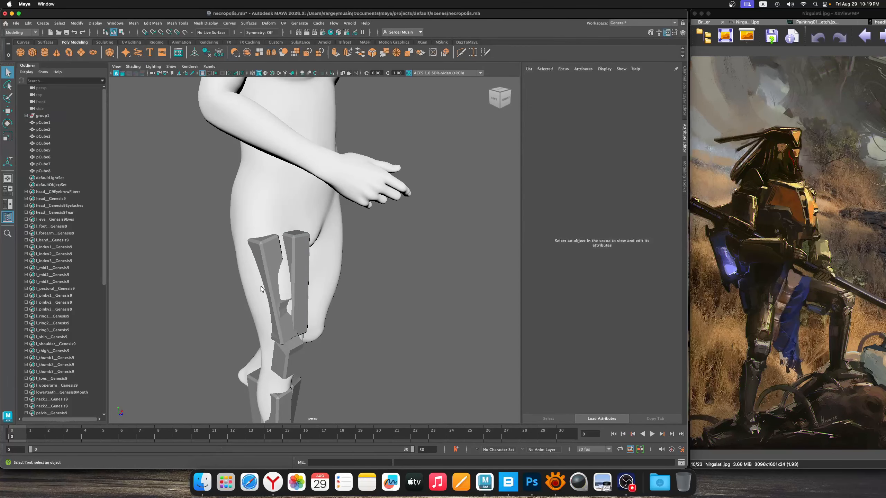
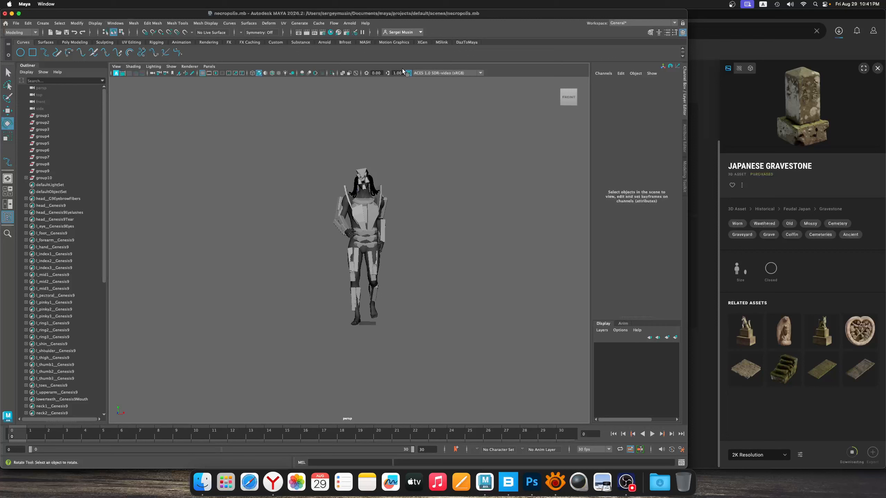
Launch the MSlink plugin in Maya and close its MS Plugin window
{"action": "left_click", "coordinate": [461, 42]}
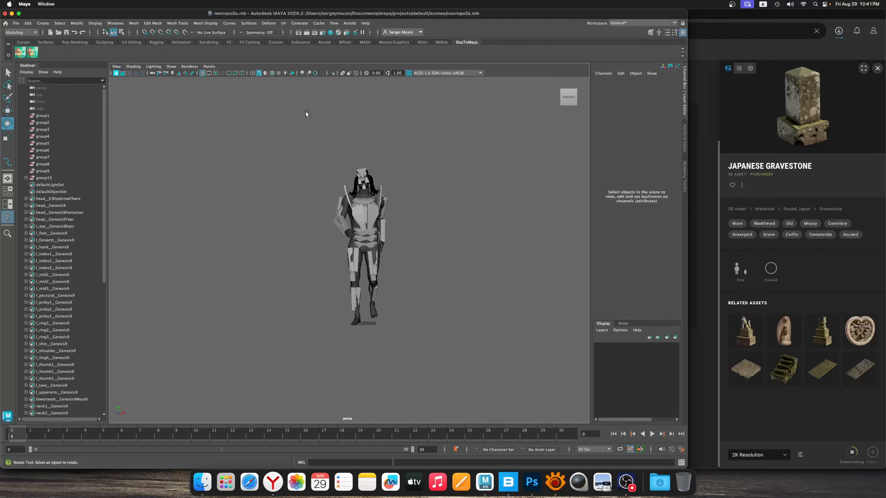
{"action": "left_click", "coordinate": [437, 42]}
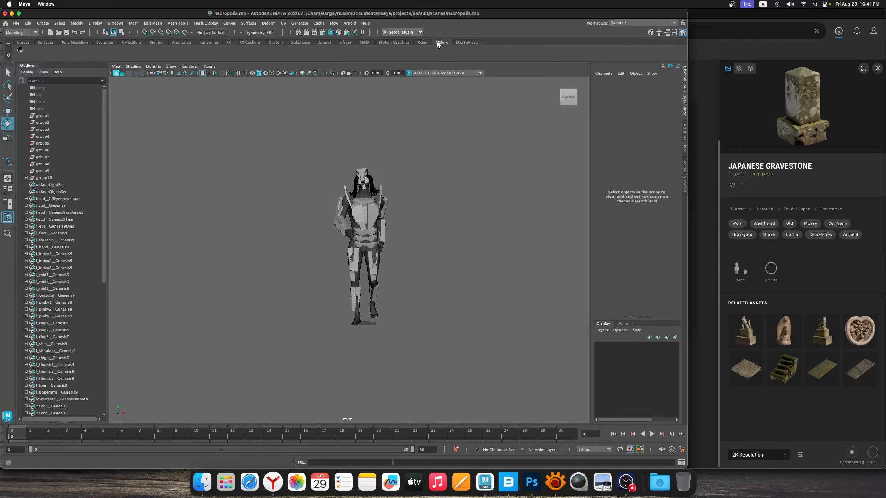
{"action": "left_click", "coordinate": [20, 49]}
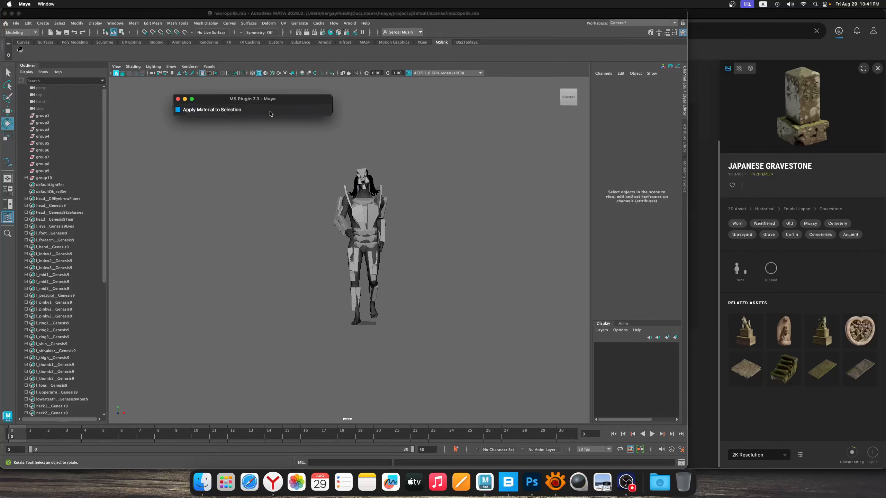
{"action": "left_click", "coordinate": [148, 97]}
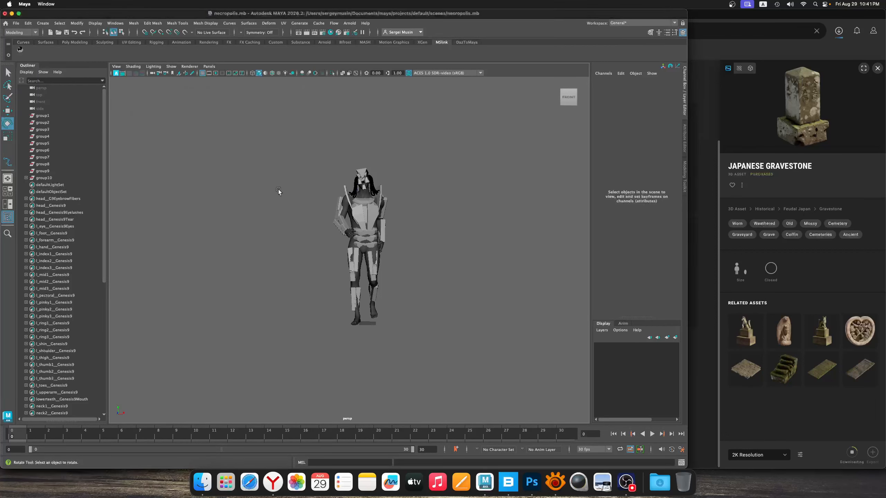
{"action": "left_click_drag", "start_coordinate": [279, 189], "coordinate": [400, 212], "text": "alt"}
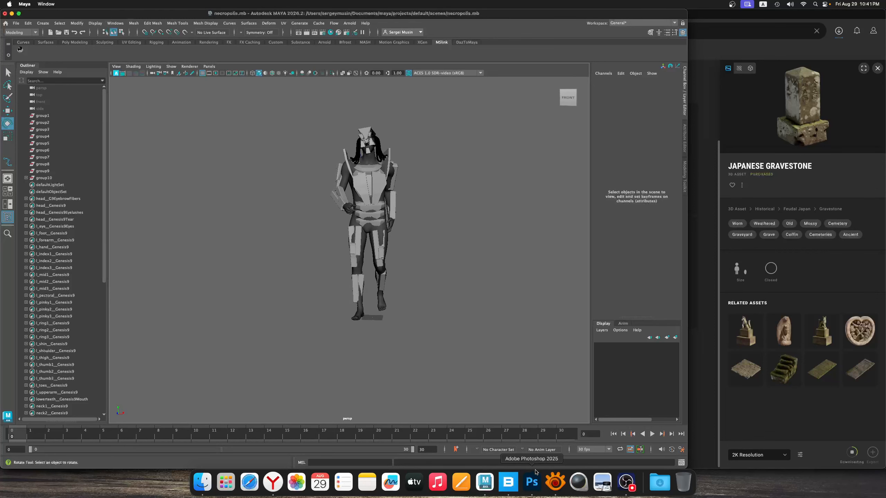
Switch to Quixel Bridge, export the Old Tomb asset at 2K resolution to Maya, and select the imported tomb there
{"action": "left_click", "coordinate": [509, 482]}
{"action": "left_click", "coordinate": [481, 290]}
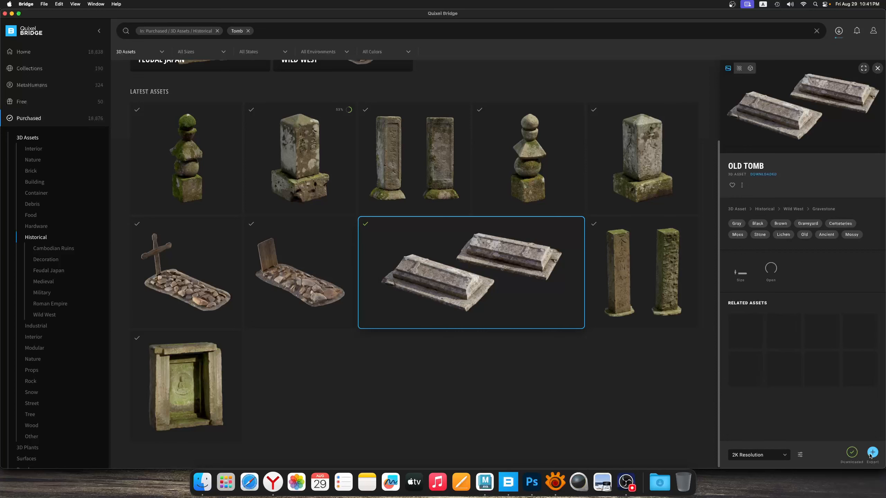
{"action": "left_click", "coordinate": [872, 453]}
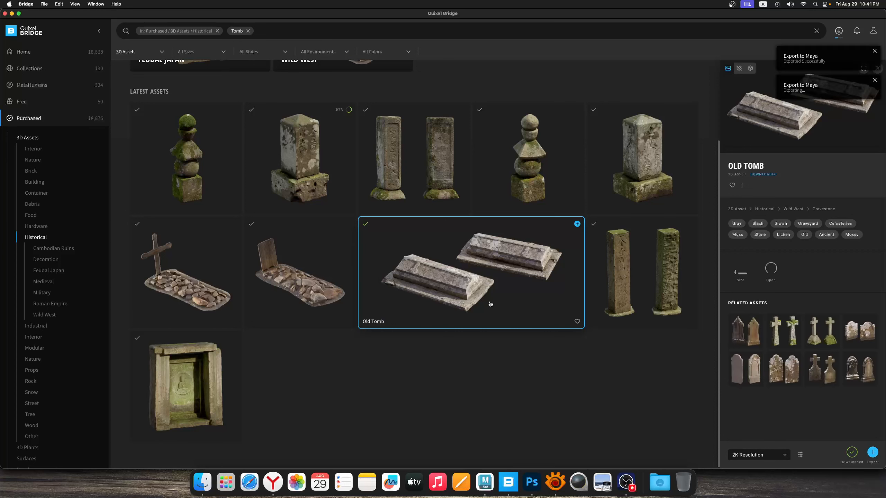
{"action": "left_click", "coordinate": [488, 484]}
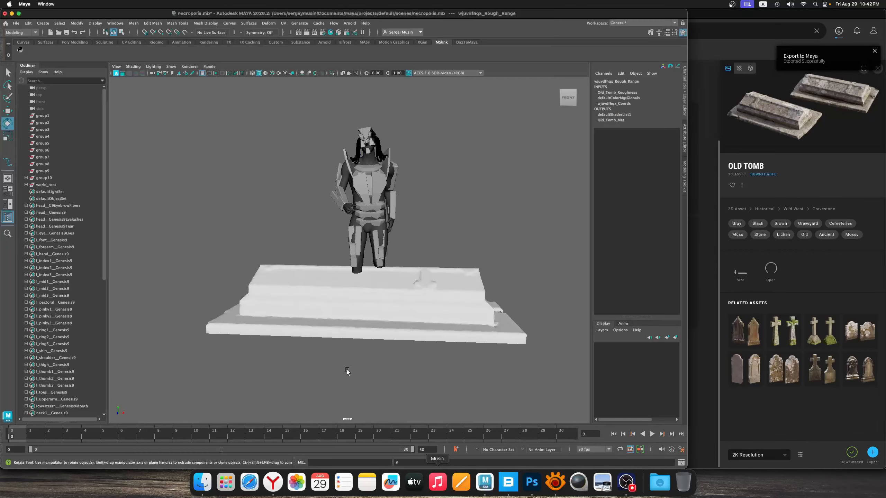
{"action": "left_click", "coordinate": [400, 303]}
{"action": "right_click_drag", "start_coordinate": [452, 350], "coordinate": [393, 331], "text": "alt"}
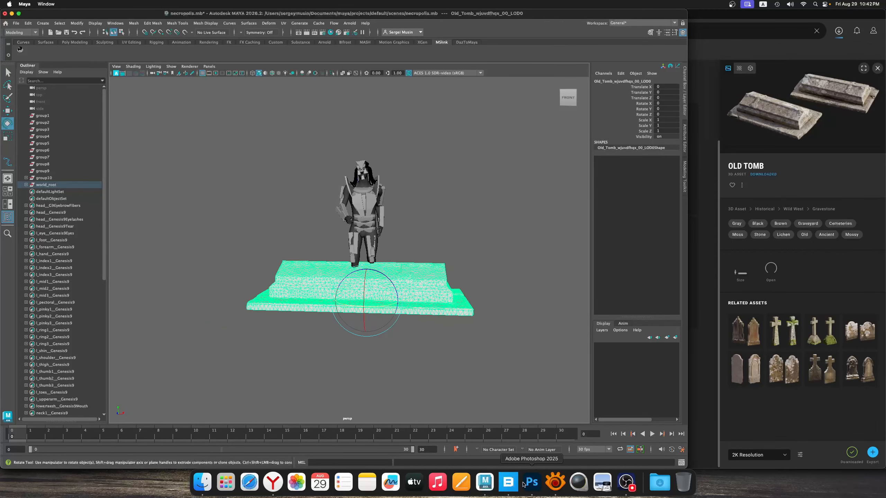
Switch to XnView, examine the composition of Painting01_Sketch.jpg around the standing figure, and return to Maya
{"action": "left_click", "coordinate": [555, 483]}
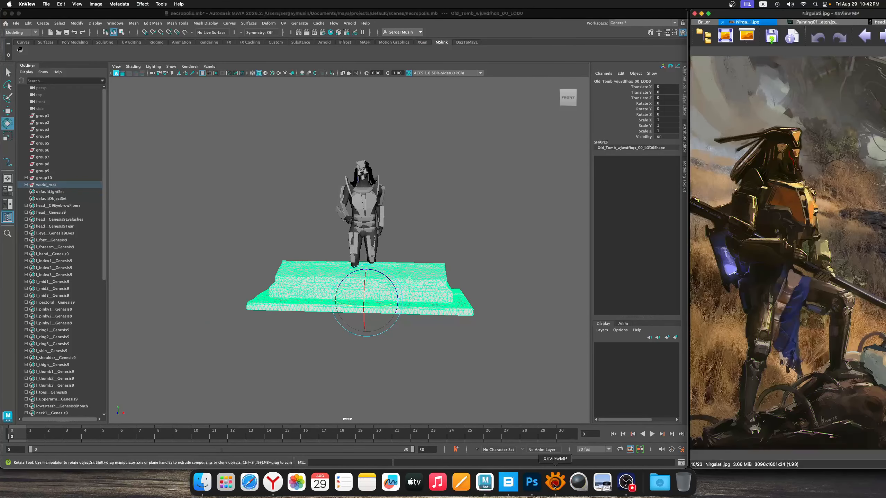
{"action": "double_click", "coordinate": [747, 16]}
{"action": "left_click", "coordinate": [411, 22]}
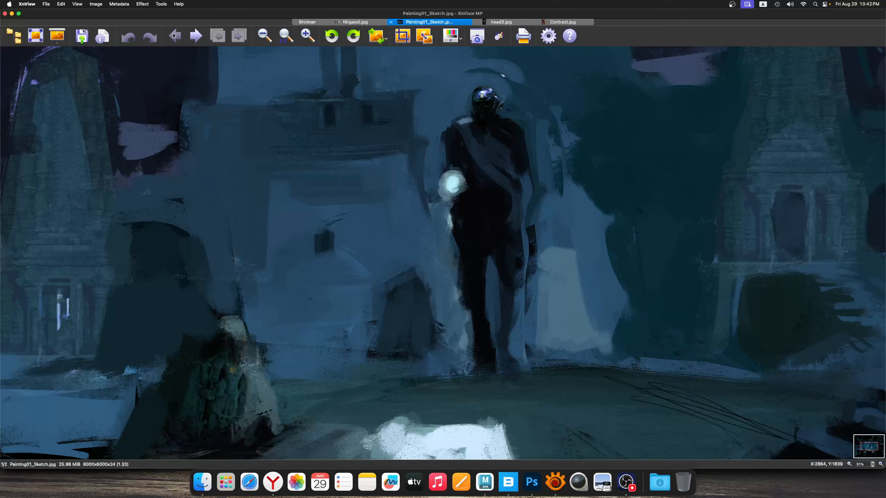
{"action": "left_click", "coordinate": [265, 37]}
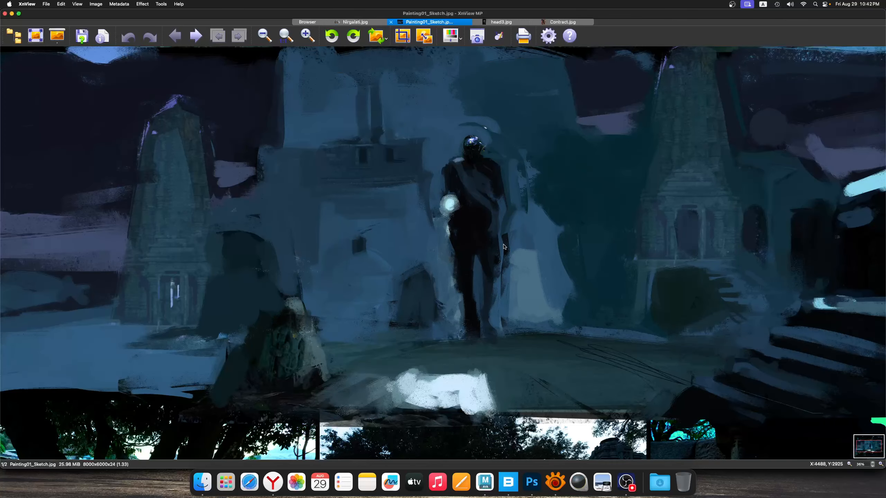
{"action": "scroll", "coordinate": [503, 222], "scroll_direction": "down", "scroll_amount": 1}
{"action": "scroll", "coordinate": [420, 140], "scroll_direction": "up", "scroll_amount": 1}
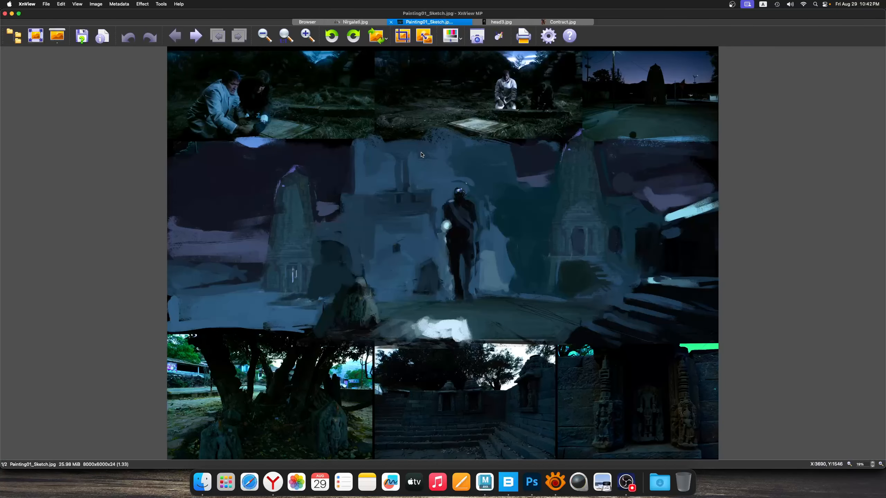
{"action": "left_click", "coordinate": [307, 35]}
{"action": "left_click_drag", "start_coordinate": [866, 450], "coordinate": [866, 450]}
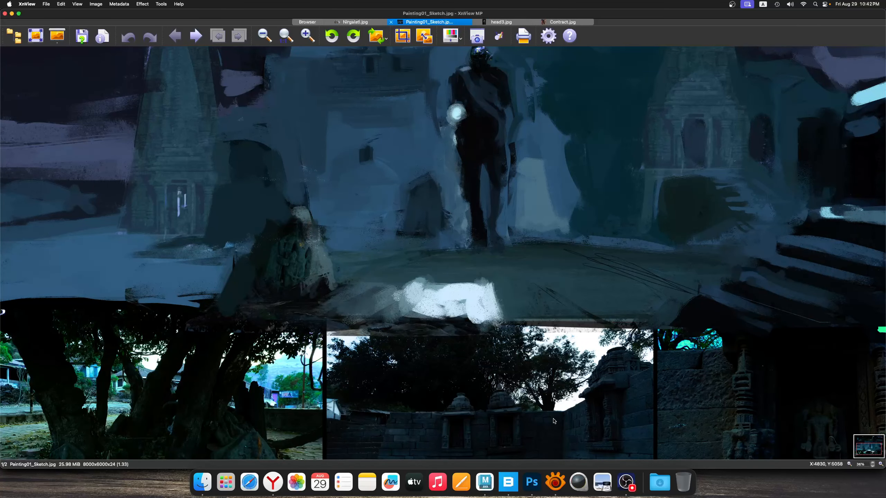
{"action": "left_click", "coordinate": [532, 482]}
{"action": "left_click", "coordinate": [559, 482]}
{"action": "left_click", "coordinate": [487, 482]}
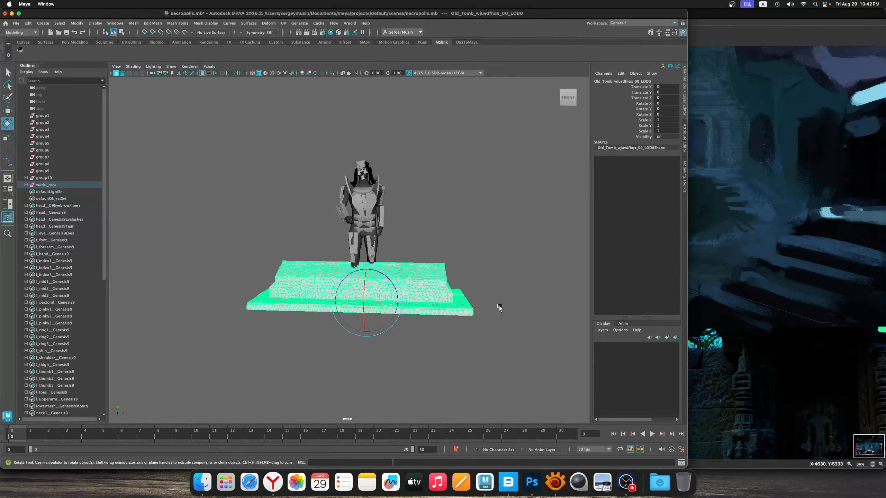
Try to lower the faces on the tomb's ridge by about 8.77 units using soft selection
{"action": "key", "text": "r"}
{"action": "left_click_drag", "start_coordinate": [421, 301], "coordinate": [387, 297], "text": "alt"}
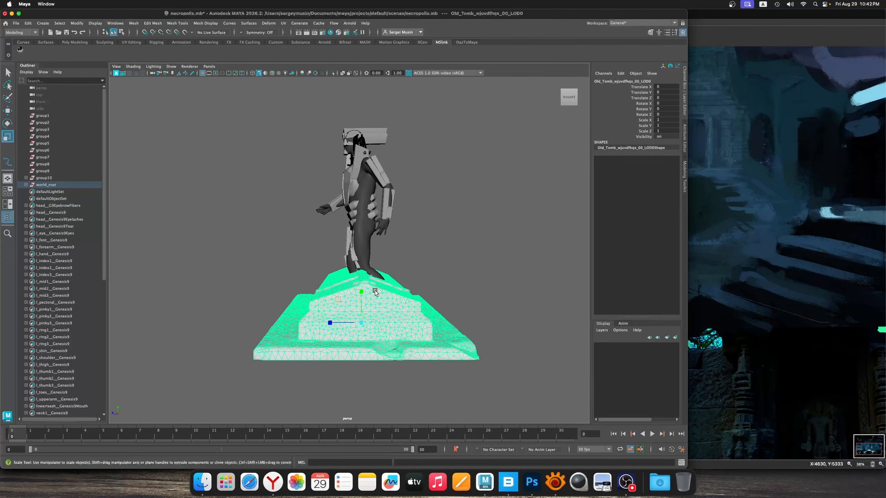
{"action": "right_click_drag", "start_coordinate": [375, 262], "coordinate": [349, 265]}
{"action": "left_click_drag", "start_coordinate": [384, 279], "coordinate": [362, 268], "text": "alt"}
{"action": "key", "text": "w"}
{"action": "key", "text": "z"}
Set the Move tool's soft selection falloff radius to 3.76 for the faces on top of the tomb
{"action": "double_click", "coordinate": [8, 111]}
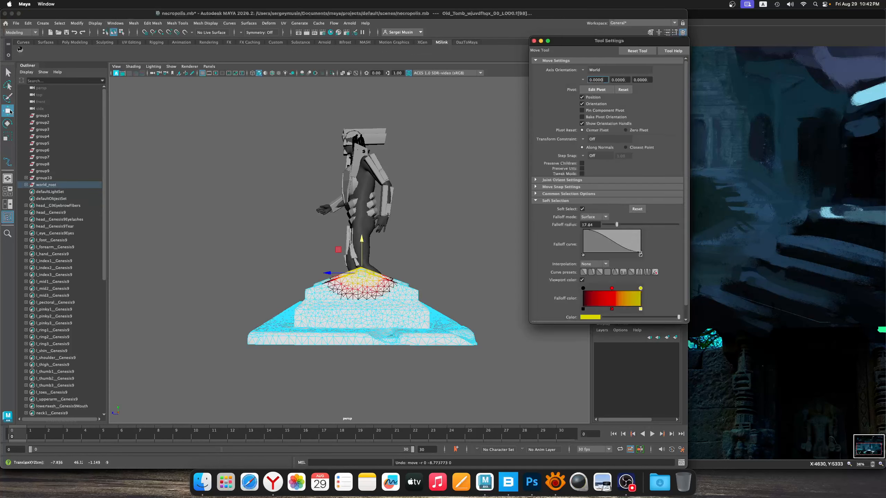
{"action": "left_click", "coordinate": [556, 201]}
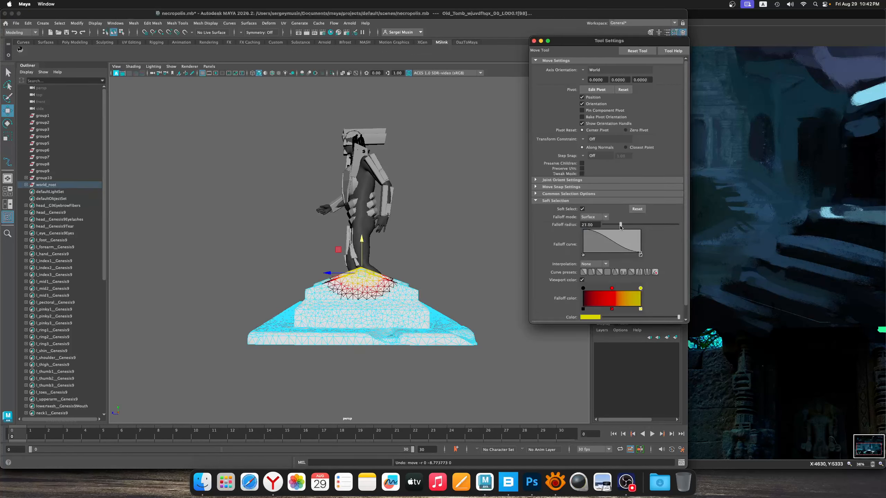
{"action": "left_click_drag", "start_coordinate": [343, 248], "coordinate": [374, 290], "text": "alt"}
{"action": "left_click", "coordinate": [612, 225]}
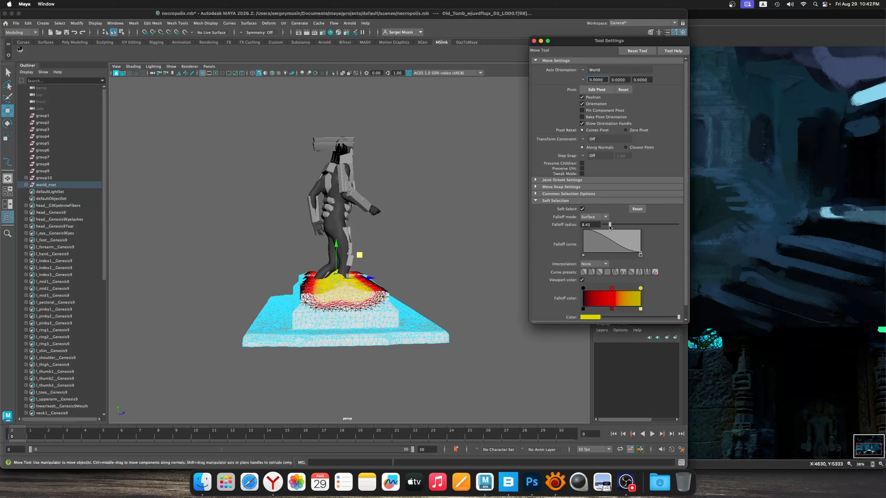
{"action": "left_click_drag", "start_coordinate": [609, 226], "coordinate": [609, 226]}
{"action": "left_click_drag", "start_coordinate": [401, 263], "coordinate": [369, 259], "text": "alt"}
{"action": "left_click", "coordinate": [607, 225]}
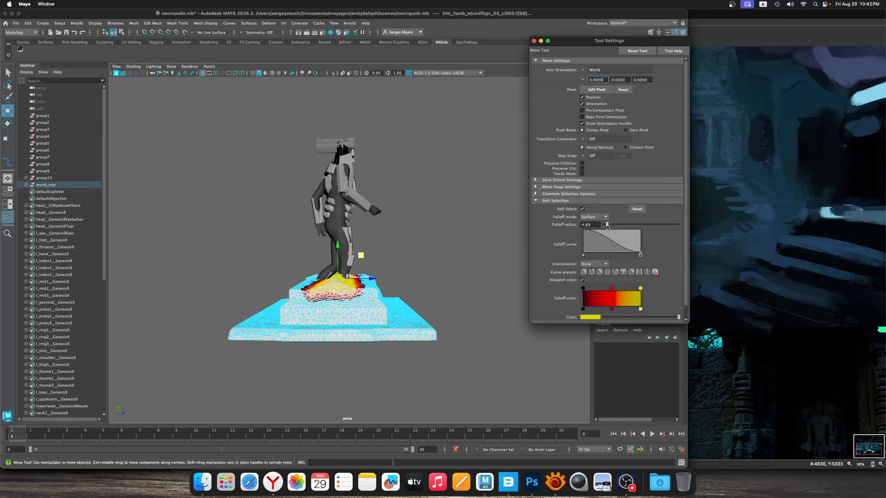
{"action": "left_click_drag", "start_coordinate": [607, 226], "coordinate": [606, 226]}
{"action": "left_click_drag", "start_coordinate": [330, 265], "coordinate": [338, 249], "text": "alt"}
{"action": "left_click", "coordinate": [347, 277]}
{"action": "right_click_drag", "start_coordinate": [362, 262], "coordinate": [400, 251]}
Toggle textured display in the viewport and inspect the whole tomb from several angles
{"action": "left_click", "coordinate": [433, 292]}
{"action": "left_click_drag", "start_coordinate": [433, 293], "coordinate": [362, 309], "text": "alt"}
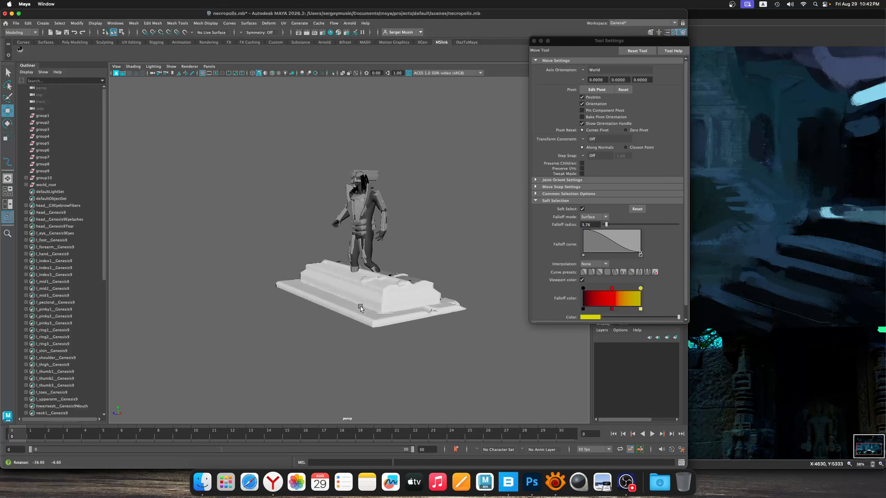
{"action": "left_click", "coordinate": [414, 302]}
{"action": "left_click_drag", "start_coordinate": [414, 302], "coordinate": [401, 304], "text": "alt"}
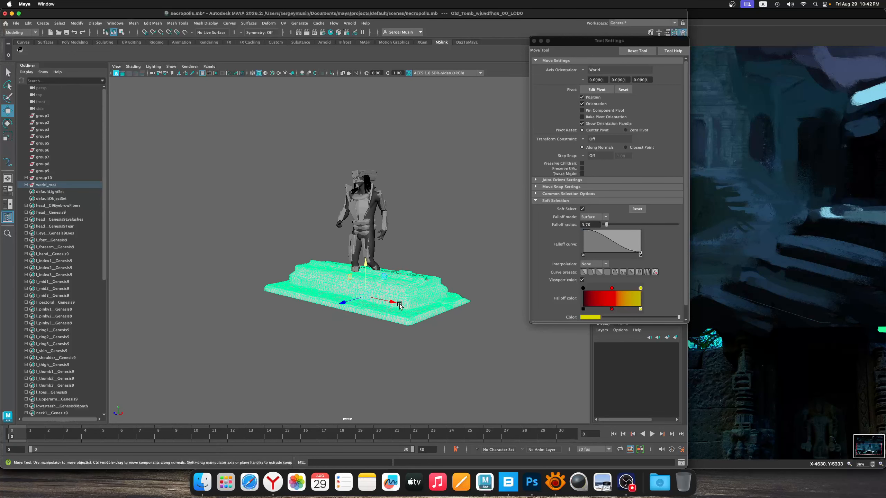
{"action": "left_click", "coordinate": [278, 74]}
{"action": "left_click", "coordinate": [394, 241]}
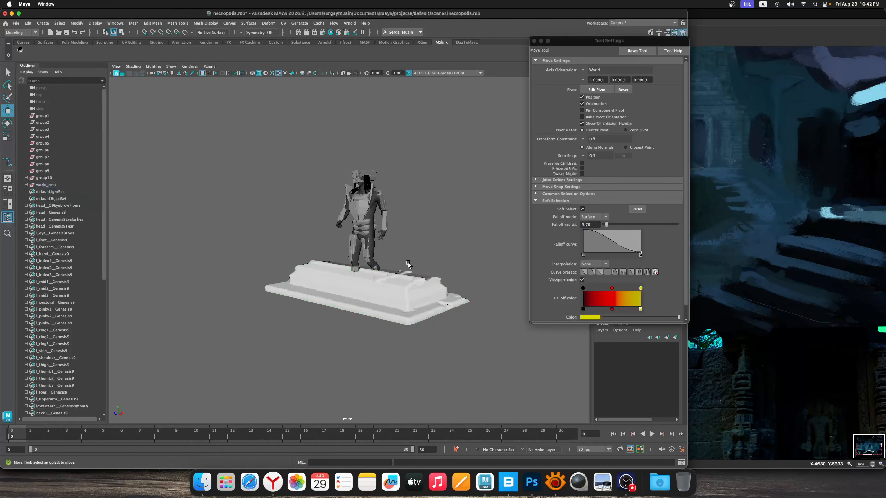
{"action": "left_click_drag", "start_coordinate": [390, 245], "coordinate": [401, 297], "text": "alt"}
{"action": "left_click", "coordinate": [401, 297]}
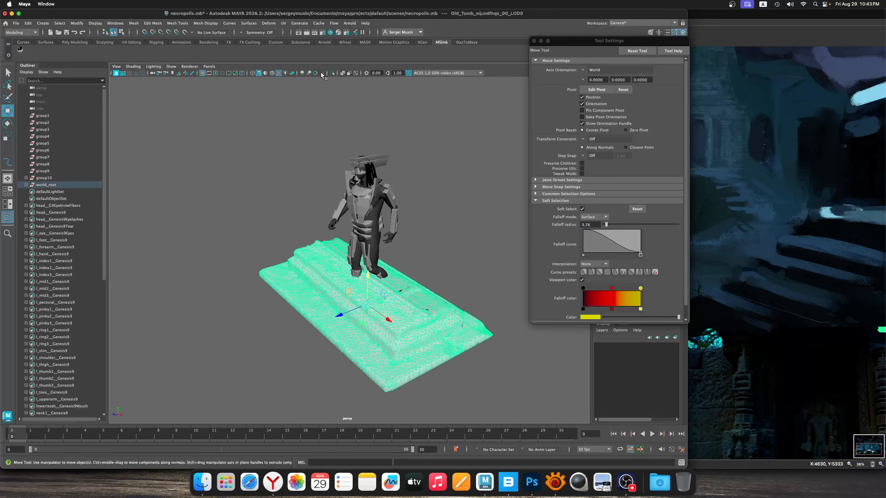
Open Hypershade and inspect the material swatches, including Teeth, wjuvdfhqx_Normal and aiStandardSurface1, to find the tomb's material
{"action": "left_click", "coordinate": [330, 32]}
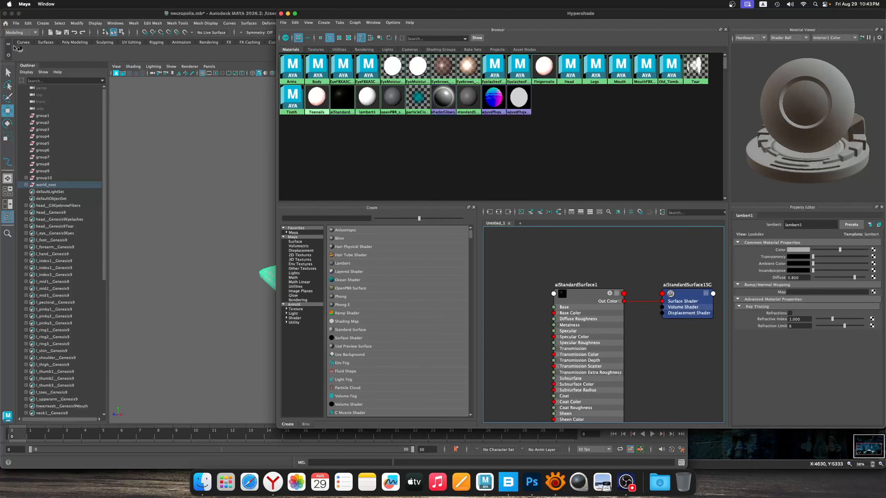
{"action": "left_click_drag", "start_coordinate": [220, 108], "coordinate": [175, 118]}
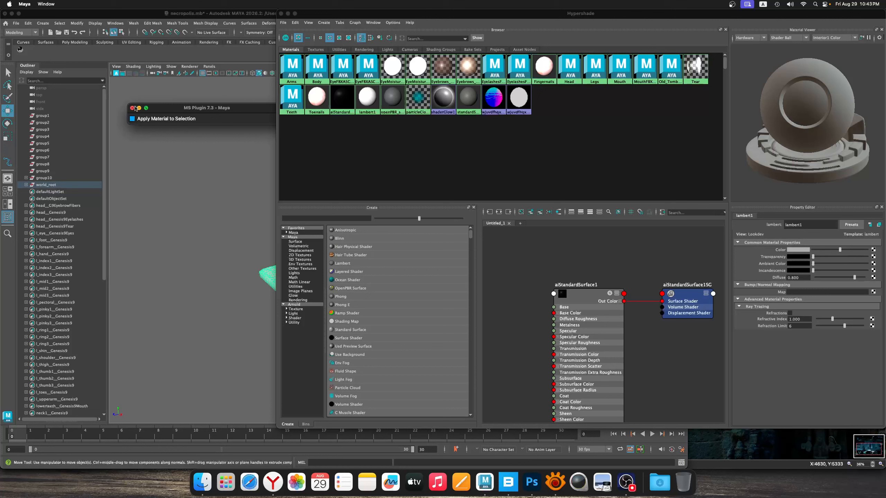
{"action": "left_click", "coordinate": [132, 108]}
{"action": "left_click", "coordinate": [434, 109]}
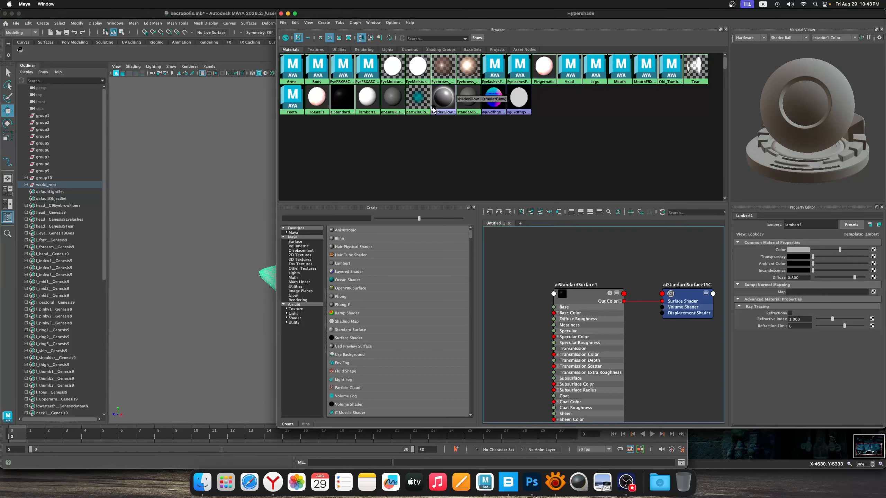
{"action": "left_click", "coordinate": [292, 100]}
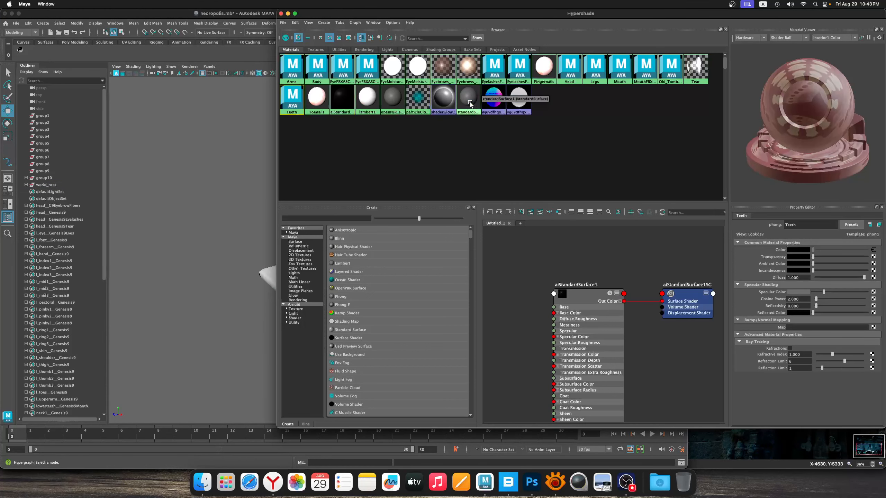
{"action": "left_click", "coordinate": [490, 103]}
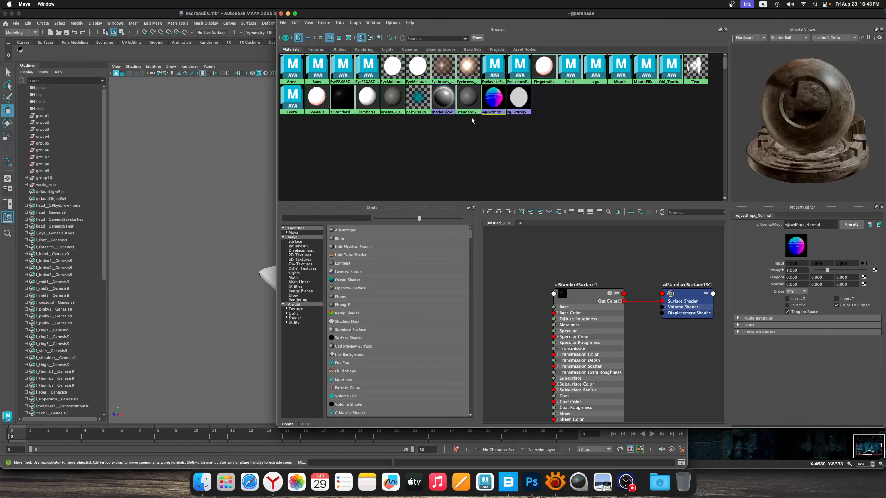
{"action": "left_click", "coordinate": [495, 108]}
{"action": "left_click", "coordinate": [518, 103]}
{"action": "left_click", "coordinate": [489, 105]}
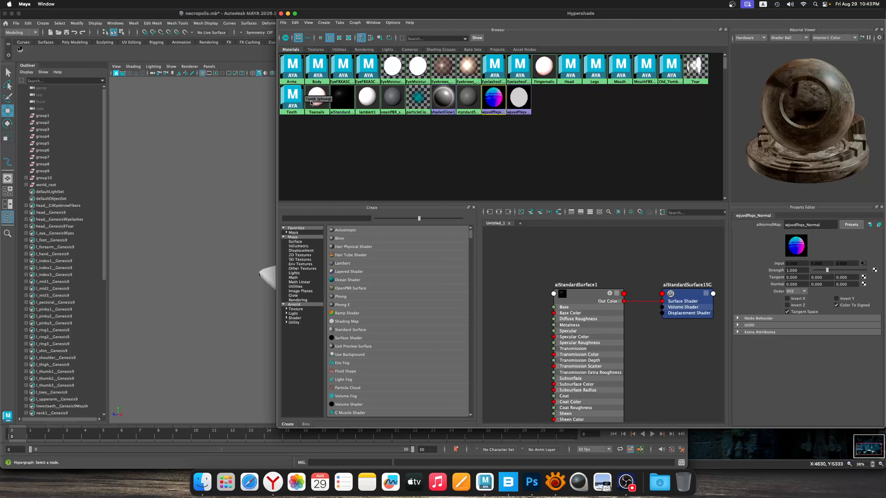
{"action": "left_click", "coordinate": [337, 67]}
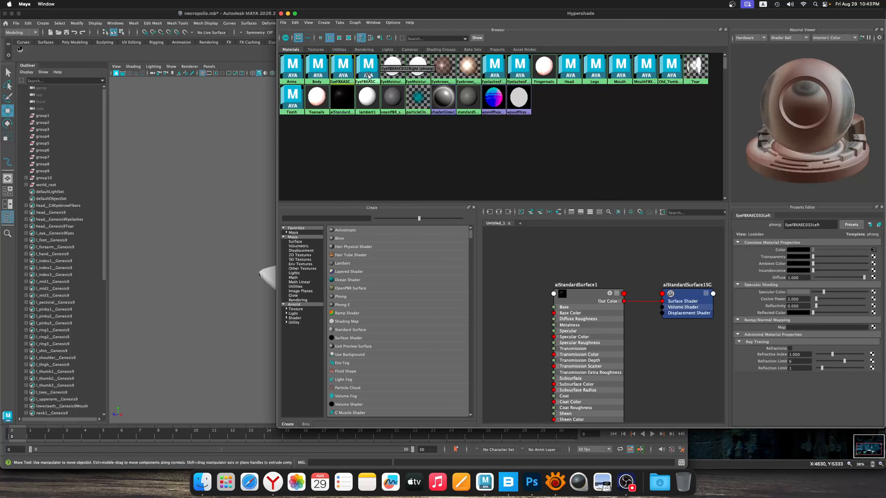
{"action": "left_click", "coordinate": [343, 104]}
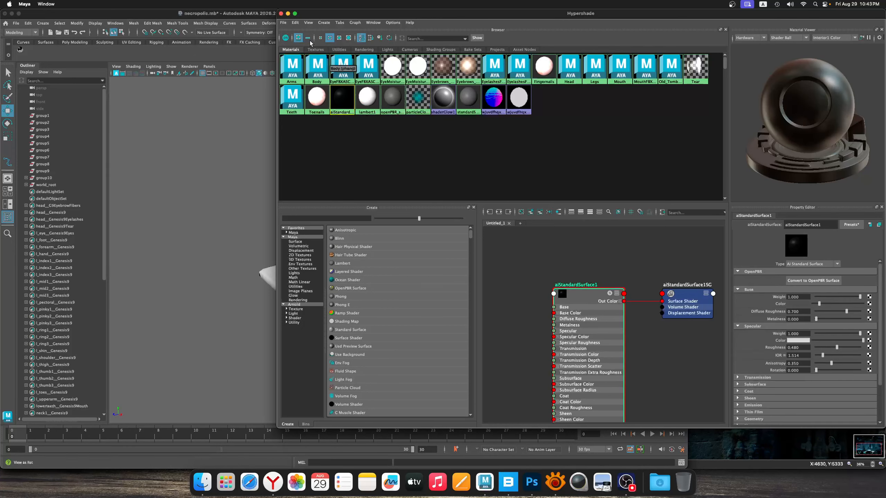
Sort the material swatches by time and select the Old_Tomb_Mat material
{"action": "left_click", "coordinate": [306, 22]}
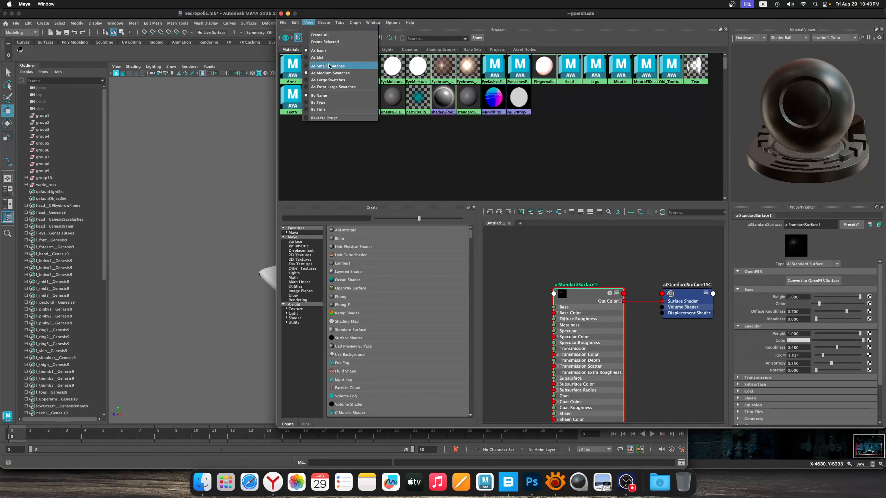
{"action": "left_click", "coordinate": [330, 110]}
{"action": "left_click", "coordinate": [448, 103]}
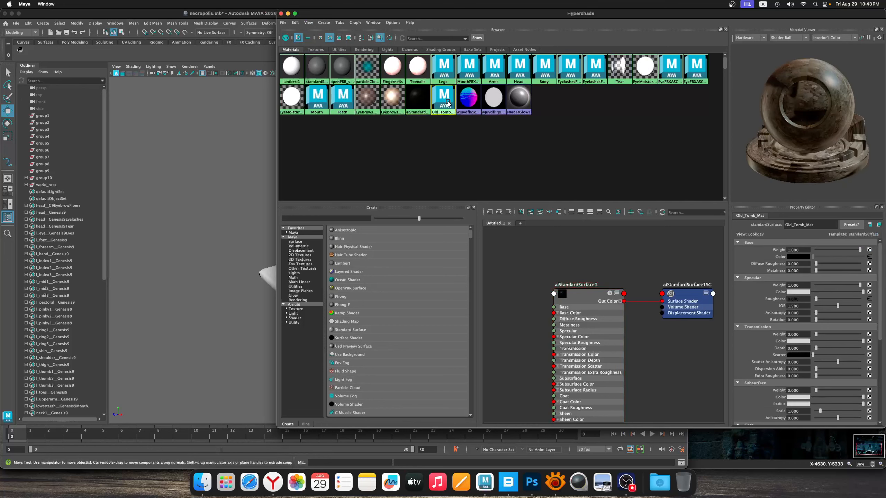
Graph the shading network of Old_Tomb_Mat and assign the material to the tomb mesh
{"action": "left_click_drag", "start_coordinate": [449, 18], "coordinate": [515, 18]}
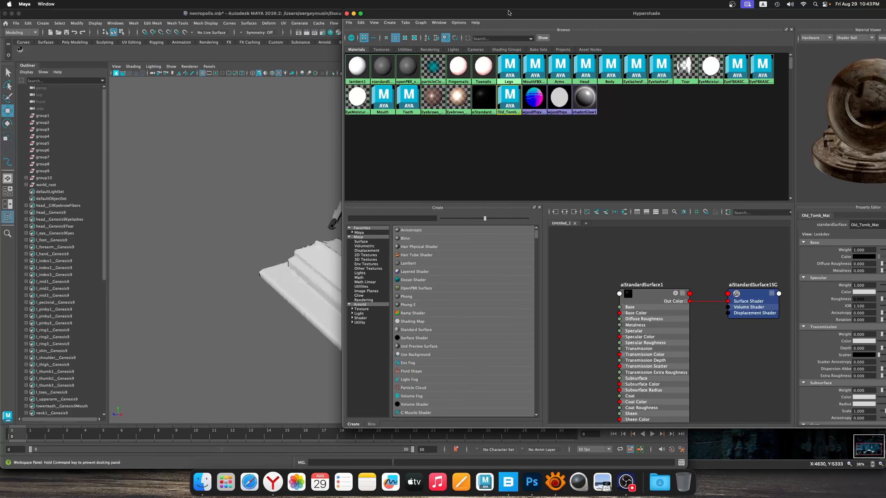
{"action": "right_click", "coordinate": [513, 109]}
{"action": "left_click", "coordinate": [514, 120]}
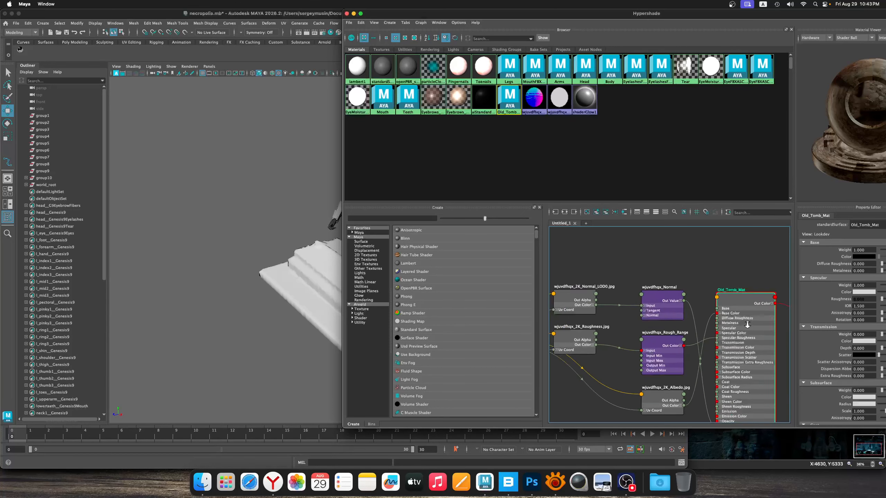
{"action": "left_click_drag", "start_coordinate": [477, 17], "coordinate": [573, 17]}
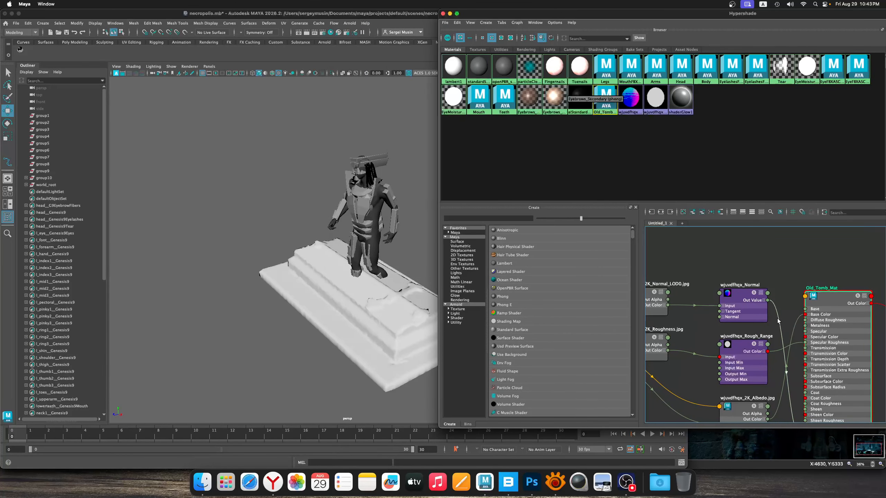
{"action": "middle_click_drag", "start_coordinate": [604, 101], "coordinate": [369, 305]}
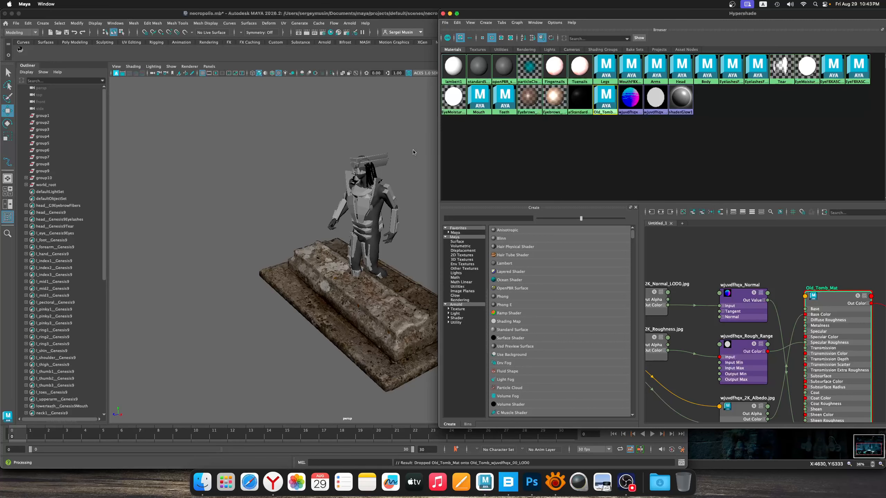
{"action": "scroll", "coordinate": [413, 152], "scroll_direction": "down", "scroll_amount": 3}
{"action": "left_click", "coordinate": [443, 13]}
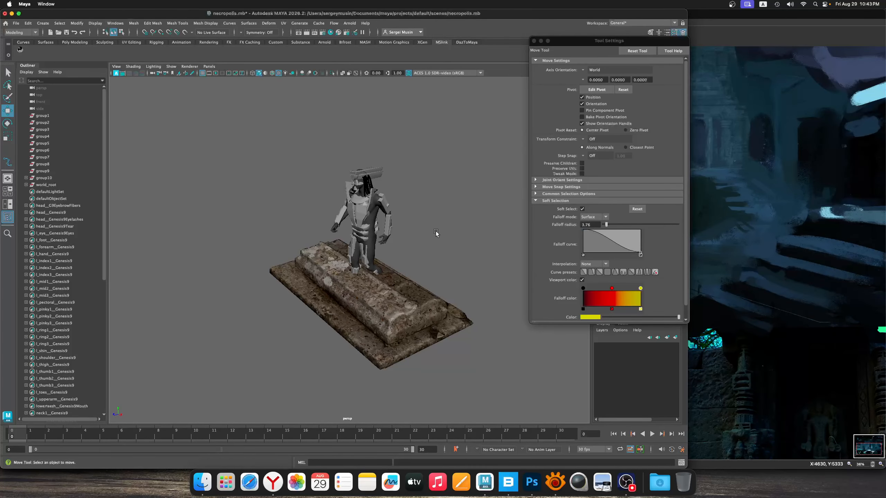
Rotate the tomb about -74° around Y and scale it relative to the armored figure
{"action": "left_click_drag", "start_coordinate": [436, 231], "coordinate": [345, 228], "text": "alt"}
{"action": "left_click", "coordinate": [405, 202]}
{"action": "key", "text": "e"}
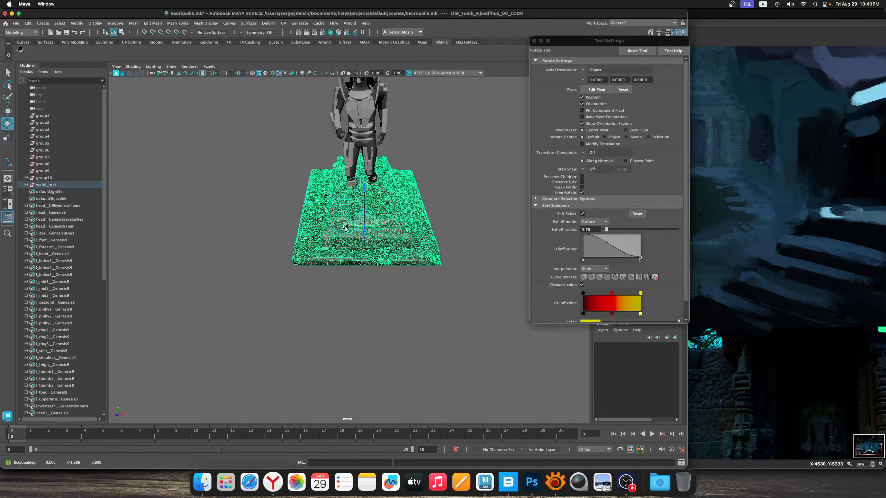
{"action": "key", "text": "r"}
{"action": "left_click_drag", "start_coordinate": [393, 246], "coordinate": [286, 328], "text": "alt"}
Move the tomb out in front of the armored figure and turn it a little further around its vertical axis
{"action": "key", "text": "w"}
{"action": "scroll", "coordinate": [285, 328], "scroll_direction": "down", "scroll_amount": 5}
{"action": "left_click_drag", "start_coordinate": [339, 261], "coordinate": [356, 283], "text": "alt"}
{"action": "key", "text": "e"}
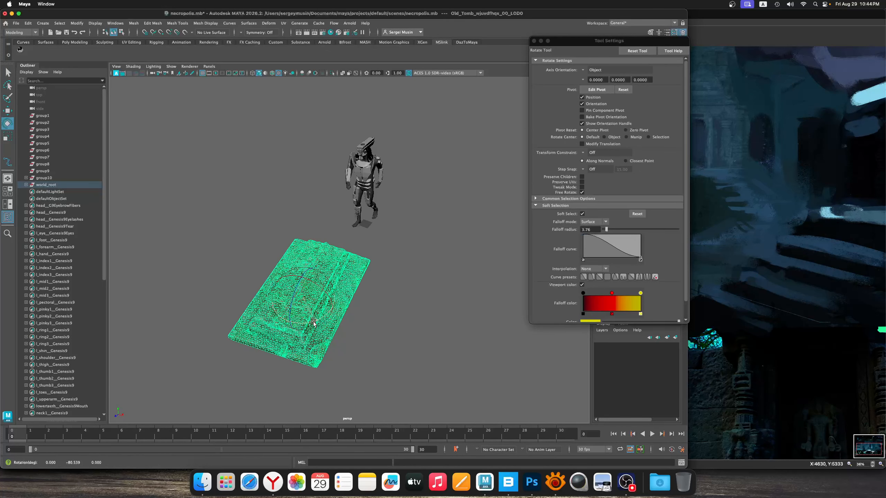
{"action": "left_click", "coordinate": [395, 305]}
{"action": "left_click", "coordinate": [315, 321]}
{"action": "left_click_drag", "start_coordinate": [315, 322], "coordinate": [501, 244]}
{"action": "left_click", "coordinate": [354, 319]}
{"action": "left_click", "coordinate": [410, 240]}
Center the tomb lengthwise in front of the figure, checking the composition against Painting01_Sketch.jpg in XnView MP
{"action": "key", "text": "w"}
{"action": "left_click_drag", "start_coordinate": [482, 245], "coordinate": [414, 268], "text": "alt"}
{"action": "right_click_drag", "start_coordinate": [414, 268], "coordinate": [372, 267], "text": "alt"}
{"action": "left_click_drag", "start_coordinate": [371, 267], "coordinate": [348, 274], "text": "alt"}
{"action": "left_click", "coordinate": [556, 482]}
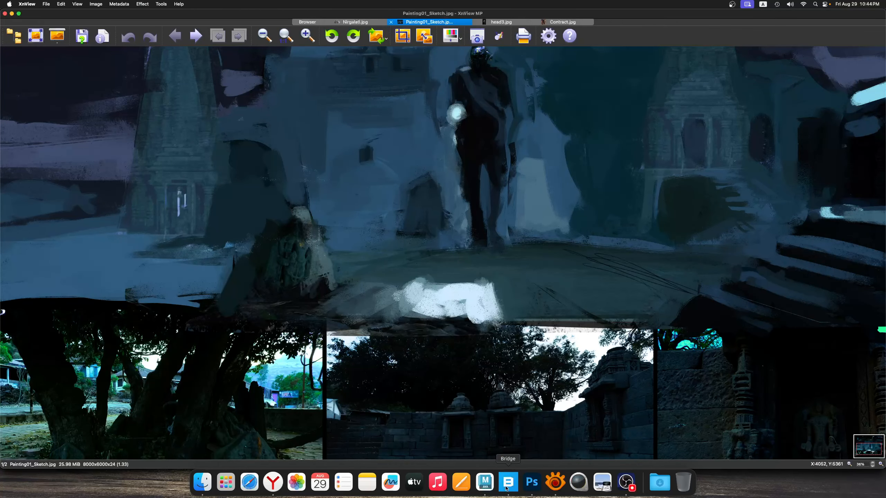
{"action": "left_click", "coordinate": [485, 483]}
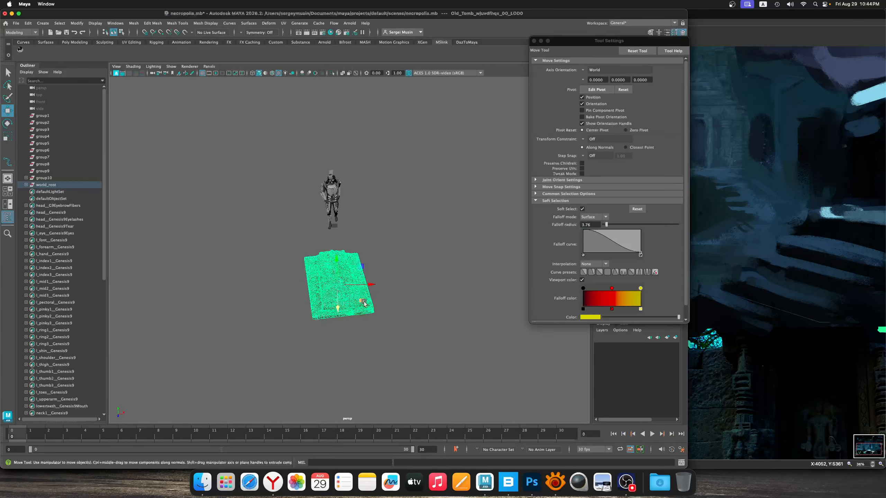
{"action": "left_click_drag", "start_coordinate": [362, 301], "coordinate": [376, 270]}
{"action": "key", "text": "e"}
{"action": "left_click", "coordinate": [392, 280]}
{"action": "scroll", "coordinate": [391, 280], "scroll_direction": "up", "scroll_amount": 5}
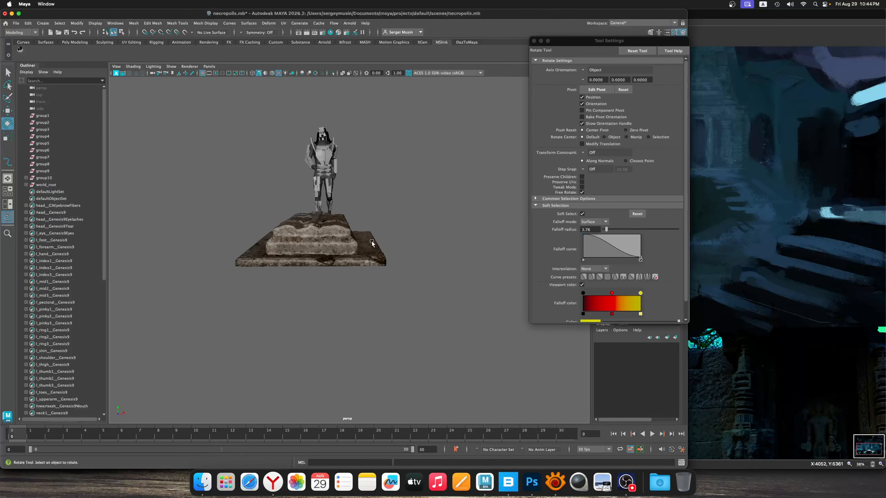
Save the scene, close the tool settings, and save a new version as necropolis_02.mb
{"action": "key", "text": "super+s"}
{"action": "scroll", "coordinate": [362, 228], "scroll_direction": "up", "scroll_amount": 3}
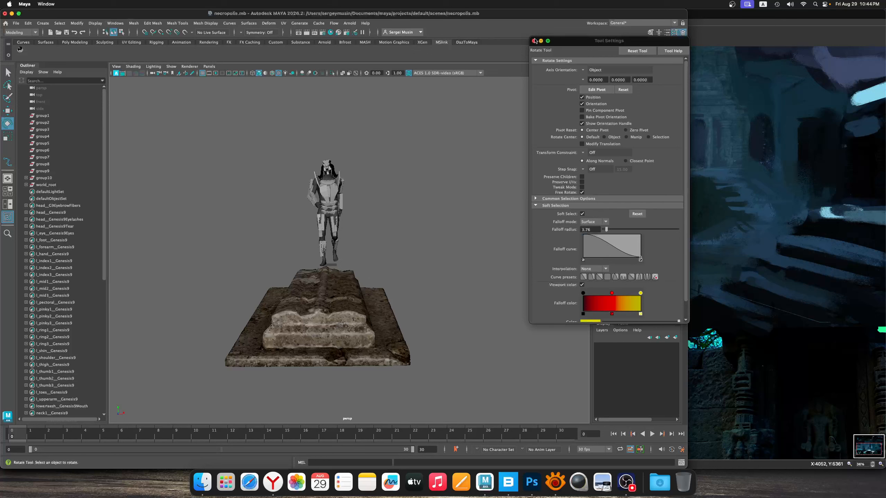
{"action": "left_click_drag", "start_coordinate": [591, 43], "coordinate": [551, 15]}
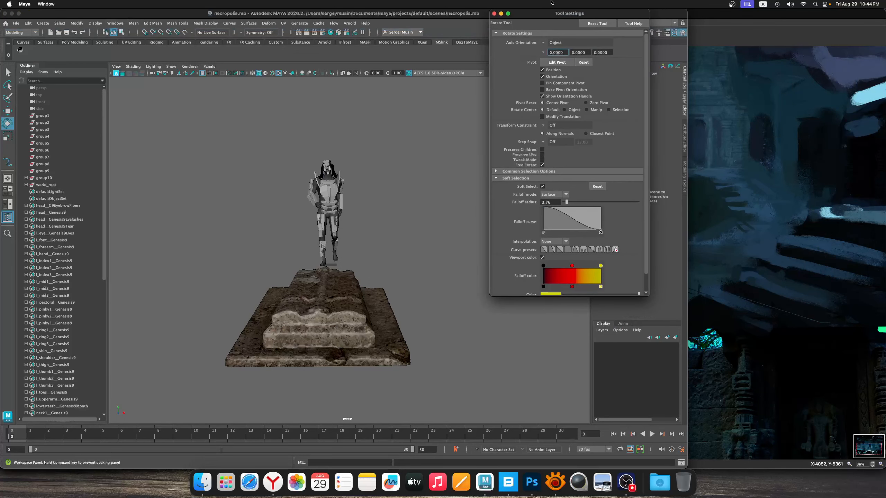
{"action": "left_click", "coordinate": [495, 14]}
{"action": "left_click", "coordinate": [15, 23]}
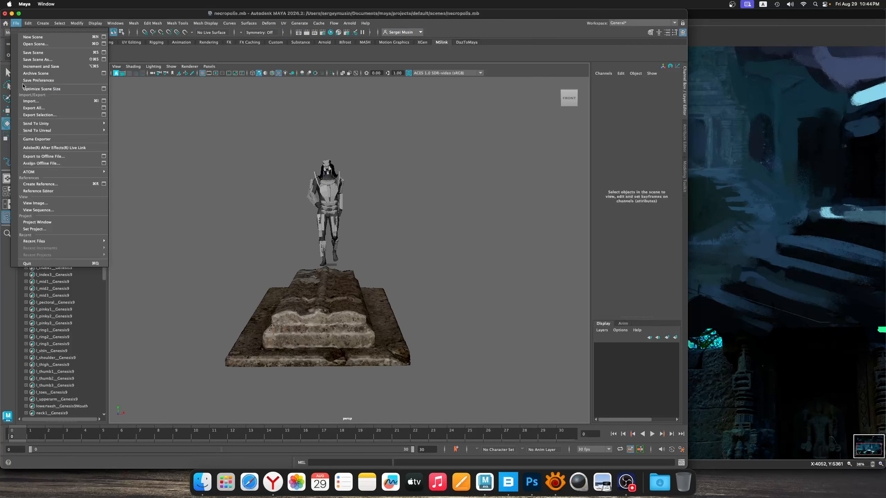
{"action": "left_click", "coordinate": [38, 23]}
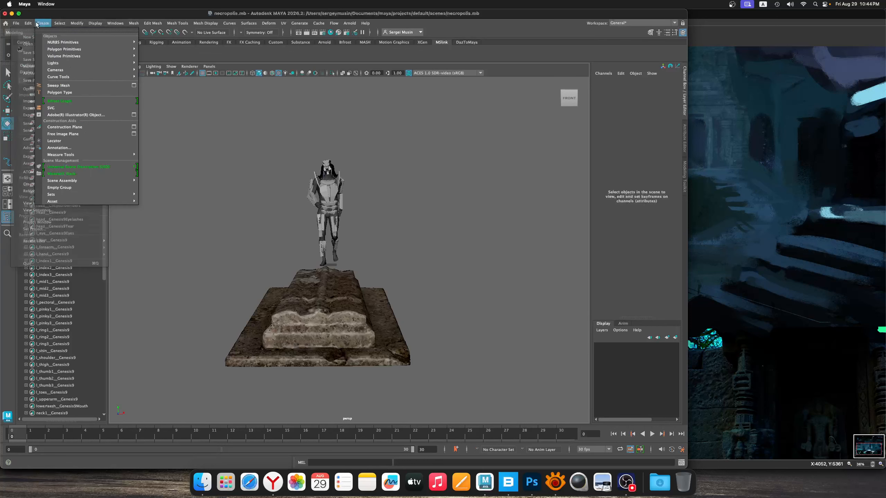
{"action": "left_click", "coordinate": [16, 23]}
{"action": "left_click", "coordinate": [37, 60]}
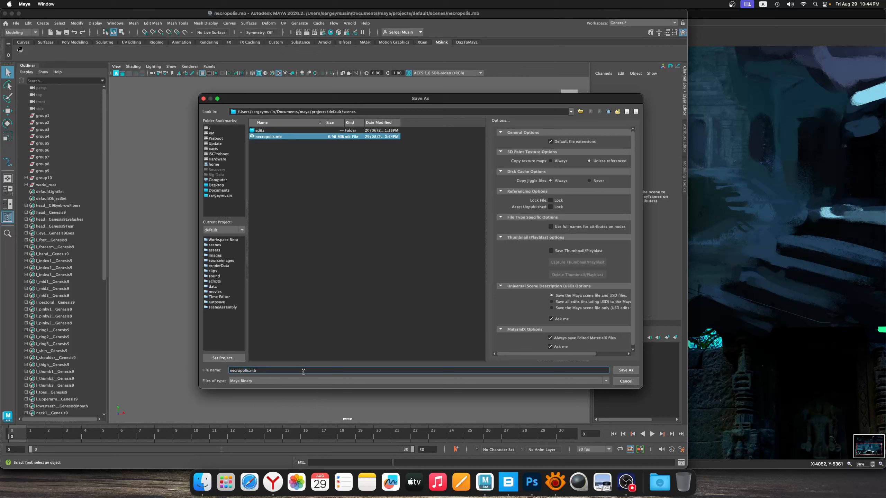
{"action": "type", "text": "_02"}
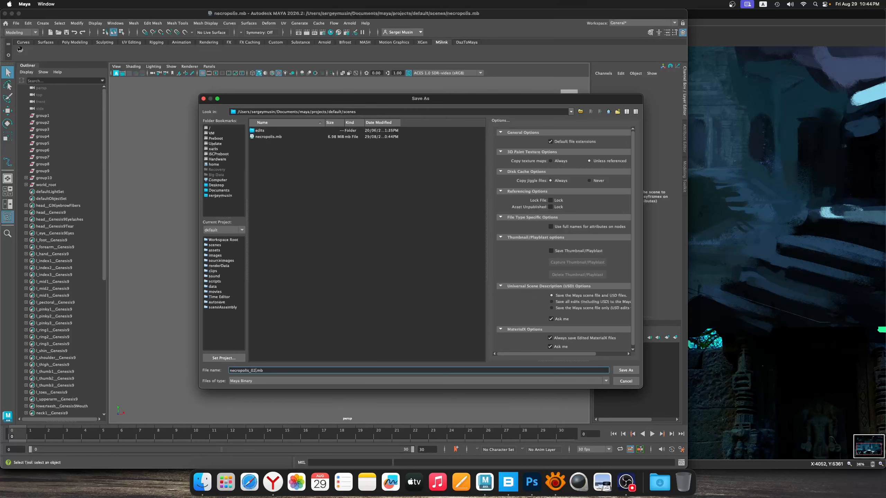
{"action": "key", "text": "Return"}
{"action": "left_click_drag", "start_coordinate": [308, 309], "coordinate": [387, 288], "text": "alt"}
{"action": "scroll", "coordinate": [378, 325], "scroll_direction": "up", "scroll_amount": 3}
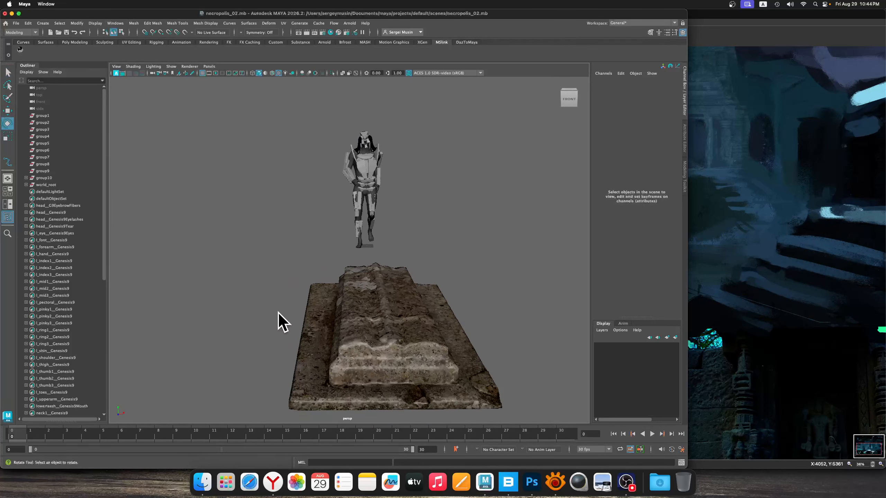
{"action": "left_click_drag", "start_coordinate": [337, 306], "coordinate": [350, 287], "text": "alt"}
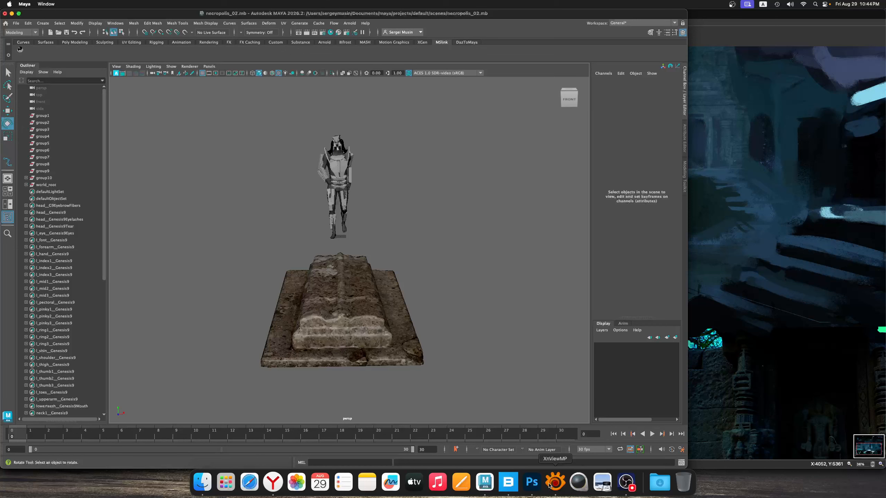
{"action": "left_click", "coordinate": [335, 320]}
{"action": "left_click", "coordinate": [423, 276]}
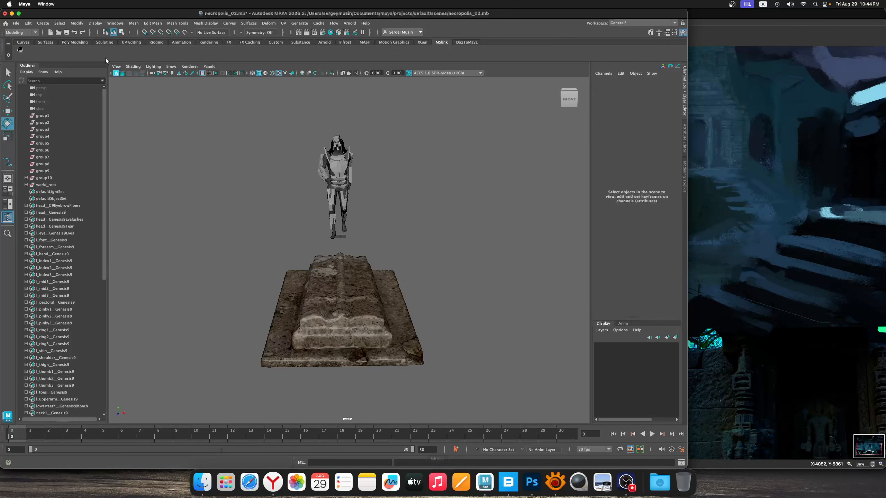
Import tomb_monument_statue.fbx from the necropolis_robot source images folder into the scene
{"action": "left_click", "coordinate": [16, 23]}
{"action": "left_click", "coordinate": [80, 104]}
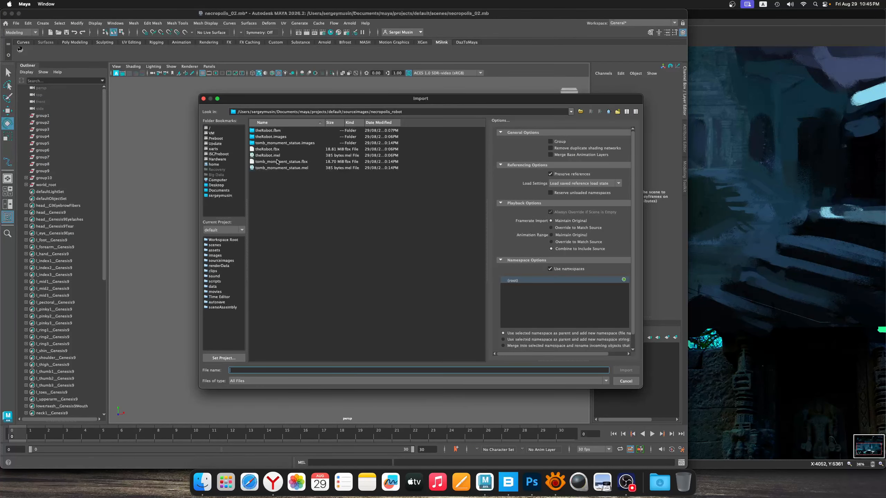
{"action": "left_click", "coordinate": [289, 162]}
{"action": "left_click", "coordinate": [631, 372]}
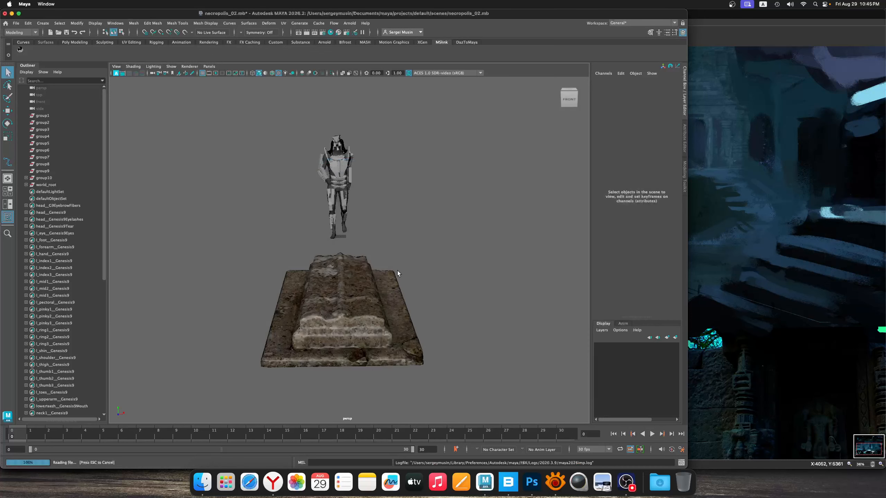
{"action": "mouse_move", "coordinate": [364, 246]}
{"action": "left_mouse_down", "text": "alt"}
{"action": "mouse_move", "coordinate": [383, 239]}
{"action": "mouse_move", "coordinate": [364, 233]}
{"action": "left_mouse_up", "text": "alt"}
Select all the mesh shapes under the imported Genesis9 hierarchy and delete their construction history
{"action": "left_click", "coordinate": [369, 243]}
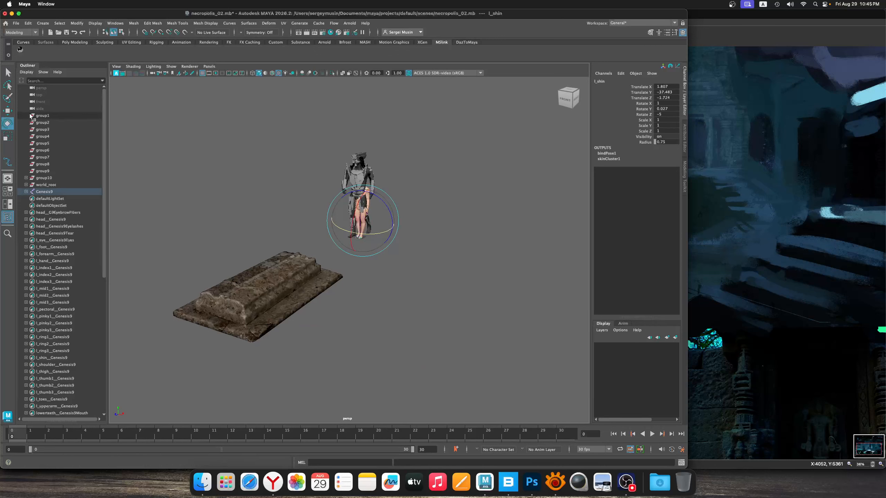
{"action": "left_click", "coordinate": [37, 192]}
{"action": "left_click", "coordinate": [26, 192]}
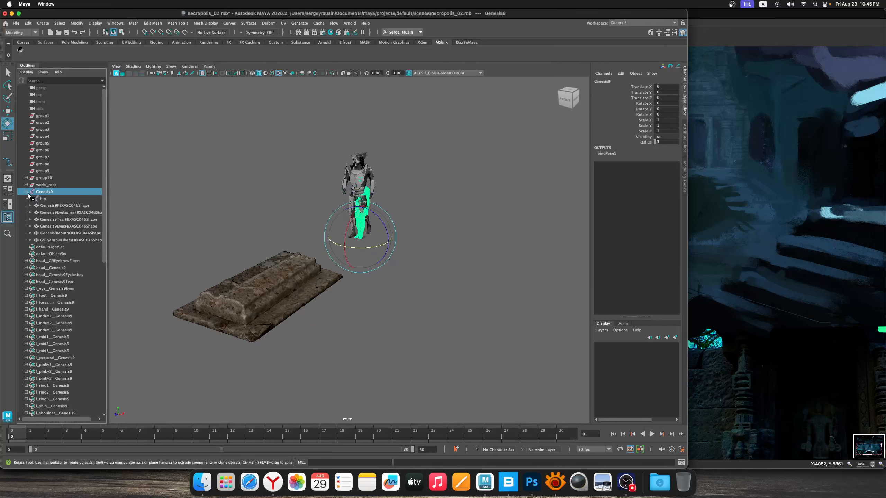
{"action": "left_click", "coordinate": [48, 205]}
{"action": "left_click", "coordinate": [67, 241], "text": "shift"}
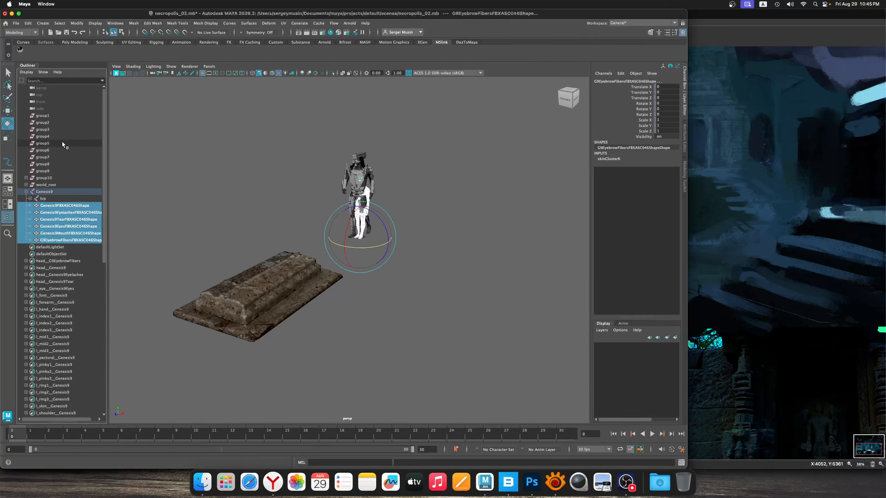
{"action": "left_click", "coordinate": [28, 23]}
{"action": "mouse_move", "coordinate": [69, 106]}
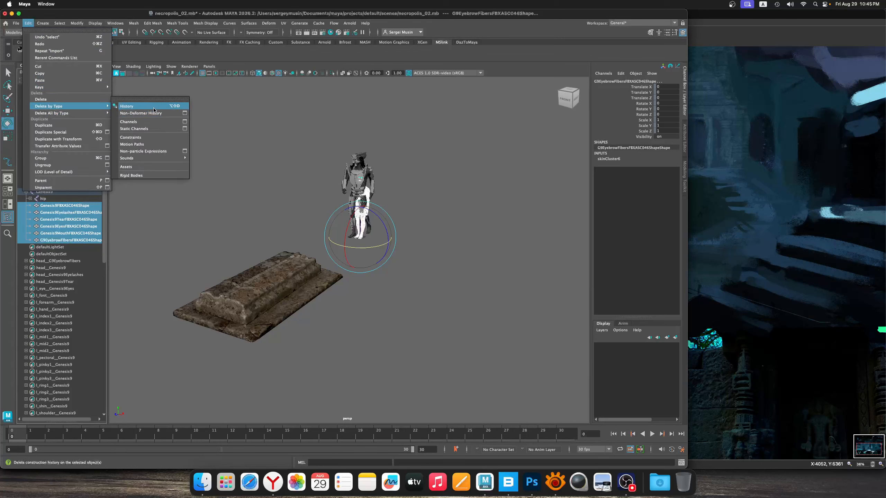
{"action": "left_click", "coordinate": [129, 114]}
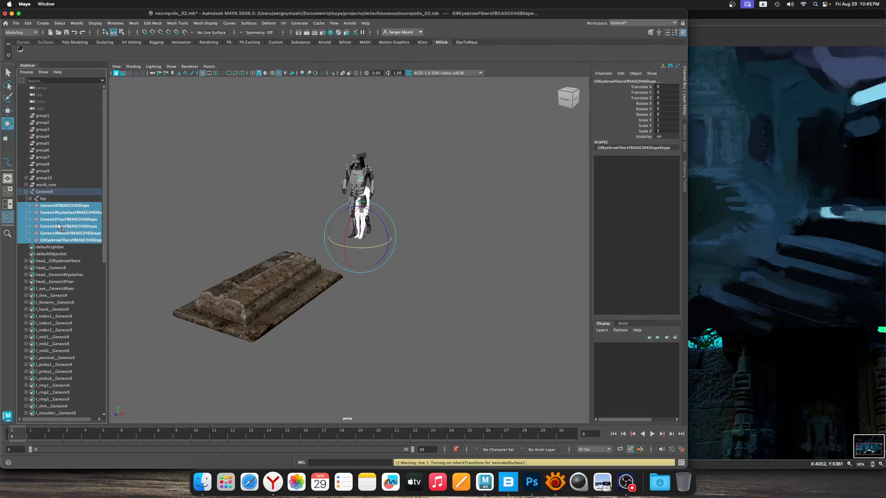
Group the Genesis9 meshes outside the skeleton hierarchy and delete the leftover Genesis9 skeleton
{"action": "key", "text": "super+g"}
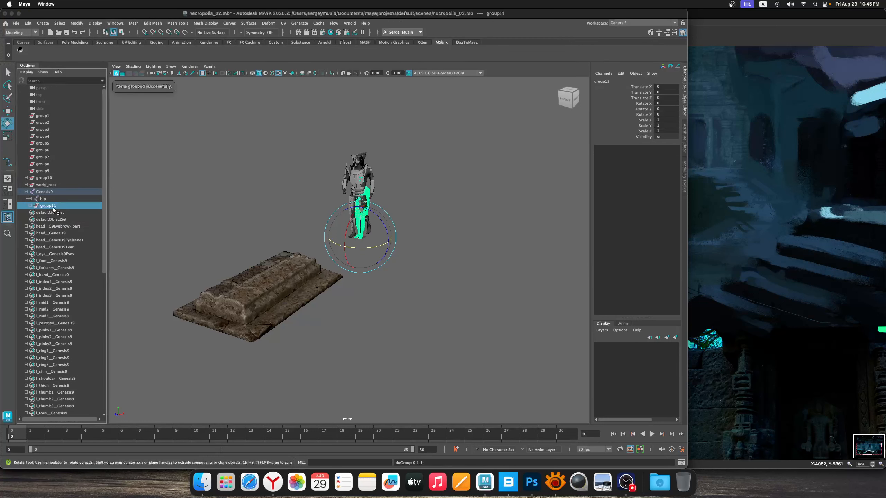
{"action": "scroll", "coordinate": [54, 206], "scroll_direction": "down", "scroll_amount": 3}
{"action": "left_click_drag", "start_coordinate": [53, 210], "coordinate": [58, 129]}
{"action": "left_click", "coordinate": [67, 144]}
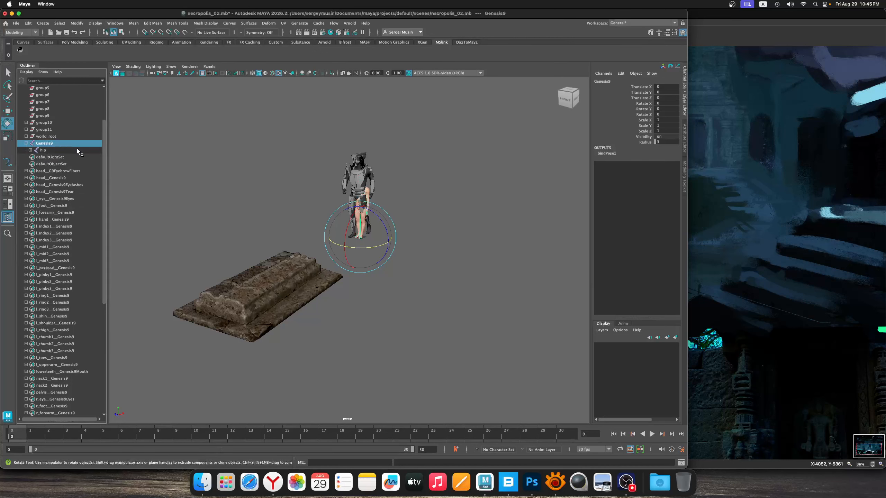
{"action": "key", "text": "Delete"}
Rotate the grouped Genesis9 meshes about 82° on X so the body lies flat, and move the group onto the tomb
{"action": "left_click", "coordinate": [44, 129]}
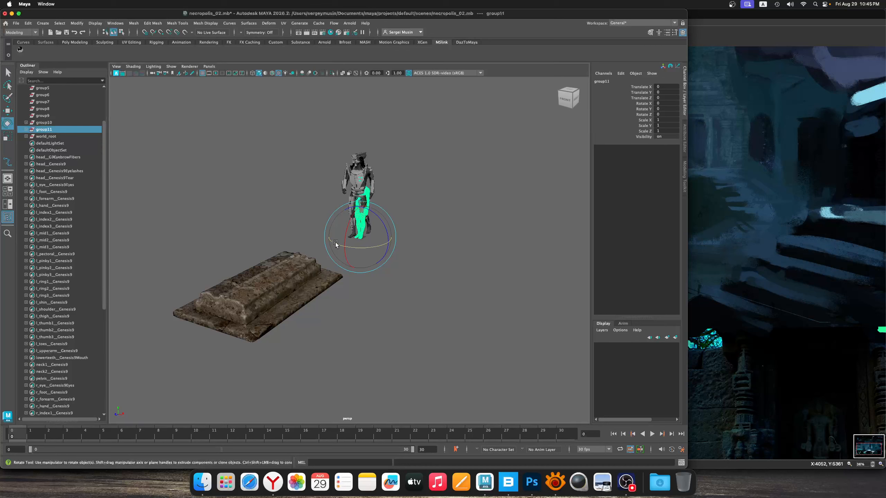
{"action": "left_click_drag", "start_coordinate": [347, 232], "coordinate": [308, 245]}
{"action": "key", "text": "w"}
{"action": "left_click_drag", "start_coordinate": [384, 285], "coordinate": [299, 250], "text": "alt"}
Straighten the lying body along the tomb's length, fine-tune its tilt, and lower it onto the tomb's top surface
{"action": "key", "text": "e"}
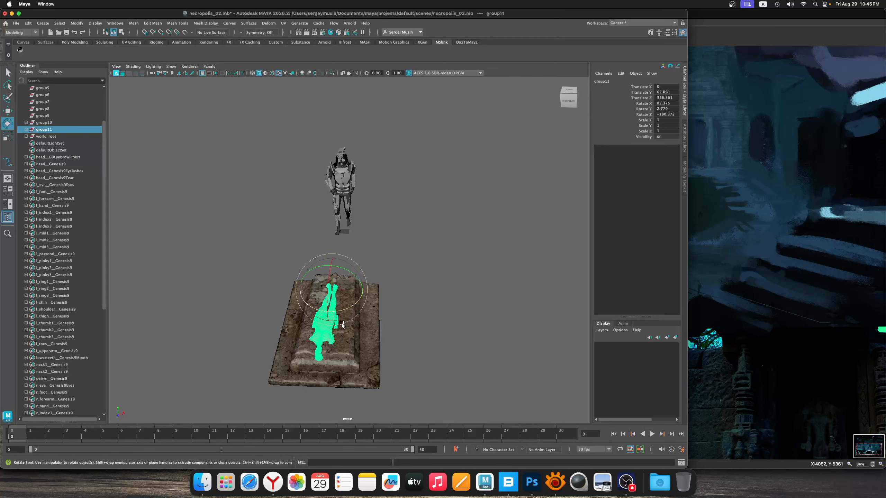
{"action": "left_click_drag", "start_coordinate": [346, 311], "coordinate": [281, 302]}
{"action": "key", "text": "w"}
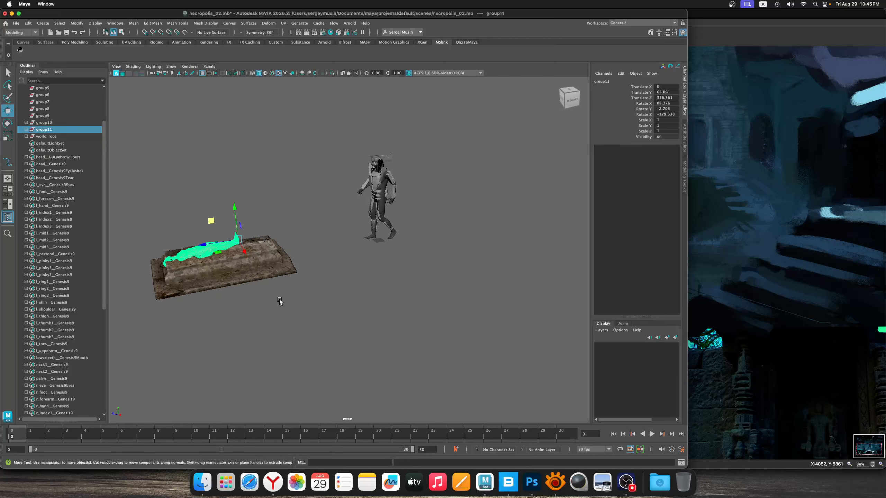
{"action": "key", "text": "e"}
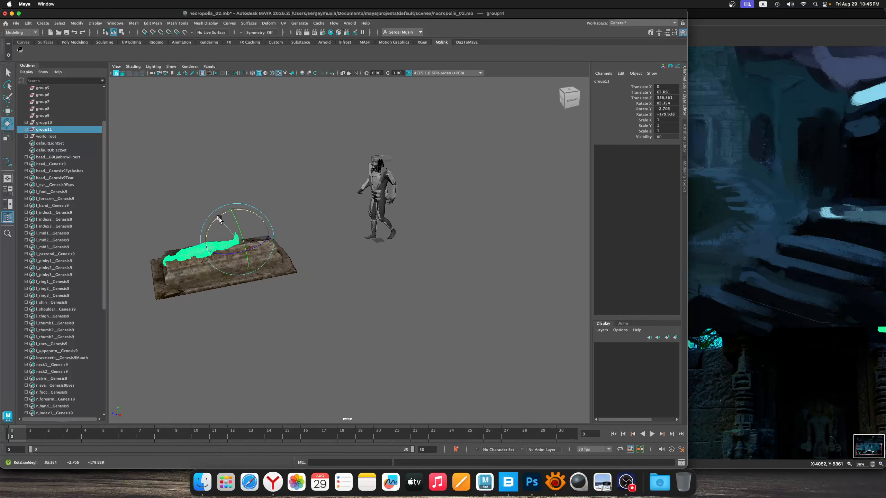
{"action": "left_click_drag", "start_coordinate": [221, 223], "coordinate": [225, 241]}
{"action": "key", "text": "w"}
{"action": "left_click_drag", "start_coordinate": [245, 206], "coordinate": [247, 212]}
{"action": "left_click_drag", "start_coordinate": [346, 295], "coordinate": [413, 302], "text": "alt"}
{"action": "left_click", "coordinate": [413, 302]}
{"action": "scroll", "coordinate": [394, 351], "scroll_direction": "up", "scroll_amount": 5}
{"action": "middle_click_drag", "start_coordinate": [394, 352], "coordinate": [403, 271], "text": "alt"}
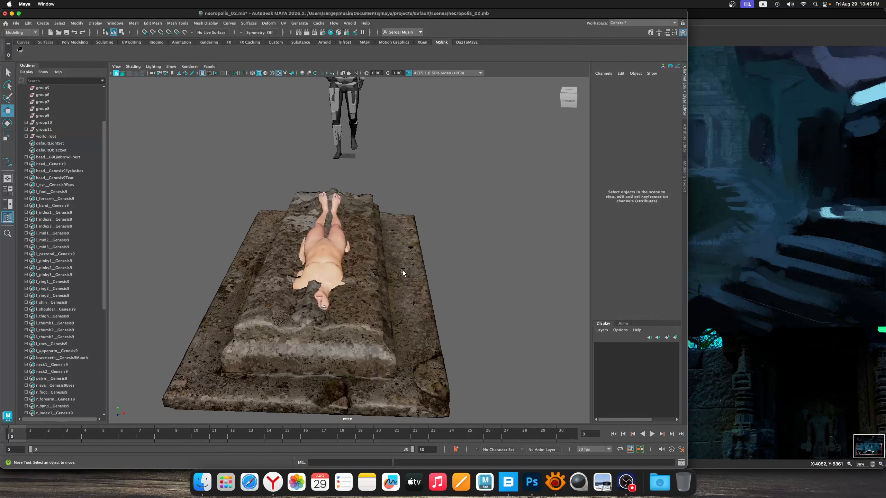
Tilt the Genesis9 body mesh about 3° on X, scale it uniformly to about 1.07, and reposition it on the tomb
{"action": "scroll", "coordinate": [403, 271], "scroll_direction": "down", "scroll_amount": 2}
{"action": "left_click", "coordinate": [334, 269]}
{"action": "key", "text": "e"}
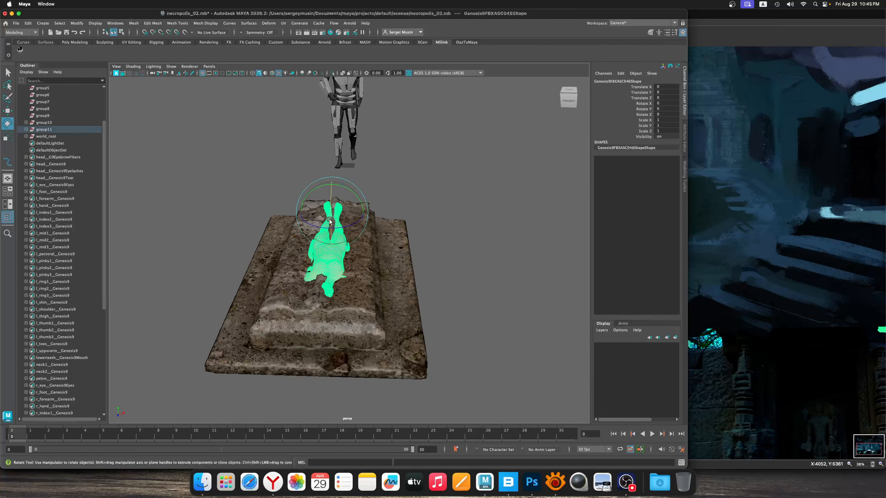
{"action": "left_click_drag", "start_coordinate": [334, 223], "coordinate": [368, 223]}
{"action": "key", "text": "w"}
{"action": "key", "text": "r"}
{"action": "key", "text": "w"}
{"action": "left_click_drag", "start_coordinate": [331, 198], "coordinate": [363, 240]}
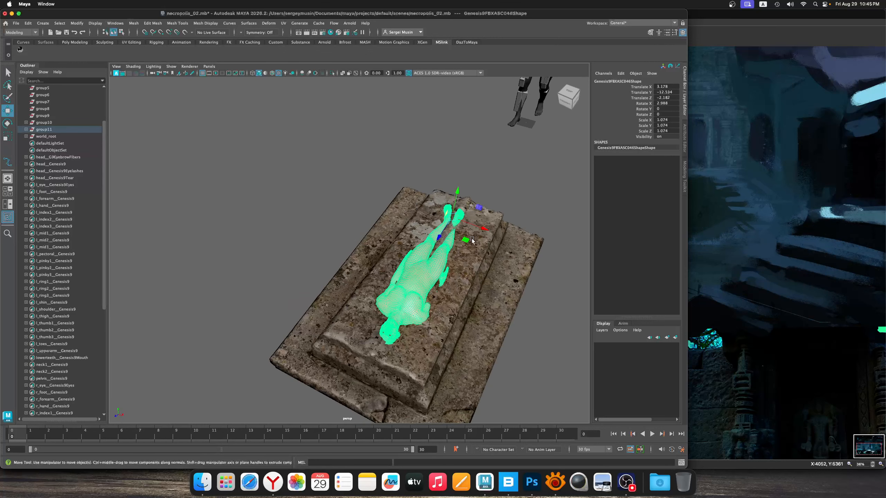
Scale the lying body mesh on X to about 1.29, adjust its rotation on the tomb, and save the scene
{"action": "key", "text": "r"}
{"action": "left_click_drag", "start_coordinate": [420, 212], "coordinate": [444, 258]}
{"action": "left_click", "coordinate": [514, 175]}
{"action": "left_click", "coordinate": [420, 244]}
{"action": "key", "text": "e"}
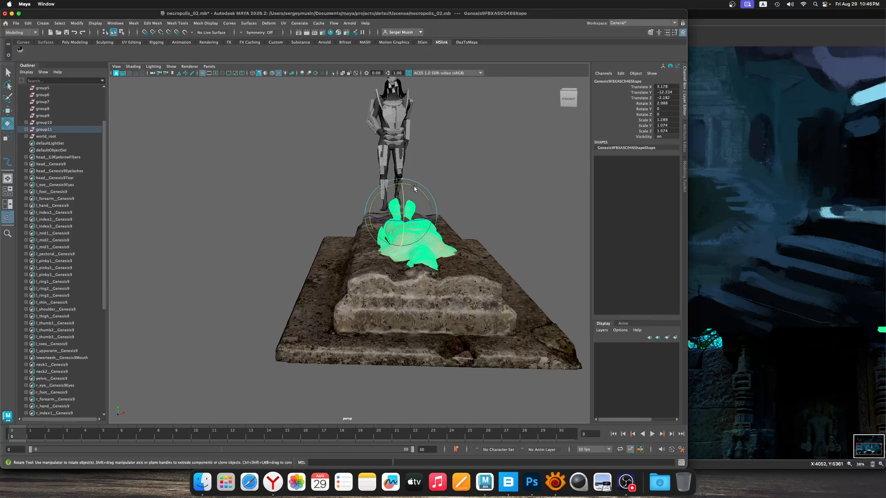
{"action": "left_click_drag", "start_coordinate": [415, 193], "coordinate": [413, 299]}
{"action": "key", "text": "w"}
{"action": "left_click", "coordinate": [445, 190]}
{"action": "key", "text": "super+s"}
Select the tomb and graph its Old_Tomb_Mat shading network in Hypershade, bringing the material node into reach
{"action": "left_click", "coordinate": [413, 299]}
{"action": "left_click", "coordinate": [338, 33]}
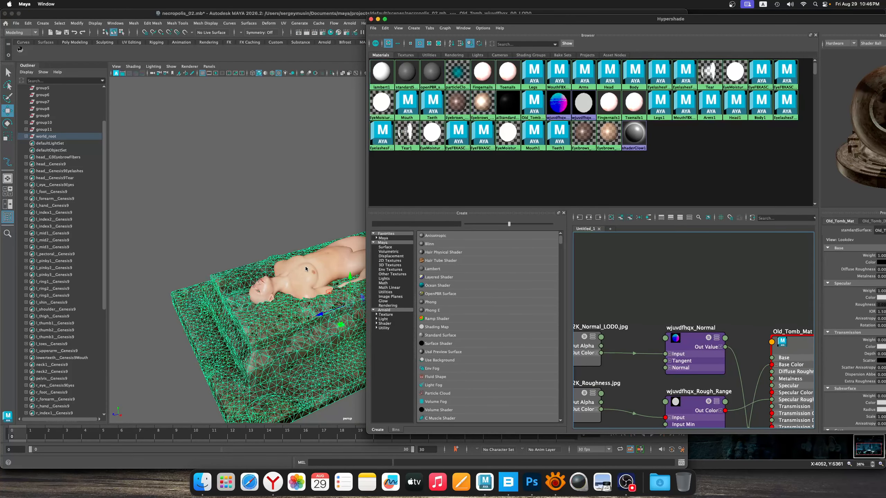
{"action": "right_click_drag", "start_coordinate": [719, 312], "coordinate": [727, 338], "text": "alt"}
{"action": "middle_click_drag", "start_coordinate": [727, 338], "coordinate": [641, 293], "text": "alt"}
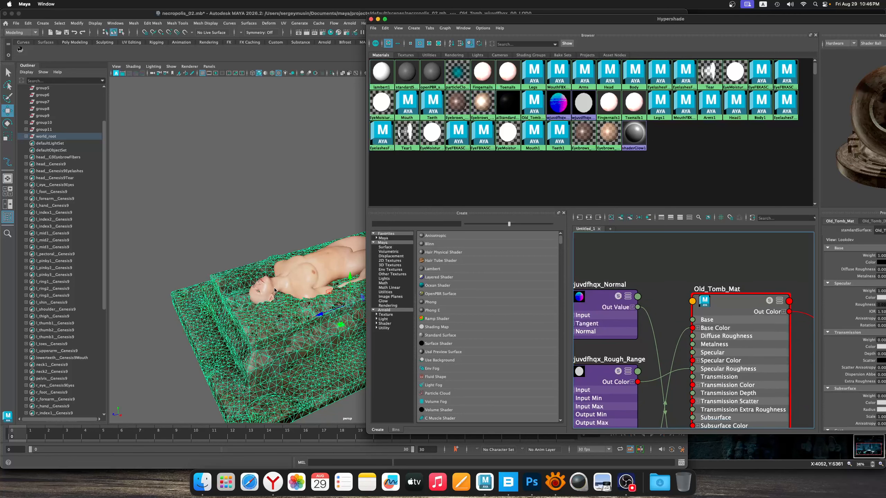
{"action": "left_click", "coordinate": [275, 290]}
{"action": "right_click", "coordinate": [666, 267]}
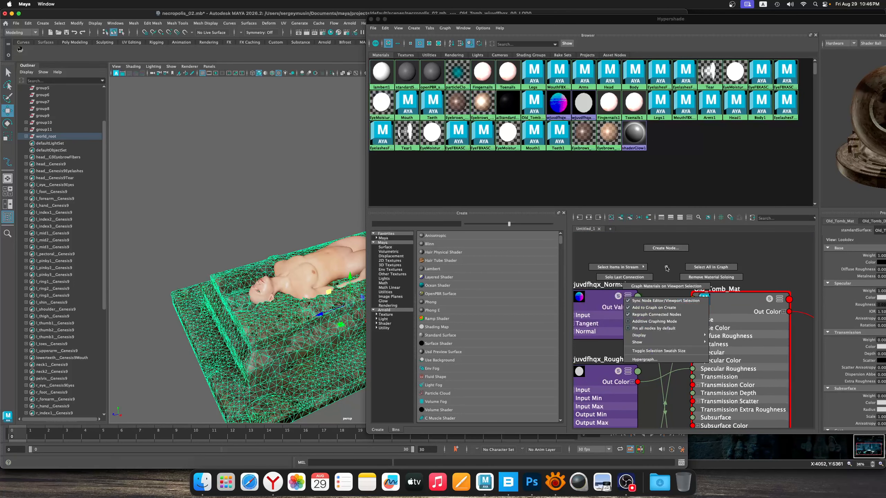
{"action": "left_click", "coordinate": [694, 286]}
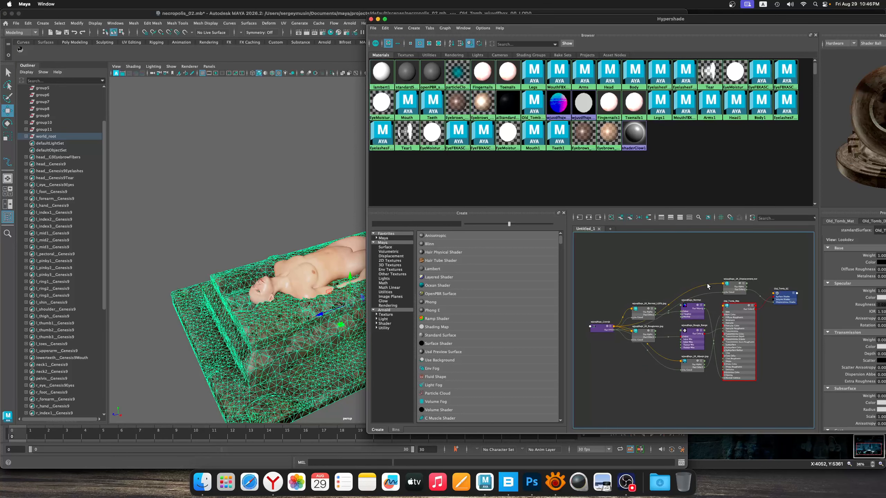
{"action": "scroll", "coordinate": [708, 286], "scroll_direction": "up", "scroll_amount": 5}
{"action": "scroll", "coordinate": [716, 292], "scroll_direction": "down", "scroll_amount": 3}
{"action": "middle_click_drag", "start_coordinate": [737, 309], "coordinate": [668, 311], "text": "alt"}
{"action": "right_click", "coordinate": [654, 264]}
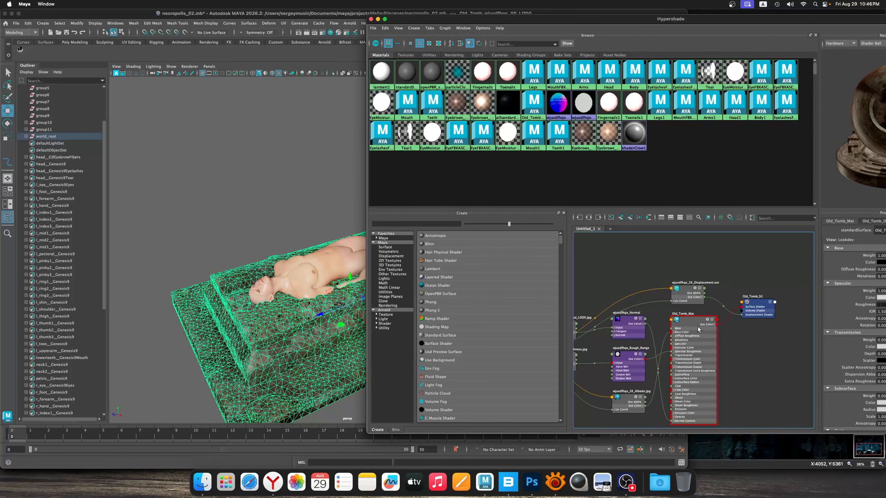
Assign the Old_Tomb_Mat material to the lying body mesh and close Hypershade
{"action": "left_click", "coordinate": [352, 285]}
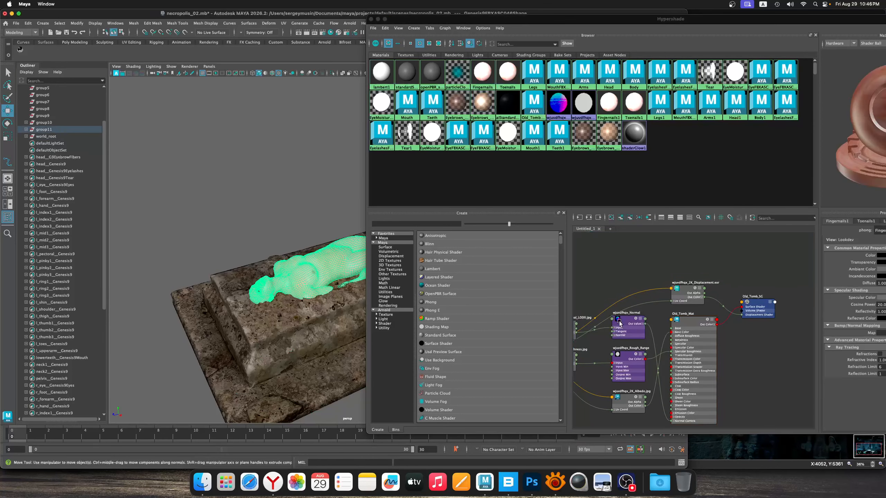
{"action": "left_click_drag", "start_coordinate": [435, 310], "coordinate": [696, 325]}
{"action": "right_click_drag", "start_coordinate": [689, 322], "coordinate": [686, 306]}
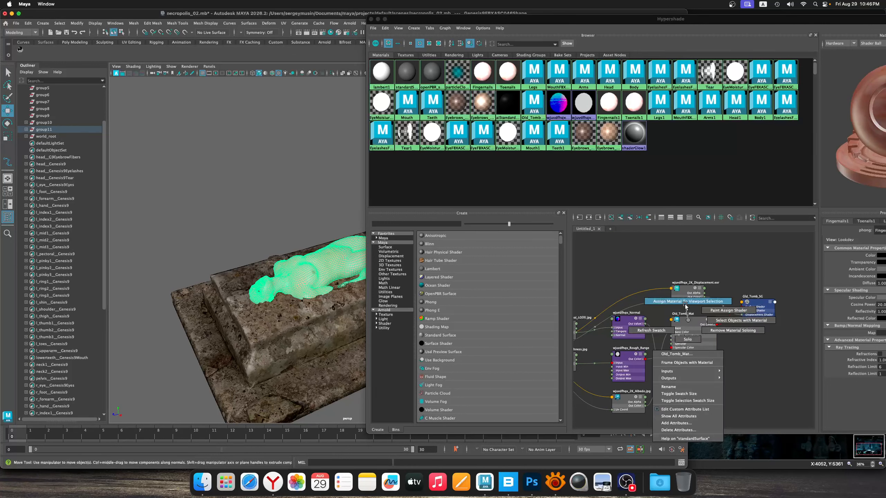
{"action": "left_click", "coordinate": [686, 306]}
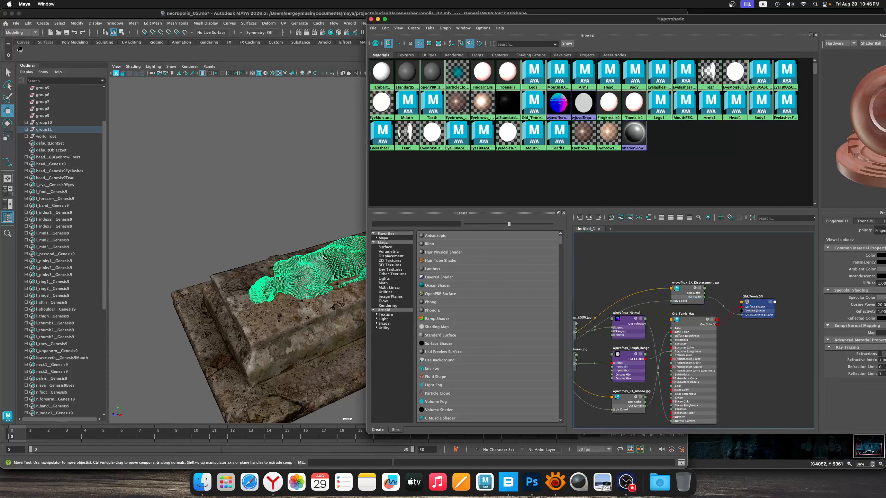
{"action": "left_click_drag", "start_coordinate": [448, 20], "coordinate": [446, 21]}
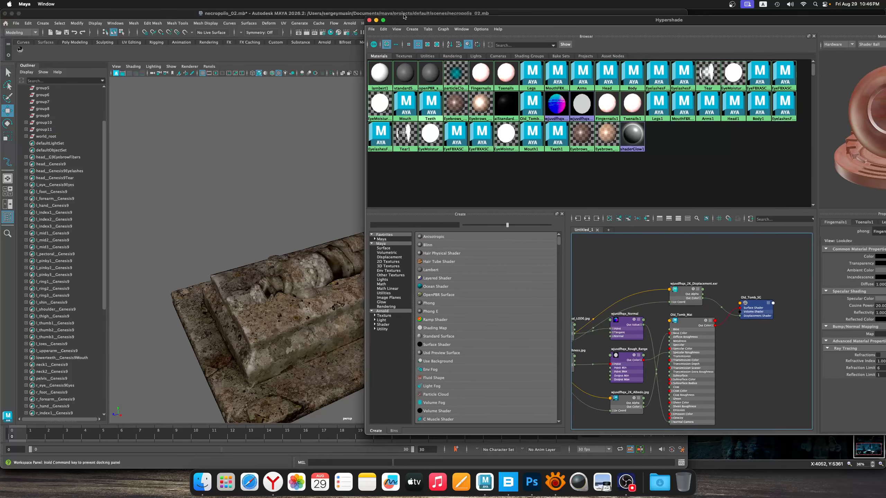
{"action": "left_click", "coordinate": [412, 29]}
{"action": "left_click", "coordinate": [369, 19]}
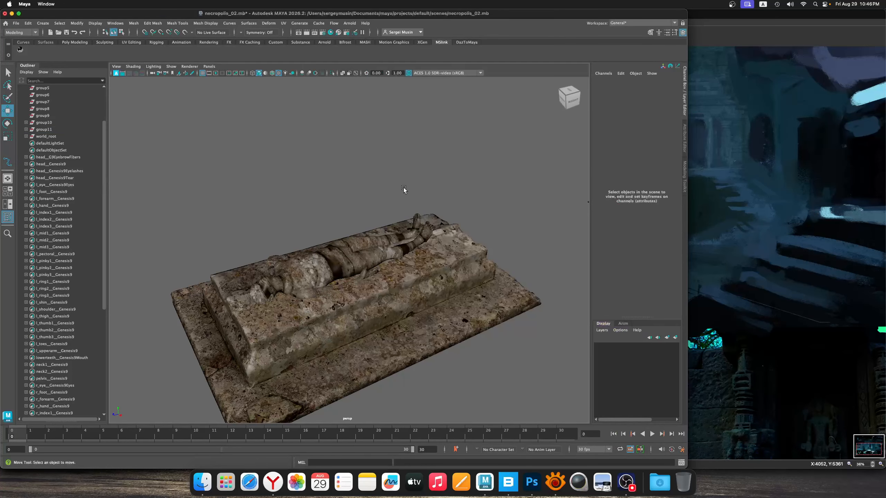
Reposition the body on the tomb to about X 2.14, Y -12.57, Z -0.78, save the scene, and deselect the body
{"action": "left_click_drag", "start_coordinate": [365, 240], "coordinate": [407, 253], "text": "alt"}
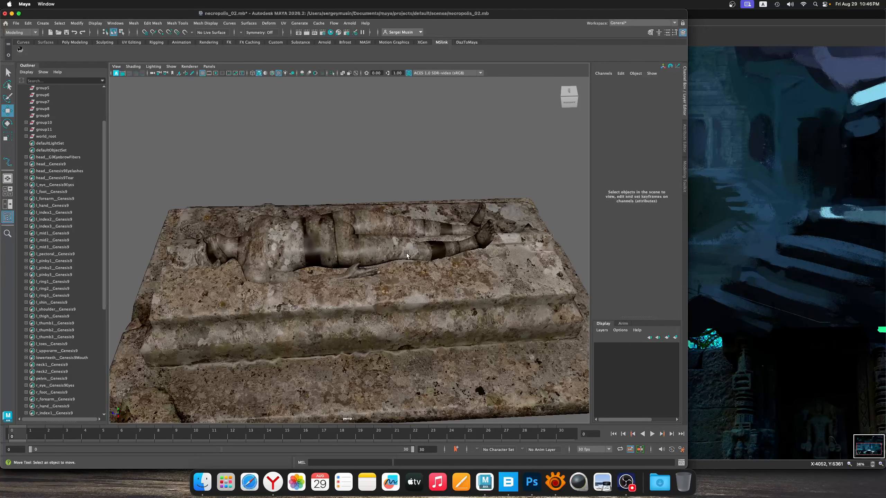
{"action": "key", "text": "super+s"}
{"action": "left_click_drag", "start_coordinate": [362, 236], "coordinate": [385, 274], "text": "alt"}
{"action": "left_click", "coordinate": [370, 256]}
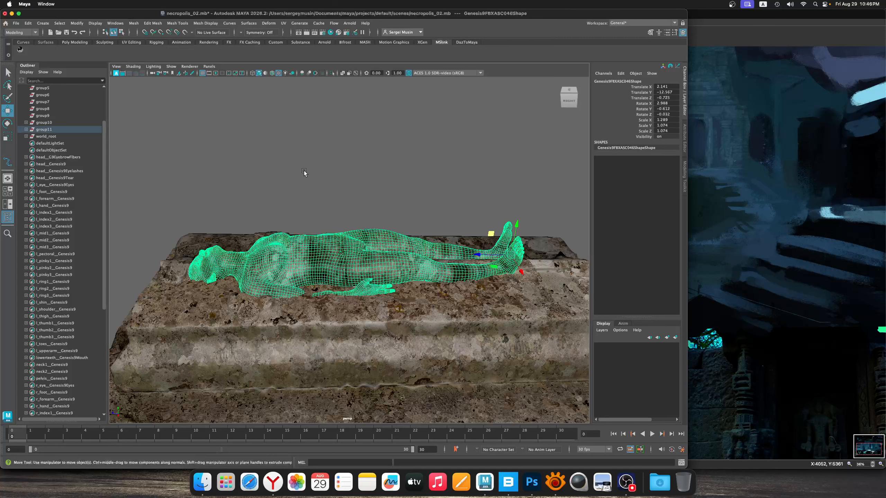
{"action": "key", "text": "super+s"}
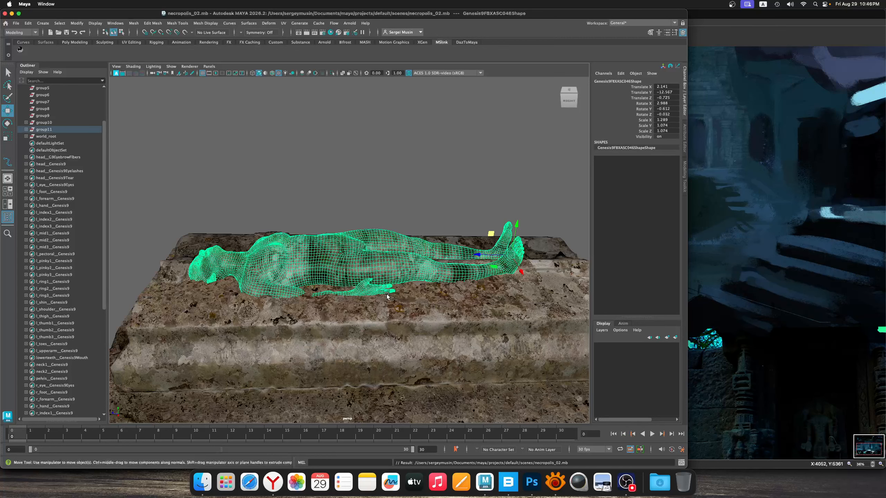
{"action": "left_click", "coordinate": [385, 216]}
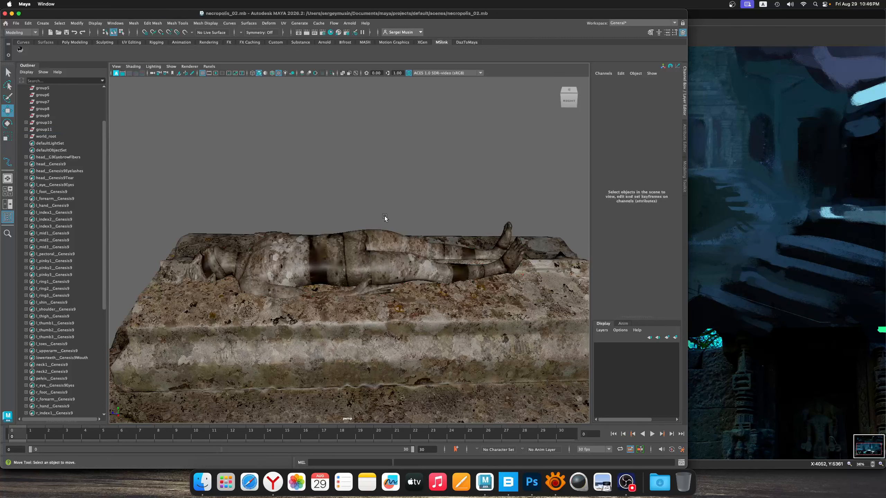
Save the scene as a new version named necropolis_03.mb
{"action": "key", "text": "super+shift+s"}
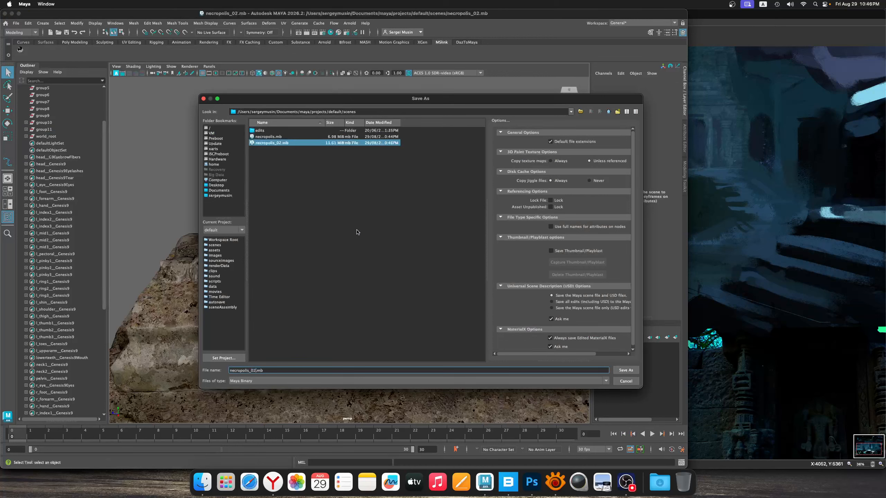
{"action": "key", "text": "BackSpace"}
{"action": "type", "text": "3"}
{"action": "left_click", "coordinate": [626, 370]}
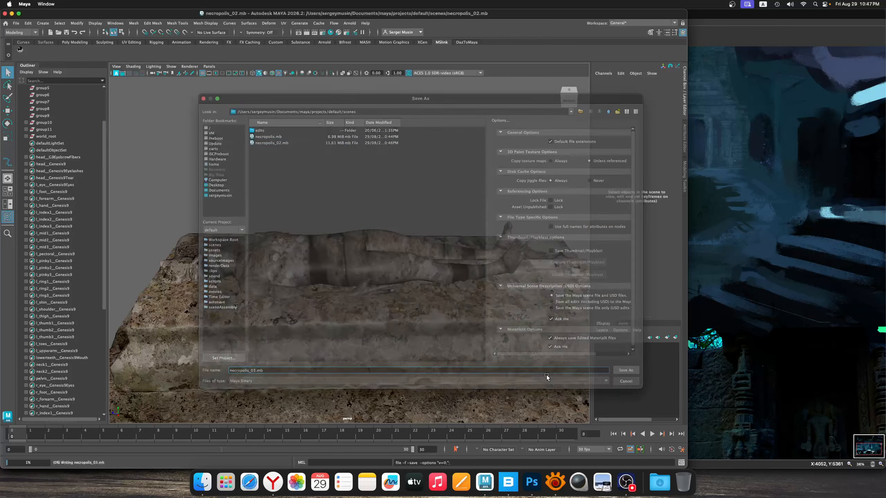
Set the animation end time of the scene to frame 3000
{"action": "double_click", "coordinate": [427, 449]}
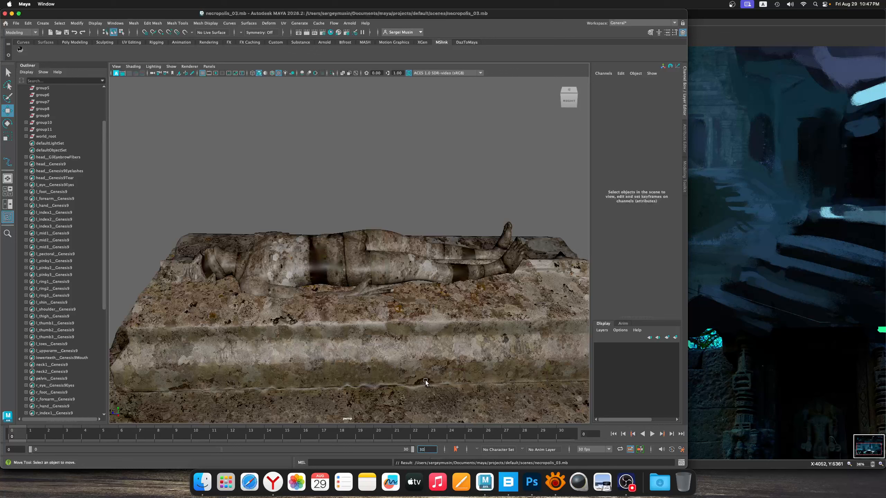
{"action": "type", "text": "30000"}
{"action": "key", "text": "Return"}
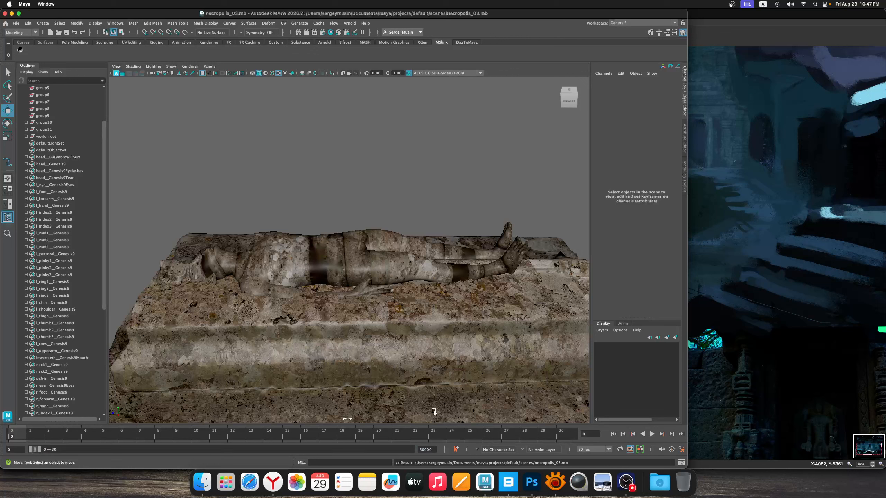
{"action": "left_click", "coordinate": [432, 450]}
{"action": "key", "text": "Return"}
Set the current time on the timeline to frame 3000
{"action": "left_click_drag", "start_coordinate": [29, 434], "coordinate": [7, 439]}
{"action": "left_click_drag", "start_coordinate": [592, 435], "coordinate": [545, 435]}
{"action": "type", "text": "300"}
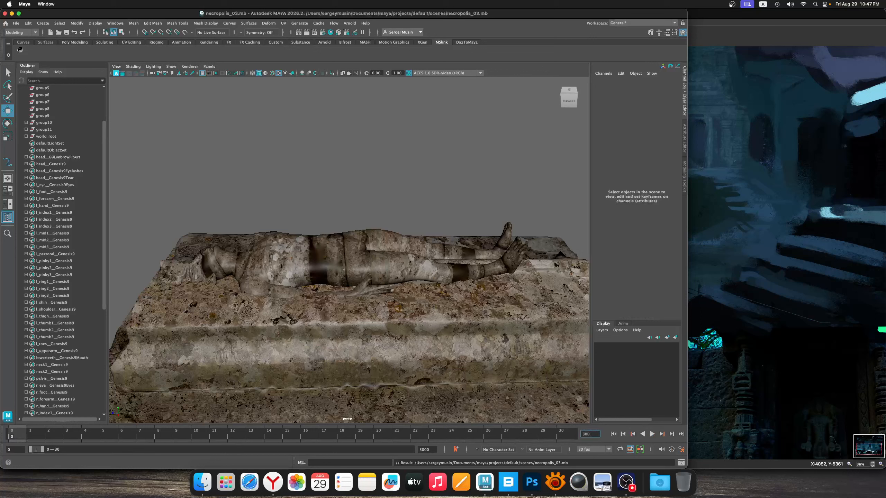
{"action": "type", "text": "0"}
{"action": "key", "text": "Return"}
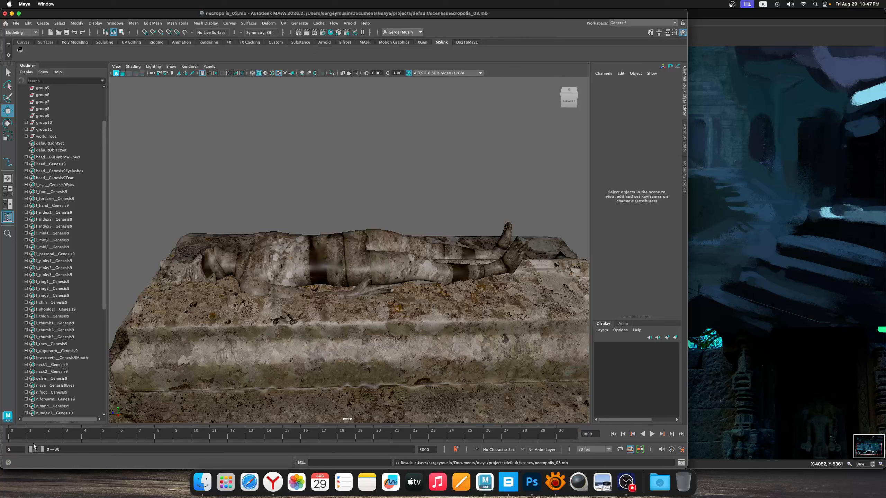
Extend the playback range to cover frames 0 to 3000, test the playback, and save the scene
{"action": "left_click_drag", "start_coordinate": [41, 450], "coordinate": [428, 449]}
{"action": "key", "text": "alt+v"}
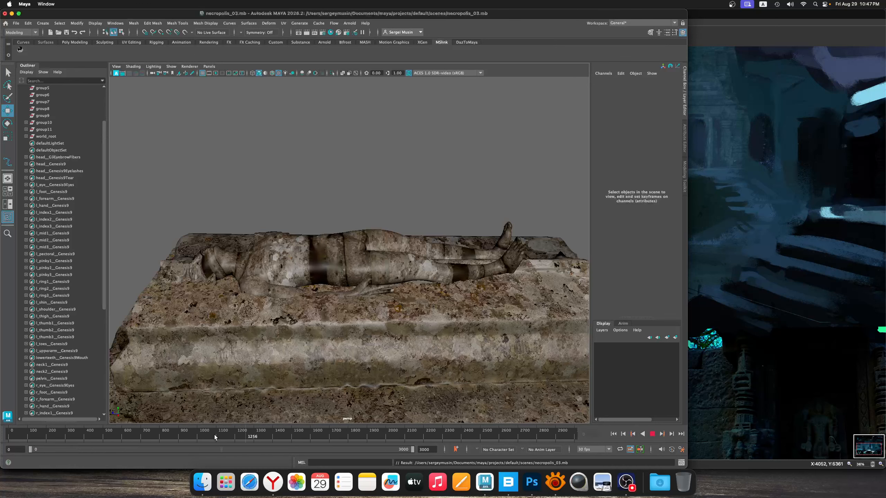
{"action": "right_click_drag", "start_coordinate": [398, 368], "coordinate": [375, 308], "text": "alt"}
{"action": "key", "text": "super+s"}
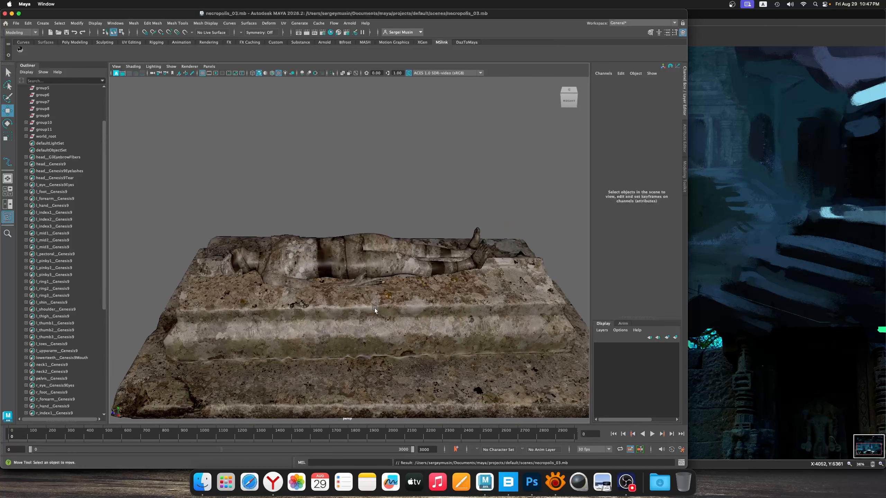
{"action": "middle_click_drag", "start_coordinate": [392, 297], "coordinate": [404, 319], "text": "alt"}
{"action": "right_click_drag", "start_coordinate": [405, 318], "coordinate": [372, 316], "text": "alt"}
{"action": "left_click_drag", "start_coordinate": [373, 316], "coordinate": [365, 304], "text": "alt"}
{"action": "middle_click_drag", "start_coordinate": [366, 304], "coordinate": [337, 300], "text": "alt"}
{"action": "right_click_drag", "start_coordinate": [337, 301], "coordinate": [369, 308], "text": "alt"}
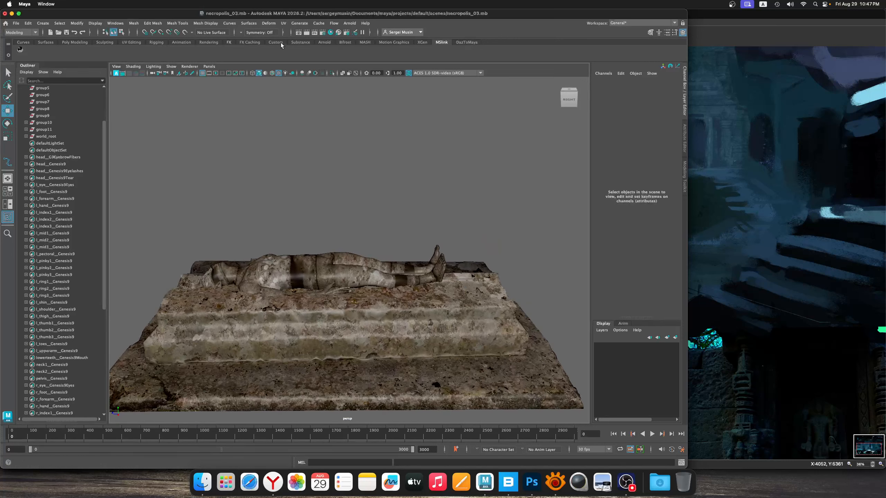
Open the Plug-in Manager, enlarge it, look through the available plug-ins, and close it
{"action": "left_click", "coordinate": [28, 23]}
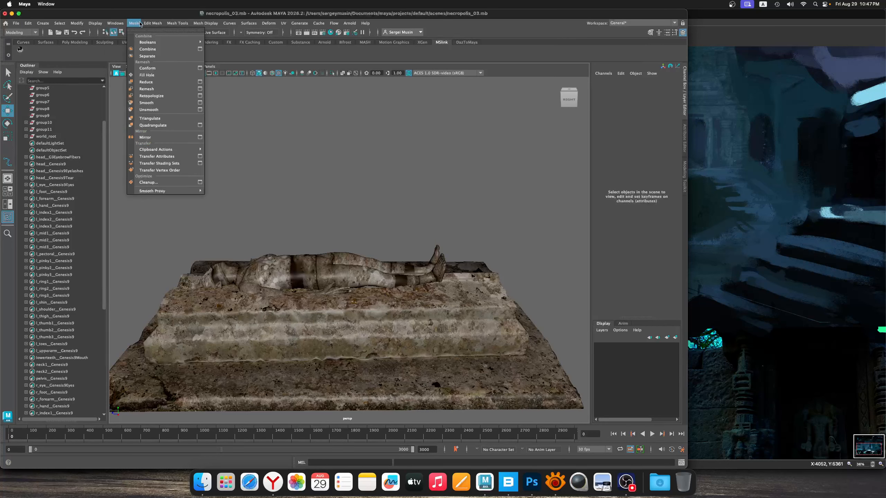
{"action": "mouse_move", "coordinate": [151, 24]}
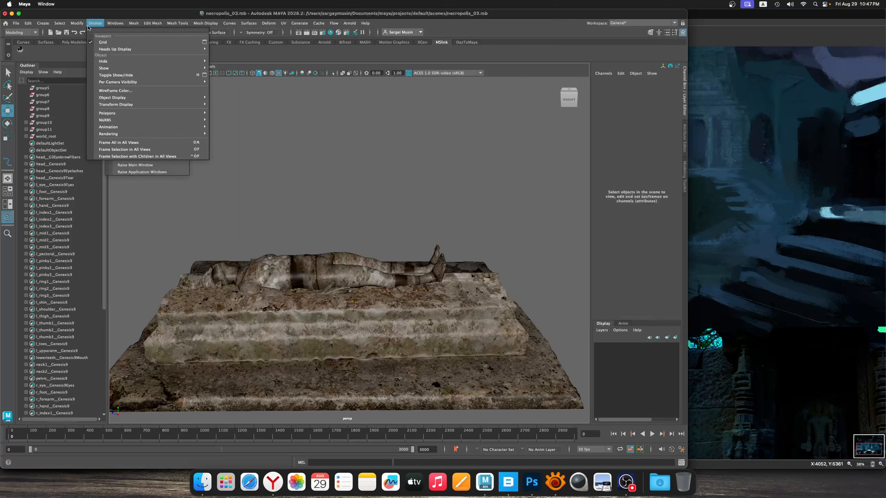
{"action": "mouse_move", "coordinate": [102, 25]}
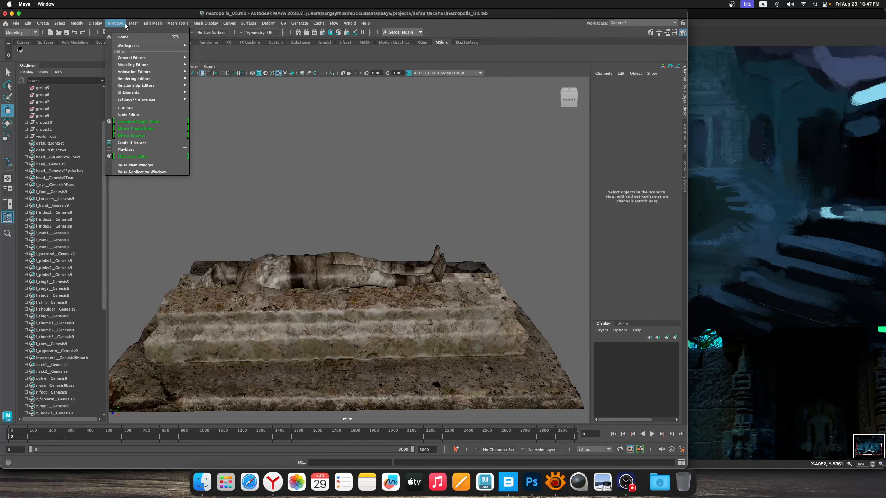
{"action": "mouse_move", "coordinate": [146, 100]}
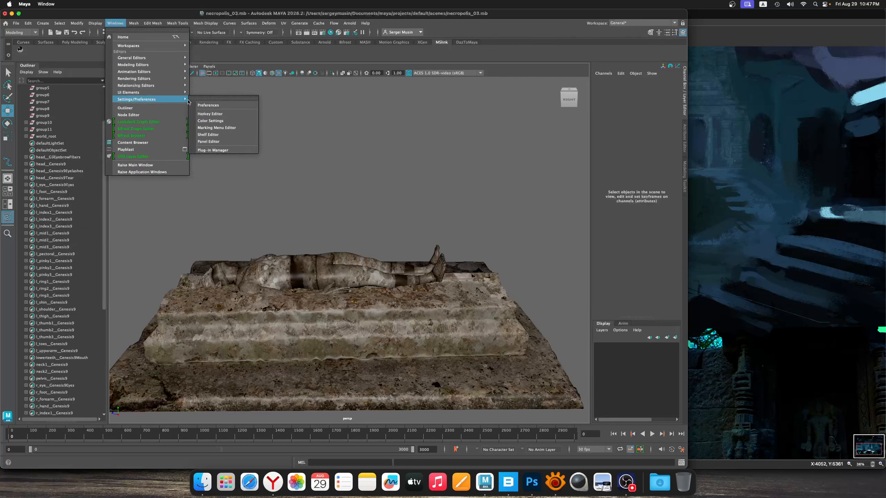
{"action": "left_click", "coordinate": [240, 154]}
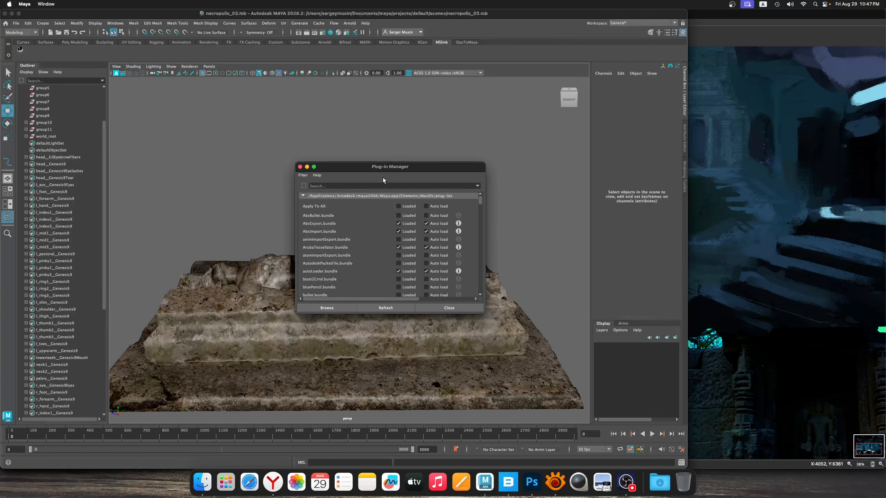
{"action": "left_click_drag", "start_coordinate": [384, 165], "coordinate": [204, 88]}
{"action": "left_click_drag", "start_coordinate": [257, 237], "coordinate": [257, 357]}
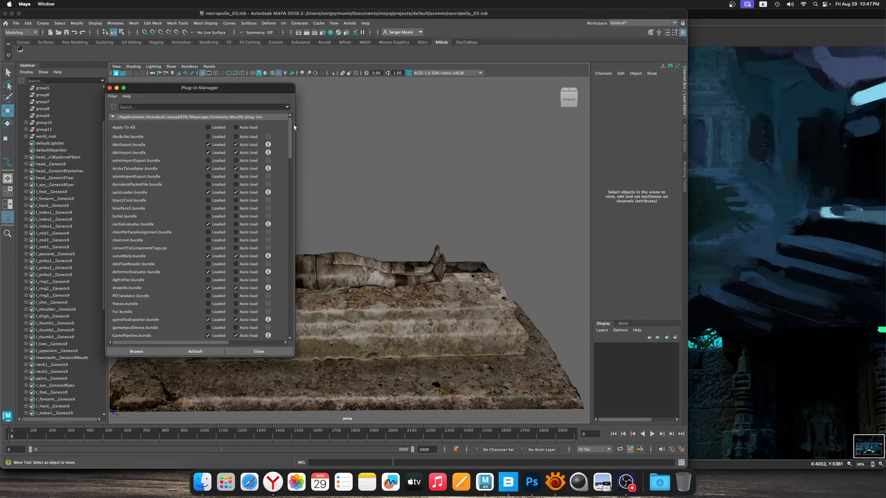
{"action": "left_click_drag", "start_coordinate": [290, 124], "coordinate": [296, 269]}
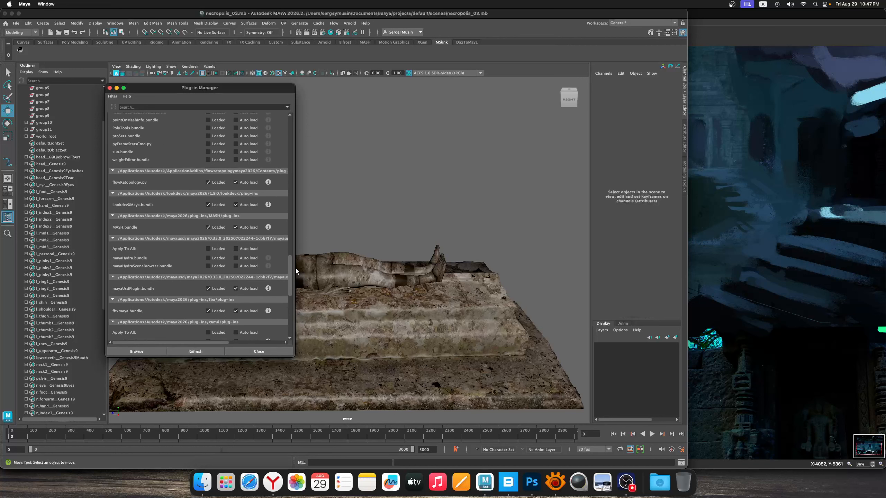
{"action": "left_click", "coordinate": [268, 349]}
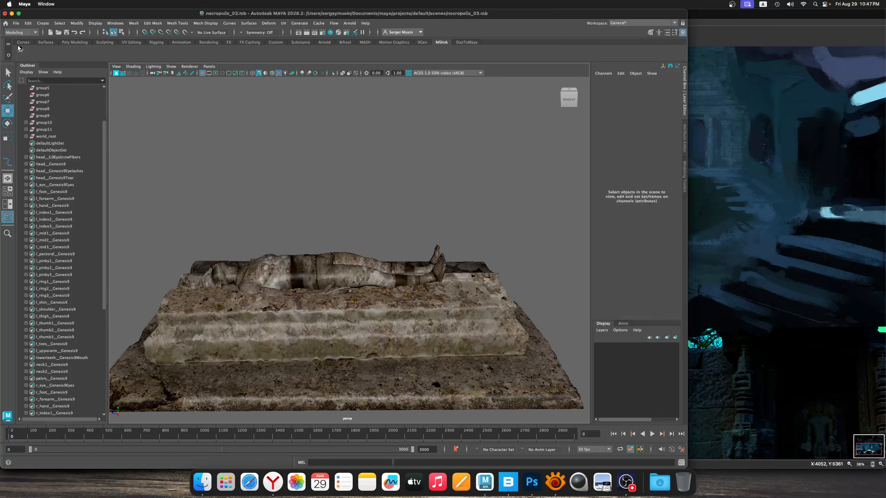
Load the nCloth tool shelf from the file shelf_NCloth.mel
{"action": "left_click", "coordinate": [8, 55]}
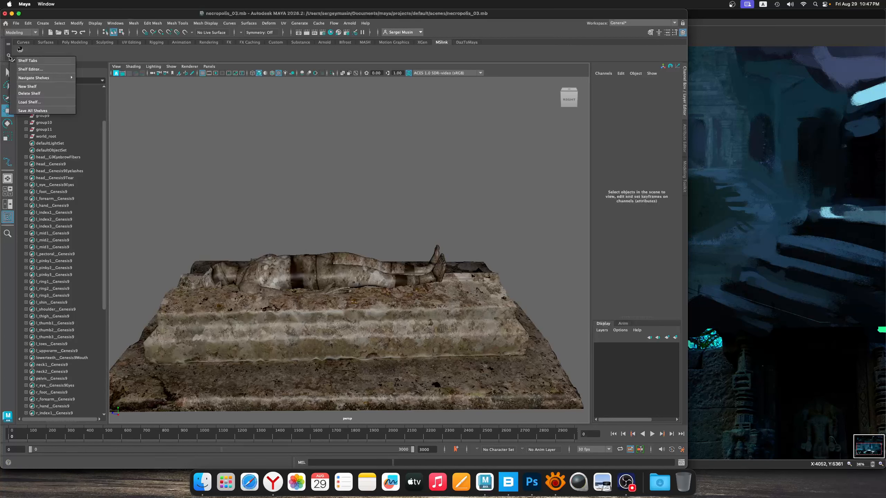
{"action": "left_click", "coordinate": [44, 102]}
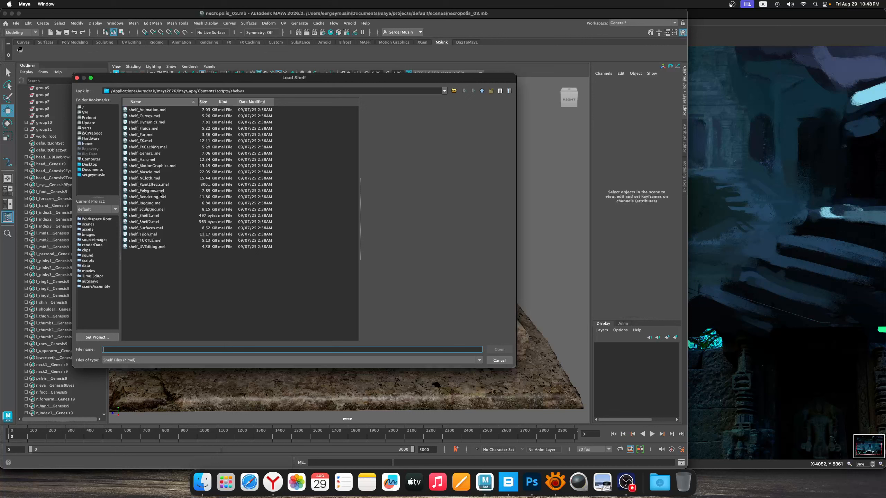
{"action": "left_click", "coordinate": [157, 178]}
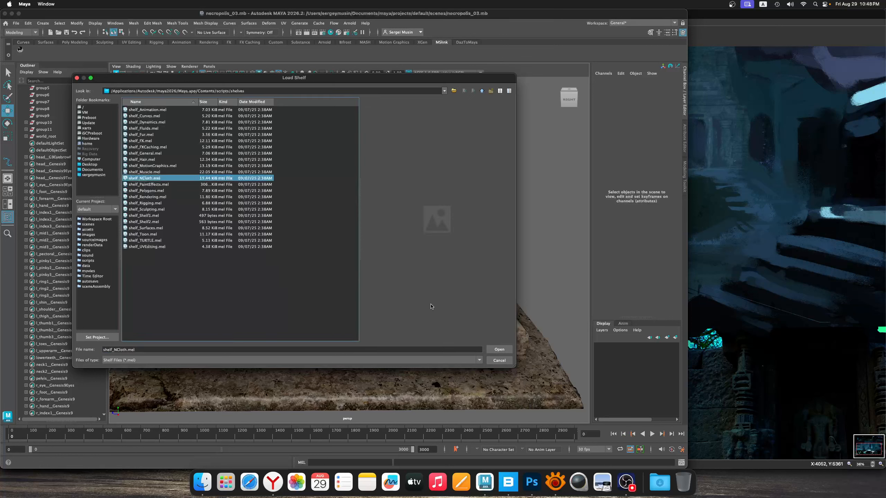
{"action": "left_click", "coordinate": [498, 349]}
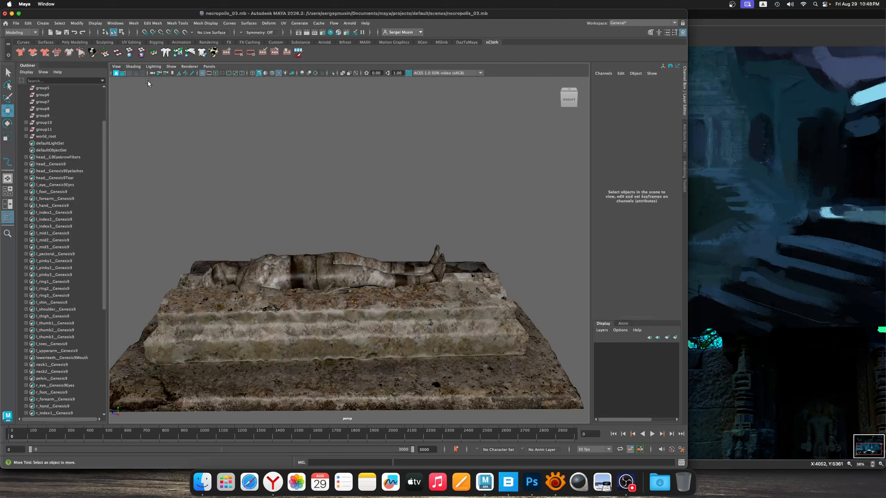
{"action": "right_click_drag", "start_coordinate": [386, 247], "coordinate": [349, 246], "text": "alt"}
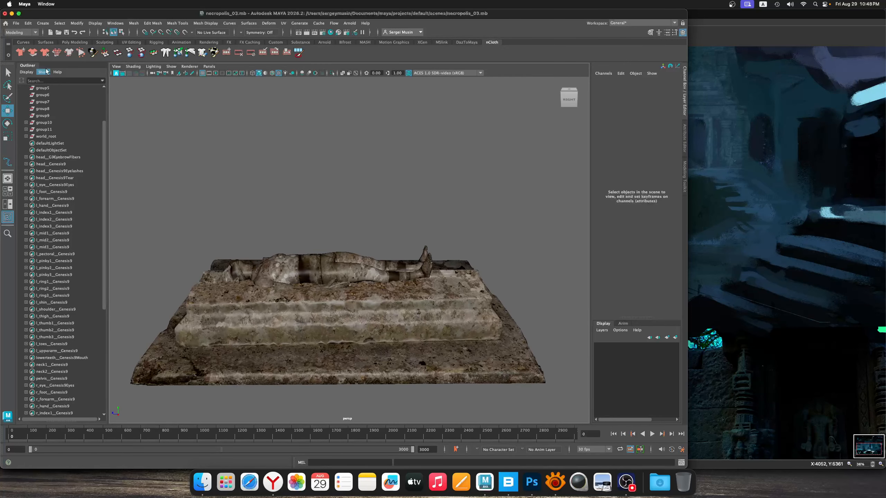
{"action": "mouse_move", "coordinate": [366, 201]}
{"action": "left_mouse_down", "text": "alt"}
{"action": "mouse_move", "coordinate": [351, 232]}
{"action": "mouse_move", "coordinate": [349, 198]}
{"action": "mouse_move", "coordinate": [337, 215]}
{"action": "mouse_move", "coordinate": [364, 195]}
{"action": "left_mouse_up", "text": "alt"}
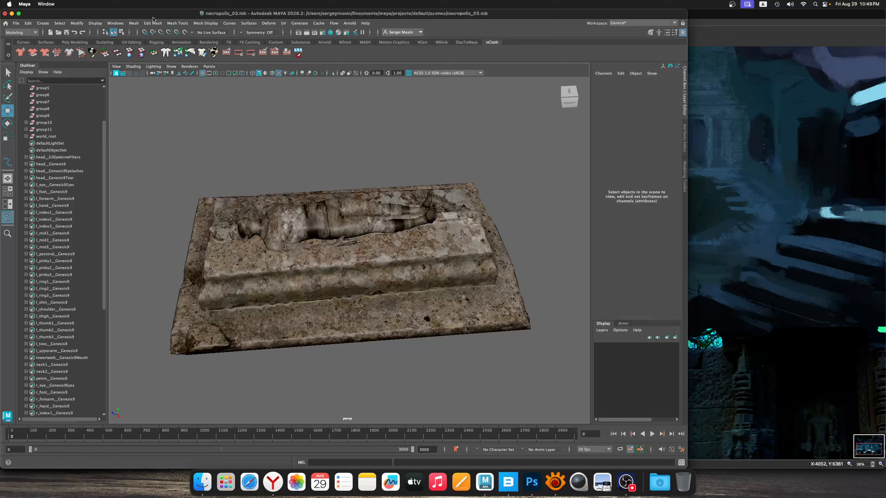
{"action": "left_click", "coordinate": [20, 32]}
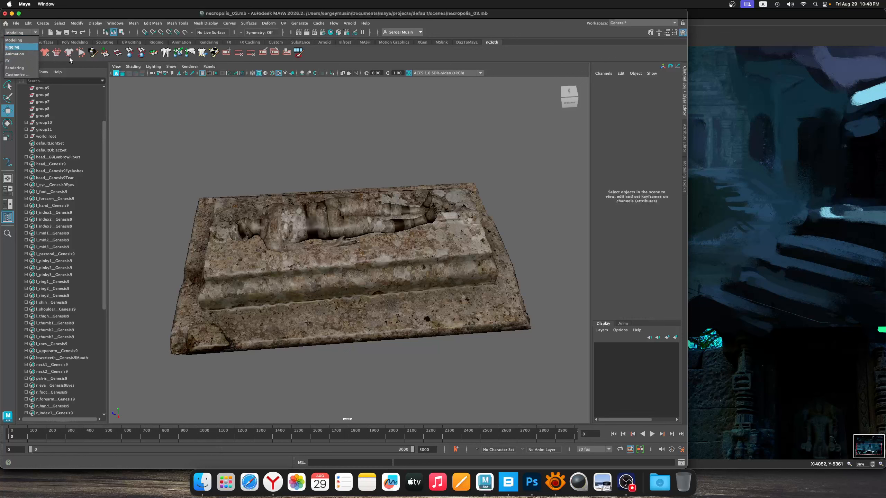
{"action": "left_click", "coordinate": [24, 76]}
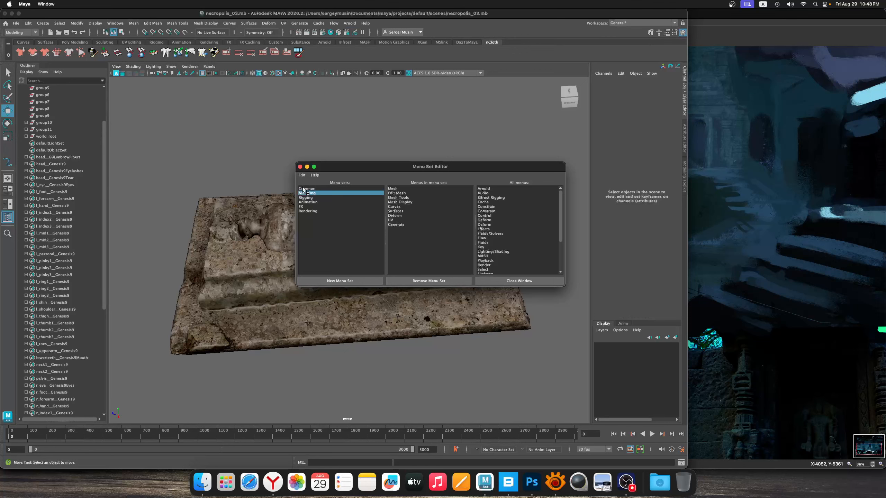
{"action": "left_click", "coordinate": [299, 167]}
Examine the statue lying on the tomb from several angles
{"action": "middle_click_drag", "start_coordinate": [342, 200], "coordinate": [340, 194], "text": "alt"}
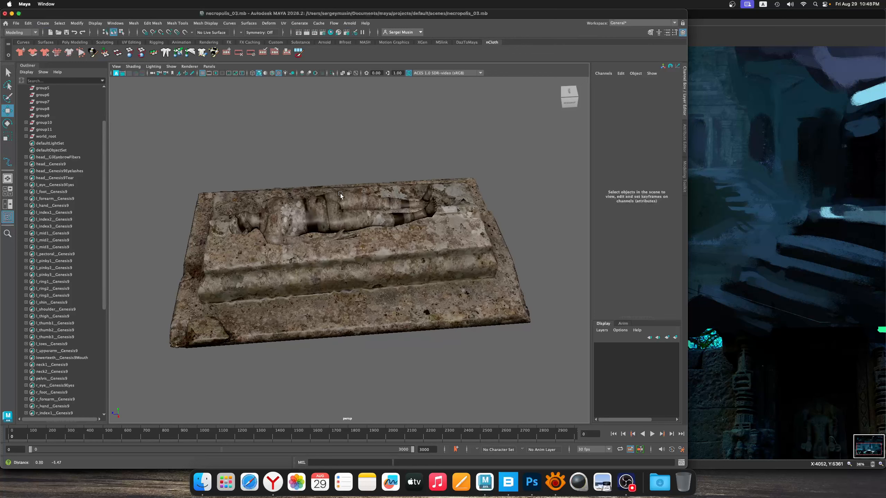
{"action": "right_click_drag", "start_coordinate": [340, 194], "coordinate": [365, 212], "text": "alt"}
{"action": "left_click_drag", "start_coordinate": [364, 213], "coordinate": [356, 209], "text": "alt"}
{"action": "middle_click_drag", "start_coordinate": [321, 181], "coordinate": [343, 232], "text": "alt"}
{"action": "right_click_drag", "start_coordinate": [344, 232], "coordinate": [326, 219], "text": "alt"}
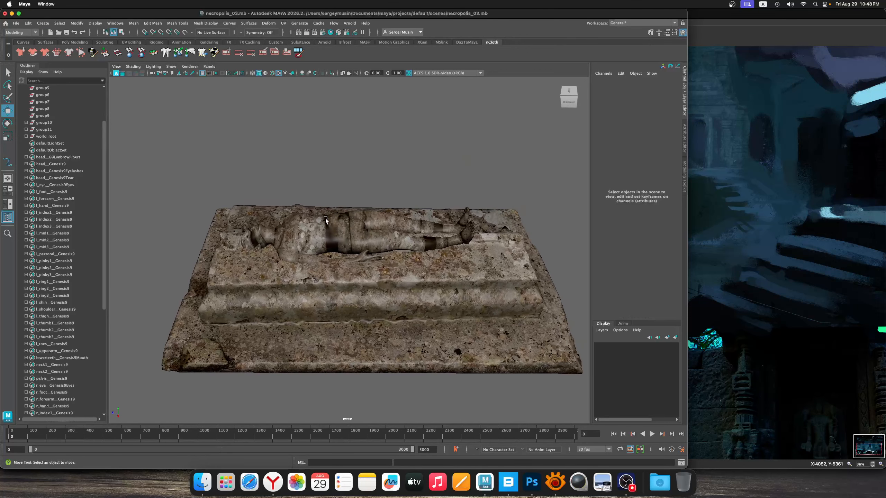
{"action": "left_click_drag", "start_coordinate": [326, 219], "coordinate": [329, 225], "text": "alt"}
{"action": "middle_click_drag", "start_coordinate": [356, 225], "coordinate": [318, 229], "text": "alt"}
{"action": "right_click_drag", "start_coordinate": [318, 229], "coordinate": [313, 226], "text": "alt"}
{"action": "left_click_drag", "start_coordinate": [313, 226], "coordinate": [292, 223], "text": "alt"}
{"action": "right_click_drag", "start_coordinate": [292, 223], "coordinate": [313, 231], "text": "alt"}
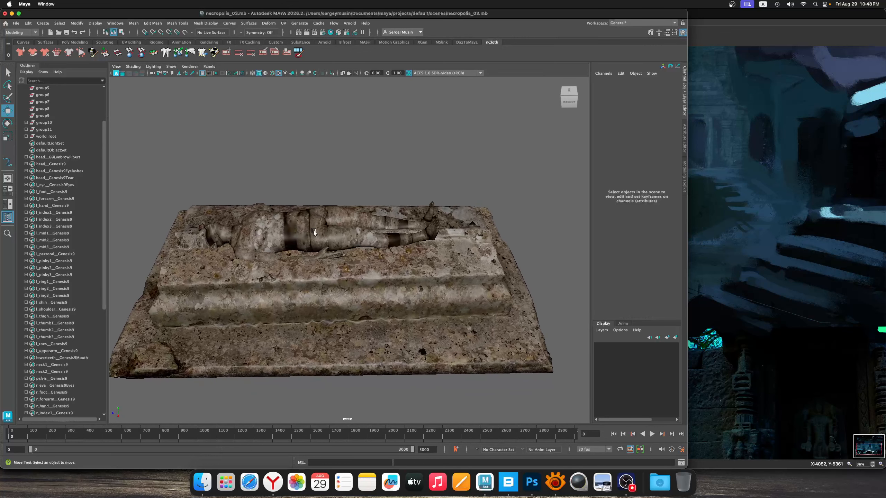
{"action": "left_click", "coordinate": [145, 23]}
{"action": "left_click", "coordinate": [355, 138]}
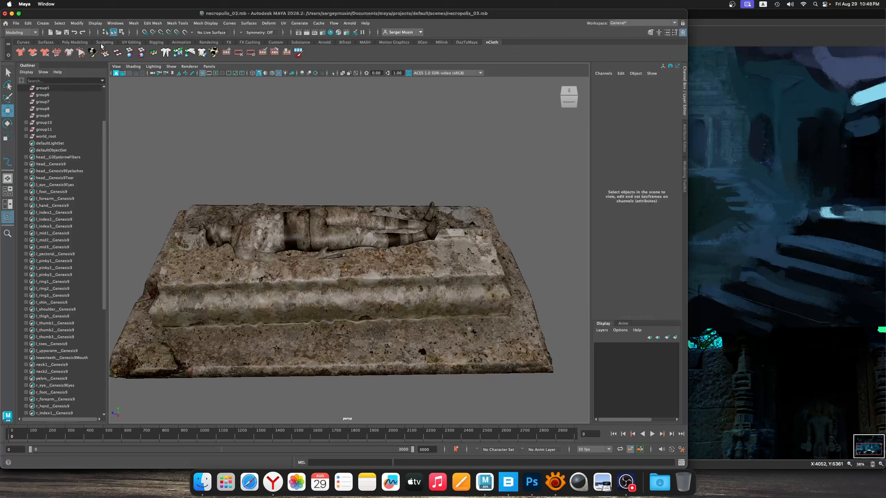
Create a polygon plane at the origin and scale it up uniformly to about 203
{"action": "left_click", "coordinate": [51, 43]}
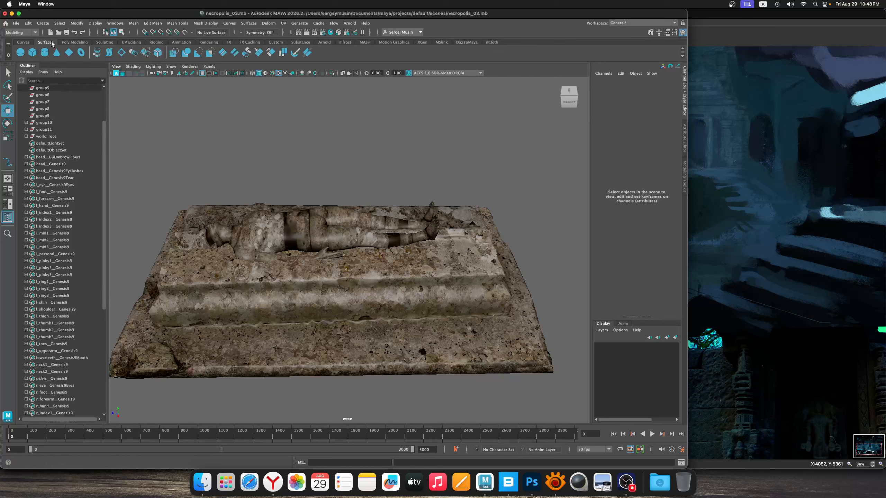
{"action": "left_click", "coordinate": [72, 42]}
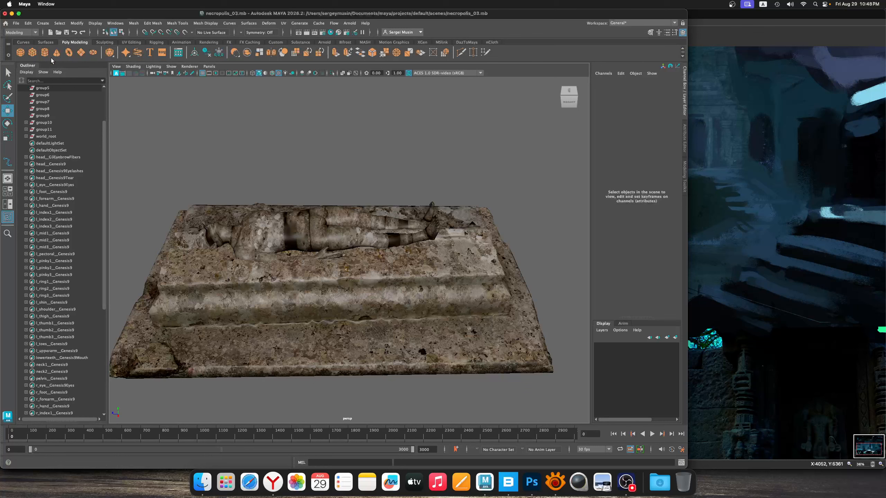
{"action": "left_click", "coordinate": [82, 53]}
{"action": "scroll", "coordinate": [438, 312], "scroll_direction": "down", "scroll_amount": 4}
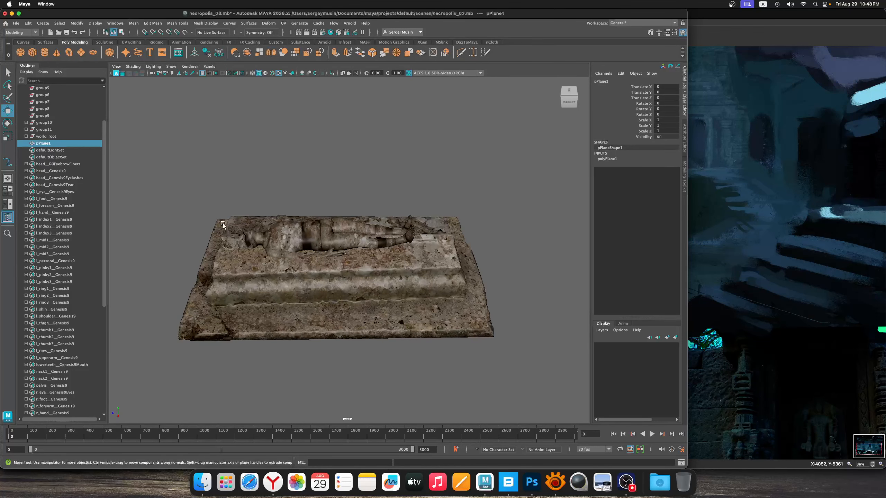
{"action": "key", "text": "t"}
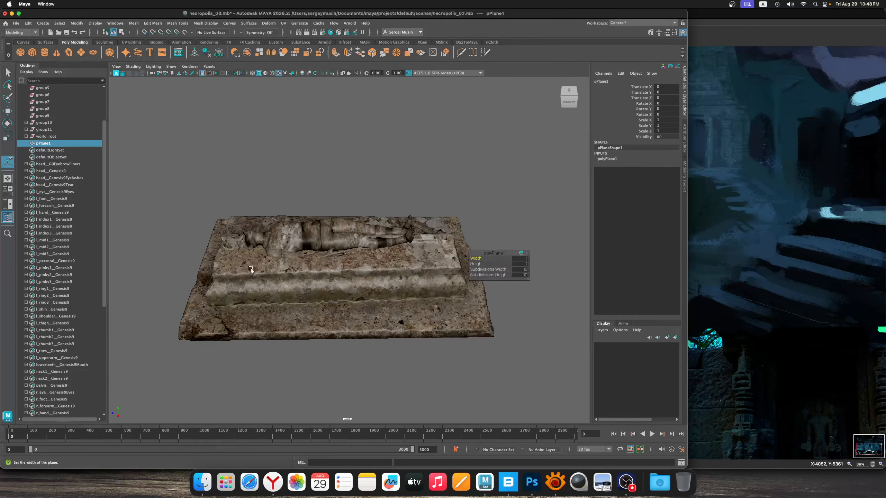
{"action": "left_click", "coordinate": [9, 136]}
{"action": "mouse_move", "coordinate": [411, 296]}
{"action": "left_mouse_down", "text": "alt"}
{"action": "mouse_move", "coordinate": [378, 281]}
{"action": "mouse_move", "coordinate": [412, 289]}
{"action": "left_mouse_up", "text": "alt"}
{"action": "scroll", "coordinate": [413, 288], "scroll_direction": "down", "scroll_amount": 5}
{"action": "middle_click_drag", "start_coordinate": [460, 283], "coordinate": [408, 294], "text": "alt"}
{"action": "left_click_drag", "start_coordinate": [455, 266], "coordinate": [513, 260]}
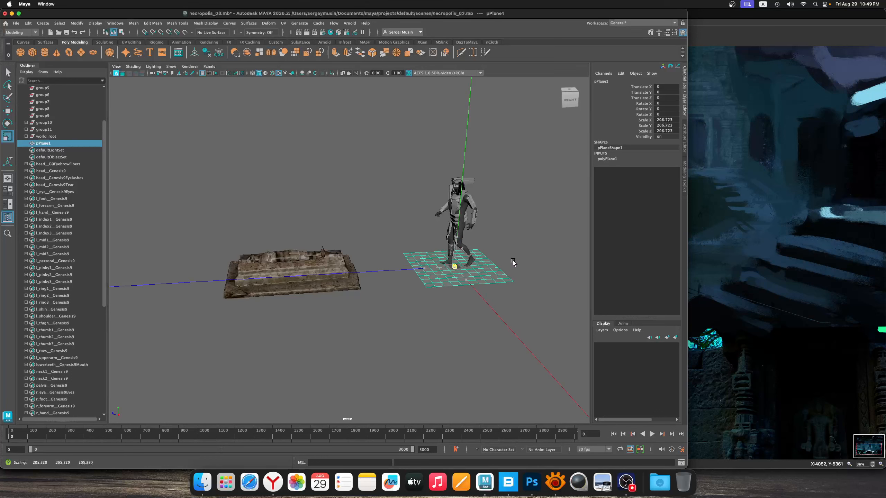
Move the plane above the statue's legs to about X 6.5, Y 75.5, Z 351
{"action": "key", "text": "w"}
{"action": "left_click_drag", "start_coordinate": [443, 251], "coordinate": [293, 252]}
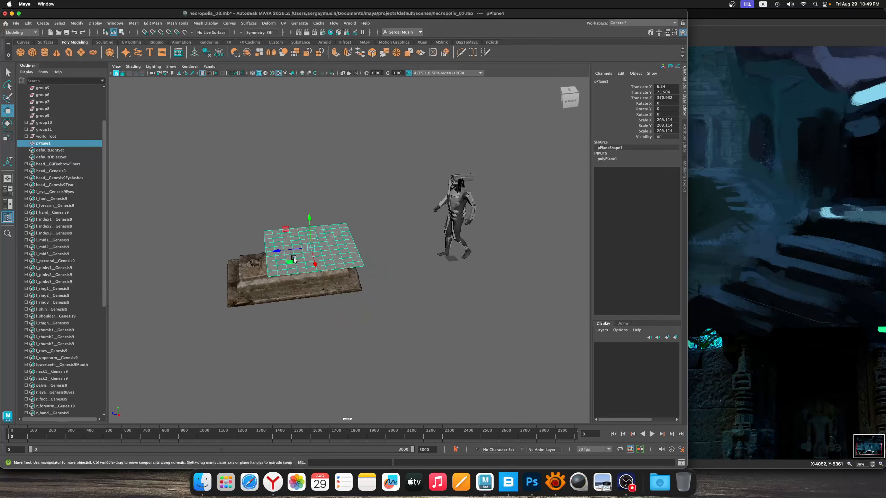
{"action": "middle_click_drag", "start_coordinate": [293, 252], "coordinate": [343, 252], "text": "alt"}
{"action": "right_click_drag", "start_coordinate": [344, 252], "coordinate": [362, 264], "text": "alt"}
{"action": "left_click_drag", "start_coordinate": [362, 263], "coordinate": [328, 259], "text": "alt"}
{"action": "right_click_drag", "start_coordinate": [328, 259], "coordinate": [404, 287], "text": "alt"}
{"action": "left_click_drag", "start_coordinate": [404, 287], "coordinate": [470, 269], "text": "alt"}
{"action": "left_click_drag", "start_coordinate": [393, 262], "coordinate": [383, 276], "text": "alt"}
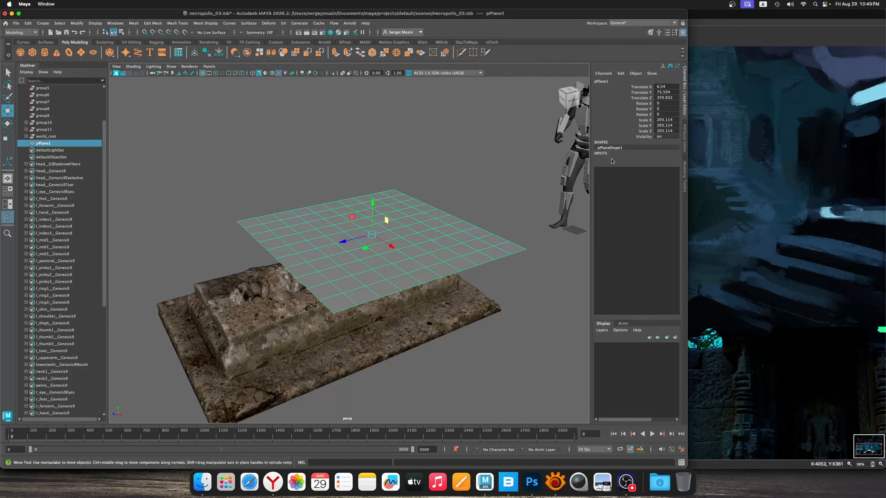
Set the plane's width and height subdivisions to 50 and save the scene
{"action": "left_click", "coordinate": [611, 159]}
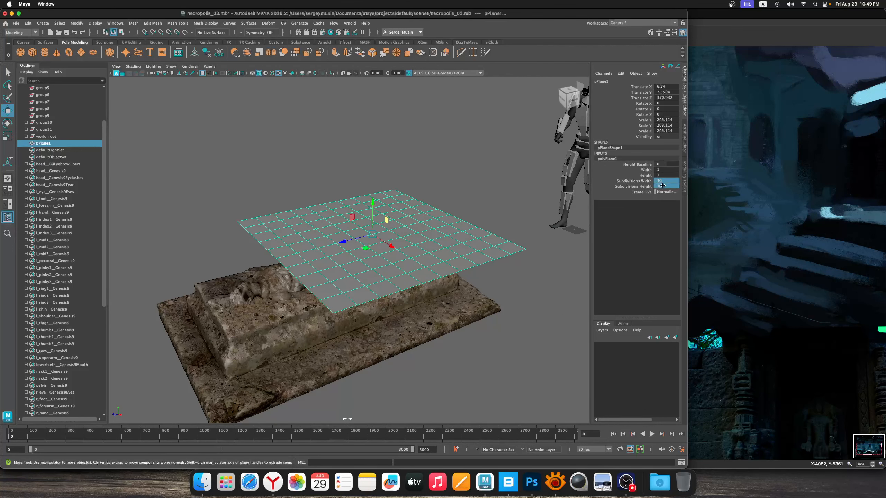
{"action": "type", "text": "50"}
{"action": "key", "text": "Return"}
{"action": "right_click_drag", "start_coordinate": [419, 225], "coordinate": [455, 214]}
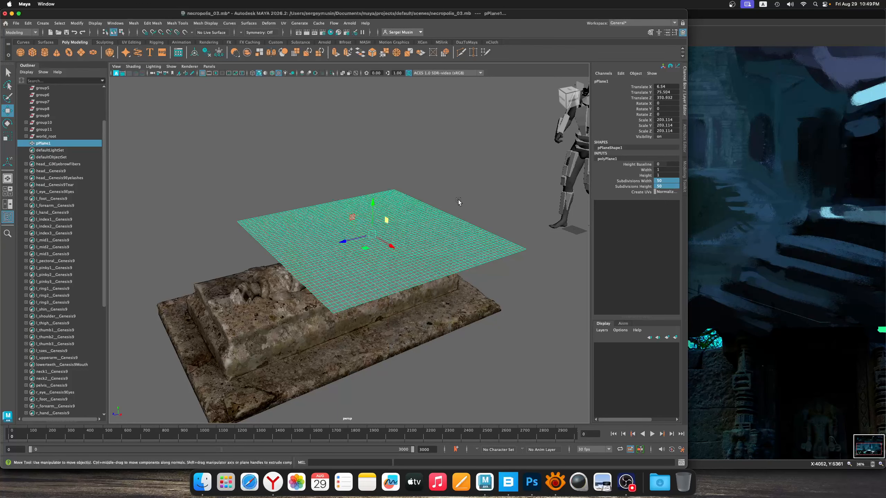
{"action": "left_click", "coordinate": [458, 201]}
{"action": "mouse_move", "coordinate": [352, 254]}
{"action": "left_mouse_down", "text": "alt"}
{"action": "mouse_move", "coordinate": [400, 240]}
{"action": "mouse_move", "coordinate": [402, 256]}
{"action": "mouse_move", "coordinate": [370, 237]}
{"action": "mouse_move", "coordinate": [356, 246]}
{"action": "mouse_move", "coordinate": [361, 257]}
{"action": "mouse_move", "coordinate": [350, 254]}
{"action": "mouse_move", "coordinate": [365, 265]}
{"action": "mouse_move", "coordinate": [424, 267]}
{"action": "mouse_move", "coordinate": [336, 260]}
{"action": "mouse_move", "coordinate": [349, 244]}
{"action": "left_mouse_up", "text": "alt"}
{"action": "left_click", "coordinate": [370, 238]}
{"action": "key", "text": "super+s"}
{"action": "left_click", "coordinate": [359, 259]}
{"action": "left_click", "coordinate": [375, 264]}
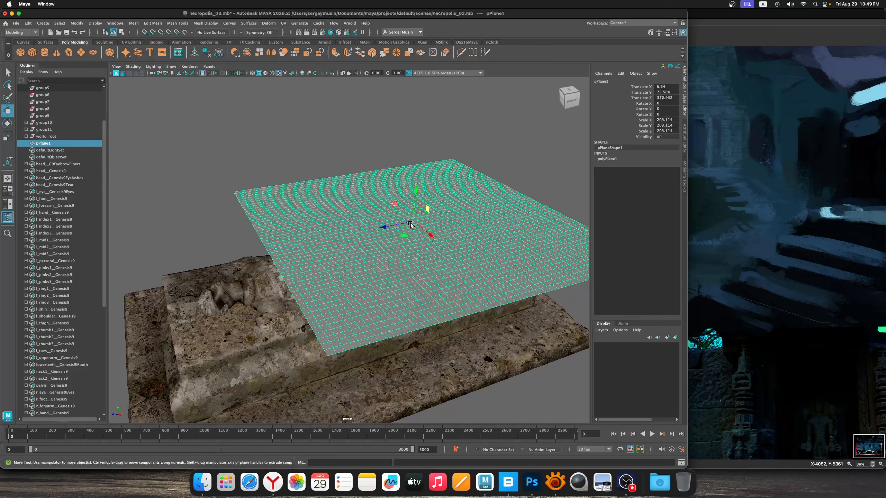
Convert the subdivided plane above the tomb into an nCloth object
{"action": "left_click", "coordinate": [493, 42]}
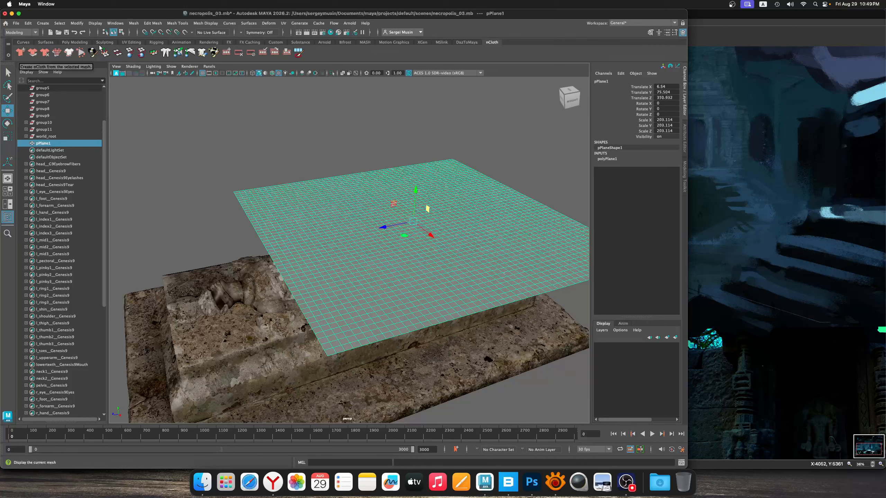
{"action": "left_click", "coordinate": [20, 52]}
{"action": "left_click_drag", "start_coordinate": [400, 231], "coordinate": [348, 259], "text": "alt"}
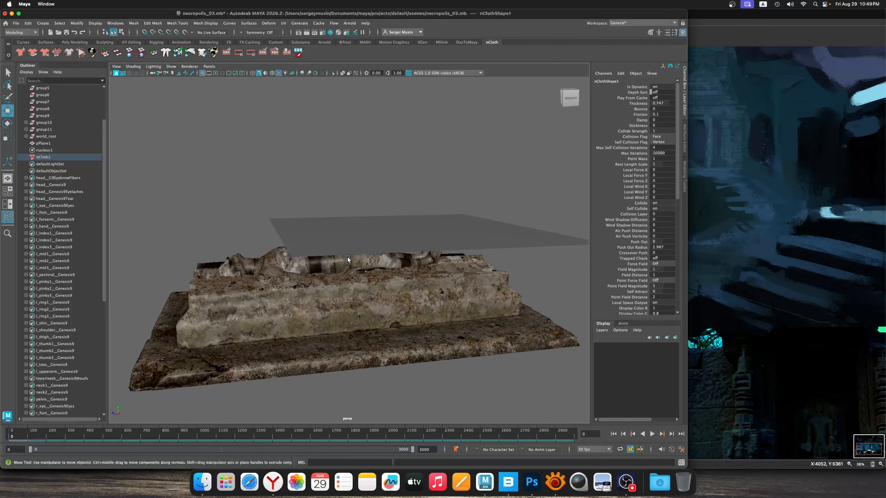
Select the statue and the Old Tomb together and make both passive colliders for the cloth
{"action": "right_click_drag", "start_coordinate": [260, 246], "coordinate": [314, 254], "text": "alt"}
{"action": "left_click_drag", "start_coordinate": [314, 254], "coordinate": [326, 244], "text": "alt"}
{"action": "left_click", "coordinate": [354, 250]}
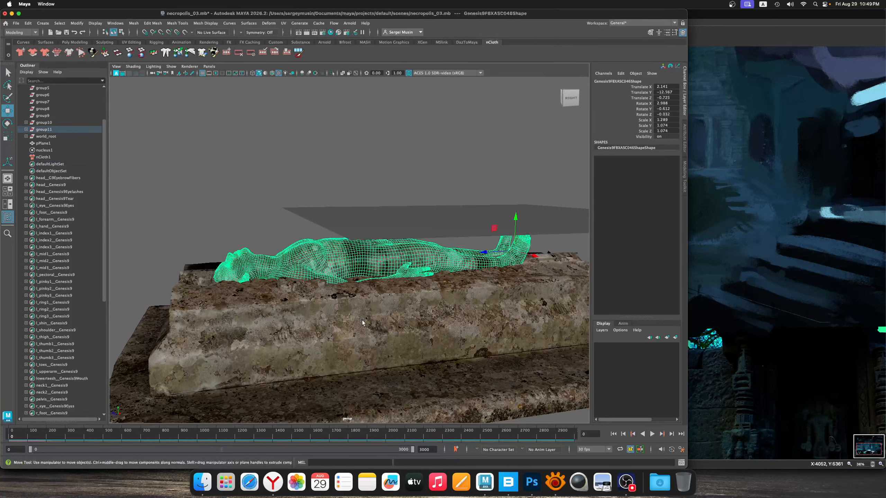
{"action": "left_click", "coordinate": [368, 322], "text": "shift"}
{"action": "right_click_drag", "start_coordinate": [366, 307], "coordinate": [377, 307], "text": "alt"}
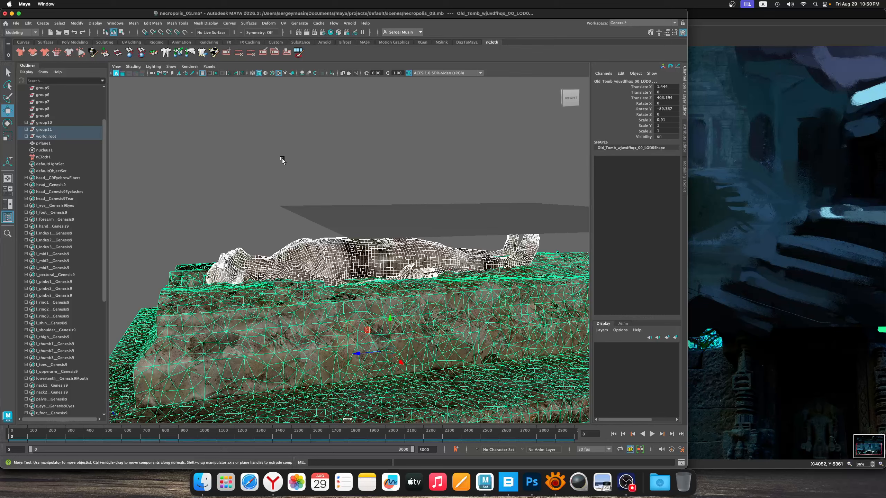
{"action": "left_click_drag", "start_coordinate": [337, 219], "coordinate": [371, 222], "text": "alt"}
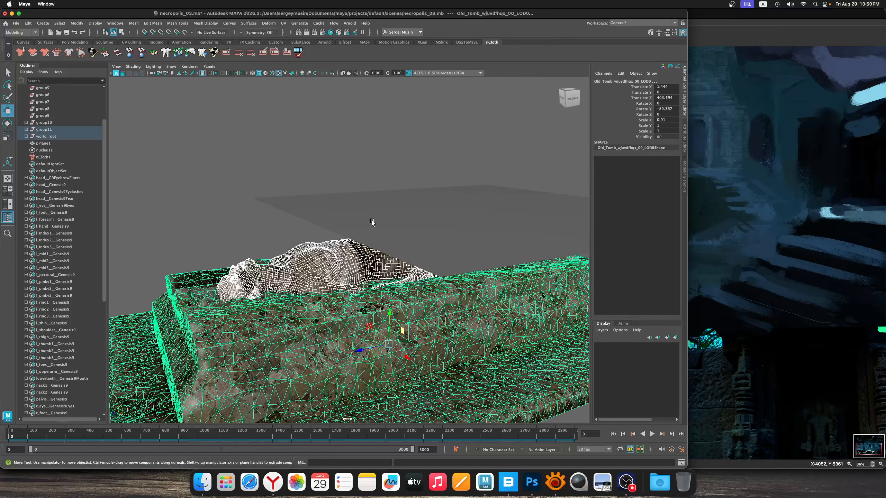
{"action": "left_click_drag", "start_coordinate": [364, 279], "coordinate": [342, 242], "text": "alt"}
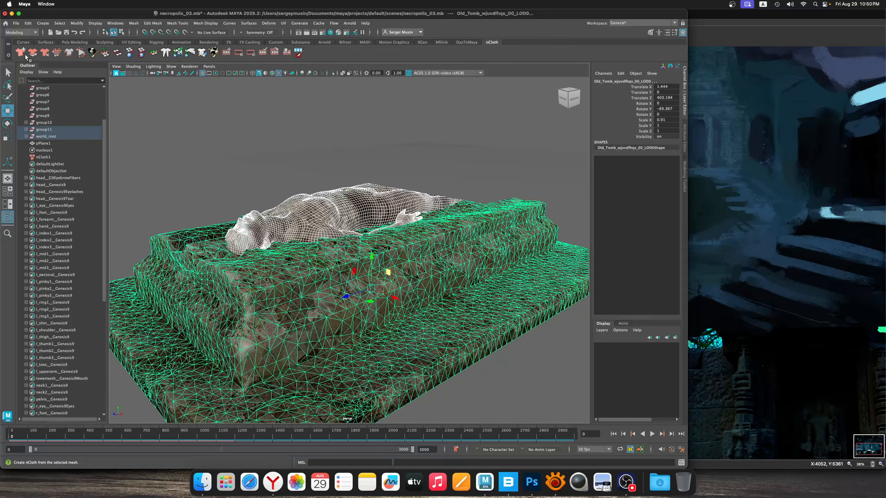
{"action": "left_click_drag", "start_coordinate": [292, 130], "coordinate": [259, 141], "text": "alt"}
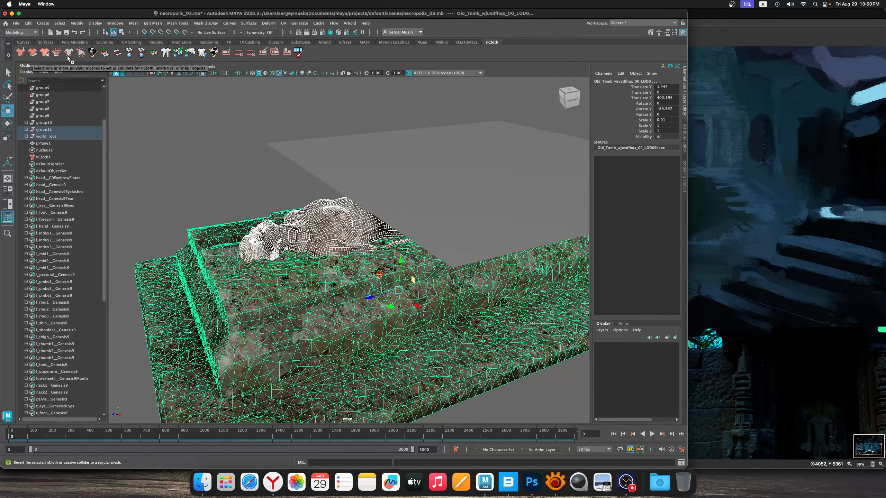
{"action": "left_click", "coordinate": [33, 53]}
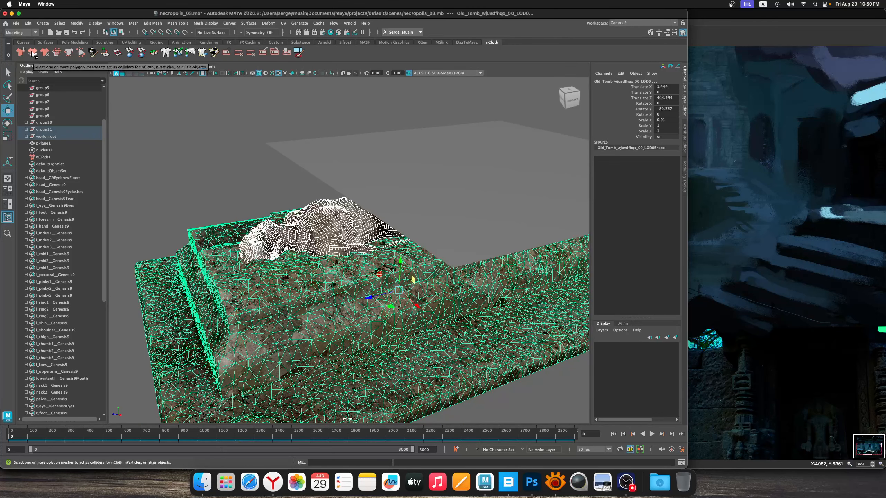
Examine the cloth setup around the tomb, check the attributes of nRigid1, and select the nCloth1 node
{"action": "left_click_drag", "start_coordinate": [406, 241], "coordinate": [576, 216], "text": "alt"}
{"action": "scroll", "coordinate": [323, 213], "scroll_direction": "down", "scroll_amount": 5}
{"action": "scroll", "coordinate": [424, 230], "scroll_direction": "up", "scroll_amount": 3}
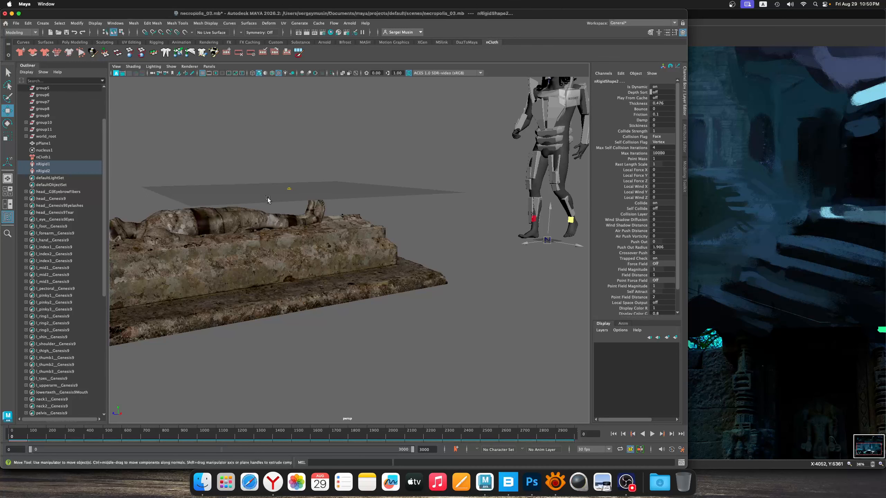
{"action": "left_click_drag", "start_coordinate": [300, 266], "coordinate": [438, 329], "text": "alt"}
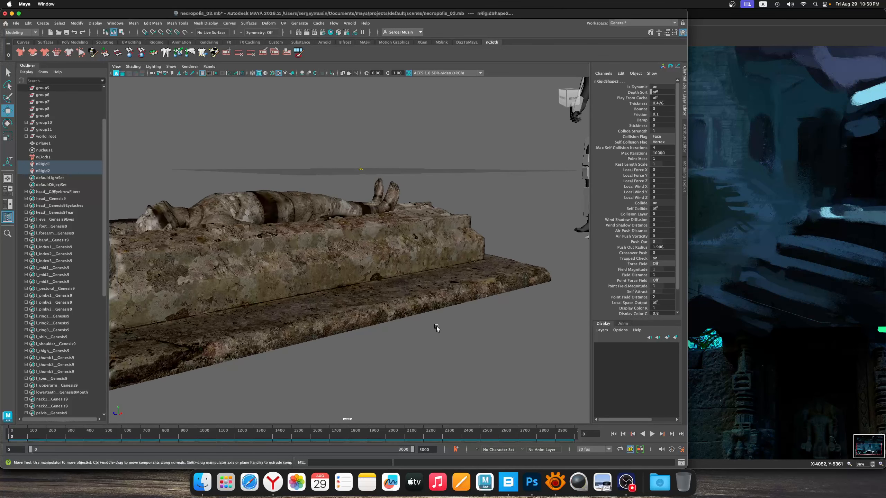
{"action": "left_click", "coordinate": [43, 164]}
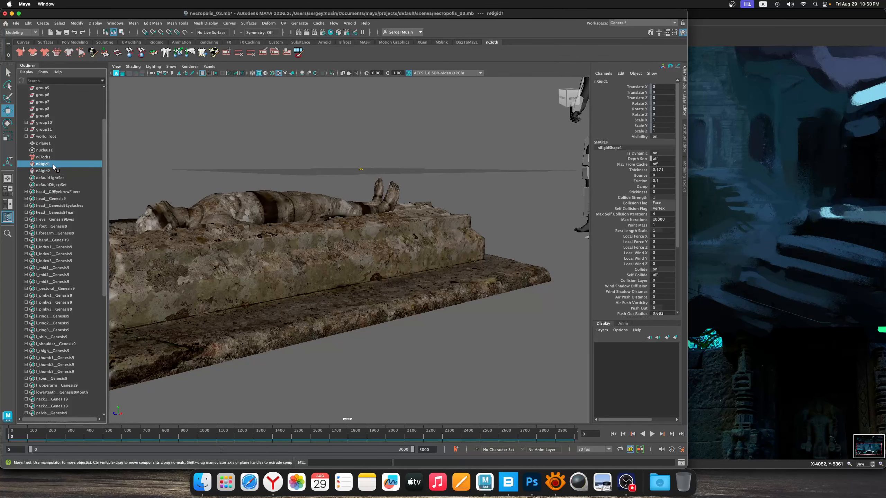
{"action": "left_click", "coordinate": [43, 157]}
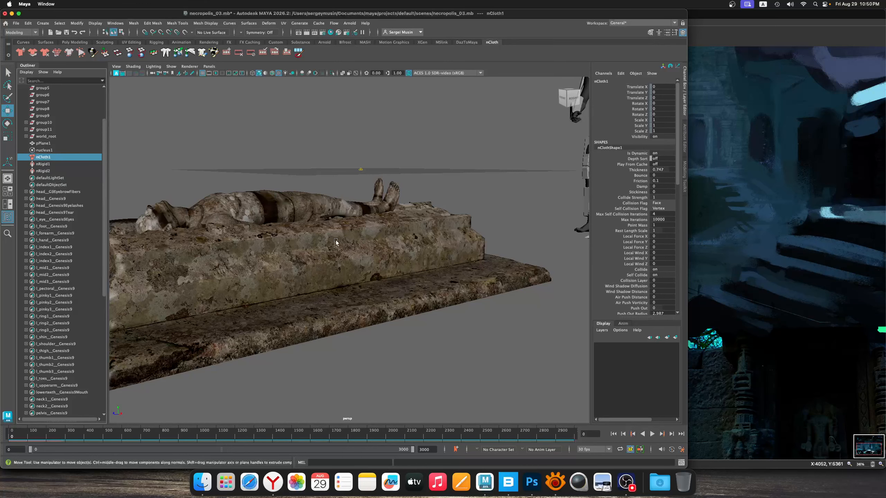
{"action": "mouse_move", "coordinate": [336, 241]}
{"action": "left_mouse_down", "text": "alt"}
{"action": "mouse_move", "coordinate": [366, 234]}
{"action": "mouse_move", "coordinate": [364, 249]}
{"action": "mouse_move", "coordinate": [339, 241]}
{"action": "left_mouse_up", "text": "alt"}
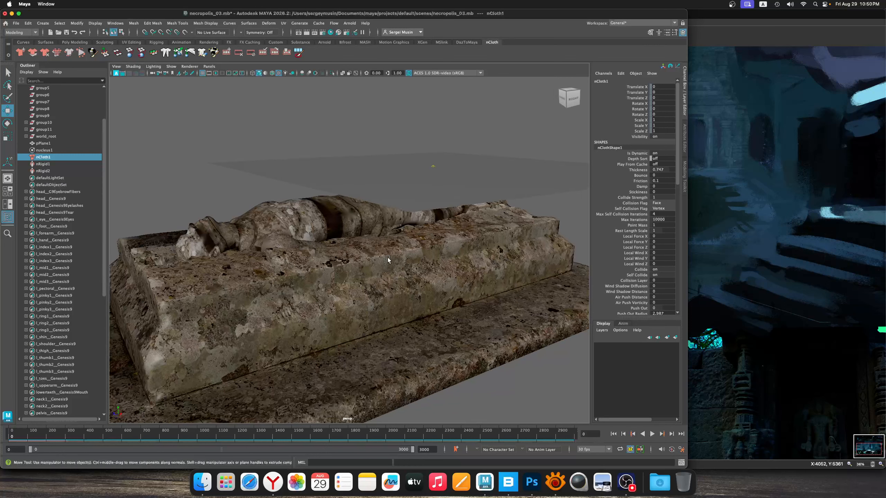
Deselect the cloth node and play the simulation from frame 0 to watch the sheet fall over the statue and tomb
{"action": "left_click_drag", "start_coordinate": [388, 259], "coordinate": [405, 279], "text": "alt"}
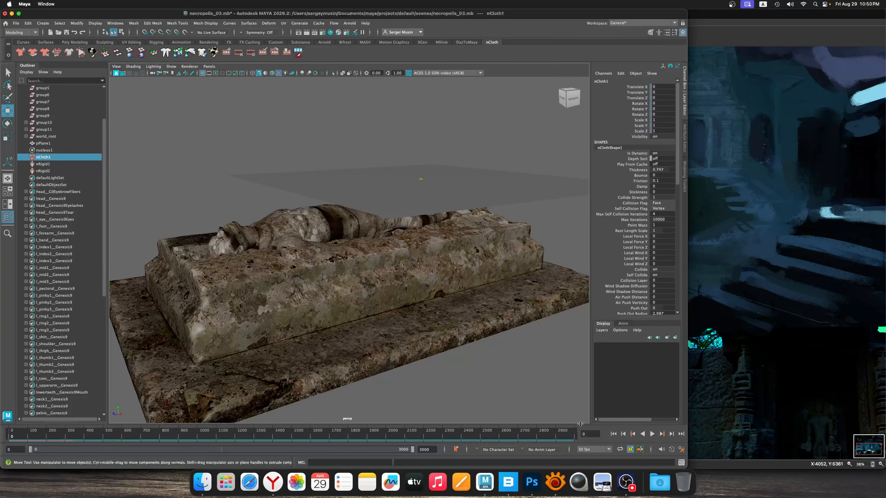
{"action": "left_click", "coordinate": [220, 194]}
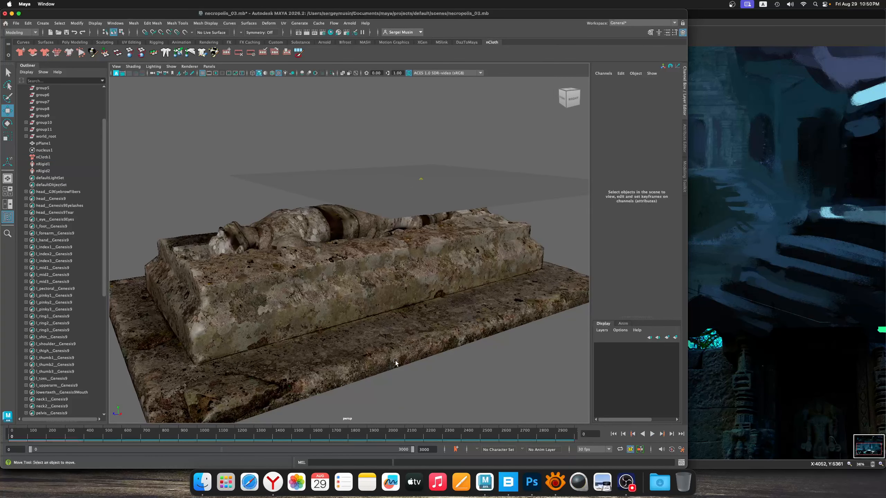
{"action": "right_click_drag", "start_coordinate": [395, 361], "coordinate": [303, 271], "text": "alt"}
{"action": "left_click_drag", "start_coordinate": [304, 271], "coordinate": [327, 262], "text": "alt"}
{"action": "right_click_drag", "start_coordinate": [326, 262], "coordinate": [355, 281], "text": "alt"}
{"action": "left_click_drag", "start_coordinate": [354, 282], "coordinate": [440, 297], "text": "alt"}
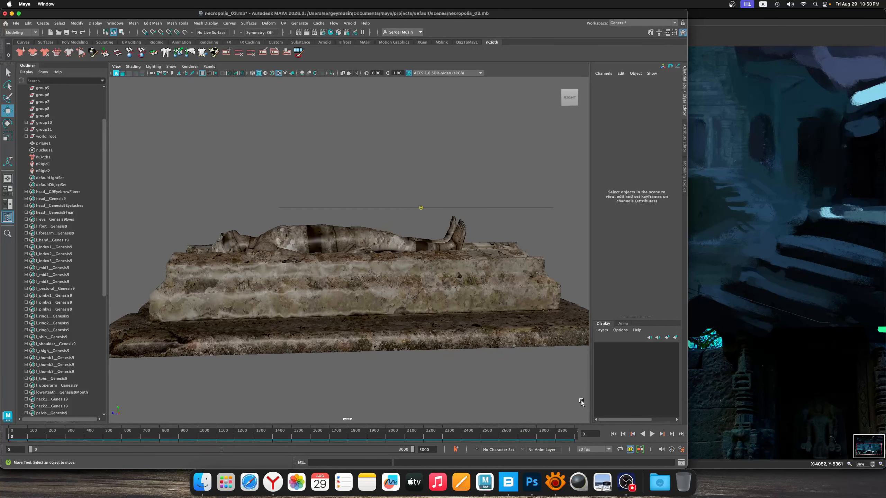
{"action": "left_click", "coordinate": [652, 434]}
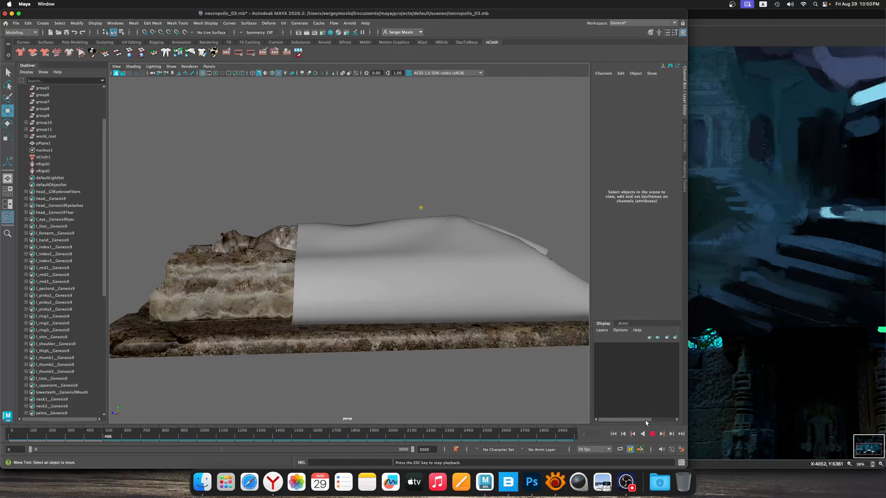
{"action": "left_click", "coordinate": [652, 434]}
Rerun the cloth simulation and compare how the sheet drapes at frame 150 and at frame 218 from several sides
{"action": "left_click_drag", "start_coordinate": [440, 307], "coordinate": [418, 293], "text": "alt"}
{"action": "left_click_drag", "start_coordinate": [471, 438], "coordinate": [36, 428]}
{"action": "left_click_drag", "start_coordinate": [251, 300], "coordinate": [208, 387], "text": "alt"}
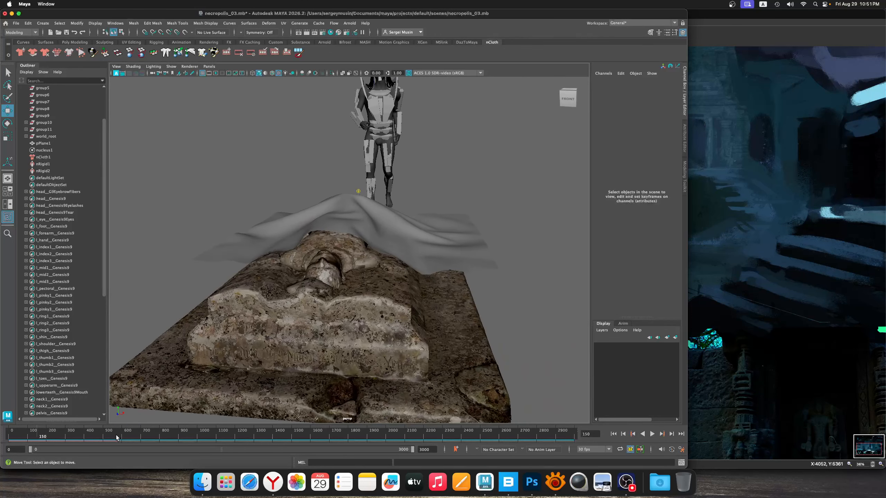
{"action": "left_click_drag", "start_coordinate": [265, 314], "coordinate": [343, 304], "text": "alt"}
{"action": "left_click", "coordinate": [128, 436]}
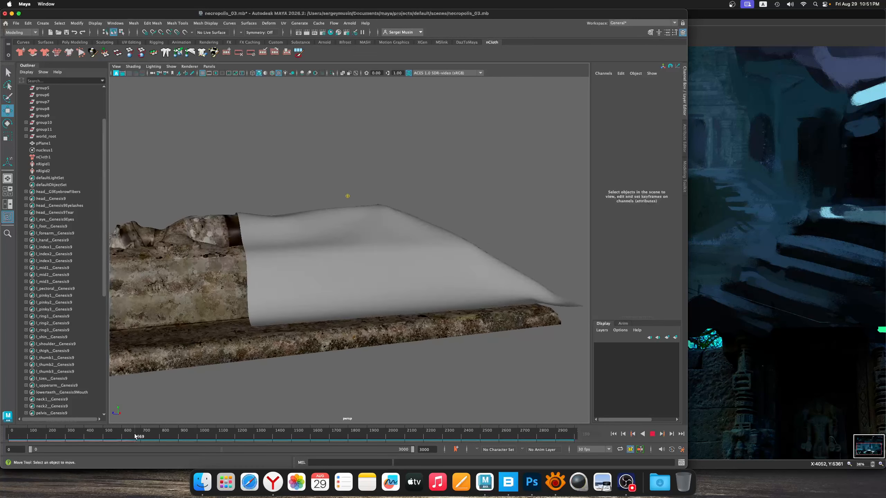
{"action": "left_click_drag", "start_coordinate": [134, 434], "coordinate": [48, 425]}
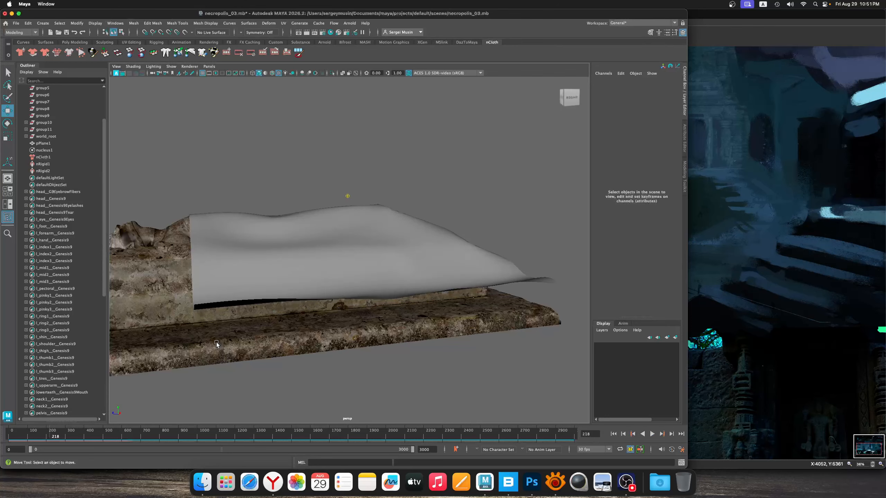
{"action": "left_click_drag", "start_coordinate": [216, 342], "coordinate": [317, 296], "text": "alt"}
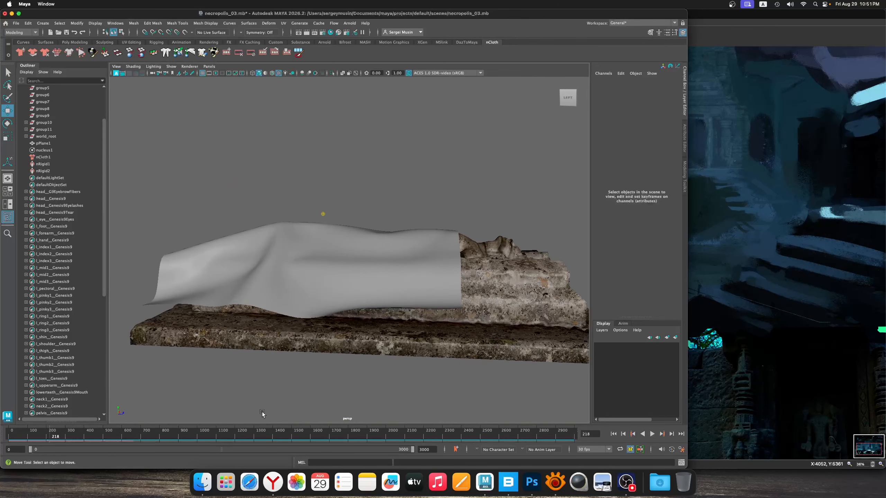
Rerun the cloth simulation, hold it at frame 256, and check the drape from the statue's head end
{"action": "left_click_drag", "start_coordinate": [143, 434], "coordinate": [56, 424]}
{"action": "left_click_drag", "start_coordinate": [399, 280], "coordinate": [312, 284], "text": "alt"}
{"action": "middle_click_drag", "start_coordinate": [374, 267], "coordinate": [377, 283], "text": "alt"}
{"action": "left_click_drag", "start_coordinate": [377, 283], "coordinate": [419, 279], "text": "alt"}
{"action": "scroll", "coordinate": [391, 279], "scroll_direction": "up", "scroll_amount": 5}
Delete all construction history in the scene to keep the cloth in its draped shape
{"action": "left_click", "coordinate": [28, 23]}
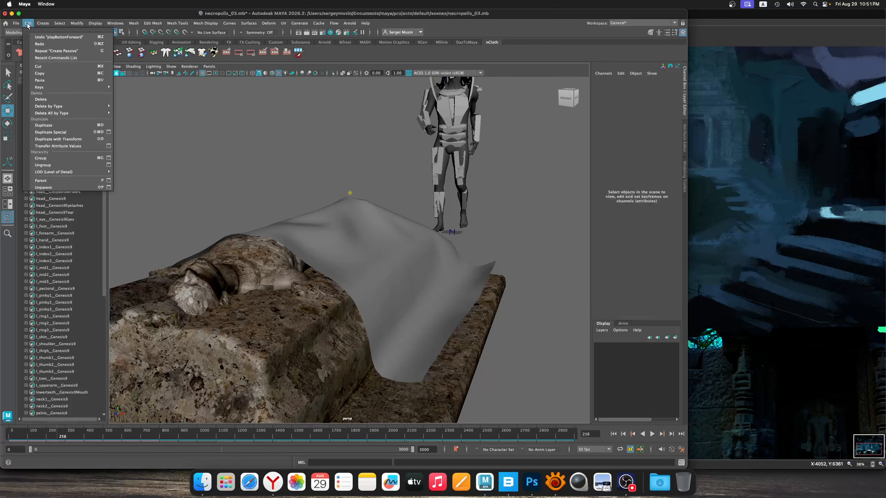
{"action": "mouse_move", "coordinate": [65, 115]}
{"action": "left_click", "coordinate": [135, 118]}
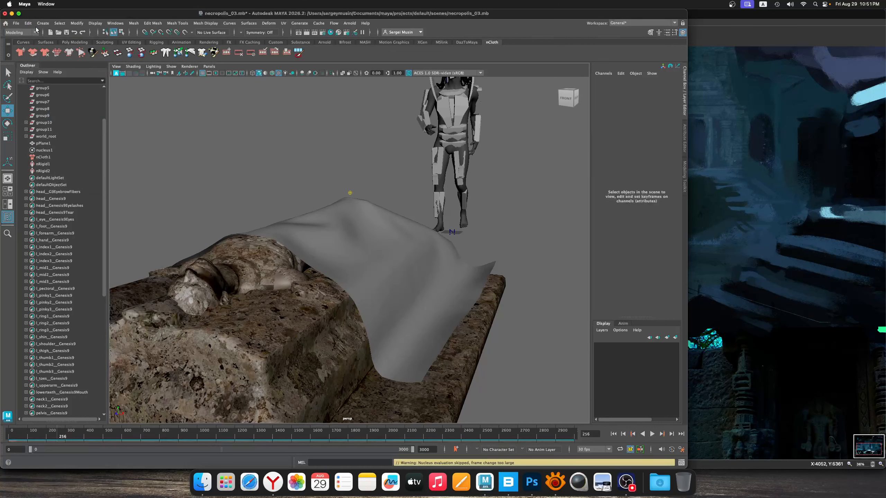
{"action": "left_click", "coordinate": [28, 24]}
{"action": "left_click", "coordinate": [136, 115]}
Select the draped sheet and pick a block of faces at the foot-end part of its loose side flap
{"action": "left_click_drag", "start_coordinate": [319, 217], "coordinate": [370, 231], "text": "alt"}
{"action": "left_click", "coordinate": [359, 231]}
{"action": "left_click_drag", "start_coordinate": [359, 202], "coordinate": [368, 204], "text": "alt"}
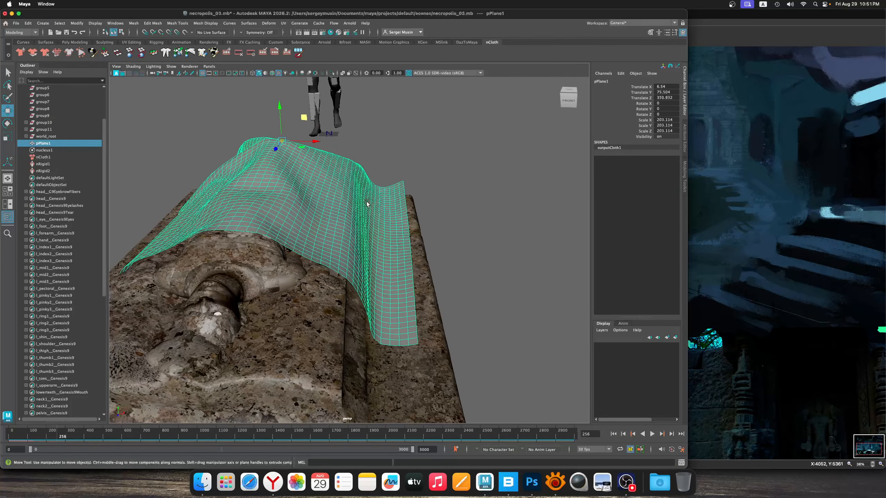
{"action": "right_click_drag", "start_coordinate": [366, 204], "coordinate": [367, 222]}
{"action": "left_click_drag", "start_coordinate": [404, 167], "coordinate": [416, 164], "text": "alt"}
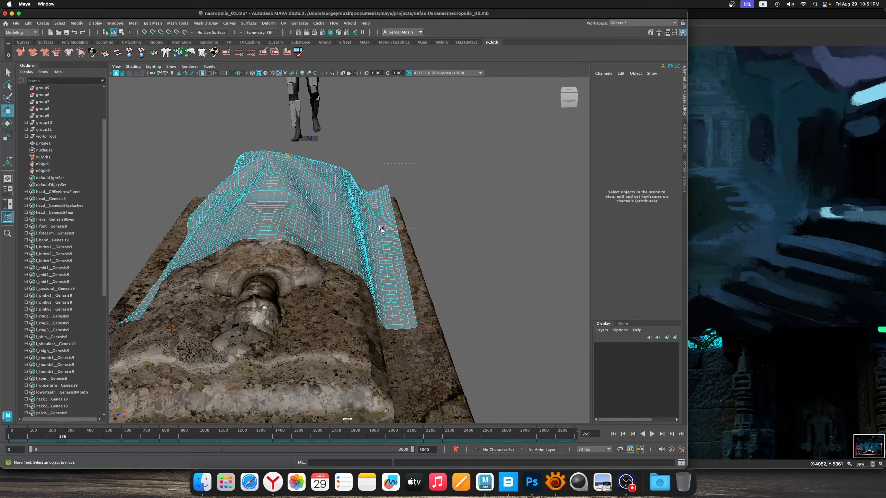
{"action": "left_click_drag", "start_coordinate": [381, 229], "coordinate": [382, 229]}
{"action": "left_click_drag", "start_coordinate": [411, 182], "coordinate": [407, 183]}
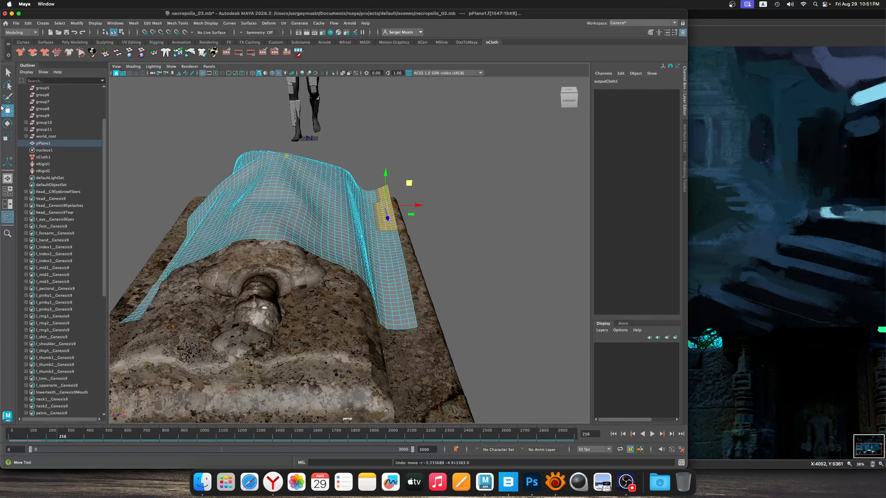
Set the soft selection falloff radius to 20.66 and pull the side flap's faces in toward the tomb
{"action": "double_click", "coordinate": [7, 111]}
{"action": "left_click", "coordinate": [526, 174]}
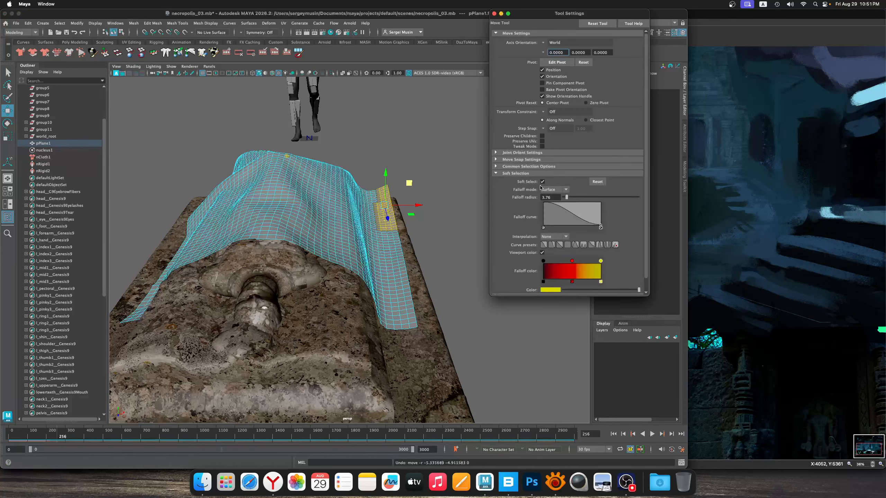
{"action": "left_click_drag", "start_coordinate": [578, 198], "coordinate": [580, 197]}
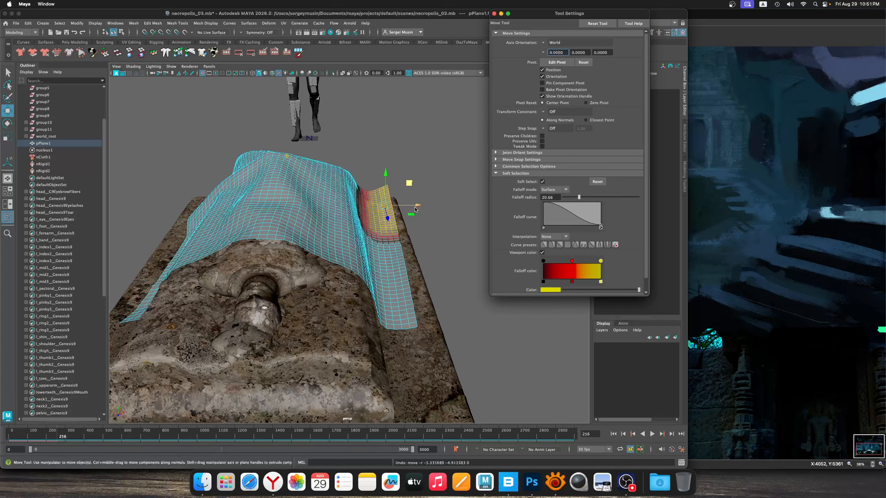
{"action": "left_click_drag", "start_coordinate": [410, 186], "coordinate": [404, 190]}
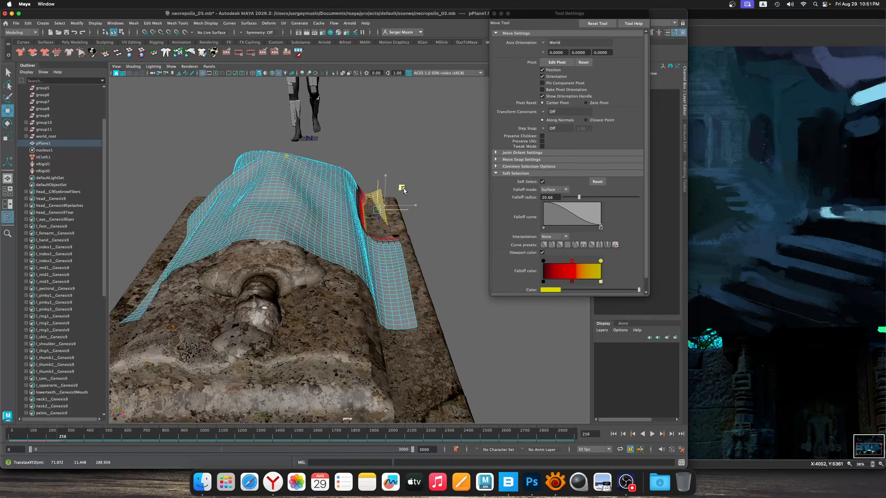
{"action": "left_click", "coordinate": [406, 265]}
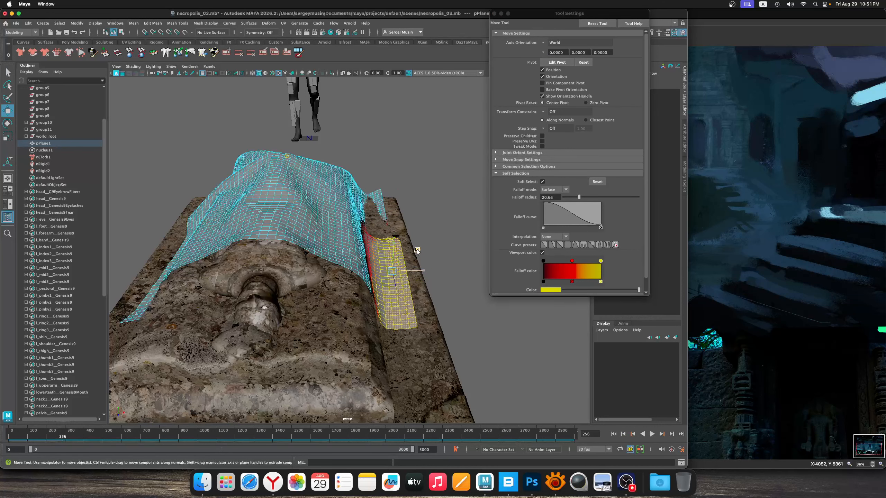
{"action": "mouse_move", "coordinate": [417, 251]}
{"action": "left_mouse_down", "text": "alt"}
{"action": "mouse_move", "coordinate": [346, 251]}
{"action": "mouse_move", "coordinate": [418, 220]}
{"action": "mouse_move", "coordinate": [406, 241]}
{"action": "left_mouse_up", "text": "alt"}
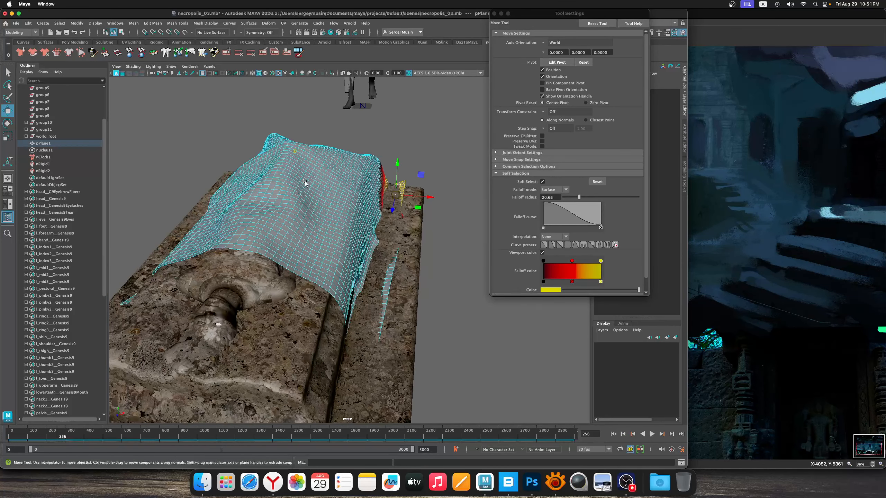
Lasso the sheet's faces at the middle of the foot end and reposition them with the Move tool
{"action": "left_click", "coordinate": [314, 179]}
{"action": "left_click_drag", "start_coordinate": [314, 179], "coordinate": [263, 279]}
{"action": "left_click", "coordinate": [310, 307]}
{"action": "key", "text": "q"}
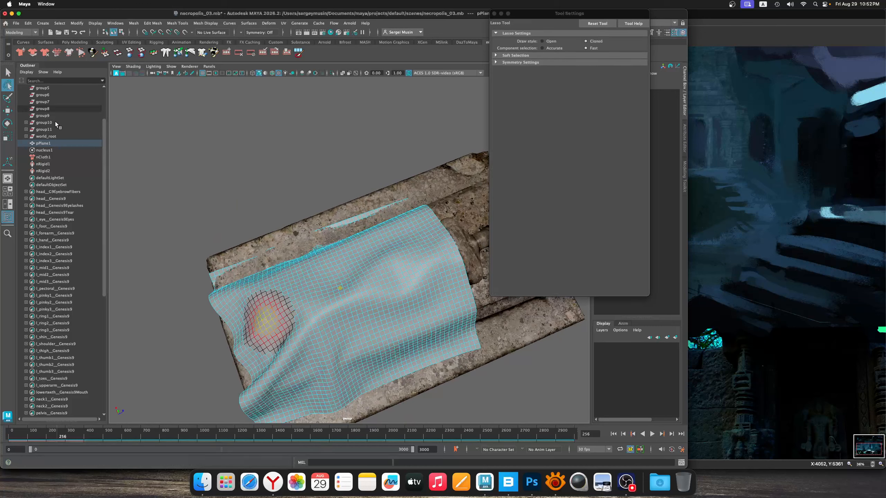
{"action": "left_click_drag", "start_coordinate": [214, 337], "coordinate": [217, 335]}
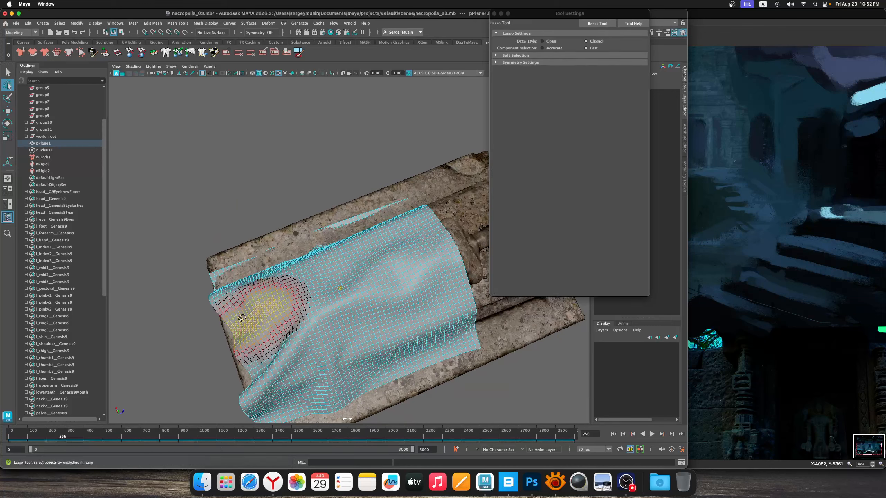
{"action": "key", "text": "w"}
{"action": "left_click_drag", "start_coordinate": [282, 332], "coordinate": [263, 249], "text": "alt"}
Select the faces of one foot-end corner of the sheet and tuck them in against the tomb
{"action": "left_click_drag", "start_coordinate": [256, 210], "coordinate": [303, 271]}
{"action": "left_click_drag", "start_coordinate": [304, 271], "coordinate": [414, 377], "text": "alt"}
{"action": "left_click_drag", "start_coordinate": [373, 299], "coordinate": [300, 340], "text": "alt"}
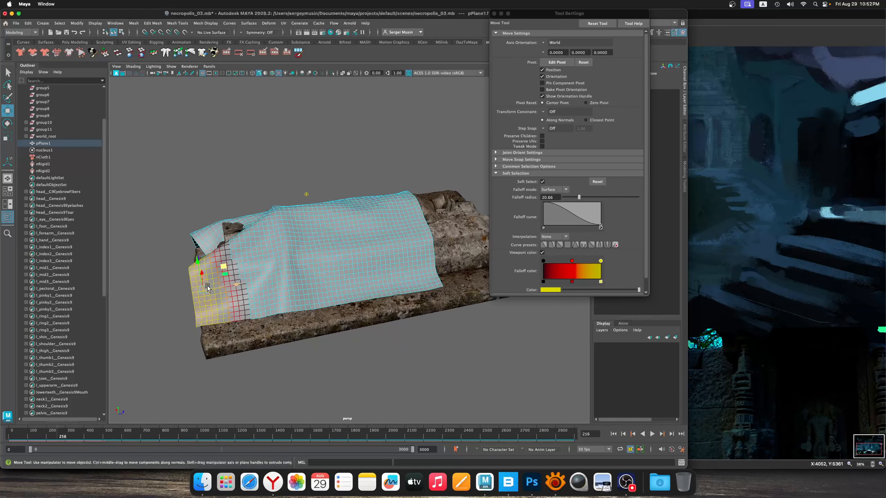
{"action": "left_click_drag", "start_coordinate": [209, 289], "coordinate": [223, 301]}
{"action": "left_click_drag", "start_coordinate": [164, 273], "coordinate": [274, 286], "text": "alt"}
{"action": "middle_click_drag", "start_coordinate": [274, 286], "coordinate": [180, 275], "text": "alt"}
Adjust the sheet's faces around the opposite foot-end corner with soft selection
{"action": "left_click_drag", "start_coordinate": [396, 301], "coordinate": [495, 332]}
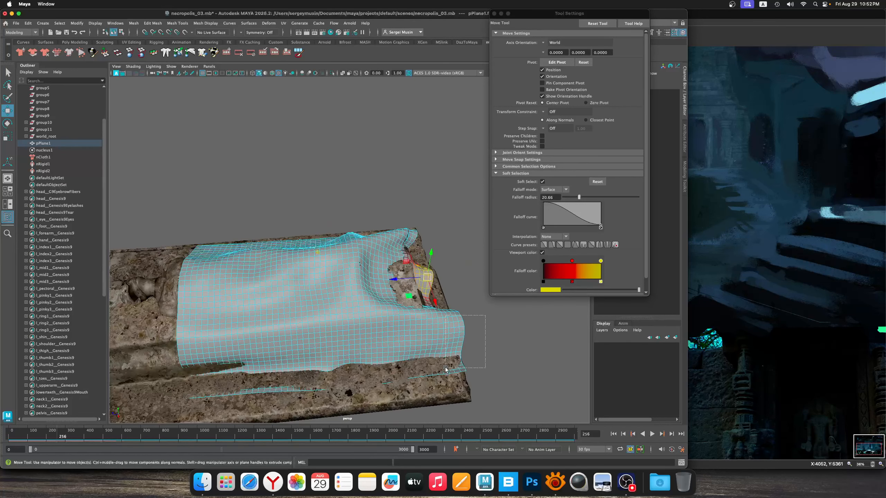
{"action": "left_click_drag", "start_coordinate": [446, 367], "coordinate": [438, 358]}
{"action": "left_click_drag", "start_coordinate": [341, 358], "coordinate": [215, 262], "text": "alt"}
{"action": "scroll", "coordinate": [191, 293], "scroll_direction": "down", "scroll_amount": 3}
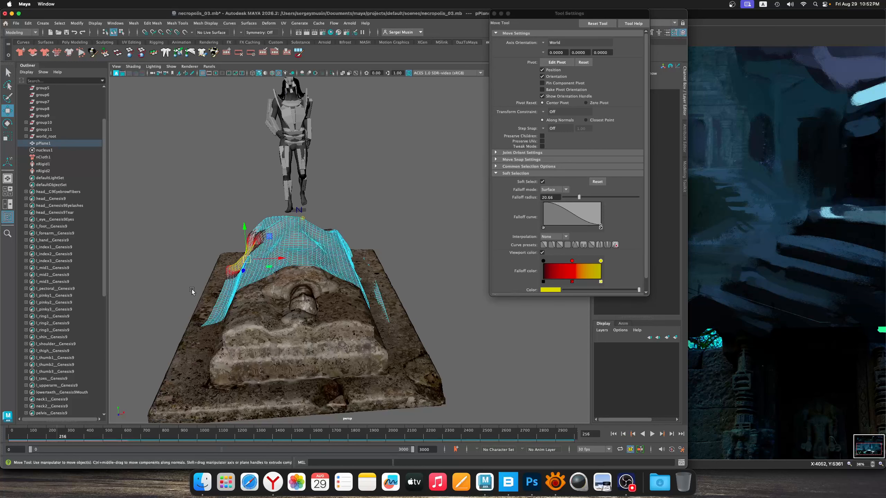
Select the sheet's head-end corner faces on the other long side and push them in toward the tomb
{"action": "left_click_drag", "start_coordinate": [191, 293], "coordinate": [206, 290], "text": "alt"}
{"action": "left_click_drag", "start_coordinate": [204, 248], "coordinate": [206, 268]}
{"action": "left_click_drag", "start_coordinate": [232, 340], "coordinate": [232, 340]}
{"action": "left_click_drag", "start_coordinate": [228, 304], "coordinate": [240, 299]}
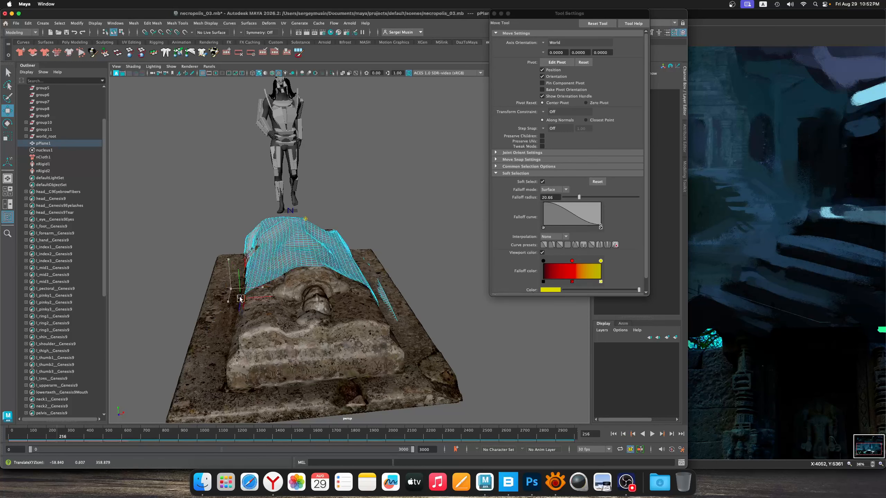
{"action": "mouse_move", "coordinate": [357, 292]}
{"action": "left_mouse_down", "text": "alt"}
{"action": "mouse_move", "coordinate": [336, 300]}
{"action": "mouse_move", "coordinate": [371, 276]}
{"action": "mouse_move", "coordinate": [332, 275]}
{"action": "mouse_move", "coordinate": [331, 247]}
{"action": "mouse_move", "coordinate": [332, 266]}
{"action": "mouse_move", "coordinate": [359, 296]}
{"action": "left_mouse_up", "text": "alt"}
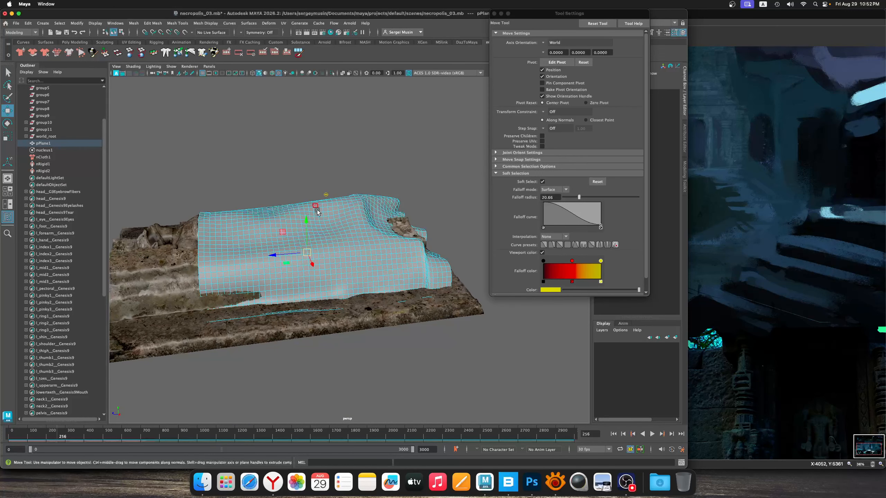
{"action": "left_click_drag", "start_coordinate": [317, 211], "coordinate": [345, 241], "text": "alt"}
{"action": "right_click_drag", "start_coordinate": [336, 217], "coordinate": [357, 210]}
Save the scene and raise the whole sheet above the tomb to a Translate Y of about 171
{"action": "key", "text": "super+s"}
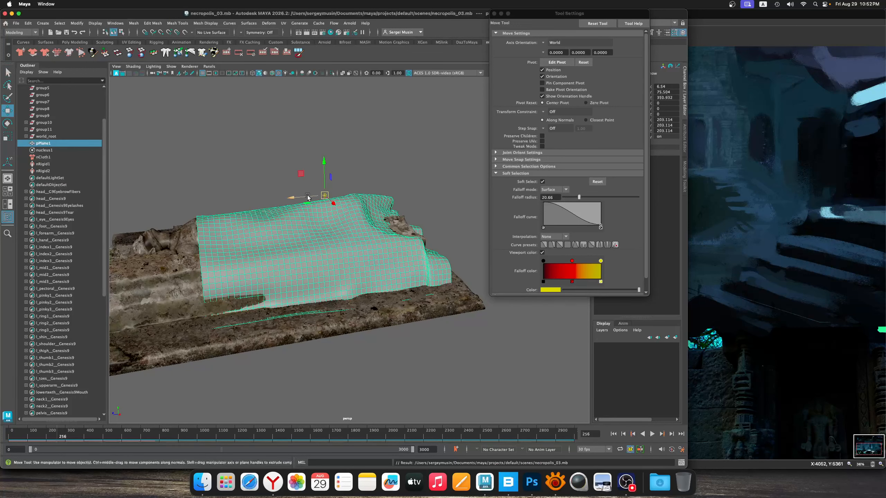
{"action": "left_click_drag", "start_coordinate": [304, 170], "coordinate": [292, 40]}
{"action": "right_click_drag", "start_coordinate": [340, 144], "coordinate": [300, 164], "text": "alt"}
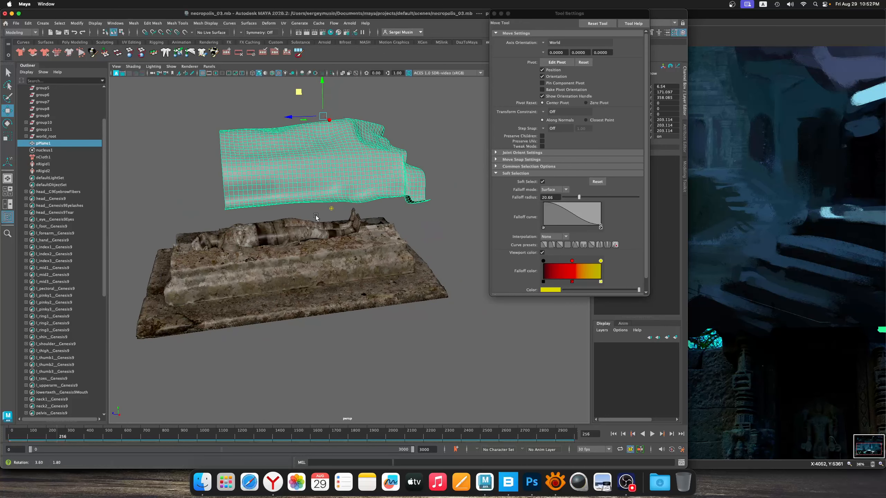
Select the statue and the Old Tomb, group them together, and center the new group's pivot
{"action": "left_click_drag", "start_coordinate": [251, 223], "coordinate": [334, 314]}
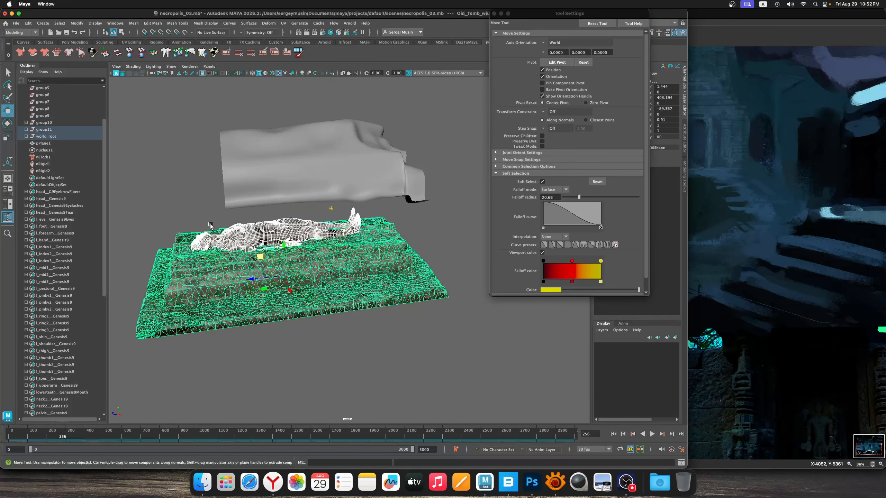
{"action": "left_click", "coordinate": [46, 132]}
{"action": "left_click", "coordinate": [50, 138]}
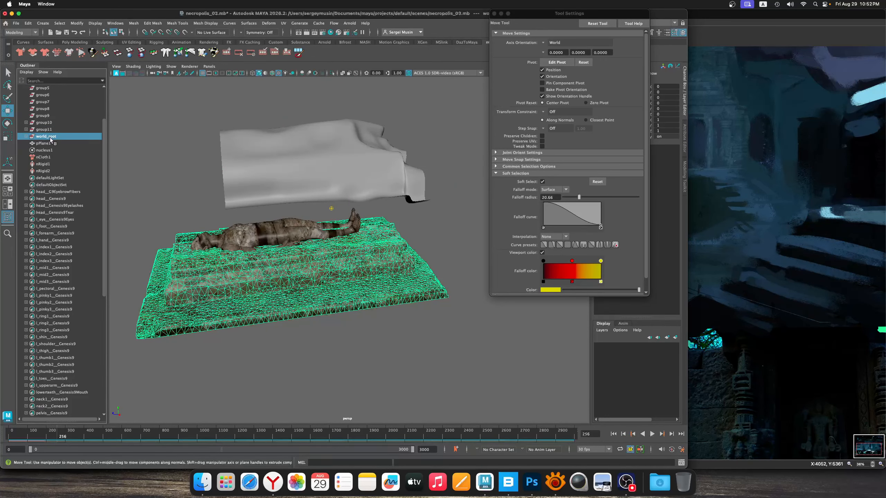
{"action": "left_click_drag", "start_coordinate": [237, 242], "coordinate": [281, 297]}
{"action": "key", "text": "ctrl+g"}
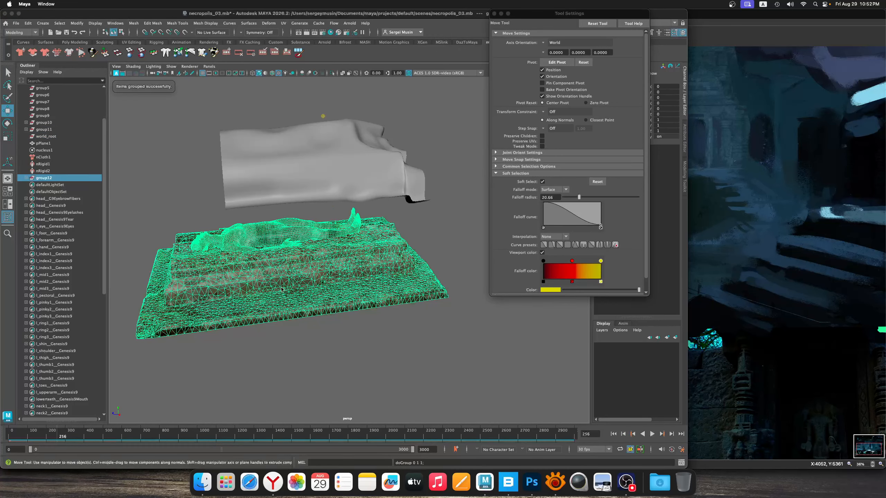
{"action": "left_click", "coordinate": [77, 27]}
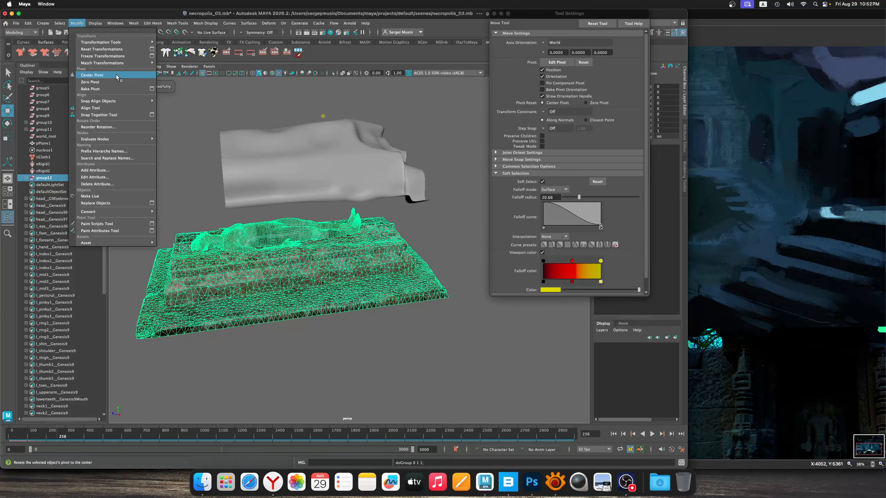
{"action": "left_click", "coordinate": [117, 76]}
Try scaling the statue and tomb group uniformly down to about 0.275, and undo back through the scaling, pivot change and grouping
{"action": "scroll", "coordinate": [286, 254], "scroll_direction": "up", "scroll_amount": 2}
{"action": "left_click_drag", "start_coordinate": [286, 254], "coordinate": [298, 244], "text": "alt"}
{"action": "middle_click_drag", "start_coordinate": [298, 244], "coordinate": [317, 244], "text": "alt"}
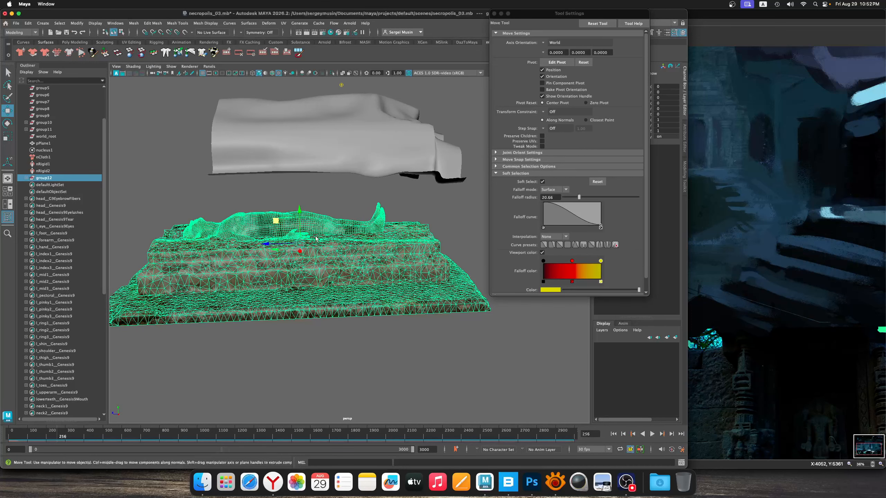
{"action": "key", "text": "r"}
{"action": "left_click_drag", "start_coordinate": [301, 244], "coordinate": [194, 234]}
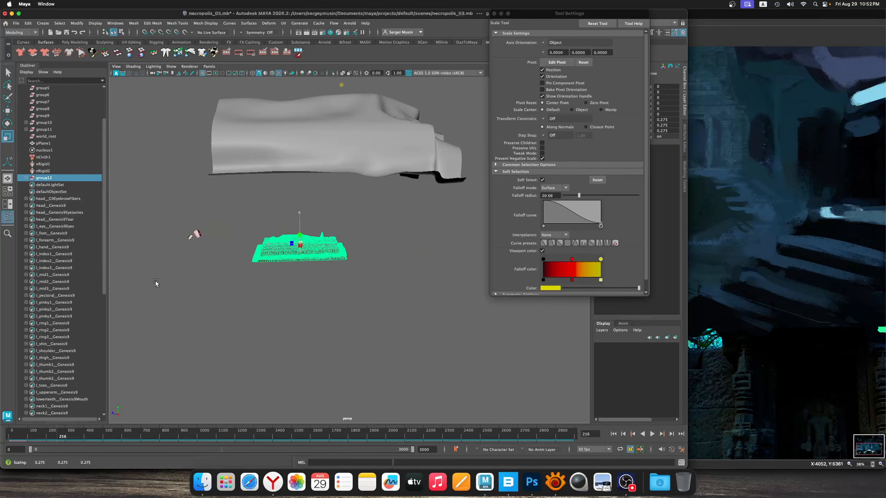
{"action": "key", "text": "ctrl+z"}
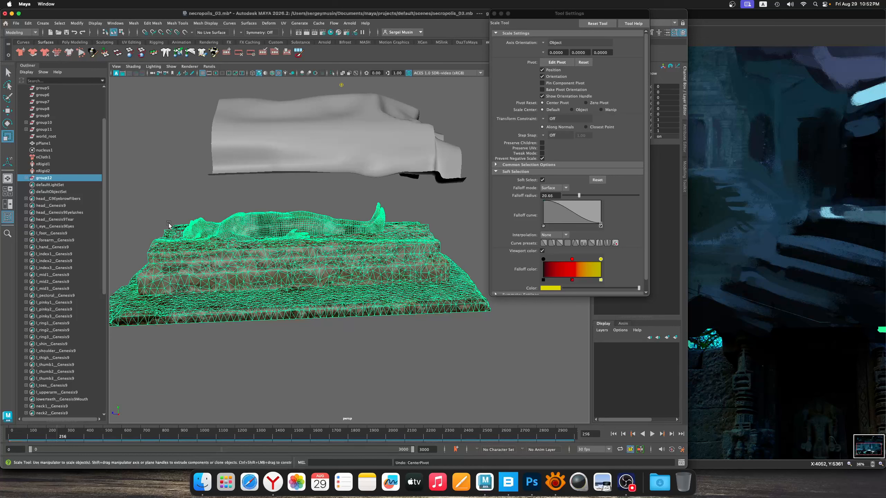
{"action": "key", "text": "ctrl+z"}
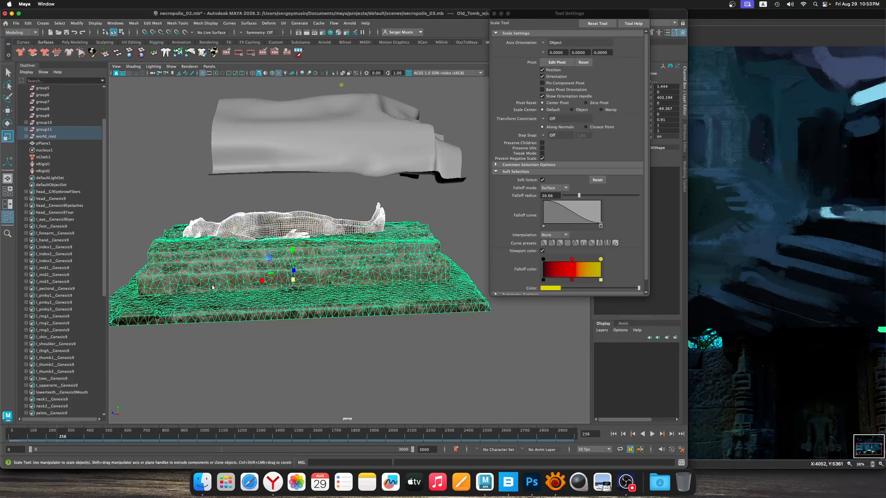
Group the statue and the Old Tomb together again and center the new group's pivot
{"action": "left_click", "coordinate": [48, 130]}
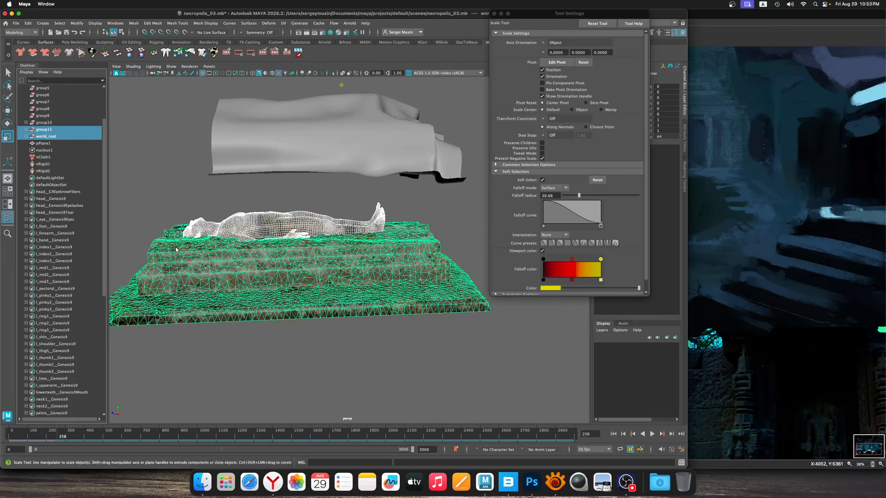
{"action": "key", "text": "ctrl+g"}
{"action": "left_click", "coordinate": [80, 26]}
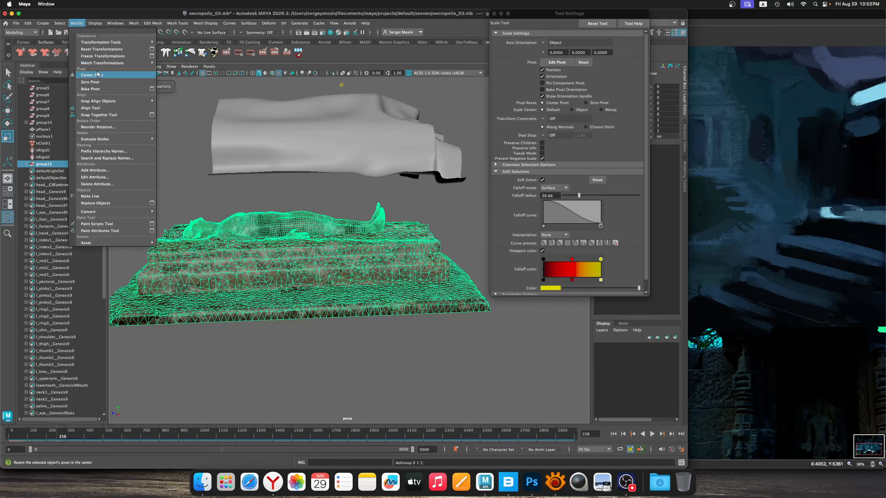
{"action": "left_click", "coordinate": [91, 76]}
Scale the statue and tomb group uniformly down to about 0.086
{"action": "left_click_drag", "start_coordinate": [302, 241], "coordinate": [150, 246]}
{"action": "right_click_drag", "start_coordinate": [329, 234], "coordinate": [405, 289], "text": "alt"}
{"action": "middle_click_drag", "start_coordinate": [311, 231], "coordinate": [432, 265], "text": "alt"}
{"action": "right_click_drag", "start_coordinate": [431, 265], "coordinate": [479, 275], "text": "alt"}
{"action": "middle_click_drag", "start_coordinate": [421, 267], "coordinate": [310, 251], "text": "alt"}
{"action": "right_click_drag", "start_coordinate": [310, 251], "coordinate": [352, 286], "text": "alt"}
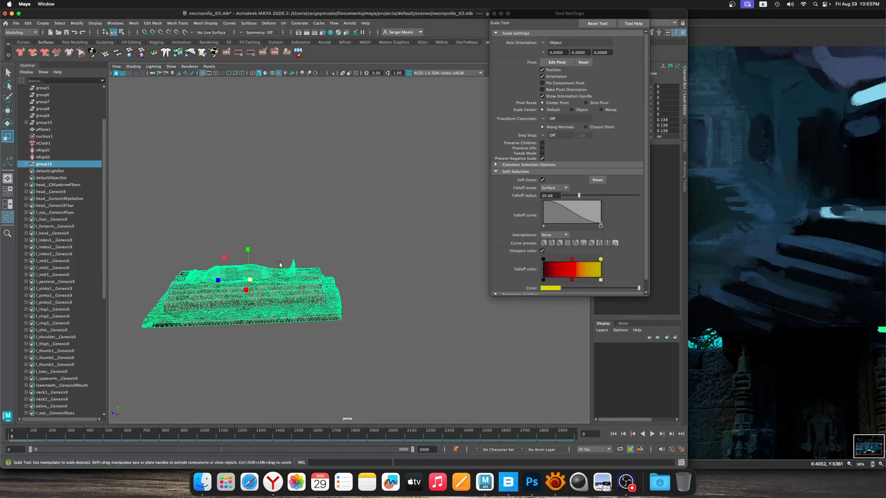
{"action": "middle_click_drag", "start_coordinate": [269, 250], "coordinate": [282, 247], "text": "alt"}
{"action": "right_click_drag", "start_coordinate": [283, 247], "coordinate": [426, 237], "text": "alt"}
{"action": "middle_click_drag", "start_coordinate": [298, 242], "coordinate": [325, 232], "text": "alt"}
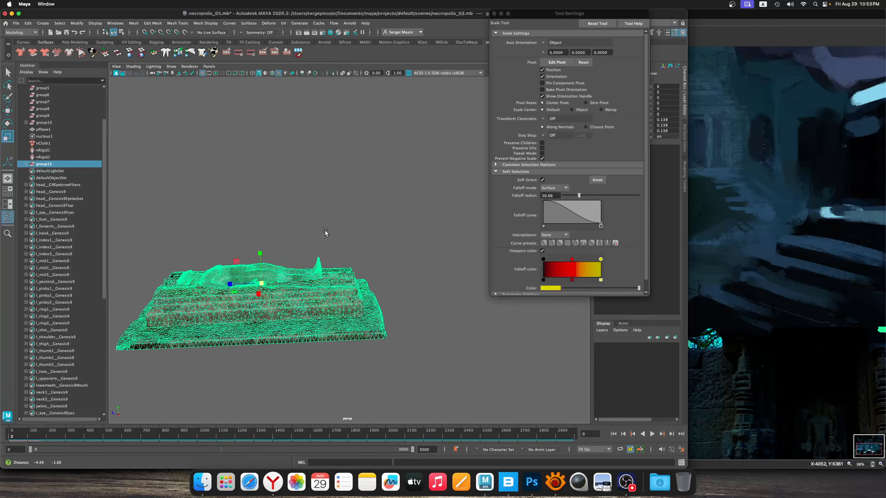
{"action": "right_click_drag", "start_coordinate": [325, 232], "coordinate": [344, 258], "text": "alt"}
{"action": "right_click_drag", "start_coordinate": [262, 287], "coordinate": [258, 242], "text": "alt"}
{"action": "left_click", "coordinate": [302, 231]}
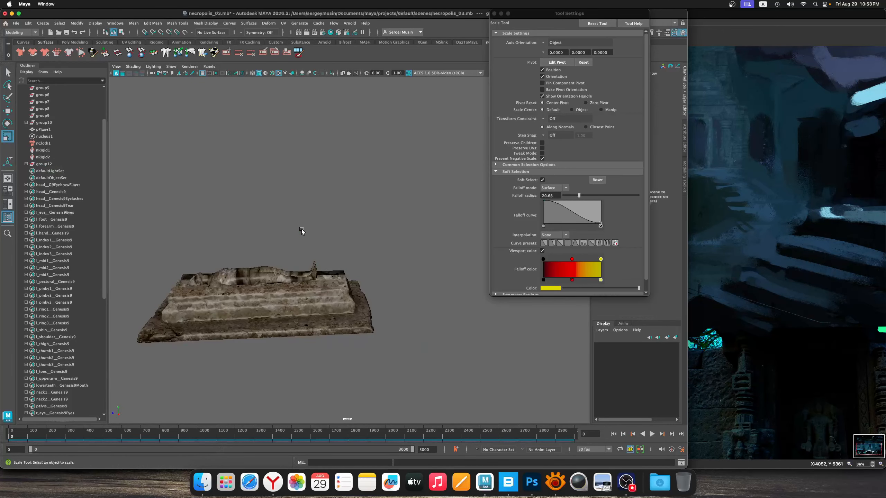
{"action": "middle_click_drag", "start_coordinate": [303, 232], "coordinate": [342, 231], "text": "alt"}
{"action": "right_click_drag", "start_coordinate": [342, 232], "coordinate": [372, 253], "text": "alt"}
{"action": "middle_click_drag", "start_coordinate": [372, 253], "coordinate": [359, 249], "text": "alt"}
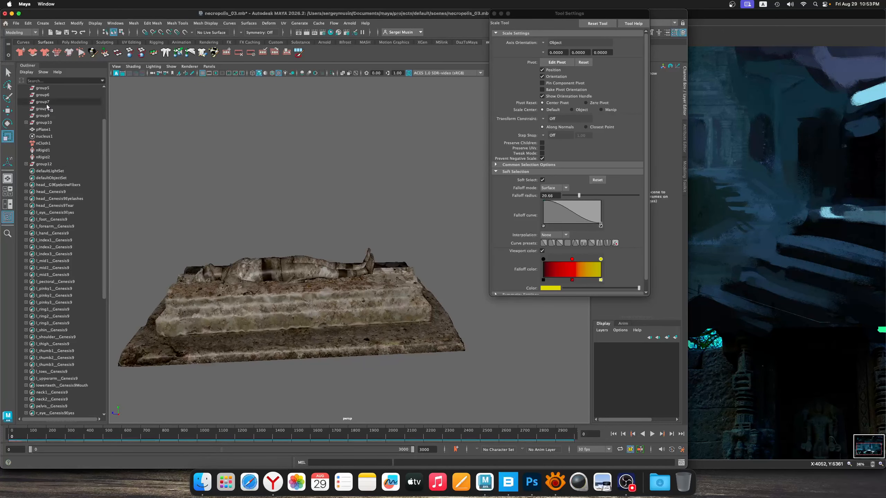
Create a new polygon plane and close the tool settings window
{"action": "left_click", "coordinate": [45, 42]}
{"action": "left_click", "coordinate": [63, 43]}
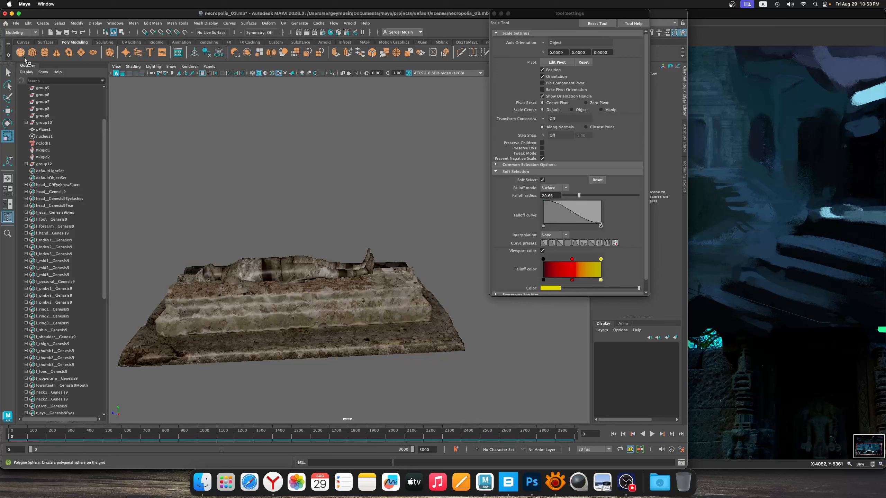
{"action": "left_click", "coordinate": [84, 55]}
{"action": "scroll", "coordinate": [294, 261], "scroll_direction": "down", "scroll_amount": 4}
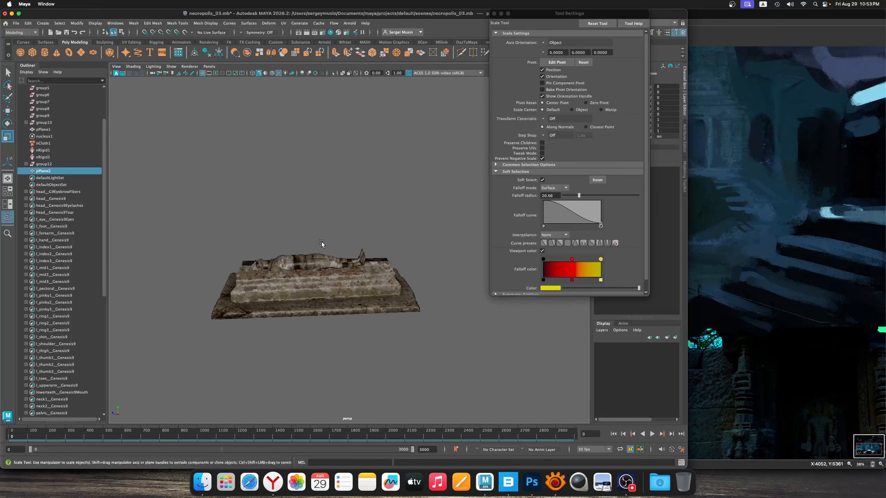
{"action": "scroll", "coordinate": [352, 272], "scroll_direction": "down", "scroll_amount": 3}
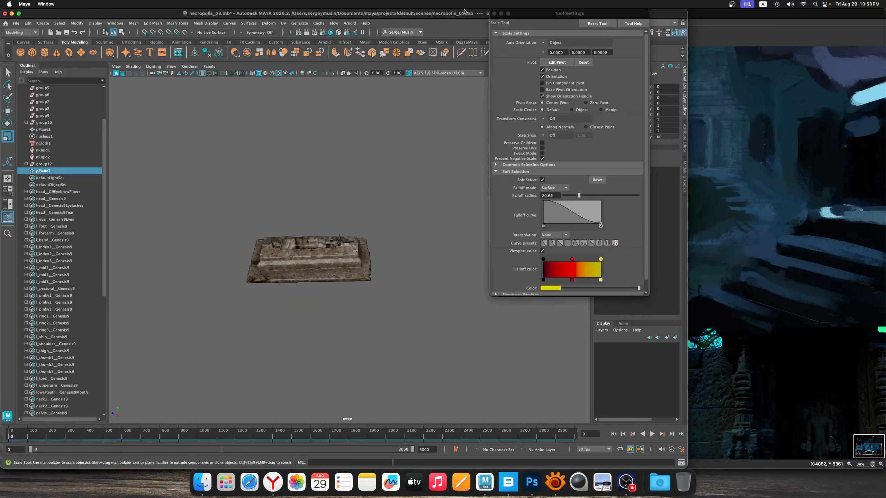
{"action": "left_click", "coordinate": [495, 14]}
{"action": "scroll", "coordinate": [453, 241], "scroll_direction": "down", "scroll_amount": 10}
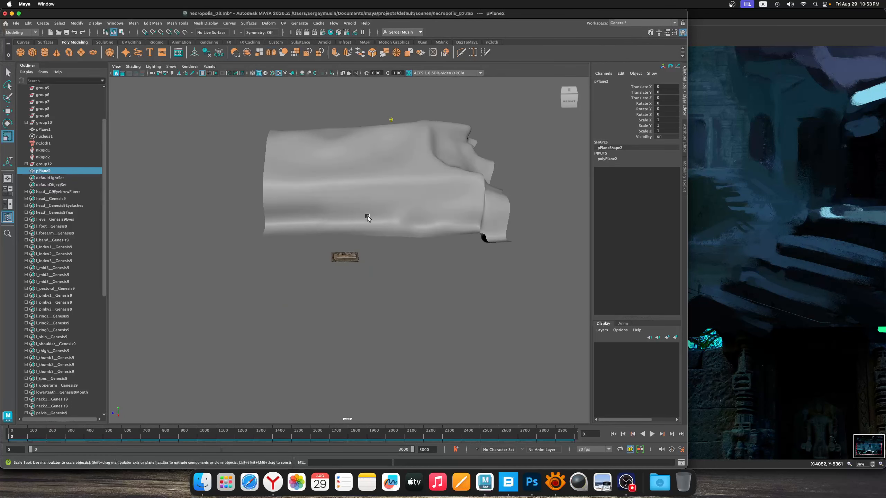
{"action": "left_click_drag", "start_coordinate": [368, 215], "coordinate": [410, 202], "text": "alt"}
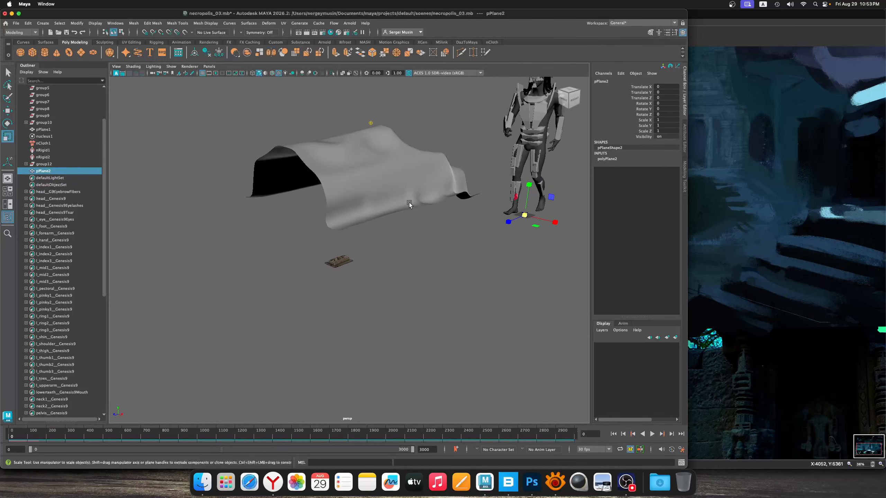
Scale the new plane uniformly to about 100.27 and move it beside the tomb to about X -59, Z 320.6
{"action": "left_click_drag", "start_coordinate": [533, 222], "coordinate": [362, 270]}
{"action": "key", "text": "w"}
{"action": "key", "text": "f"}
{"action": "right_click_drag", "start_coordinate": [344, 246], "coordinate": [366, 289], "text": "alt"}
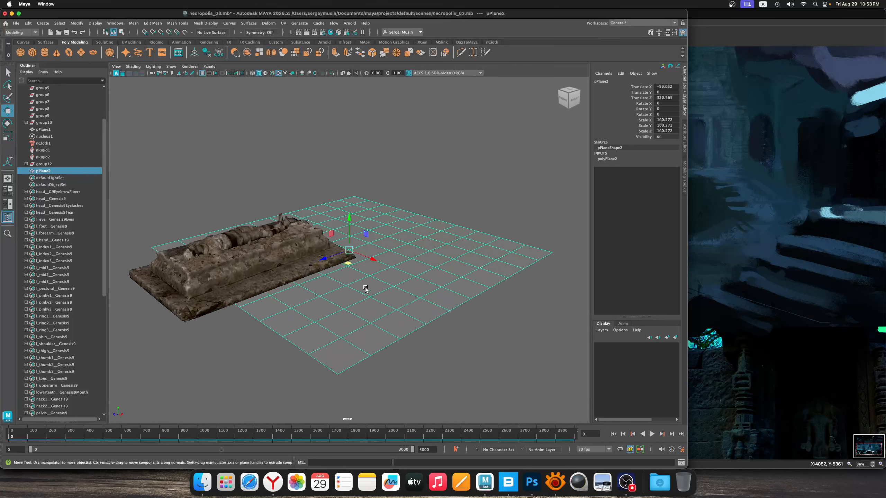
{"action": "left_click_drag", "start_coordinate": [366, 289], "coordinate": [362, 287], "text": "alt"}
{"action": "right_click_drag", "start_coordinate": [362, 287], "coordinate": [349, 227], "text": "alt"}
{"action": "left_click_drag", "start_coordinate": [350, 227], "coordinate": [311, 242], "text": "alt"}
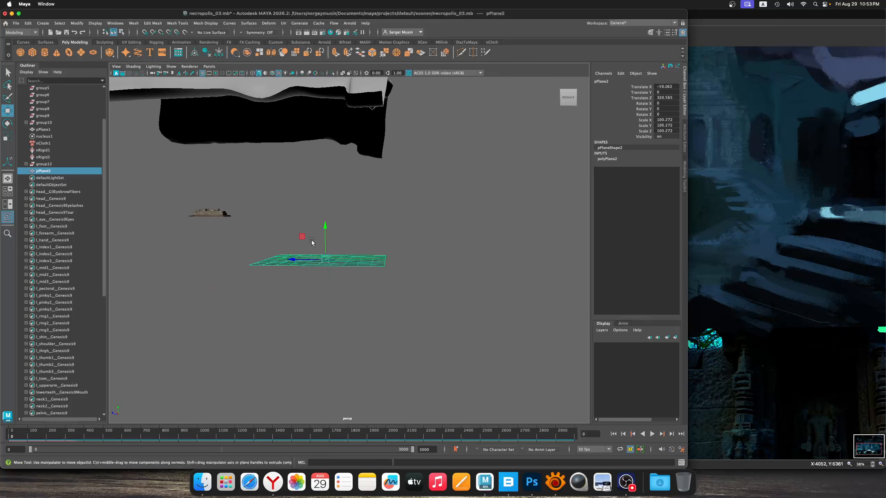
Scale the plane uniformly down to about 27.85 and place it above the tomb at about X 2.7, Y 44.6, Z 389.1
{"action": "left_click_drag", "start_coordinate": [239, 198], "coordinate": [239, 197]}
{"action": "key", "text": "super+z"}
{"action": "left_click_drag", "start_coordinate": [299, 234], "coordinate": [203, 180]}
{"action": "key", "text": "f"}
{"action": "right_click_drag", "start_coordinate": [390, 278], "coordinate": [340, 248], "text": "alt"}
{"action": "left_click_drag", "start_coordinate": [340, 247], "coordinate": [420, 291], "text": "alt"}
{"action": "left_click_drag", "start_coordinate": [420, 291], "coordinate": [232, 253], "text": "alt"}
{"action": "key", "text": "r"}
{"action": "key", "text": "w"}
{"action": "left_click_drag", "start_coordinate": [334, 277], "coordinate": [345, 297]}
{"action": "key", "text": "f"}
{"action": "middle_click_drag", "start_coordinate": [389, 297], "coordinate": [395, 219], "text": "alt"}
{"action": "right_click_drag", "start_coordinate": [395, 218], "coordinate": [361, 225], "text": "alt"}
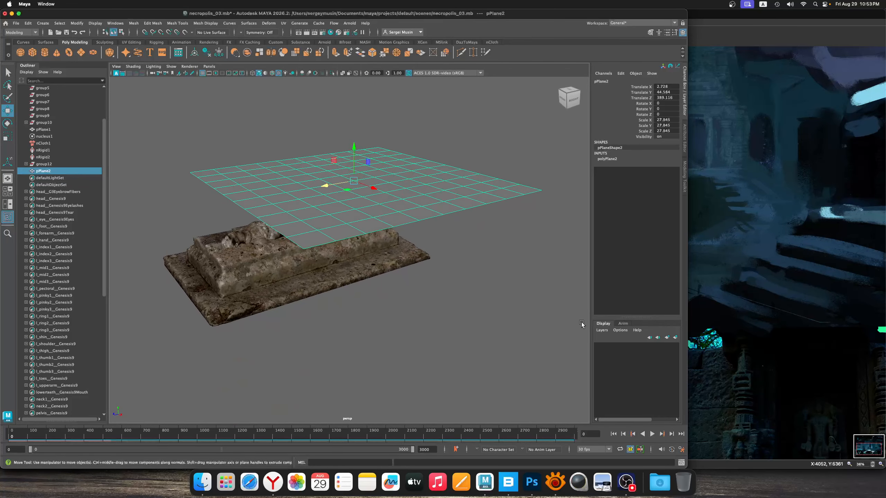
Set the plane's Subdivisions Width and Subdivisions Height to 50
{"action": "left_click", "coordinate": [607, 160]}
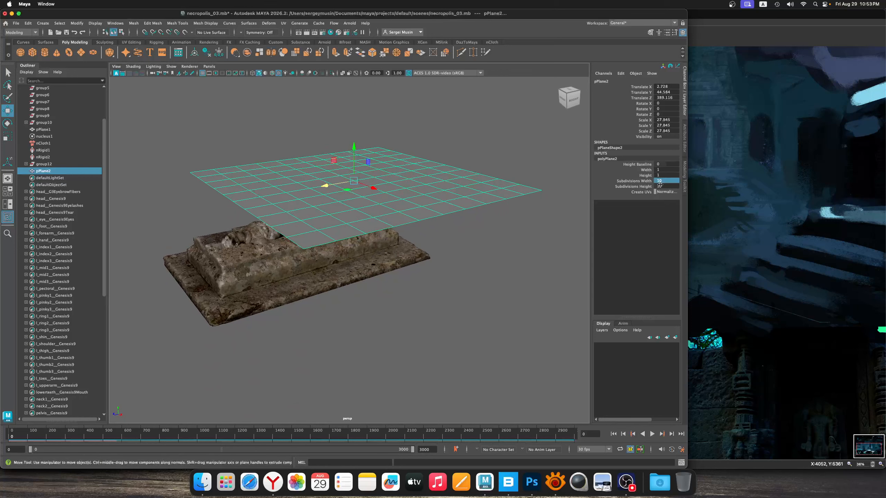
{"action": "type", "text": "50"}
{"action": "key", "text": "Return"}
Turn the subdivided plane above the tomb into an nCloth object
{"action": "left_click_drag", "start_coordinate": [459, 244], "coordinate": [418, 291], "text": "alt"}
{"action": "middle_click_drag", "start_coordinate": [418, 290], "coordinate": [368, 258], "text": "alt"}
{"action": "right_click_drag", "start_coordinate": [368, 257], "coordinate": [334, 246], "text": "alt"}
{"action": "left_click_drag", "start_coordinate": [334, 246], "coordinate": [332, 251], "text": "alt"}
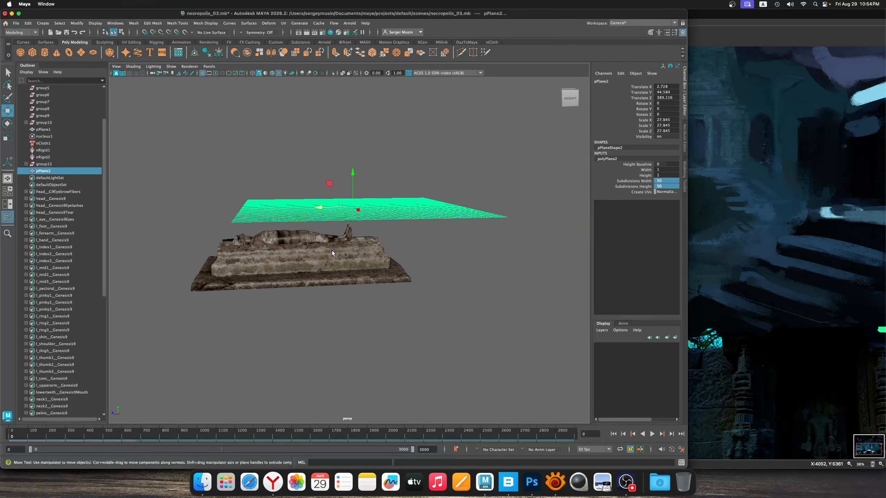
{"action": "right_click_drag", "start_coordinate": [332, 250], "coordinate": [362, 276], "text": "alt"}
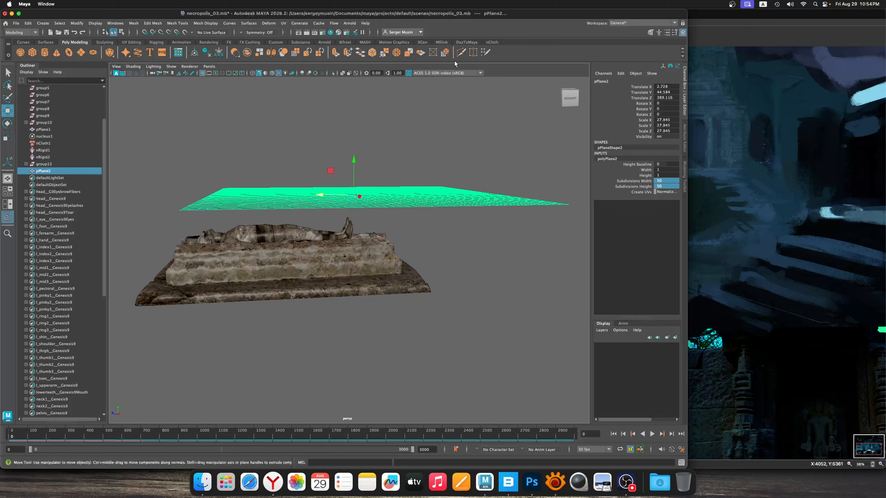
{"action": "left_click", "coordinate": [492, 42]}
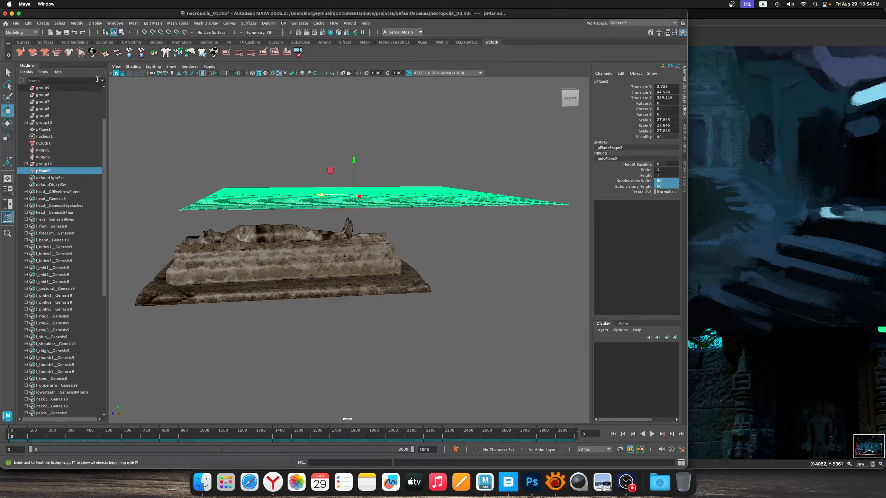
{"action": "left_click", "coordinate": [19, 52]}
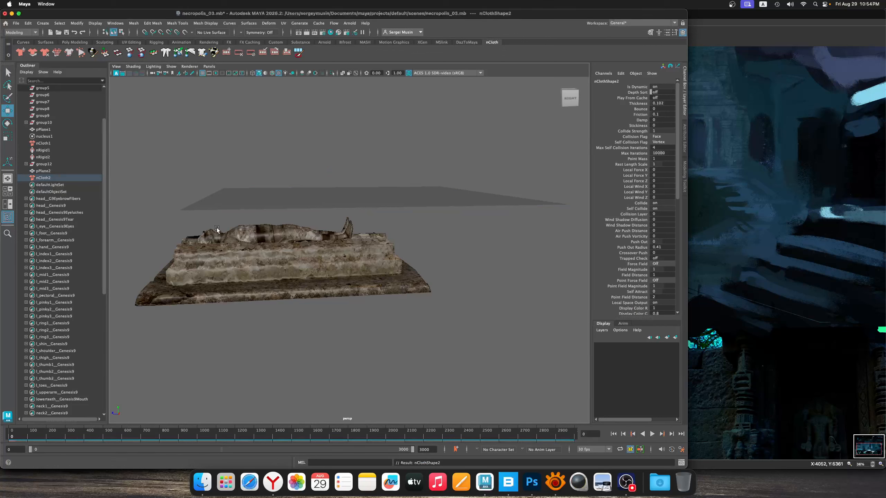
Switch to hierarchy selection, select the whole statue and tomb group, and make its meshes passive colliders
{"action": "left_click_drag", "start_coordinate": [316, 313], "coordinate": [138, 197]}
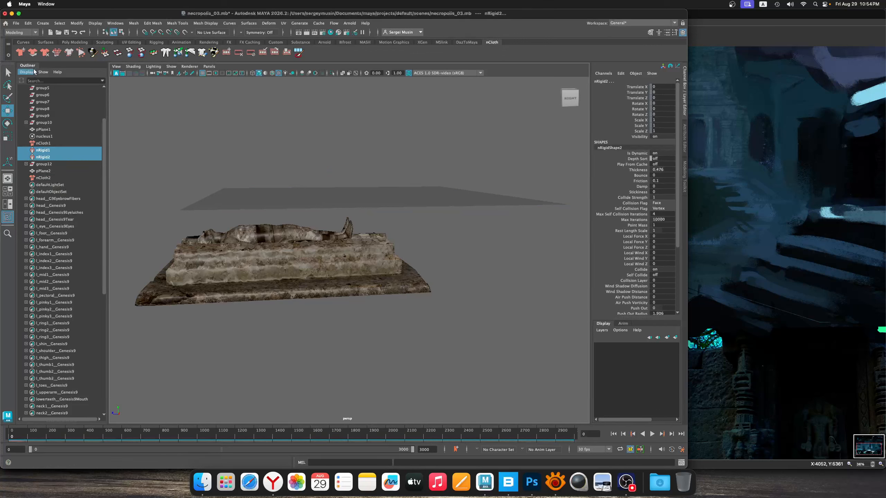
{"action": "left_click", "coordinate": [105, 32]}
{"action": "left_click", "coordinate": [245, 235]}
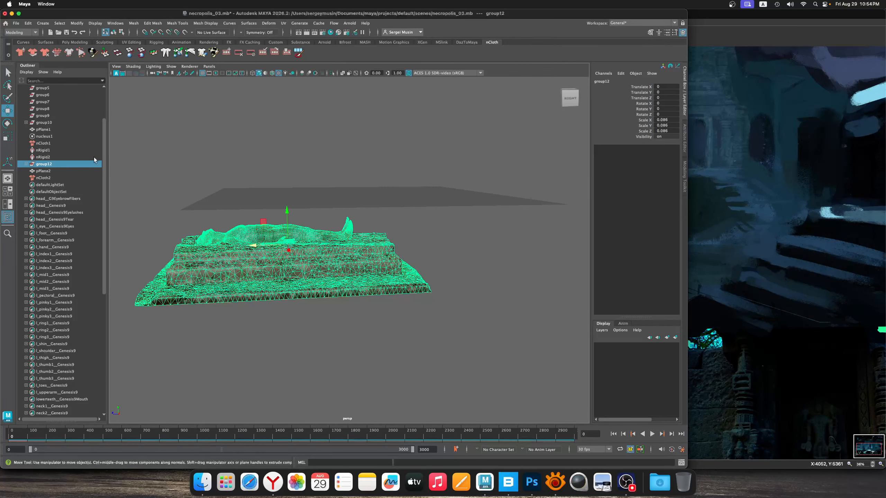
{"action": "left_click", "coordinate": [33, 54]}
Play the cloth simulation to drop the plane over the statue and tomb, and stop the playback
{"action": "scroll", "coordinate": [312, 267], "scroll_direction": "up", "scroll_amount": 3}
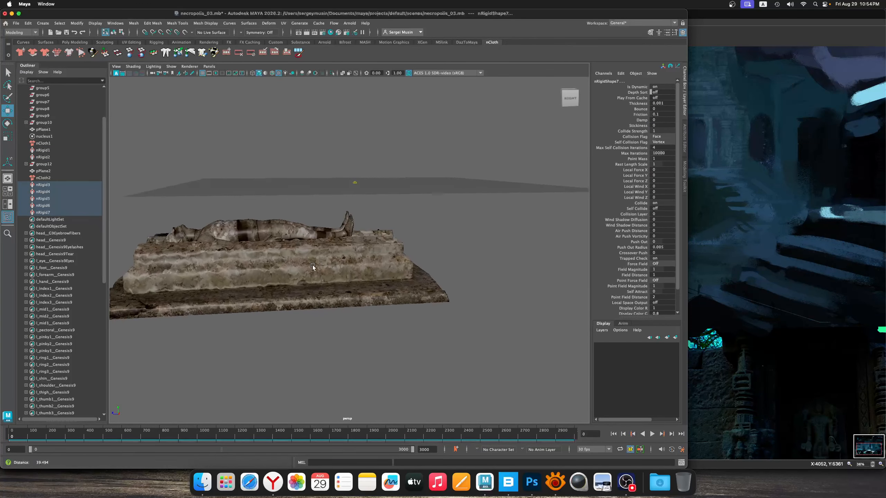
{"action": "left_click_drag", "start_coordinate": [313, 267], "coordinate": [373, 261], "text": "alt"}
{"action": "middle_click_drag", "start_coordinate": [372, 261], "coordinate": [377, 226], "text": "alt"}
{"action": "right_click_drag", "start_coordinate": [377, 225], "coordinate": [339, 229], "text": "alt"}
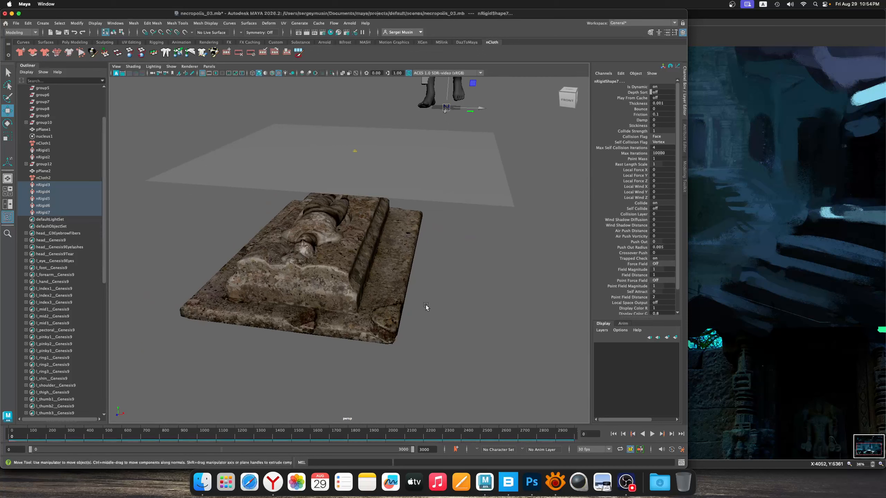
{"action": "left_click", "coordinate": [652, 434]}
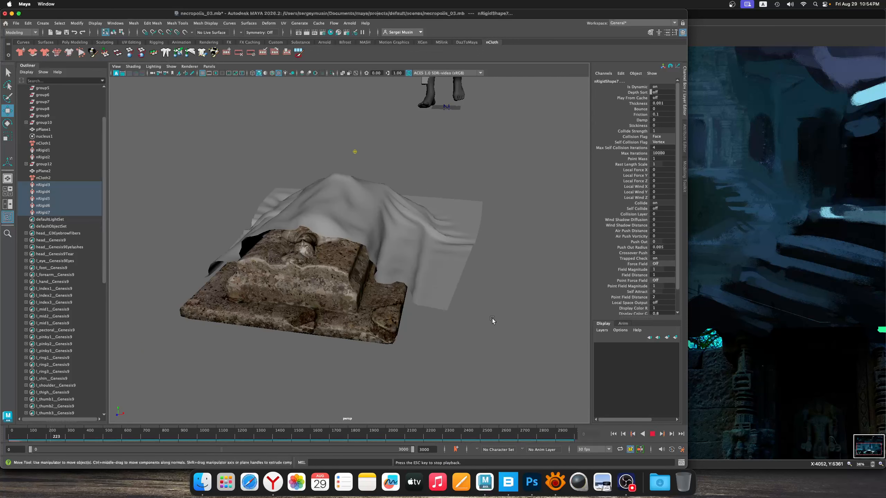
{"action": "key", "text": "Escape"}
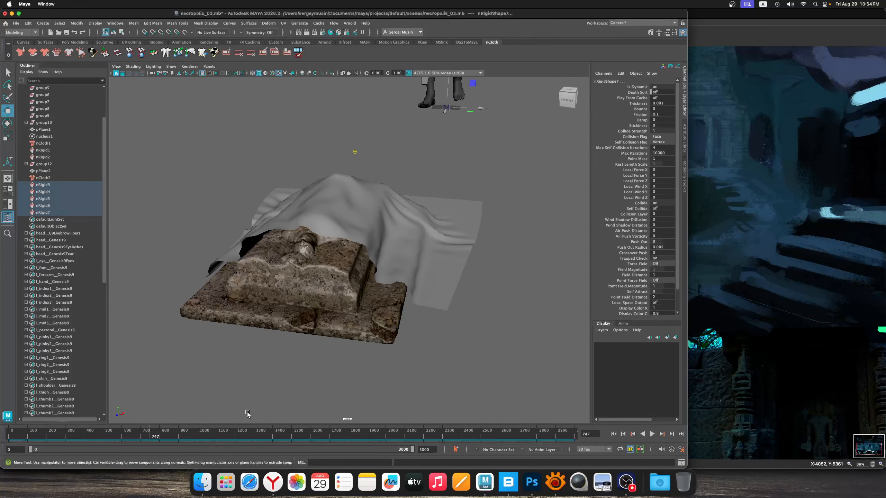
Resume the cloth simulation playback and take the timeline back to about frame 67
{"action": "left_click_drag", "start_coordinate": [276, 373], "coordinate": [371, 276], "text": "alt"}
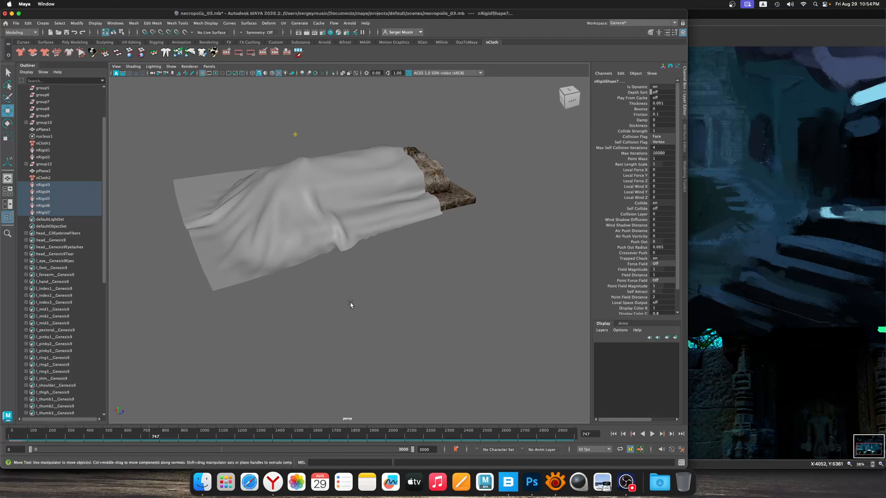
{"action": "left_click_drag", "start_coordinate": [352, 305], "coordinate": [342, 354], "text": "alt"}
{"action": "key", "text": "alt+v"}
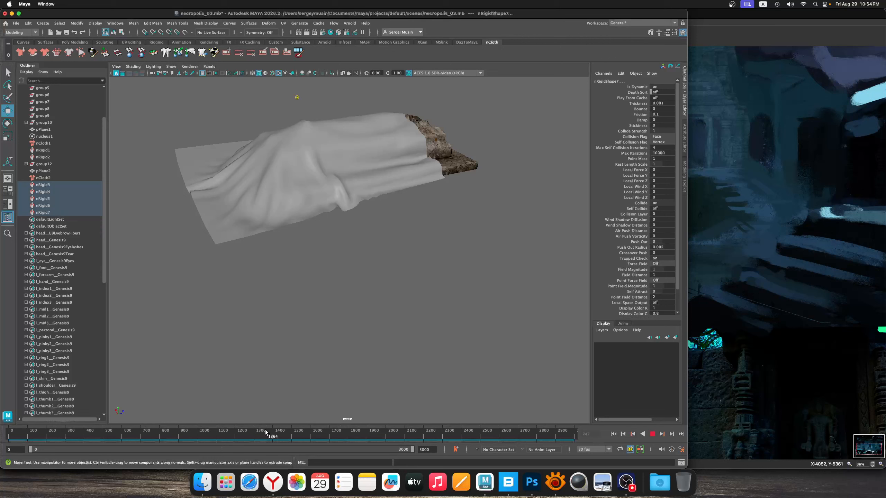
{"action": "left_click_drag", "start_coordinate": [32, 432], "coordinate": [22, 433]}
Inspect the draped cloth from several sides and delete the history of all objects in the scene
{"action": "left_click_drag", "start_coordinate": [347, 277], "coordinate": [345, 224], "text": "alt"}
{"action": "middle_click_drag", "start_coordinate": [345, 224], "coordinate": [313, 232], "text": "alt"}
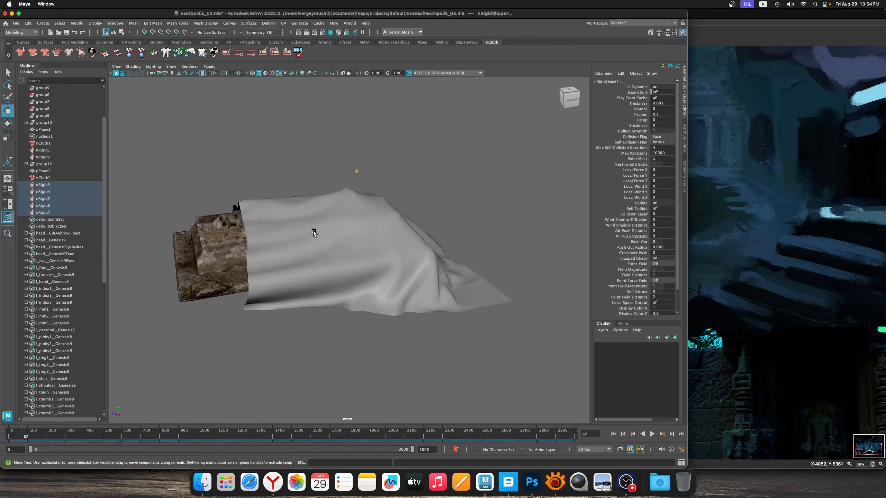
{"action": "right_click_drag", "start_coordinate": [313, 232], "coordinate": [331, 234], "text": "alt"}
{"action": "left_click_drag", "start_coordinate": [331, 234], "coordinate": [326, 268], "text": "alt"}
{"action": "middle_click_drag", "start_coordinate": [326, 235], "coordinate": [332, 233], "text": "alt"}
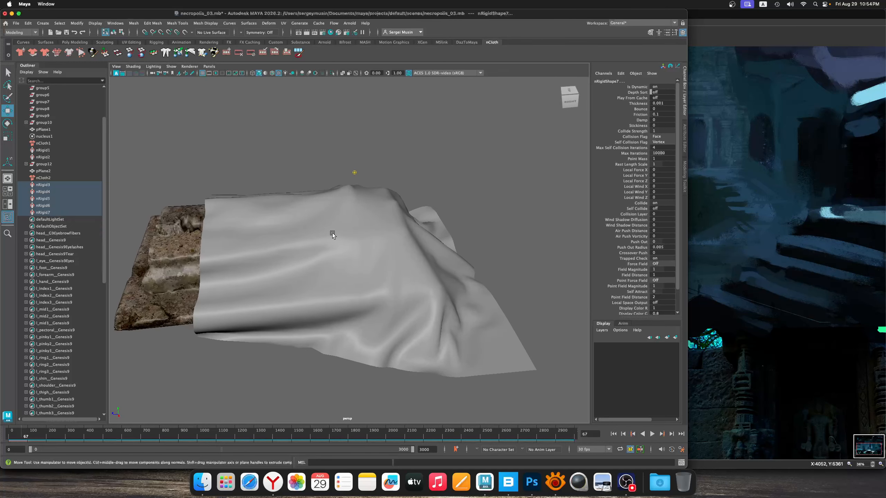
{"action": "left_click", "coordinate": [28, 24]}
{"action": "mouse_move", "coordinate": [67, 113]}
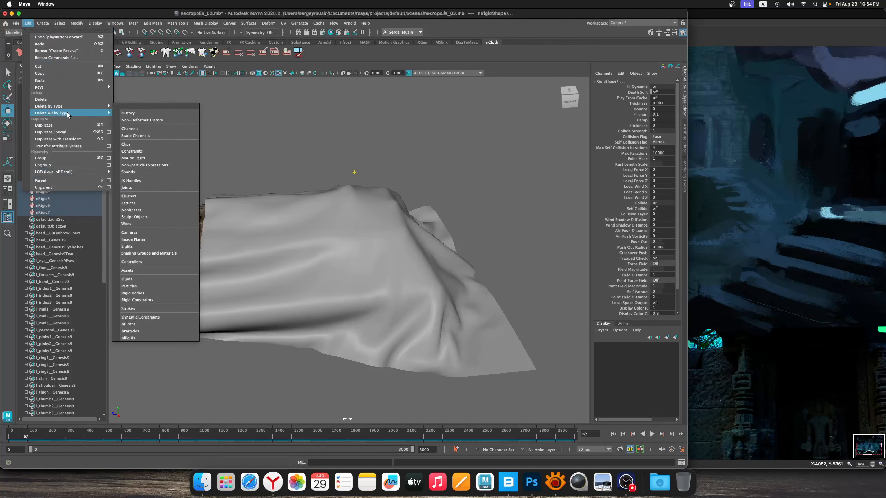
{"action": "left_click", "coordinate": [135, 116]}
Select the statue and tomb group with the draped plane, group them together, and center the new group's pivot
{"action": "right_click_drag", "start_coordinate": [307, 220], "coordinate": [269, 231], "text": "alt"}
{"action": "left_click_drag", "start_coordinate": [269, 231], "coordinate": [293, 227], "text": "alt"}
{"action": "left_click_drag", "start_coordinate": [252, 205], "coordinate": [312, 265]}
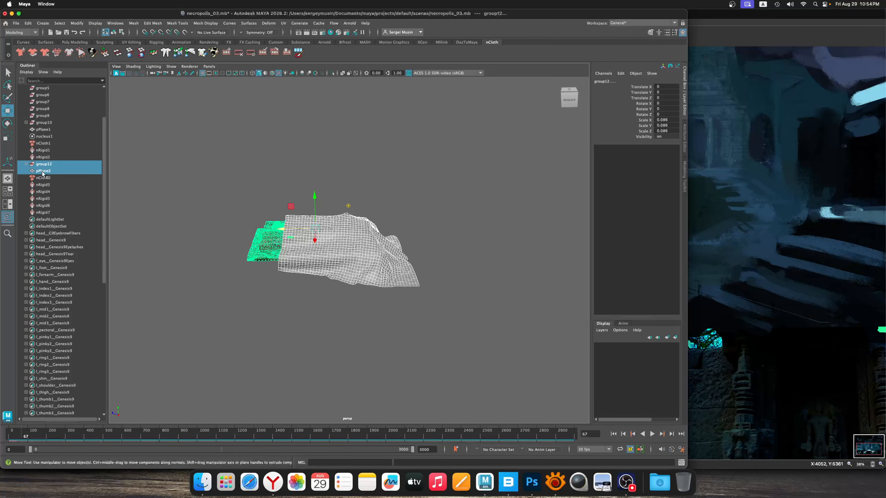
{"action": "key", "text": "super+g"}
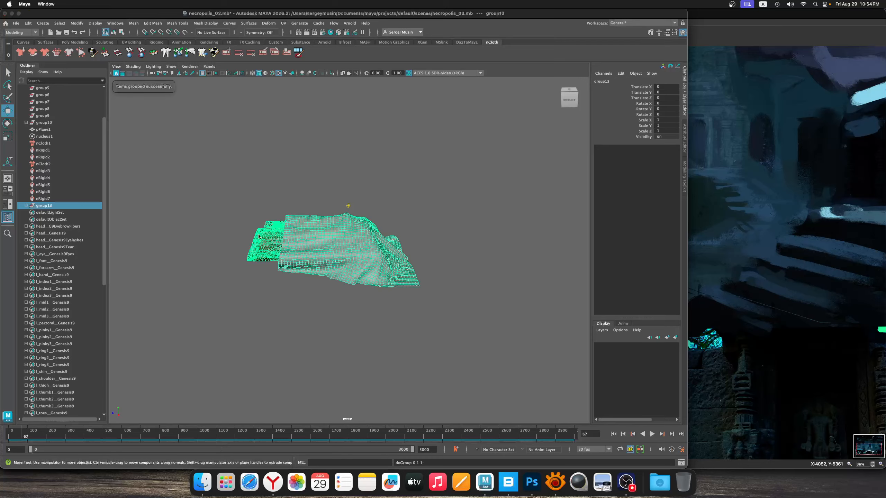
{"action": "left_click", "coordinate": [80, 25]}
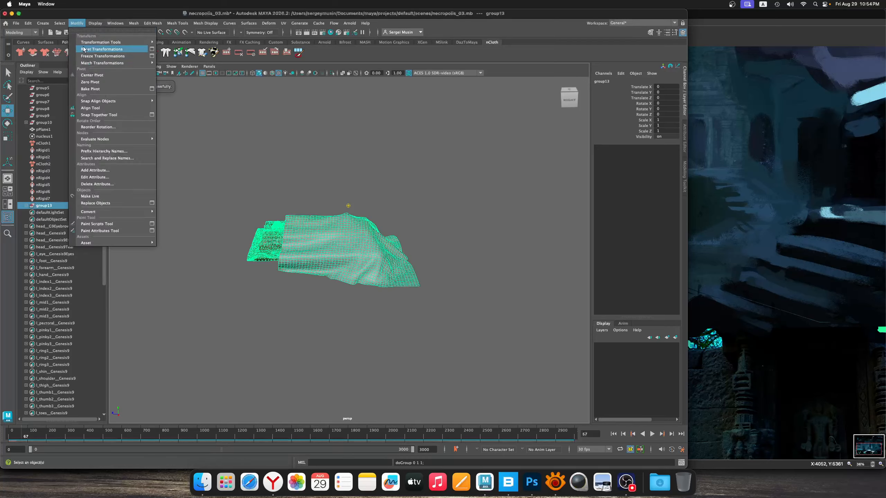
{"action": "left_click", "coordinate": [101, 77]}
Scale the group of tomb, statue and draped cloth uniformly up to about 10.955
{"action": "left_click", "coordinate": [9, 137]}
{"action": "left_click_drag", "start_coordinate": [328, 241], "coordinate": [538, 193]}
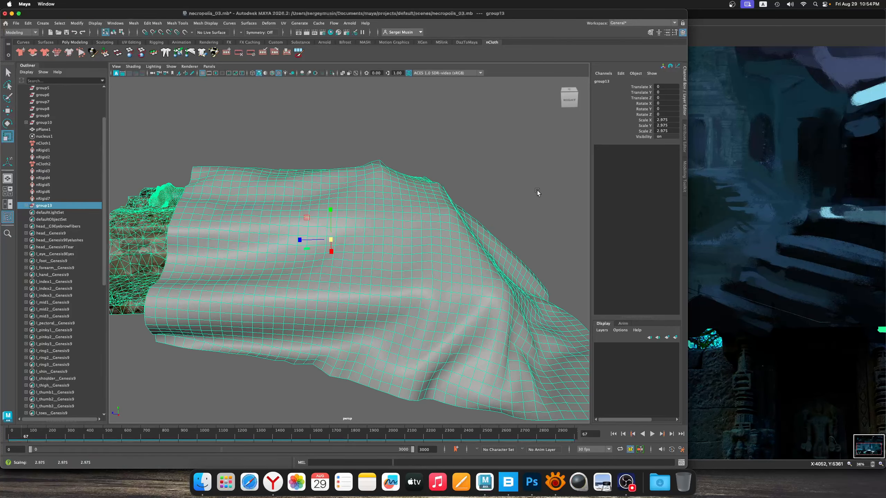
{"action": "right_click_drag", "start_coordinate": [538, 193], "coordinate": [371, 226], "text": "alt"}
{"action": "left_click_drag", "start_coordinate": [371, 226], "coordinate": [488, 182], "text": "alt"}
{"action": "key", "text": "w"}
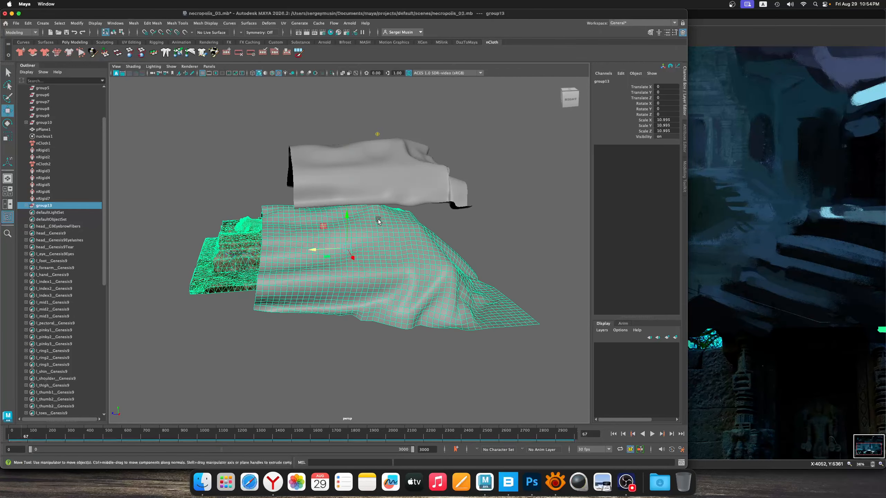
Raise the scaled tomb group to the old cloth's height and delete the old draped plane pPlane1
{"action": "left_click_drag", "start_coordinate": [346, 248], "coordinate": [340, 167]}
{"action": "left_click_drag", "start_coordinate": [341, 171], "coordinate": [328, 206], "text": "alt"}
{"action": "key", "text": "r"}
{"action": "left_click", "coordinate": [224, 153]}
{"action": "scroll", "coordinate": [314, 224], "scroll_direction": "up", "scroll_amount": 5}
{"action": "left_click_drag", "start_coordinate": [328, 237], "coordinate": [256, 184], "text": "alt"}
{"action": "scroll", "coordinate": [256, 184], "scroll_direction": "down", "scroll_amount": 4}
{"action": "left_click", "coordinate": [316, 204]}
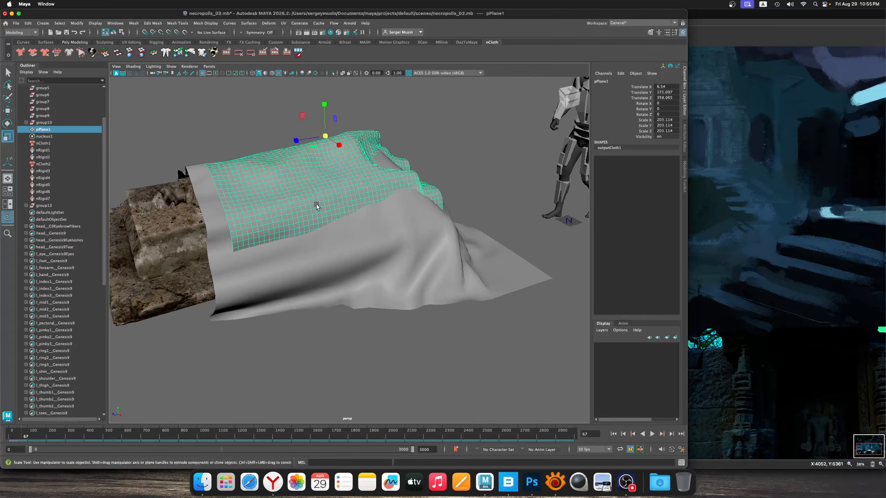
{"action": "key", "text": "Delete"}
Select the remaining draped cloth on the tomb and switch it to face selection
{"action": "left_click", "coordinate": [320, 199]}
{"action": "left_click_drag", "start_coordinate": [278, 223], "coordinate": [279, 182], "text": "alt"}
{"action": "left_click", "coordinate": [113, 32]}
{"action": "left_click", "coordinate": [286, 209]}
{"action": "right_click", "coordinate": [272, 171]}
{"action": "left_click", "coordinate": [273, 192]}
Soft-select the faces along each long side of the cloth and move both sides inward over the tomb
{"action": "left_click_drag", "start_coordinate": [214, 162], "coordinate": [248, 200]}
{"action": "left_click_drag", "start_coordinate": [221, 153], "coordinate": [348, 211]}
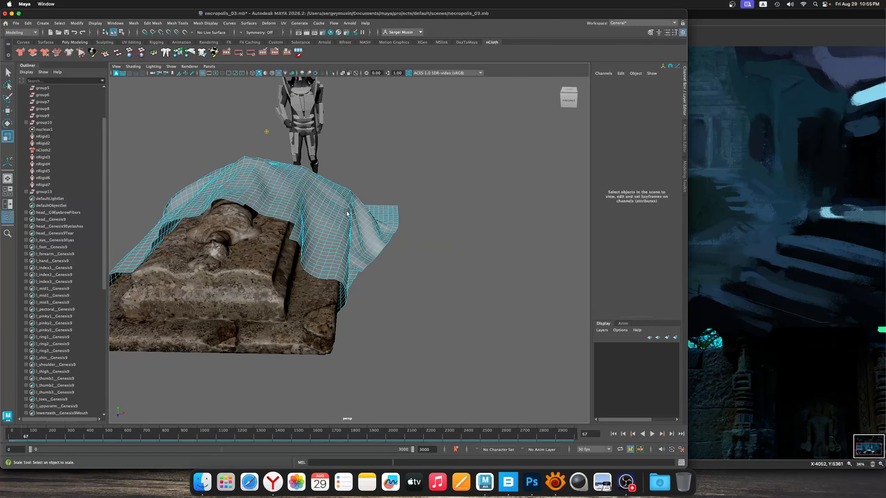
{"action": "right_click_drag", "start_coordinate": [339, 205], "coordinate": [338, 224]}
{"action": "left_click_drag", "start_coordinate": [384, 234], "coordinate": [328, 237], "text": "alt"}
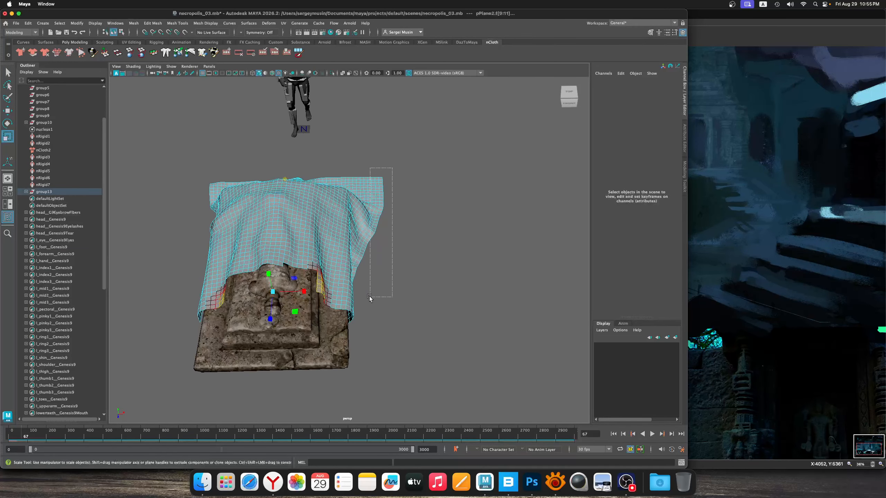
{"action": "left_click_drag", "start_coordinate": [348, 319], "coordinate": [347, 319]}
{"action": "key", "text": "w"}
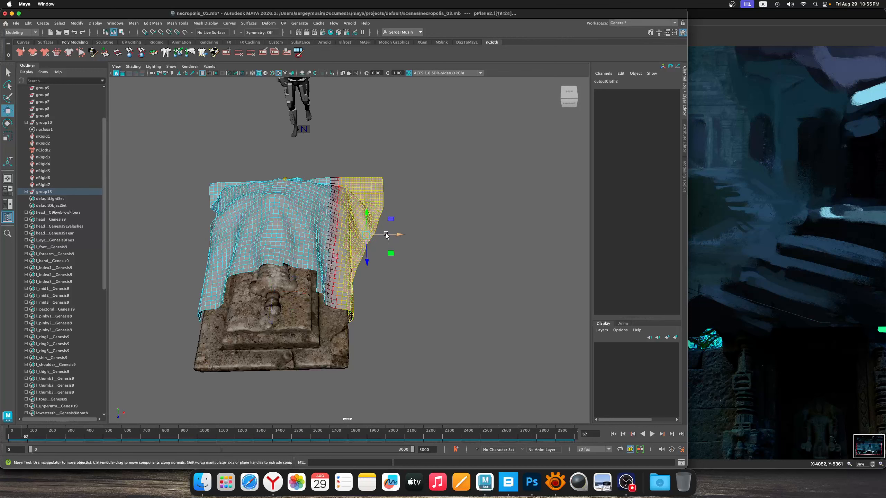
{"action": "left_click_drag", "start_coordinate": [397, 235], "coordinate": [379, 236]}
{"action": "left_click_drag", "start_coordinate": [175, 164], "coordinate": [223, 324]}
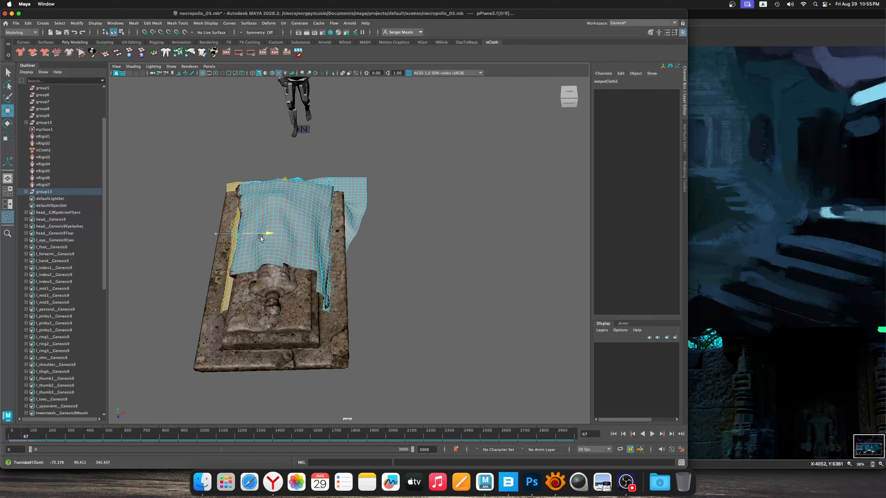
{"action": "left_click_drag", "start_coordinate": [260, 237], "coordinate": [321, 247], "text": "alt"}
Soft-select single faces at the cloth's corners near the statue's head and shift them to fit the tomb
{"action": "middle_click_drag", "start_coordinate": [322, 247], "coordinate": [225, 242], "text": "alt"}
{"action": "right_click_drag", "start_coordinate": [225, 241], "coordinate": [285, 254], "text": "alt"}
{"action": "left_click_drag", "start_coordinate": [285, 254], "coordinate": [328, 264], "text": "alt"}
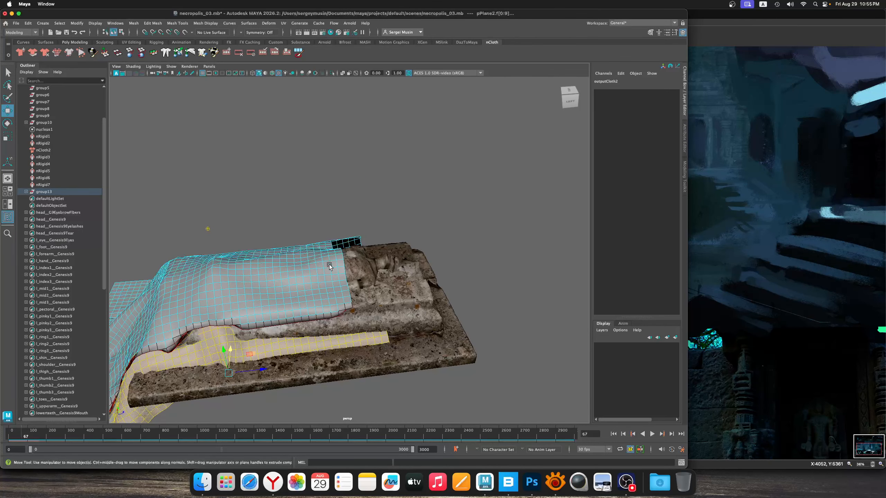
{"action": "middle_click_drag", "start_coordinate": [329, 263], "coordinate": [273, 236], "text": "alt"}
{"action": "left_click", "coordinate": [268, 238]}
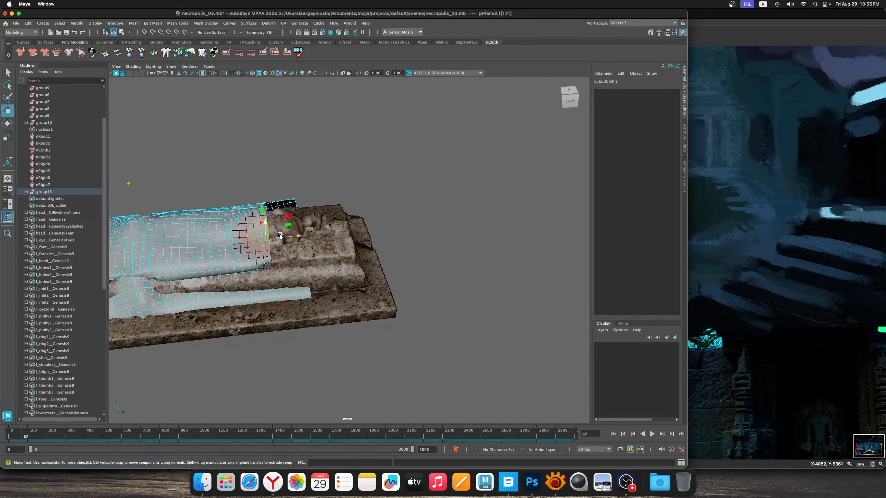
{"action": "left_click_drag", "start_coordinate": [288, 220], "coordinate": [268, 229]}
{"action": "left_click", "coordinate": [262, 222]}
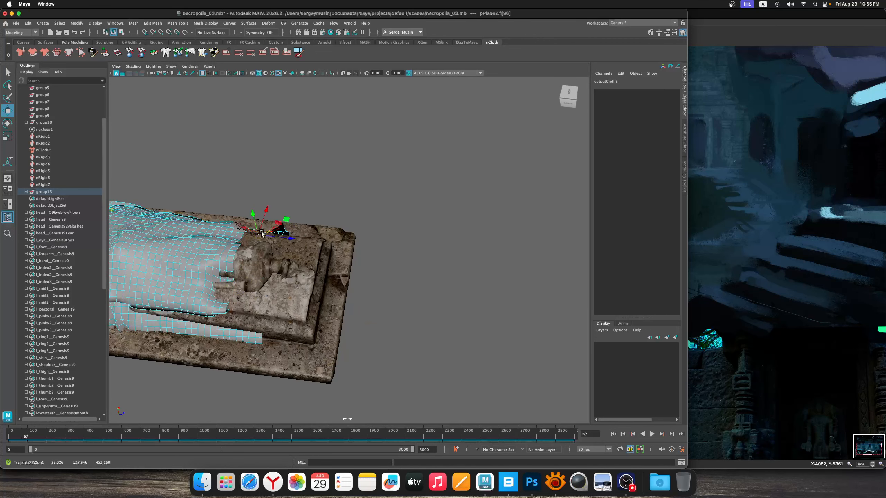
{"action": "left_click_drag", "start_coordinate": [308, 205], "coordinate": [281, 273]}
{"action": "key", "text": "Delete"}
Adjust soft-selected faces along the cloth's head-end edge and top so it follows the statue
{"action": "left_click", "coordinate": [273, 288]}
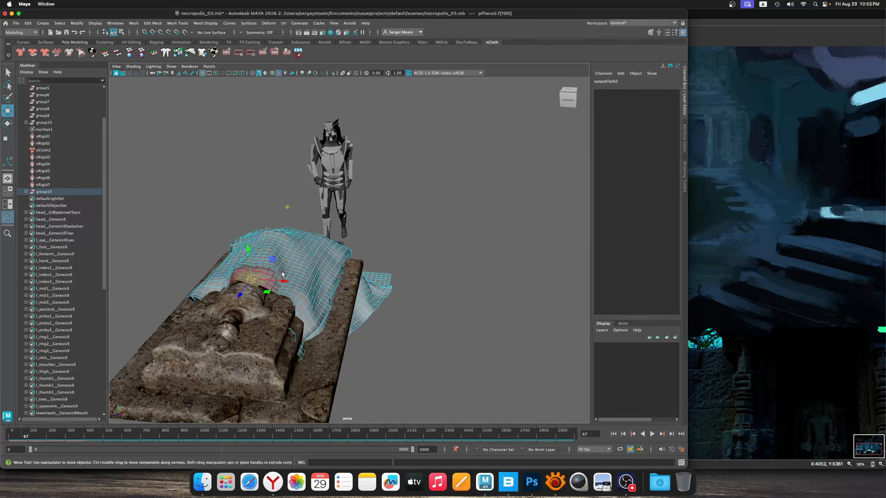
{"action": "left_click", "coordinate": [235, 278]}
{"action": "left_click", "coordinate": [287, 242]}
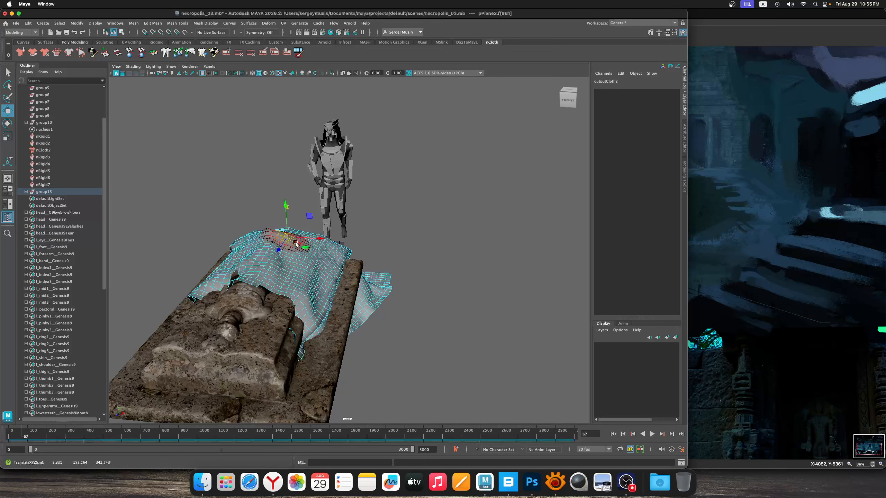
{"action": "left_click", "coordinate": [295, 244]}
{"action": "left_click", "coordinate": [259, 240]}
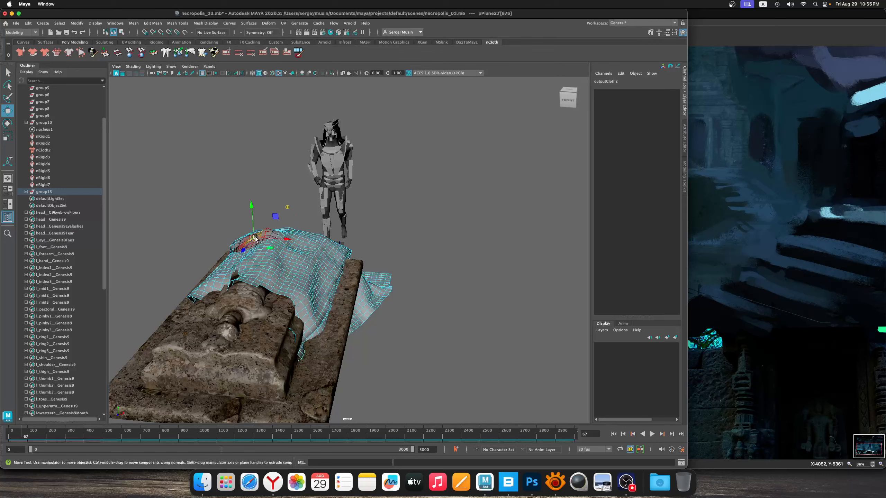
{"action": "left_click_drag", "start_coordinate": [259, 241], "coordinate": [289, 252], "text": "alt"}
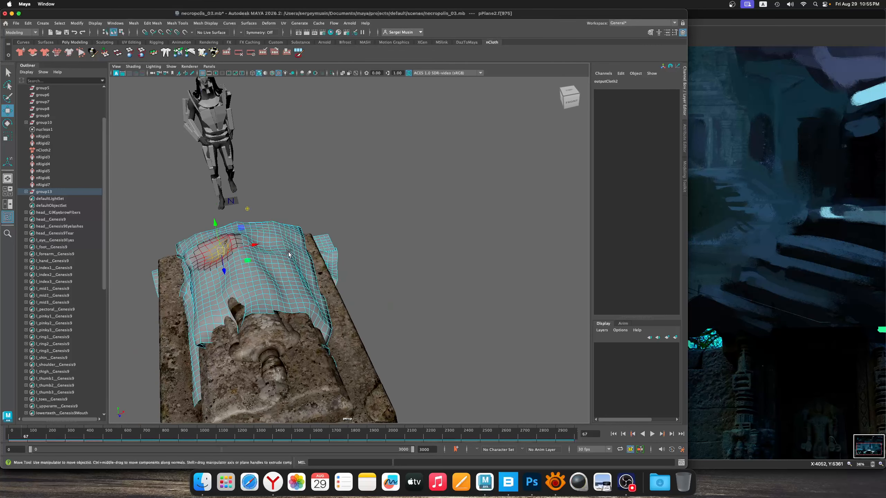
{"action": "left_click", "coordinate": [205, 240]}
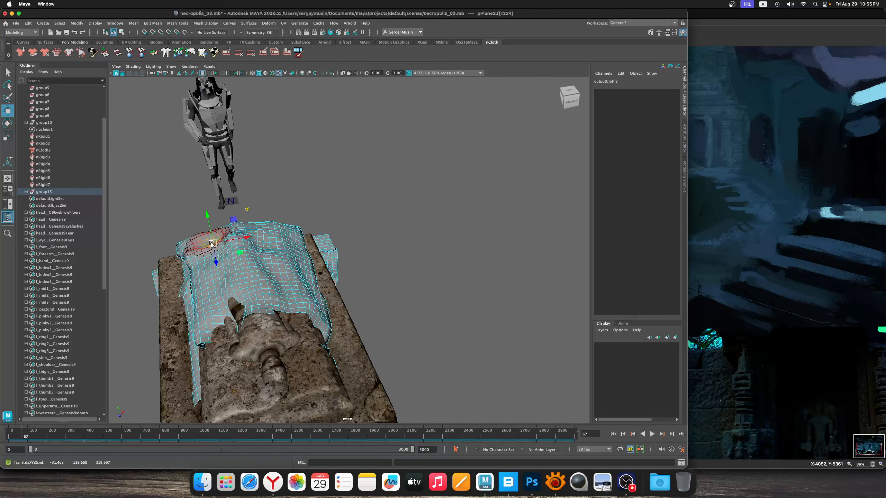
Adjust the soft-selection falloff and pull the cloth down around the statue's legs and foot end
{"action": "left_click_drag", "start_coordinate": [212, 244], "coordinate": [332, 264], "text": "alt"}
{"action": "left_click", "coordinate": [221, 248]}
{"action": "middle_click_drag", "start_coordinate": [332, 264], "coordinate": [345, 239], "text": "alt"}
{"action": "left_click", "coordinate": [229, 251]}
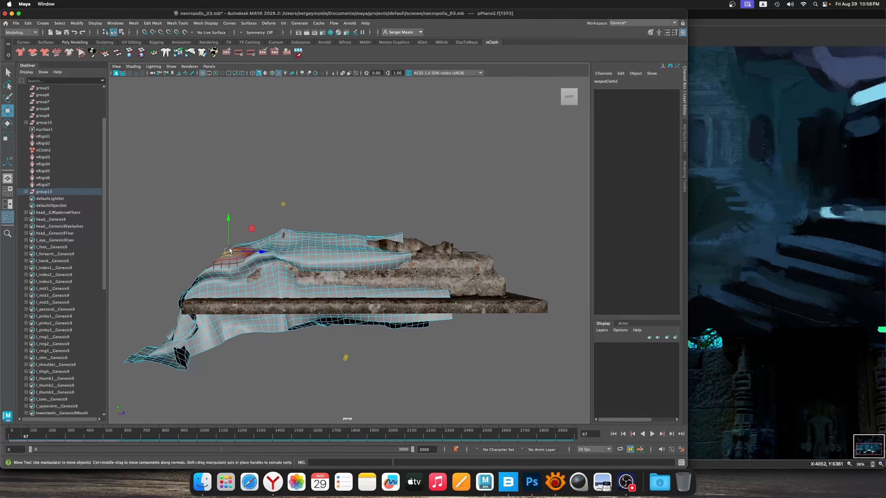
{"action": "key", "text": "b"}
{"action": "left_click_drag", "start_coordinate": [292, 247], "coordinate": [253, 296], "text": "alt"}
{"action": "left_click", "coordinate": [229, 299]}
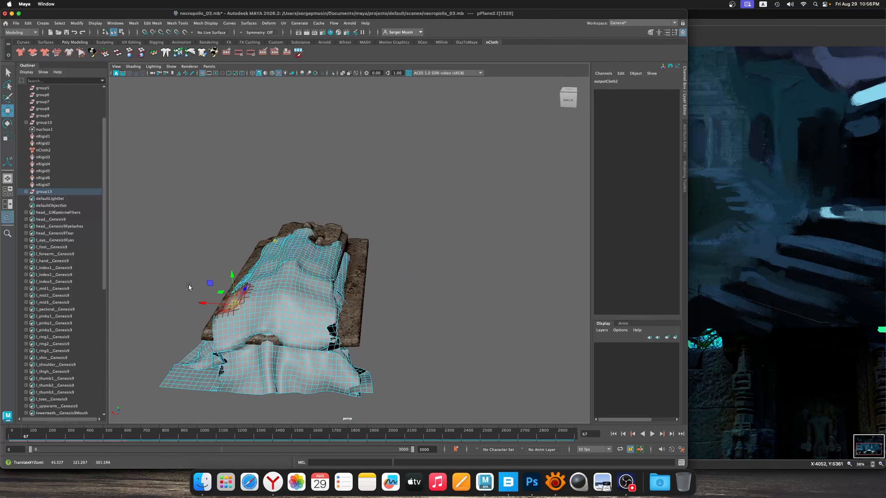
Reposition faces along the cloth's side and front edges so they sit closer to the statue
{"action": "left_click_drag", "start_coordinate": [188, 286], "coordinate": [245, 371]}
{"action": "left_click_drag", "start_coordinate": [222, 327], "coordinate": [355, 307]}
{"action": "left_click", "coordinate": [240, 314]}
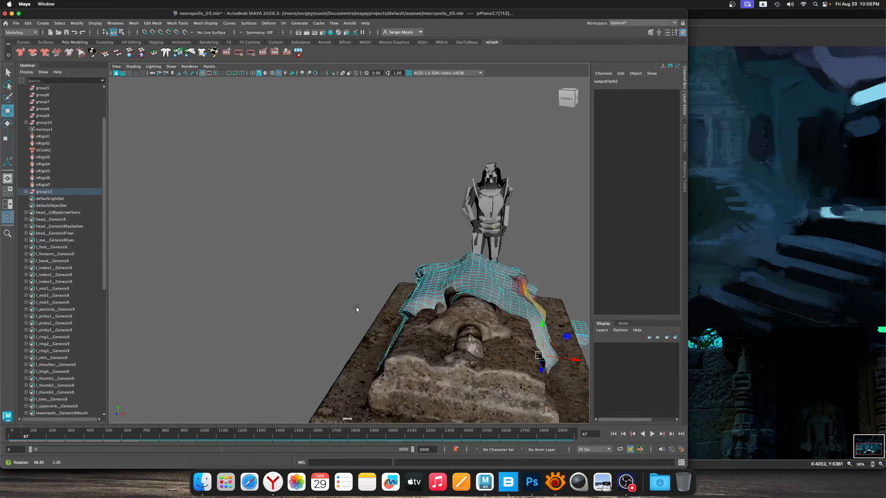
{"action": "middle_click_drag", "start_coordinate": [356, 307], "coordinate": [275, 283], "text": "alt"}
{"action": "left_click", "coordinate": [239, 292]}
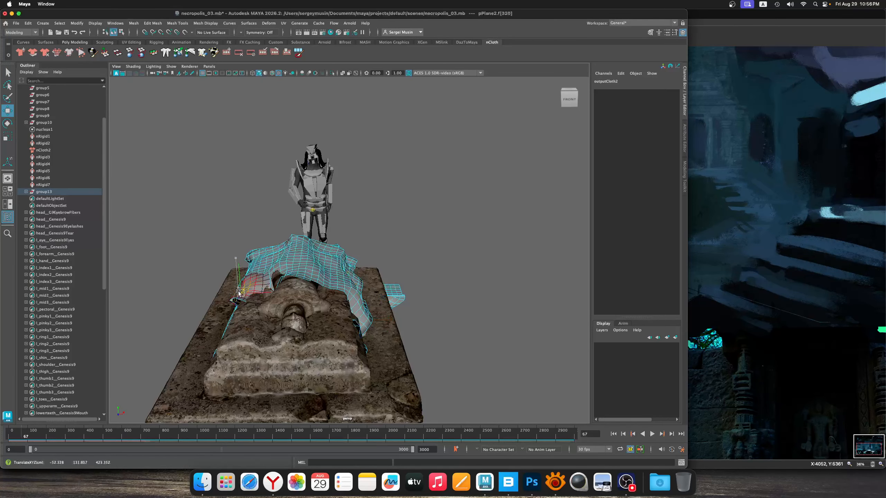
Select the side faces of the cloth and move them inward toward the statue
{"action": "left_click_drag", "start_coordinate": [404, 248], "coordinate": [356, 332]}
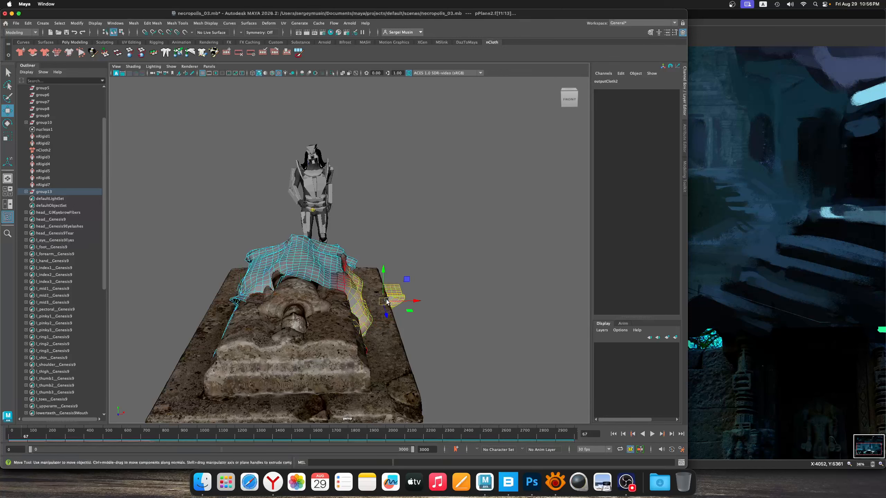
{"action": "left_click_drag", "start_coordinate": [386, 299], "coordinate": [349, 301]}
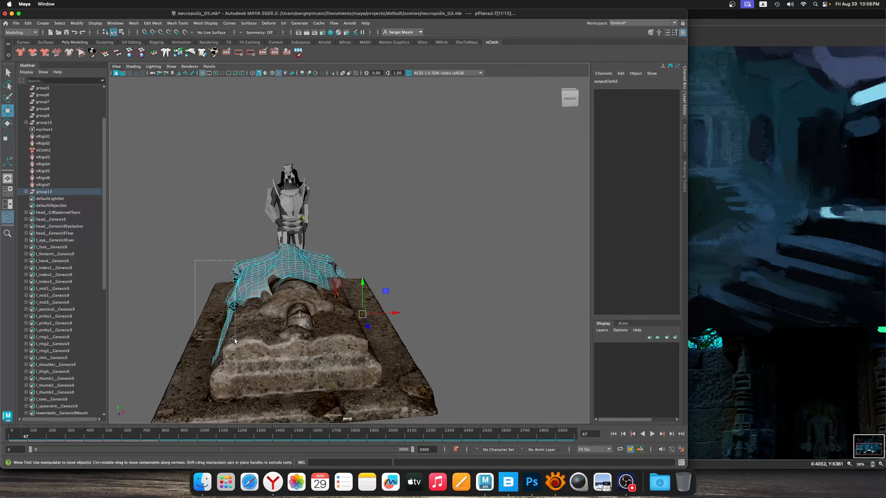
{"action": "left_click_drag", "start_coordinate": [234, 339], "coordinate": [293, 305]}
Reshape the cloth's front edge face by face so it drapes over the statue's chest and shoulders
{"action": "left_click", "coordinate": [276, 314]}
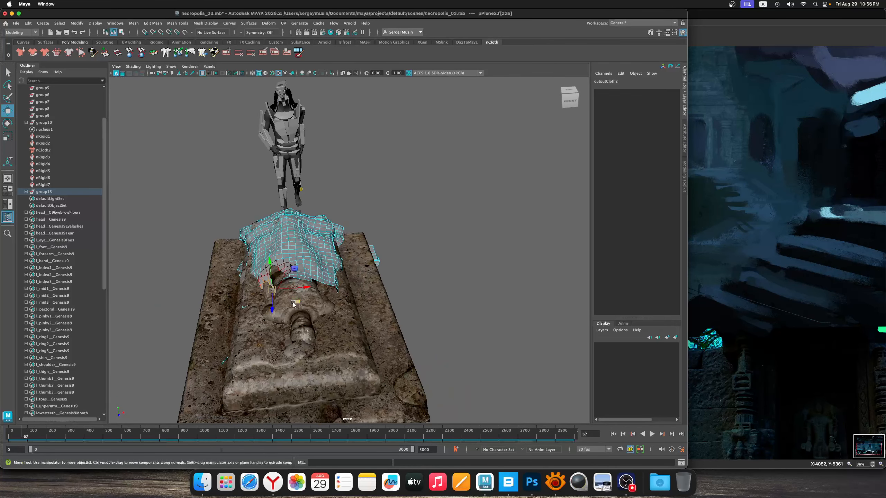
{"action": "left_click", "coordinate": [289, 273]}
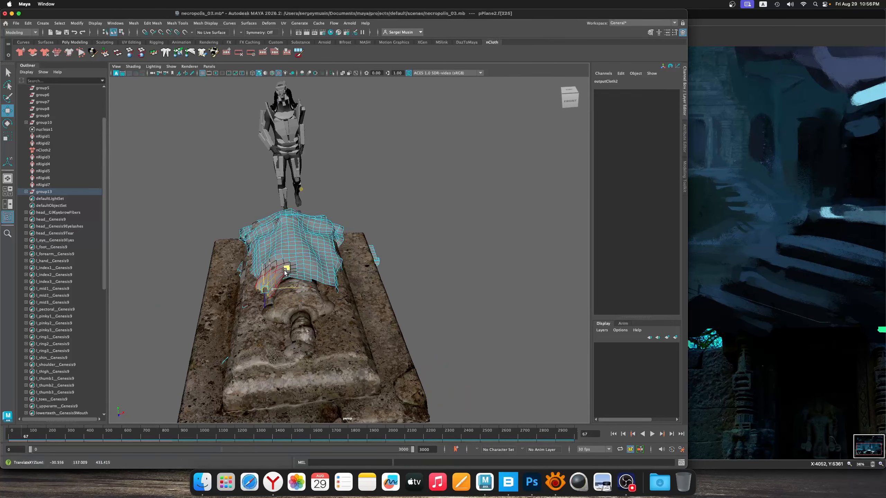
{"action": "left_click", "coordinate": [335, 264]}
{"action": "mouse_move", "coordinate": [335, 264]}
{"action": "left_mouse_down"}
{"action": "mouse_move", "coordinate": [321, 254]}
{"action": "mouse_move", "coordinate": [329, 266]}
{"action": "mouse_move", "coordinate": [314, 283]}
{"action": "mouse_move", "coordinate": [330, 280]}
{"action": "left_mouse_up"}
{"action": "left_click", "coordinate": [325, 248]}
{"action": "left_click", "coordinate": [332, 261]}
{"action": "left_click", "coordinate": [321, 279]}
{"action": "left_click", "coordinate": [339, 277]}
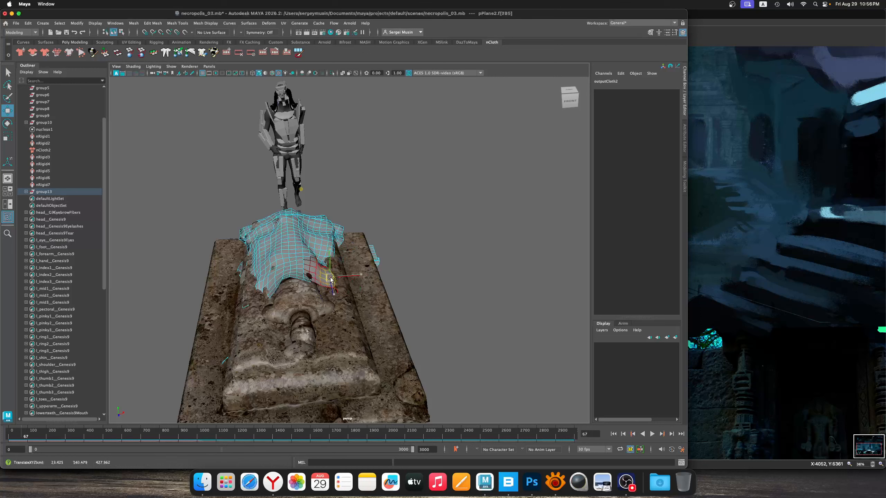
Select the outer faces that still stick out at the cloth's sides and tuck them toward the statue
{"action": "left_click_drag", "start_coordinate": [332, 314], "coordinate": [238, 275], "text": "alt"}
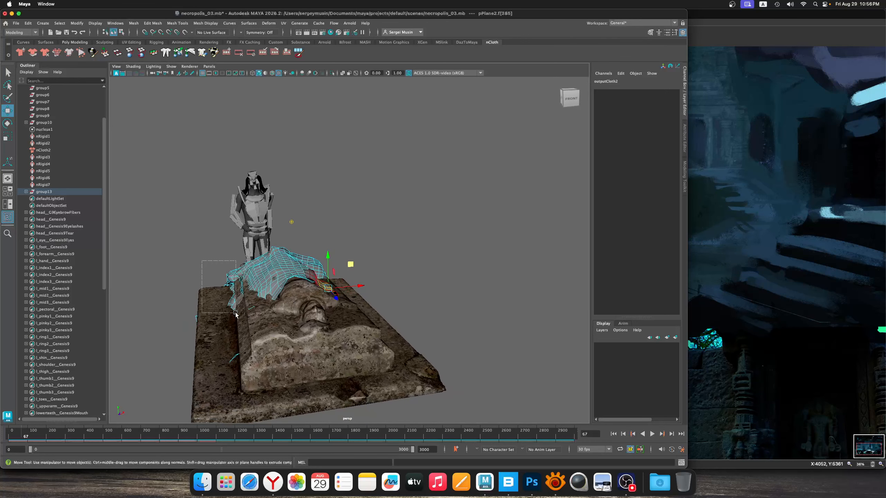
{"action": "left_click_drag", "start_coordinate": [235, 313], "coordinate": [375, 246]}
{"action": "left_click_drag", "start_coordinate": [347, 278], "coordinate": [348, 269]}
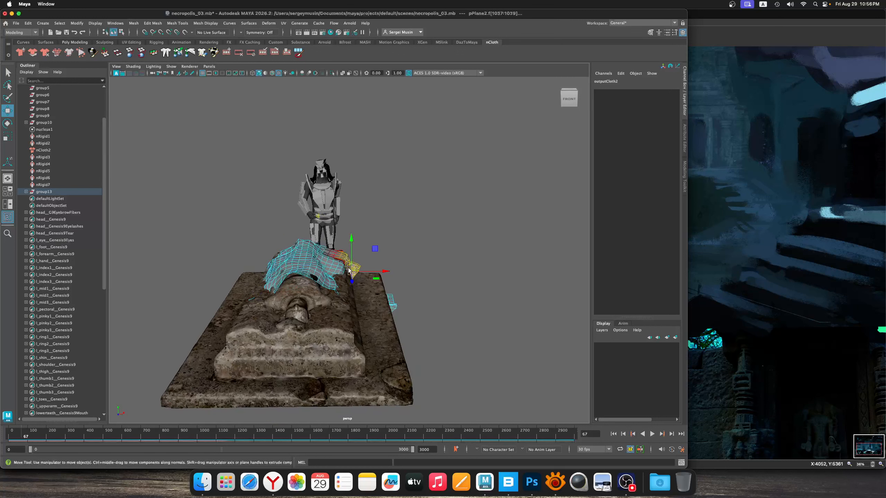
{"action": "left_click_drag", "start_coordinate": [441, 254], "coordinate": [383, 315]}
Return the cloth to object mode, select it as a whole and save the scene
{"action": "right_click", "coordinate": [283, 278]}
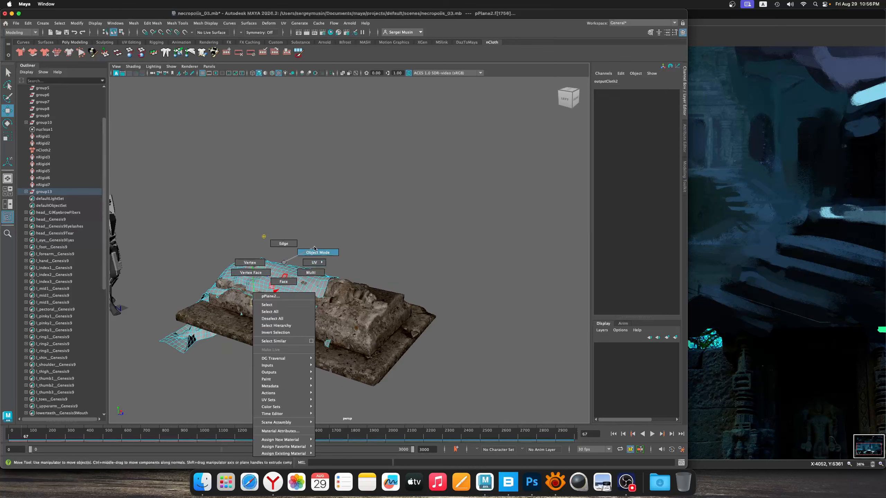
{"action": "right_click_drag", "start_coordinate": [314, 248], "coordinate": [315, 249]}
{"action": "left_click", "coordinate": [389, 283]}
{"action": "left_click_drag", "start_coordinate": [389, 284], "coordinate": [353, 270], "text": "alt"}
{"action": "right_click_drag", "start_coordinate": [353, 270], "coordinate": [404, 354], "text": "alt"}
{"action": "left_click_drag", "start_coordinate": [404, 355], "coordinate": [326, 288], "text": "alt"}
{"action": "left_click", "coordinate": [326, 288]}
{"action": "key", "text": "super+s"}
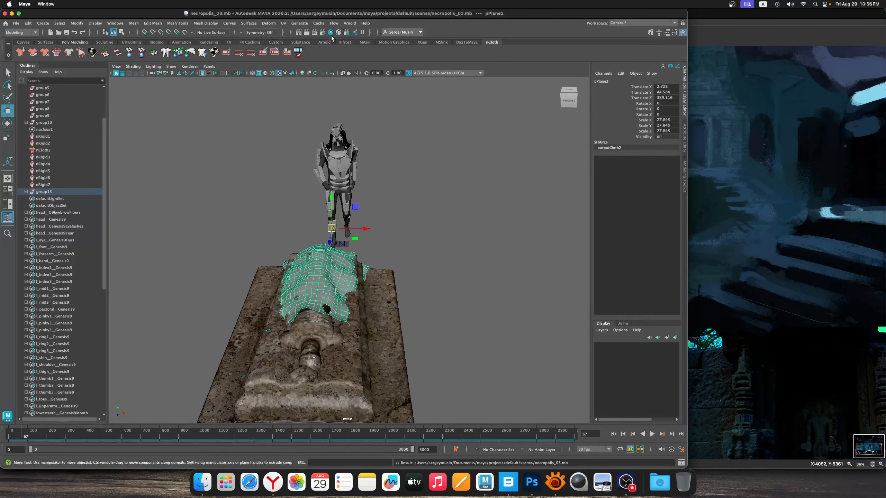
Assign the Old_Tomb_Mat material to the selected cloth in the Hypershade and close the Hypershade
{"action": "left_click", "coordinate": [331, 33]}
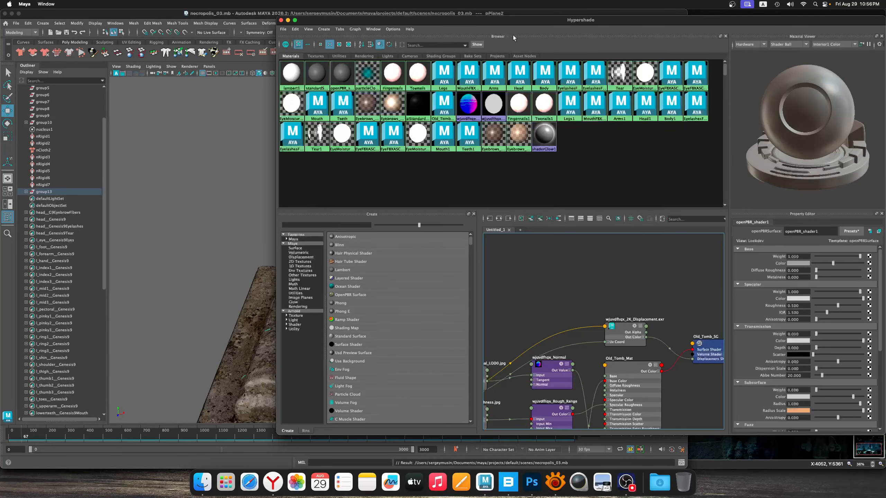
{"action": "left_click_drag", "start_coordinate": [513, 20], "coordinate": [659, 19]}
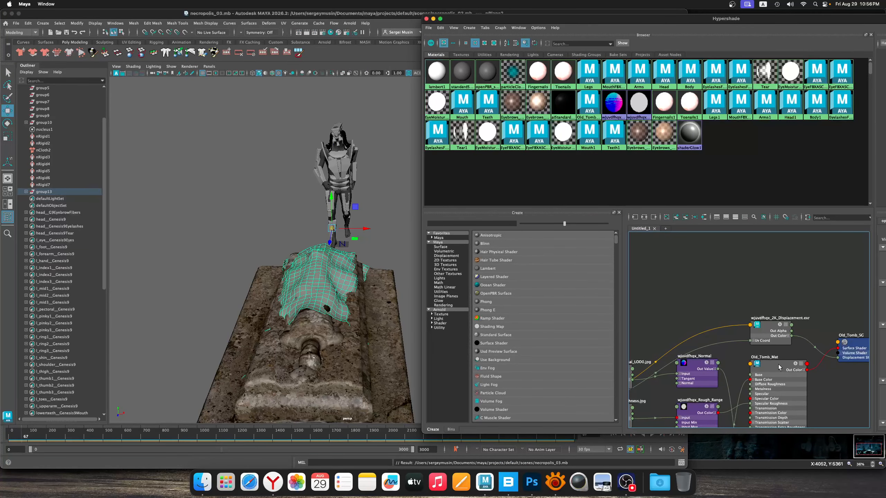
{"action": "right_click", "coordinate": [779, 367]}
{"action": "left_click", "coordinate": [774, 317]}
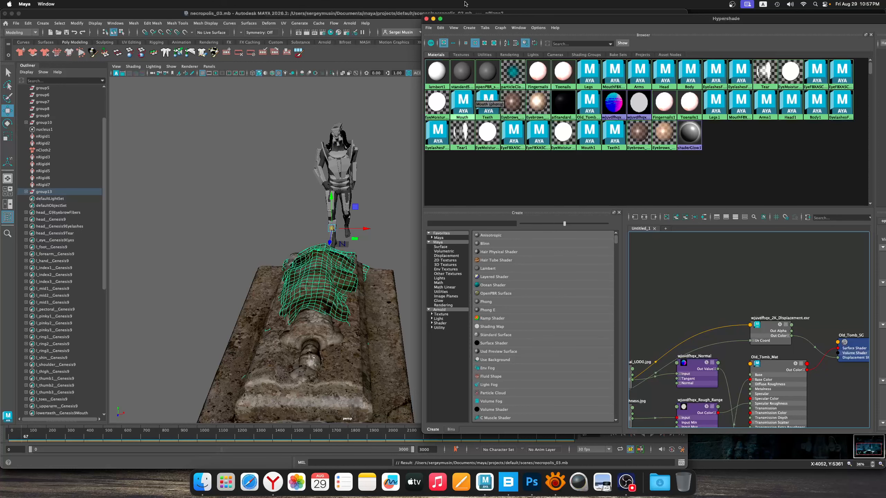
{"action": "left_click", "coordinate": [427, 18]}
{"action": "left_click", "coordinate": [408, 304]}
{"action": "left_click_drag", "start_coordinate": [486, 280], "coordinate": [404, 303], "text": "alt"}
Try narrowing the cloth to an X scale of 24.071 and lowering it to 44.251 in Y
{"action": "left_click", "coordinate": [331, 296]}
{"action": "left_click_drag", "start_coordinate": [331, 297], "coordinate": [359, 306], "text": "alt"}
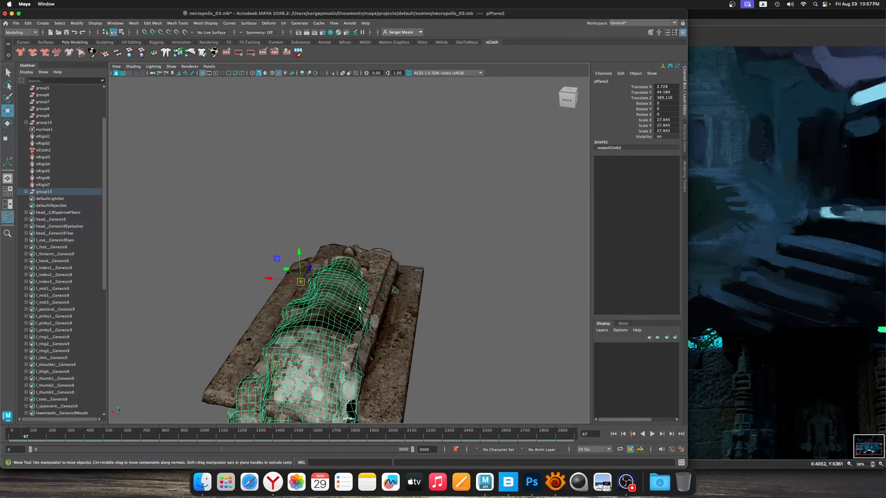
{"action": "key", "text": "r"}
{"action": "left_click_drag", "start_coordinate": [280, 285], "coordinate": [300, 260]}
{"action": "key", "text": "w"}
{"action": "left_click_drag", "start_coordinate": [391, 277], "coordinate": [329, 288], "text": "alt"}
Examine from several sides how the textured cloth sits on the statue and tomb
{"action": "left_click", "coordinate": [330, 289]}
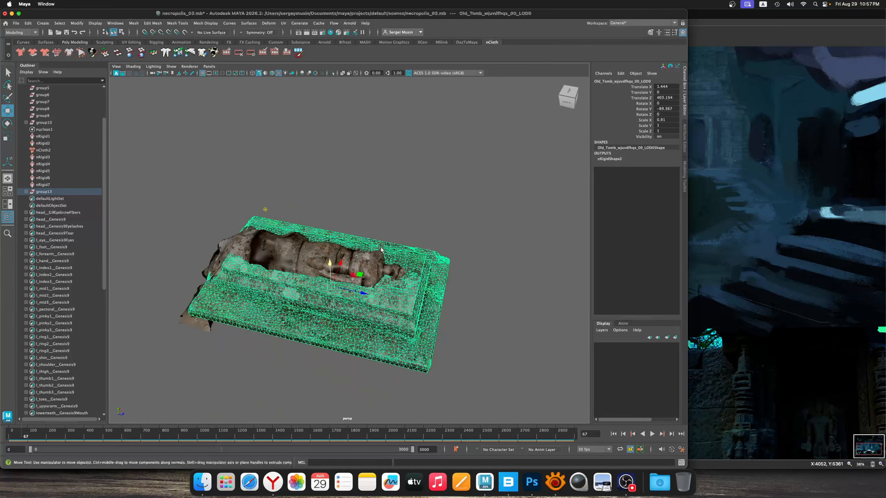
{"action": "left_click_drag", "start_coordinate": [393, 259], "coordinate": [365, 254], "text": "alt"}
{"action": "left_click", "coordinate": [439, 254]}
{"action": "left_click_drag", "start_coordinate": [439, 254], "coordinate": [403, 248], "text": "alt"}
{"action": "right_click_drag", "start_coordinate": [403, 249], "coordinate": [413, 264], "text": "alt"}
{"action": "left_click_drag", "start_coordinate": [406, 265], "coordinate": [425, 287], "text": "alt"}
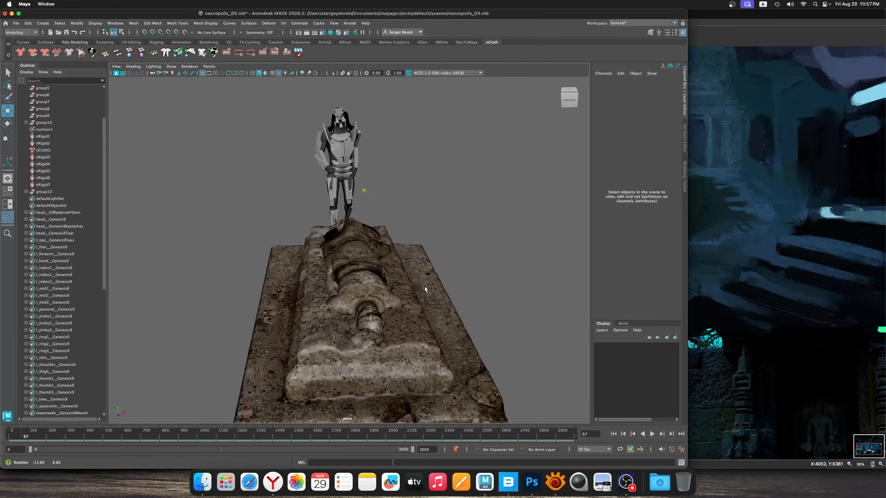
{"action": "middle_click_drag", "start_coordinate": [397, 254], "coordinate": [394, 266], "text": "alt"}
{"action": "right_click_drag", "start_coordinate": [395, 266], "coordinate": [408, 271], "text": "alt"}
{"action": "left_click_drag", "start_coordinate": [408, 272], "coordinate": [384, 284], "text": "alt"}
{"action": "right_click_drag", "start_coordinate": [383, 283], "coordinate": [391, 285], "text": "alt"}
Undo the cloth's last scaling and movement
{"action": "key", "text": "super+z"}
{"action": "key", "text": "super+z"}
{"action": "key", "text": "super+z"}
{"action": "key", "text": "super+z"}
{"action": "key", "text": "super+z"}
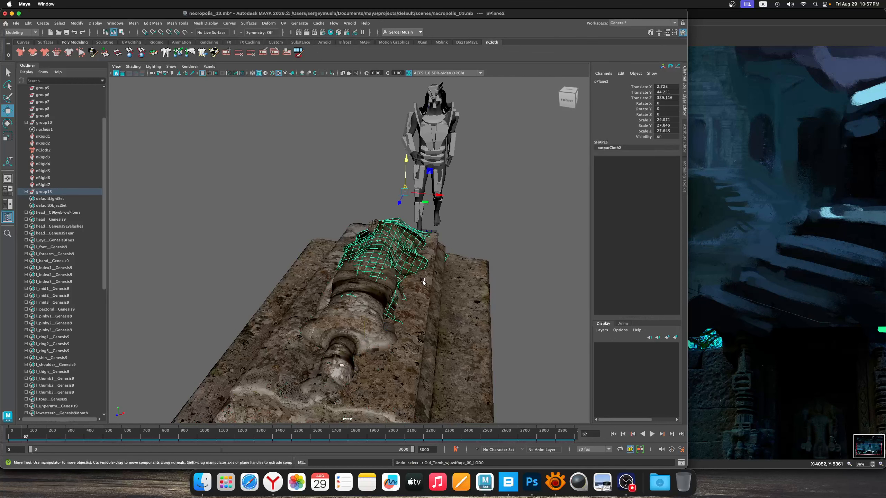
{"action": "left_click_drag", "start_coordinate": [432, 286], "coordinate": [356, 277], "text": "alt"}
{"action": "left_click", "coordinate": [344, 255]}
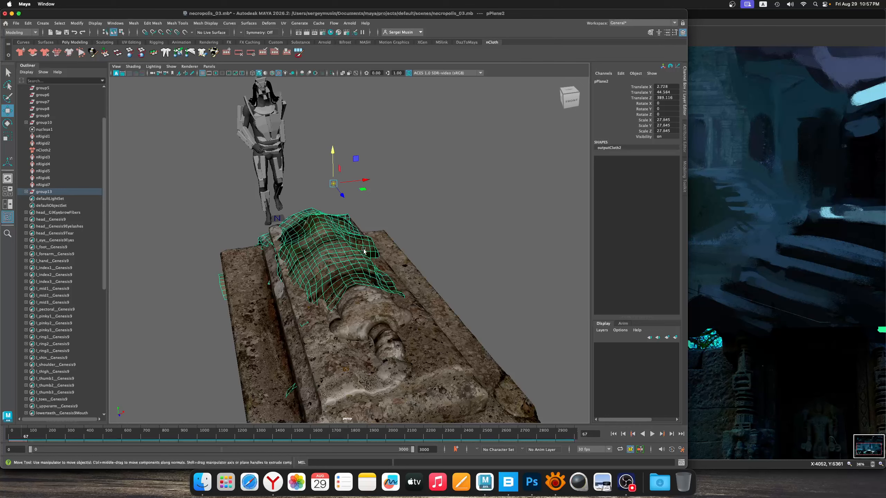
Scale the cloth slightly along X and deselect it
{"action": "key", "text": "r"}
{"action": "left_click_drag", "start_coordinate": [363, 181], "coordinate": [366, 181]}
{"action": "left_click", "coordinate": [438, 252]}
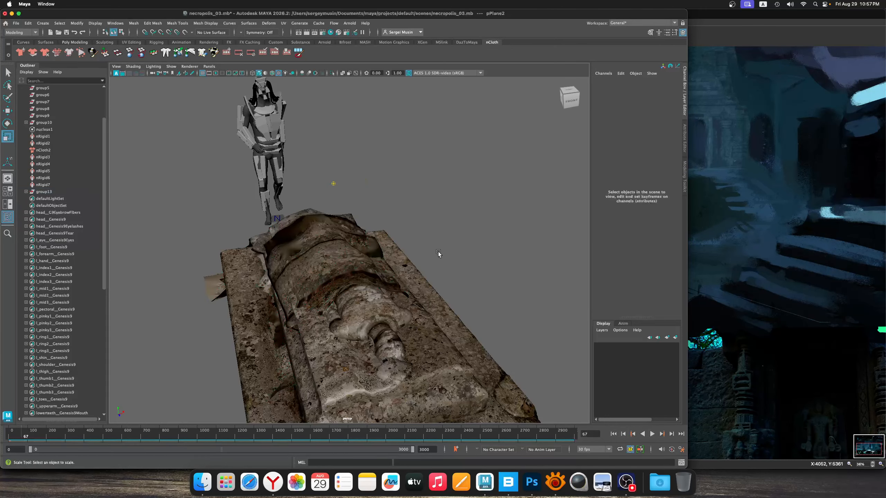
Undo the cloth's last scaling along X
{"action": "left_click_drag", "start_coordinate": [438, 252], "coordinate": [380, 276], "text": "alt"}
{"action": "key", "text": "super+z"}
{"action": "key", "text": "super+z"}
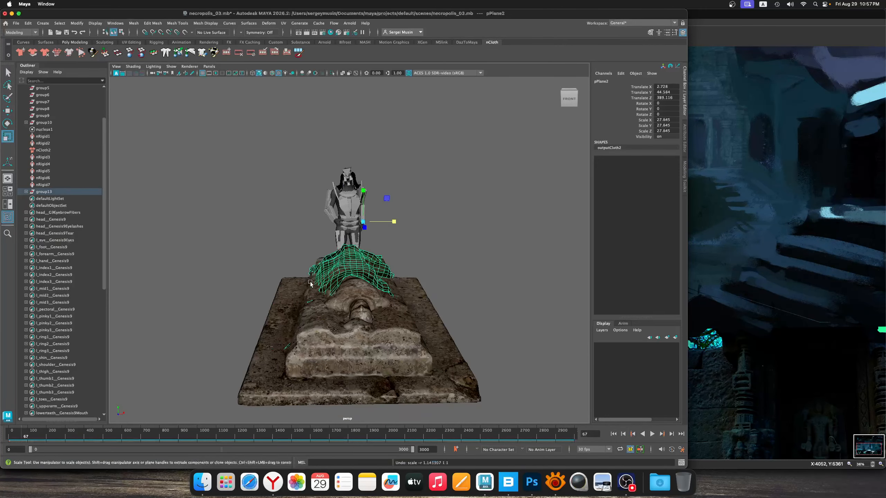
Flatten the cloth by setting its Y scale to 24.793
{"action": "left_click_drag", "start_coordinate": [310, 284], "coordinate": [387, 279], "text": "alt"}
{"action": "left_click_drag", "start_coordinate": [282, 304], "coordinate": [348, 281], "text": "alt"}
{"action": "middle_click_drag", "start_coordinate": [348, 281], "coordinate": [372, 227], "text": "alt"}
{"action": "right_click_drag", "start_coordinate": [373, 227], "coordinate": [335, 210], "text": "alt"}
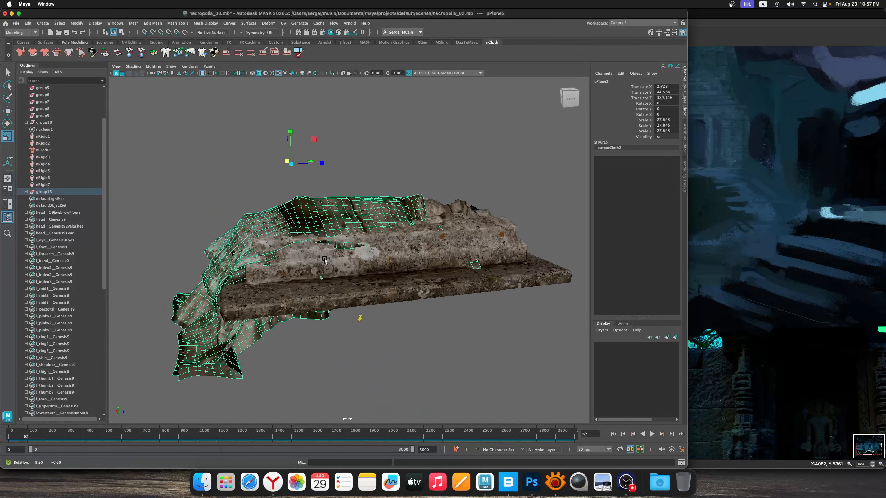
{"action": "left_click_drag", "start_coordinate": [335, 209], "coordinate": [312, 196], "text": "alt"}
{"action": "key", "text": "e"}
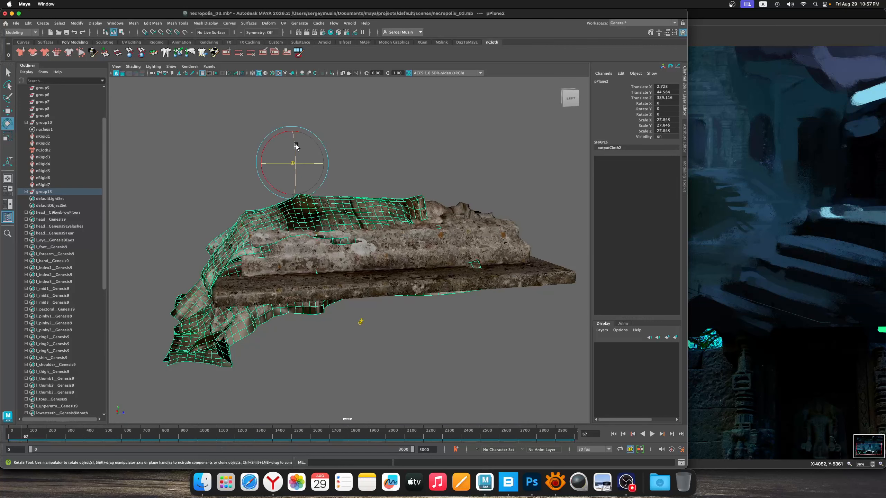
{"action": "key", "text": "r"}
{"action": "left_click_drag", "start_coordinate": [293, 133], "coordinate": [293, 136]}
{"action": "key", "text": "w"}
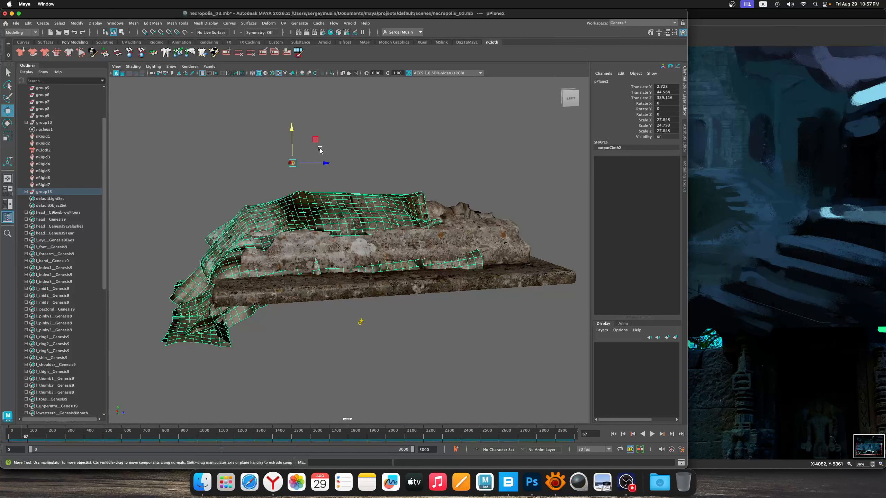
Move the cloth to 44.233 in Y and 389.597 in Z and deselect it
{"action": "left_click", "coordinate": [318, 144]}
{"action": "key", "text": "super+z"}
{"action": "left_click_drag", "start_coordinate": [315, 142], "coordinate": [321, 146]}
{"action": "left_click", "coordinate": [450, 158]}
Switch the cloth to face editing and adjust soft-selected faces along both of its sides to fit the statue
{"action": "left_click_drag", "start_coordinate": [474, 188], "coordinate": [364, 234], "text": "alt"}
{"action": "right_click_drag", "start_coordinate": [454, 215], "coordinate": [431, 261], "text": "alt"}
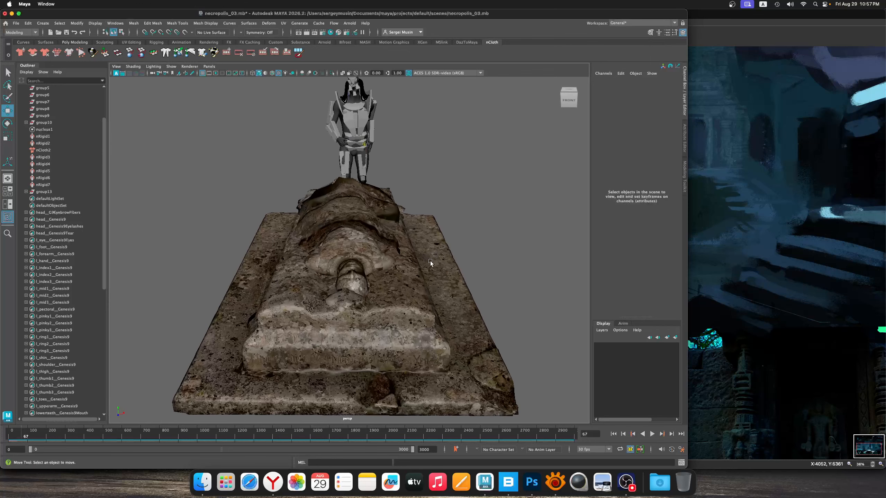
{"action": "middle_click_drag", "start_coordinate": [390, 202], "coordinate": [389, 228], "text": "alt"}
{"action": "mouse_move", "coordinate": [389, 229]}
{"action": "left_mouse_down", "text": "alt"}
{"action": "mouse_move", "coordinate": [360, 240]}
{"action": "mouse_move", "coordinate": [384, 223]}
{"action": "left_mouse_up", "text": "alt"}
{"action": "left_click", "coordinate": [384, 223]}
{"action": "right_click_drag", "start_coordinate": [385, 223], "coordinate": [383, 242]}
{"action": "left_click", "coordinate": [385, 225]}
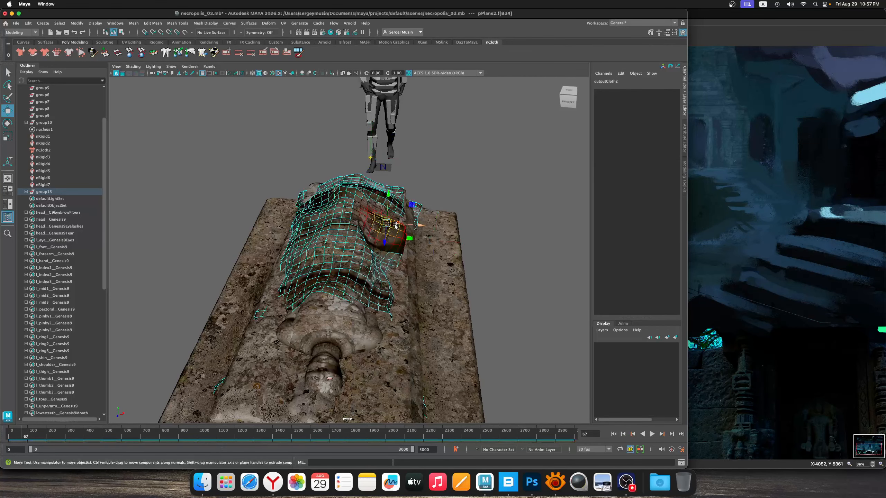
{"action": "left_click_drag", "start_coordinate": [385, 224], "coordinate": [382, 233]}
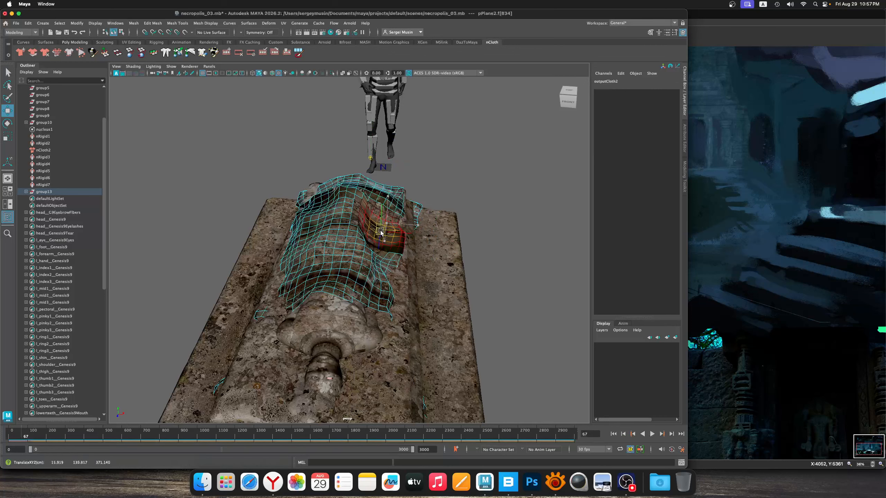
{"action": "left_click", "coordinate": [310, 216]}
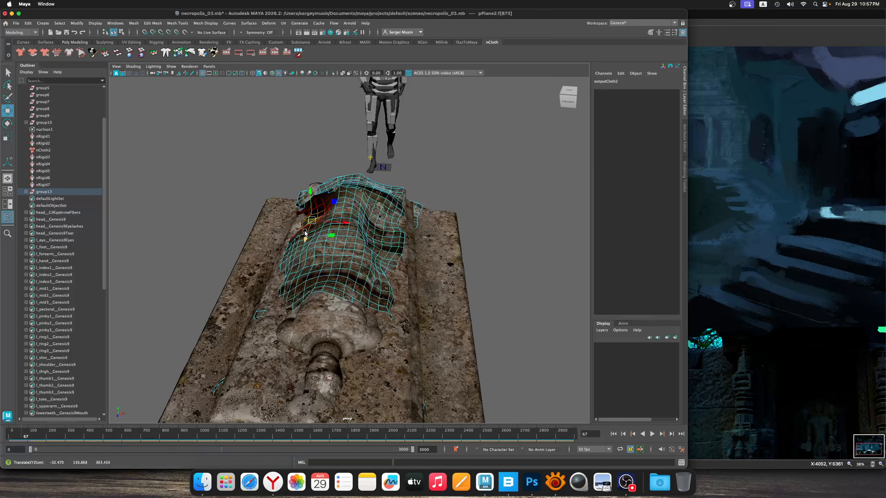
{"action": "left_click_drag", "start_coordinate": [296, 236], "coordinate": [304, 238]}
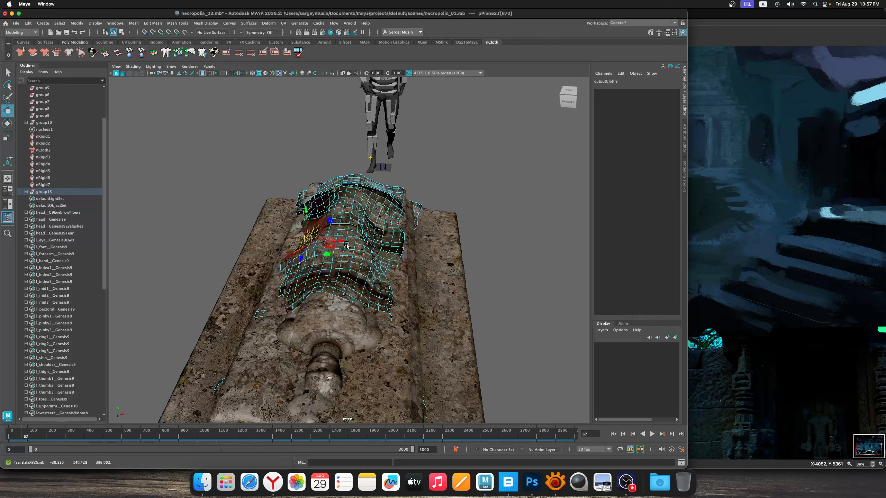
Nudge soft-selected faces at the cloth's far end, over the statue's legs, to fit it more closely
{"action": "left_click", "coordinate": [377, 202]}
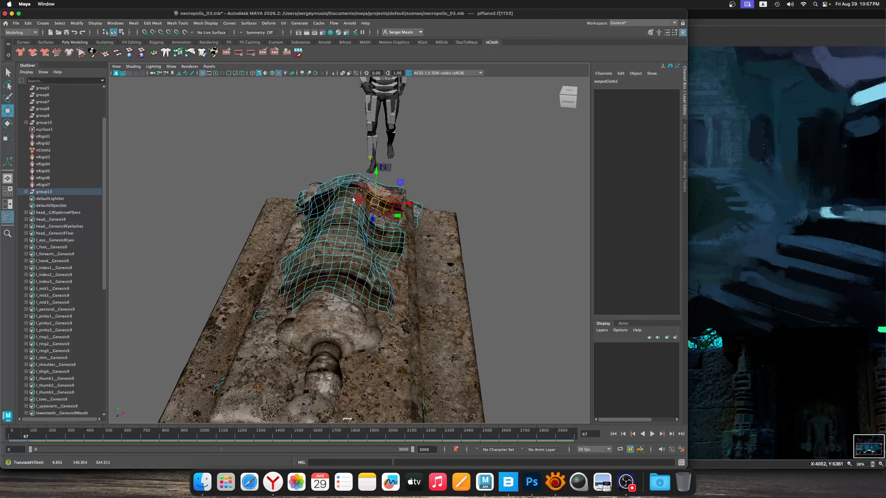
{"action": "left_click", "coordinate": [323, 201]}
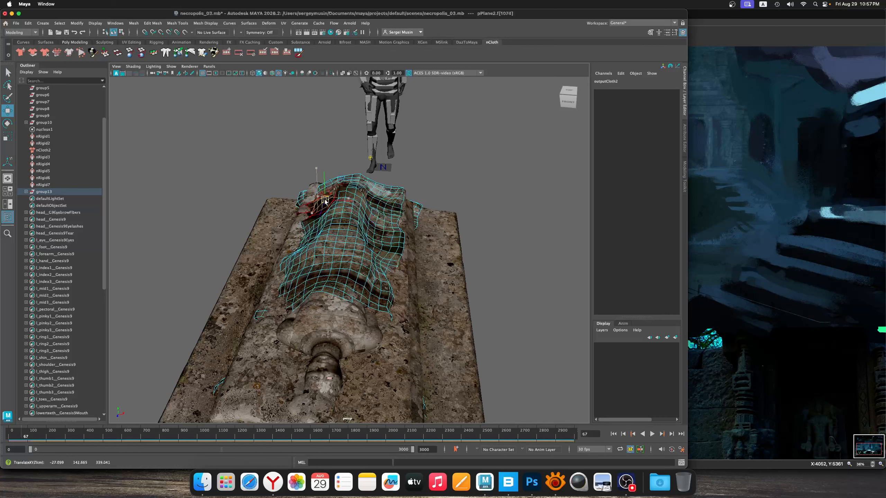
{"action": "left_click", "coordinate": [334, 190]}
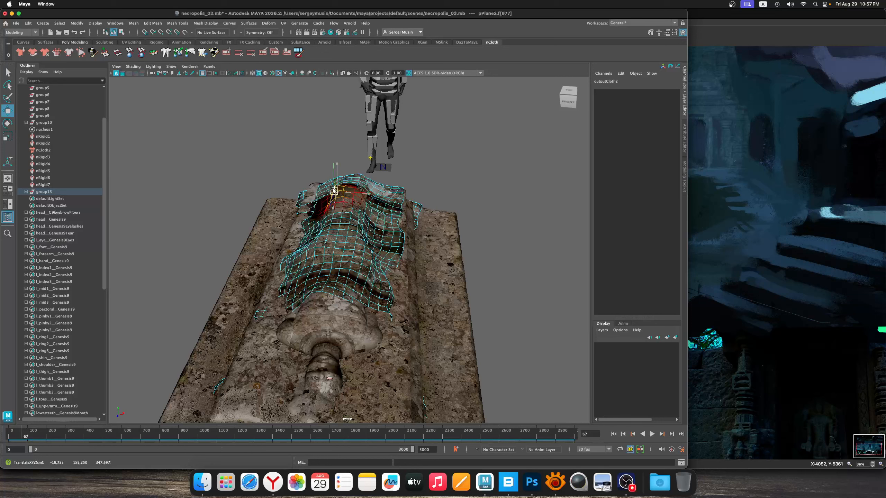
{"action": "left_click", "coordinate": [393, 194]}
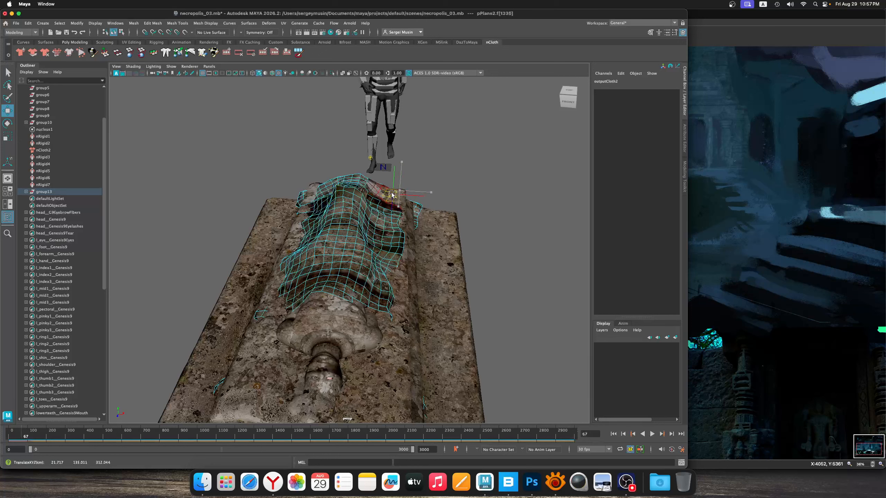
{"action": "left_click", "coordinate": [321, 188]}
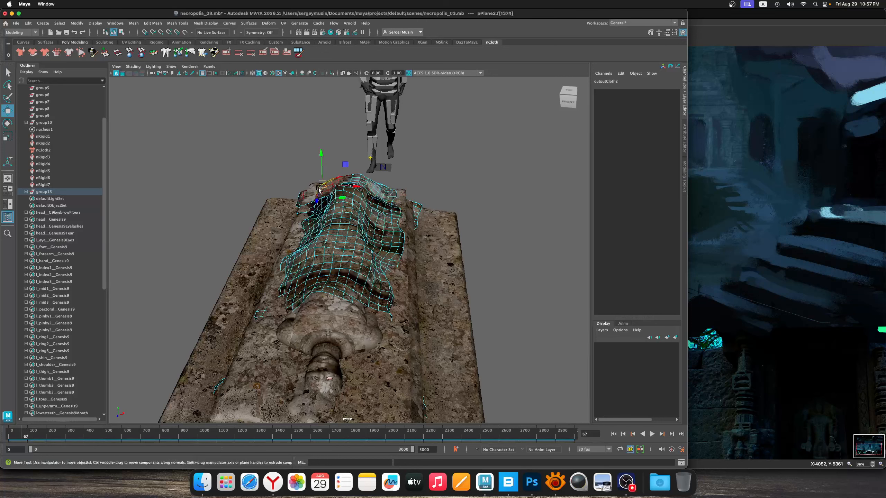
{"action": "left_click", "coordinate": [301, 198]}
Adjust soft-selected faces on both sides of the cloth's edge nearest the statue's head and along its flanks
{"action": "left_click_drag", "start_coordinate": [335, 200], "coordinate": [393, 265]}
{"action": "left_click", "coordinate": [439, 236]}
{"action": "left_click", "coordinate": [429, 276]}
{"action": "left_click", "coordinate": [309, 257]}
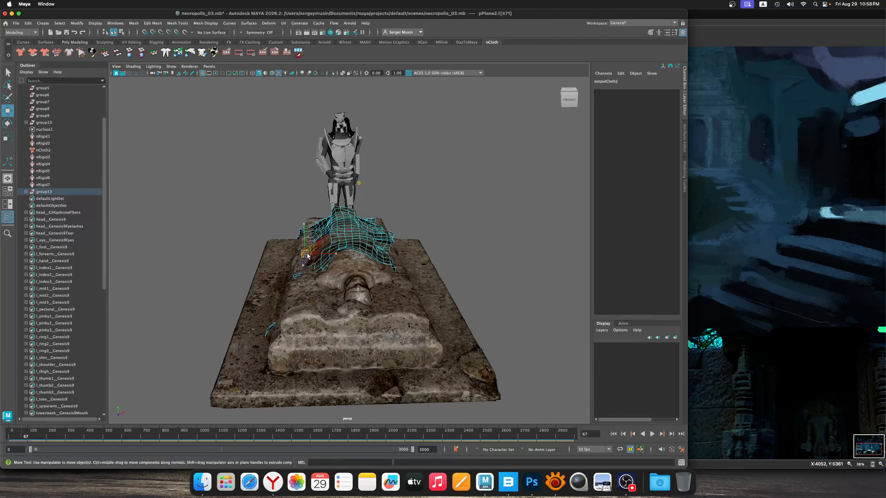
{"action": "left_click_drag", "start_coordinate": [312, 257], "coordinate": [317, 258]}
{"action": "left_click", "coordinate": [382, 251]}
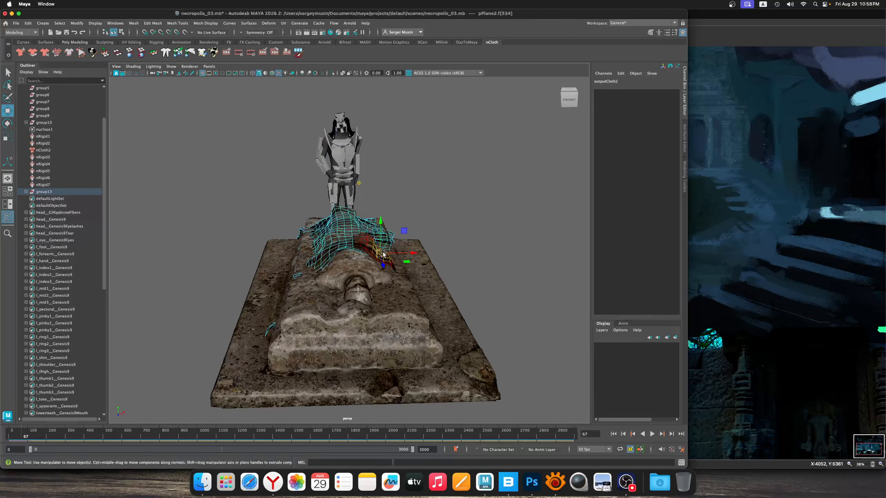
{"action": "left_click_drag", "start_coordinate": [382, 251], "coordinate": [377, 239]}
{"action": "left_click", "coordinate": [405, 217]}
{"action": "left_click", "coordinate": [379, 237]}
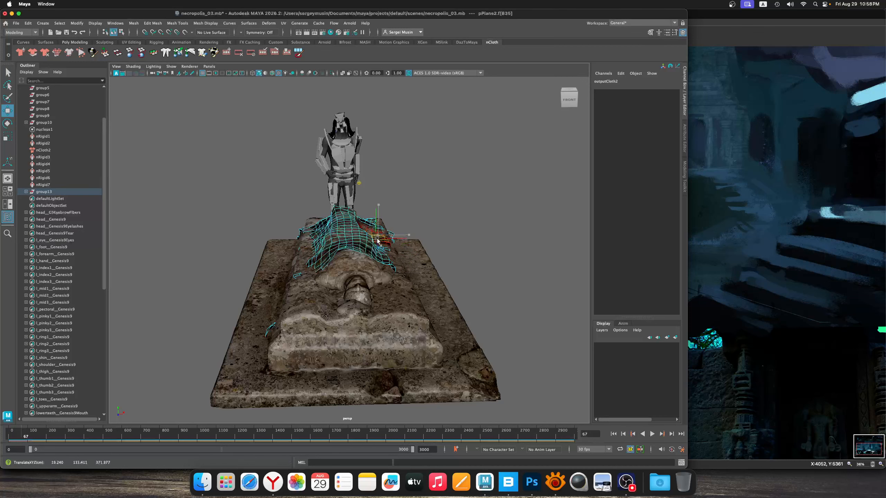
{"action": "left_click", "coordinate": [321, 234]}
{"action": "left_click_drag", "start_coordinate": [322, 234], "coordinate": [323, 236]}
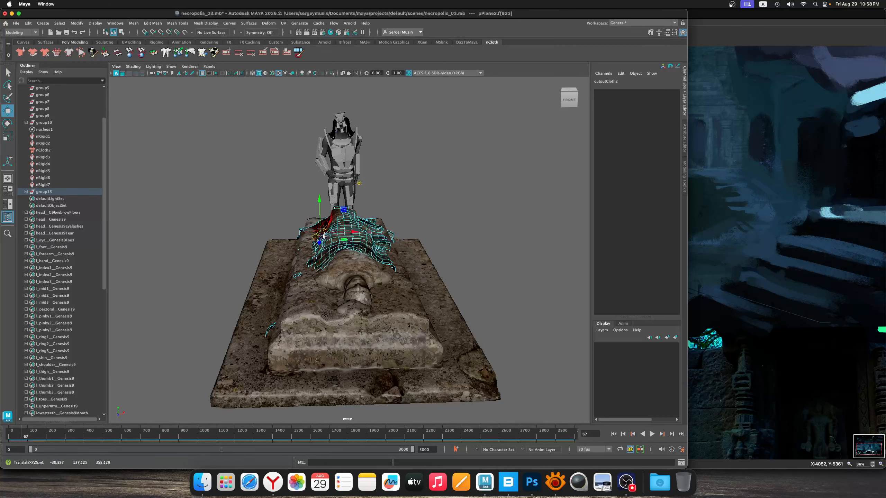
Return the cloth to object mode, deselect it and save the scene
{"action": "right_click_drag", "start_coordinate": [378, 221], "coordinate": [448, 188]}
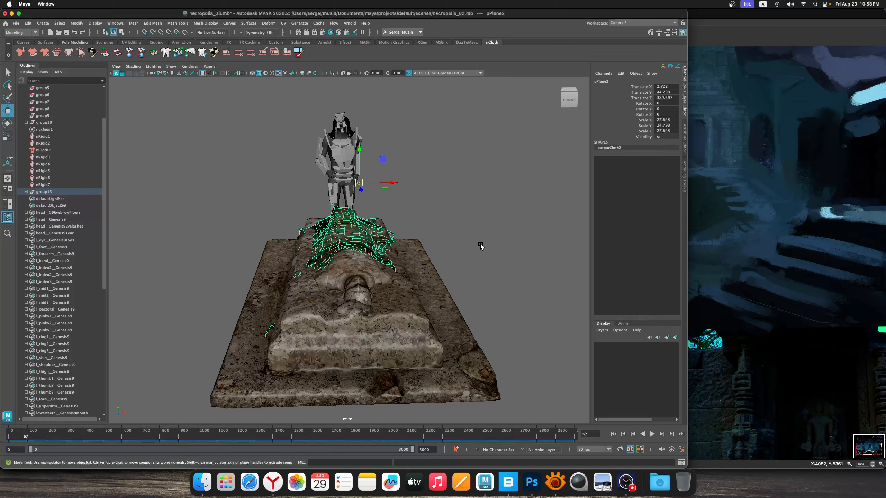
{"action": "scroll", "coordinate": [481, 246], "scroll_direction": "down", "scroll_amount": 4}
{"action": "mouse_move", "coordinate": [440, 220]}
{"action": "left_mouse_down", "text": "alt"}
{"action": "mouse_move", "coordinate": [391, 217]}
{"action": "mouse_move", "coordinate": [433, 214]}
{"action": "left_mouse_up", "text": "alt"}
{"action": "right_click_drag", "start_coordinate": [364, 245], "coordinate": [367, 268], "text": "alt"}
{"action": "mouse_move", "coordinate": [367, 269]}
{"action": "left_mouse_down", "text": "alt"}
{"action": "mouse_move", "coordinate": [385, 273]}
{"action": "mouse_move", "coordinate": [367, 277]}
{"action": "left_mouse_up", "text": "alt"}
{"action": "key", "text": "super+s"}
Examine the draped cloth and the statue's head and shoulders on the tomb from several angles
{"action": "middle_click_drag", "start_coordinate": [366, 277], "coordinate": [374, 261], "text": "alt"}
{"action": "right_click_drag", "start_coordinate": [375, 261], "coordinate": [399, 309], "text": "alt"}
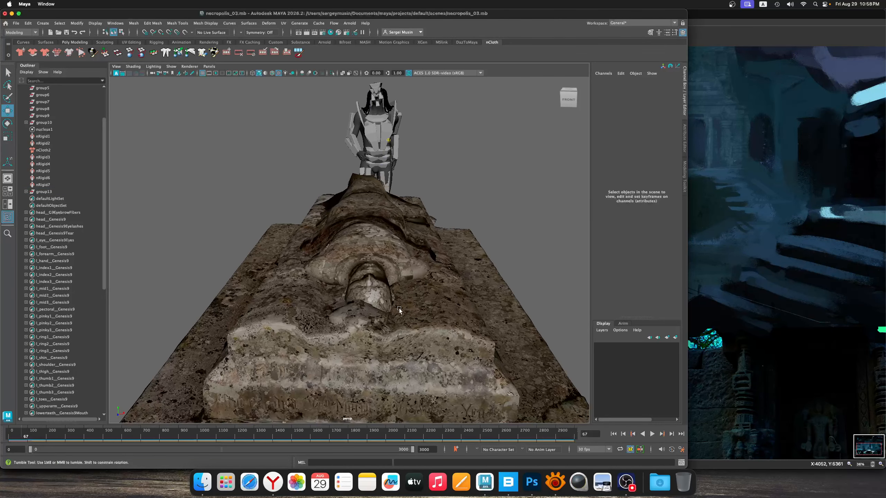
{"action": "left_click_drag", "start_coordinate": [399, 309], "coordinate": [396, 320], "text": "alt"}
{"action": "right_click_drag", "start_coordinate": [341, 345], "coordinate": [392, 335], "text": "alt"}
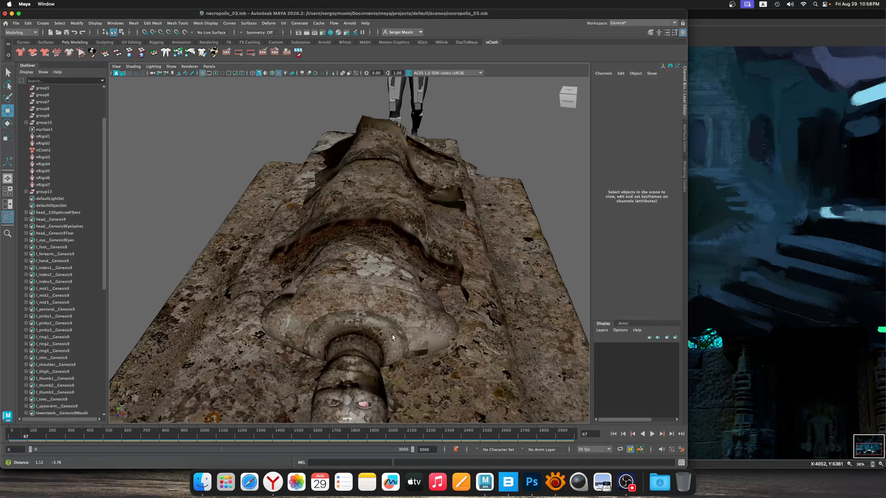
{"action": "middle_click_drag", "start_coordinate": [392, 335], "coordinate": [358, 301], "text": "alt"}
{"action": "left_click_drag", "start_coordinate": [377, 298], "coordinate": [396, 306], "text": "alt"}
{"action": "right_click_drag", "start_coordinate": [396, 306], "coordinate": [360, 244], "text": "alt"}
{"action": "middle_click_drag", "start_coordinate": [359, 244], "coordinate": [445, 259], "text": "alt"}
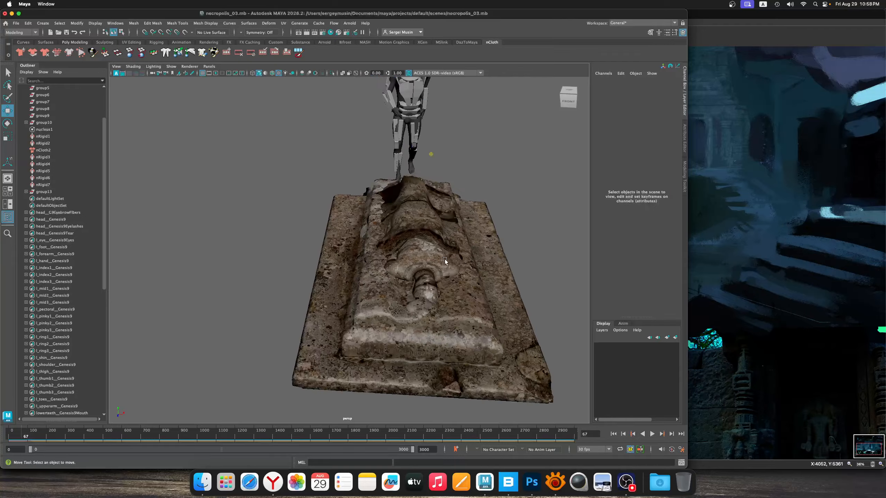
{"action": "right_click_drag", "start_coordinate": [445, 259], "coordinate": [461, 268], "text": "alt"}
{"action": "middle_click_drag", "start_coordinate": [461, 268], "coordinate": [381, 276], "text": "alt"}
{"action": "right_click_drag", "start_coordinate": [380, 277], "coordinate": [382, 312], "text": "alt"}
Switch the Old Tomb mesh to face editing and reshape the soft-selected surface around the statue's head
{"action": "left_click", "coordinate": [353, 313]}
{"action": "left_click", "coordinate": [338, 320]}
{"action": "left_click_drag", "start_coordinate": [393, 328], "coordinate": [287, 287], "text": "alt"}
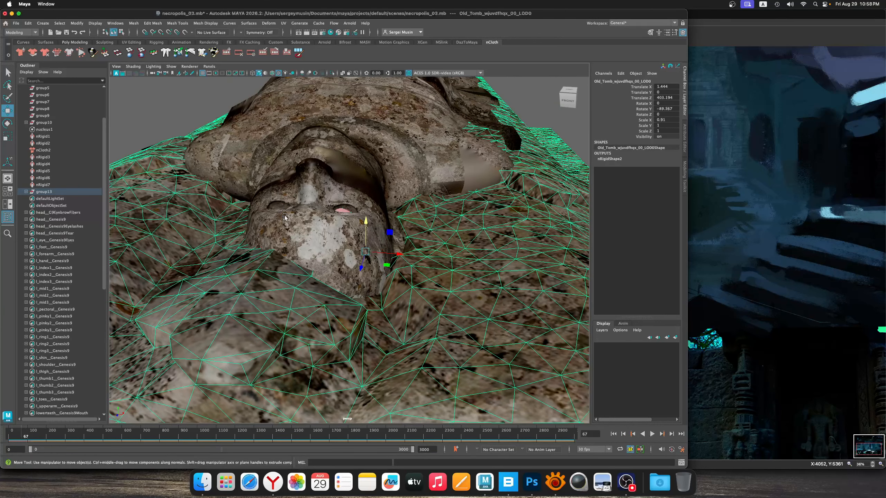
{"action": "left_click_drag", "start_coordinate": [285, 217], "coordinate": [225, 245], "text": "alt"}
{"action": "right_click", "coordinate": [224, 247]}
{"action": "left_click", "coordinate": [223, 265]}
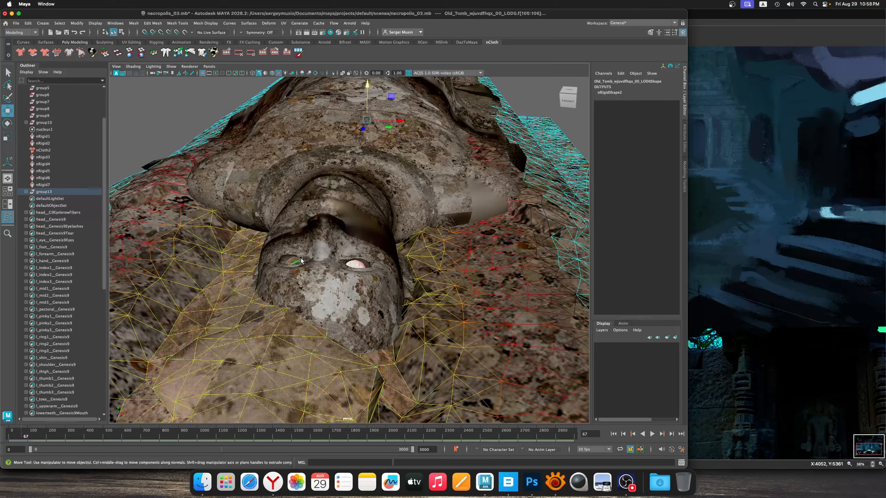
{"action": "left_click", "coordinate": [286, 277]}
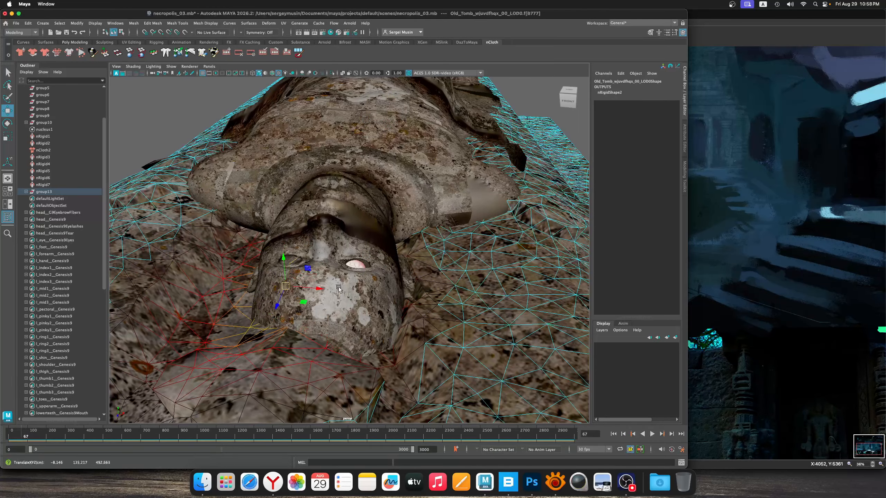
{"action": "left_click_drag", "start_coordinate": [338, 287], "coordinate": [389, 274], "text": "alt"}
Return the Old Tomb mesh to object mode, deselect it and save the scene
{"action": "right_click", "coordinate": [296, 262]}
{"action": "left_click", "coordinate": [331, 251]}
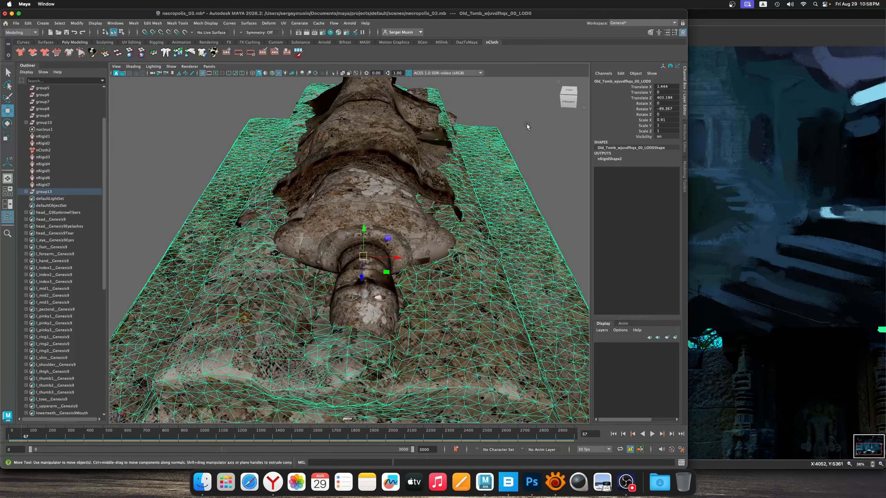
{"action": "left_click_drag", "start_coordinate": [335, 244], "coordinate": [433, 225], "text": "alt"}
{"action": "right_click", "coordinate": [432, 225]}
{"action": "right_click_drag", "start_coordinate": [465, 211], "coordinate": [466, 212]}
{"action": "left_click", "coordinate": [499, 252]}
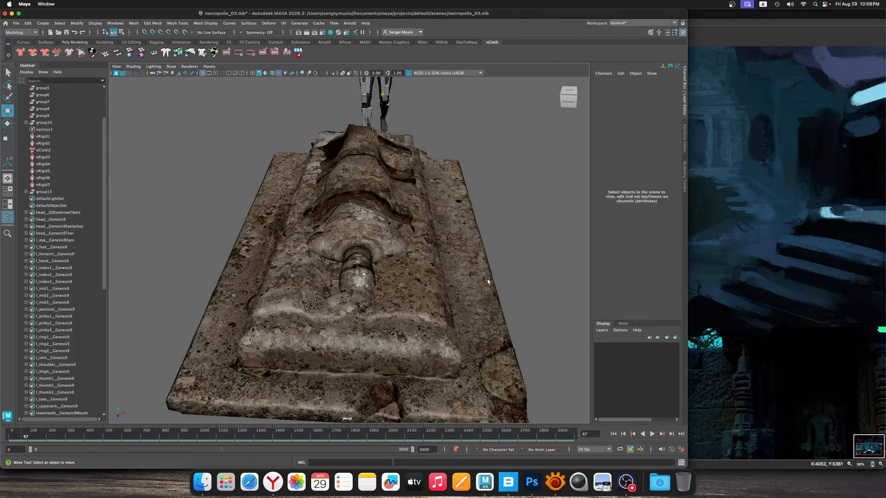
{"action": "right_click_drag", "start_coordinate": [488, 281], "coordinate": [420, 276], "text": "alt"}
{"action": "left_click_drag", "start_coordinate": [421, 276], "coordinate": [414, 247], "text": "alt"}
{"action": "key", "text": "super+s"}
Select the Old Tomb mesh and switch to Quixel Bridge
{"action": "right_click_drag", "start_coordinate": [397, 215], "coordinate": [384, 278], "text": "alt"}
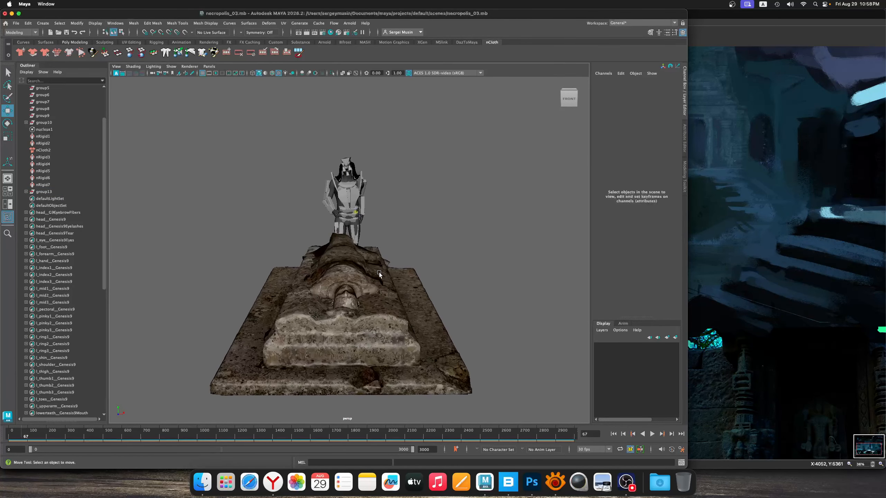
{"action": "left_click_drag", "start_coordinate": [380, 273], "coordinate": [333, 298], "text": "alt"}
{"action": "left_click", "coordinate": [283, 292]}
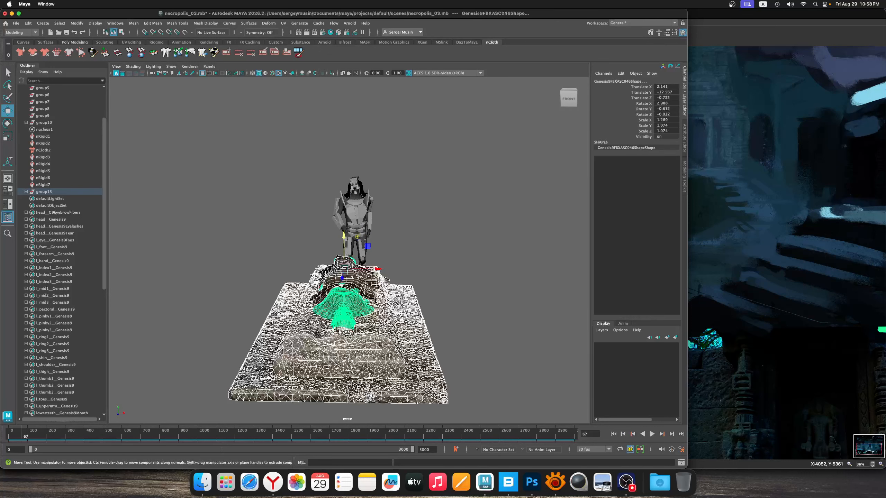
{"action": "left_click", "coordinate": [443, 341]}
{"action": "left_click", "coordinate": [433, 367]}
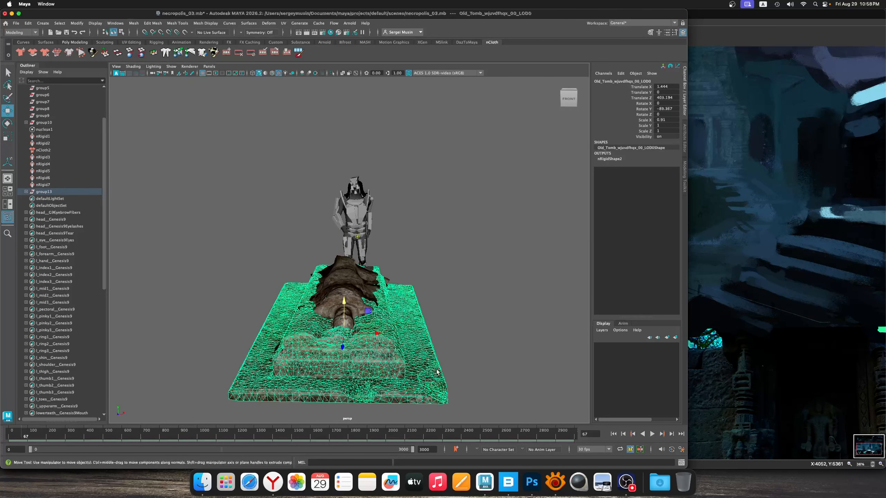
{"action": "left_click", "coordinate": [508, 483]}
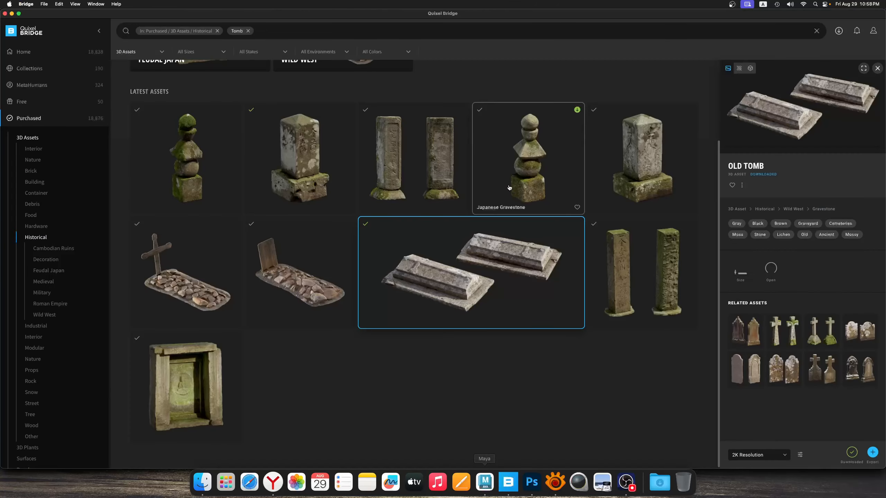
Export the downloaded Japanese Gravestone with the chipped mossy base at 2K resolution to Maya and switch to Maya
{"action": "left_click", "coordinate": [171, 391]}
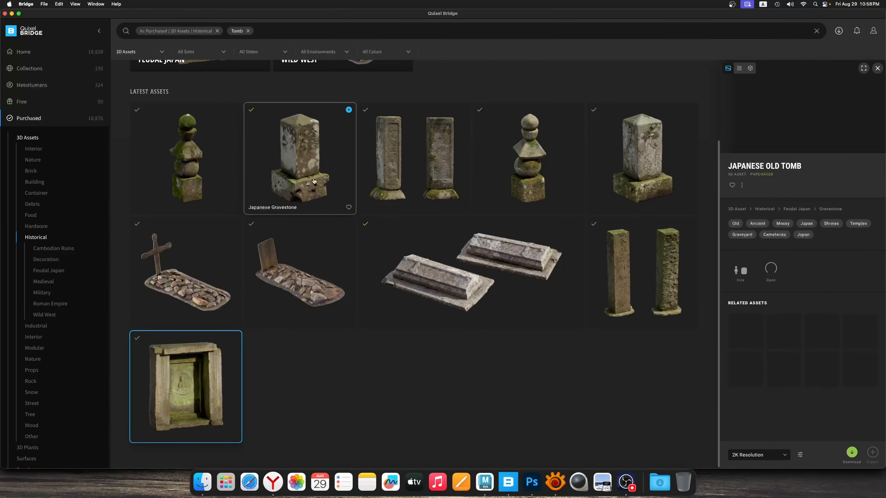
{"action": "left_click", "coordinate": [326, 173]}
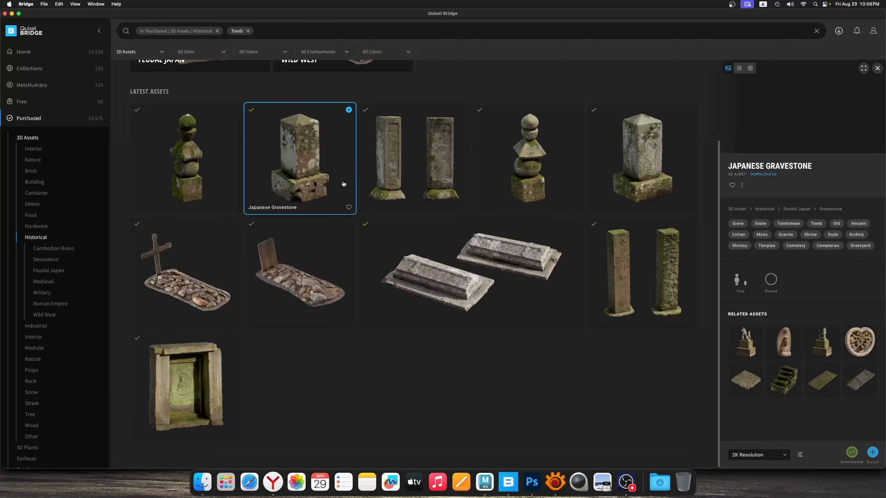
{"action": "left_click", "coordinate": [873, 454]}
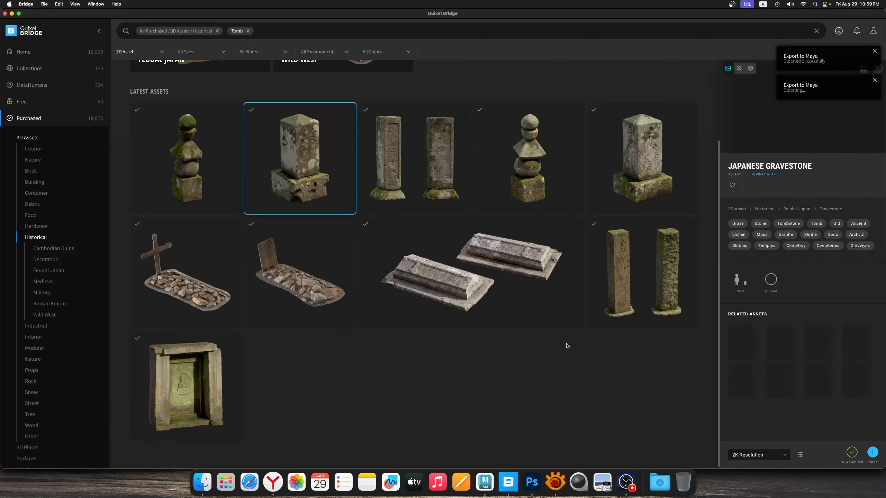
{"action": "left_click", "coordinate": [485, 483]}
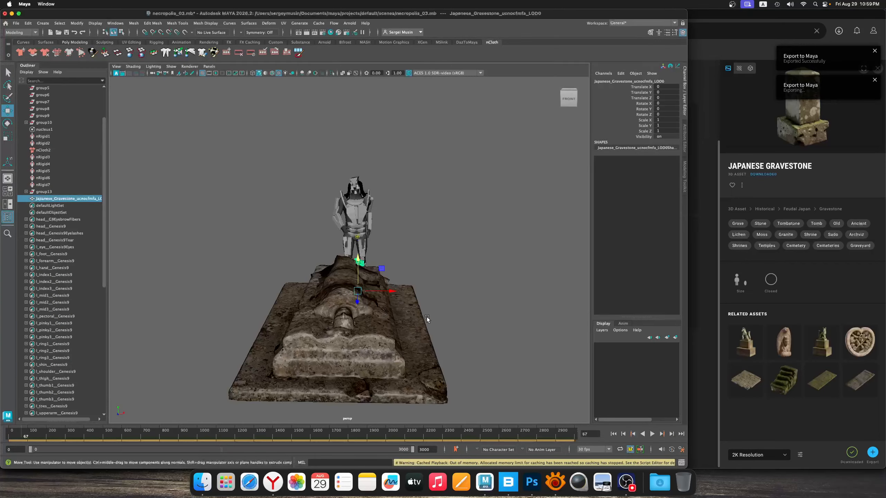
Scale the imported gravestone uniformly to about 1.738 and place it beside the tomb
{"action": "left_click_drag", "start_coordinate": [447, 289], "coordinate": [283, 283], "text": "alt"}
{"action": "left_click", "coordinate": [492, 311]}
{"action": "left_click", "coordinate": [524, 313]}
{"action": "key", "text": "r"}
{"action": "key", "text": "w"}
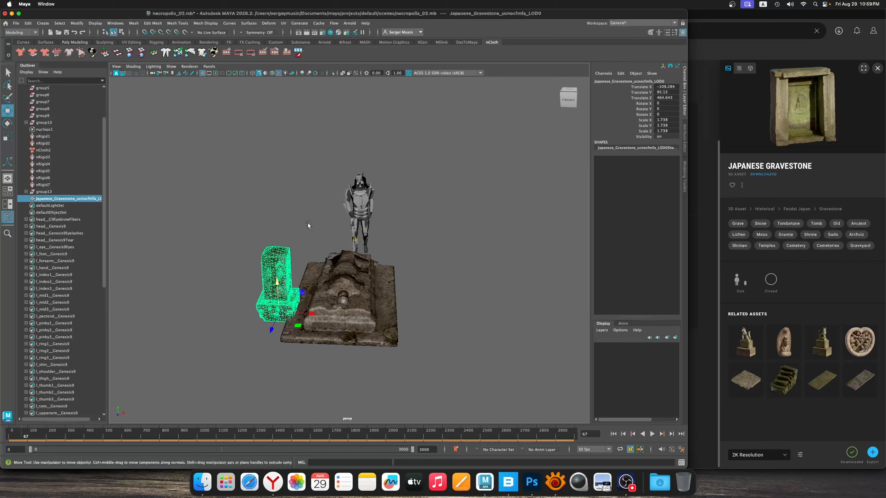
Lower the gravestone beside the tomb to a Translate Y of about 89.21
{"action": "left_click", "coordinate": [308, 225]}
{"action": "right_click_drag", "start_coordinate": [311, 262], "coordinate": [324, 289], "text": "alt"}
{"action": "left_click_drag", "start_coordinate": [323, 289], "coordinate": [308, 255], "text": "alt"}
{"action": "right_click_drag", "start_coordinate": [307, 255], "coordinate": [332, 282], "text": "alt"}
{"action": "left_click_drag", "start_coordinate": [332, 282], "coordinate": [286, 280], "text": "alt"}
{"action": "left_click", "coordinate": [246, 283]}
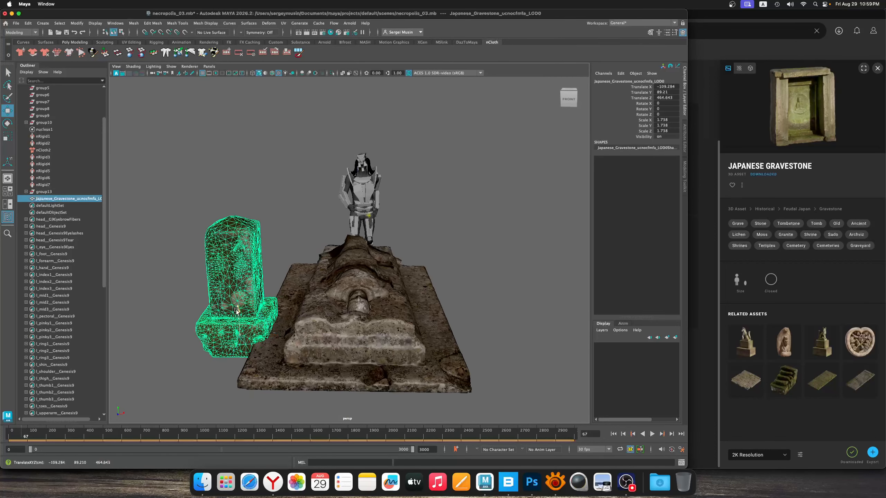
Compare the gravestone and tomb arrangement with Painting01_Sketch.jpg in XnView MP, and return to Maya
{"action": "left_click", "coordinate": [303, 264]}
{"action": "right_click_drag", "start_coordinate": [389, 301], "coordinate": [363, 294], "text": "alt"}
{"action": "left_click_drag", "start_coordinate": [363, 293], "coordinate": [316, 286], "text": "alt"}
{"action": "left_click", "coordinate": [260, 272]}
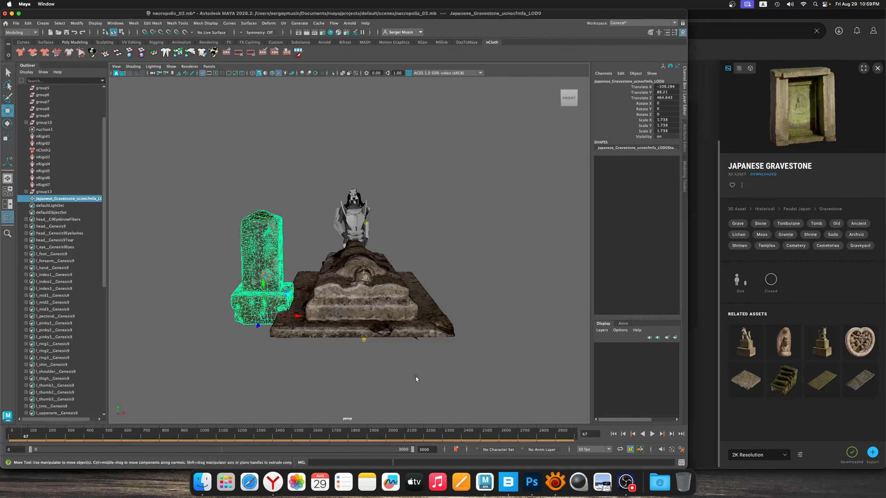
{"action": "left_click", "coordinate": [554, 484]}
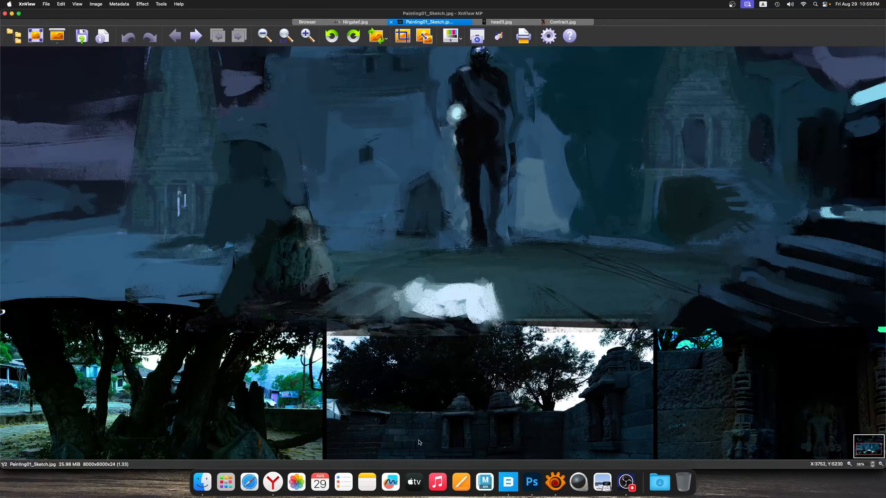
{"action": "left_click", "coordinate": [491, 488]}
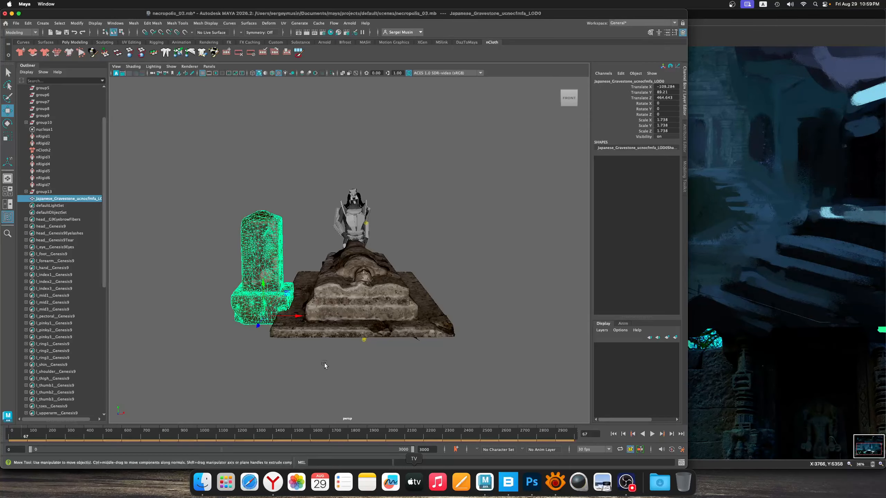
Select the faces of the gravestone's base and set the soft selection falloff radius to about 49.3
{"action": "left_click_drag", "start_coordinate": [326, 307], "coordinate": [293, 319], "text": "alt"}
{"action": "right_click_drag", "start_coordinate": [297, 316], "coordinate": [329, 312], "text": "alt"}
{"action": "left_click_drag", "start_coordinate": [329, 312], "coordinate": [354, 353], "text": "alt"}
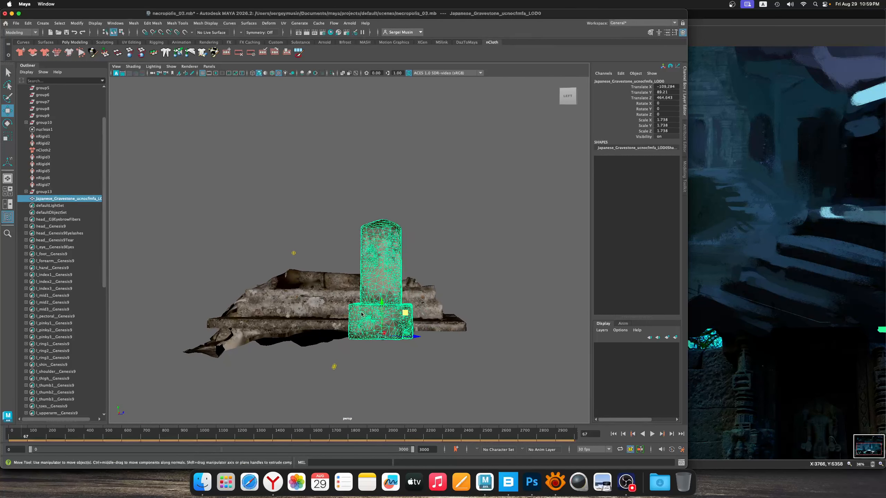
{"action": "right_click_drag", "start_coordinate": [361, 314], "coordinate": [329, 356]}
{"action": "left_click_drag", "start_coordinate": [328, 354], "coordinate": [432, 303]}
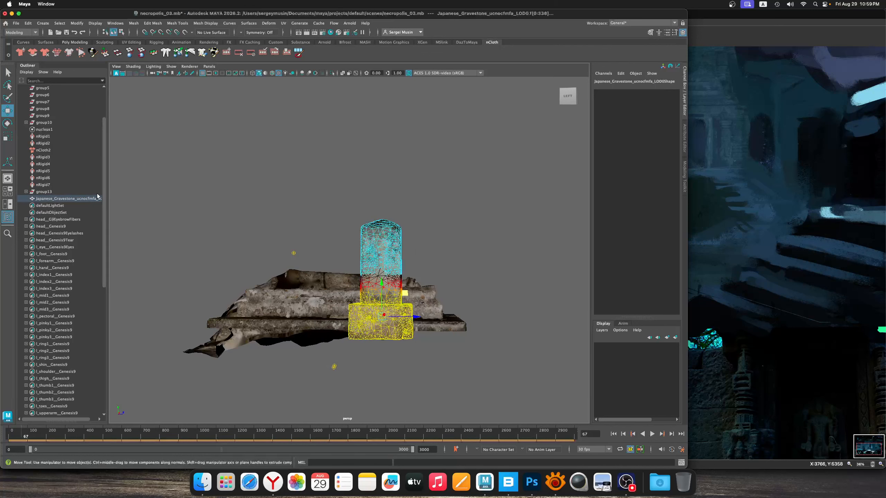
{"action": "double_click", "coordinate": [7, 110]}
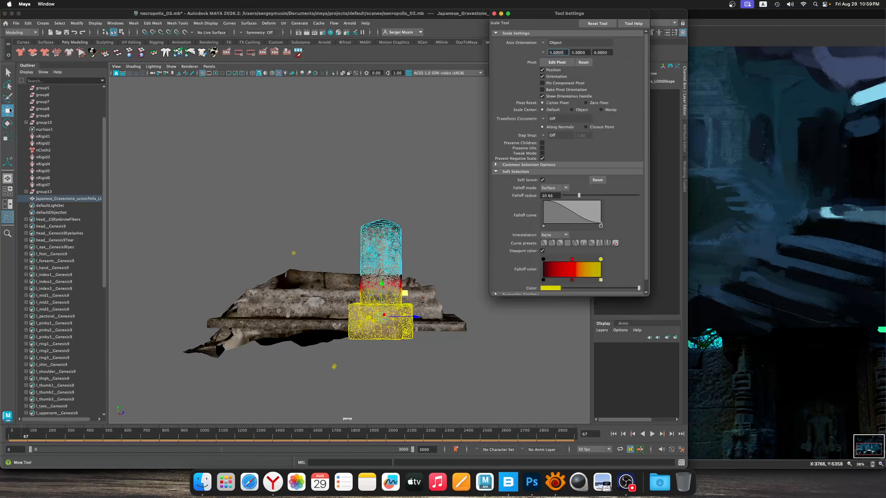
{"action": "left_click", "coordinate": [512, 173]}
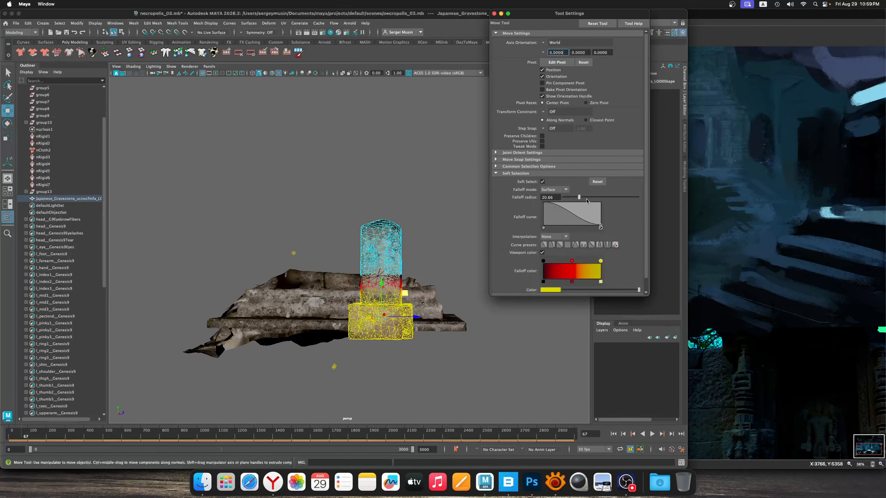
{"action": "left_click_drag", "start_coordinate": [581, 198], "coordinate": [600, 198]}
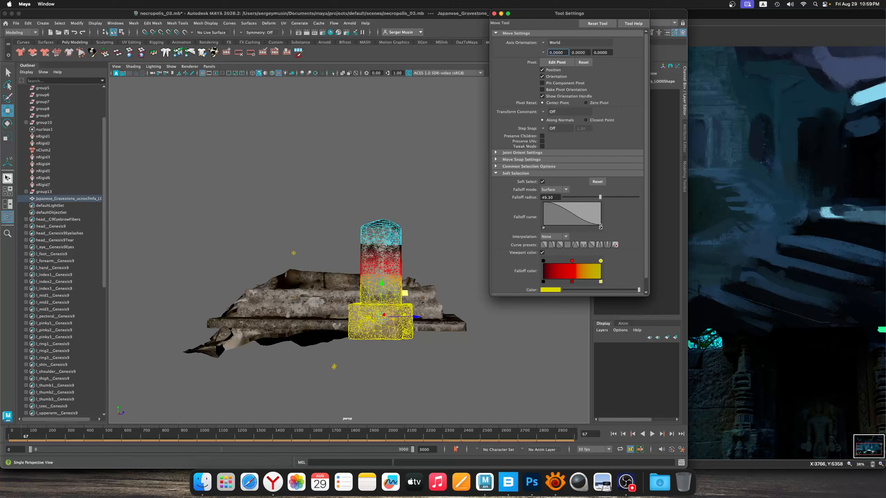
Widen the gravestone's soft-selected base with the Scale tool, return to object mode and deselect the mesh
{"action": "key", "text": "r"}
{"action": "left_click_drag", "start_coordinate": [418, 318], "coordinate": [440, 316]}
{"action": "left_click_drag", "start_coordinate": [441, 315], "coordinate": [252, 306], "text": "alt"}
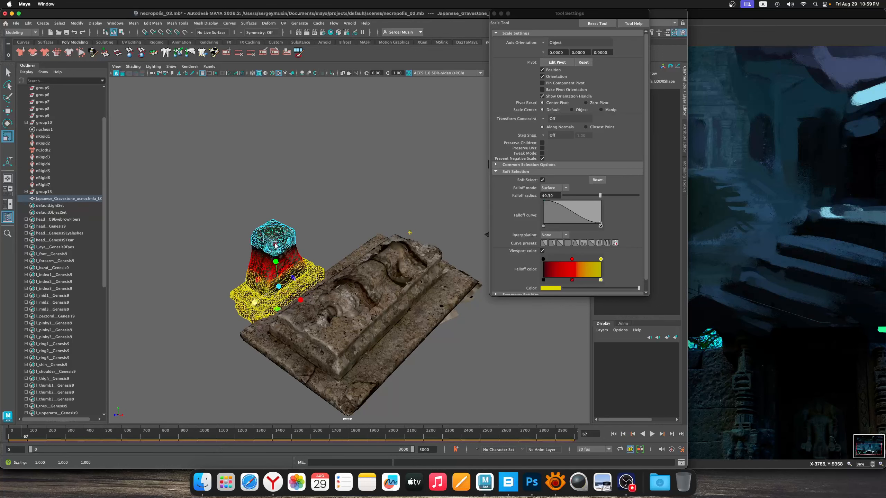
{"action": "right_click_drag", "start_coordinate": [274, 244], "coordinate": [311, 224]}
{"action": "left_click", "coordinate": [324, 213]}
{"action": "left_click_drag", "start_coordinate": [329, 301], "coordinate": [356, 279], "text": "alt"}
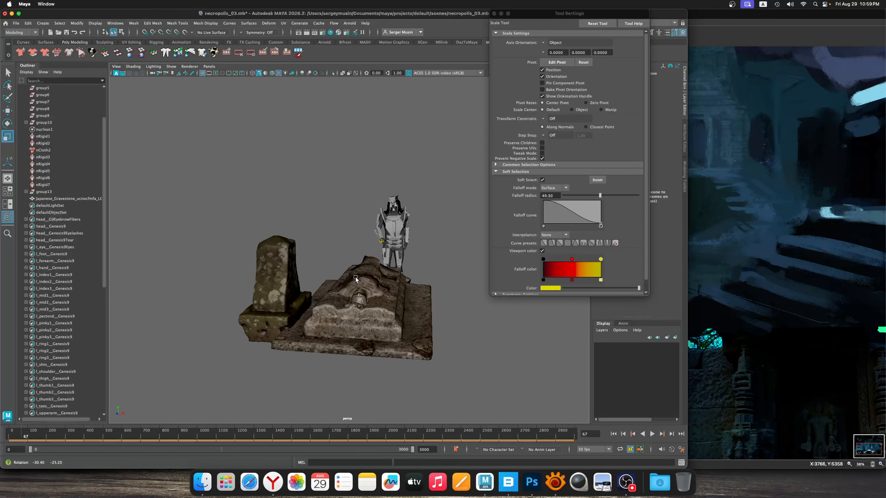
Lower the gravestone to a Translate Y of about 84.762 and save the scene
{"action": "left_click", "coordinate": [294, 285]}
{"action": "key", "text": "w"}
{"action": "left_click_drag", "start_coordinate": [275, 294], "coordinate": [276, 298]}
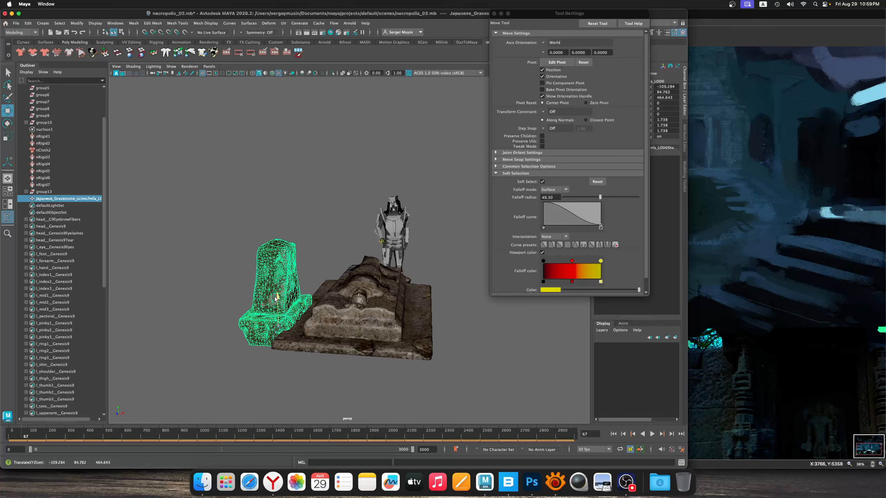
{"action": "key", "text": "super+s"}
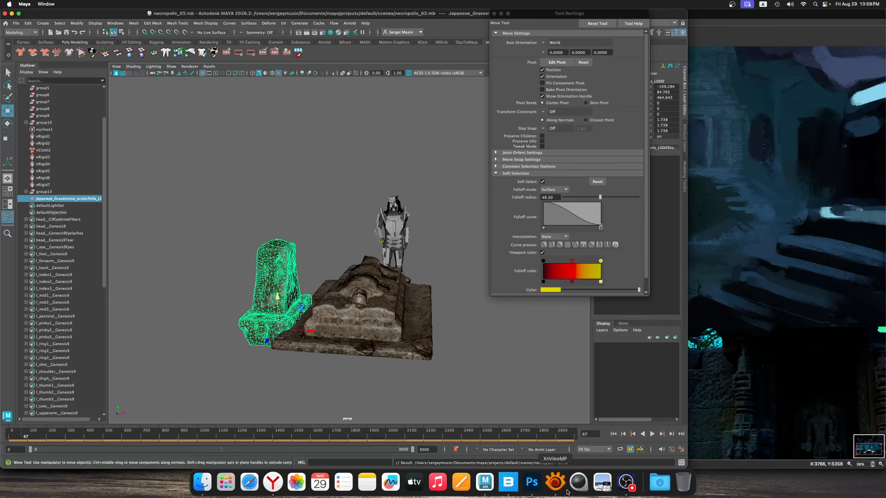
Switch to Quixel Bridge and replace the Tomb filter with a search for Moss among the historical 3D assets
{"action": "left_click", "coordinate": [509, 483]}
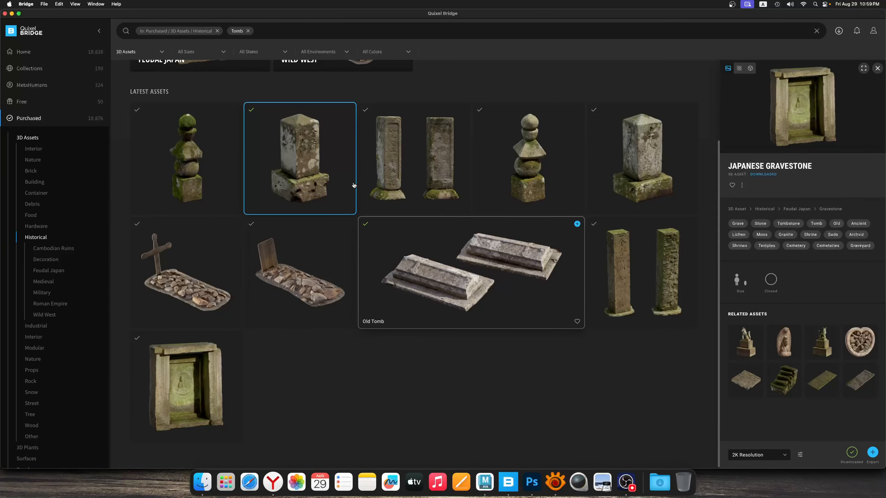
{"action": "scroll", "coordinate": [275, 227], "scroll_direction": "up", "scroll_amount": 3}
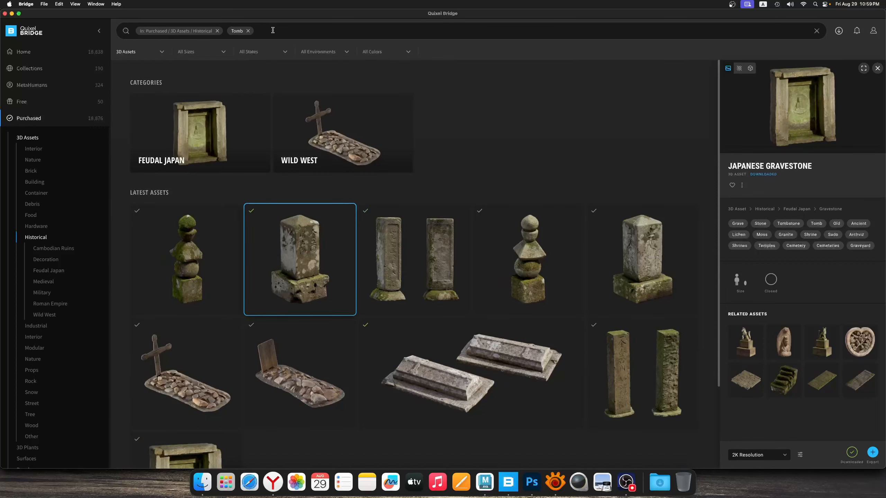
{"action": "left_click", "coordinate": [248, 31]}
{"action": "type", "text": "st"}
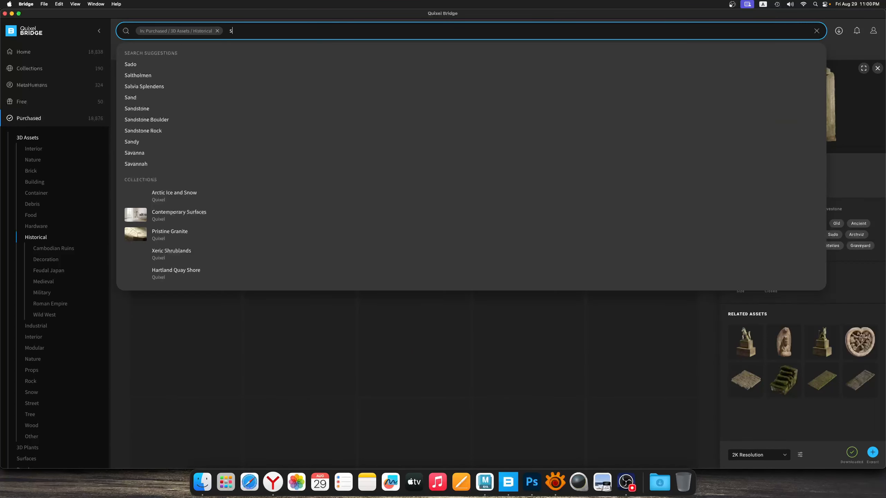
{"action": "key", "text": "BackSpace"}
{"action": "key", "text": "BackSpace"}
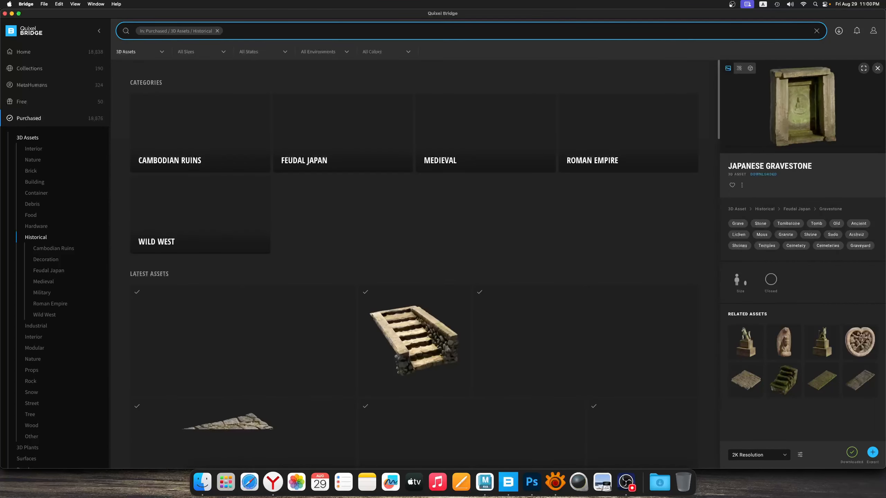
{"action": "type", "text": "mo"}
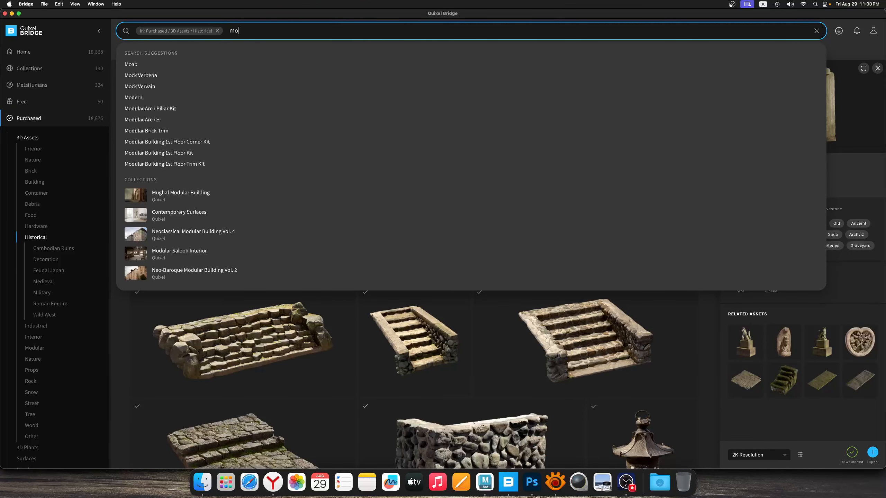
{"action": "type", "text": "ss"}
{"action": "key", "text": "Return"}
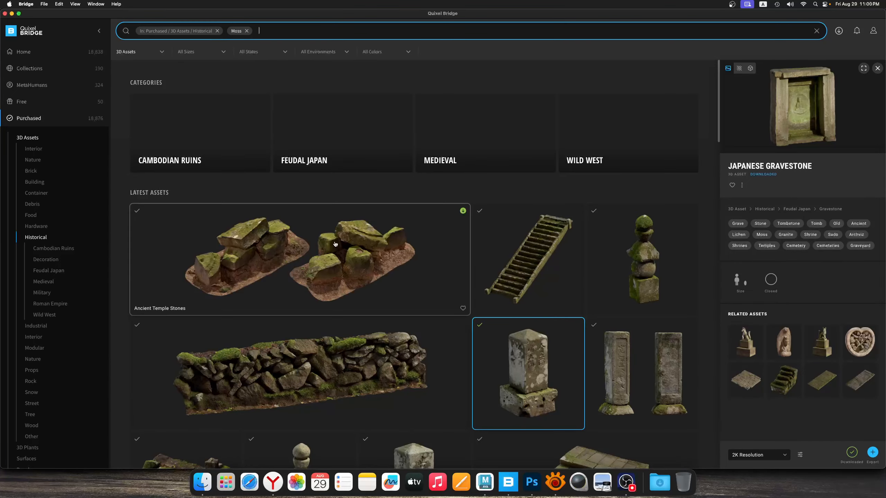
Browse the mossy historical assets, select Japanese Shrine Stone Floor and download it at 2K resolution
{"action": "scroll", "coordinate": [333, 243], "scroll_direction": "down", "scroll_amount": 10}
{"action": "scroll", "coordinate": [333, 243], "scroll_direction": "up", "scroll_amount": 3}
{"action": "left_click", "coordinate": [276, 360]}
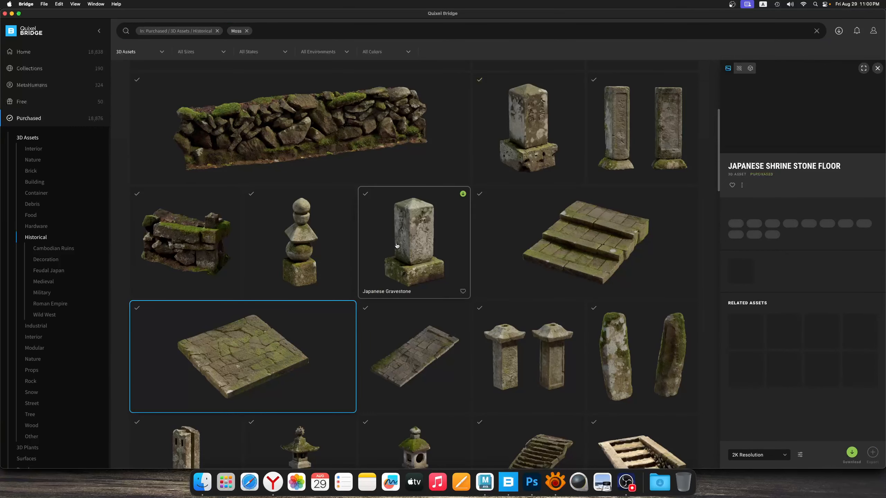
{"action": "scroll", "coordinate": [396, 242], "scroll_direction": "down", "scroll_amount": 10}
{"action": "scroll", "coordinate": [373, 249], "scroll_direction": "up", "scroll_amount": 15}
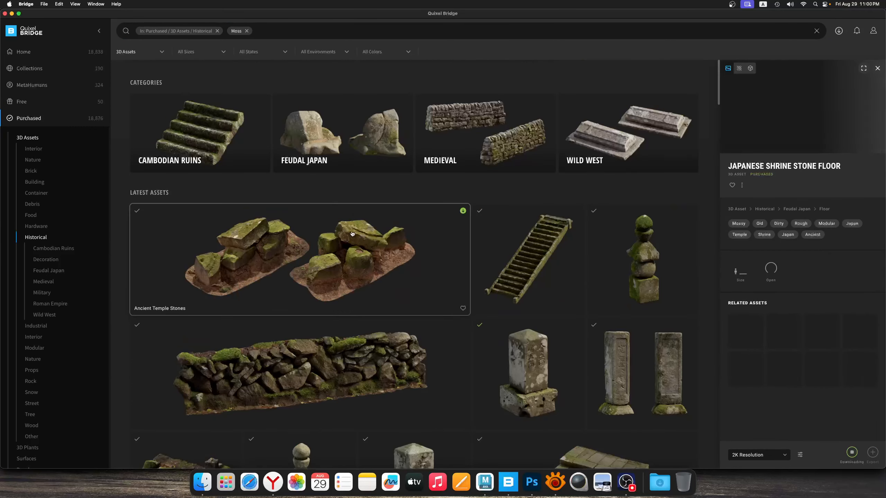
Widen the Moss search to all 3D assets in Home and look through the mossy rocks and branches
{"action": "left_click", "coordinate": [217, 31]}
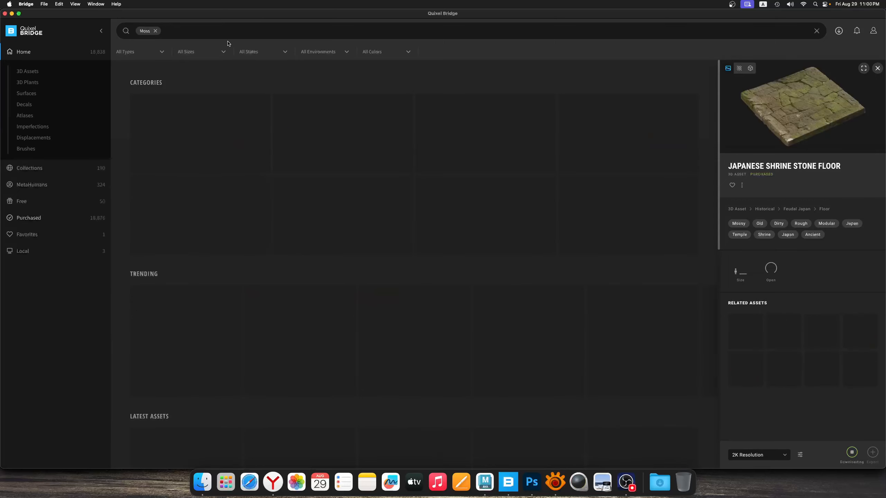
{"action": "left_click", "coordinate": [181, 34]}
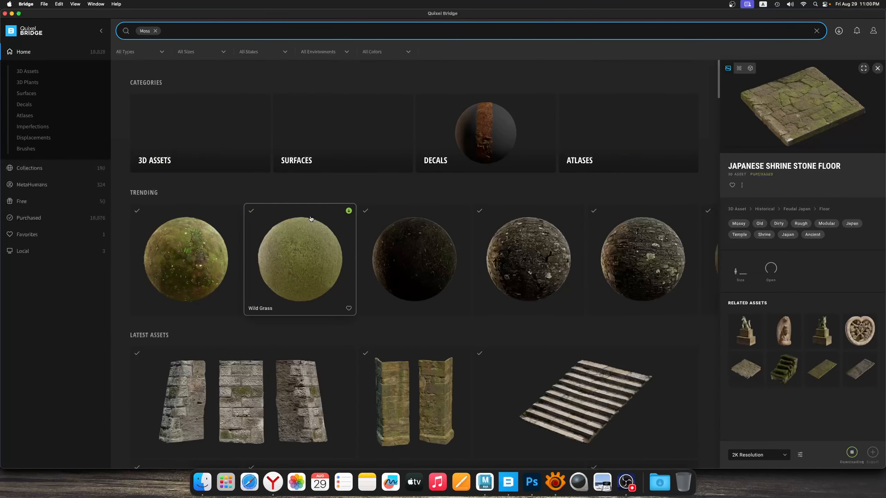
{"action": "left_click", "coordinate": [256, 146]}
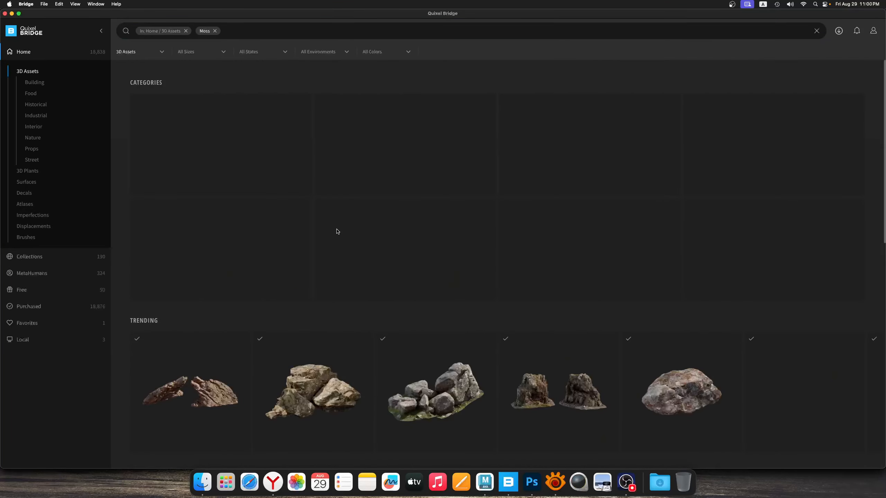
{"action": "scroll", "coordinate": [312, 251], "scroll_direction": "down", "scroll_amount": 10}
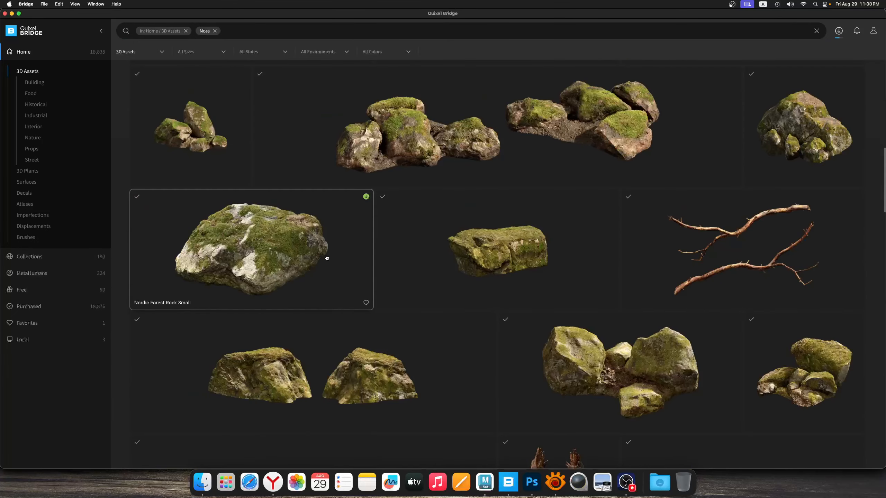
{"action": "scroll", "coordinate": [289, 241], "scroll_direction": "up", "scroll_amount": 5}
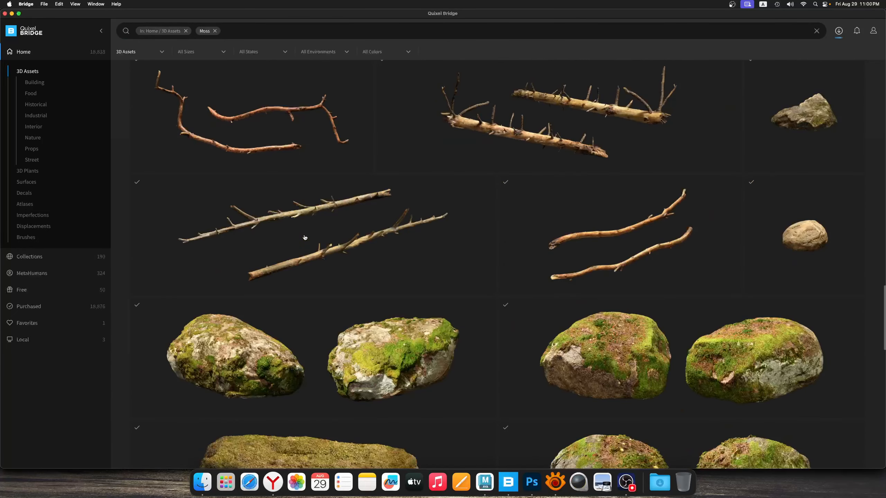
{"action": "scroll", "coordinate": [304, 238], "scroll_direction": "up", "scroll_amount": 8}
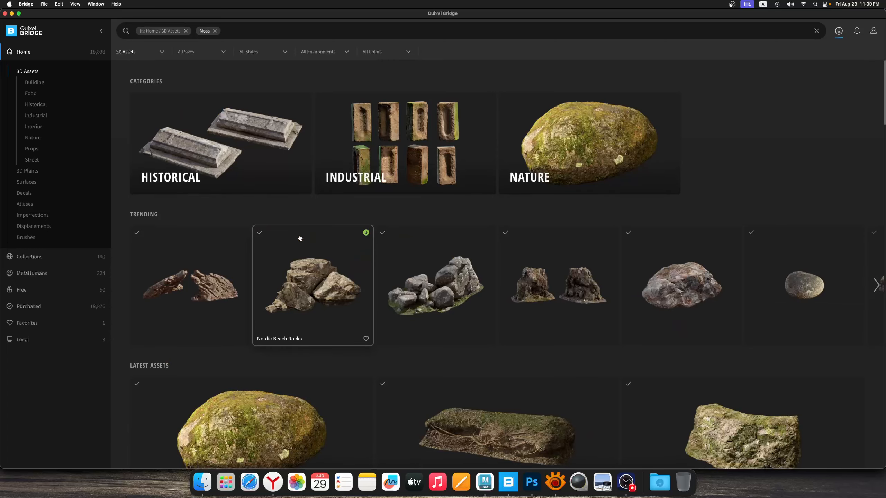
{"action": "scroll", "coordinate": [300, 238], "scroll_direction": "down", "scroll_amount": 20}
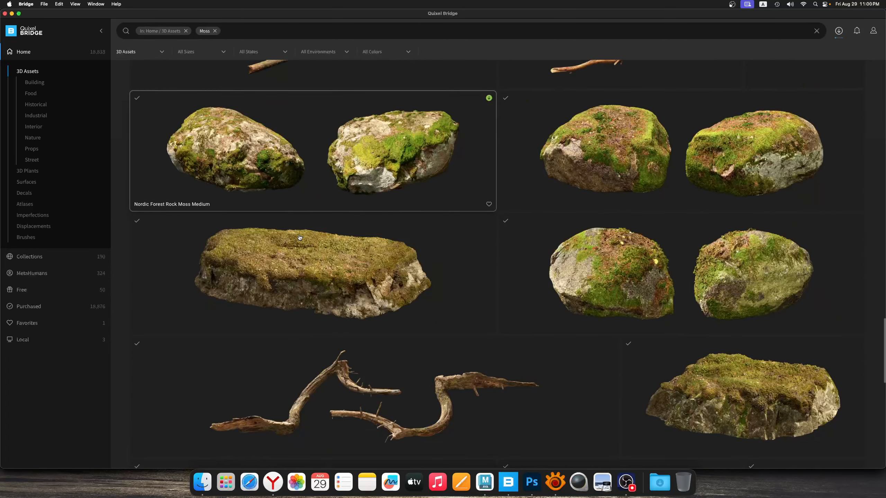
Select the mossy Nordic Forest Ledge Rock Medium asset and download it at 2K resolution
{"action": "left_click", "coordinate": [685, 371]}
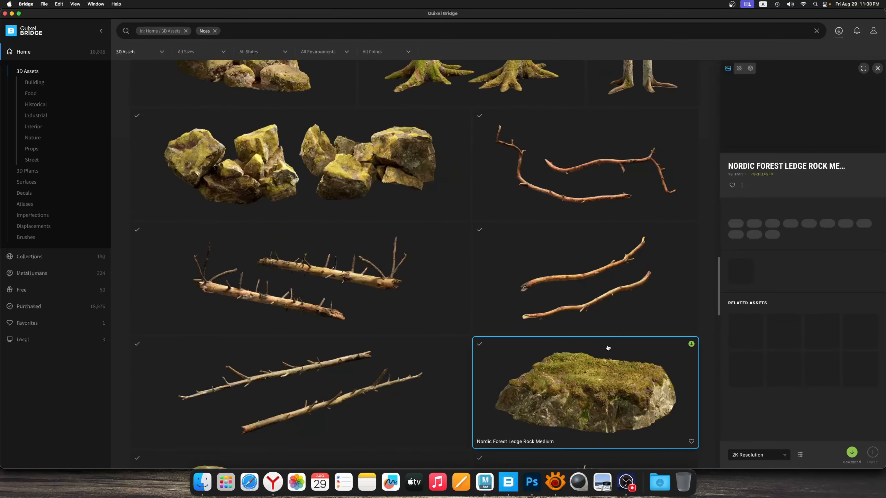
{"action": "left_click", "coordinate": [781, 456]}
{"action": "left_click", "coordinate": [799, 456]}
{"action": "left_click", "coordinate": [781, 457]}
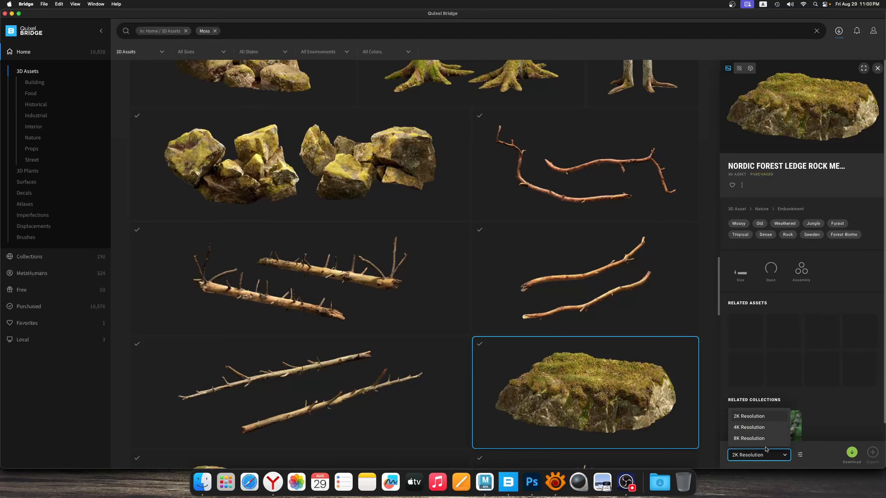
{"action": "left_click", "coordinate": [763, 427]}
{"action": "left_click", "coordinate": [779, 454]}
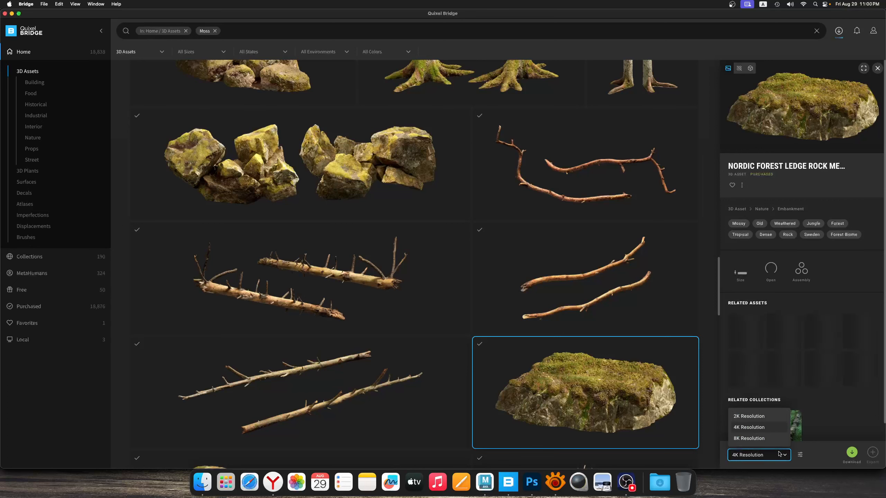
{"action": "left_click", "coordinate": [769, 417]}
{"action": "left_click", "coordinate": [851, 453]}
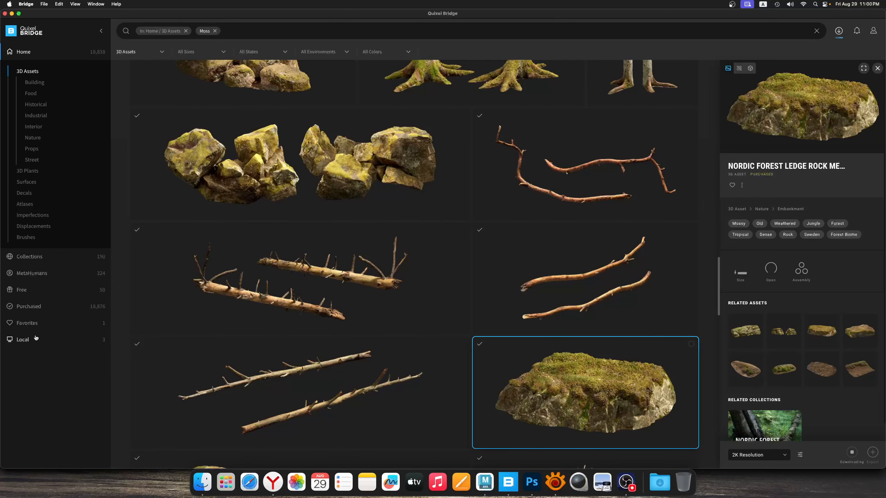
Export Japanese Shrine Stone Floor from the local Megascans assets to Maya and switch to Maya
{"action": "left_click", "coordinate": [35, 337]}
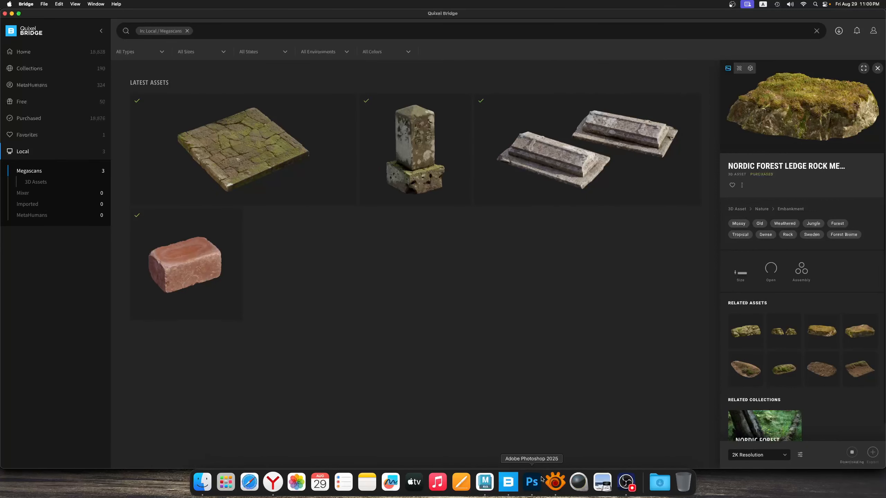
{"action": "left_click", "coordinate": [255, 152]}
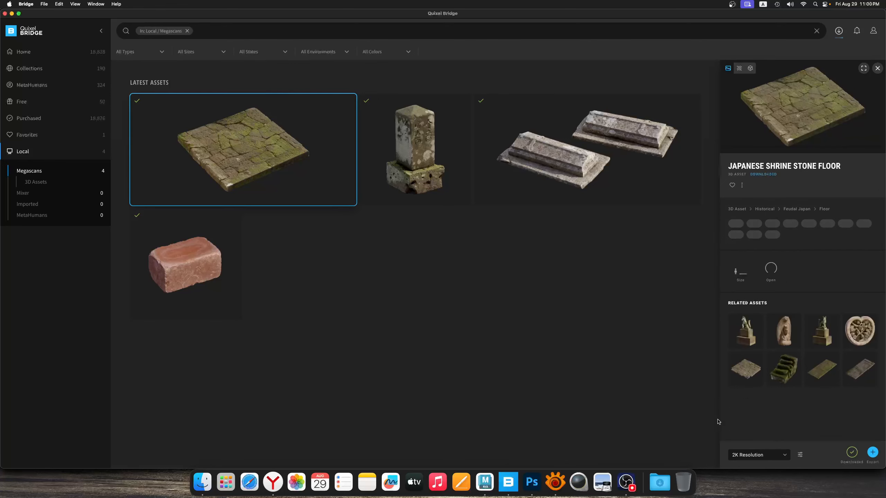
{"action": "left_click", "coordinate": [873, 453]}
{"action": "left_click", "coordinate": [485, 482]}
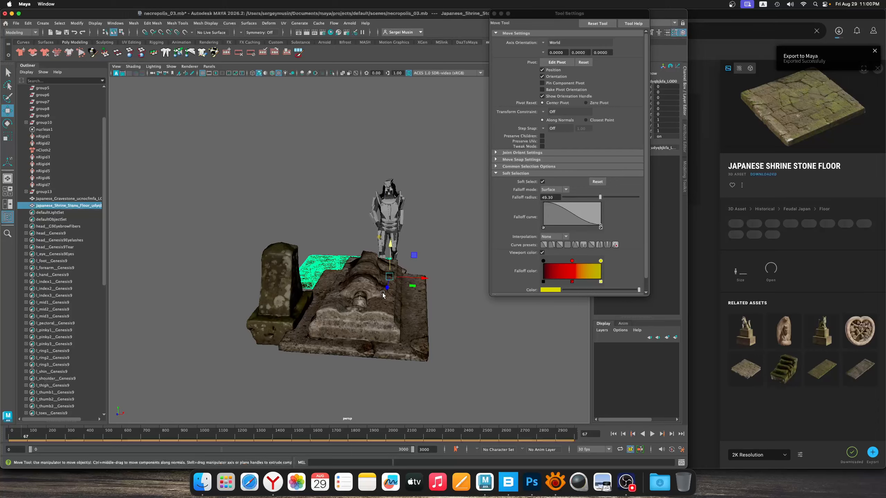
{"action": "key", "text": "r"}
{"action": "left_click_drag", "start_coordinate": [412, 290], "coordinate": [253, 307]}
{"action": "key", "text": "z"}
{"action": "middle_click_drag", "start_coordinate": [253, 307], "coordinate": [281, 319], "text": "alt"}
{"action": "right_click_drag", "start_coordinate": [282, 319], "coordinate": [347, 310], "text": "alt"}
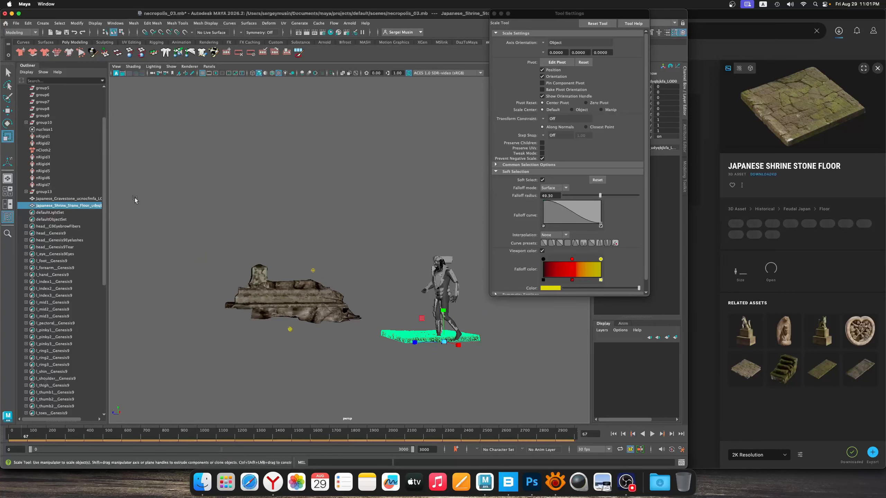
Group the tomb and gravestone together and center the new group's pivot
{"action": "left_click", "coordinate": [106, 33]}
{"action": "left_click_drag", "start_coordinate": [272, 307], "coordinate": [273, 307]}
{"action": "key", "text": "ctrl+g"}
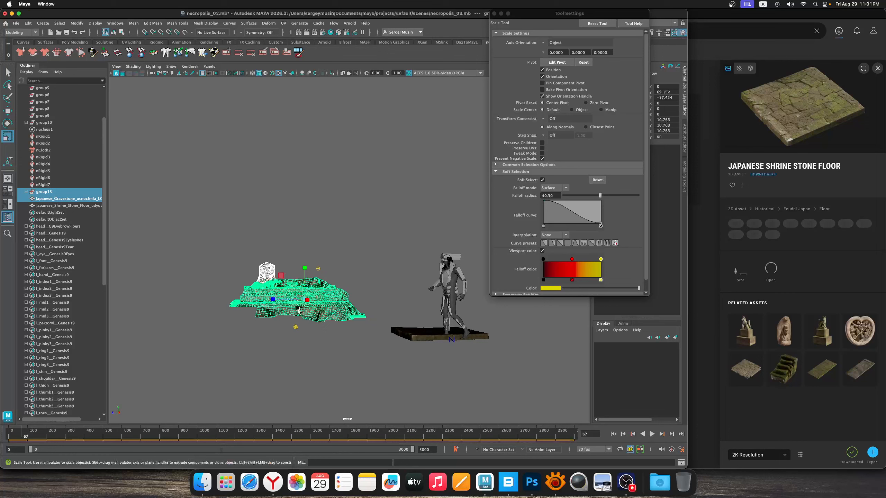
{"action": "left_click", "coordinate": [77, 23]}
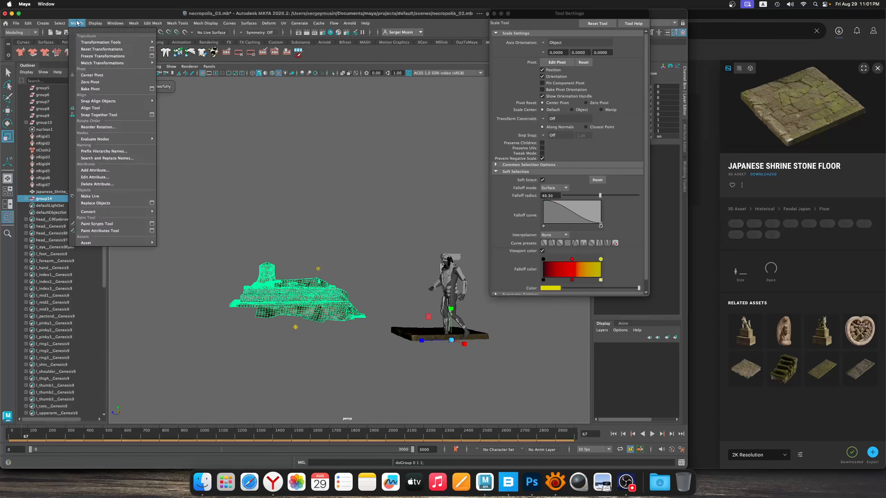
{"action": "left_click", "coordinate": [95, 78]}
Move the tomb group down and away from the statue to Translate Y about -93.75 and Z about 81.521
{"action": "key", "text": "e"}
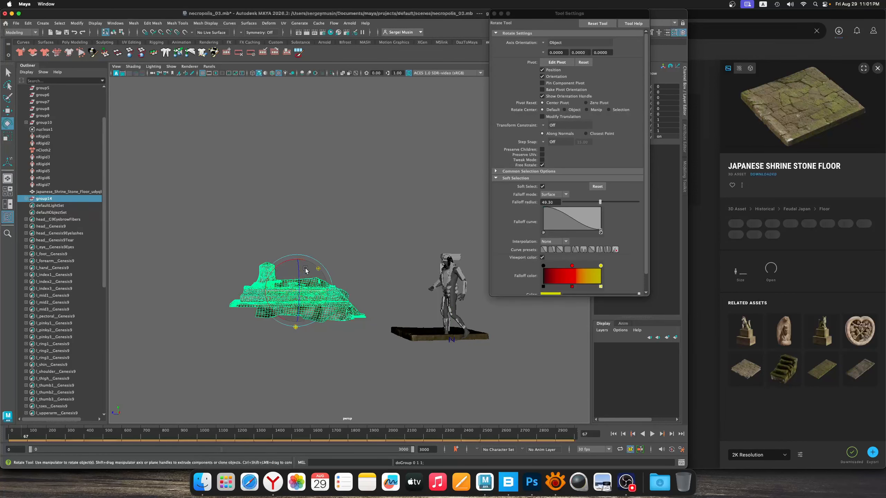
{"action": "key", "text": "w"}
{"action": "left_click_drag", "start_coordinate": [273, 279], "coordinate": [244, 305]}
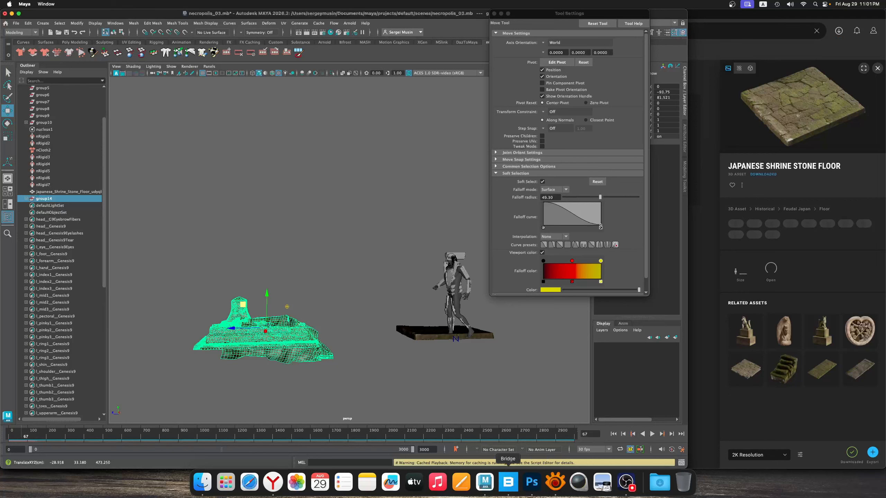
Place the stone floor slab under the statue's feet at Translate X about 3.833 and Y about -13.772
{"action": "left_click_drag", "start_coordinate": [467, 404], "coordinate": [326, 313], "text": "alt"}
{"action": "left_click_drag", "start_coordinate": [310, 276], "coordinate": [305, 281]}
{"action": "right_click_drag", "start_coordinate": [304, 281], "coordinate": [346, 307], "text": "alt"}
{"action": "left_click_drag", "start_coordinate": [346, 307], "coordinate": [336, 357], "text": "alt"}
{"action": "left_click", "coordinate": [338, 301]}
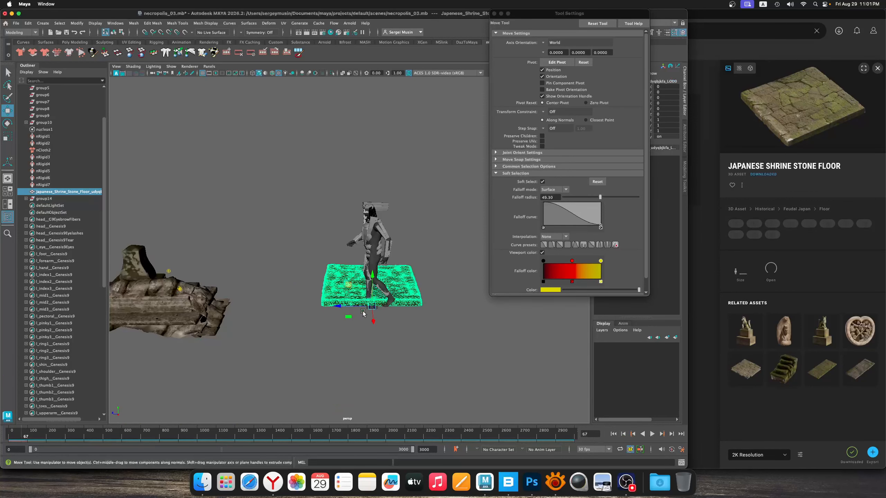
{"action": "left_click_drag", "start_coordinate": [369, 276], "coordinate": [413, 351], "text": "alt"}
{"action": "left_click_drag", "start_coordinate": [324, 297], "coordinate": [326, 296]}
{"action": "scroll", "coordinate": [308, 327], "scroll_direction": "down", "scroll_amount": 5}
{"action": "left_click_drag", "start_coordinate": [308, 327], "coordinate": [307, 313], "text": "alt"}
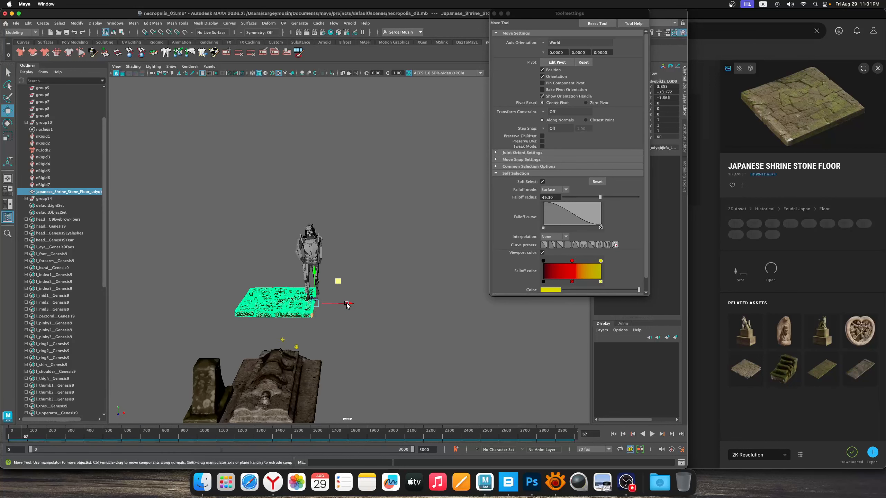
Duplicate the floor slab and set the copy beside the original at Translate X about 209.634
{"action": "key", "text": "ctrl+d"}
{"action": "left_click_drag", "start_coordinate": [444, 314], "coordinate": [416, 314]}
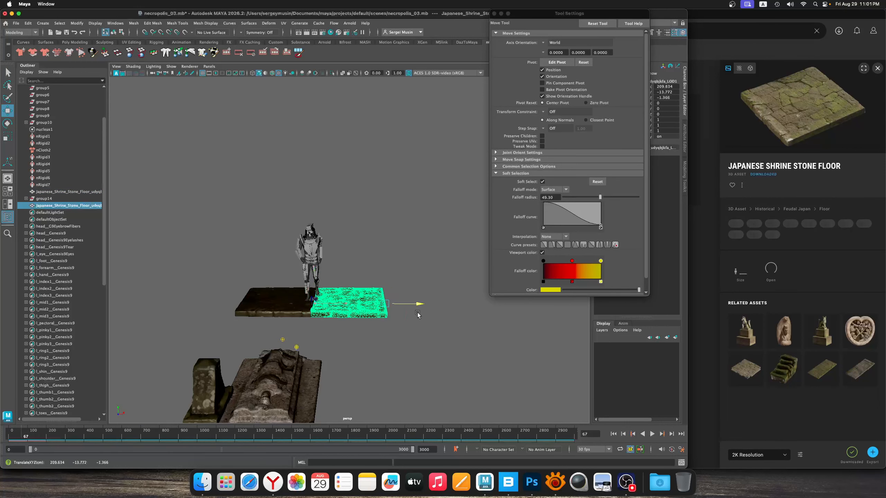
{"action": "left_click", "coordinate": [408, 280]}
Move the tomb group sideways to Translate X about -27.281 and adjust its height toward the floor level
{"action": "left_click_drag", "start_coordinate": [337, 292], "coordinate": [348, 314], "text": "alt"}
{"action": "left_click_drag", "start_coordinate": [225, 351], "coordinate": [373, 414]}
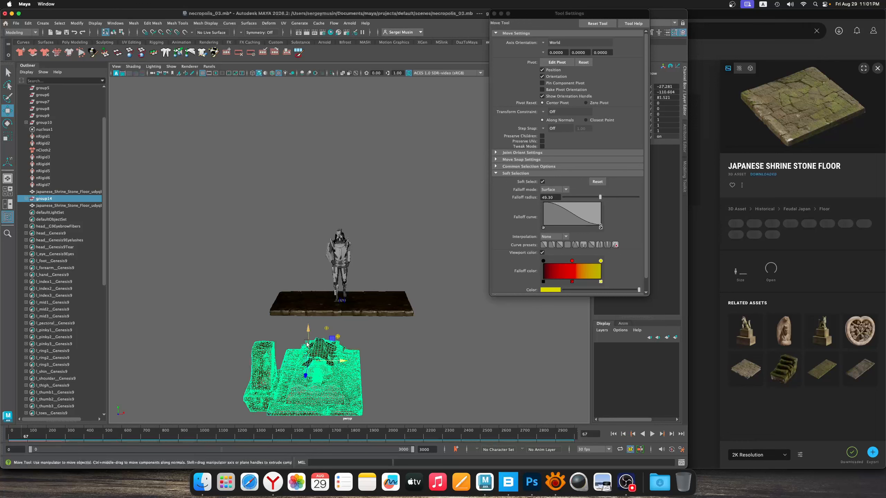
{"action": "left_click_drag", "start_coordinate": [307, 345], "coordinate": [329, 290]}
{"action": "left_click", "coordinate": [373, 293]}
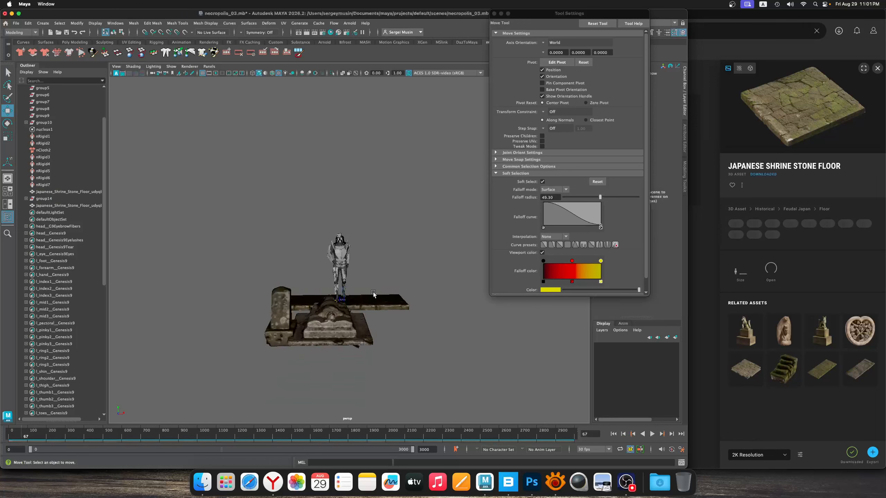
{"action": "key", "text": "super+z"}
{"action": "left_click_drag", "start_coordinate": [407, 318], "coordinate": [335, 315], "text": "alt"}
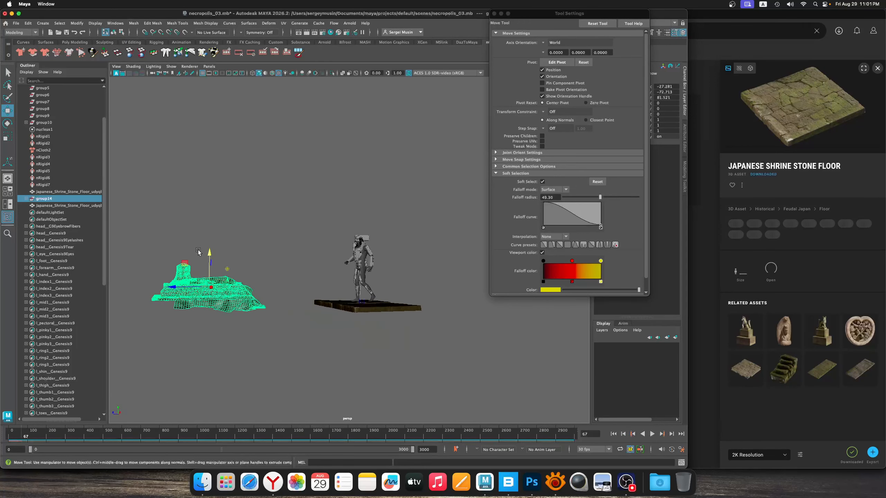
{"action": "left_click_drag", "start_coordinate": [210, 253], "coordinate": [210, 263]}
Duplicate the pair of floor slabs twice, laying two rows of copies beneath the tomb and gravestone, and save the scene
{"action": "left_click", "coordinate": [279, 291]}
{"action": "left_click_drag", "start_coordinate": [291, 304], "coordinate": [299, 326], "text": "alt"}
{"action": "left_click", "coordinate": [352, 324]}
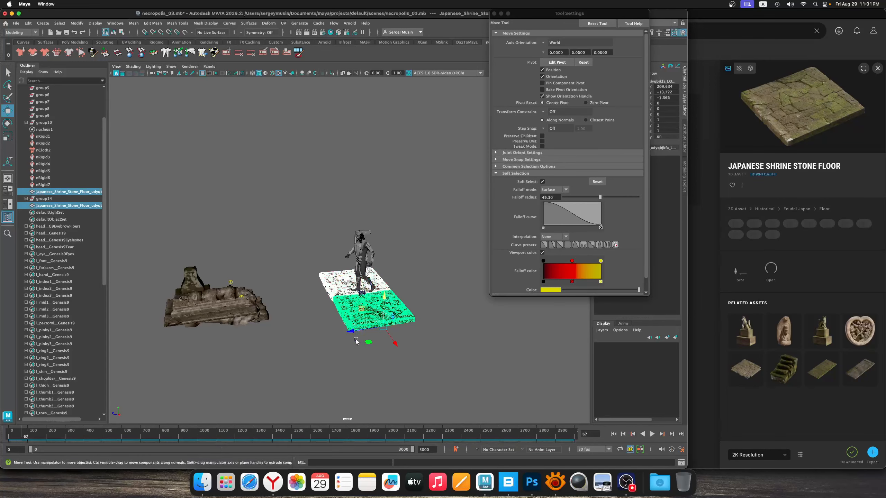
{"action": "key", "text": "super+d"}
{"action": "left_click_drag", "start_coordinate": [356, 341], "coordinate": [142, 355]}
{"action": "key", "text": "super+d"}
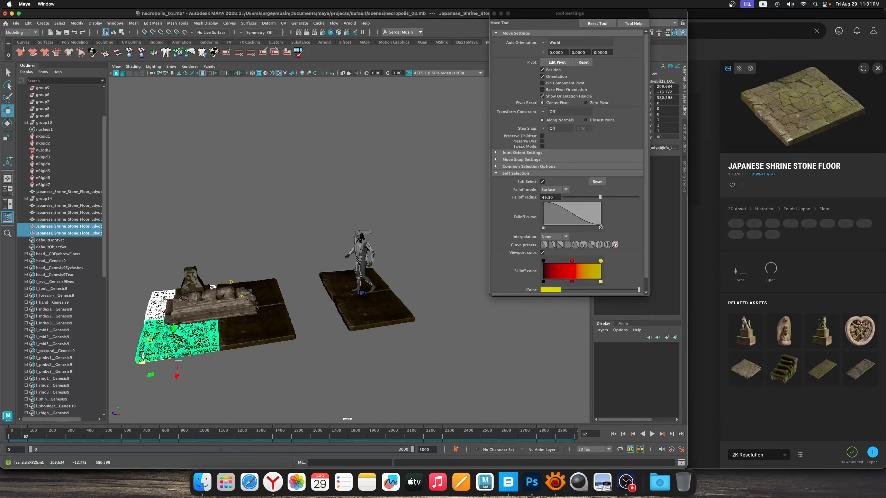
{"action": "left_click", "coordinate": [260, 374]}
{"action": "left_click_drag", "start_coordinate": [269, 366], "coordinate": [411, 323], "text": "alt"}
{"action": "scroll", "coordinate": [338, 319], "scroll_direction": "up", "scroll_amount": 4}
{"action": "scroll", "coordinate": [379, 318], "scroll_direction": "up", "scroll_amount": 5}
{"action": "key", "text": "super+s"}
Duplicate the two slabs under the statue and move the copies into the gap between the statue and the tomb
{"action": "key", "text": "super+d"}
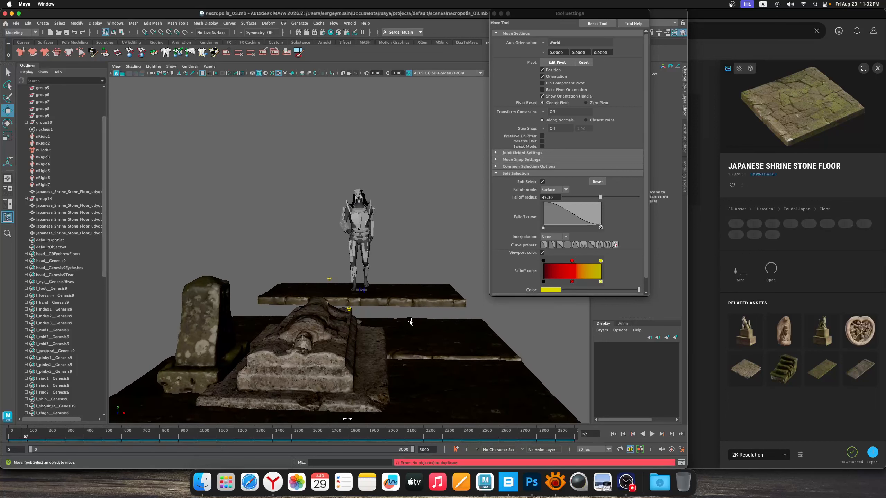
{"action": "scroll", "coordinate": [398, 294], "scroll_direction": "down", "scroll_amount": 5}
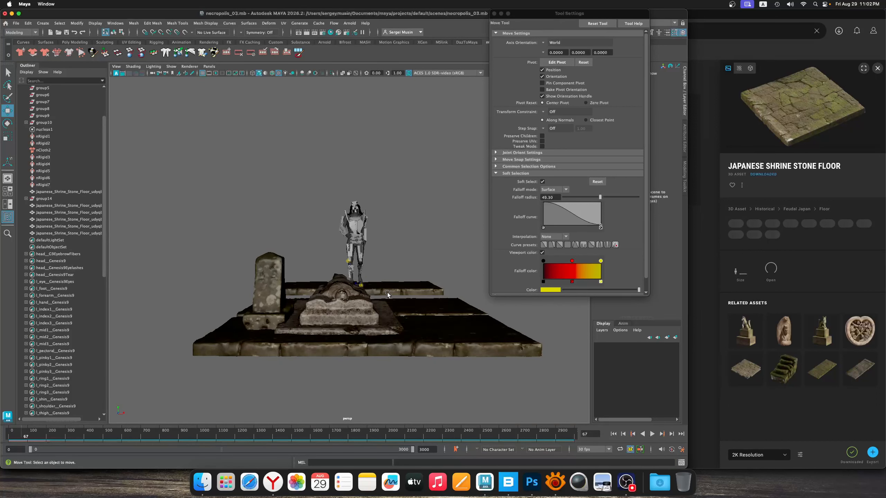
{"action": "left_click_drag", "start_coordinate": [387, 293], "coordinate": [370, 302], "text": "alt"}
{"action": "scroll", "coordinate": [391, 314], "scroll_direction": "up", "scroll_amount": 5}
{"action": "left_click_drag", "start_coordinate": [410, 325], "coordinate": [350, 335], "text": "alt"}
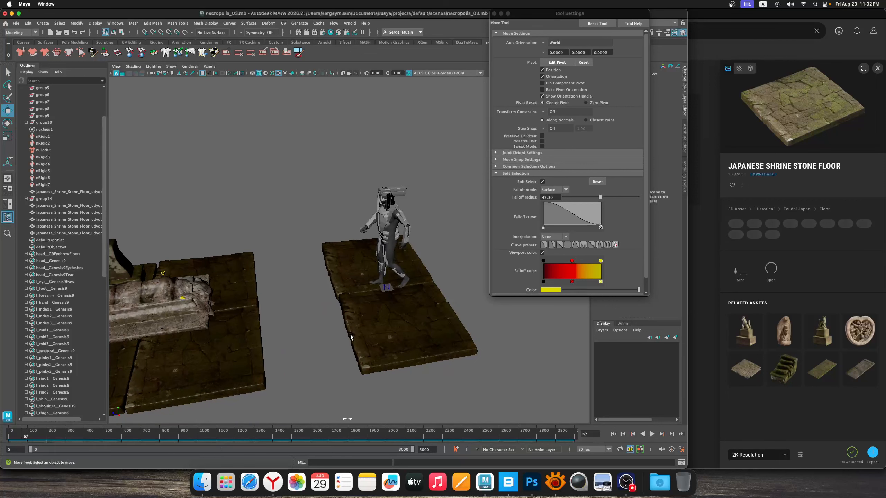
{"action": "left_click", "coordinate": [419, 285]}
{"action": "left_click", "coordinate": [411, 328], "text": "shift"}
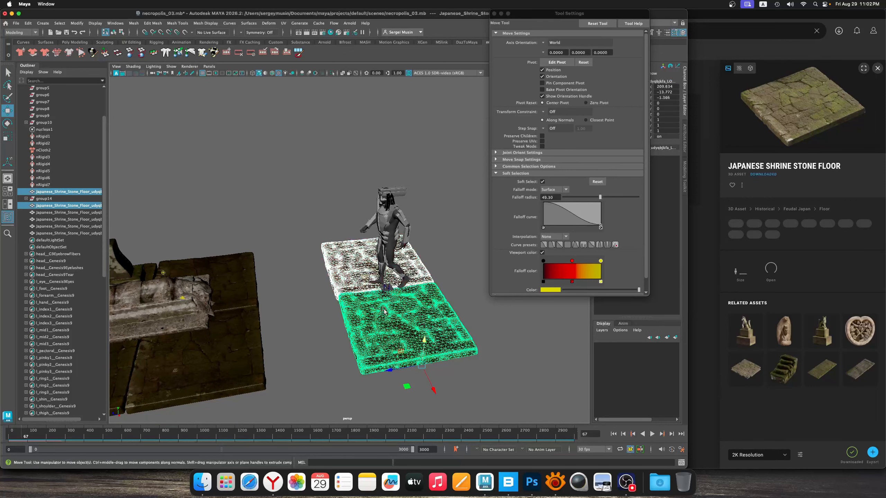
{"action": "left_click", "coordinate": [402, 370]}
{"action": "key", "text": "z"}
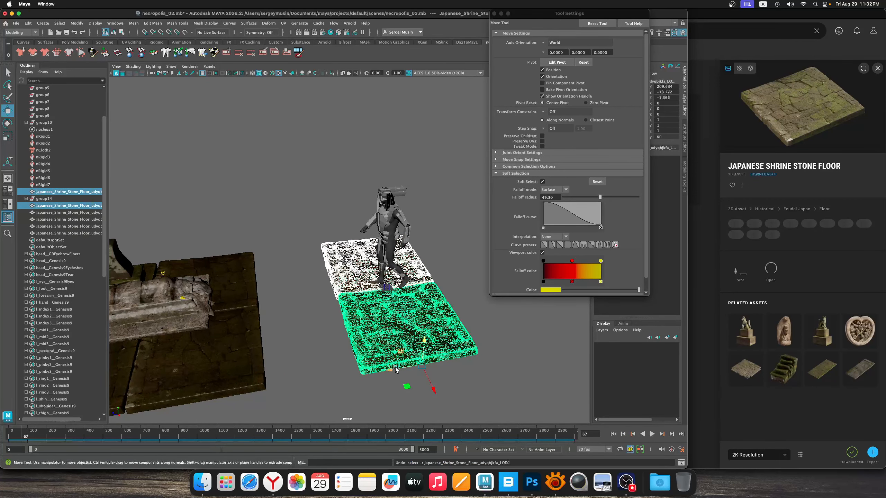
{"action": "left_click_drag", "start_coordinate": [391, 371], "coordinate": [294, 370]}
Rotate the outer slab of the newly filled row to break up the regular paving
{"action": "left_click", "coordinate": [403, 311]}
{"action": "mouse_move", "coordinate": [390, 330]}
{"action": "left_mouse_down", "text": "alt"}
{"action": "mouse_move", "coordinate": [325, 345]}
{"action": "mouse_move", "coordinate": [424, 349]}
{"action": "mouse_move", "coordinate": [386, 317]}
{"action": "left_mouse_up", "text": "alt"}
{"action": "left_click", "coordinate": [386, 319]}
{"action": "key", "text": "e"}
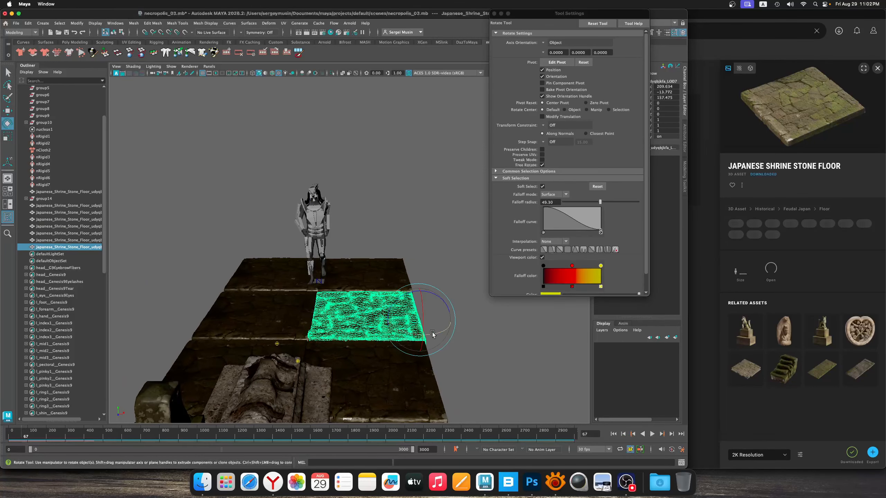
{"action": "left_click_drag", "start_coordinate": [432, 333], "coordinate": [385, 336]}
Rotate the neighbouring slab beside the tomb so the paving sits unevenly, and save the scene
{"action": "left_click", "coordinate": [431, 379]}
{"action": "left_click_drag", "start_coordinate": [431, 378], "coordinate": [441, 355], "text": "alt"}
{"action": "scroll", "coordinate": [390, 324], "scroll_direction": "up", "scroll_amount": 3}
{"action": "left_click", "coordinate": [442, 355]}
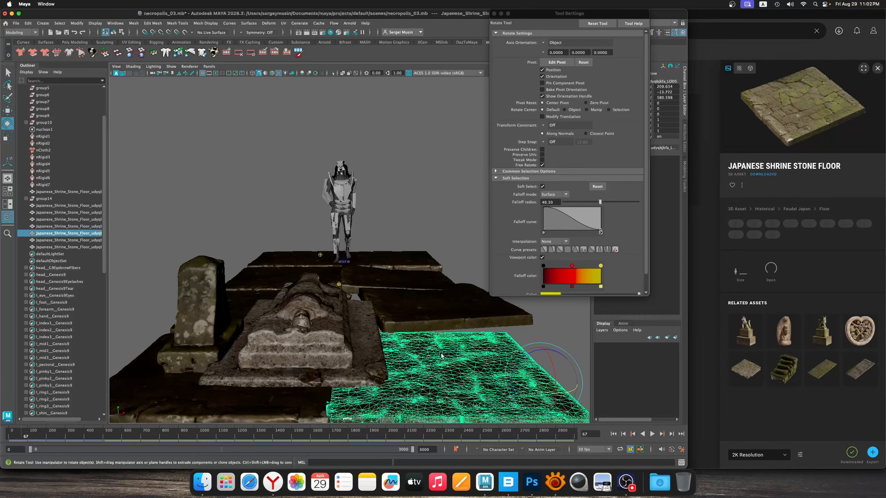
{"action": "key", "text": "w"}
{"action": "left_click", "coordinate": [431, 214]}
{"action": "key", "text": "super+s"}
Close the Tool Settings window and check the paved tomb area from the front
{"action": "mouse_move", "coordinate": [348, 319]}
{"action": "left_mouse_down", "text": "alt"}
{"action": "mouse_move", "coordinate": [352, 291]}
{"action": "mouse_move", "coordinate": [326, 312]}
{"action": "mouse_move", "coordinate": [348, 326]}
{"action": "mouse_move", "coordinate": [348, 293]}
{"action": "mouse_move", "coordinate": [341, 303]}
{"action": "left_mouse_up", "text": "alt"}
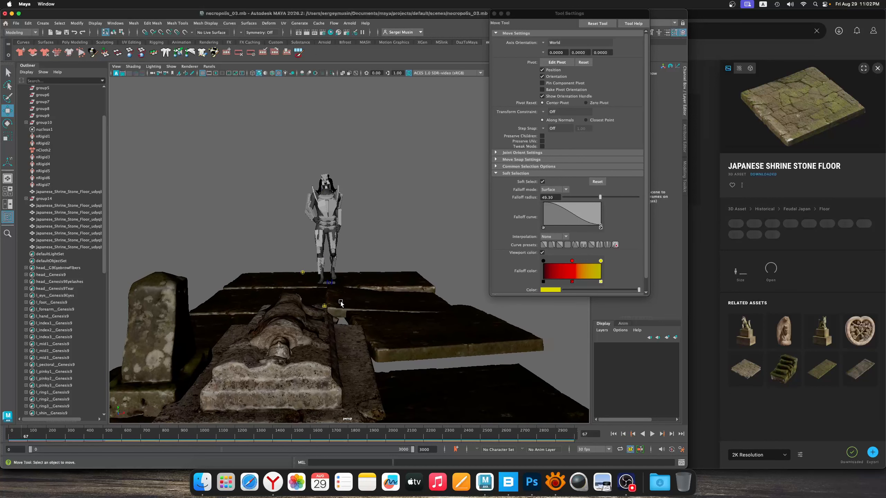
{"action": "left_click", "coordinate": [494, 13]}
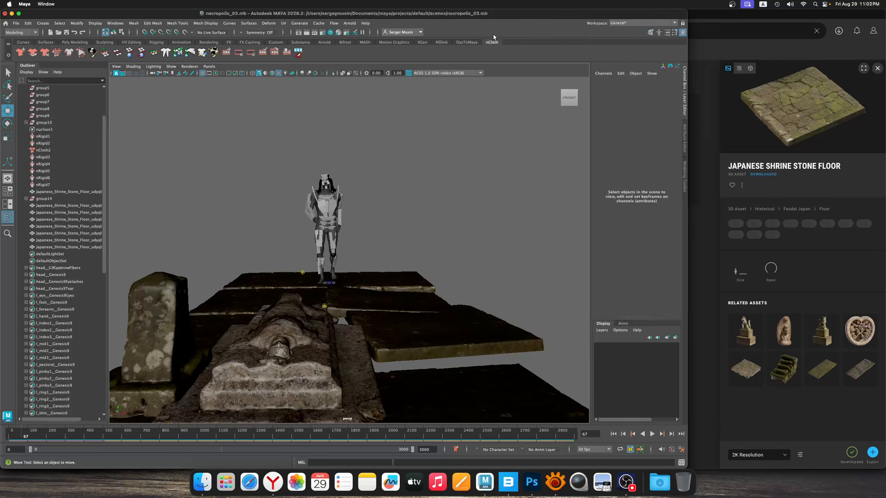
{"action": "left_click_drag", "start_coordinate": [375, 254], "coordinate": [390, 277], "text": "alt"}
{"action": "scroll", "coordinate": [388, 279], "scroll_direction": "up", "scroll_amount": 4}
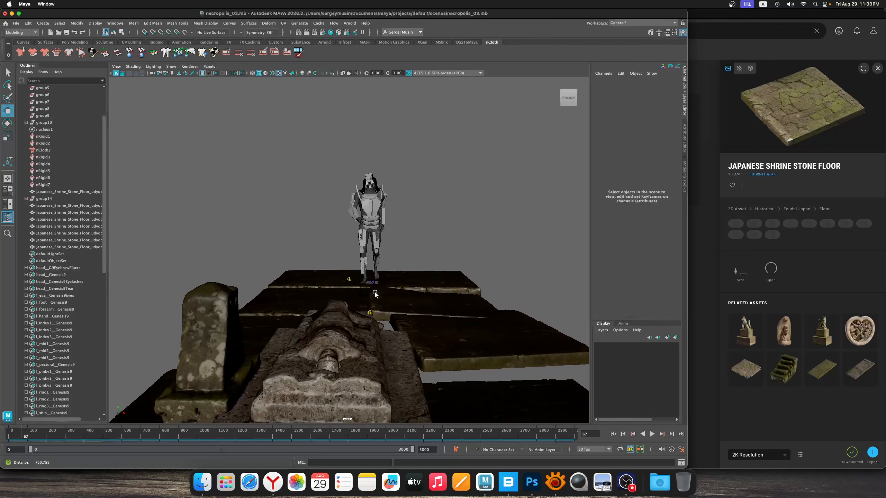
{"action": "scroll", "coordinate": [383, 284], "scroll_direction": "up", "scroll_amount": 2}
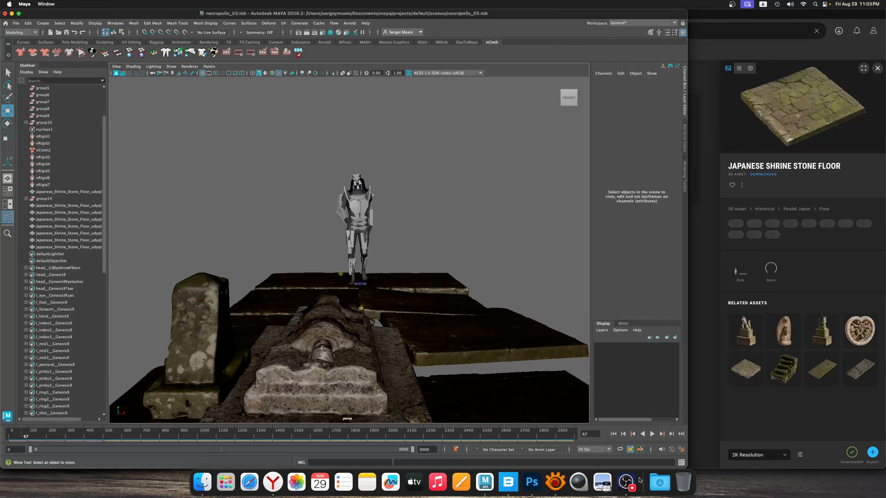
Switch to Quixel Bridge, export the downloaded Nordic Forest Ledge Rock Medium to Maya and return to Maya
{"action": "left_click", "coordinate": [508, 482]}
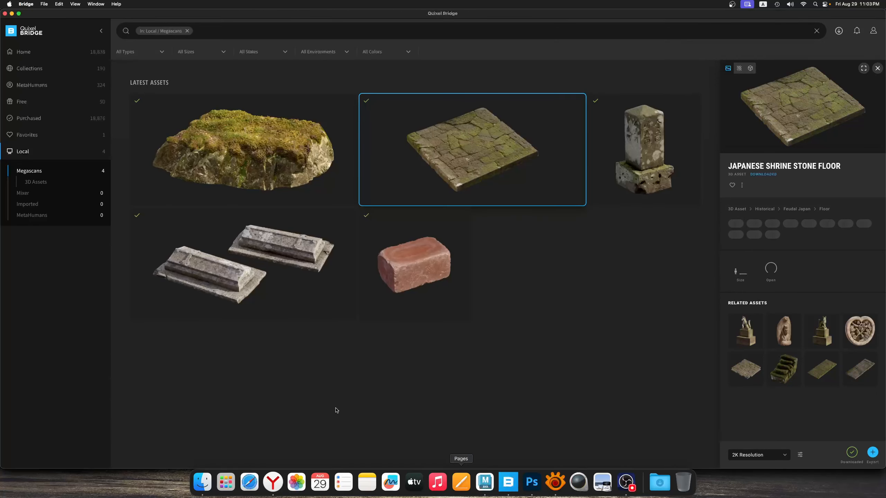
{"action": "left_click", "coordinate": [271, 171]}
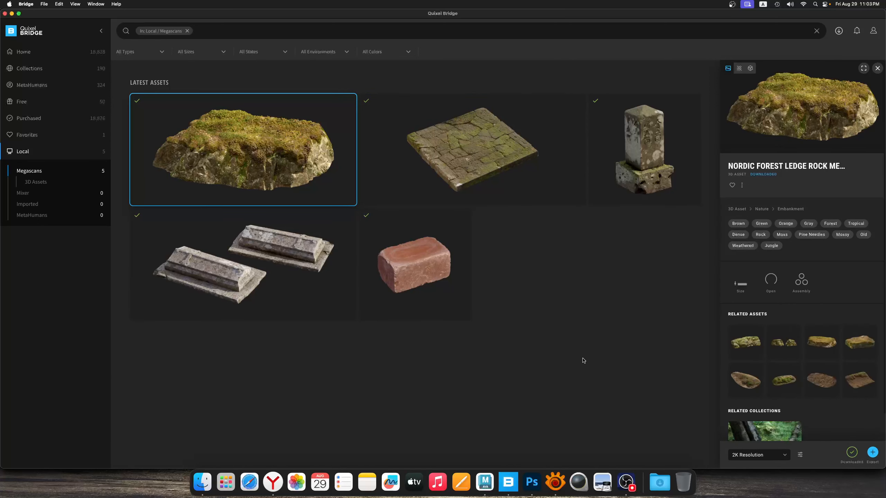
{"action": "left_click", "coordinate": [873, 452]}
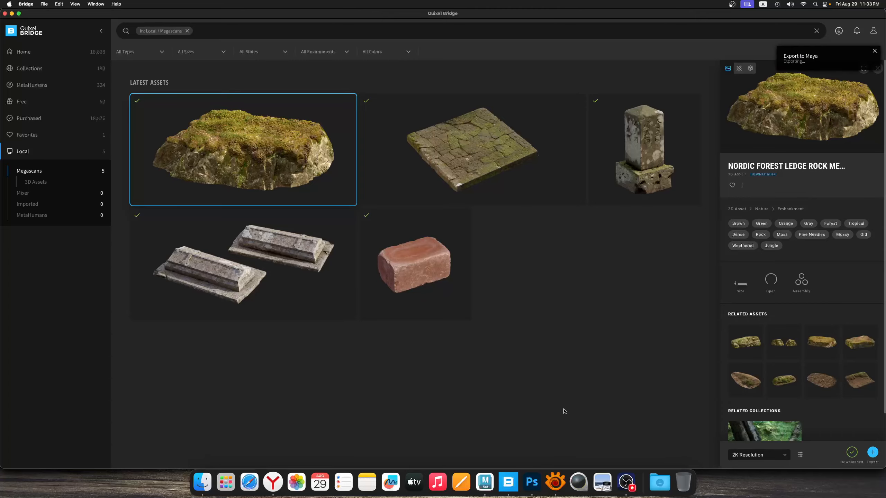
{"action": "left_click", "coordinate": [485, 483]}
Flatten the imported Nordic Forest Ledge Rock to a vertical scale of 0.385
{"action": "left_click_drag", "start_coordinate": [434, 258], "coordinate": [243, 413], "text": "alt"}
{"action": "scroll", "coordinate": [244, 410], "scroll_direction": "down", "scroll_amount": 3}
{"action": "left_click_drag", "start_coordinate": [260, 383], "coordinate": [304, 303], "text": "alt"}
{"action": "key", "text": "r"}
{"action": "key", "text": "f"}
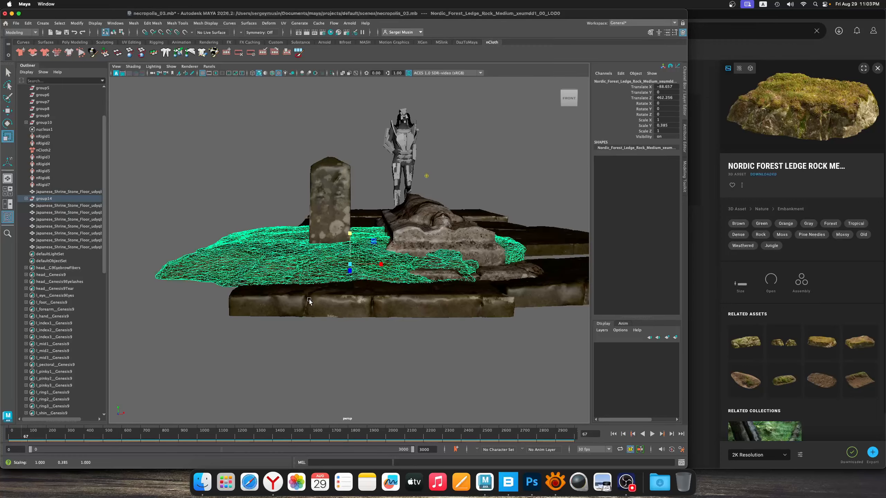
Move and rotate the flattened rock so it forms uneven ground beneath the gravestone and tomb
{"action": "scroll", "coordinate": [336, 288], "scroll_direction": "down", "scroll_amount": 3}
{"action": "left_click_drag", "start_coordinate": [335, 244], "coordinate": [329, 273], "text": "alt"}
{"action": "key", "text": "w"}
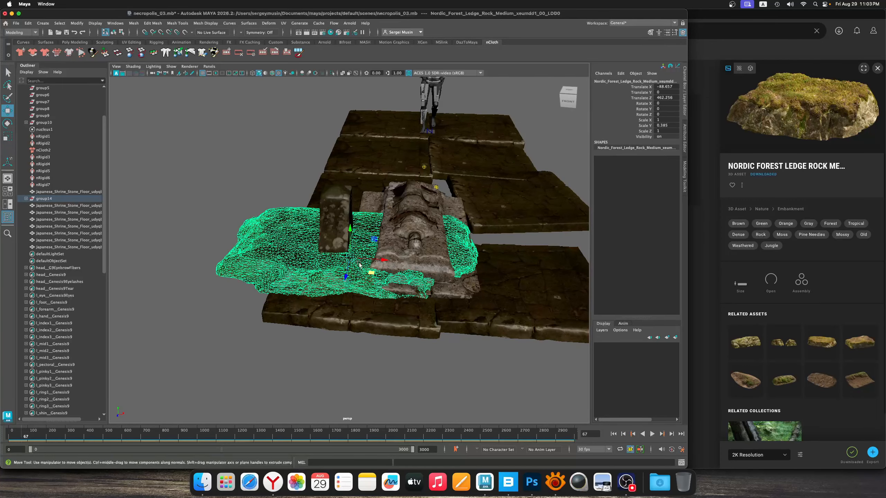
{"action": "left_click_drag", "start_coordinate": [376, 239], "coordinate": [358, 207]}
{"action": "key", "text": "e"}
{"action": "key", "text": "w"}
{"action": "key", "text": "e"}
{"action": "key", "text": "w"}
{"action": "key", "text": "e"}
{"action": "key", "text": "w"}
{"action": "left_click", "coordinate": [296, 204]}
{"action": "left_click_drag", "start_coordinate": [296, 205], "coordinate": [382, 245], "text": "alt"}
{"action": "middle_click_drag", "start_coordinate": [382, 245], "coordinate": [407, 248], "text": "alt"}
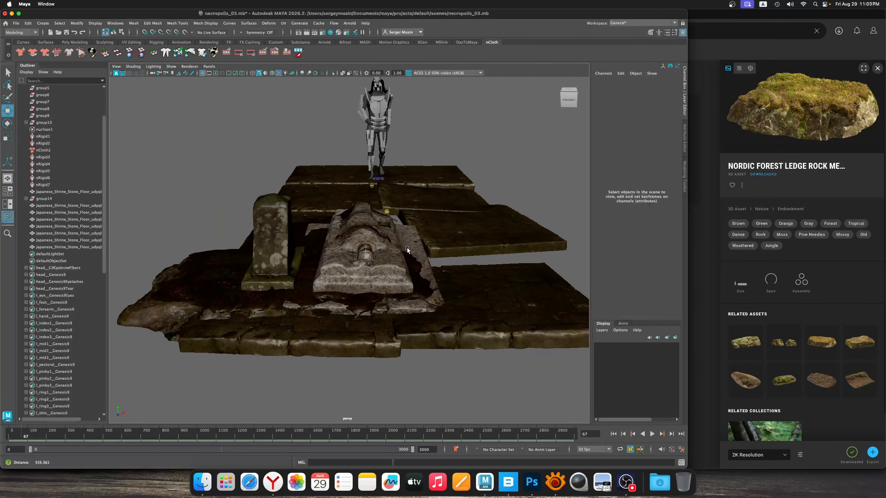
Duplicate the flattened rock, position and rotate the copy beneath the slabs beside the tomb, and save the scene
{"action": "right_click_drag", "start_coordinate": [407, 247], "coordinate": [385, 260], "text": "alt"}
{"action": "left_click", "coordinate": [244, 258]}
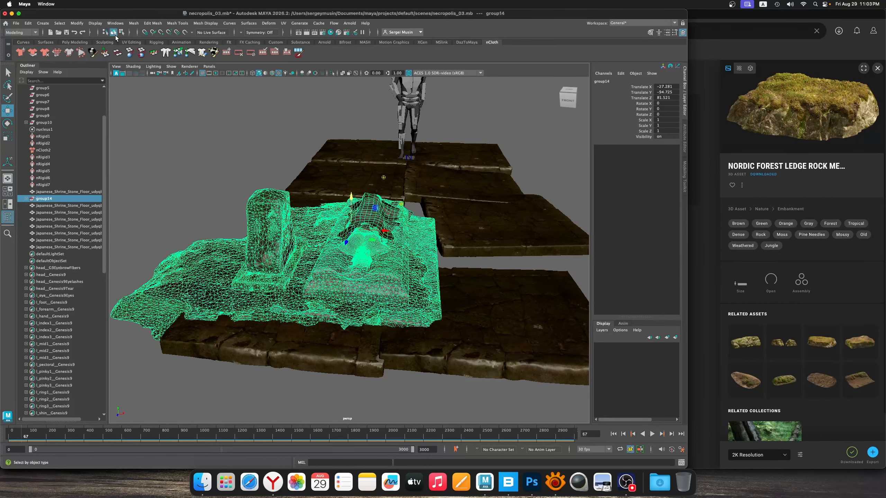
{"action": "left_click", "coordinate": [323, 239]}
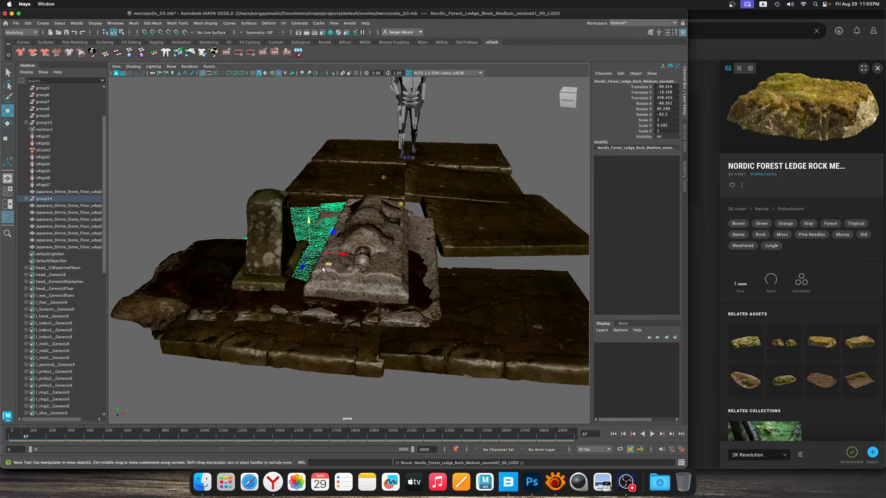
{"action": "left_click_drag", "start_coordinate": [324, 240], "coordinate": [407, 273]}
{"action": "key", "text": "e"}
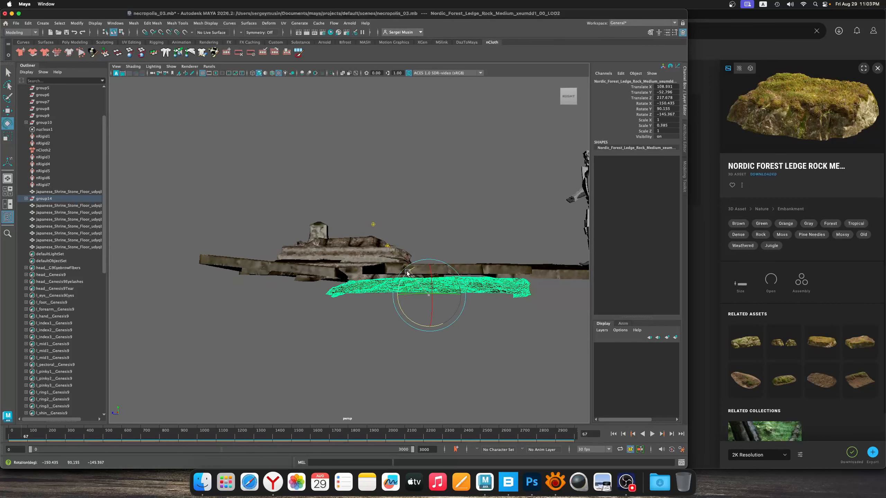
{"action": "left_click_drag", "start_coordinate": [342, 276], "coordinate": [427, 289], "text": "alt"}
{"action": "left_click", "coordinate": [307, 187]}
{"action": "scroll", "coordinate": [314, 194], "scroll_direction": "up", "scroll_amount": 5}
{"action": "left_click_drag", "start_coordinate": [415, 253], "coordinate": [447, 258], "text": "alt"}
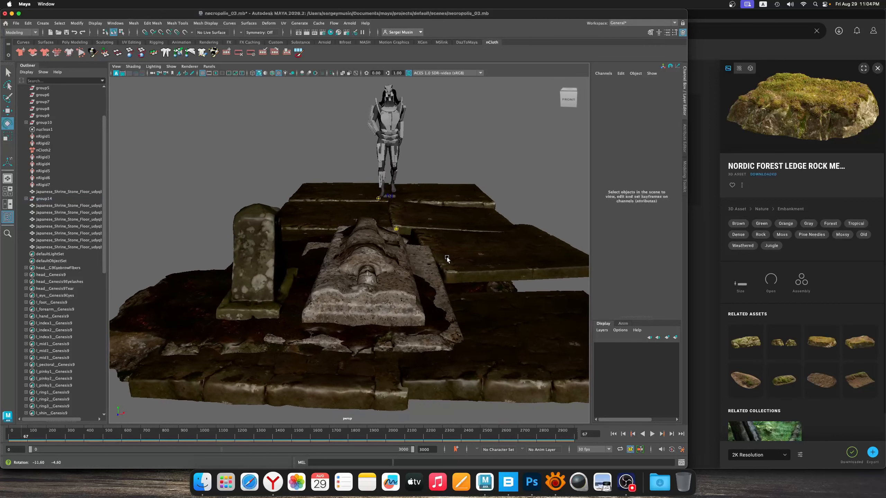
{"action": "middle_click_drag", "start_coordinate": [455, 250], "coordinate": [408, 247], "text": "alt"}
{"action": "mouse_move", "coordinate": [408, 247]}
{"action": "left_mouse_down", "text": "alt"}
{"action": "mouse_move", "coordinate": [403, 253]}
{"action": "mouse_move", "coordinate": [411, 246]}
{"action": "left_mouse_up", "text": "alt"}
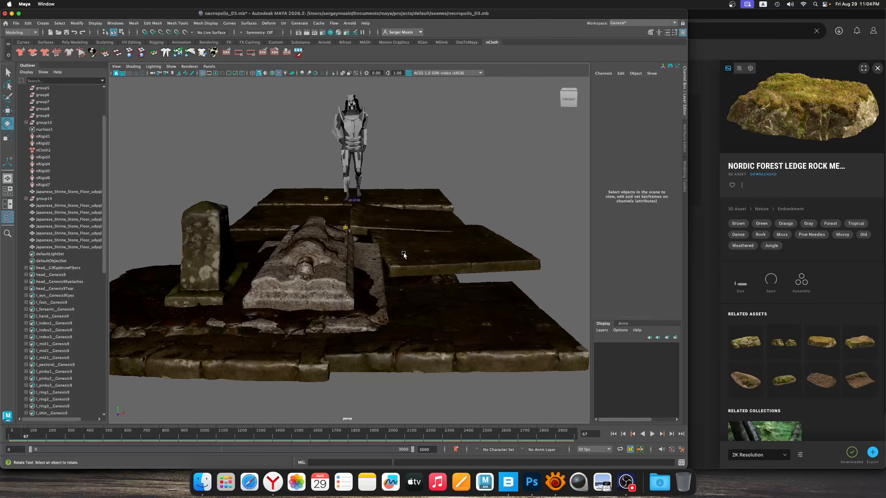
{"action": "key", "text": "super+s"}
Lower the camera in front of the tomb and compare the framing with Painting01_Sketch.jpg in XnView, returning to Maya
{"action": "middle_click_drag", "start_coordinate": [412, 245], "coordinate": [428, 286], "text": "alt"}
{"action": "left_click_drag", "start_coordinate": [428, 285], "coordinate": [386, 276], "text": "alt"}
{"action": "scroll", "coordinate": [424, 287], "scroll_direction": "up", "scroll_amount": 3}
{"action": "scroll", "coordinate": [388, 271], "scroll_direction": "down", "scroll_amount": 3}
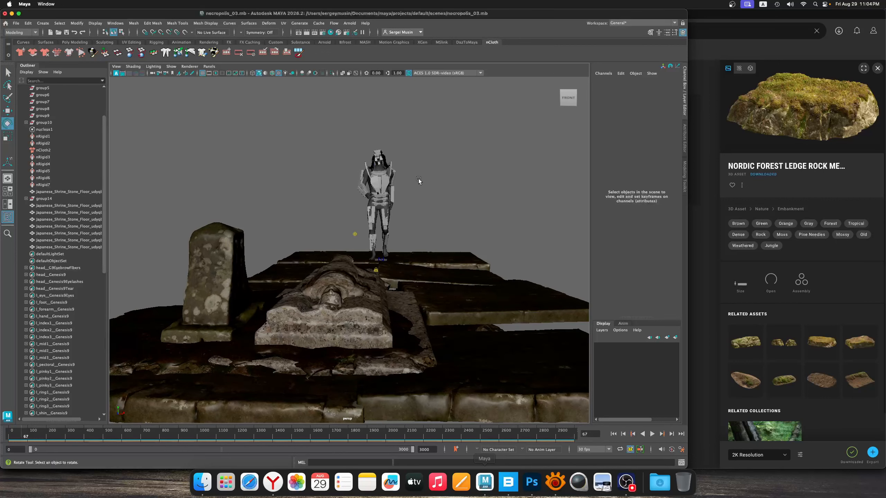
{"action": "left_click", "coordinate": [555, 483]}
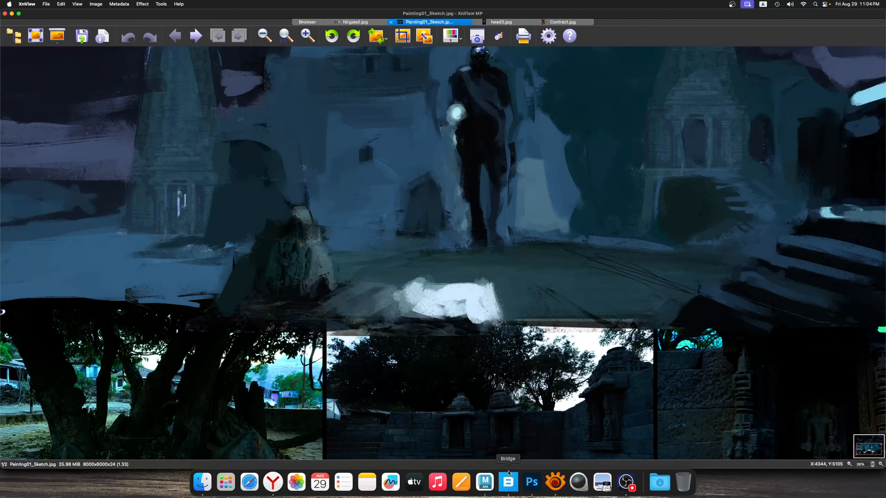
{"action": "left_click", "coordinate": [484, 487]}
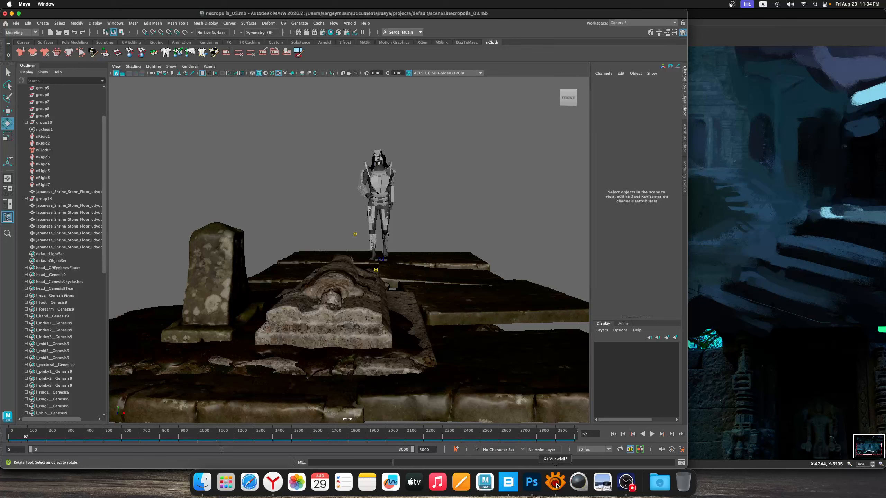
{"action": "left_click_drag", "start_coordinate": [444, 200], "coordinate": [439, 213], "text": "alt"}
{"action": "middle_click_drag", "start_coordinate": [439, 213], "coordinate": [384, 248], "text": "alt"}
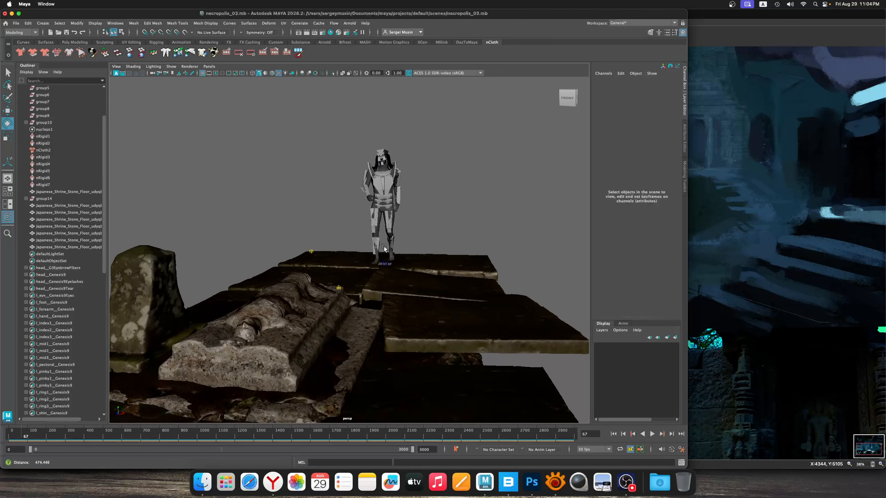
{"action": "mouse_move", "coordinate": [384, 248]}
{"action": "left_mouse_down", "text": "alt"}
{"action": "mouse_move", "coordinate": [407, 253]}
{"action": "mouse_move", "coordinate": [360, 255]}
{"action": "mouse_move", "coordinate": [408, 255]}
{"action": "mouse_move", "coordinate": [401, 246]}
{"action": "left_mouse_up", "text": "alt"}
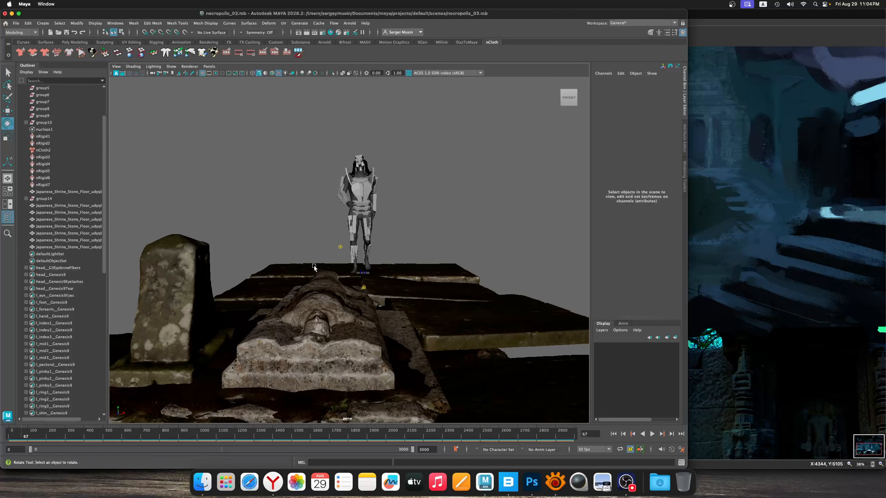
{"action": "left_click_drag", "start_coordinate": [436, 256], "coordinate": [387, 265], "text": "alt"}
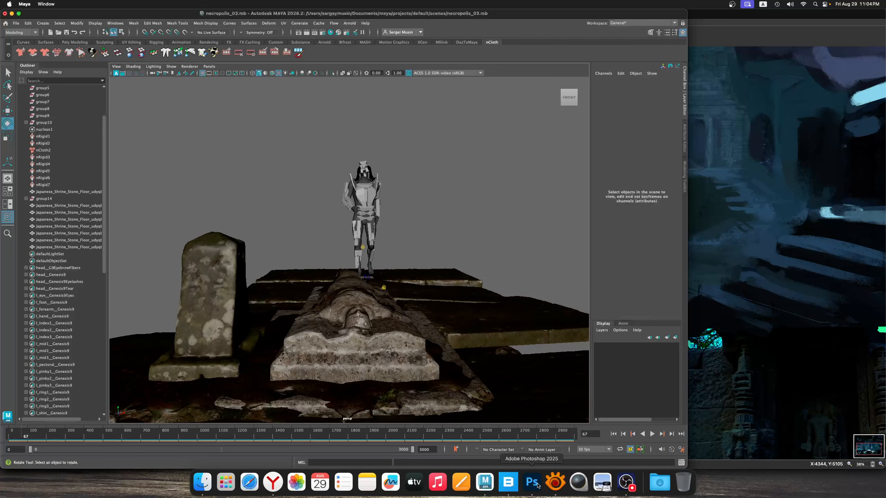
Switch to XnView and examine the central figure, gravestone, tomb and steps in Painting01_Sketch.jpg
{"action": "left_click", "coordinate": [555, 482]}
{"action": "scroll", "coordinate": [496, 177], "scroll_direction": "down", "scroll_amount": 1}
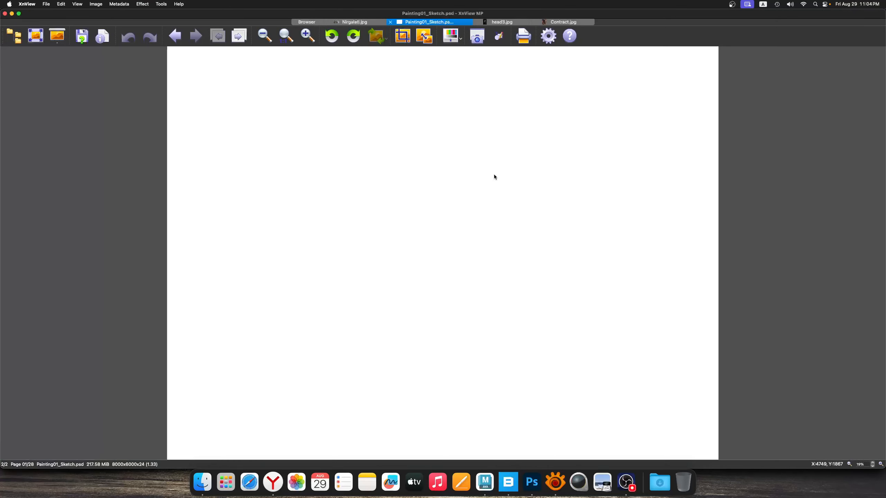
{"action": "scroll", "coordinate": [495, 177], "scroll_direction": "up", "scroll_amount": 1}
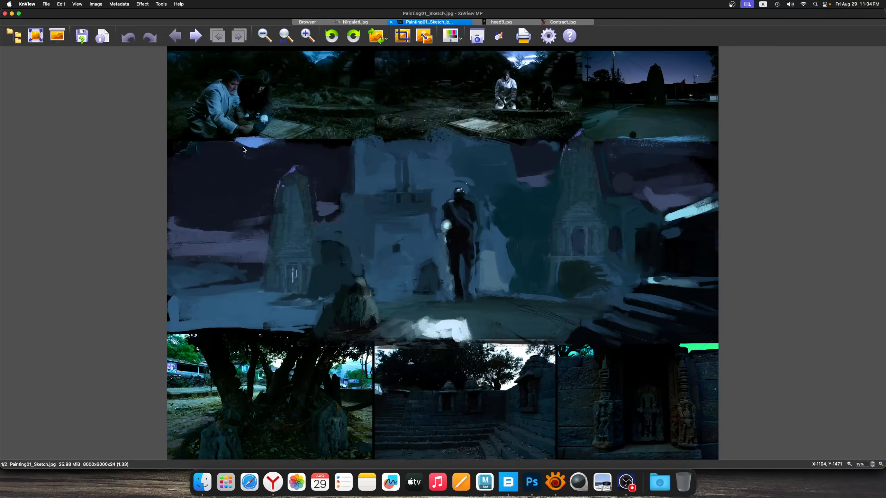
{"action": "left_click_drag", "start_coordinate": [197, 119], "coordinate": [690, 372]}
{"action": "left_click", "coordinate": [400, 316]}
{"action": "left_click_drag", "start_coordinate": [643, 213], "coordinate": [748, 354]}
{"action": "left_click", "coordinate": [707, 328]}
{"action": "left_click_drag", "start_coordinate": [338, 281], "coordinate": [391, 345]}
{"action": "left_click_drag", "start_coordinate": [313, 281], "coordinate": [485, 362]}
{"action": "left_click_drag", "start_coordinate": [437, 172], "coordinate": [508, 305]}
{"action": "left_click_drag", "start_coordinate": [718, 261], "coordinate": [597, 359]}
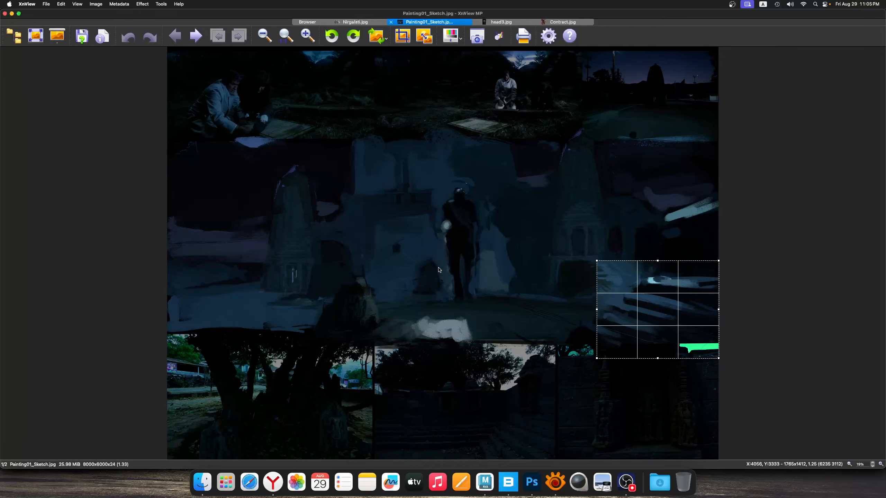
{"action": "left_click_drag", "start_coordinate": [328, 181], "coordinate": [514, 340]}
{"action": "left_click", "coordinate": [438, 177]}
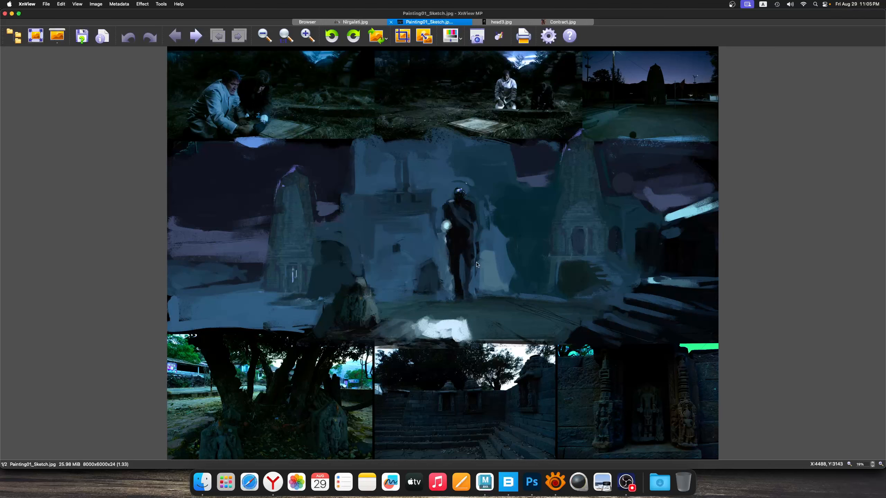
Return to Maya, reframe the tomb and standing figure from a low front angle, and save the scene
{"action": "left_click", "coordinate": [487, 486]}
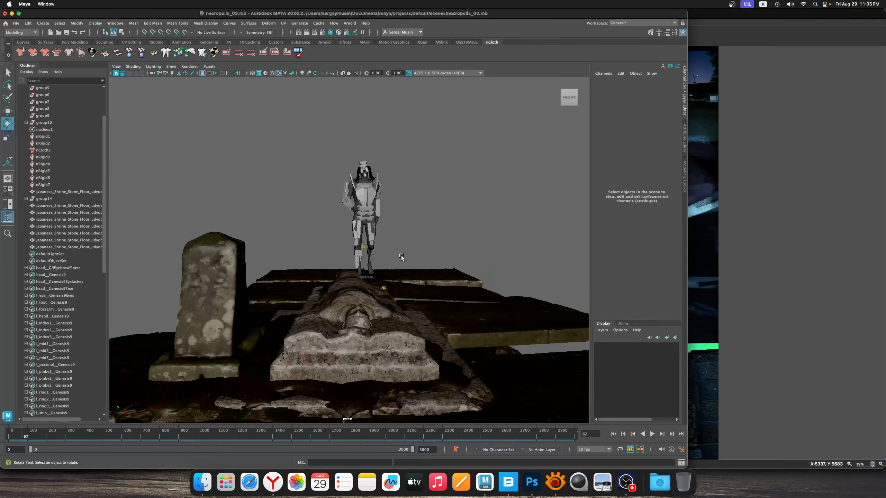
{"action": "scroll", "coordinate": [397, 255], "scroll_direction": "down", "scroll_amount": 2}
{"action": "left_click_drag", "start_coordinate": [420, 268], "coordinate": [406, 272], "text": "alt"}
{"action": "scroll", "coordinate": [407, 271], "scroll_direction": "down", "scroll_amount": 2}
{"action": "middle_click_drag", "start_coordinate": [417, 271], "coordinate": [391, 275], "text": "alt"}
{"action": "scroll", "coordinate": [391, 275], "scroll_direction": "up", "scroll_amount": 2}
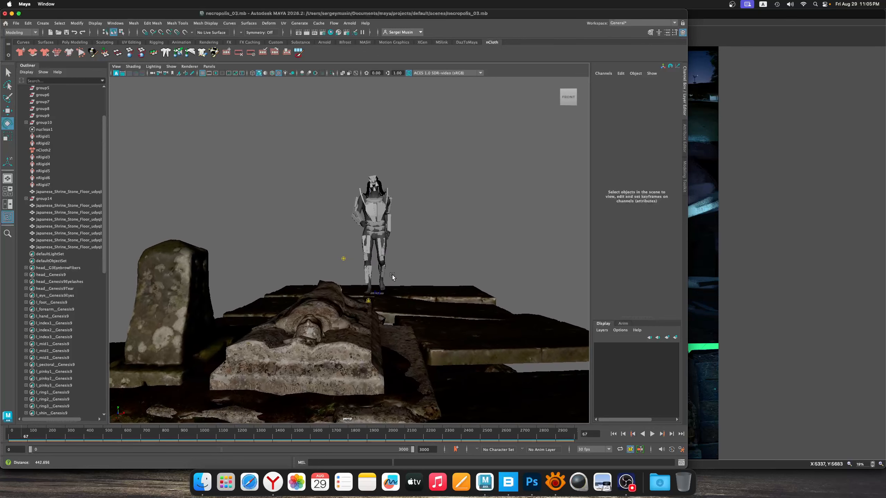
{"action": "left_click_drag", "start_coordinate": [392, 275], "coordinate": [394, 275], "text": "alt"}
{"action": "key", "text": "super+s"}
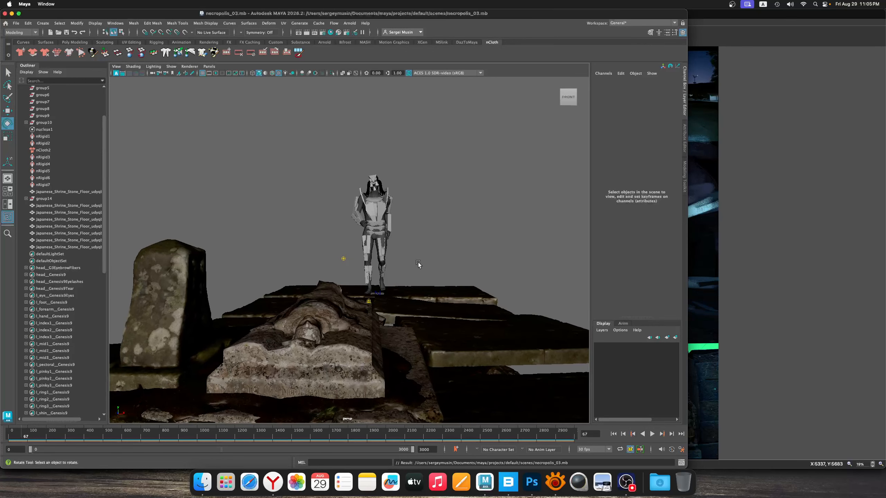
{"action": "middle_click_drag", "start_coordinate": [416, 263], "coordinate": [415, 261], "text": "alt"}
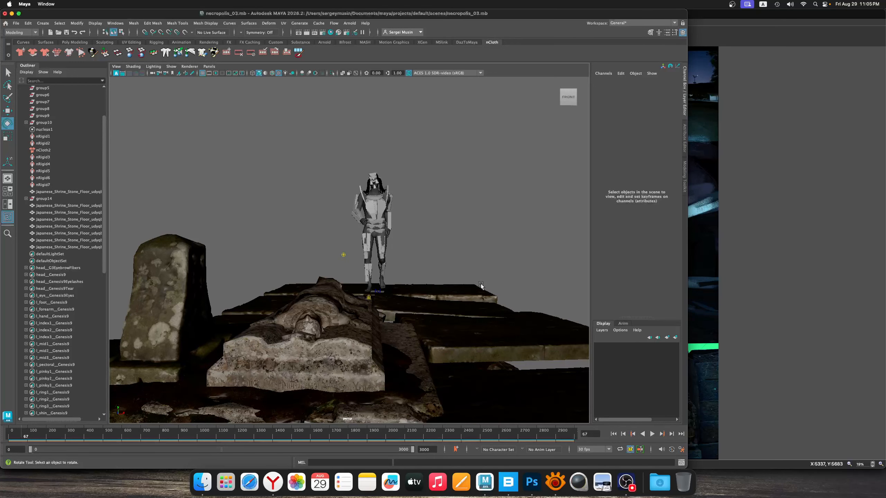
Switch to XnView and examine the Kwaidan film stills in the ref2 folder for garden and building references
{"action": "left_click", "coordinate": [556, 482]}
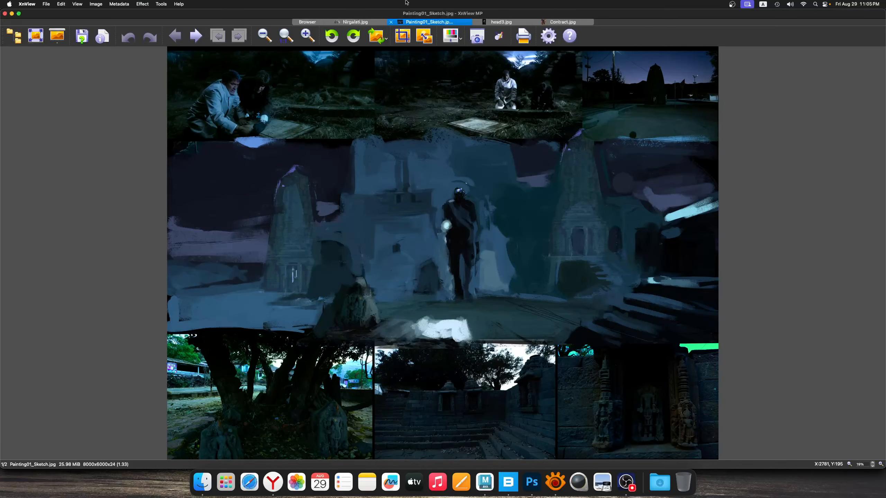
{"action": "left_click", "coordinate": [315, 22]}
{"action": "left_click", "coordinate": [417, 155]}
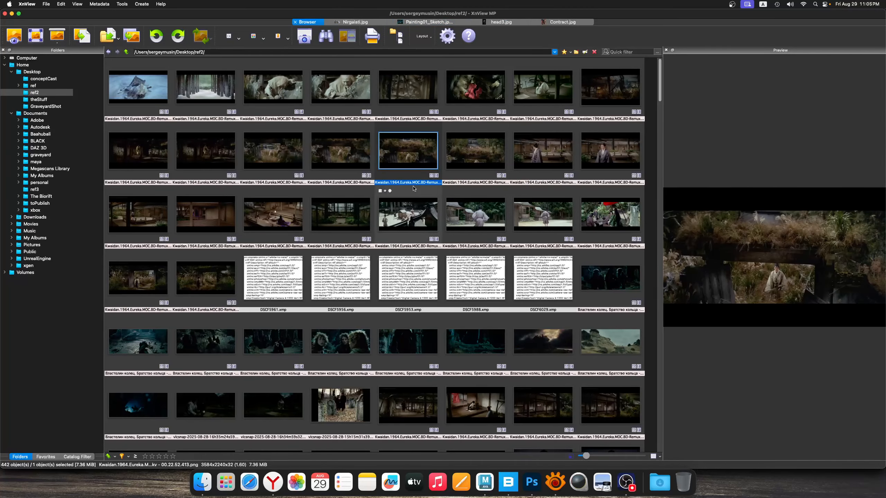
{"action": "left_click", "coordinate": [210, 217]}
{"action": "left_click", "coordinate": [148, 216]}
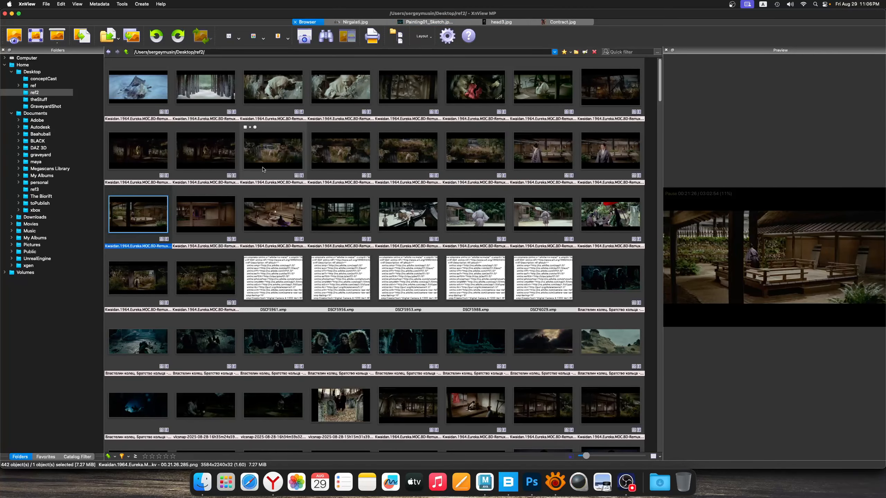
{"action": "left_click", "coordinate": [275, 157]}
{"action": "left_click", "coordinate": [279, 220]}
{"action": "left_click", "coordinate": [357, 215]}
{"action": "left_click", "coordinate": [401, 151]}
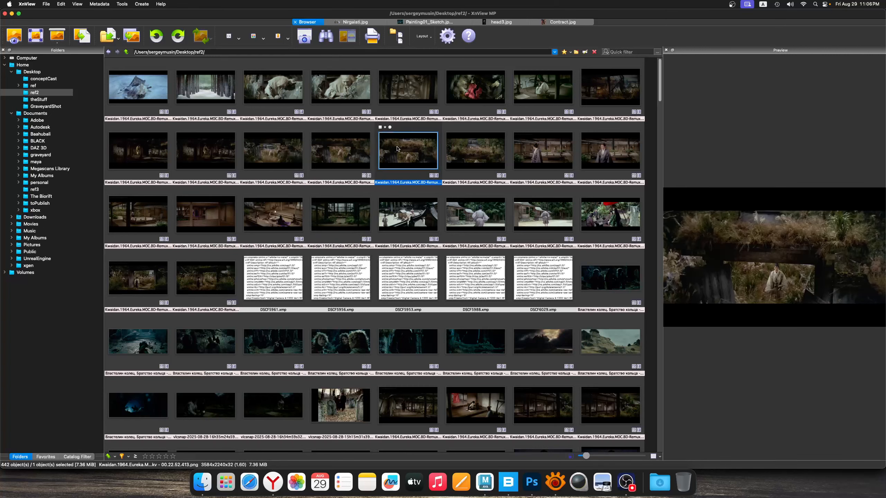
{"action": "left_click", "coordinate": [340, 152]}
{"action": "left_click", "coordinate": [272, 154]}
{"action": "scroll", "coordinate": [272, 276], "scroll_direction": "down", "scroll_amount": 2}
{"action": "scroll", "coordinate": [272, 276], "scroll_direction": "up", "scroll_amount": 2}
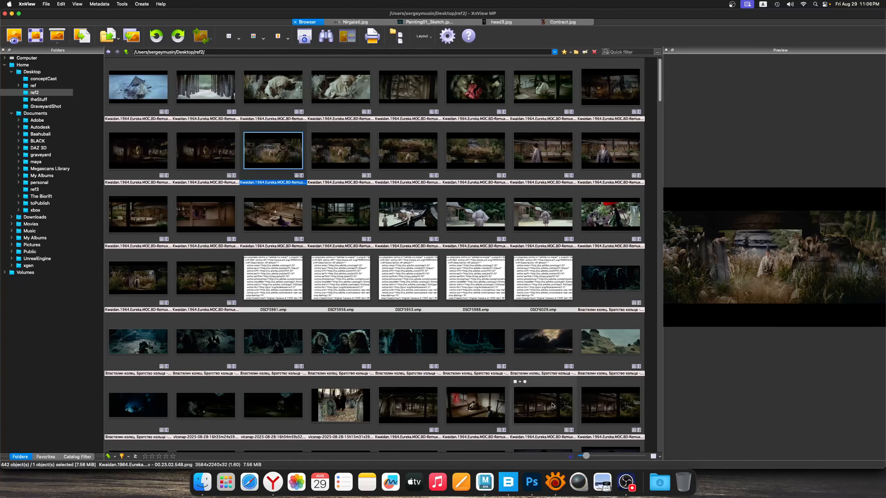
View the Nirgalati.jpg artwork and browse the images in the theStuff folder
{"action": "left_click", "coordinate": [444, 22]}
{"action": "left_click", "coordinate": [355, 22]}
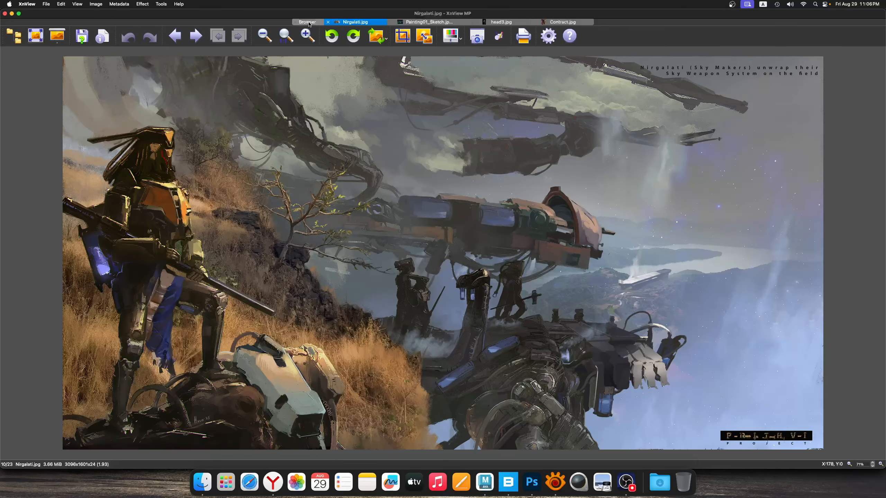
{"action": "left_click", "coordinate": [308, 22]}
{"action": "left_click", "coordinate": [39, 99]}
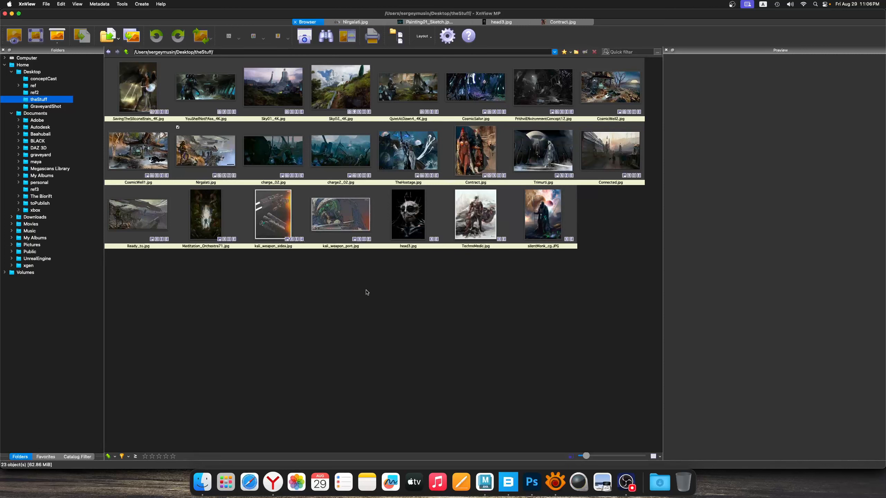
{"action": "right_click", "coordinate": [376, 272]}
{"action": "left_click", "coordinate": [343, 275]}
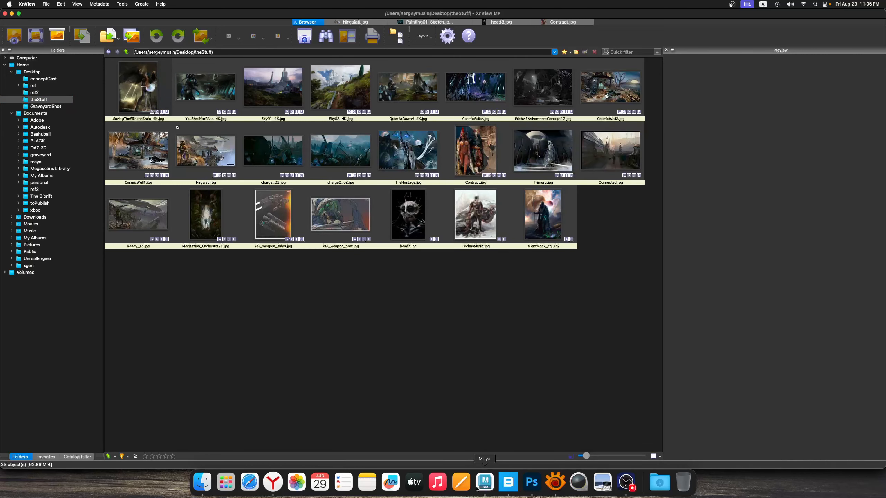
Check the local assets in Quixel Bridge, return to Maya and view the tomb scene from the front
{"action": "left_click", "coordinate": [511, 483]}
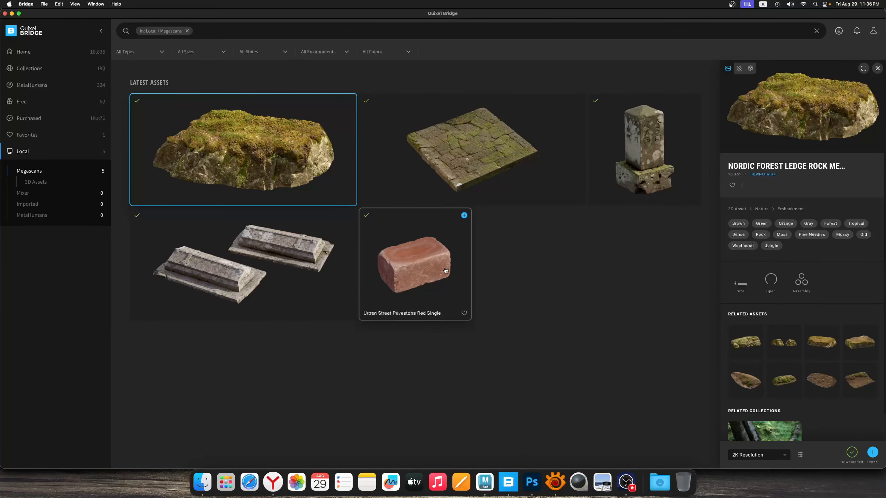
{"action": "left_click", "coordinate": [485, 484]}
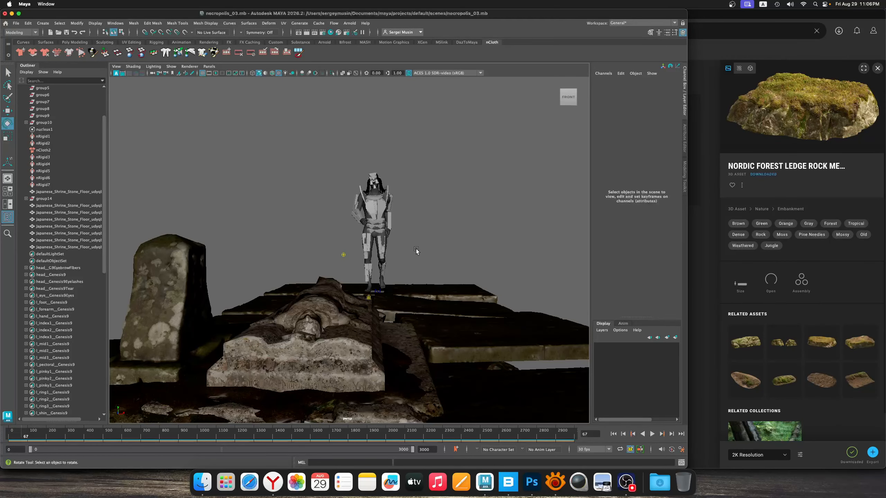
{"action": "mouse_move", "coordinate": [432, 241]}
{"action": "left_mouse_down", "text": "alt"}
{"action": "mouse_move", "coordinate": [450, 243]}
{"action": "mouse_move", "coordinate": [434, 243]}
{"action": "mouse_move", "coordinate": [440, 252]}
{"action": "mouse_move", "coordinate": [432, 254]}
{"action": "left_mouse_up", "text": "alt"}
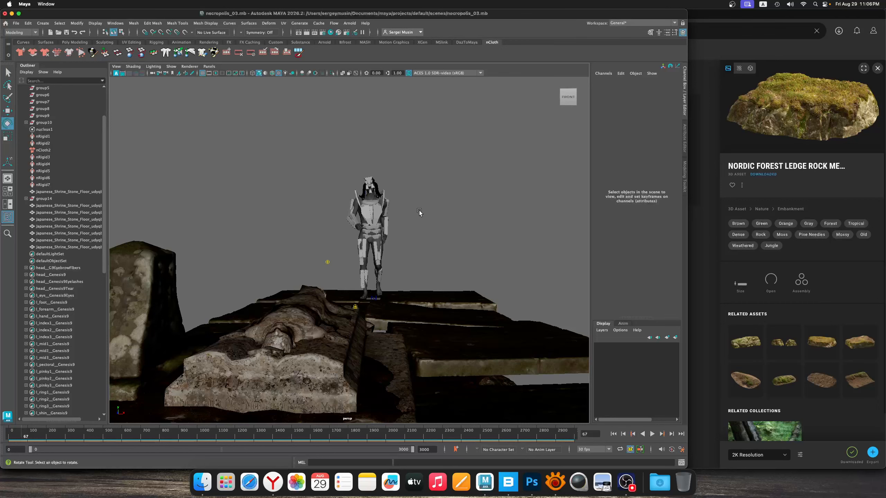
{"action": "left_click", "coordinate": [626, 482]}
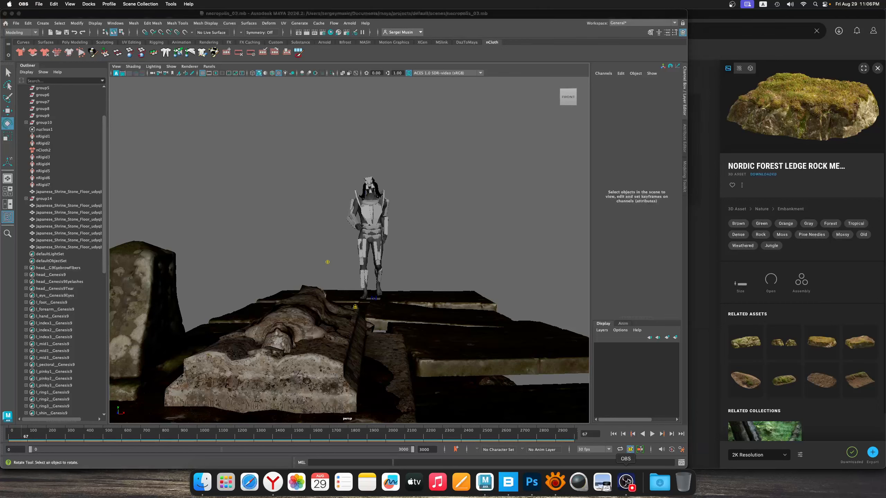